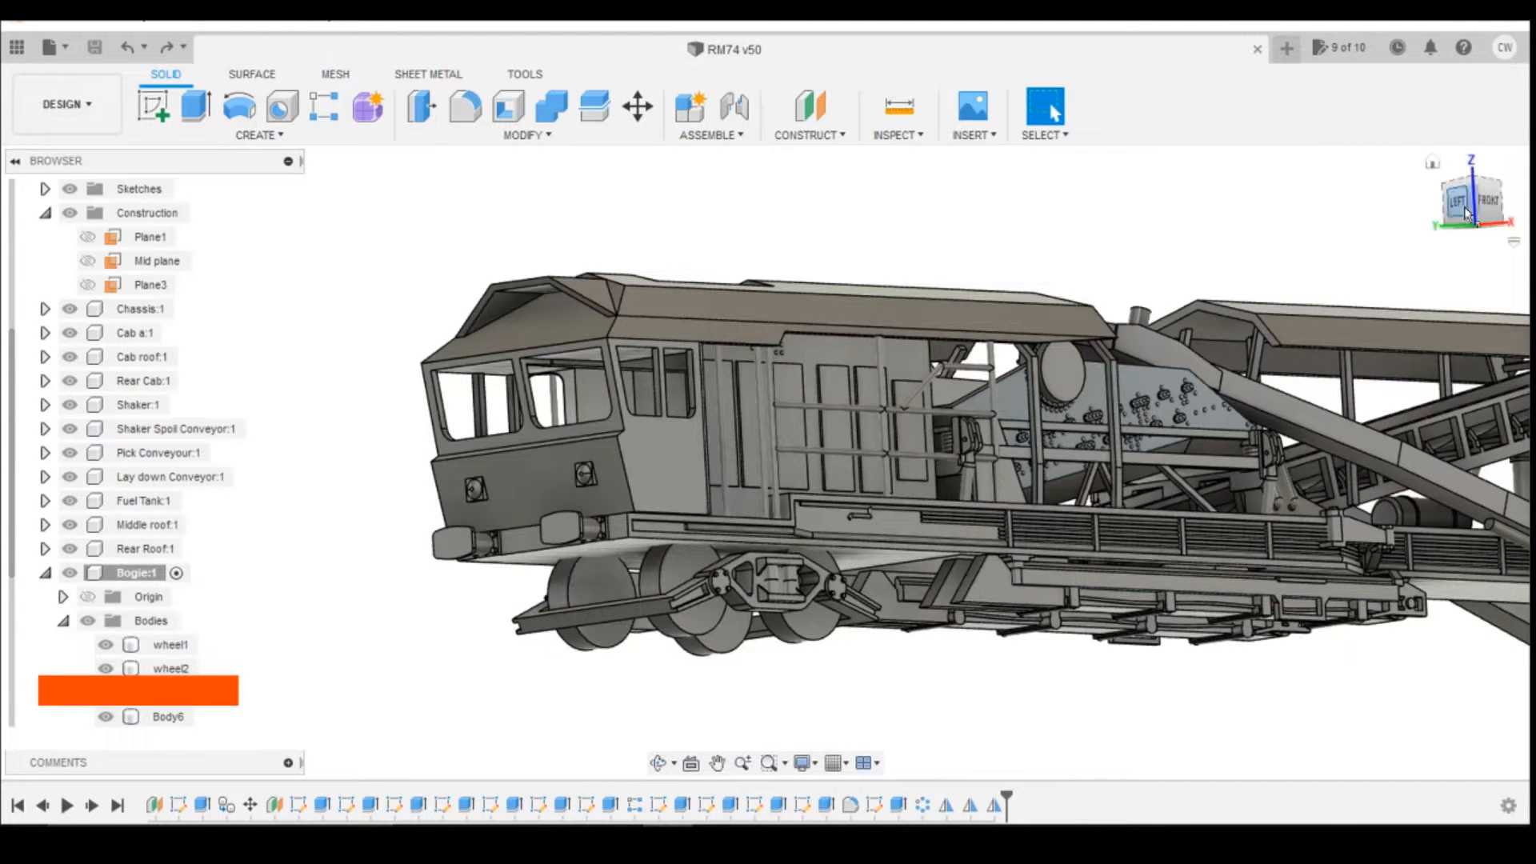
left_click_drag(1469, 206, 1471, 170)
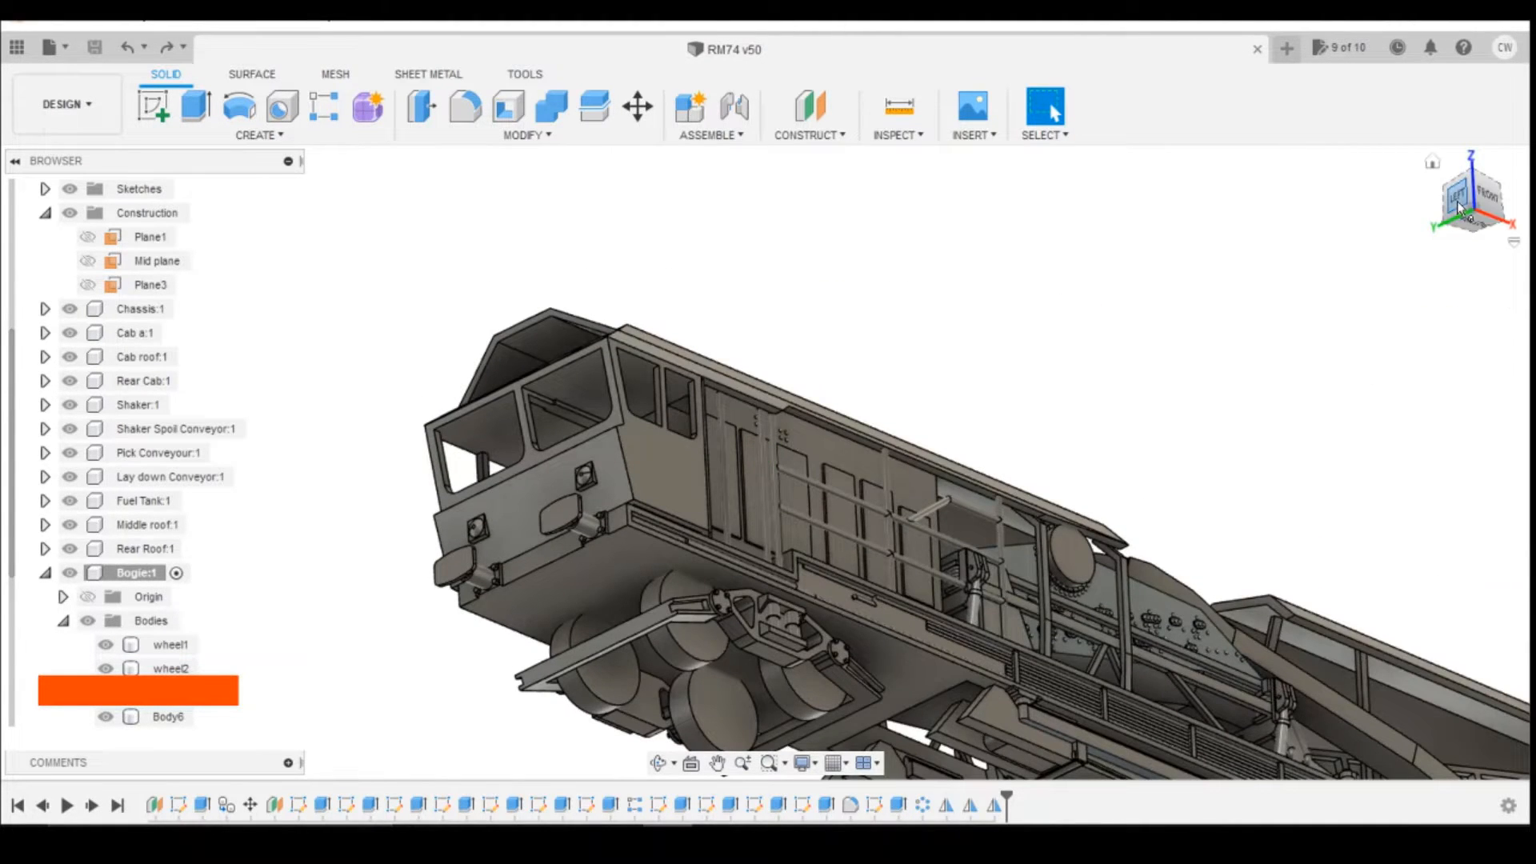
left_click_drag(761, 456, 756, 564)
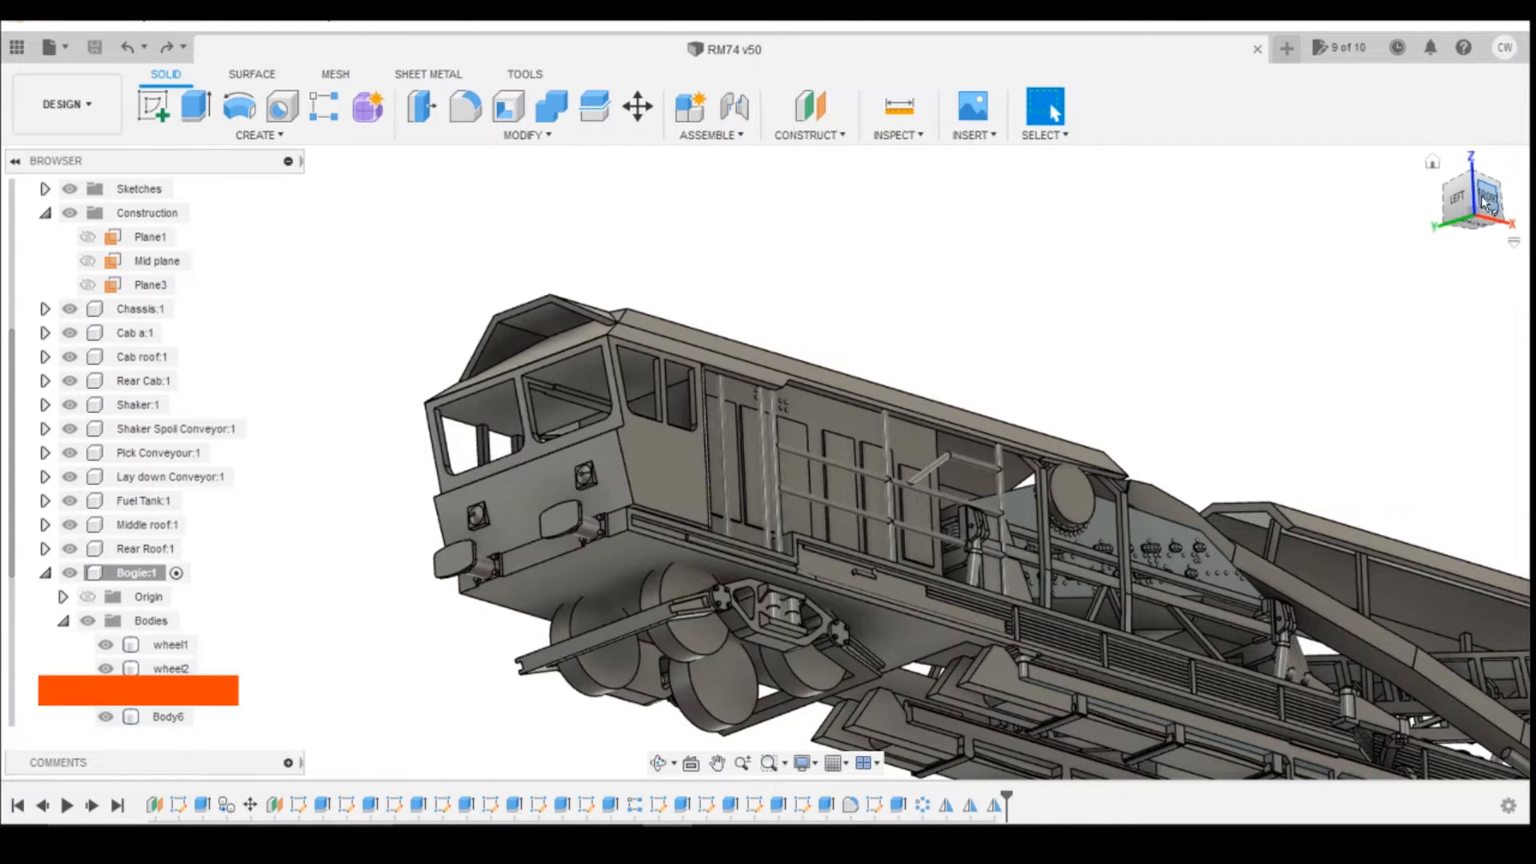
mouse_move(1487, 204)
left_mouse_down()
mouse_move(1531, 239)
mouse_move(1524, 224)
mouse_move(1386, 240)
left_mouse_up()
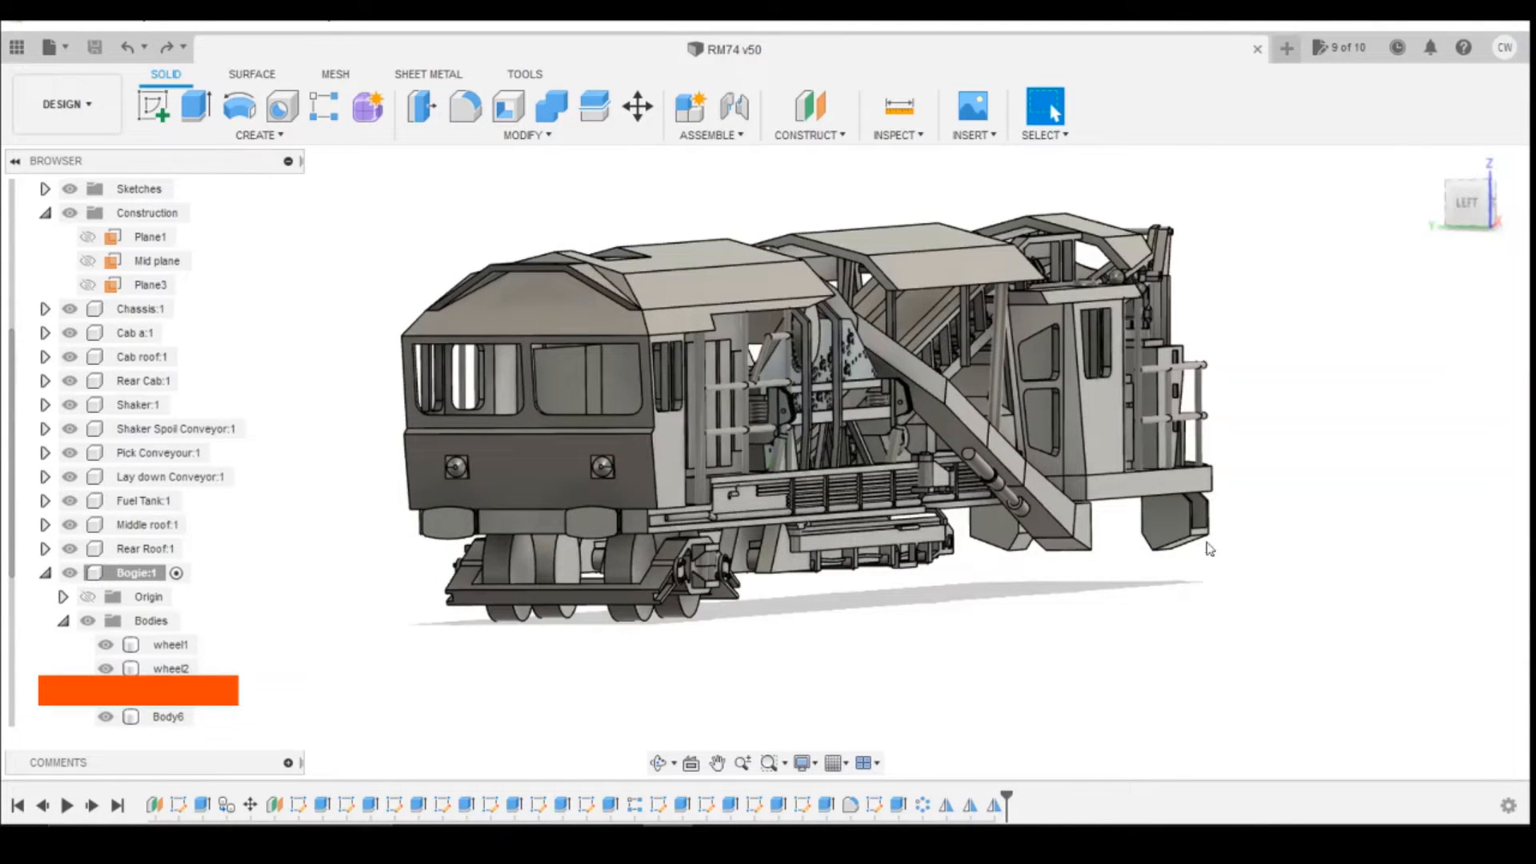
left_click_drag(1471, 208, 1429, 214)
key("shift+z")
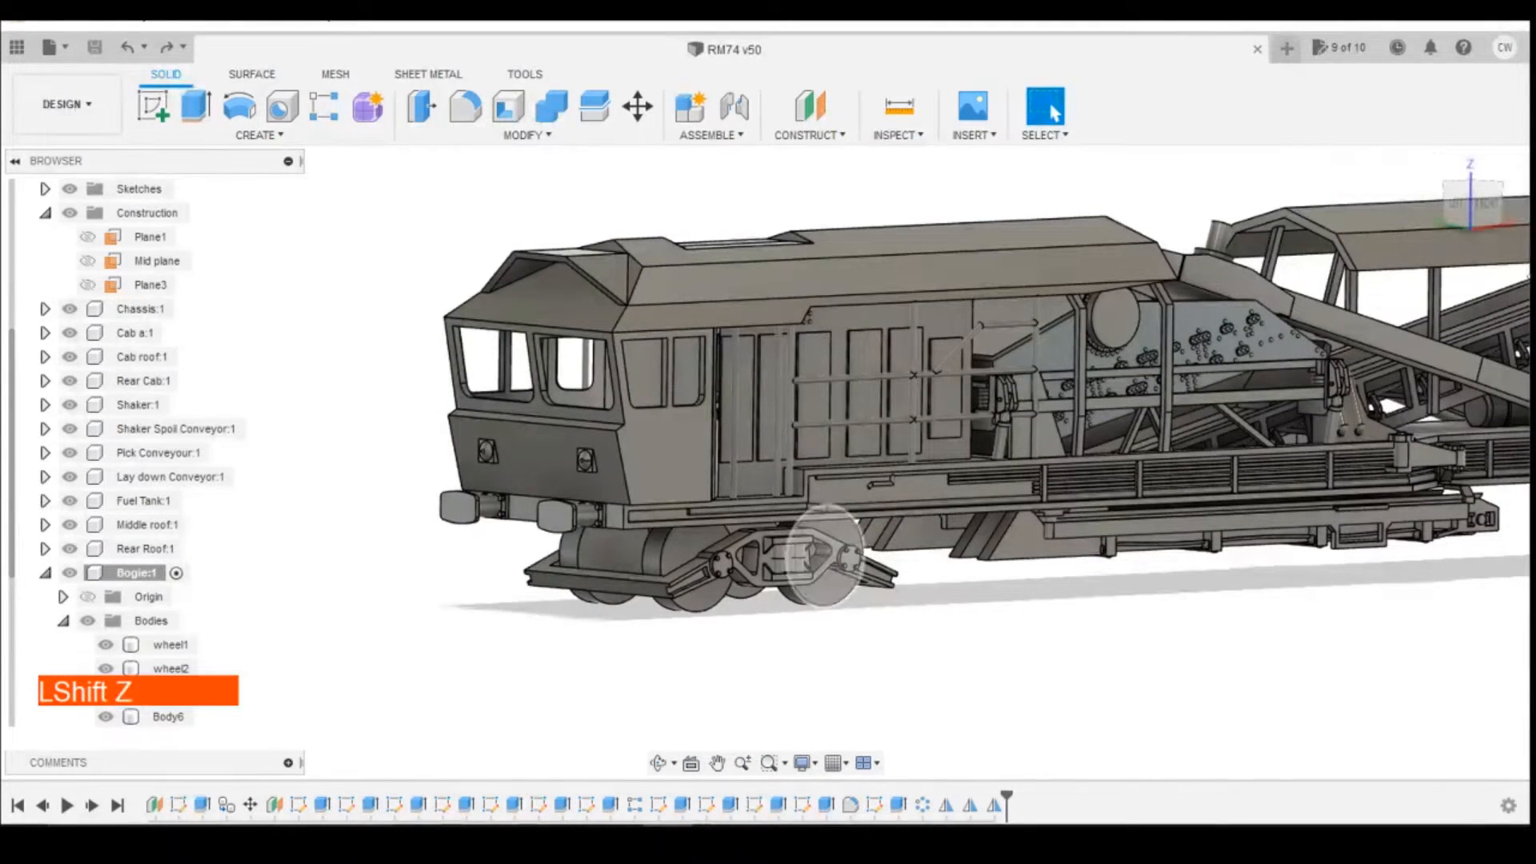
Step: Start a sketch on the inner face of a bogie wheel with Slice on and draw a 1.75 mm diameter circle at the rear wheel's centre
left_click(1463, 222)
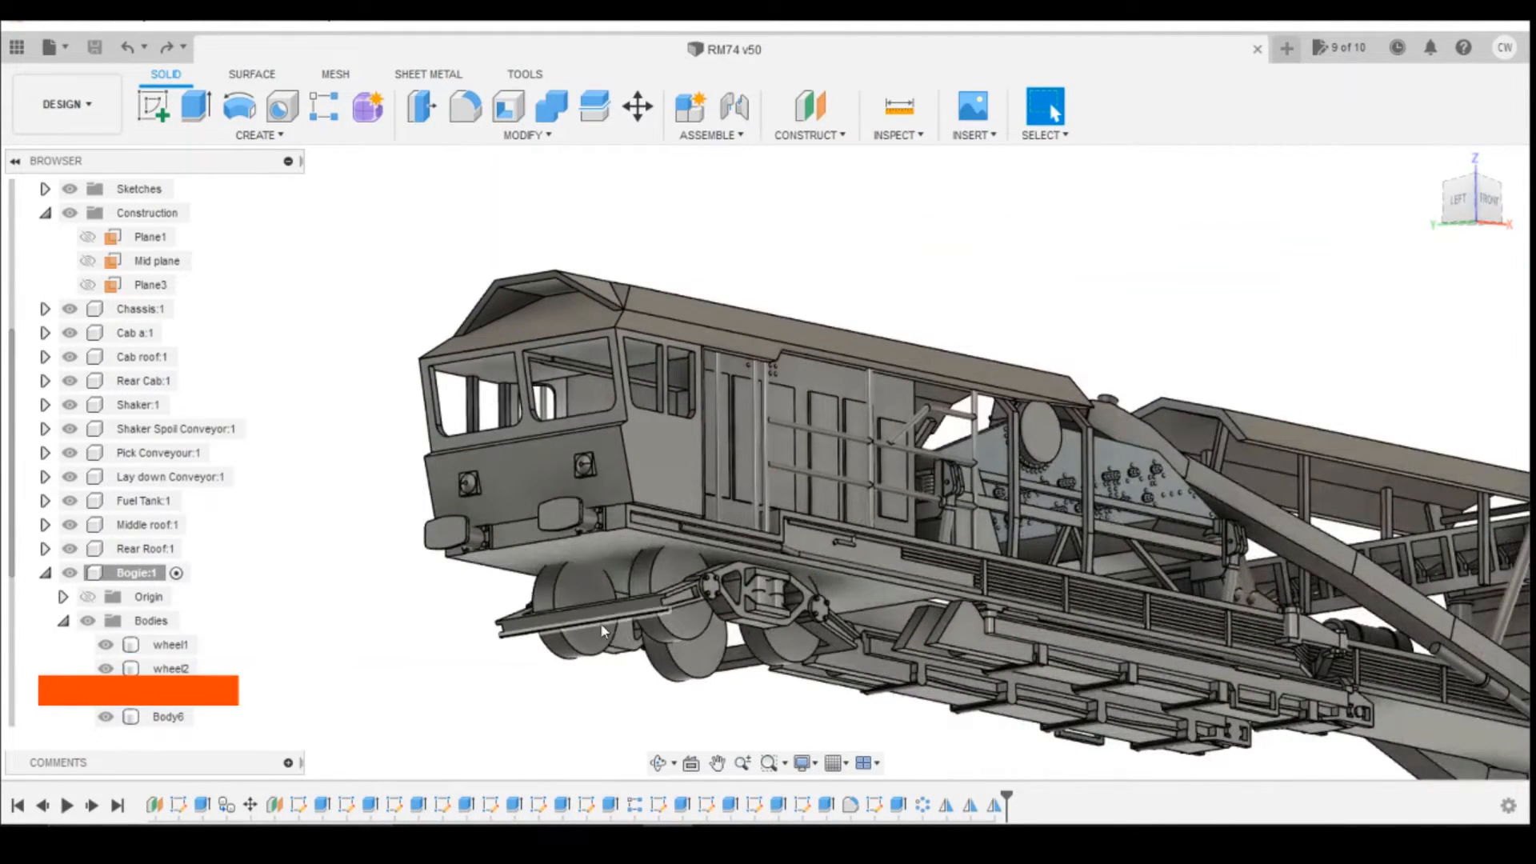
left_click(161, 130)
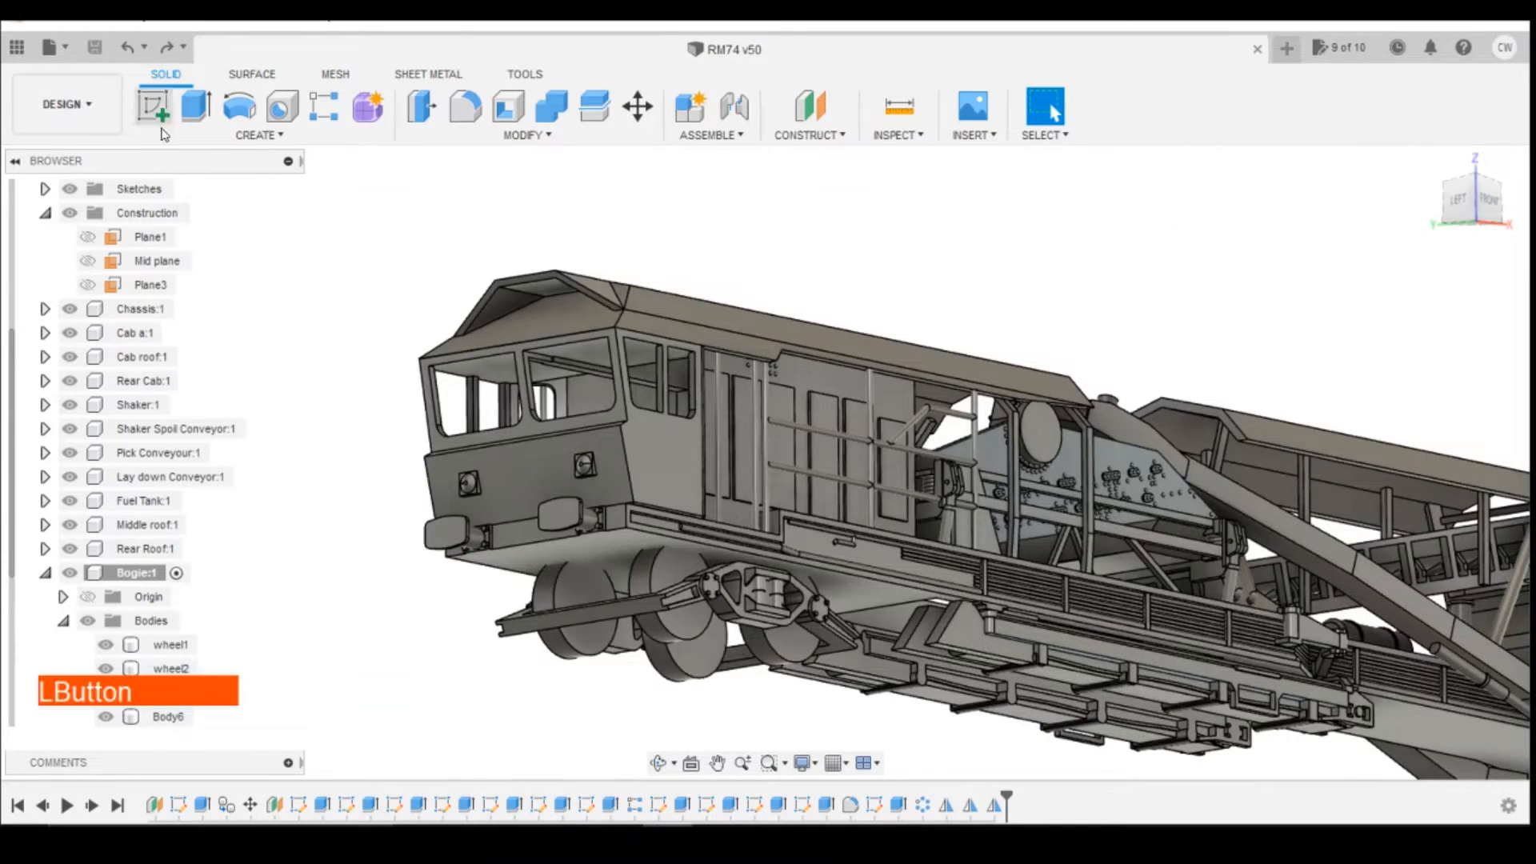
left_click(691, 651)
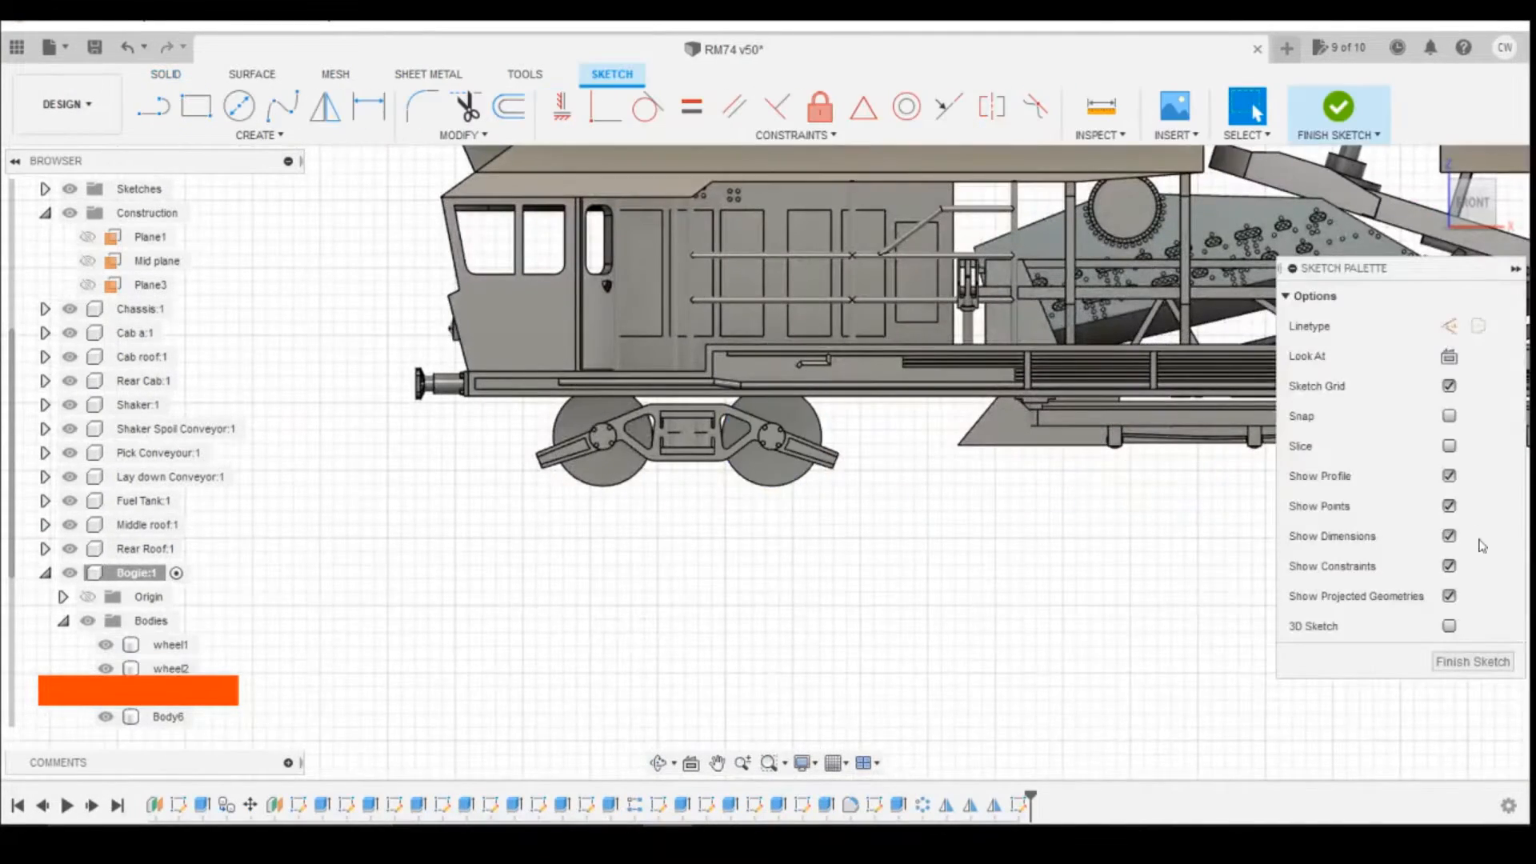
left_click(1450, 448)
scroll(800, 460, "up", 3)
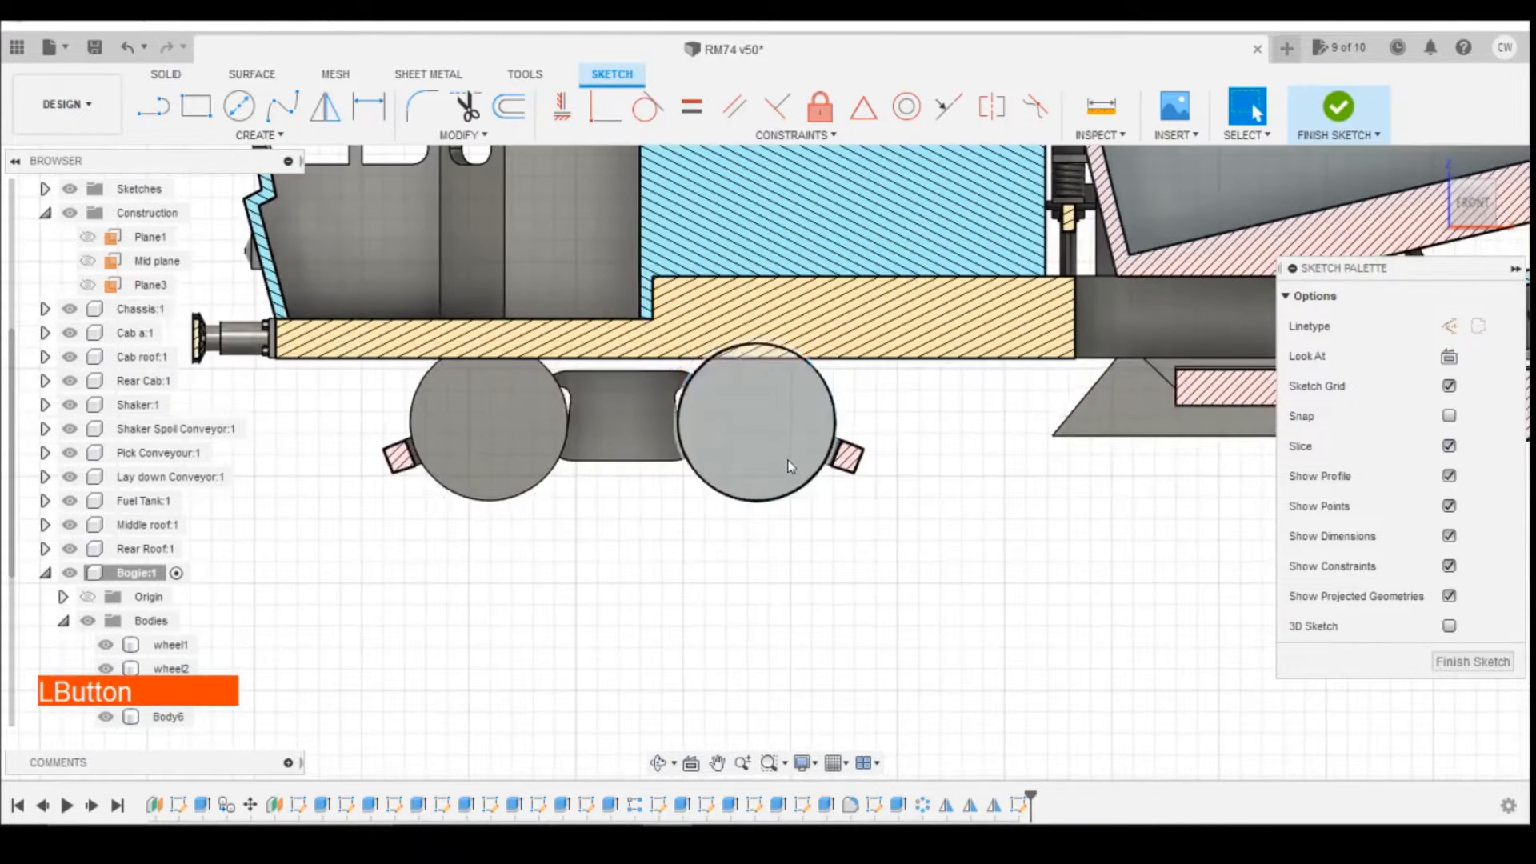
left_click(239, 105)
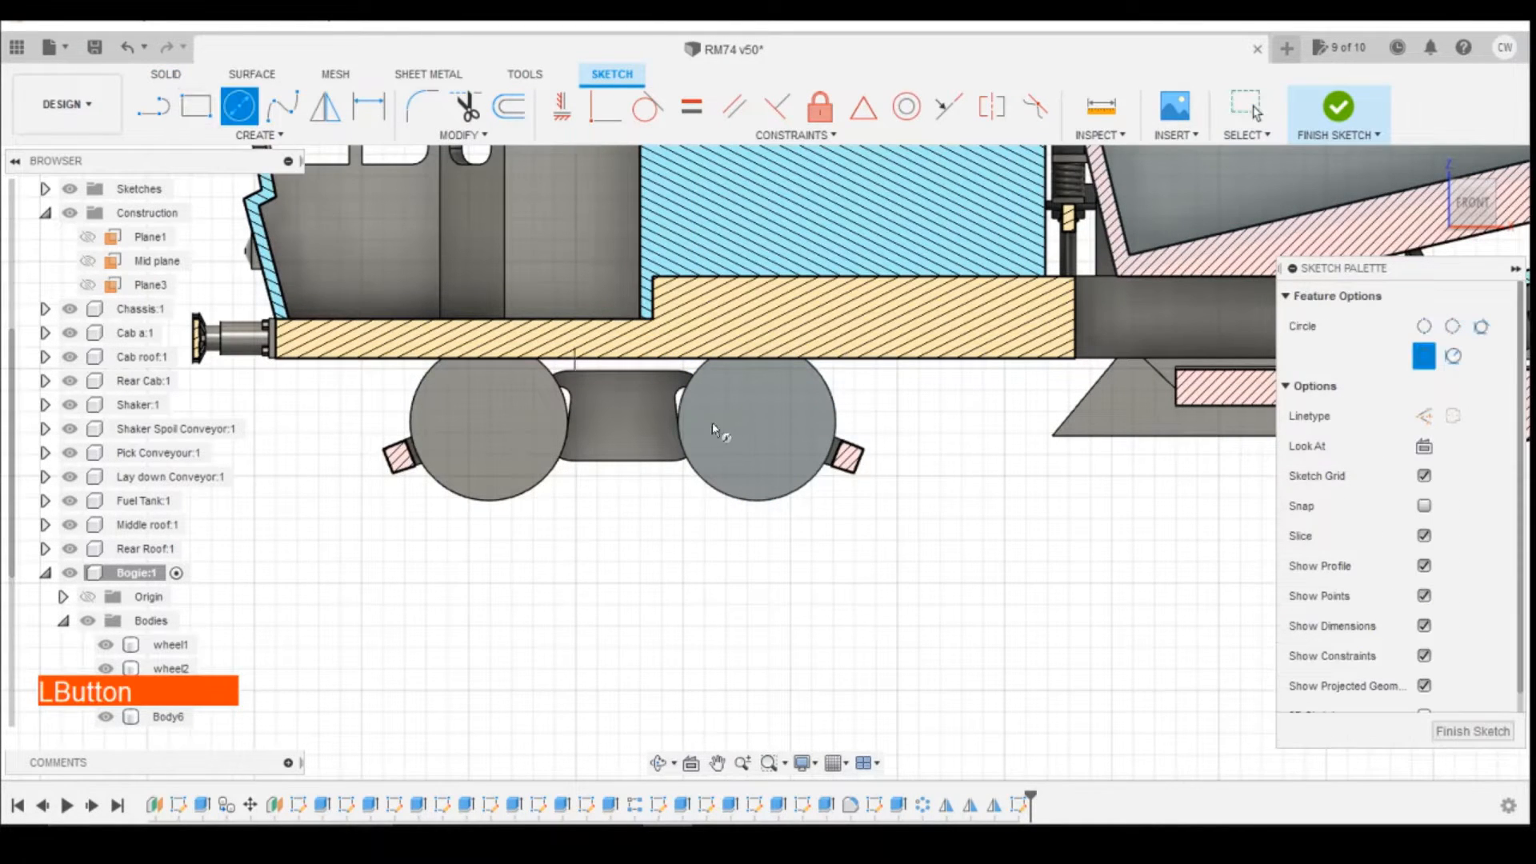
left_click(762, 424)
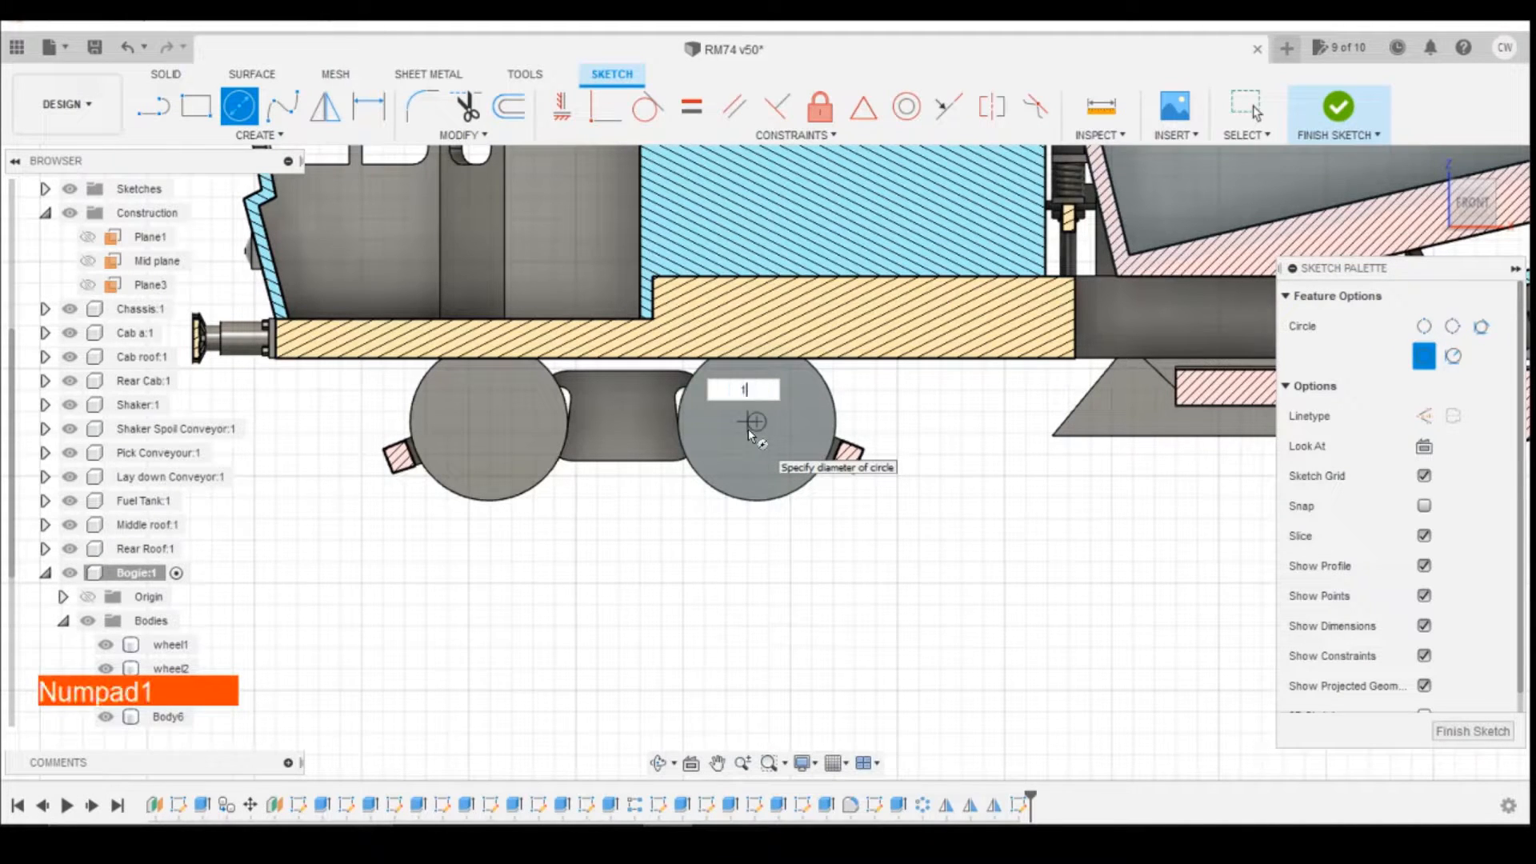
key("Return")
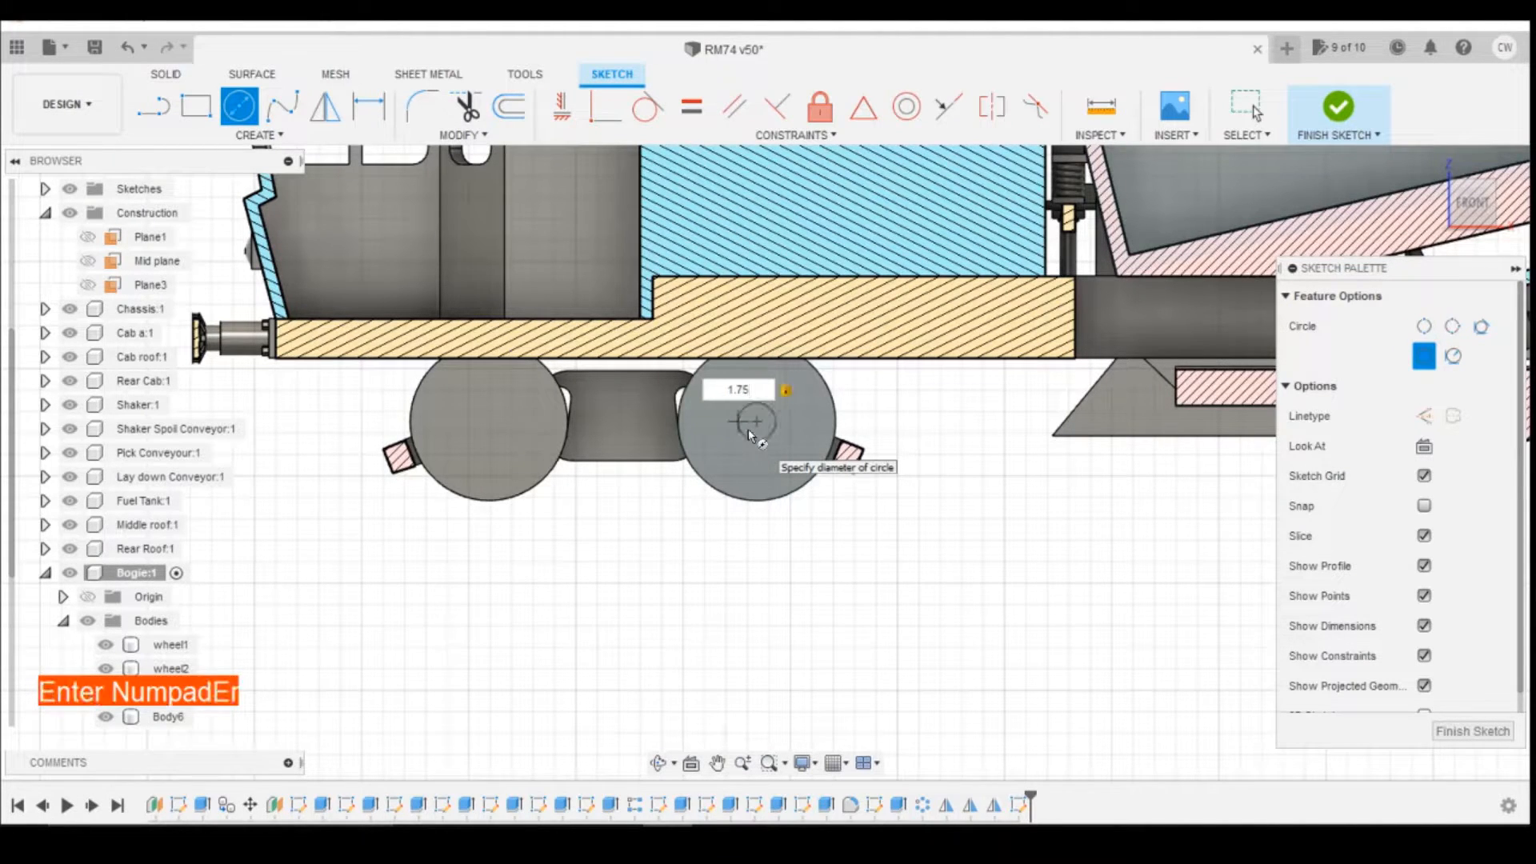
key("Return")
scroll(762, 435, "up", 5)
Step: Extrude the rear wheel's centre circle 7.5 mm with the Join operation to form an axle between the rear wheels
right_click(752, 432)
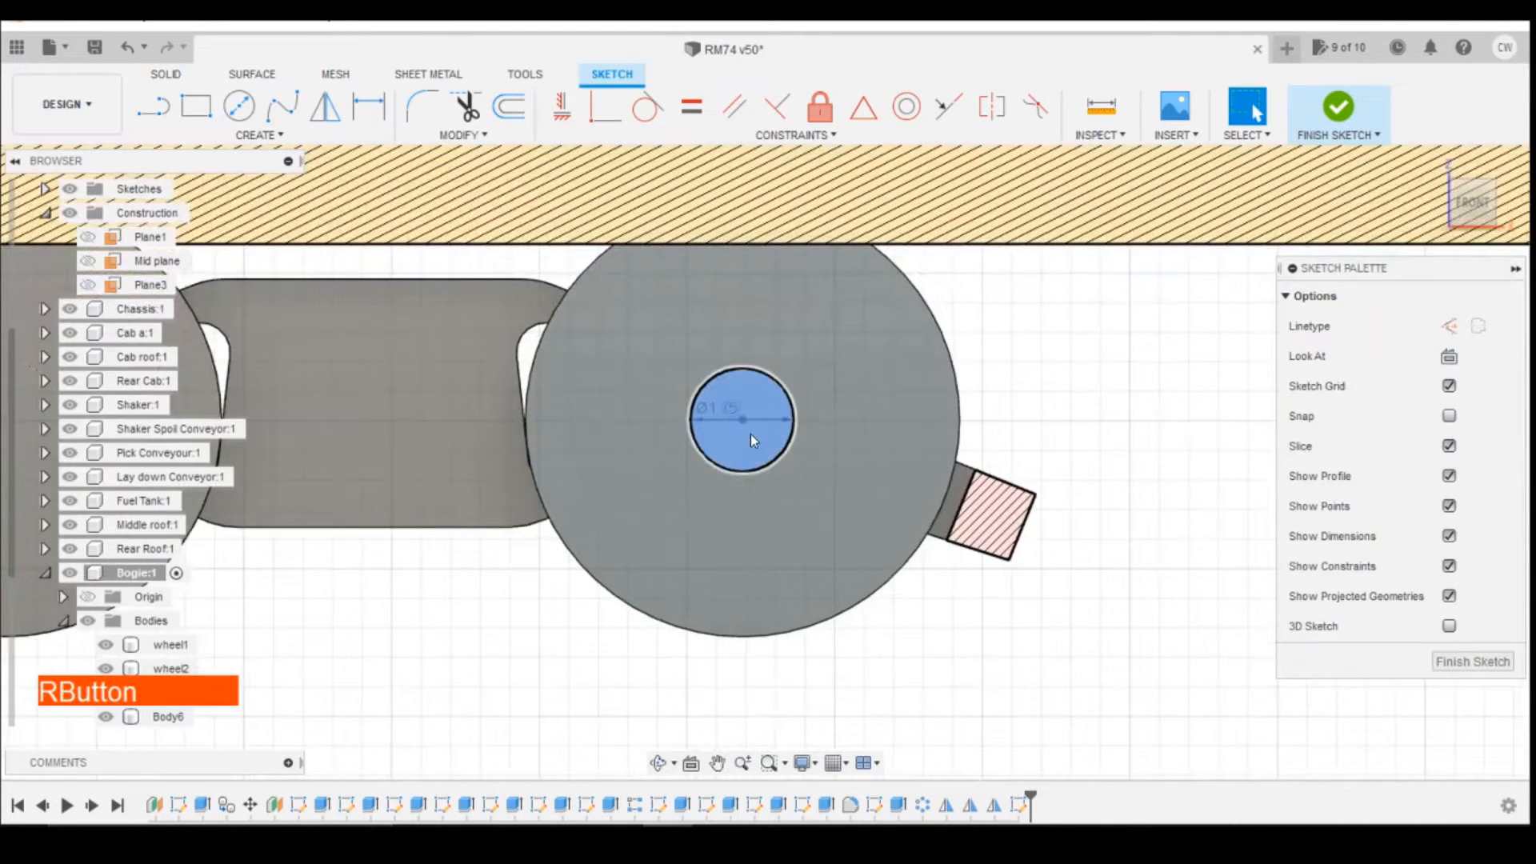
left_click(1021, 414)
key("e")
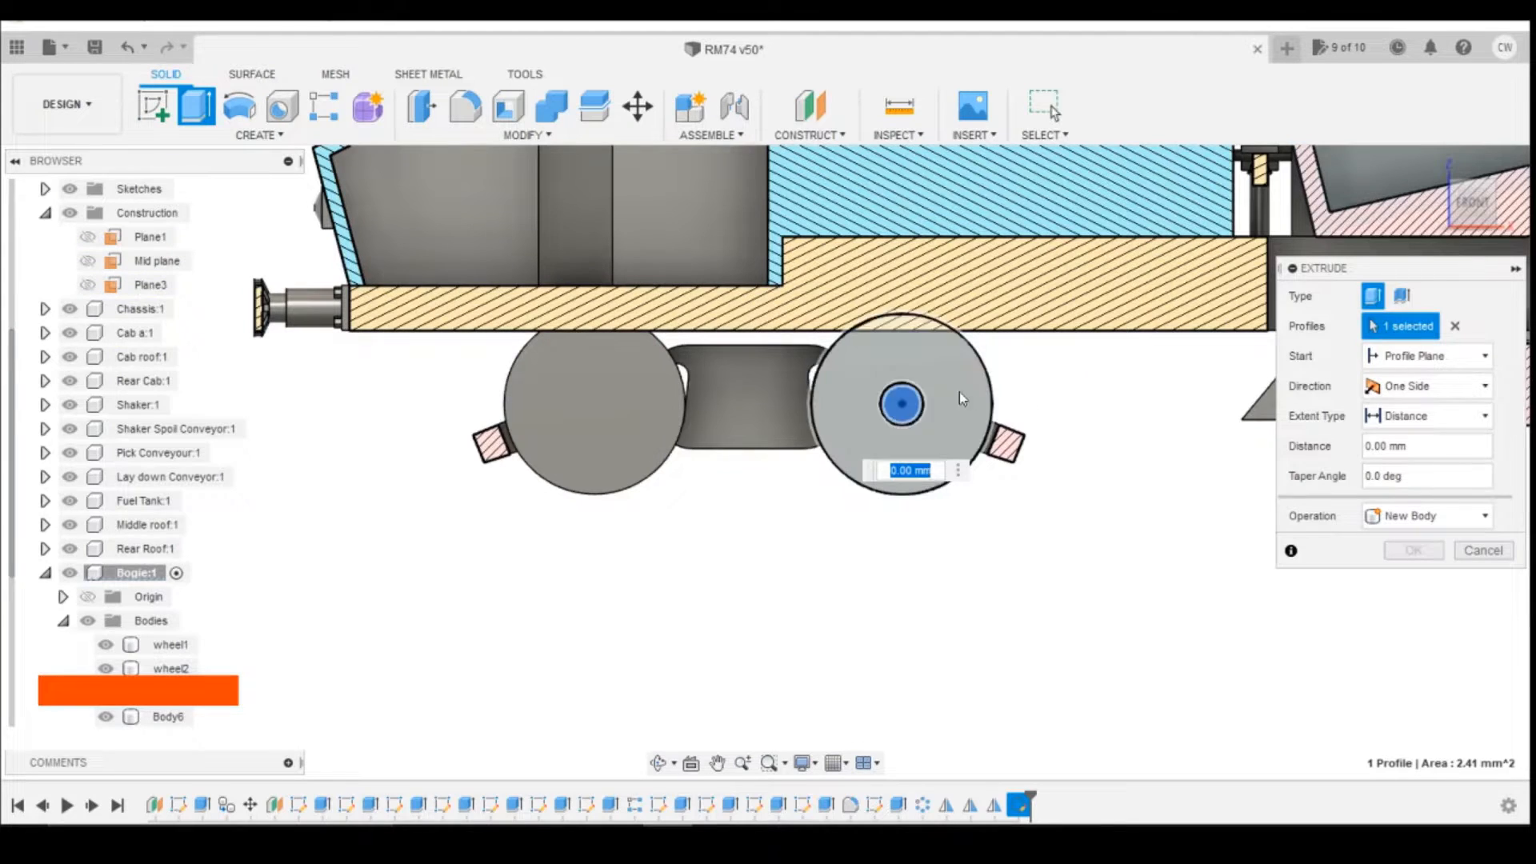
left_click_drag(1480, 207, 1522, 231)
left_click_drag(898, 407, 1008, 453)
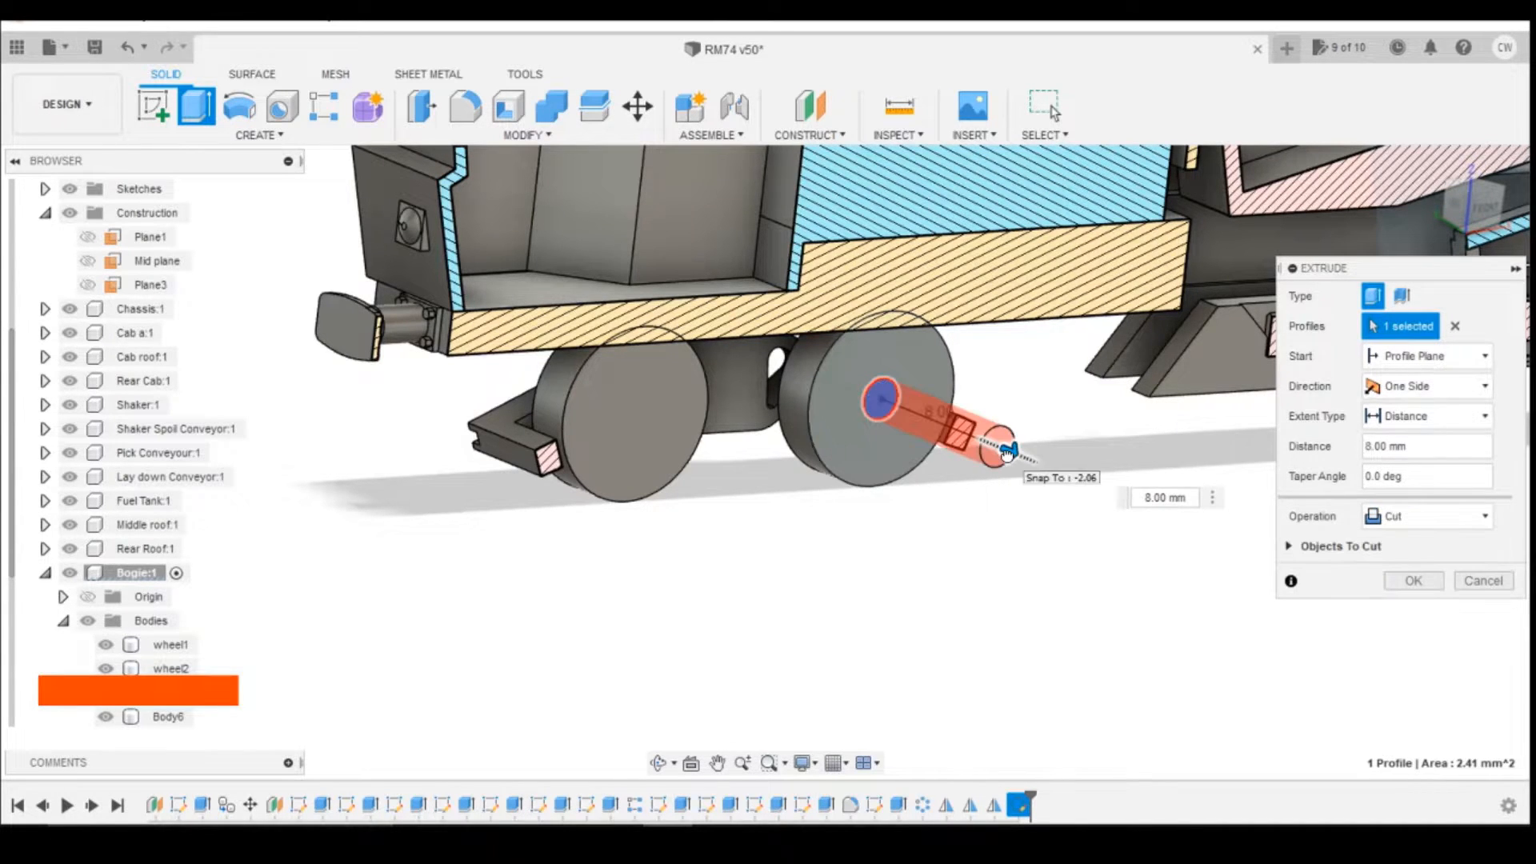
type("7.5")
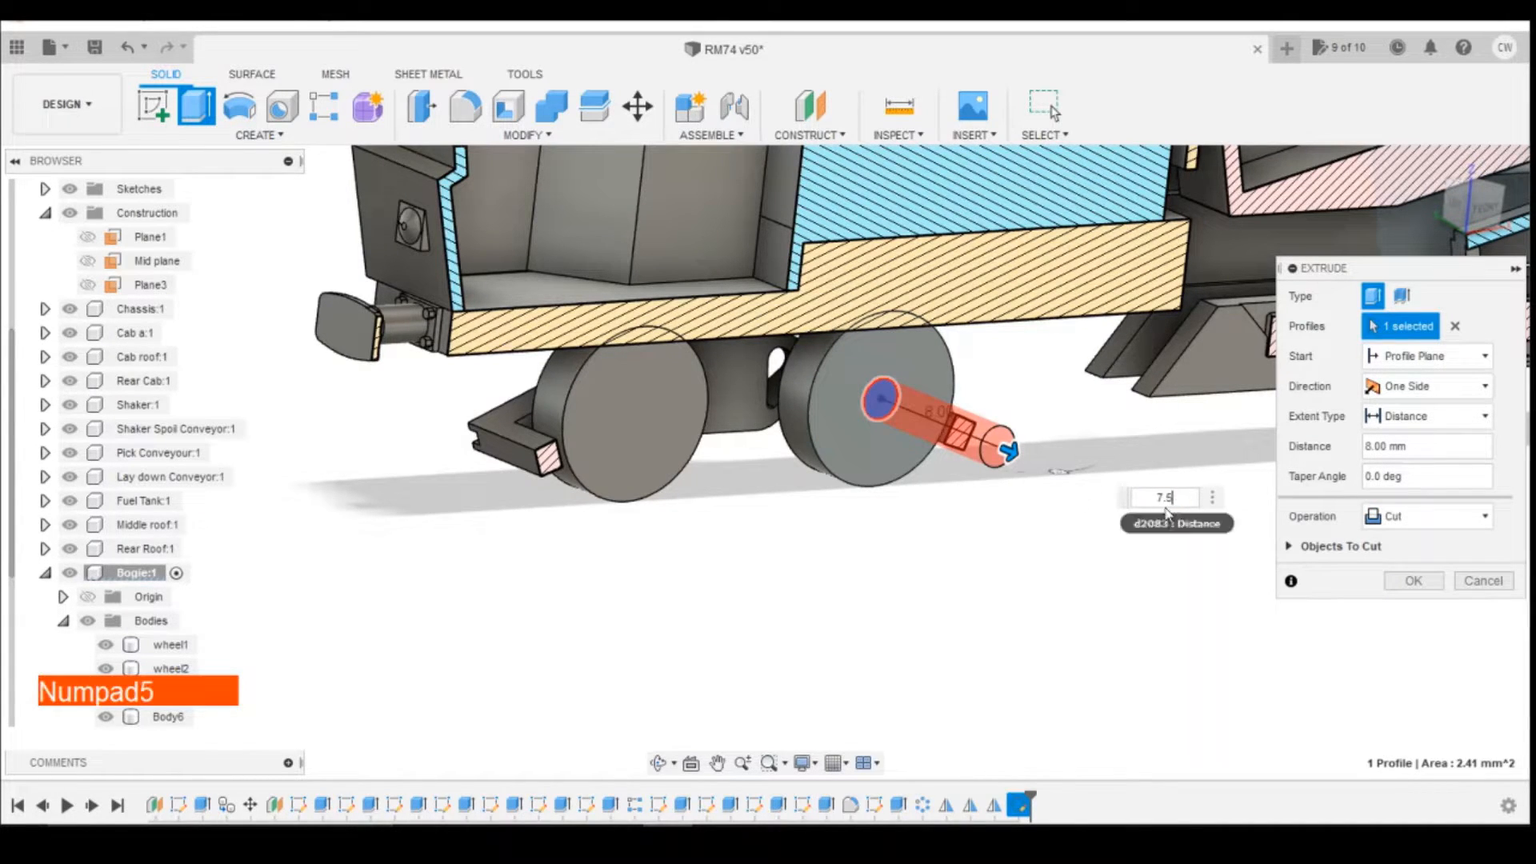
left_click(1408, 517)
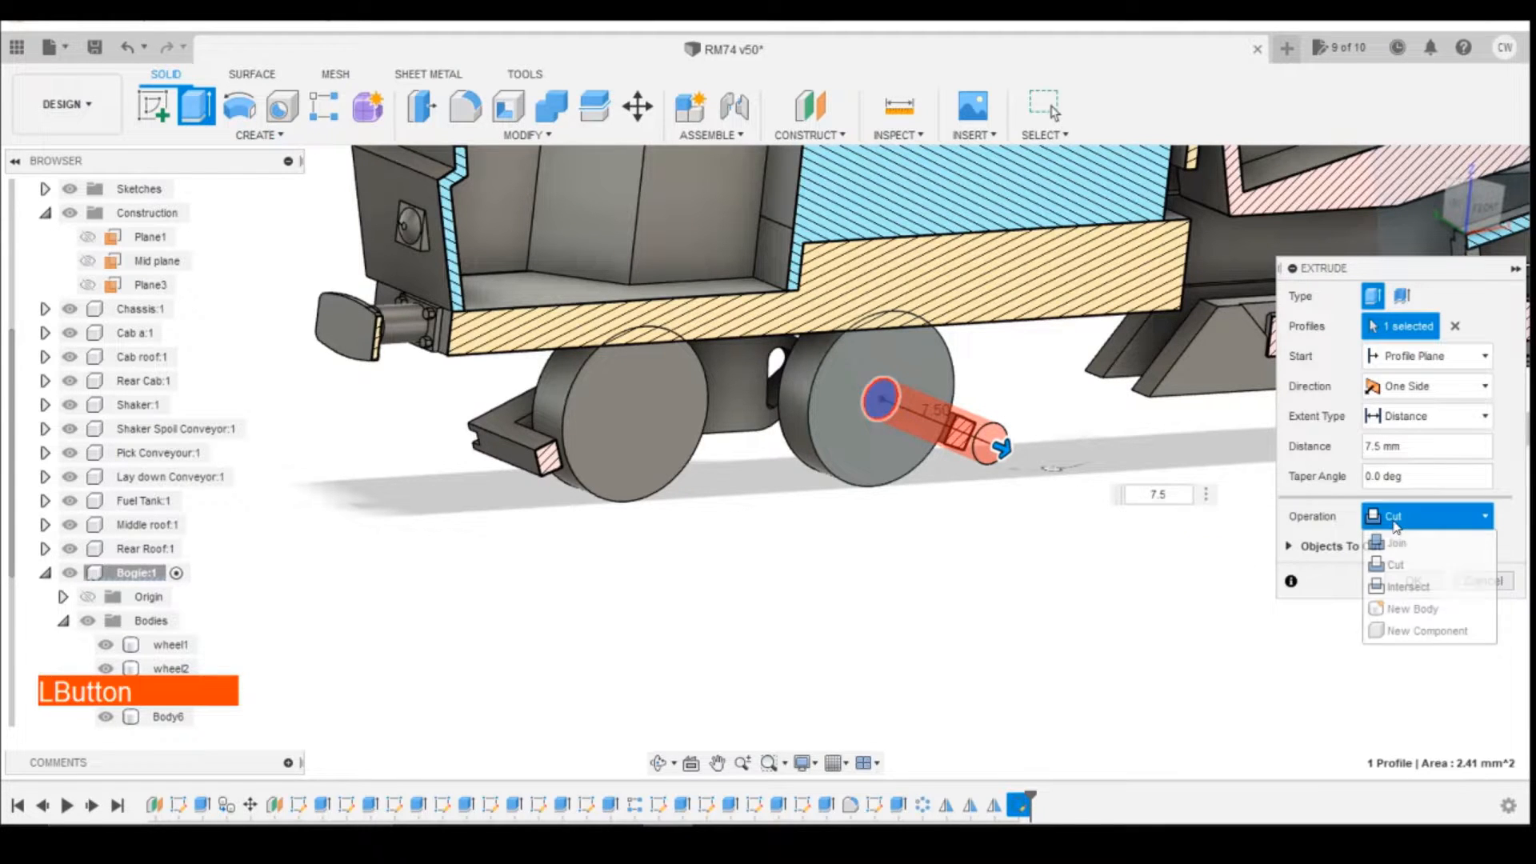
left_click(1390, 534)
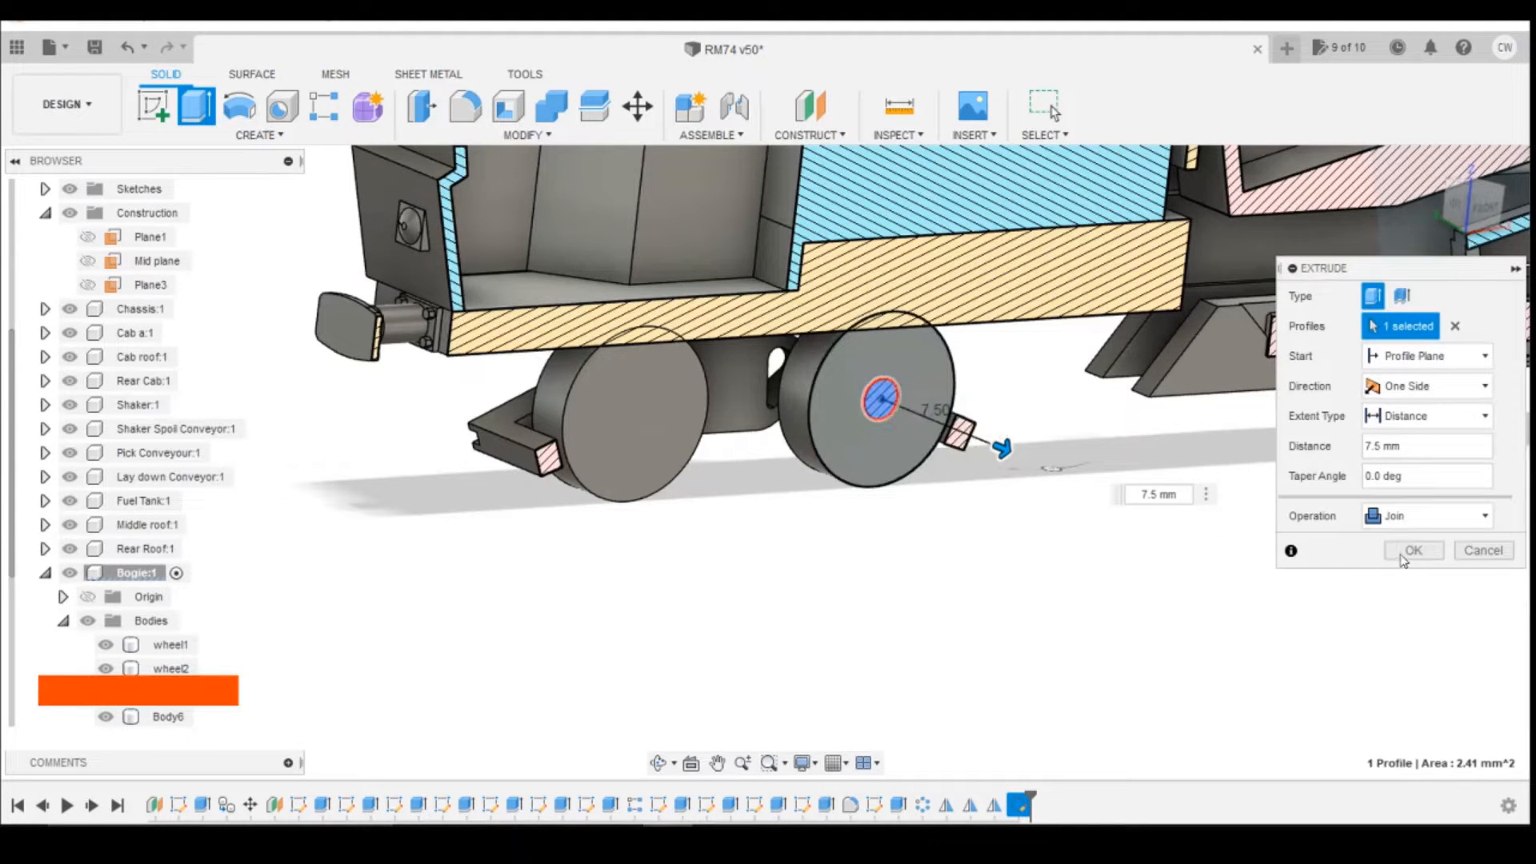
left_click(1414, 550)
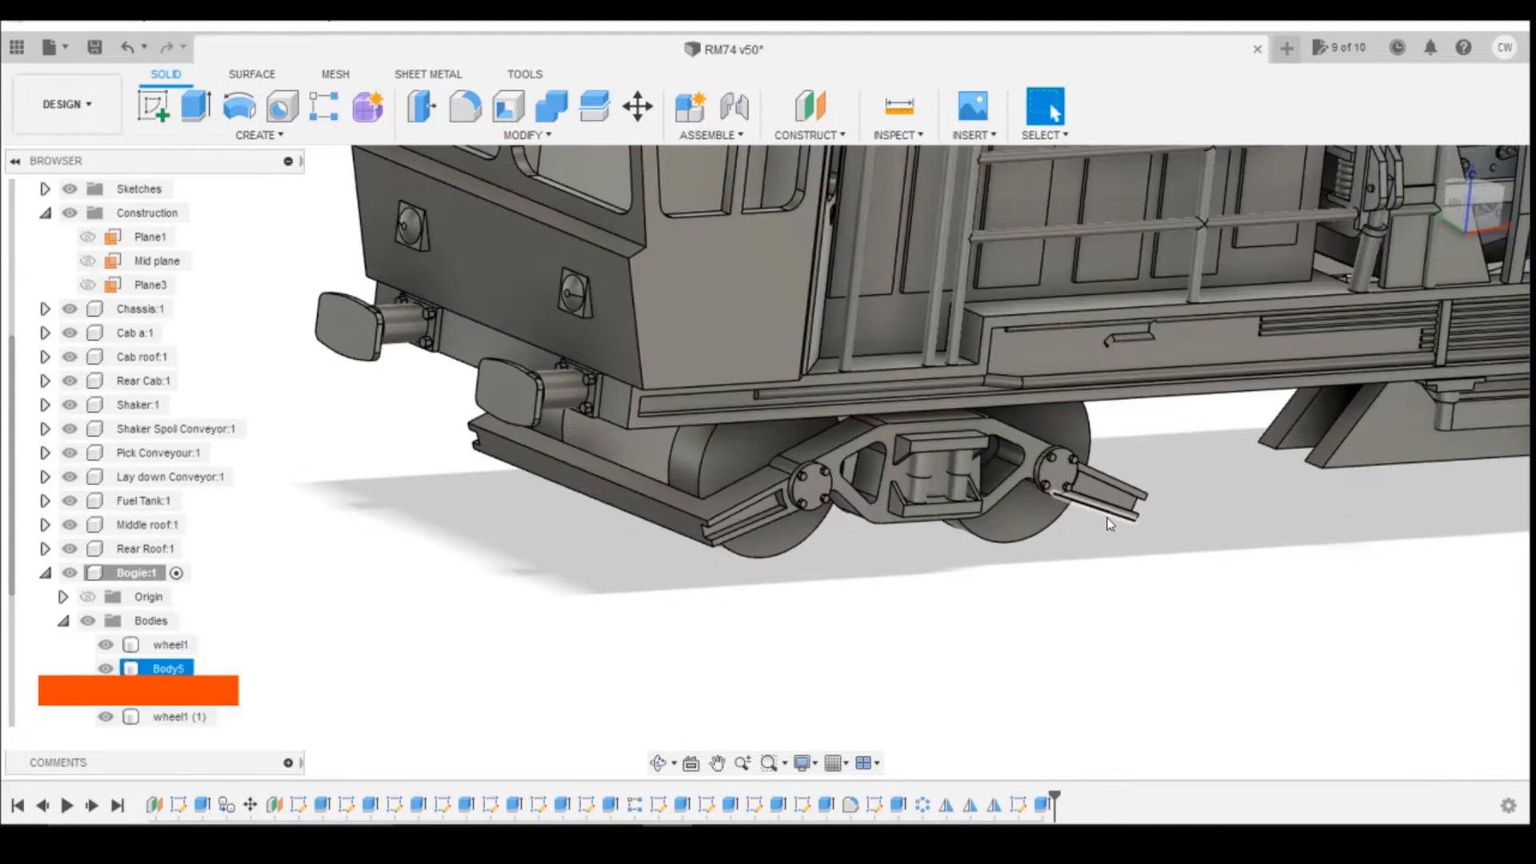
Step: Start a new sketch on the inner wheel face with Slice on and draw a 1.75 mm diameter circle at the front wheel's centre
mouse_move(1474, 202)
left_mouse_down()
mouse_move(1502, 104)
mouse_move(1482, 172)
left_mouse_up()
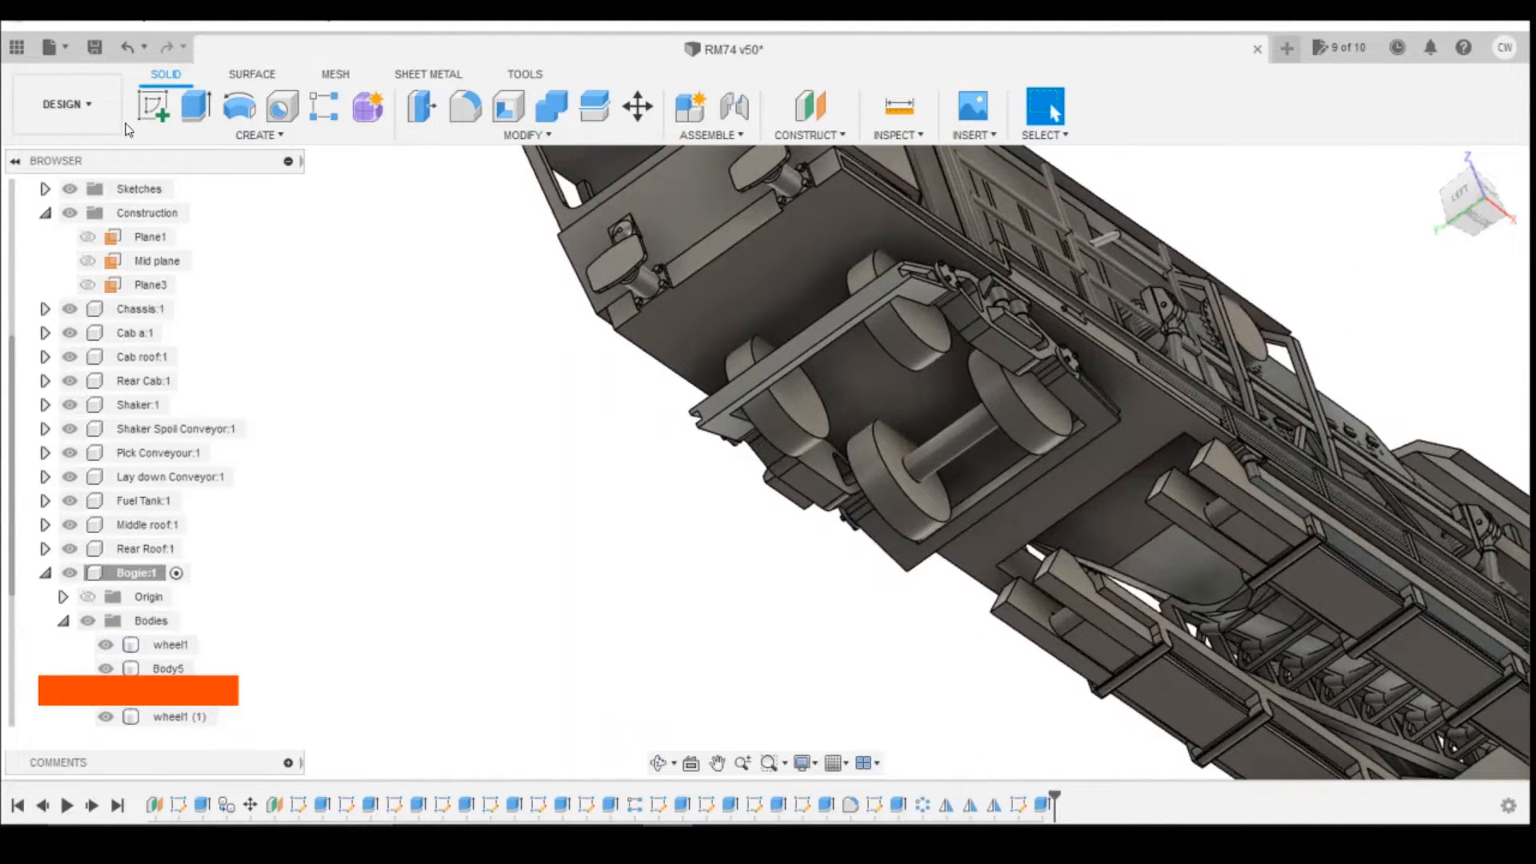
left_click(152, 108)
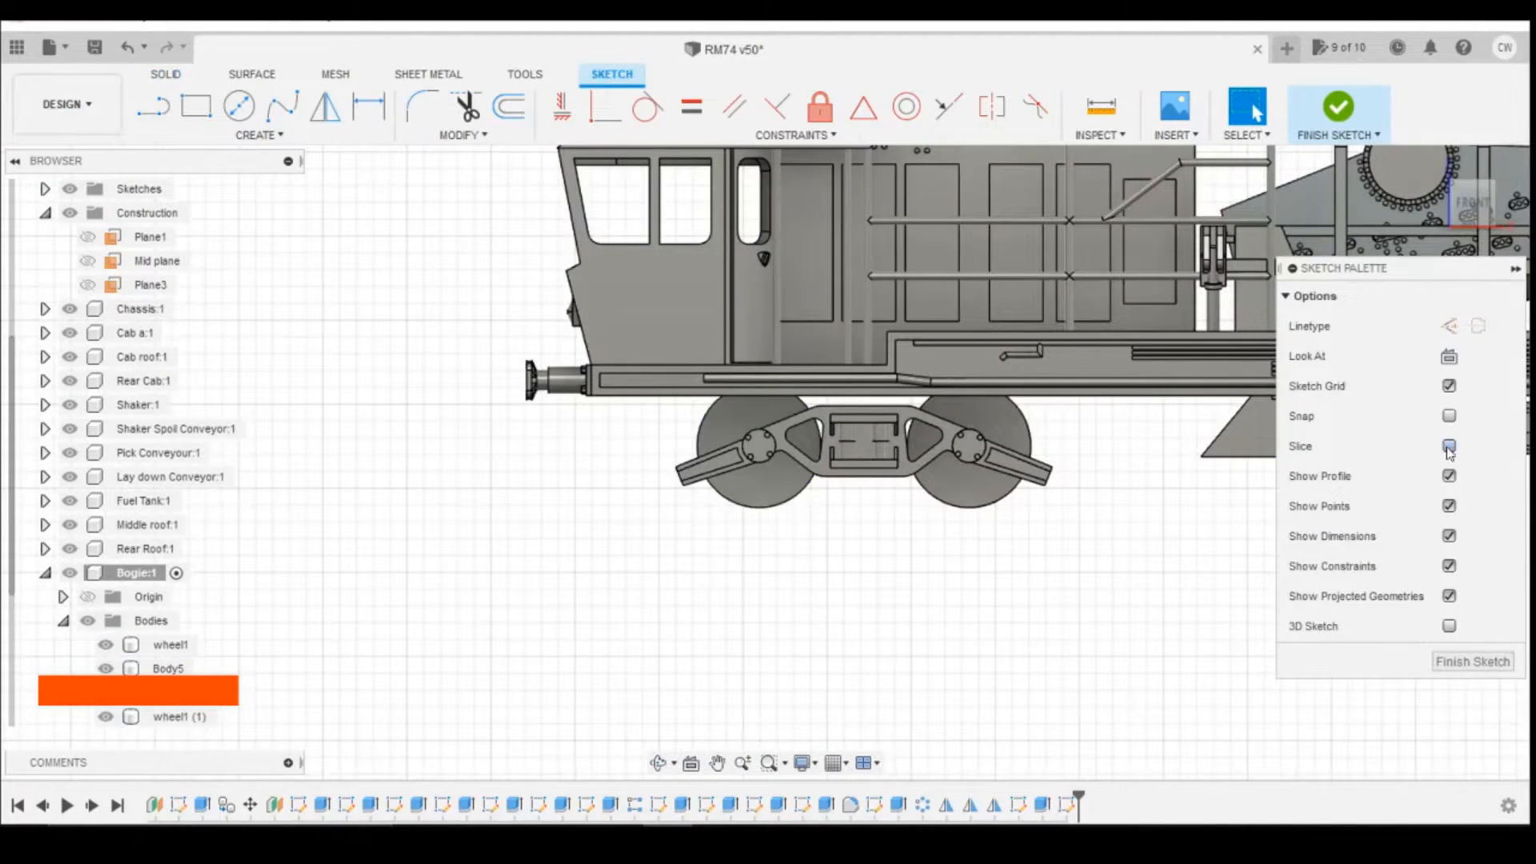
left_click(1451, 446)
left_click(240, 104)
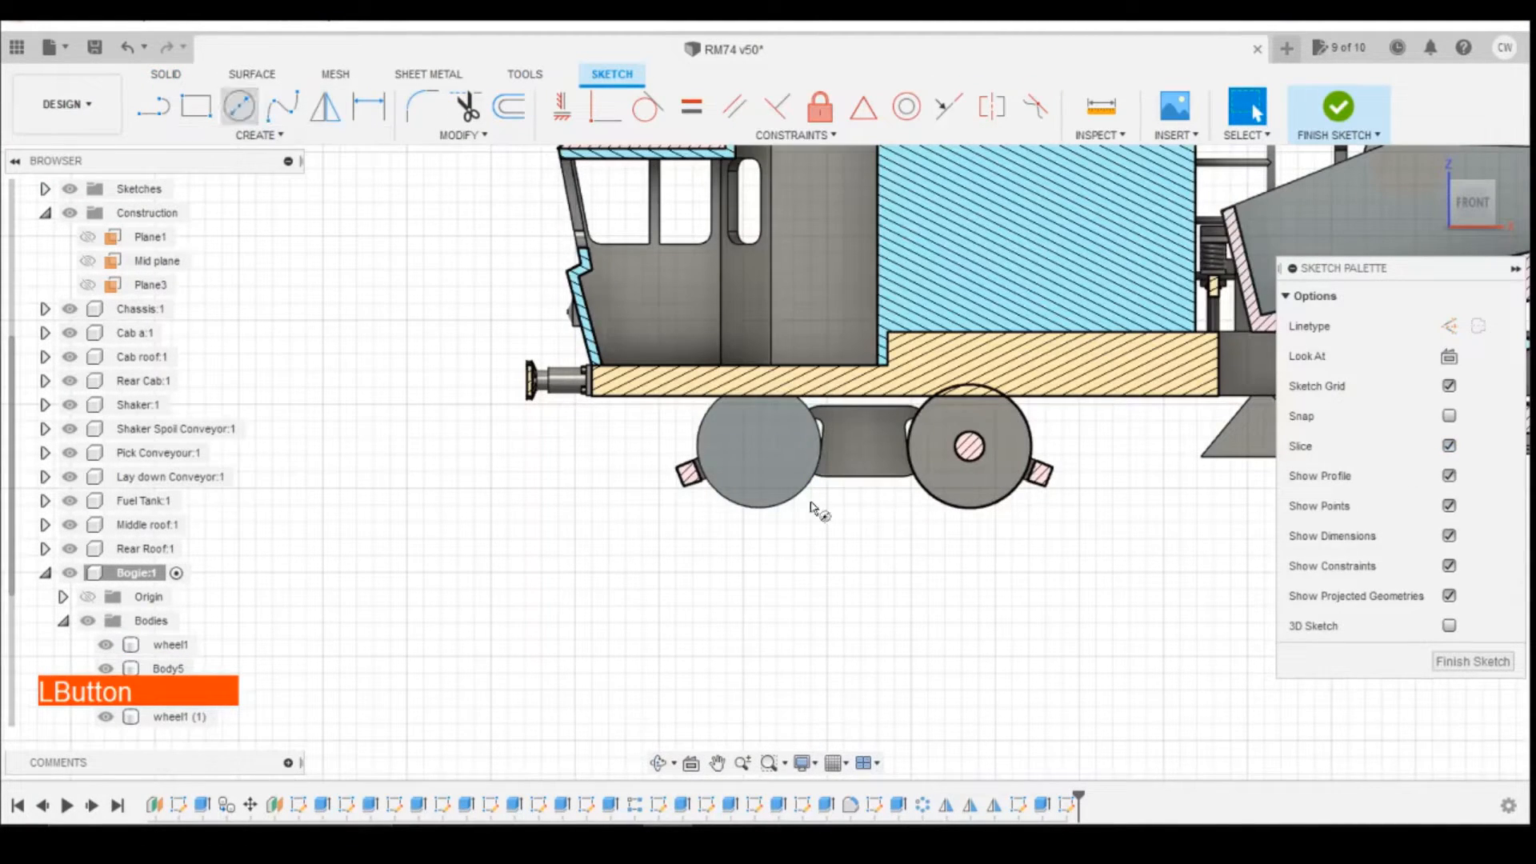
left_click(759, 449)
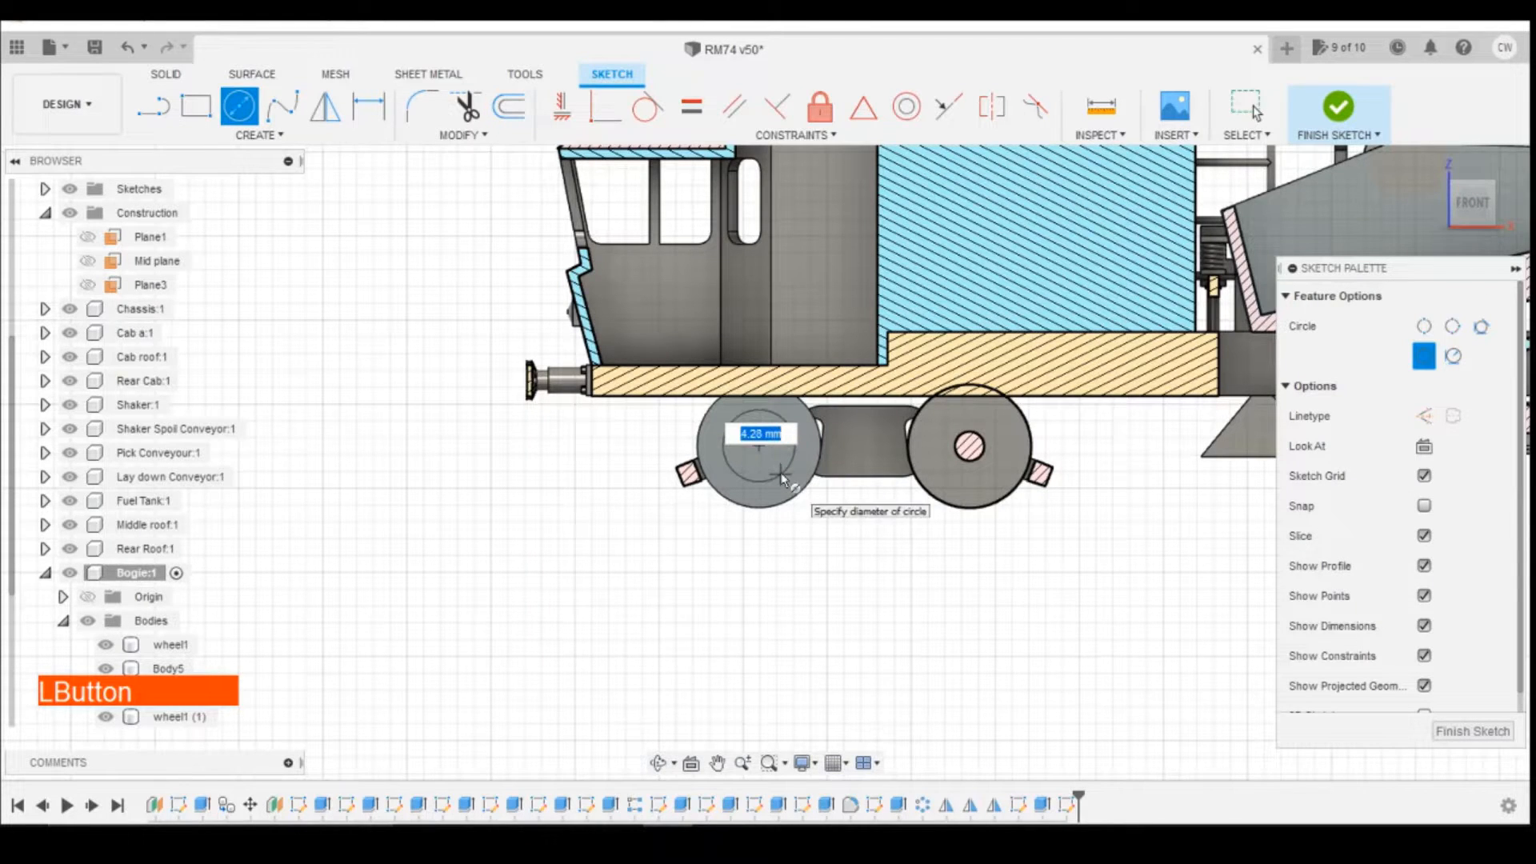
type("1.75")
left_click(781, 472)
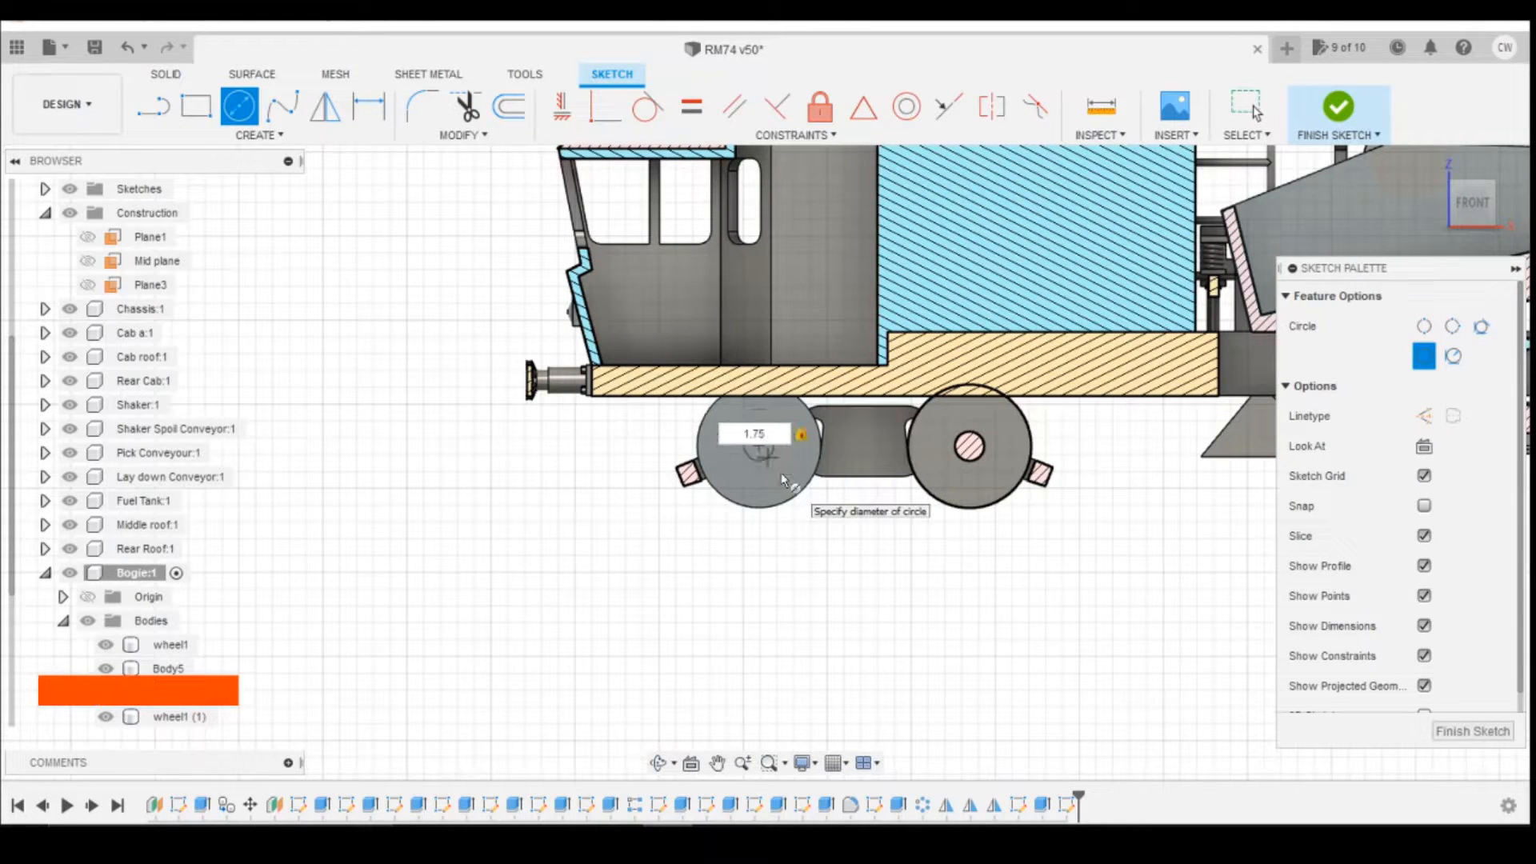
scroll(773, 479, "up", 5)
key("Escape")
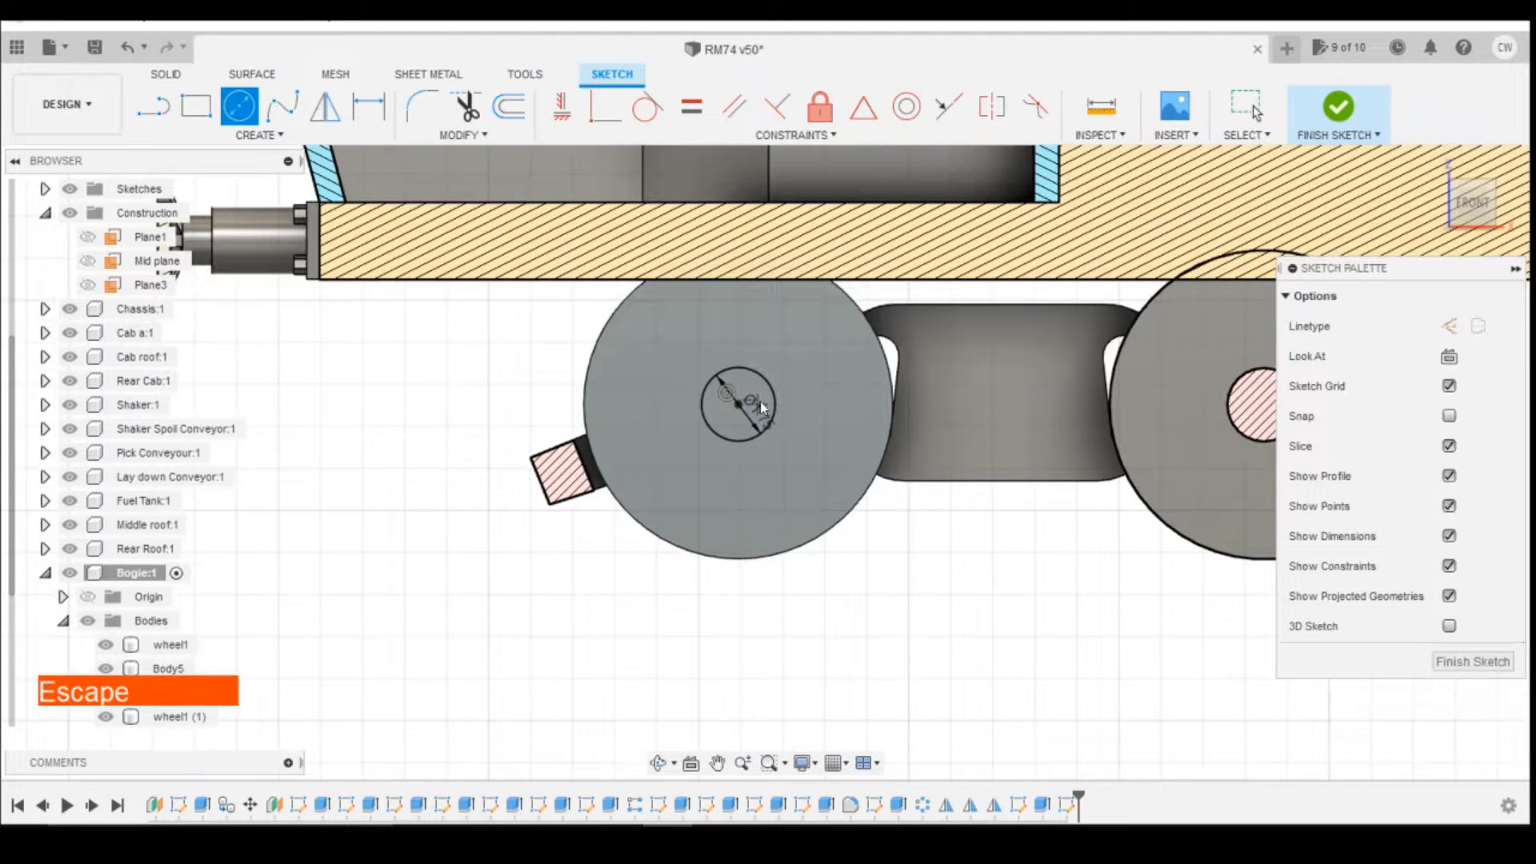
Step: Extrude the front wheel's centre circle 7.5 mm toward the opposite wheel
right_click(762, 393)
left_click(752, 472)
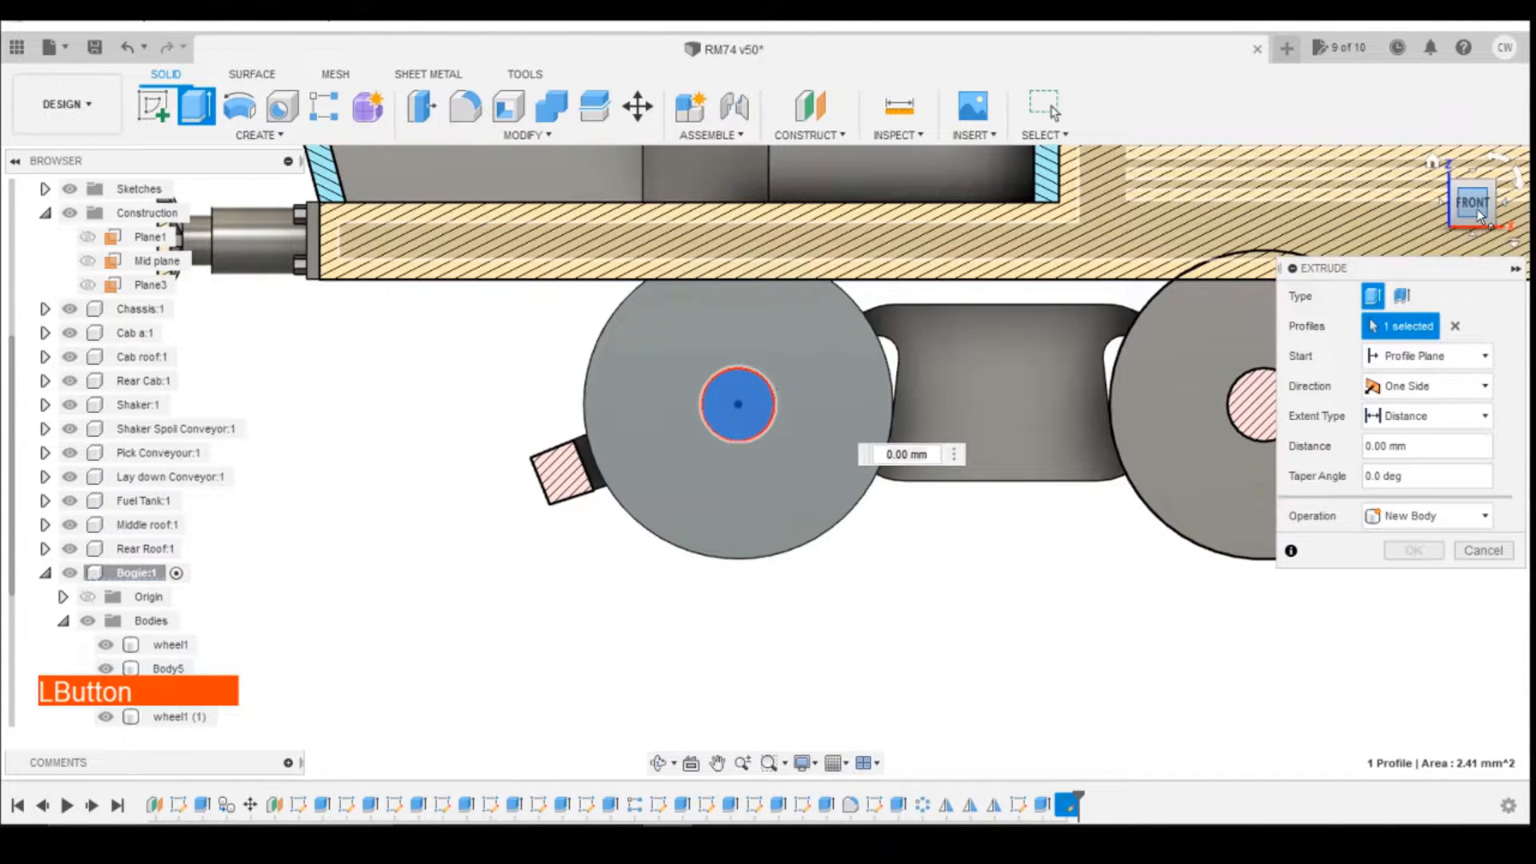
left_click_drag(1481, 216, 1492, 207)
left_click_drag(931, 456, 890, 450)
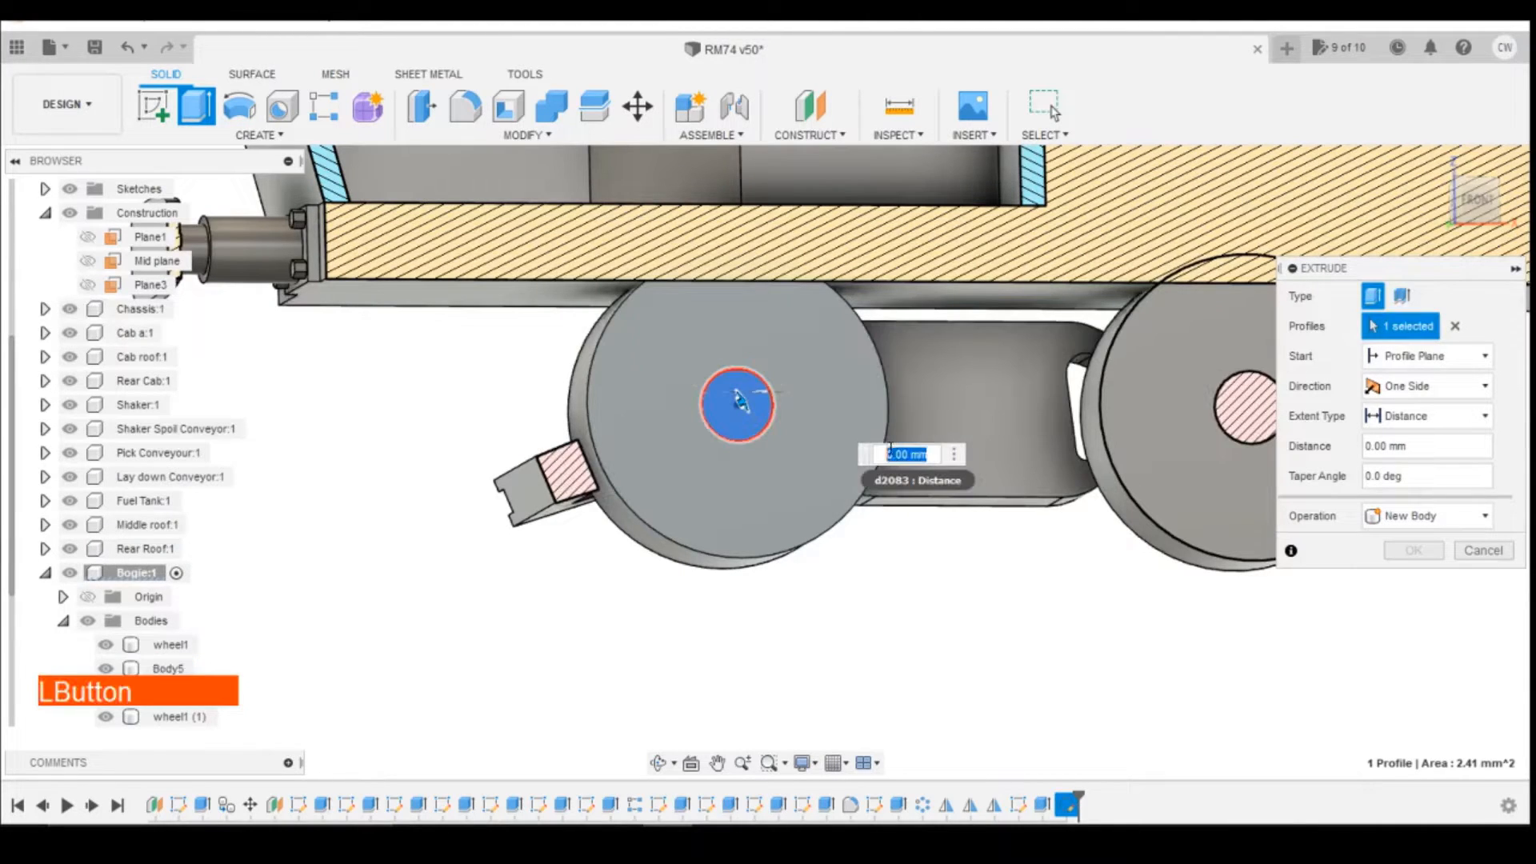
type("7.5")
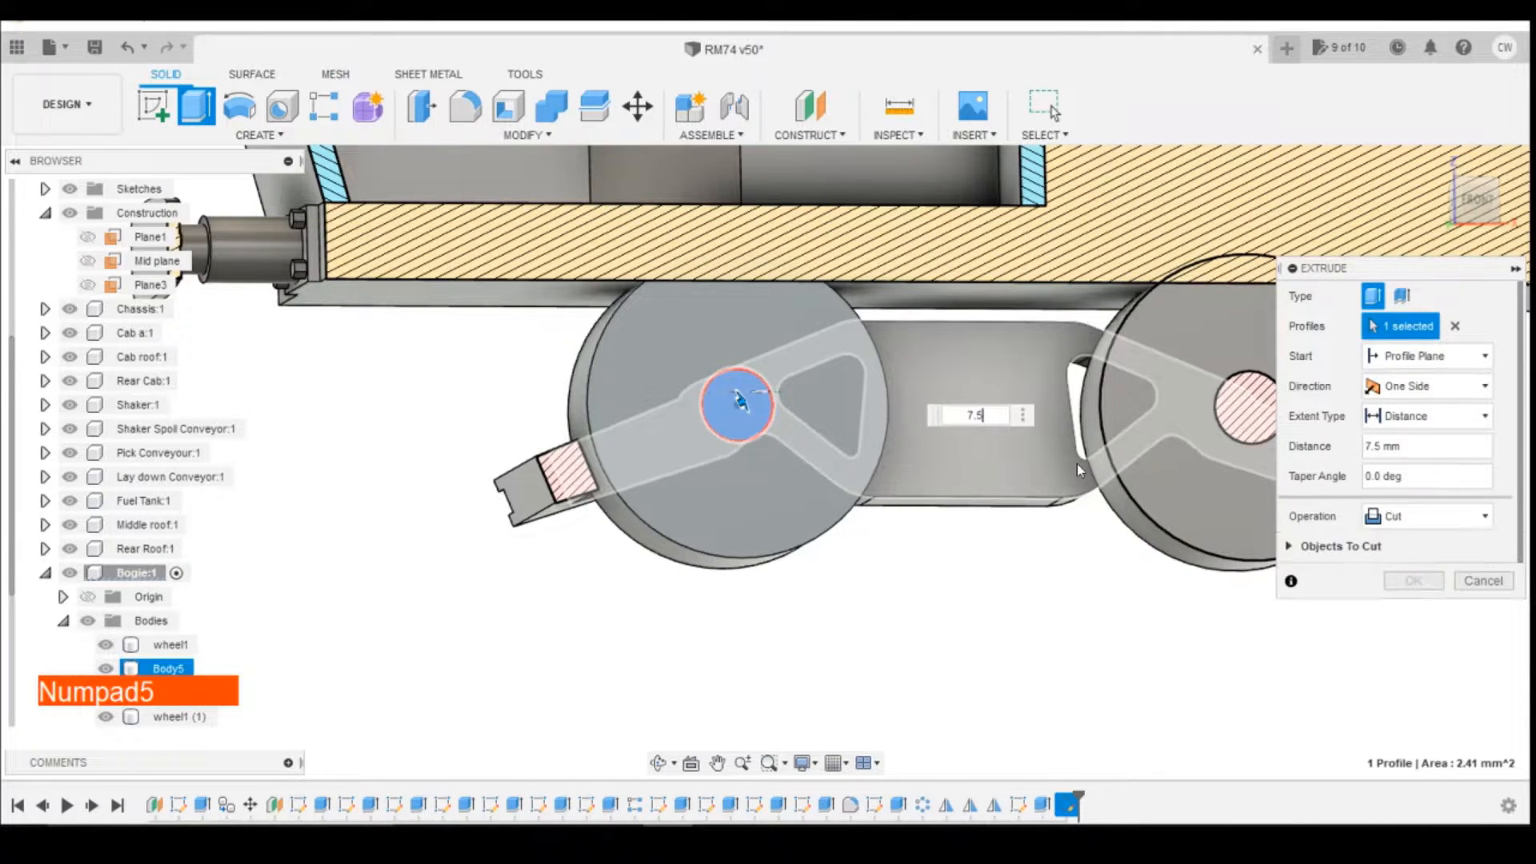
key("Return")
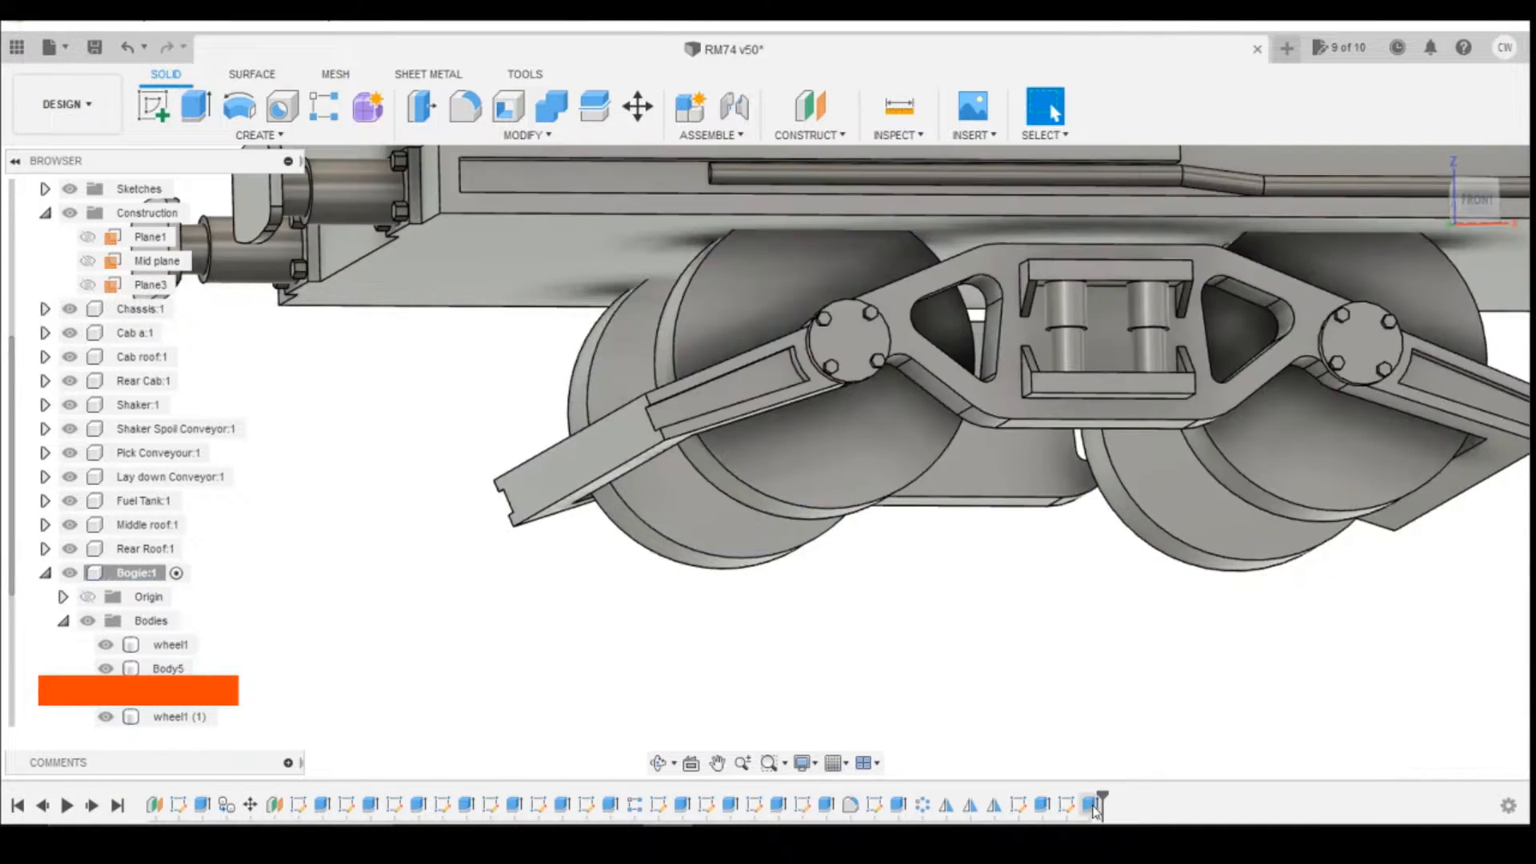
Step: Edit the front axle extrusion to use the Join operation
right_click(1093, 805)
left_click(1162, 605)
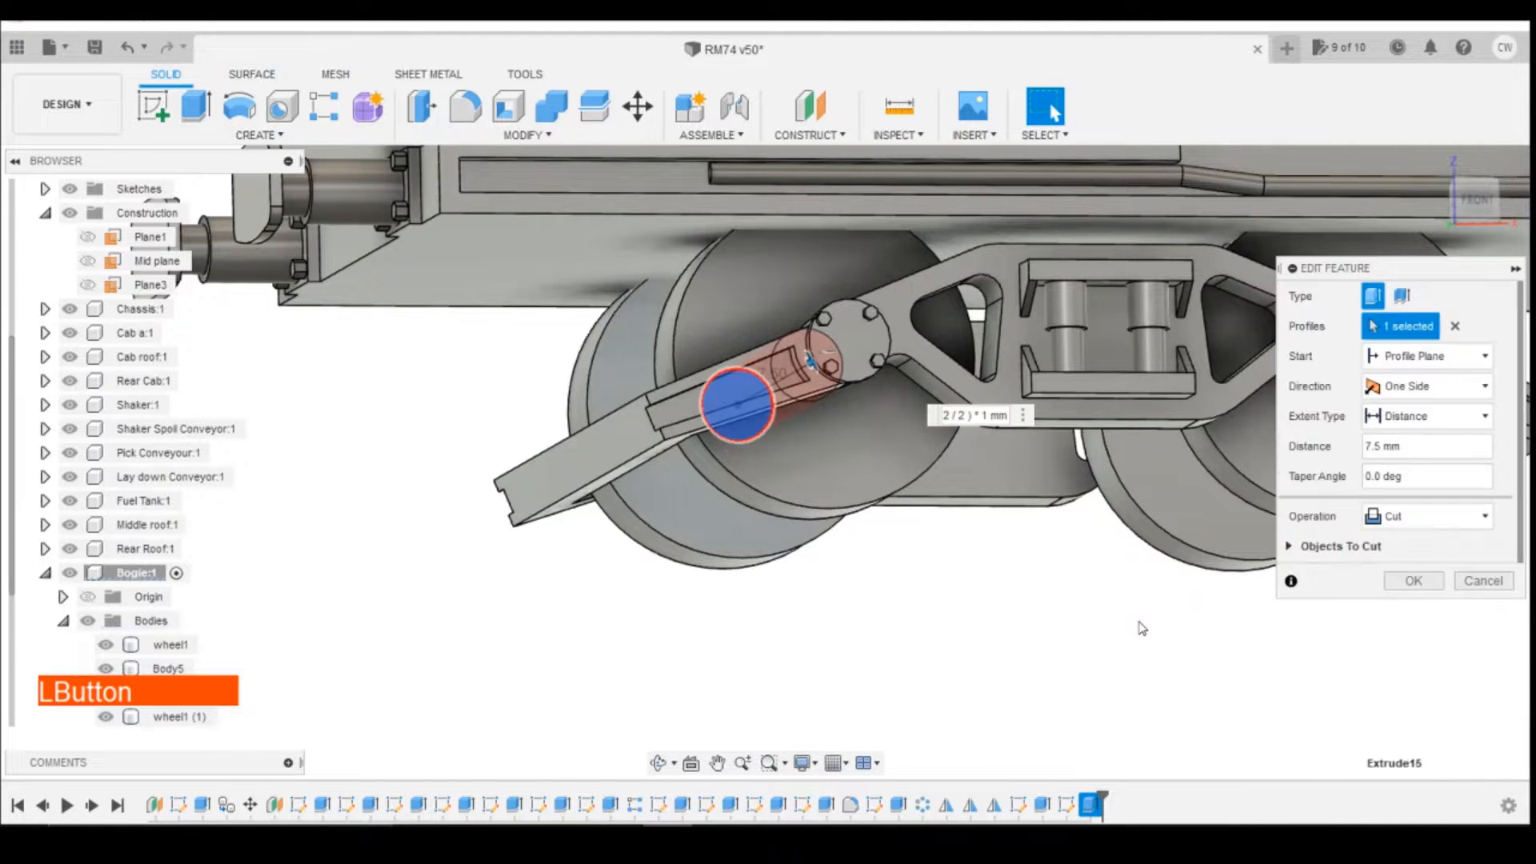
left_click(1408, 516)
left_click(1393, 535)
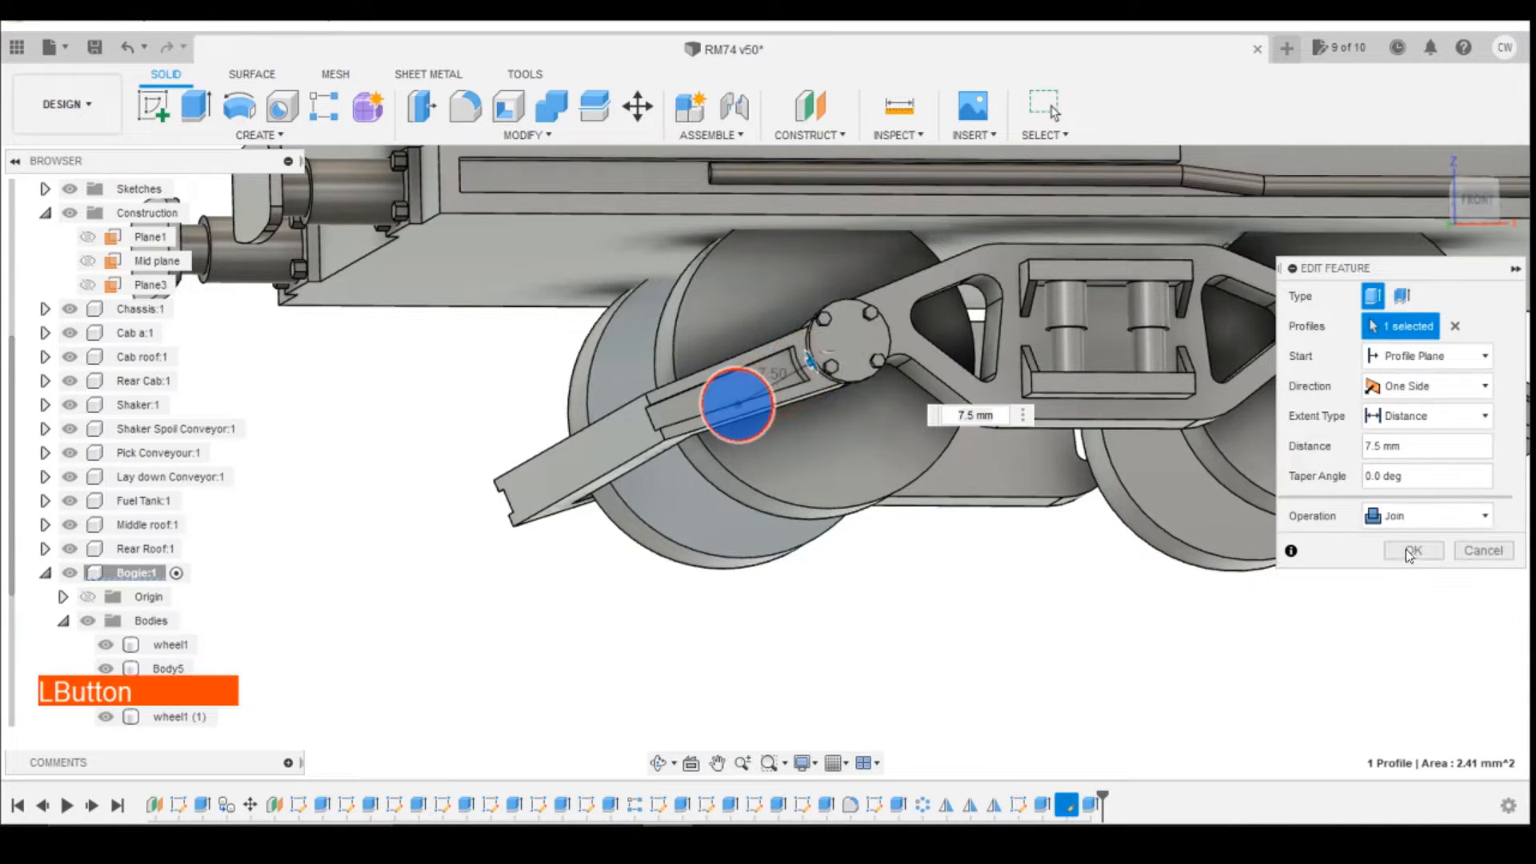
left_click(1412, 551)
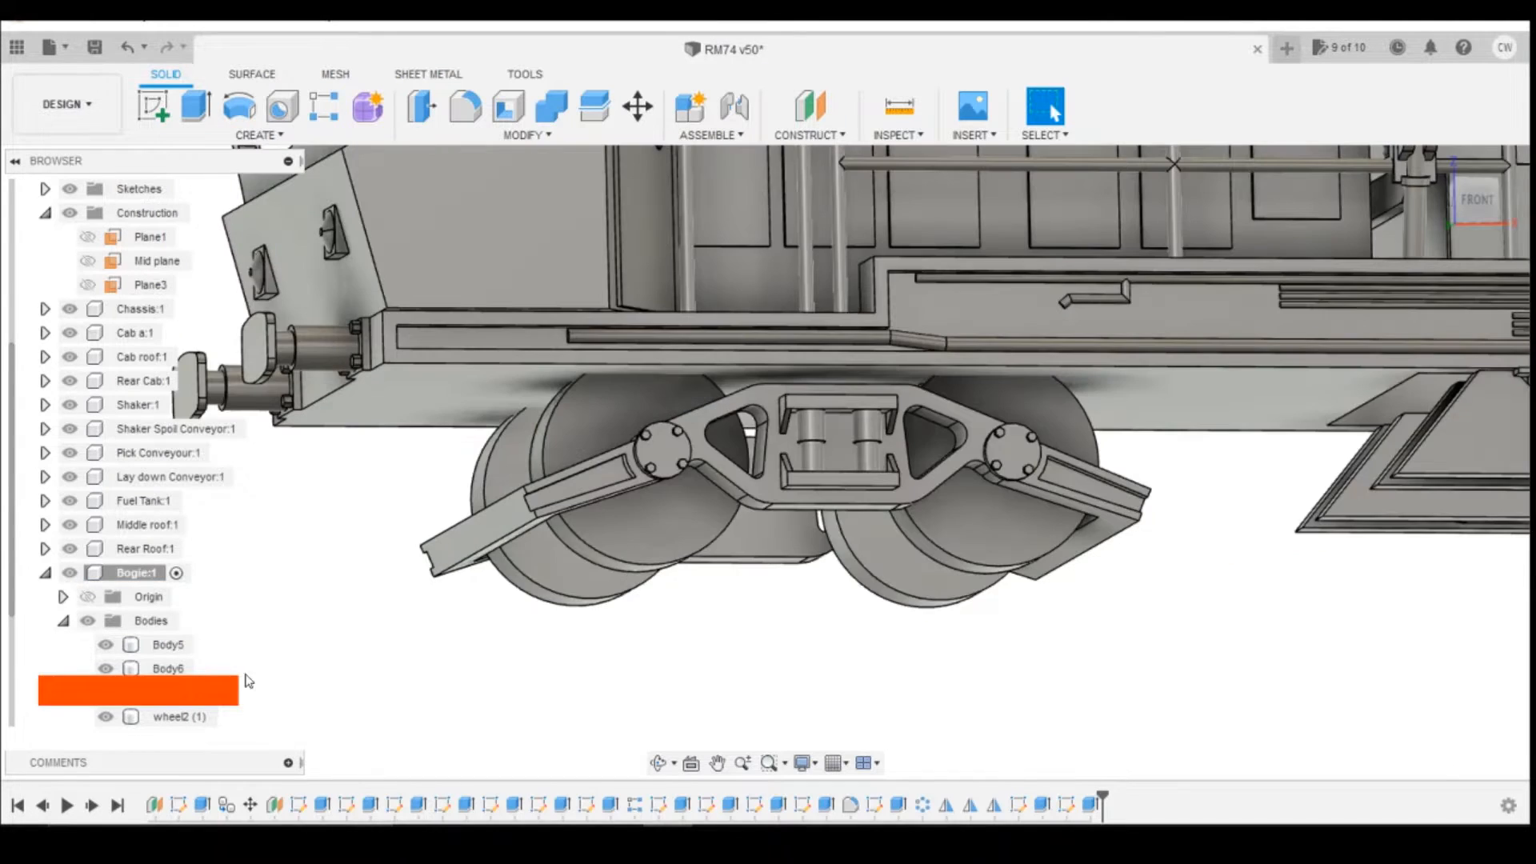
Step: Edit the extrusion of the round axle cap, the separate Body6 in the bogie, to use the Join operation
scroll(194, 672, "down", 1)
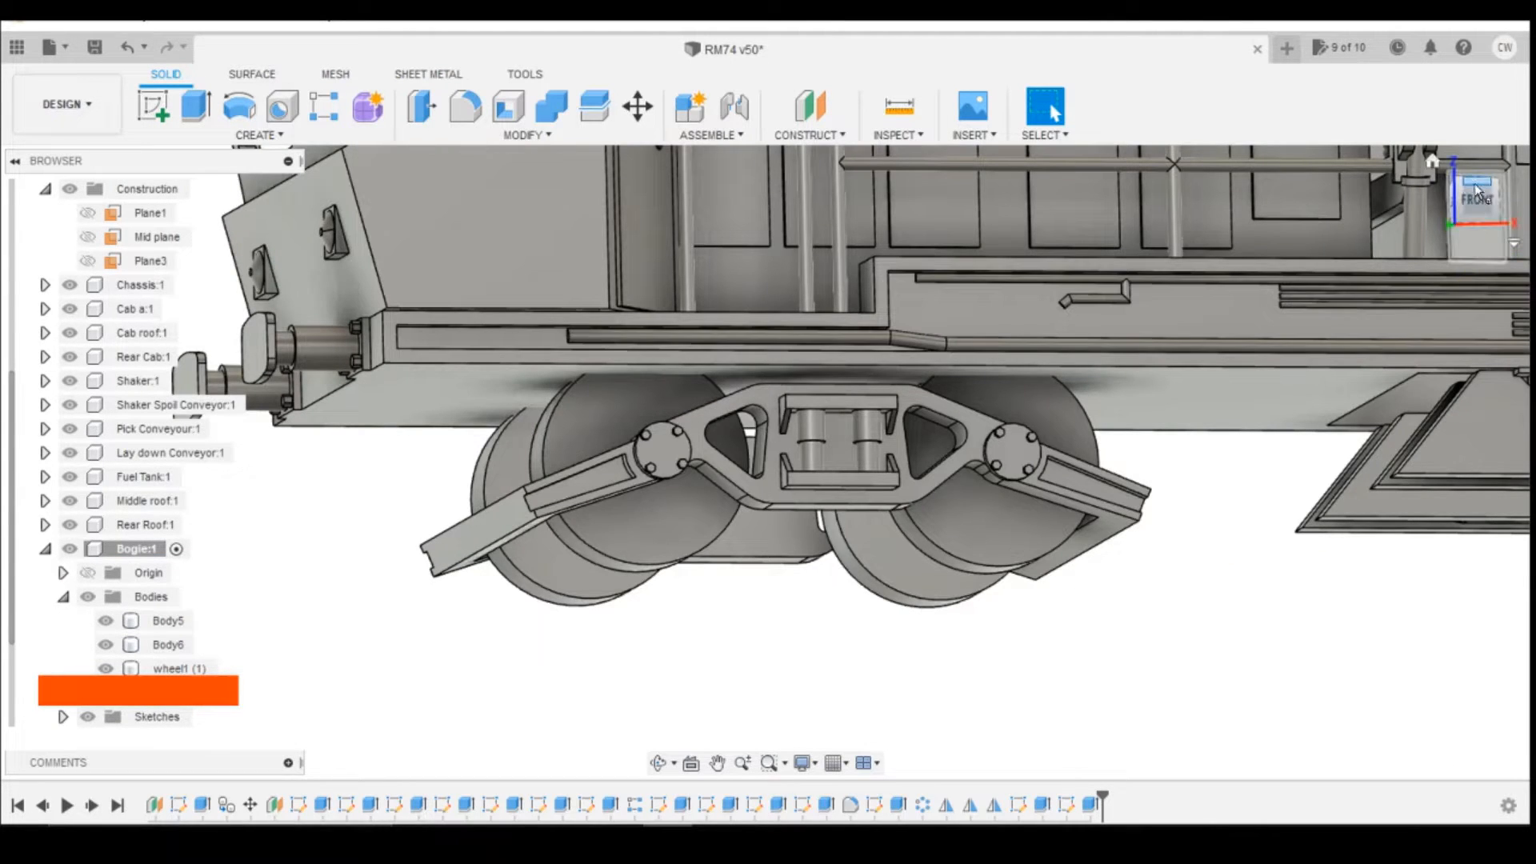
left_click(159, 645)
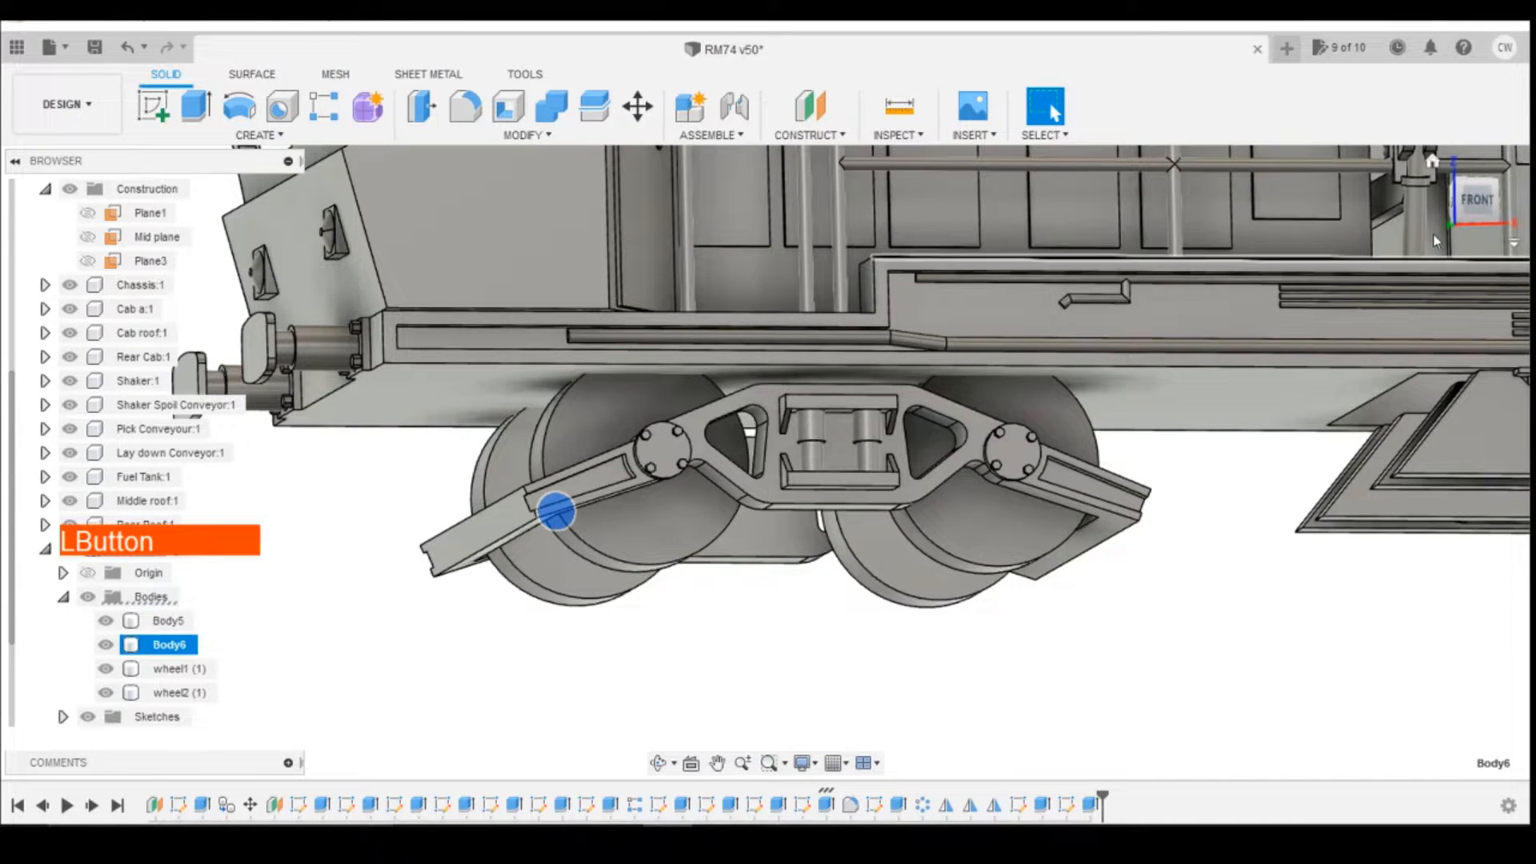
left_click_drag(1493, 199, 1528, 199)
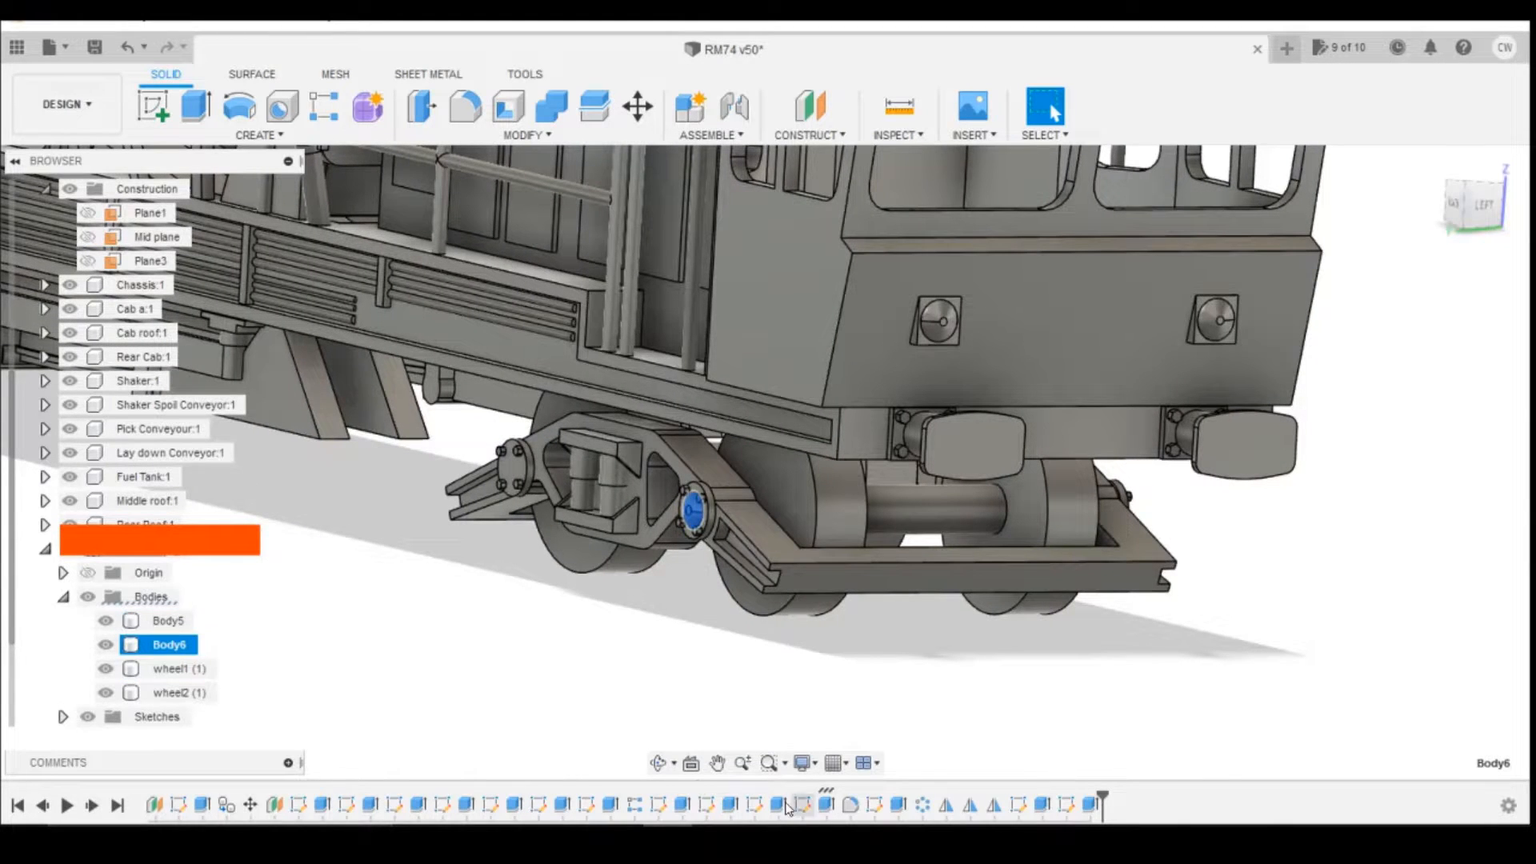
right_click(825, 802)
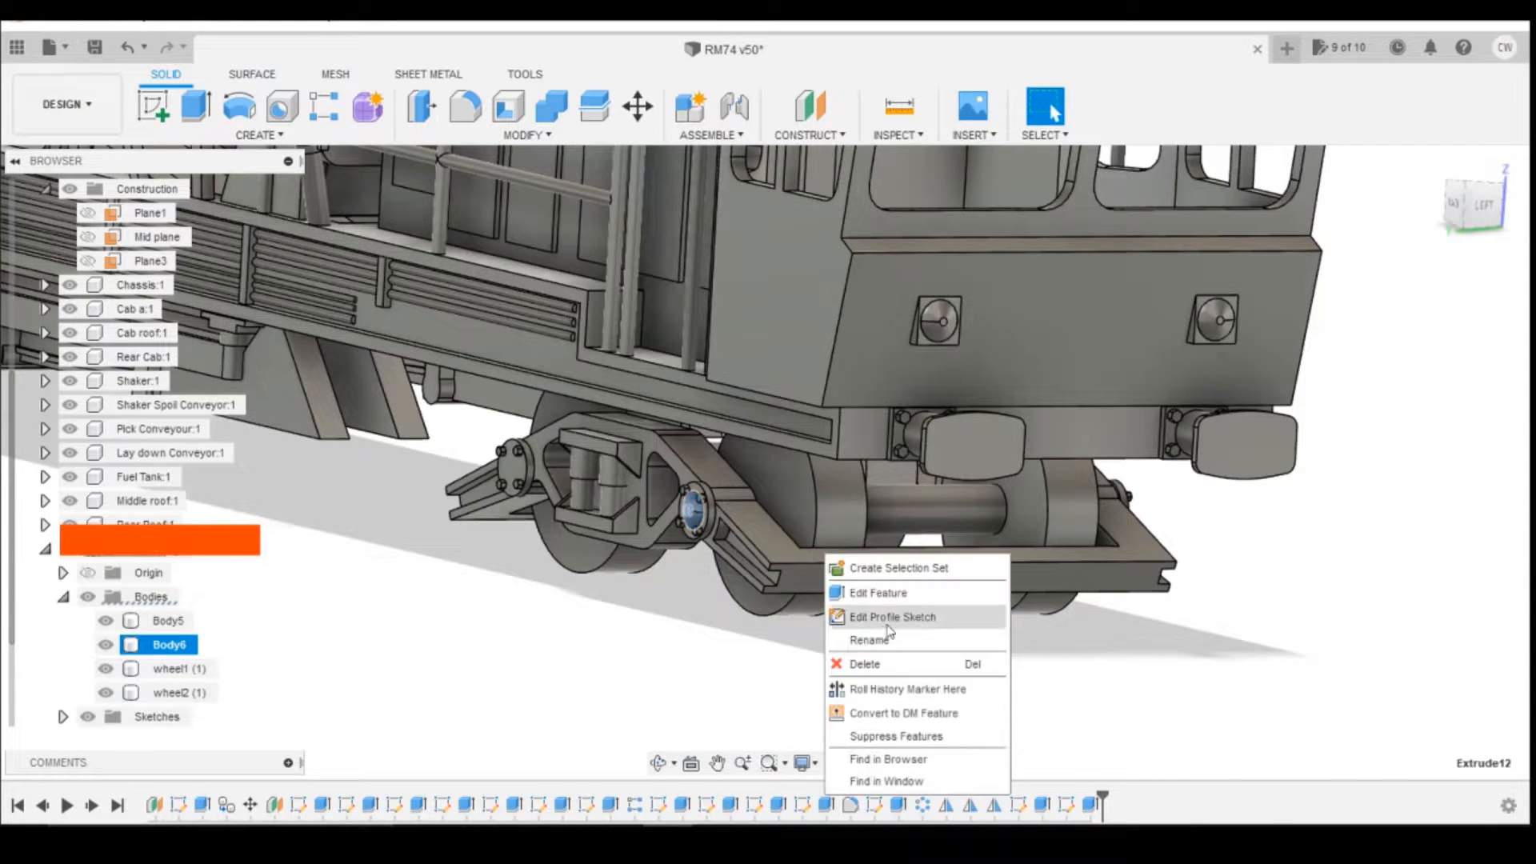
left_click(878, 593)
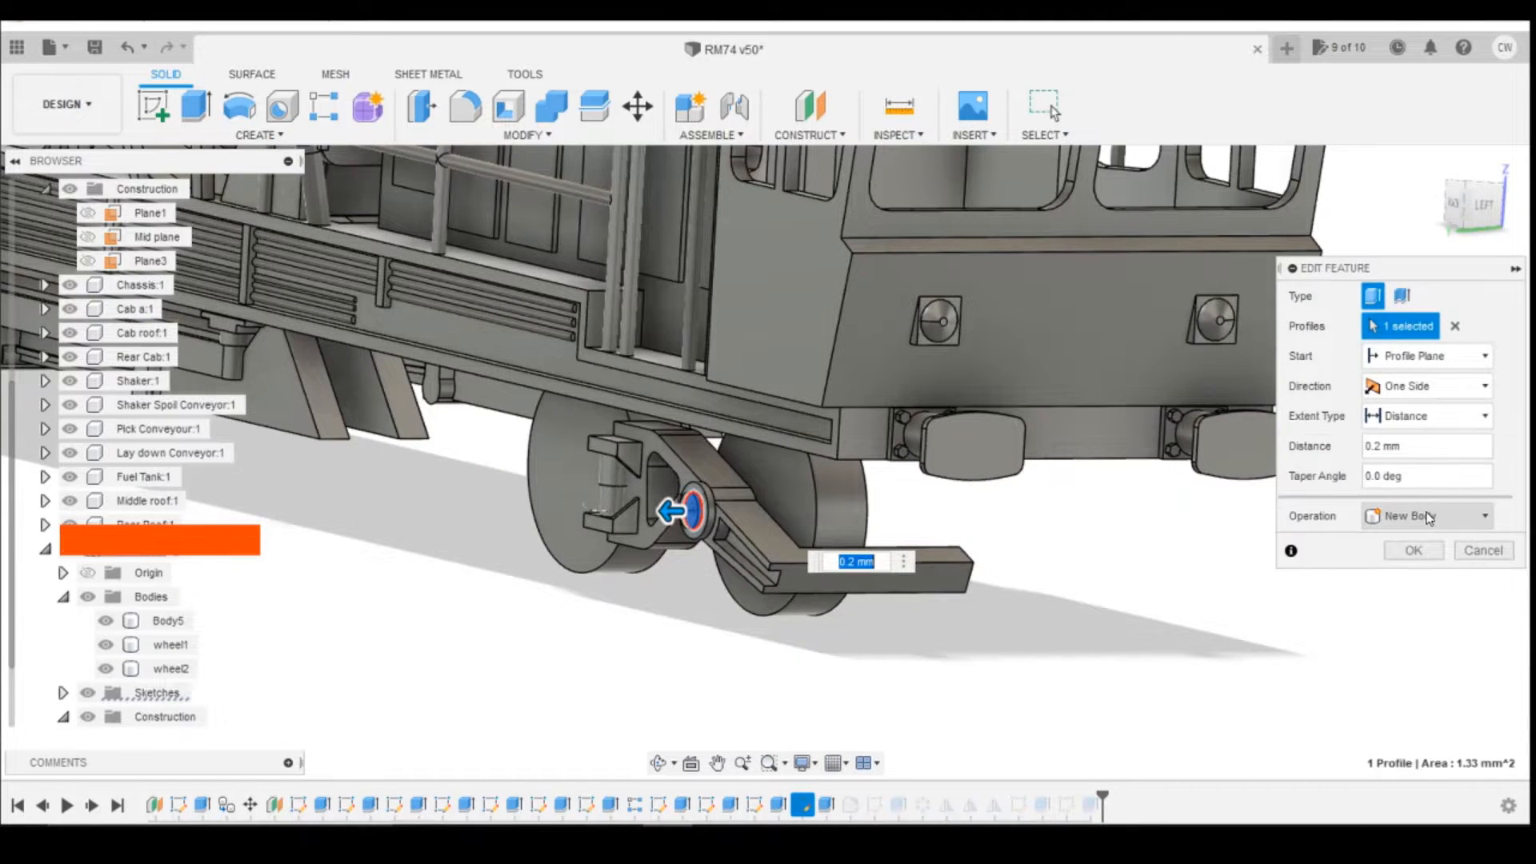
left_click(1428, 518)
left_click(1423, 545)
left_click(1414, 553)
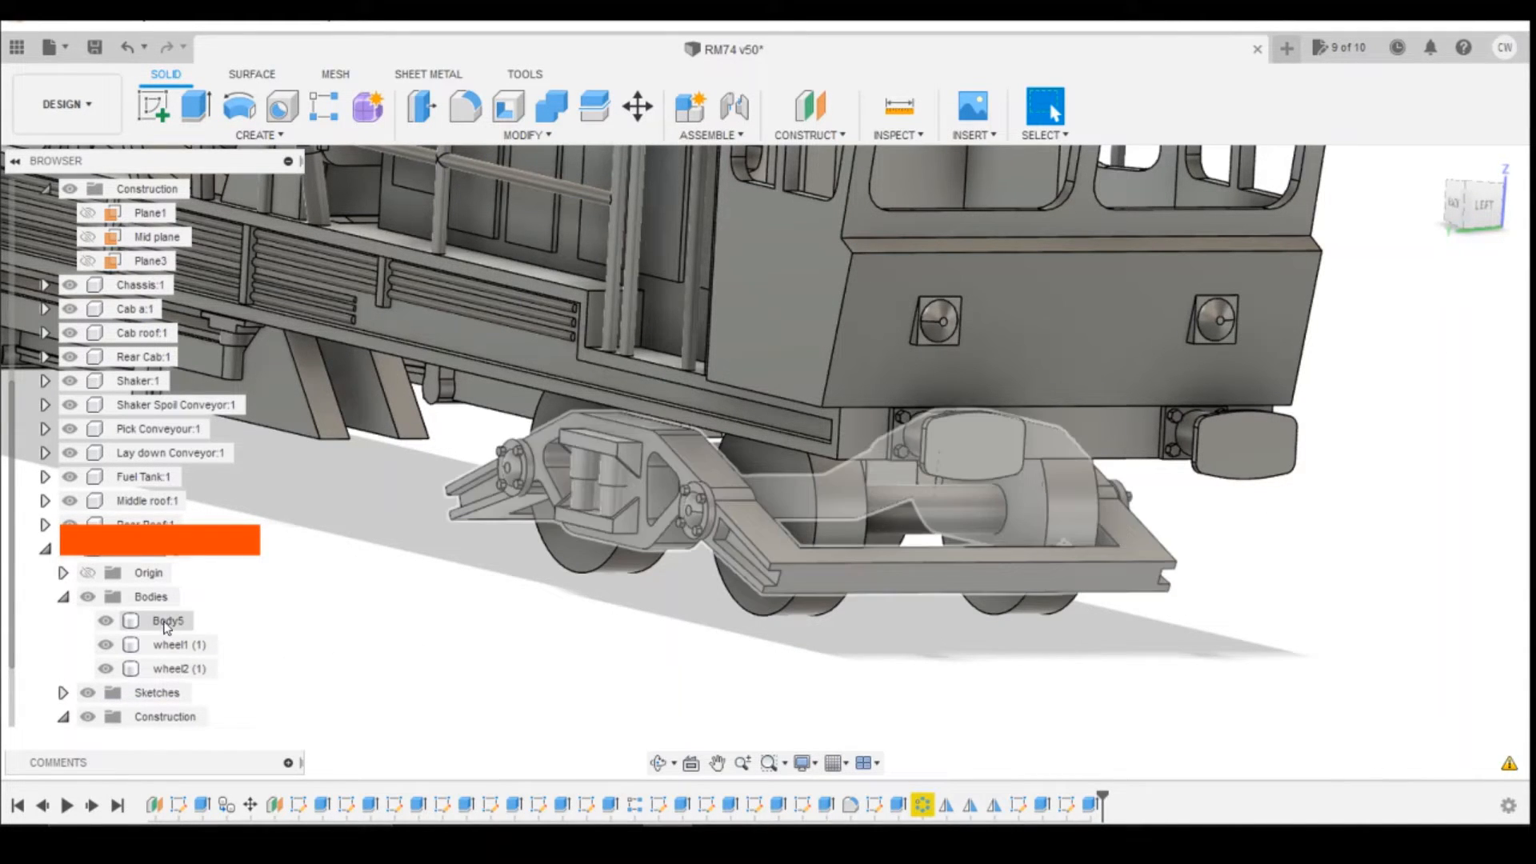
Step: Repair the axle cap's circular bolt pattern by reselecting the cap's circular edge as the missing axis, with quantity 4
mouse_move(1478, 204)
left_mouse_down()
mouse_move(1428, 196)
mouse_move(1448, 172)
mouse_move(1472, 188)
mouse_move(1462, 206)
mouse_move(1470, 195)
left_mouse_up()
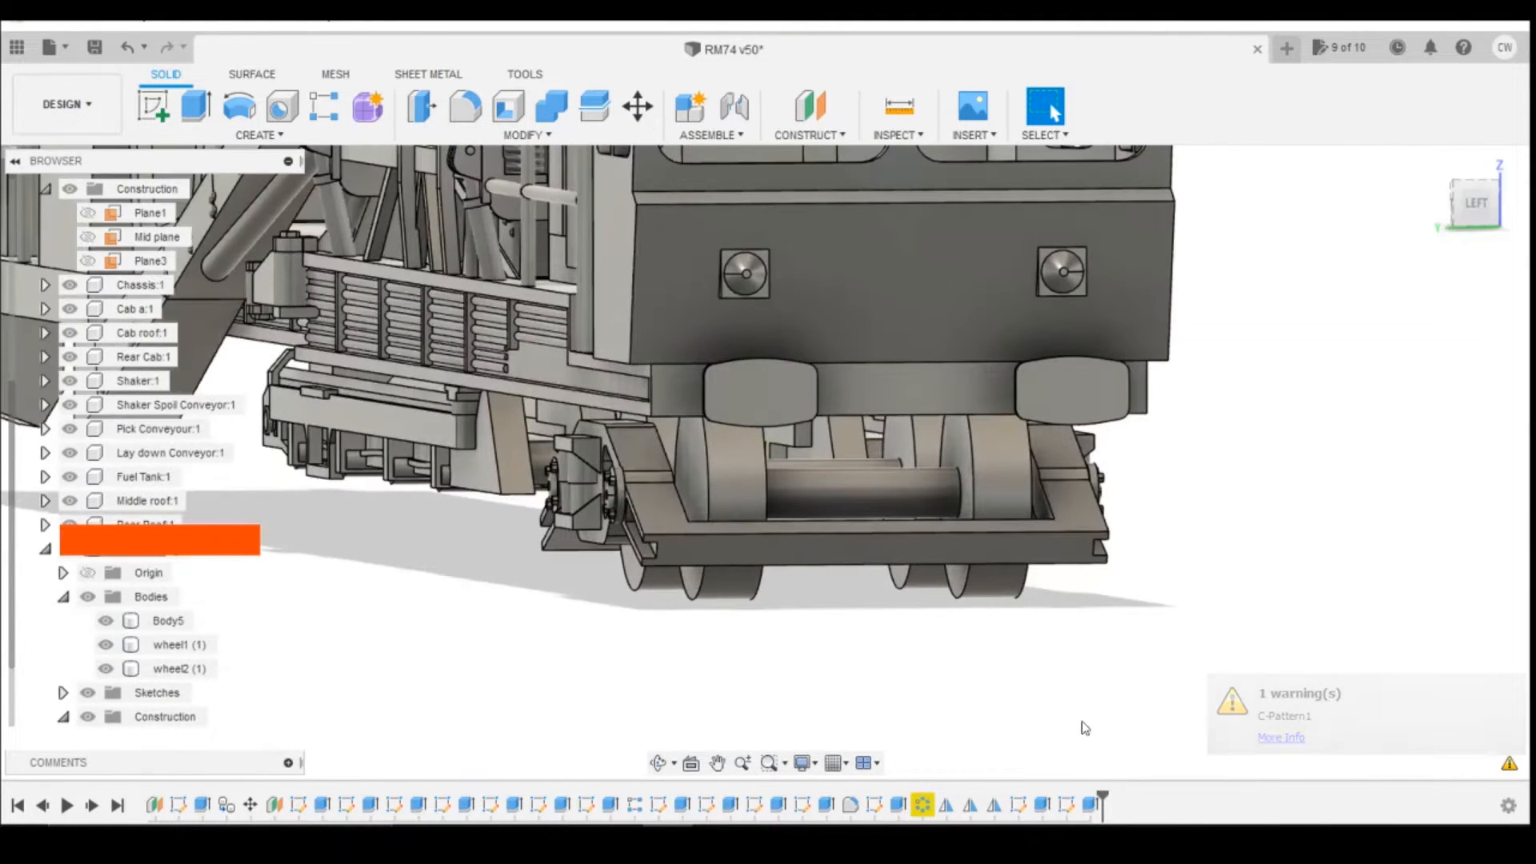
right_click(923, 803)
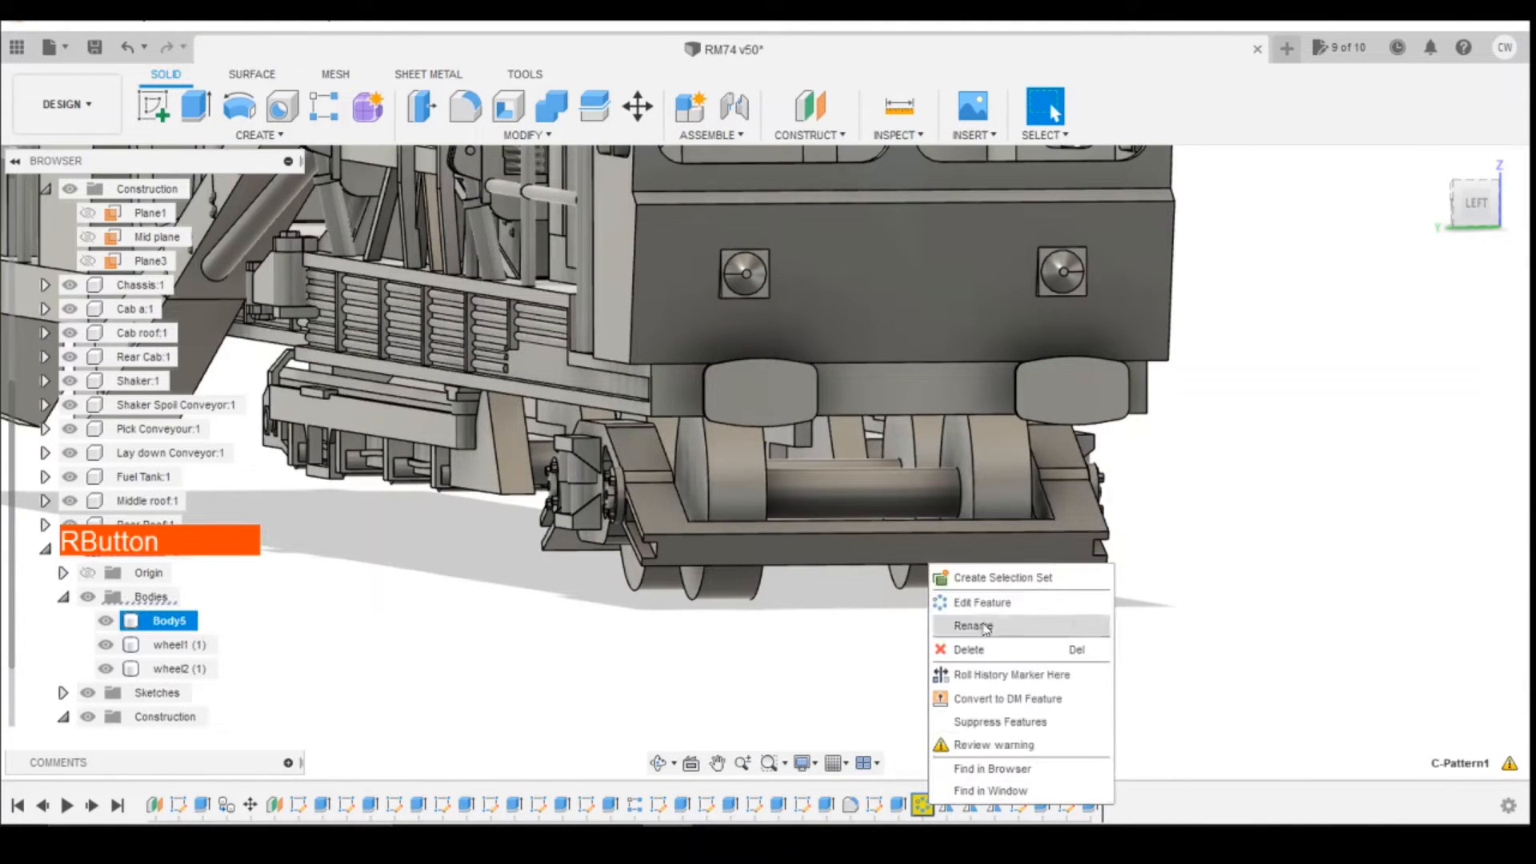
left_click(997, 608)
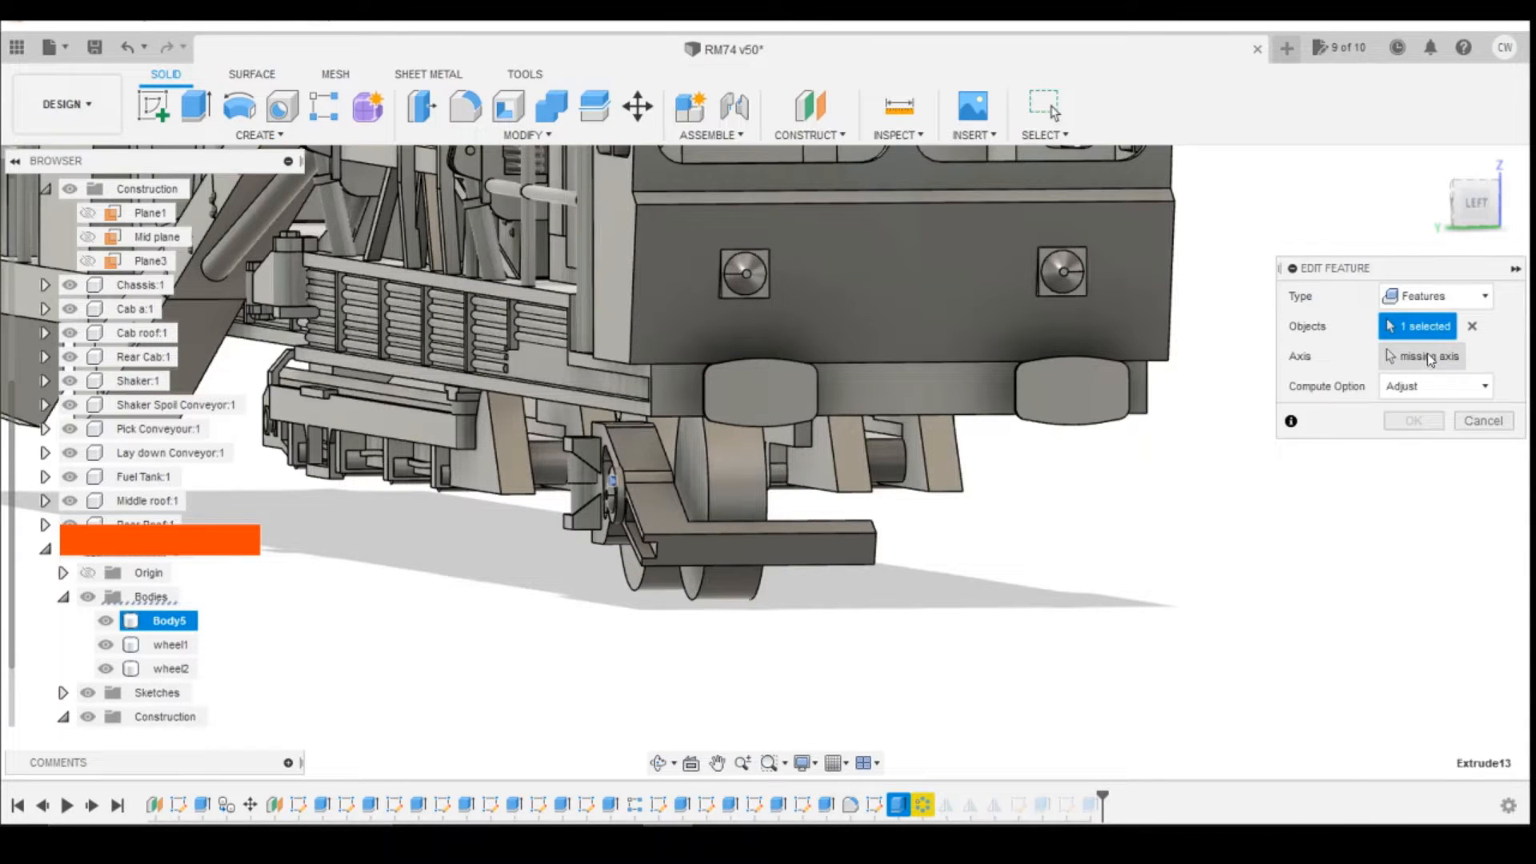
left_click(1438, 364)
scroll(584, 424, "up", 10)
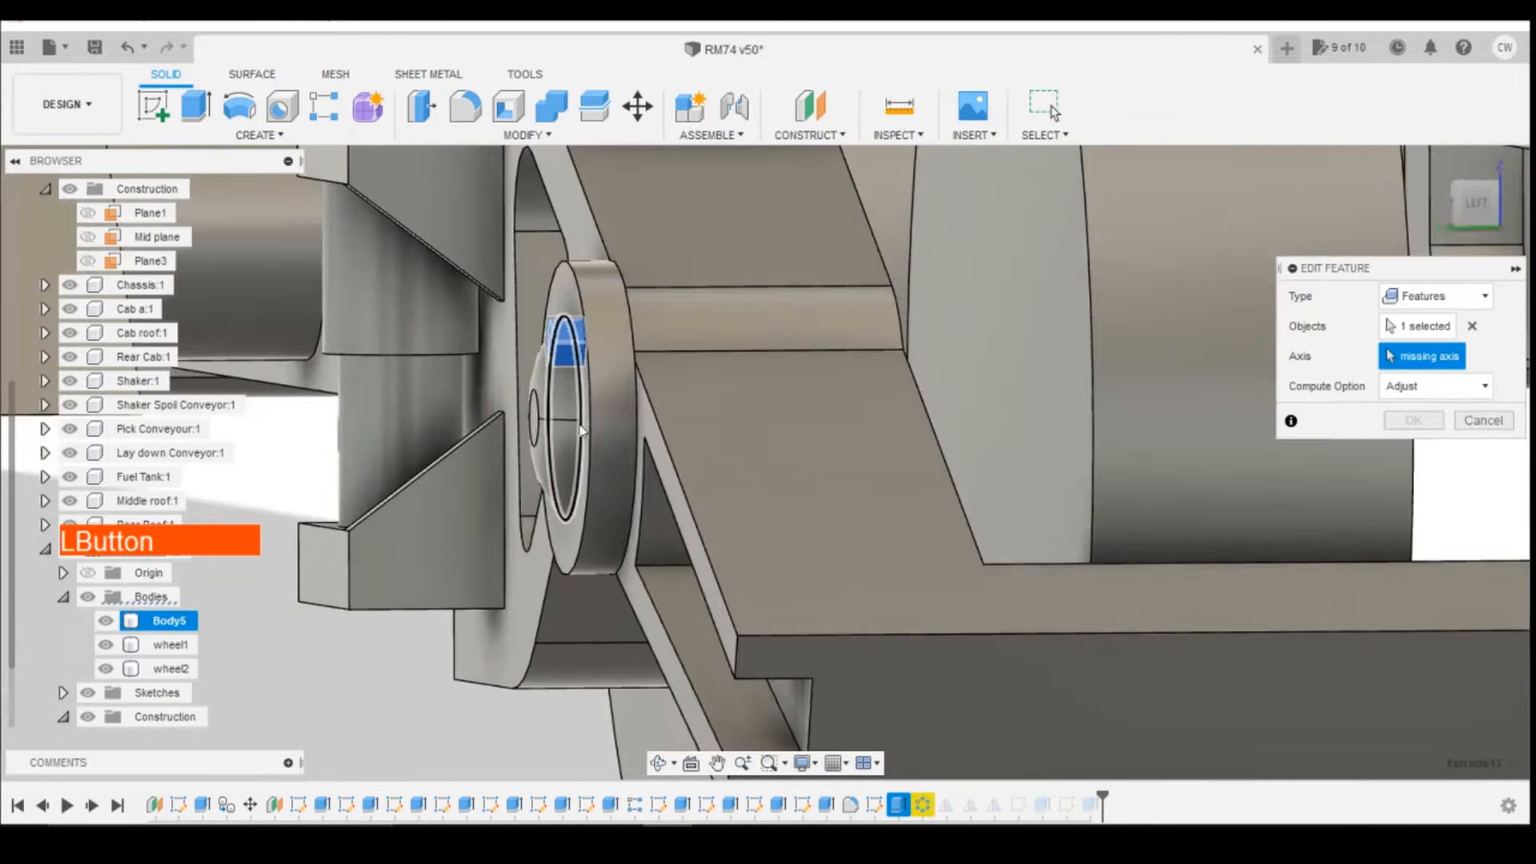
left_click(582, 432)
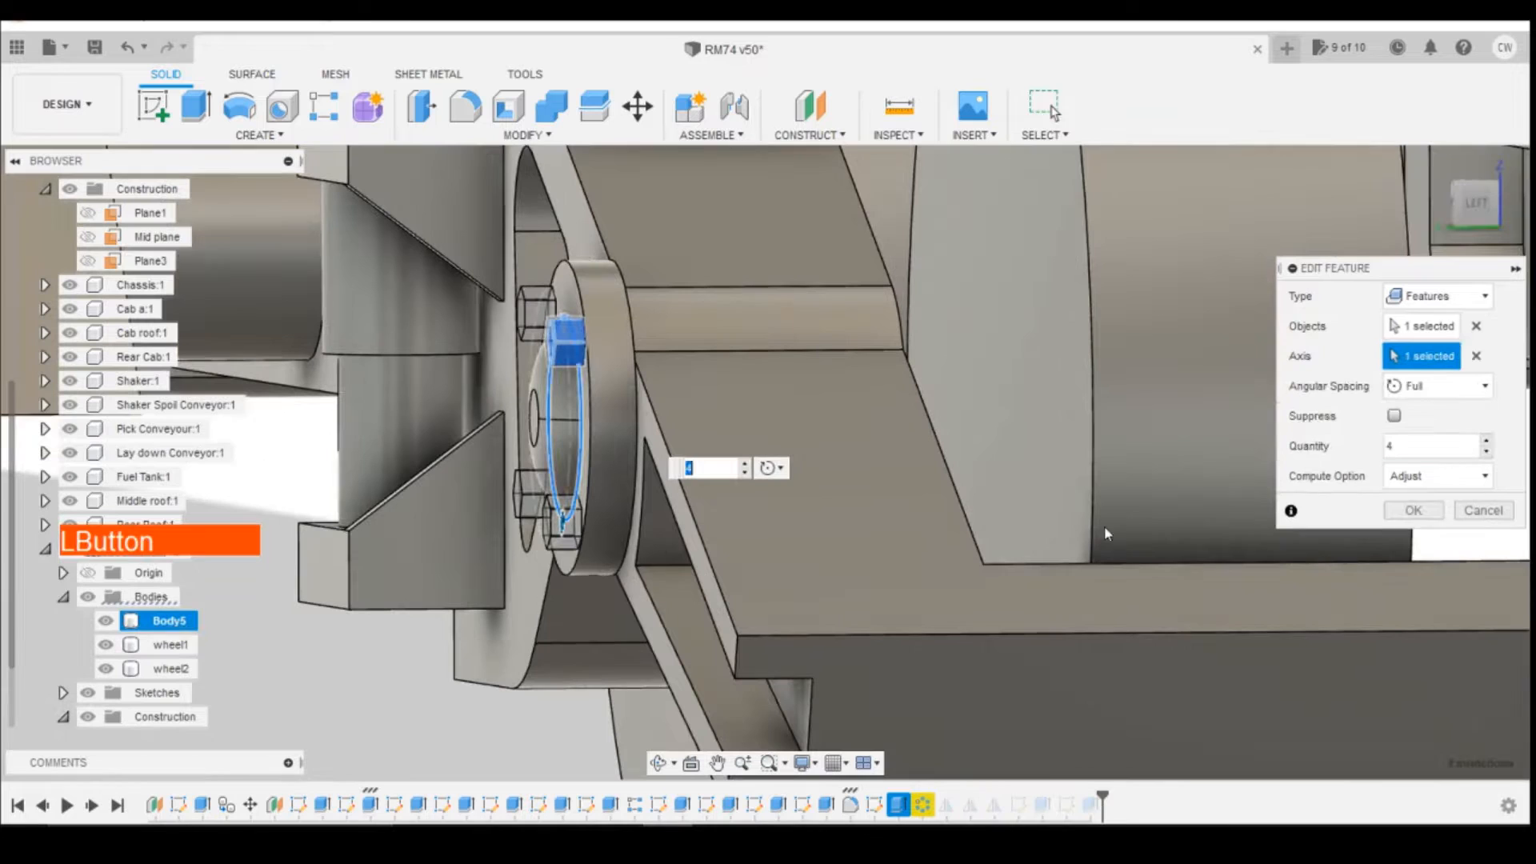
left_click(1414, 513)
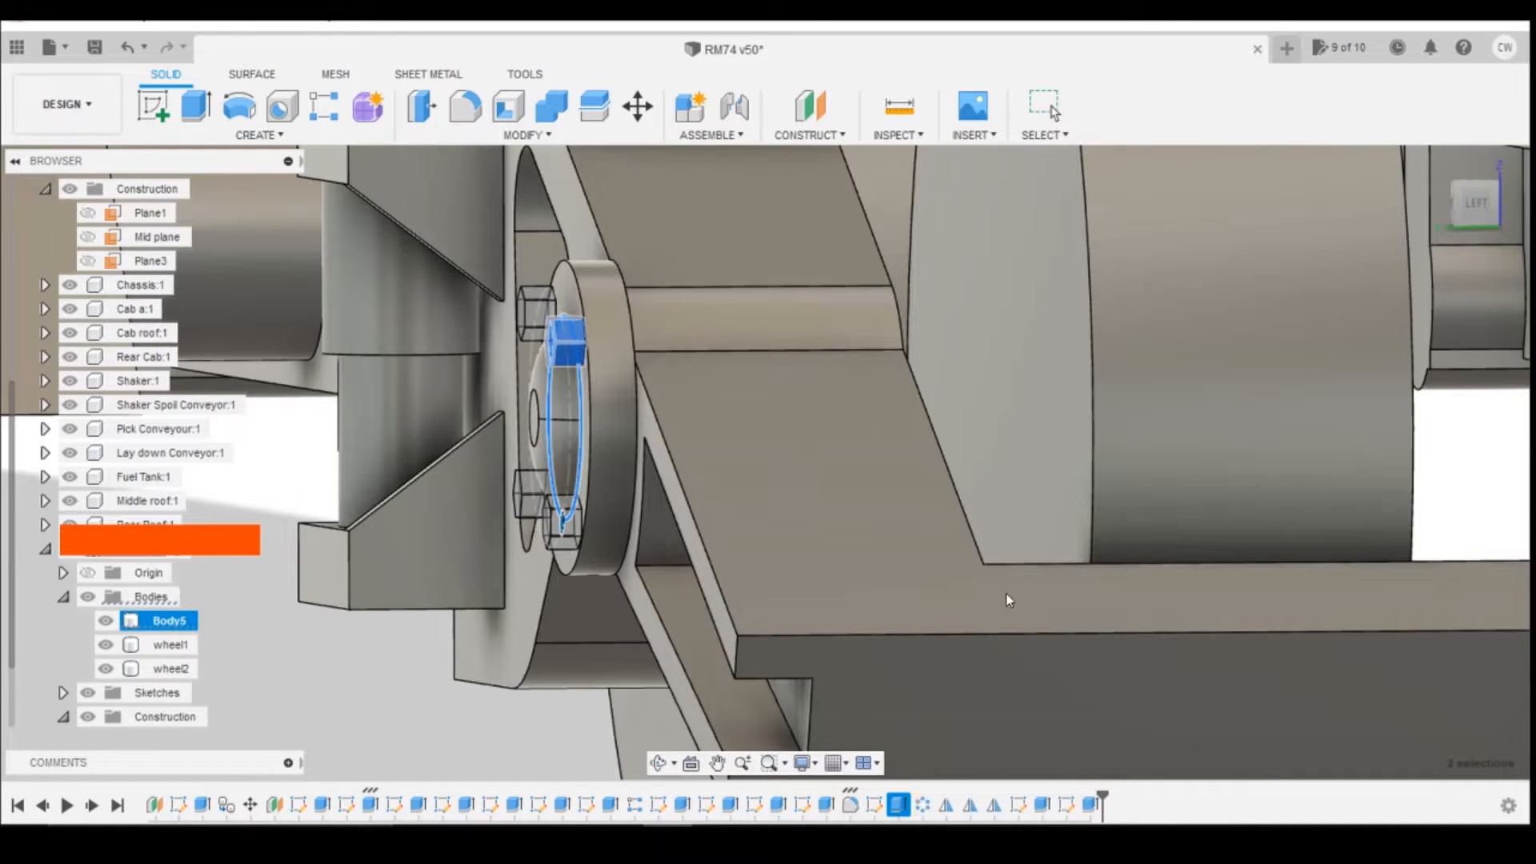
scroll(1259, 323, "down", 2)
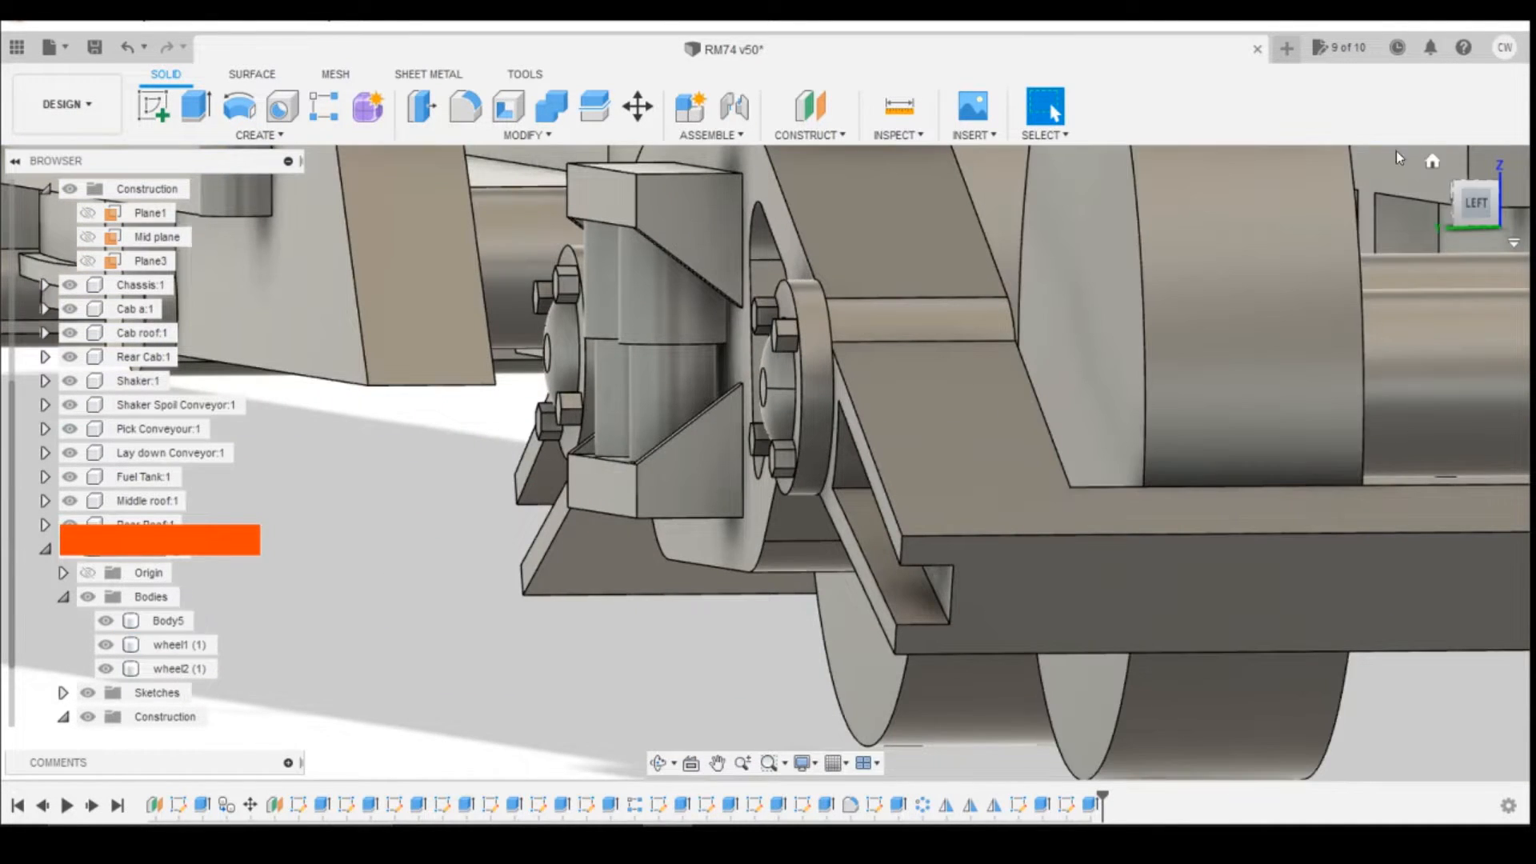
Step: Activate the Chassis component and bring the underside of the machine into a straight-on bottom view
mouse_move(1481, 209)
left_mouse_down()
mouse_move(1515, 185)
mouse_move(1477, 209)
mouse_move(1470, 180)
left_mouse_up()
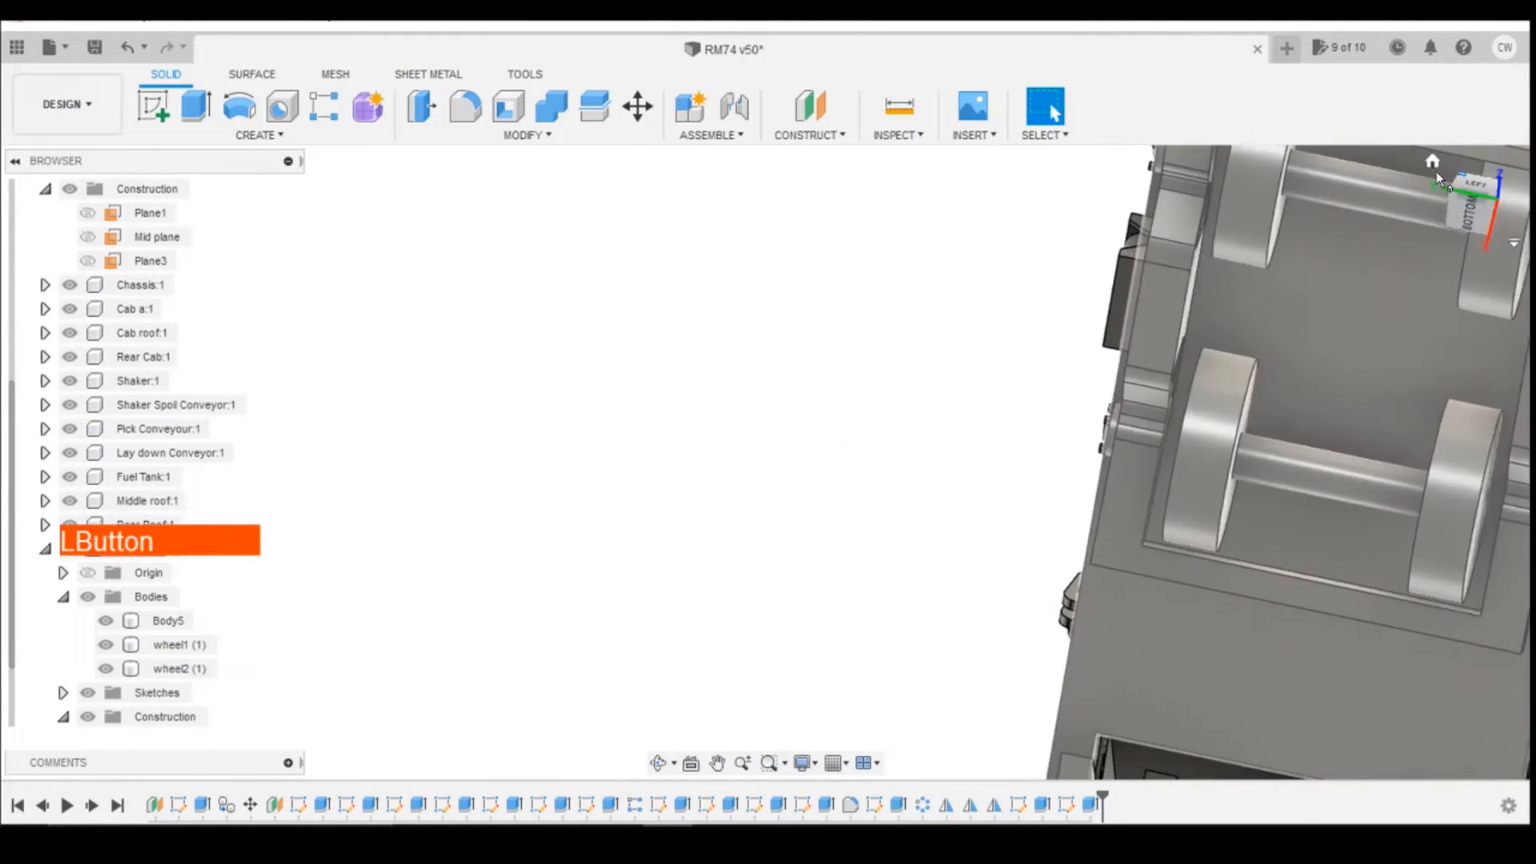
scroll(768, 408, "down", 4)
left_click(1502, 205)
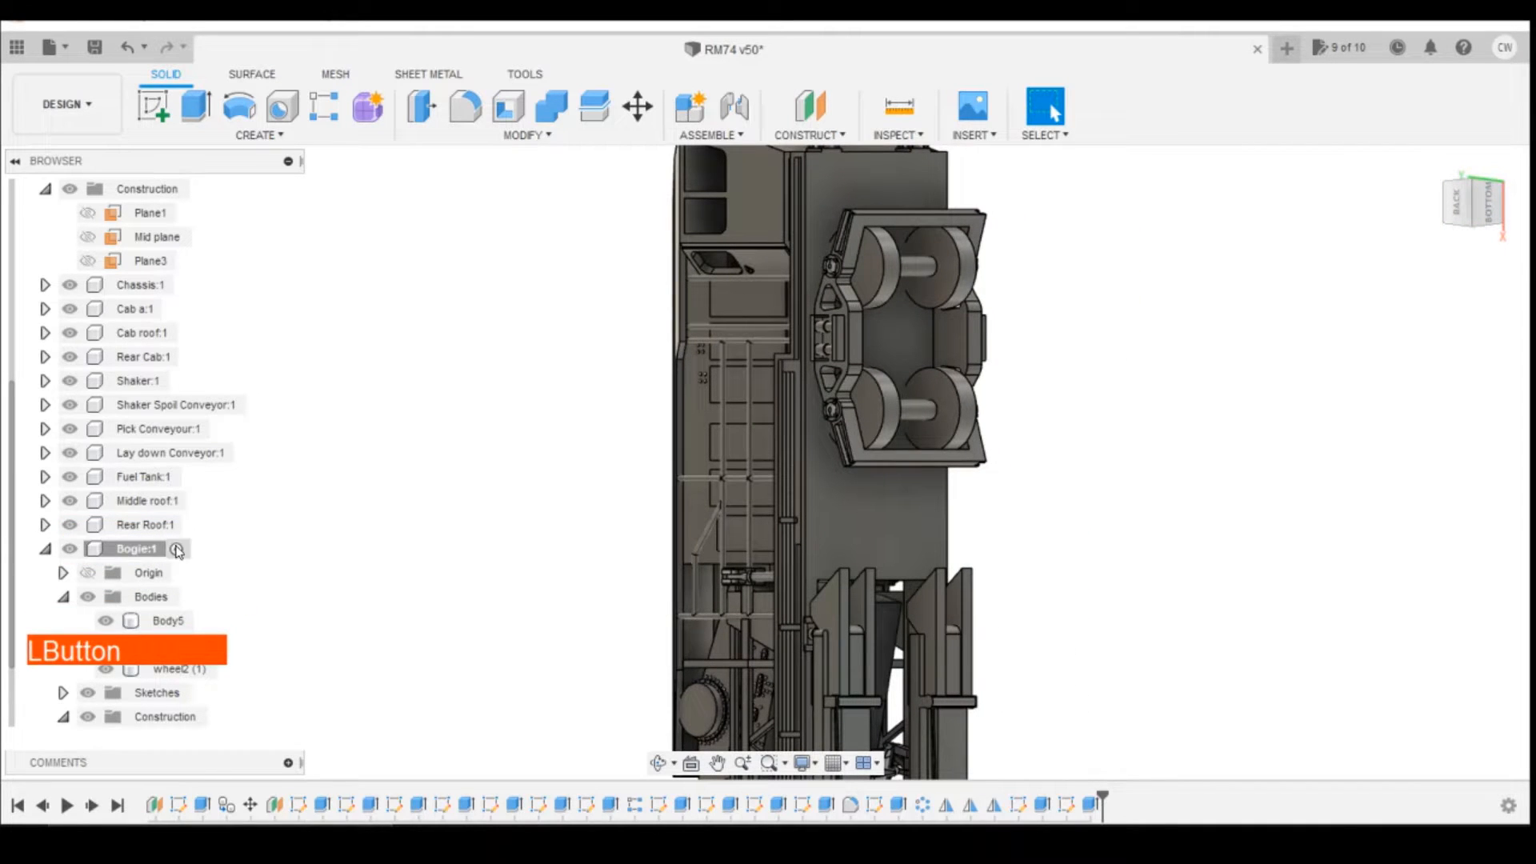
left_click(184, 286)
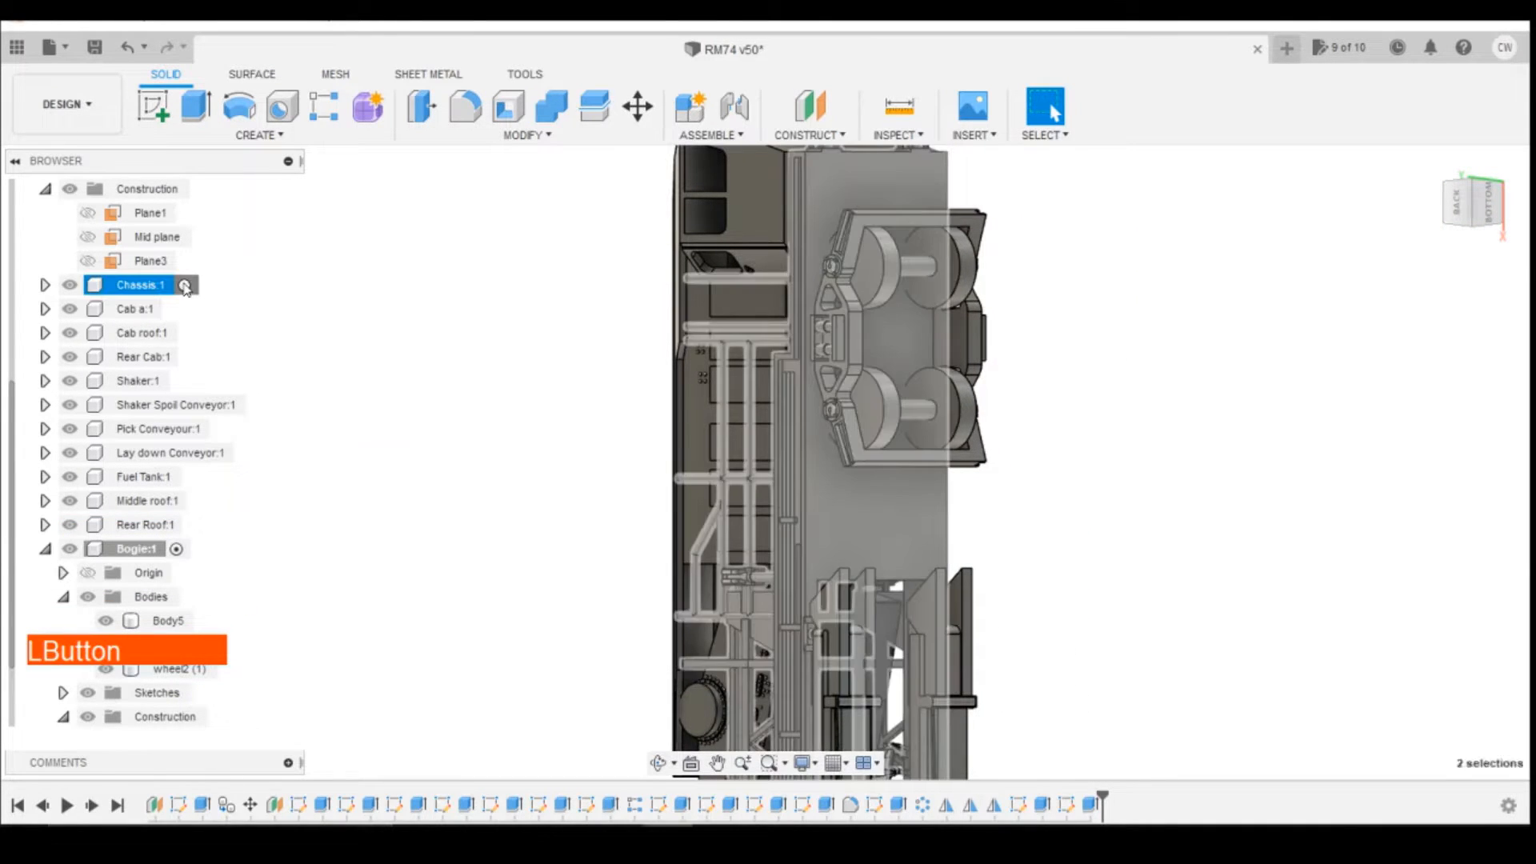
left_click(983, 270)
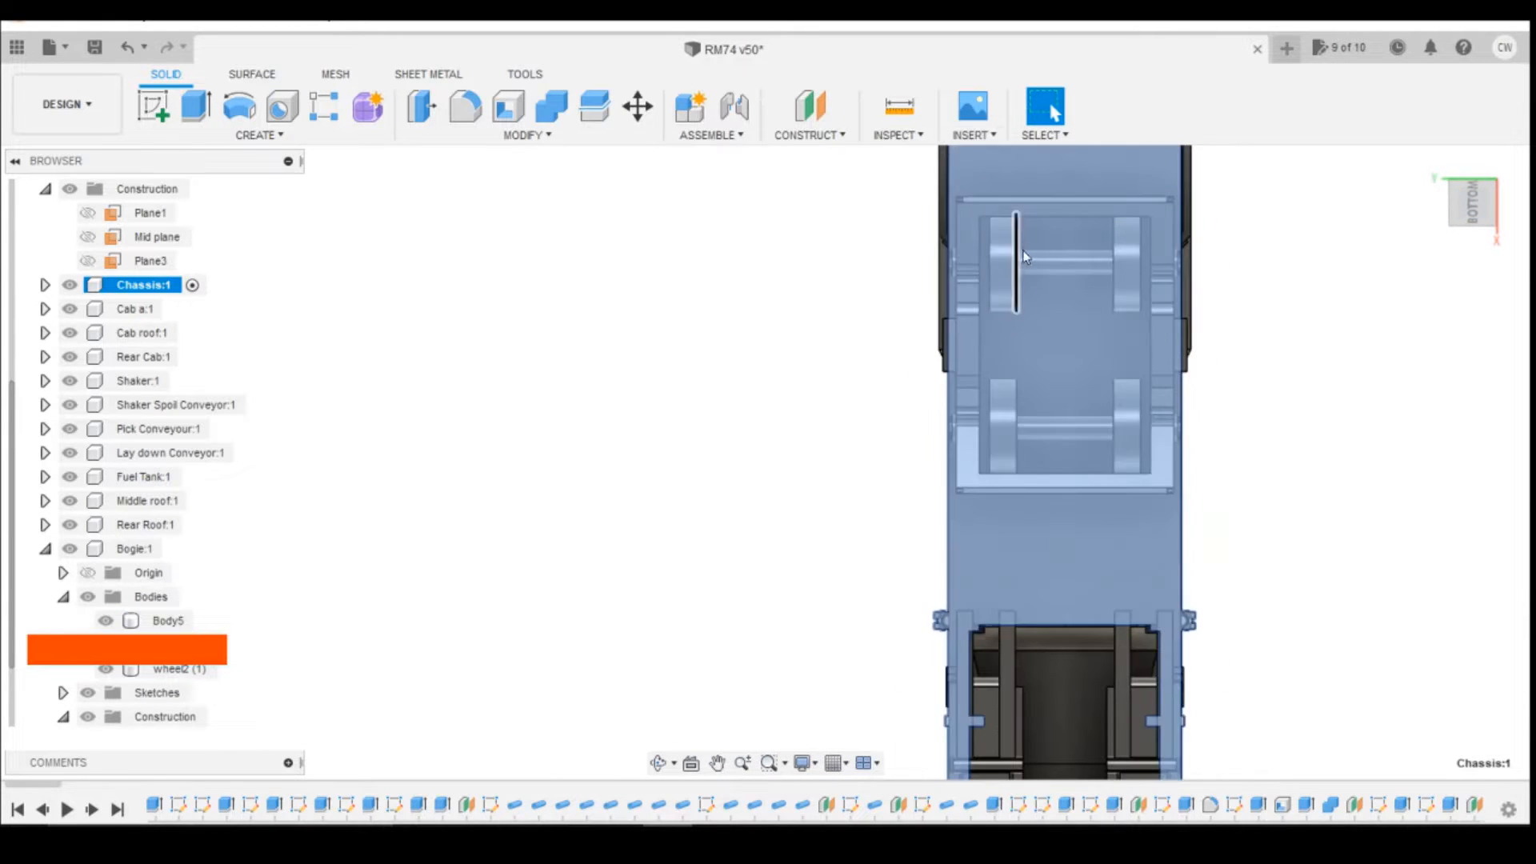
scroll(1020, 222, "up", 3)
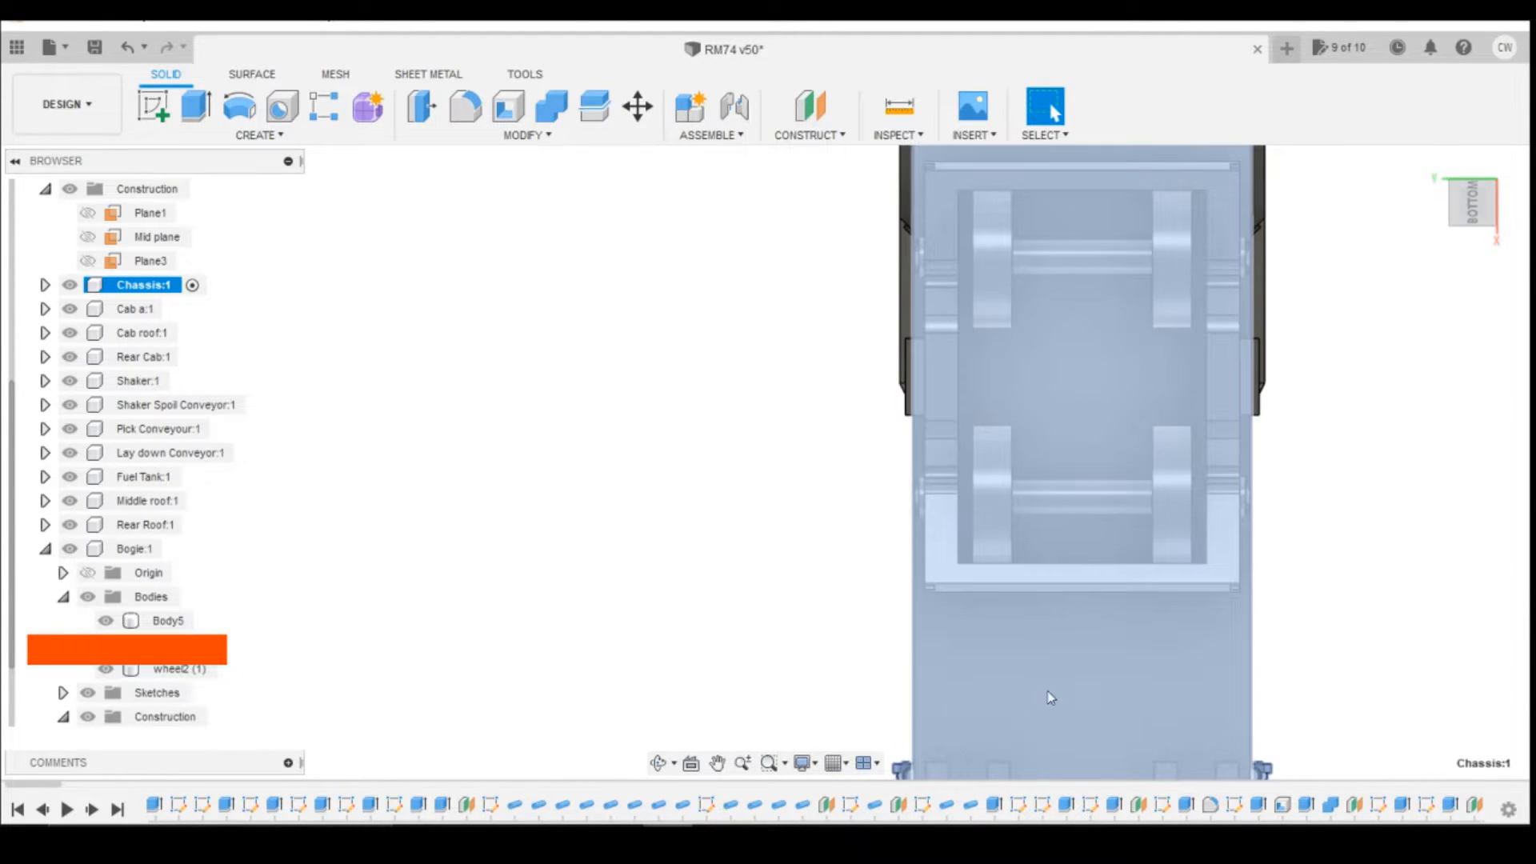
left_click(1051, 698)
left_click(1443, 463)
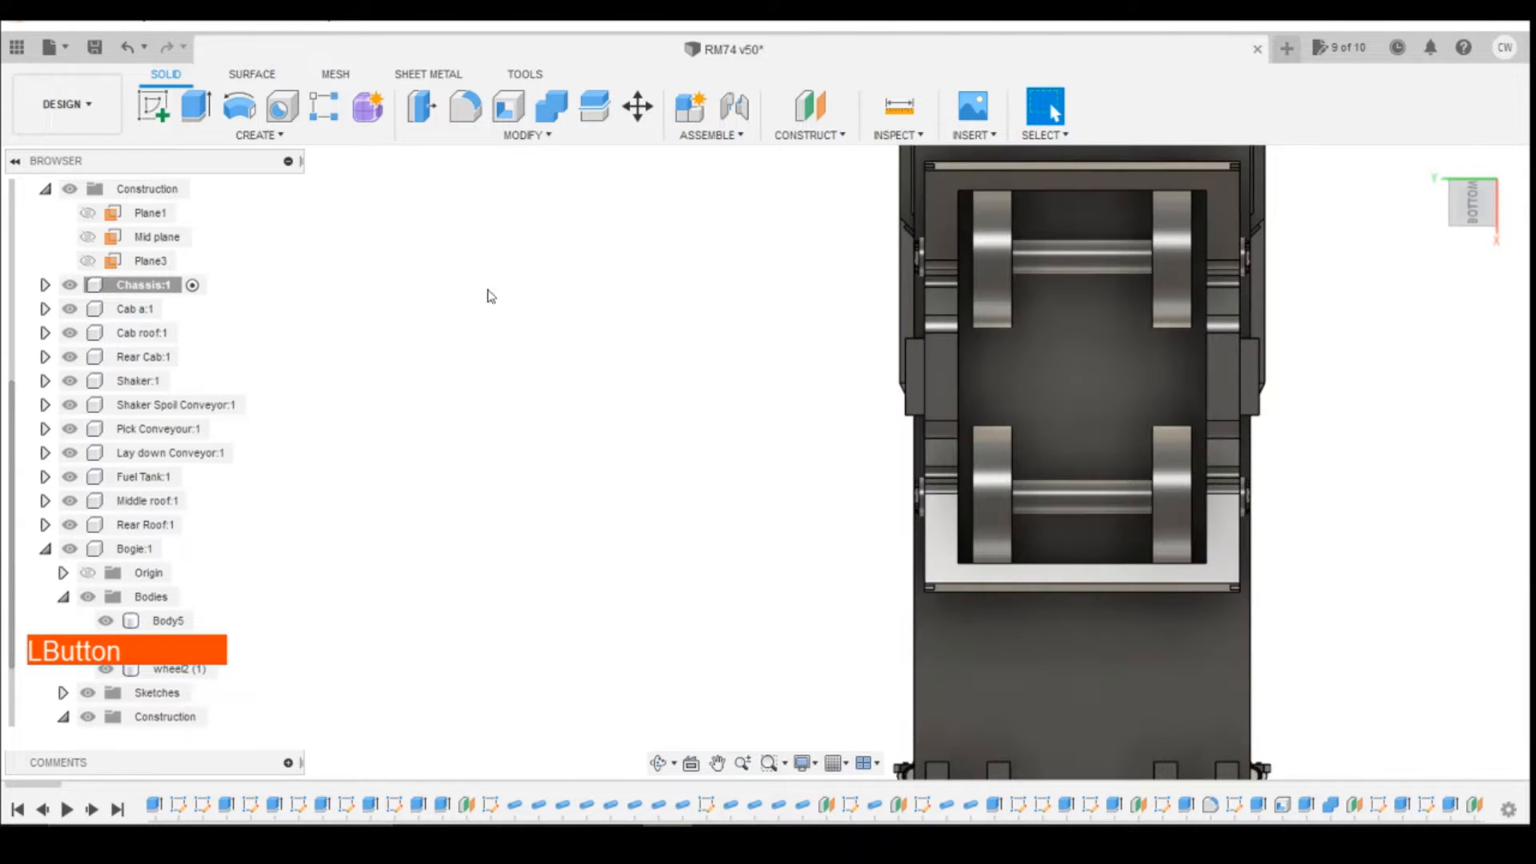
Step: Start a sketch on the chassis underside face and draw a two-point rectangle about 25 mm long around the bogie's wheels
left_click(153, 107)
left_click(1083, 402)
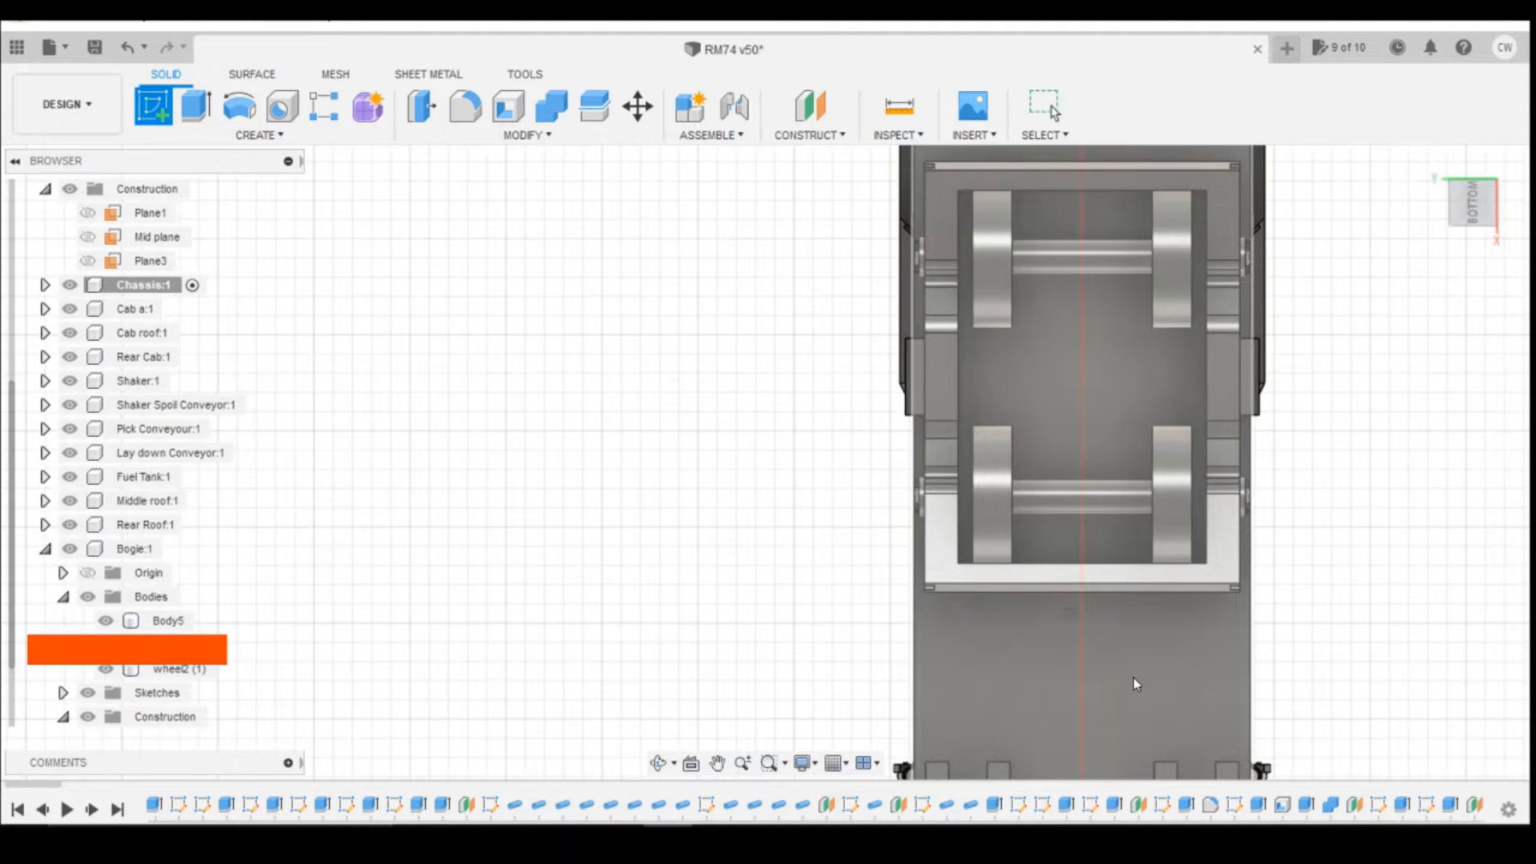
left_click(1136, 681)
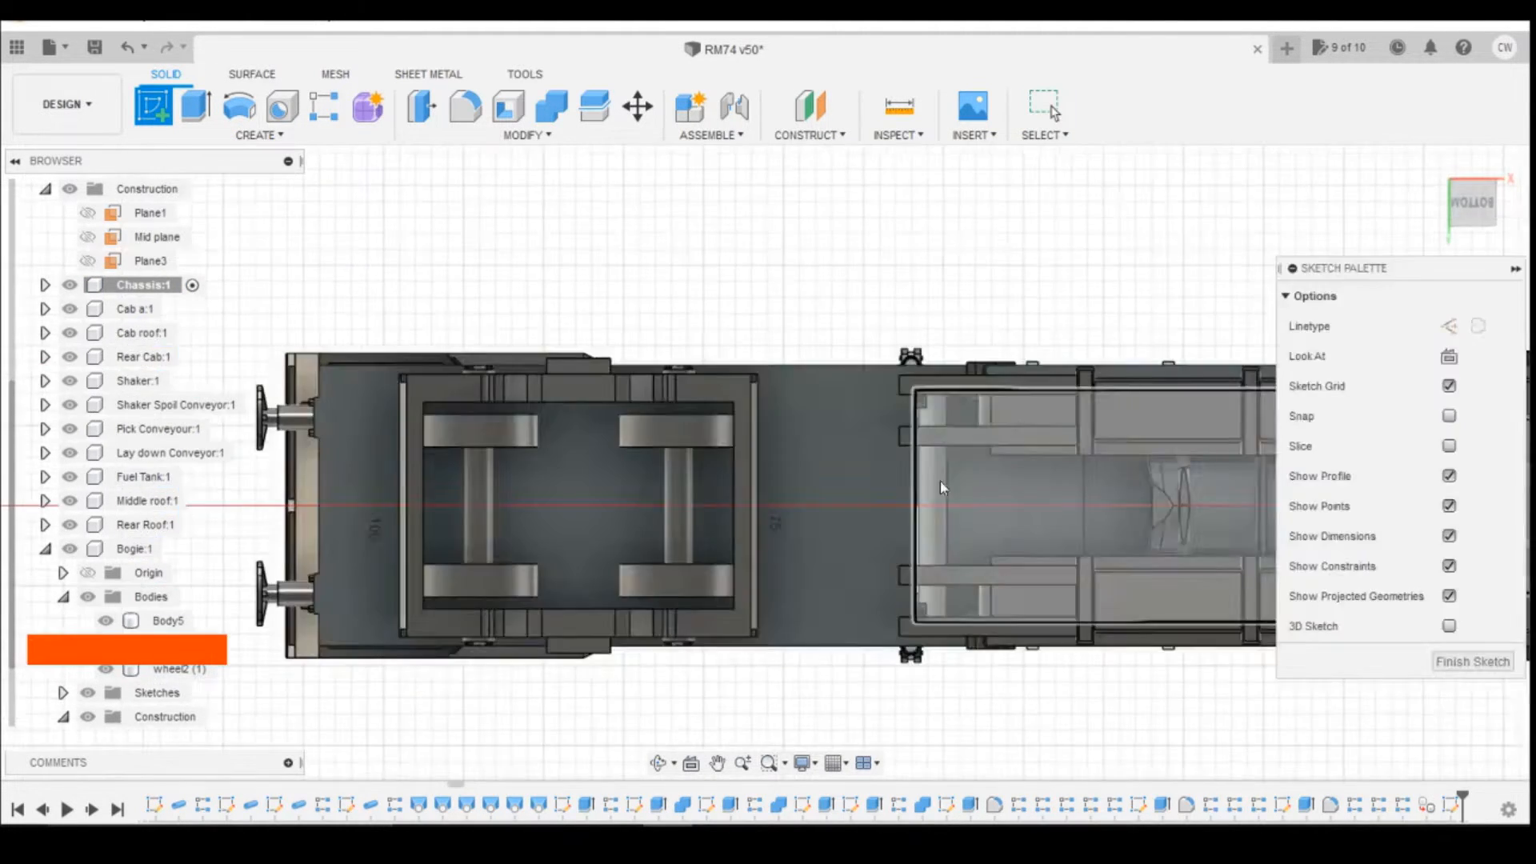
scroll(485, 516, "up", 3)
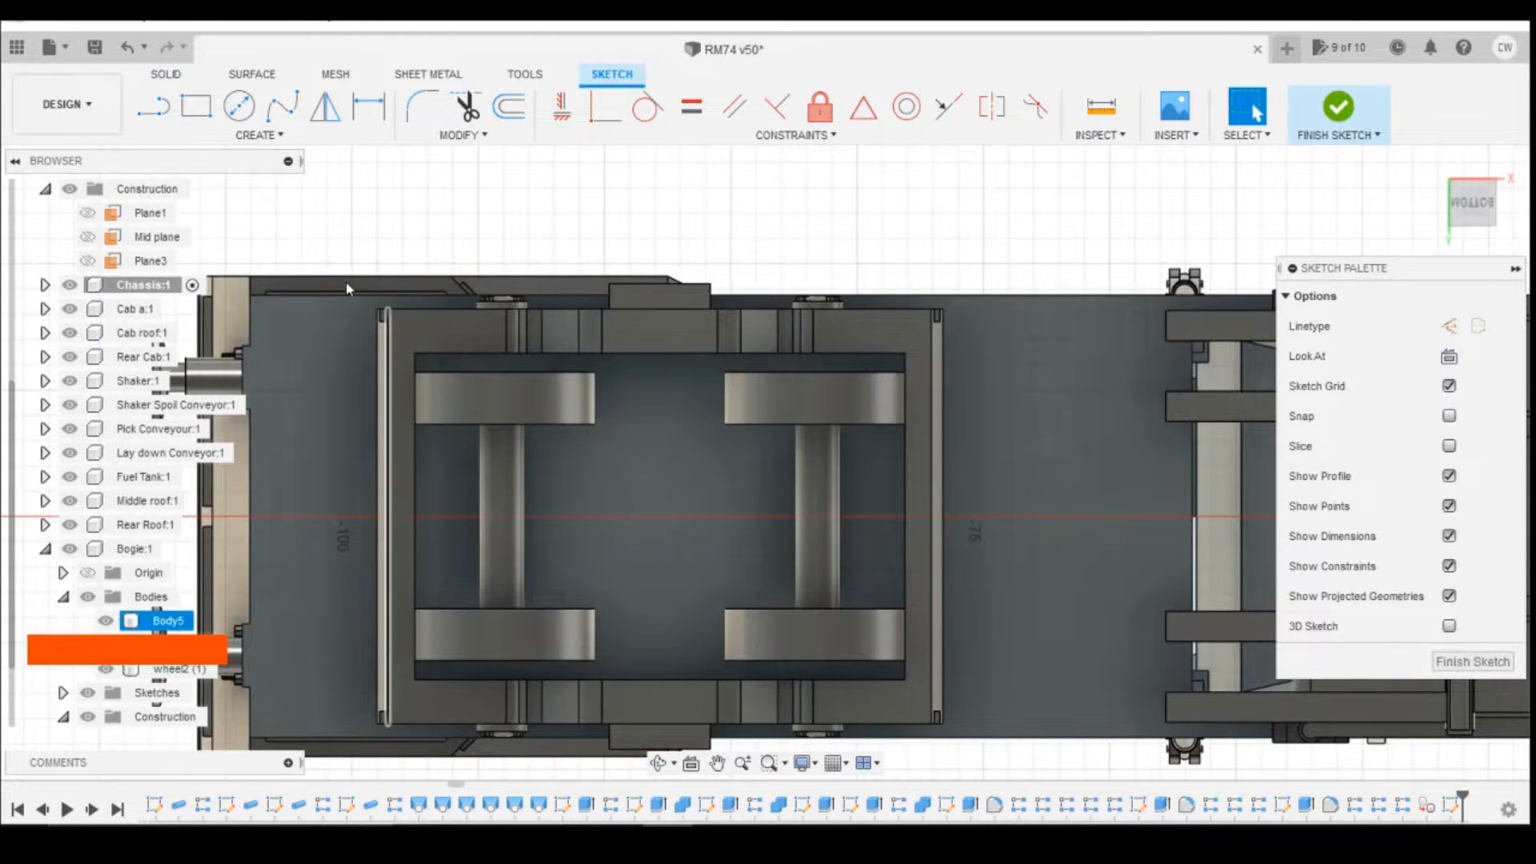
left_click(195, 107)
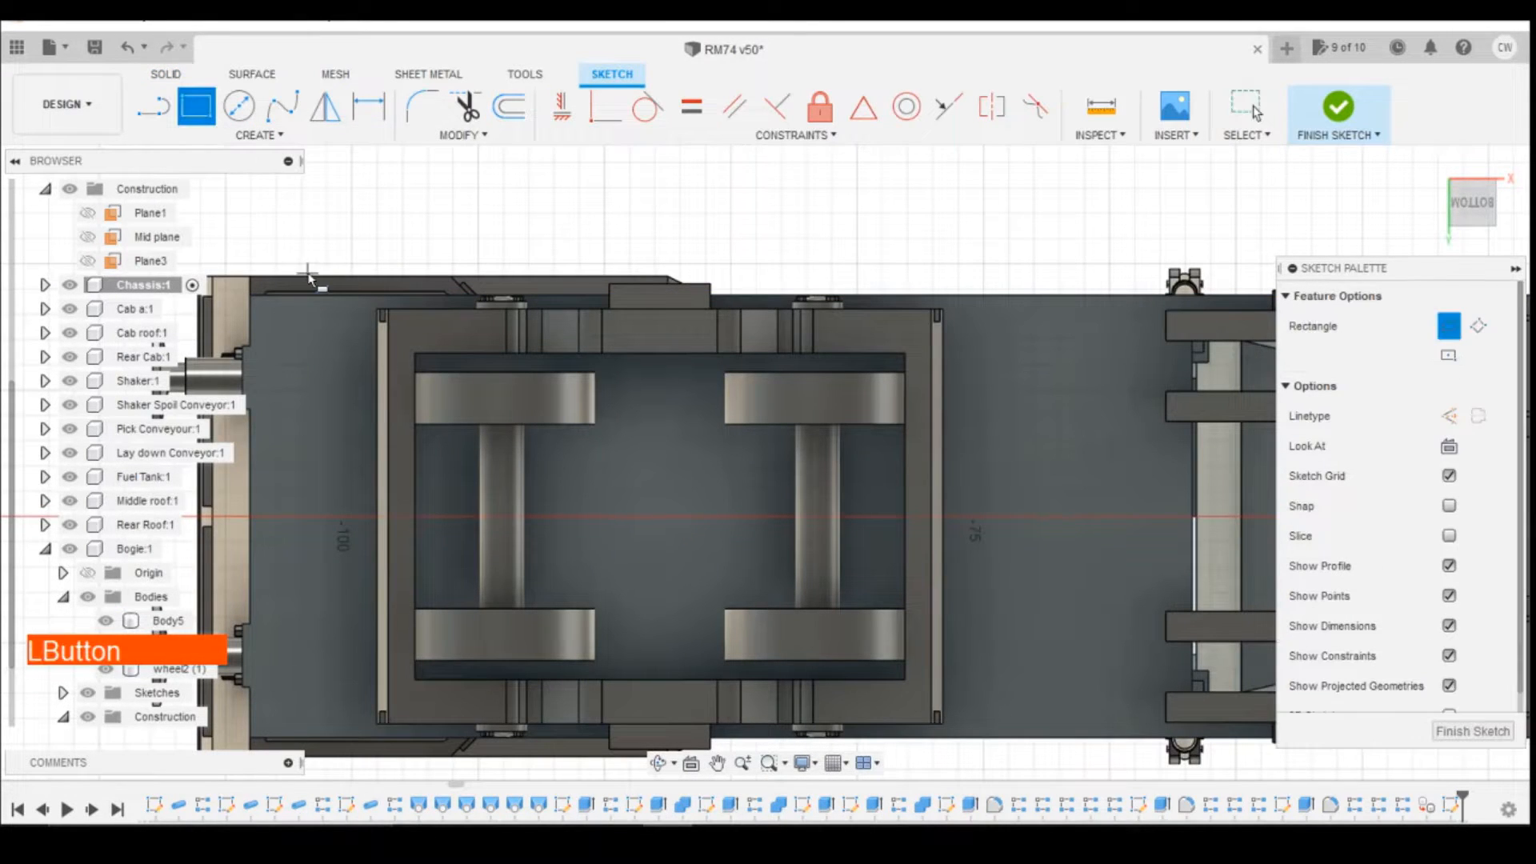
left_click(345, 353)
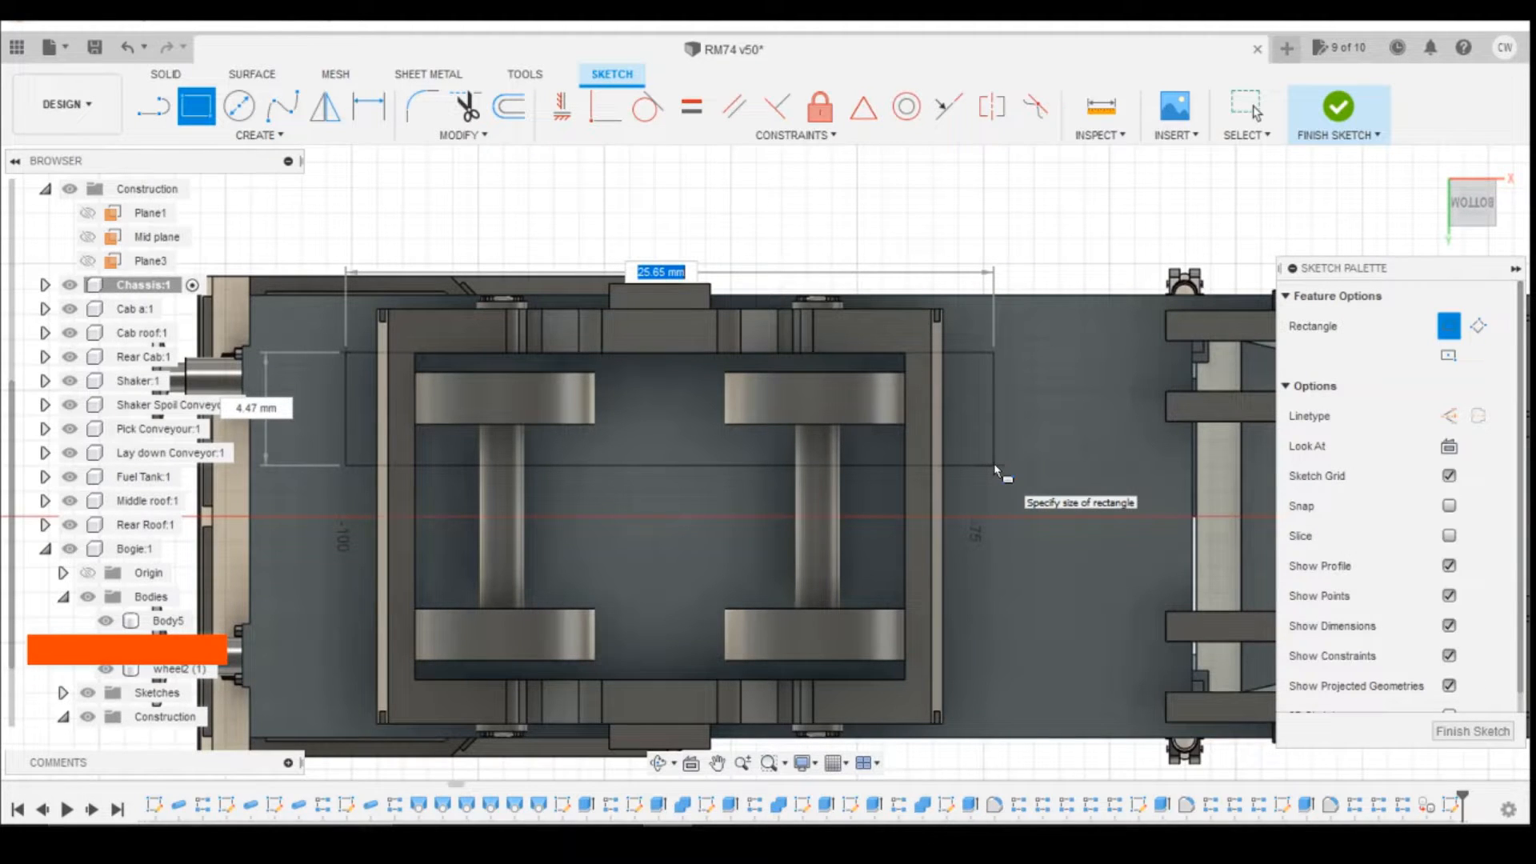
left_click(984, 707)
key("Escape")
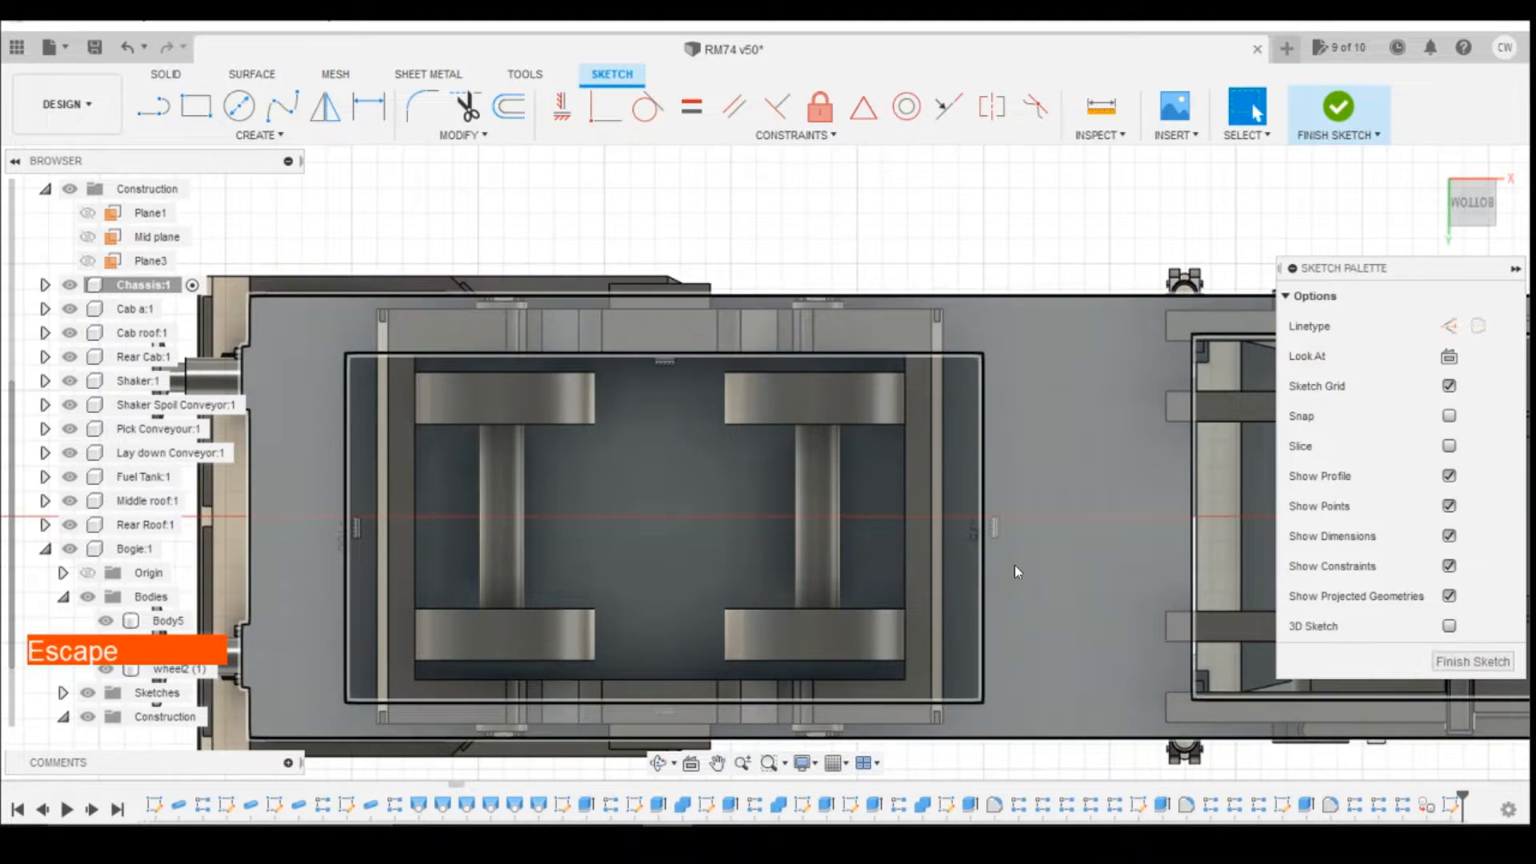
Step: Dimension the gap between the rectangle's upper long side and the nearby chassis edge as 2 mm
key("d")
left_click(983, 308)
left_click(984, 352)
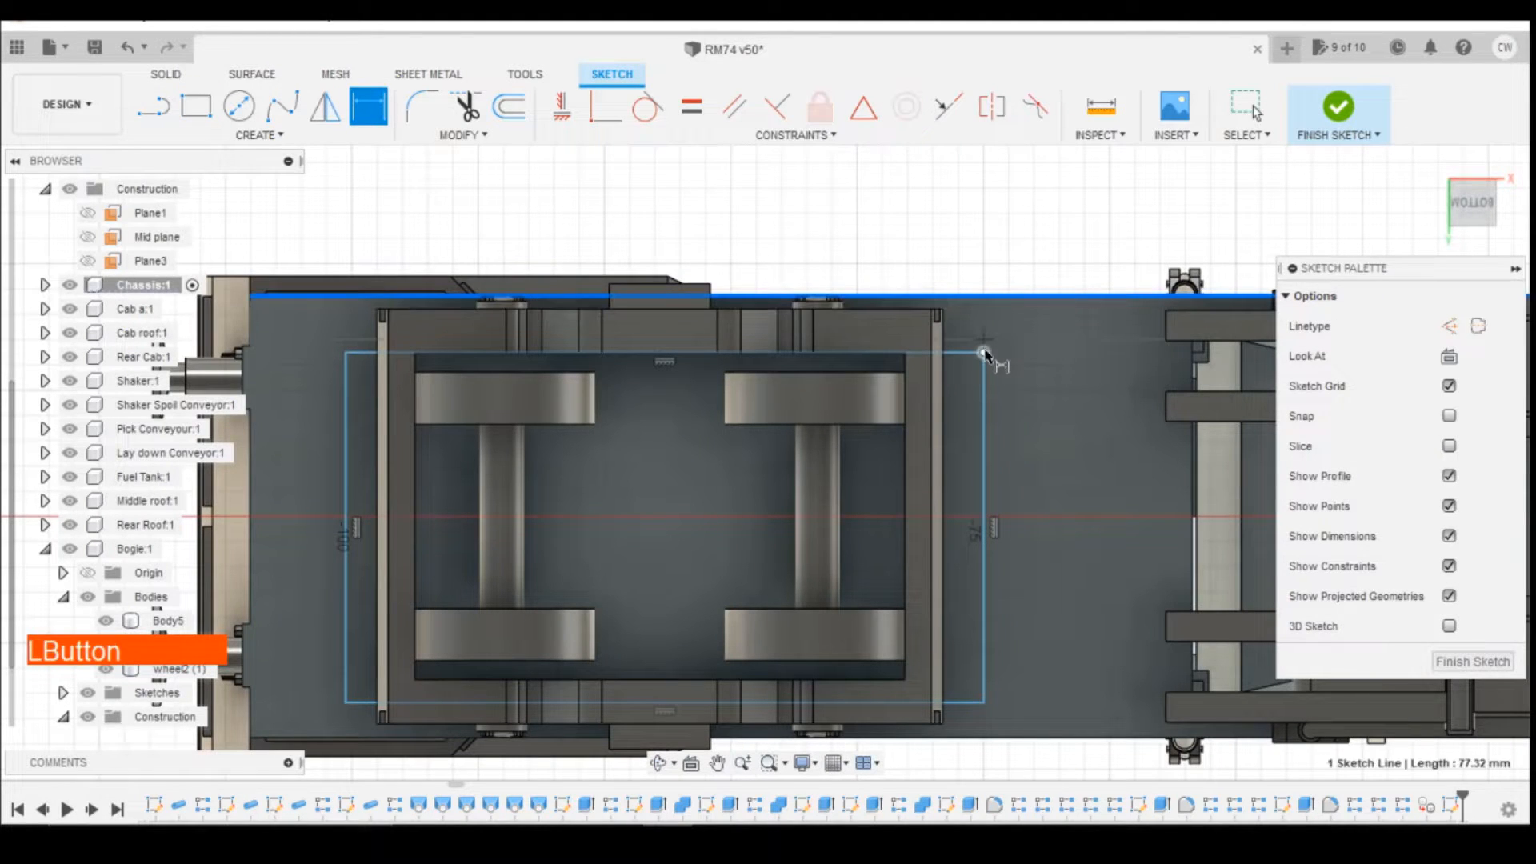
left_click(1092, 385)
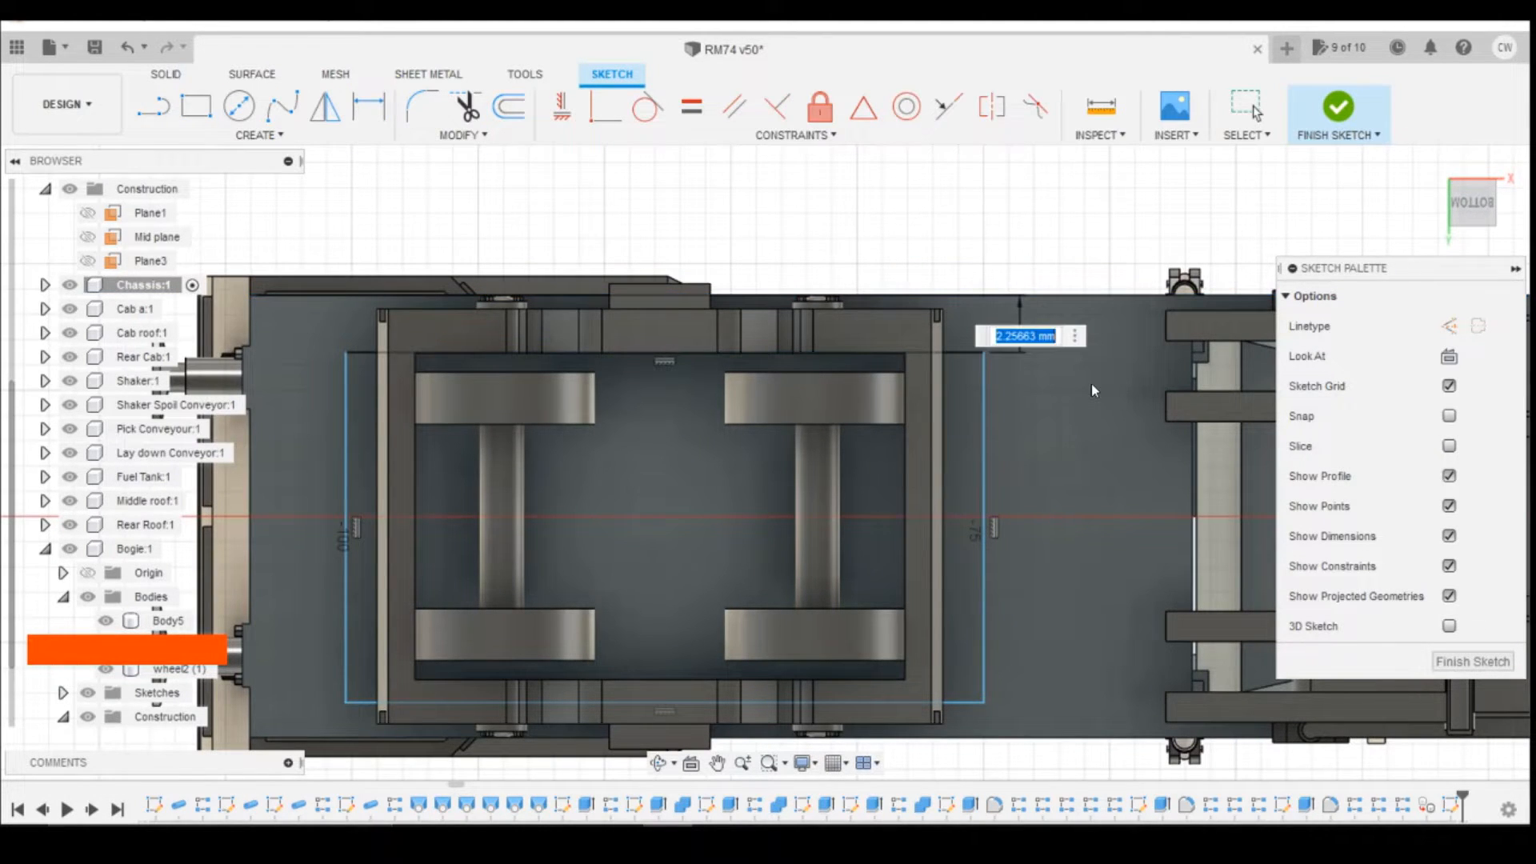
type("2")
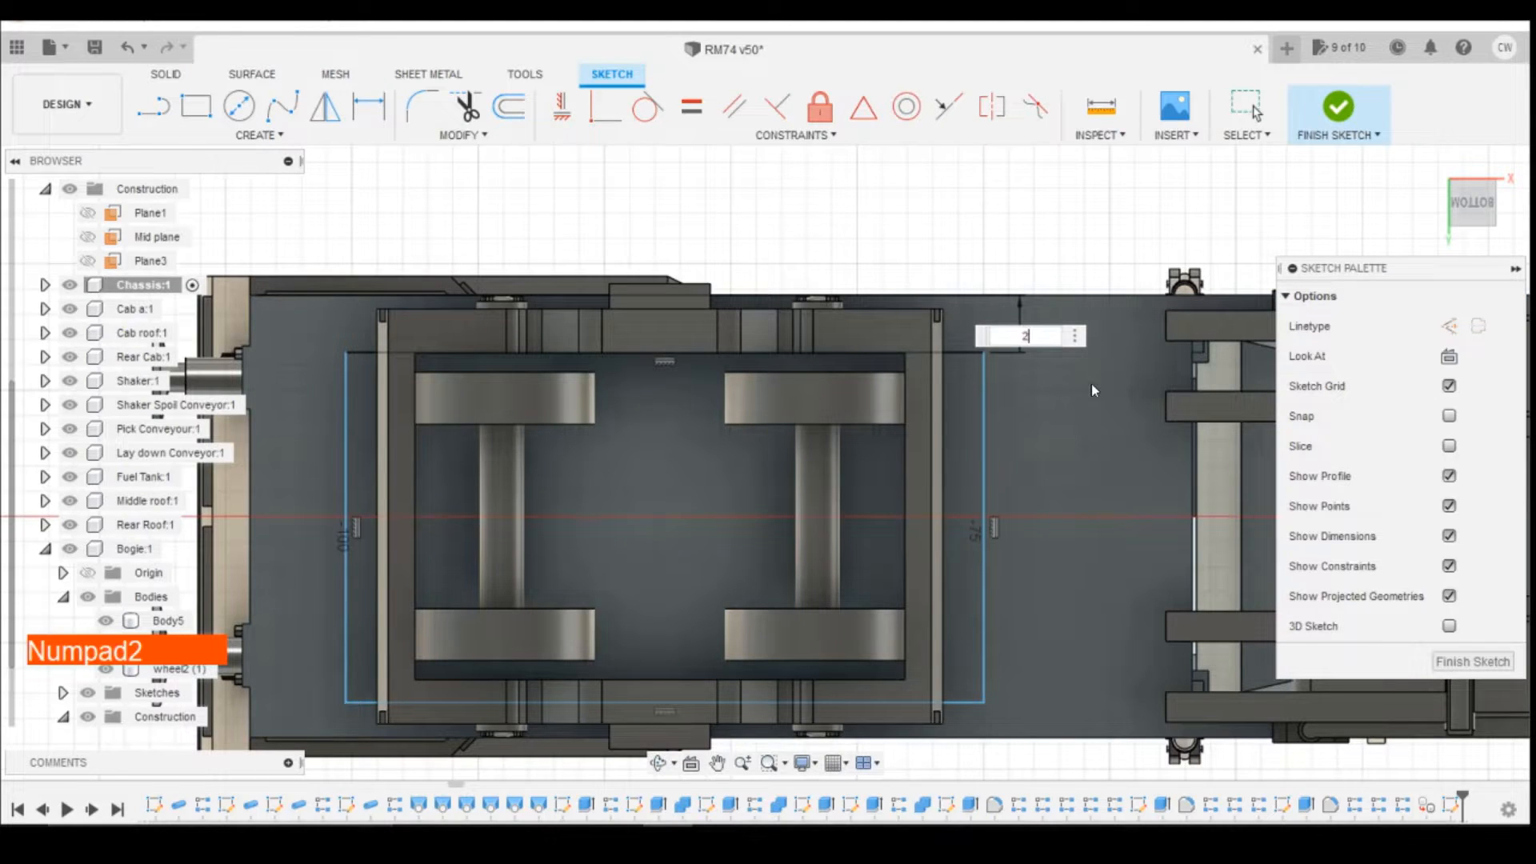
key("Return")
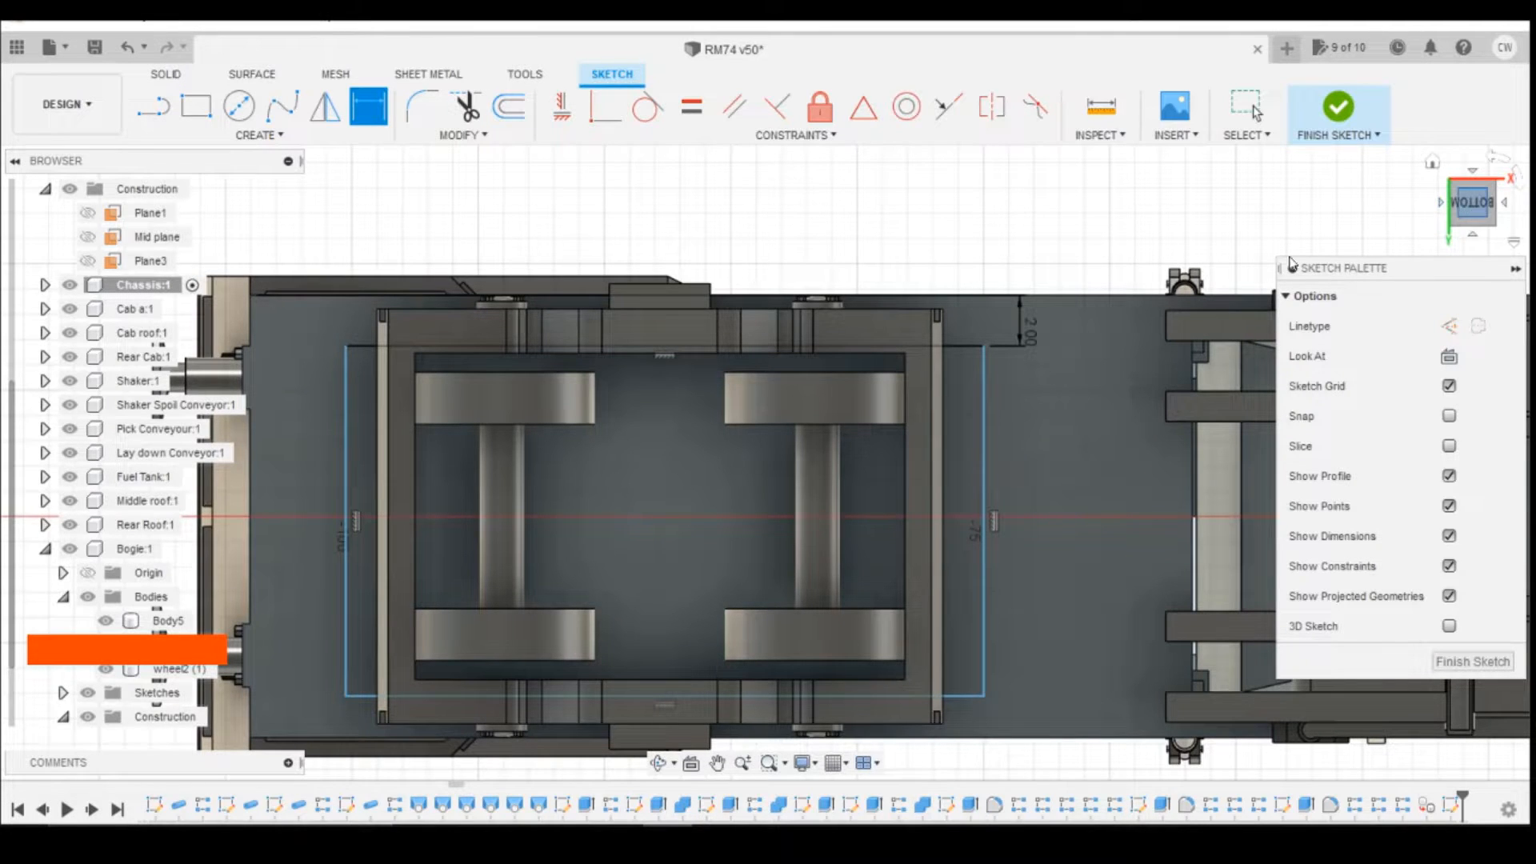
Step: Change the gap between the rectangle's upper side and the chassis edge to 1.5 mm
double_click(1030, 327)
type("1.")
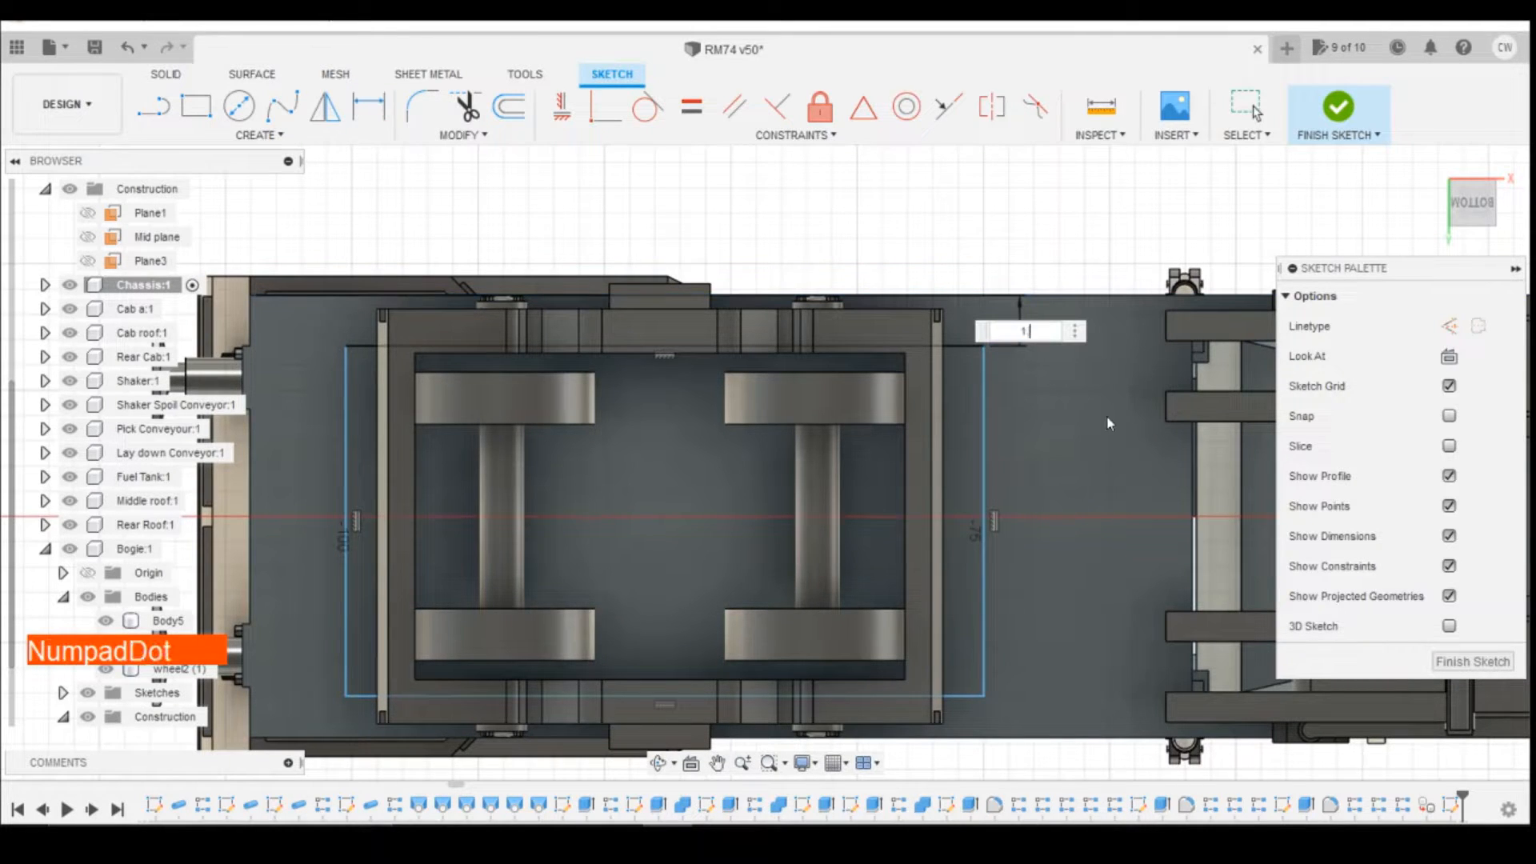
type("5")
key("Return")
Step: Dimension the gap between the rectangle's lower long side and the opposite chassis edge as 1.5 mm
key("d")
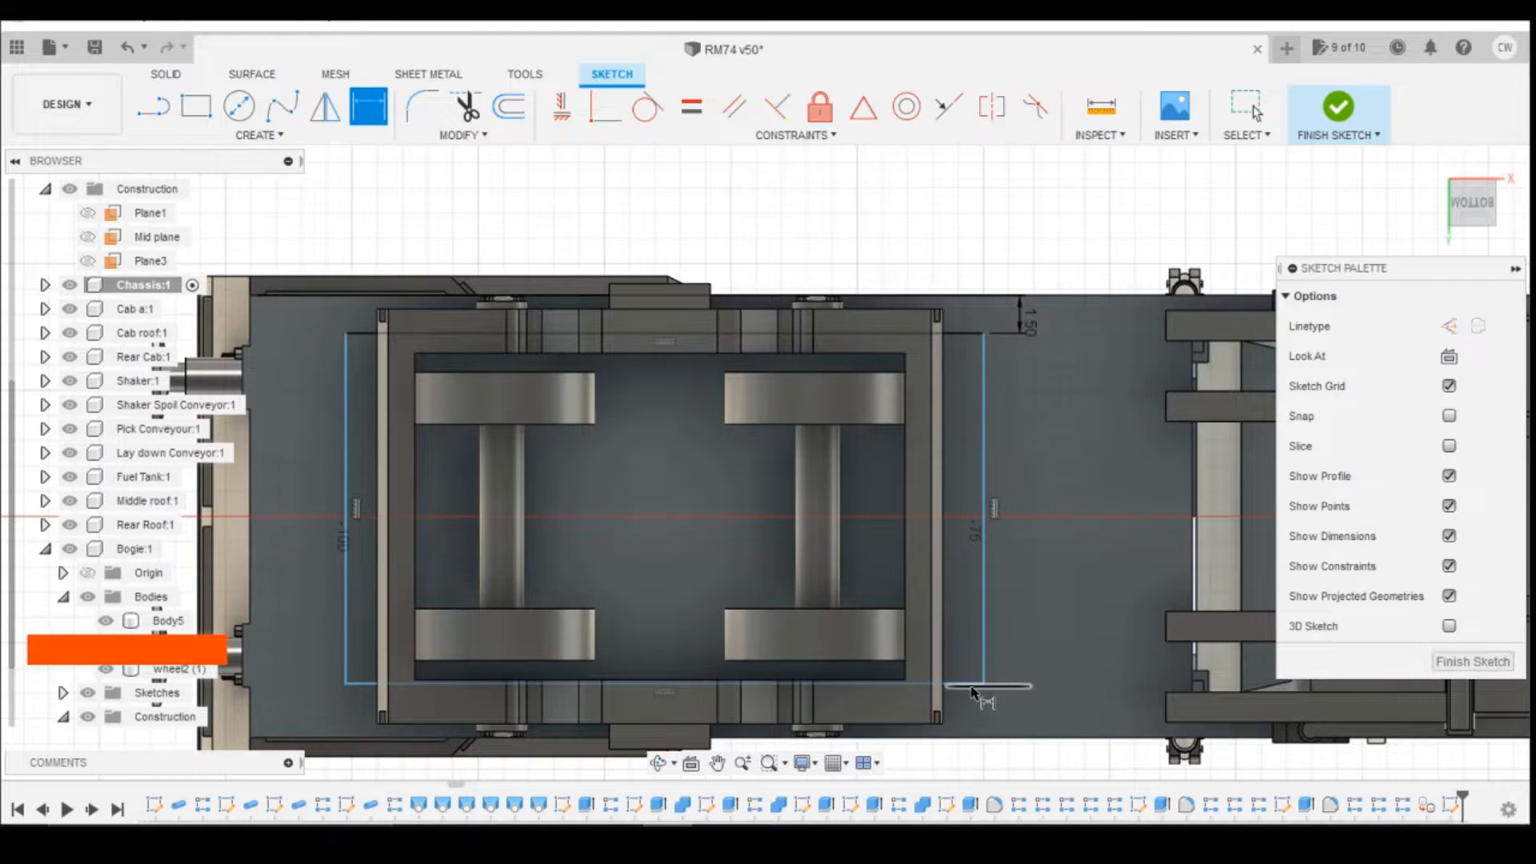
left_click(983, 684)
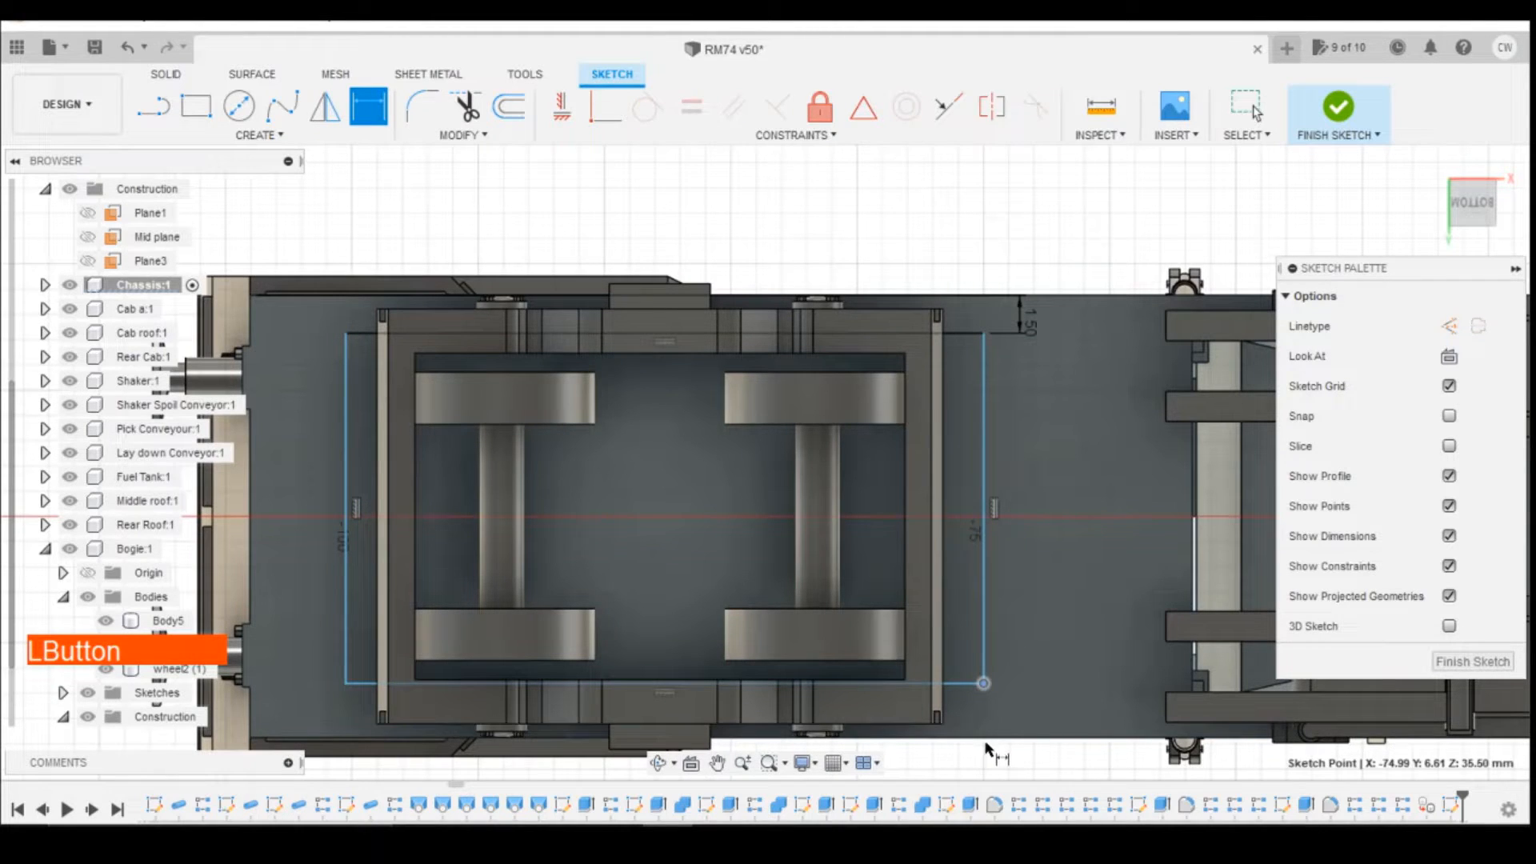
left_click(1054, 714)
type("15")
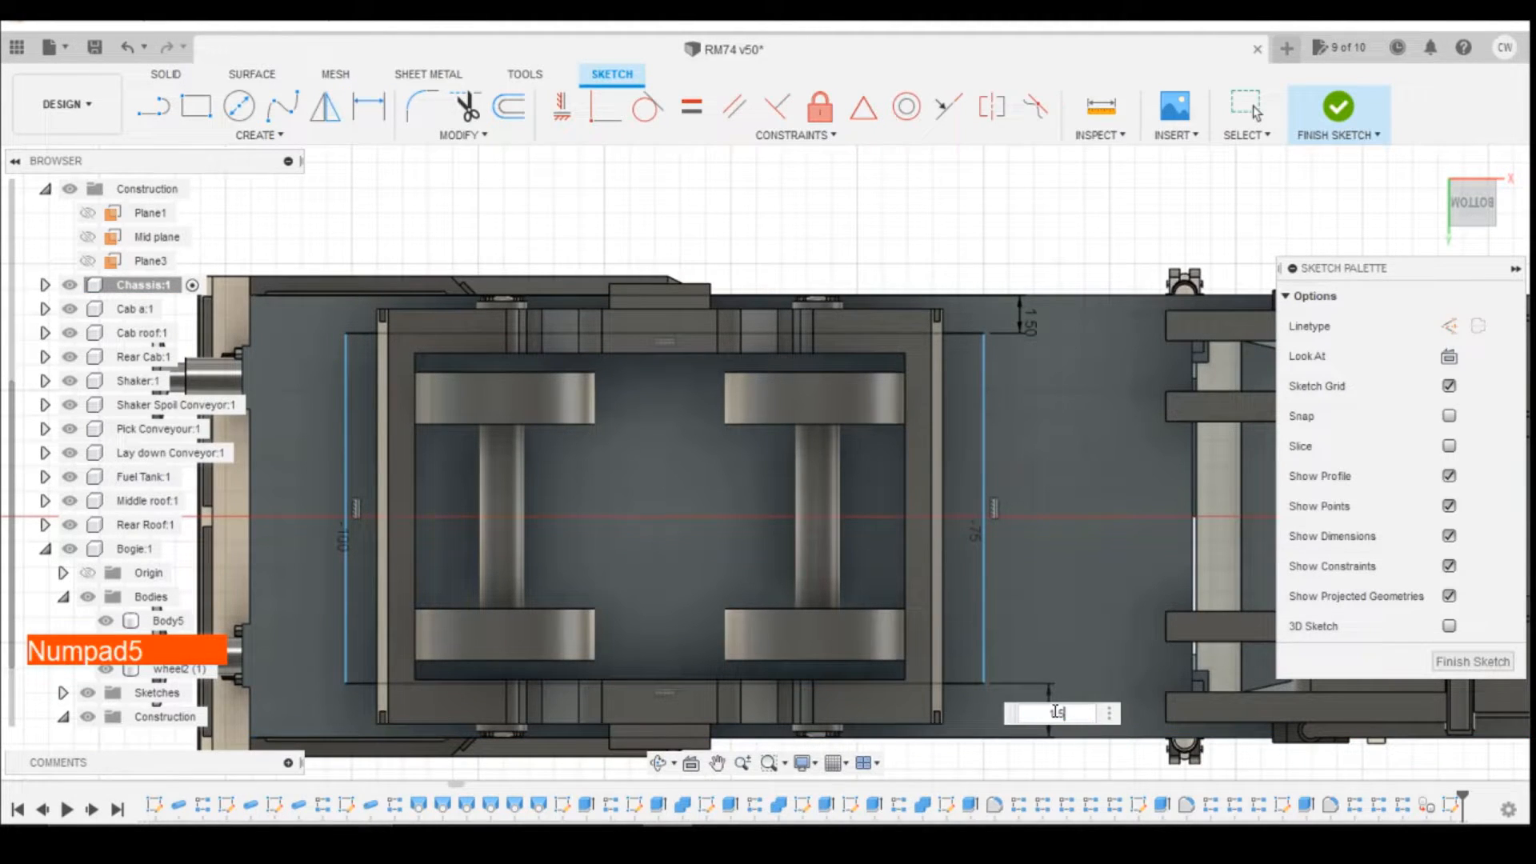
type(".5")
key("Return")
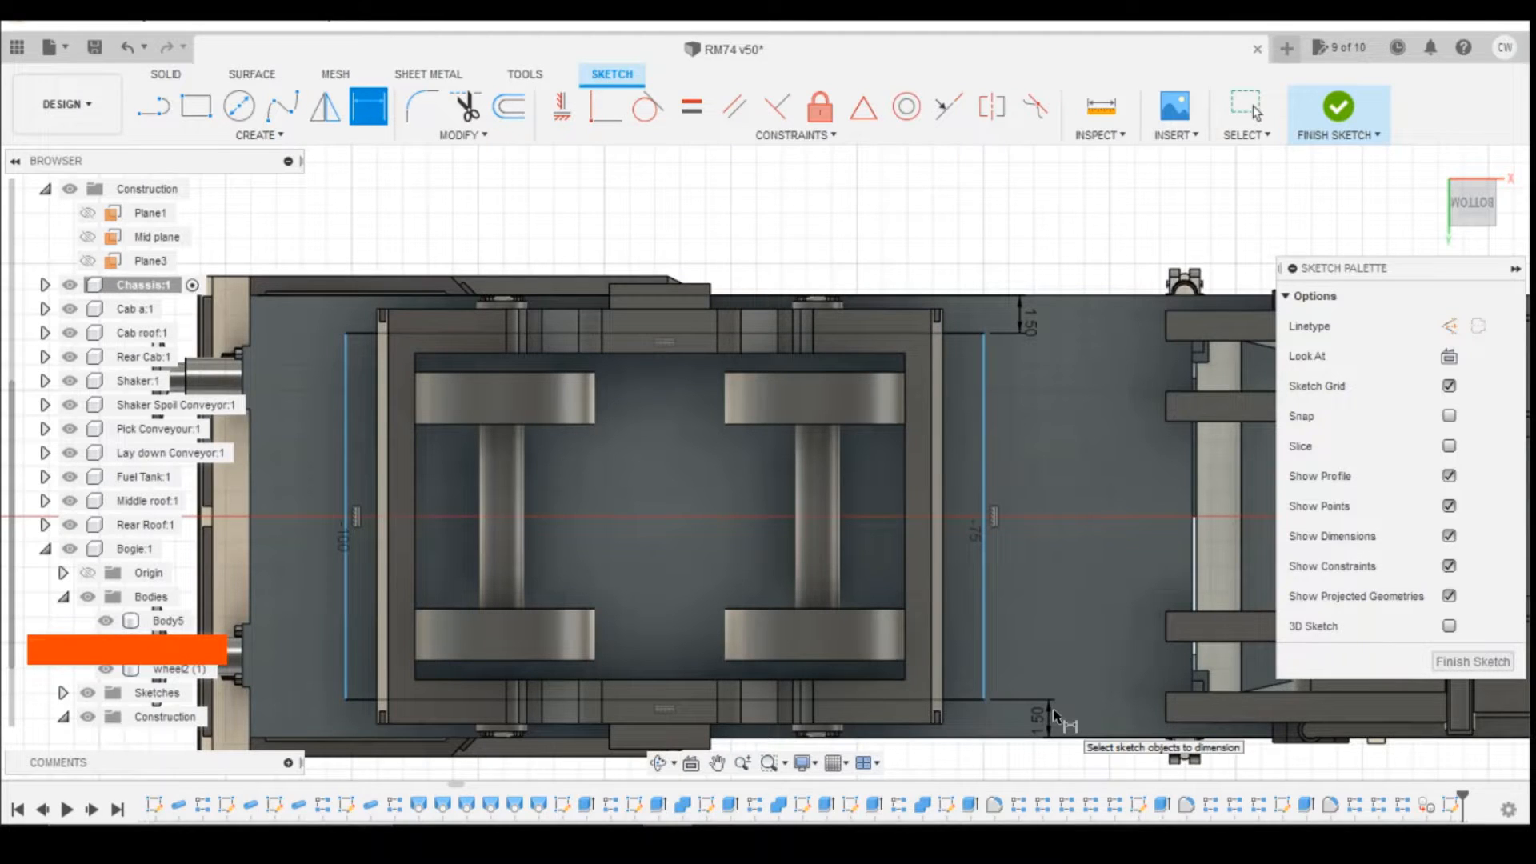
left_click(909, 422)
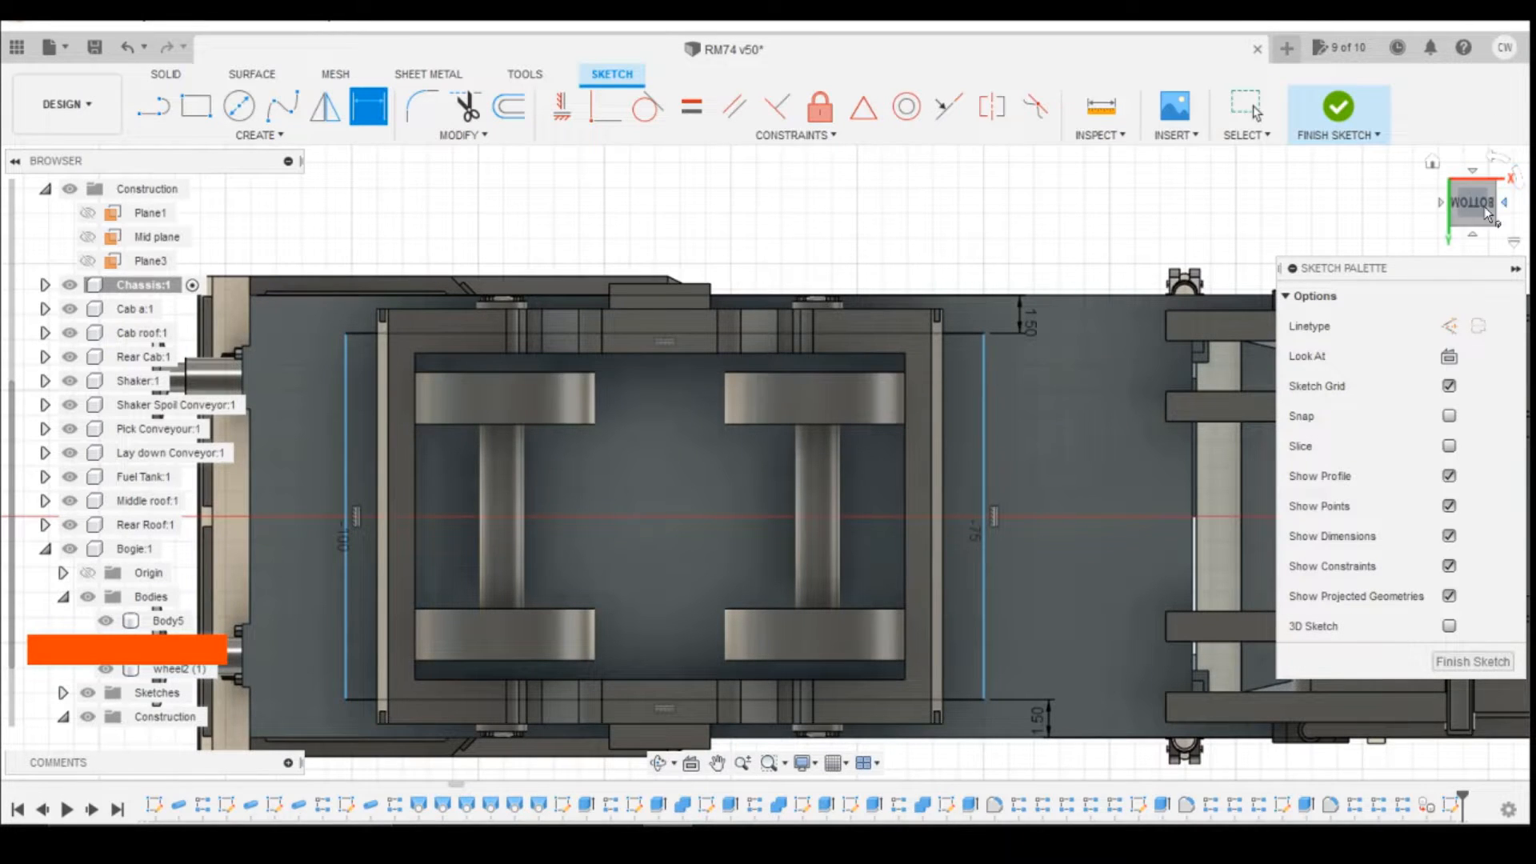
Step: Dimension the gap between the rectangle's short side near the buffers and the chassis end edge as 3.5 mm
left_click_drag(1474, 205, 1477, 233)
middle_click_drag(461, 384, 484, 320, "shift")
left_click(1438, 231)
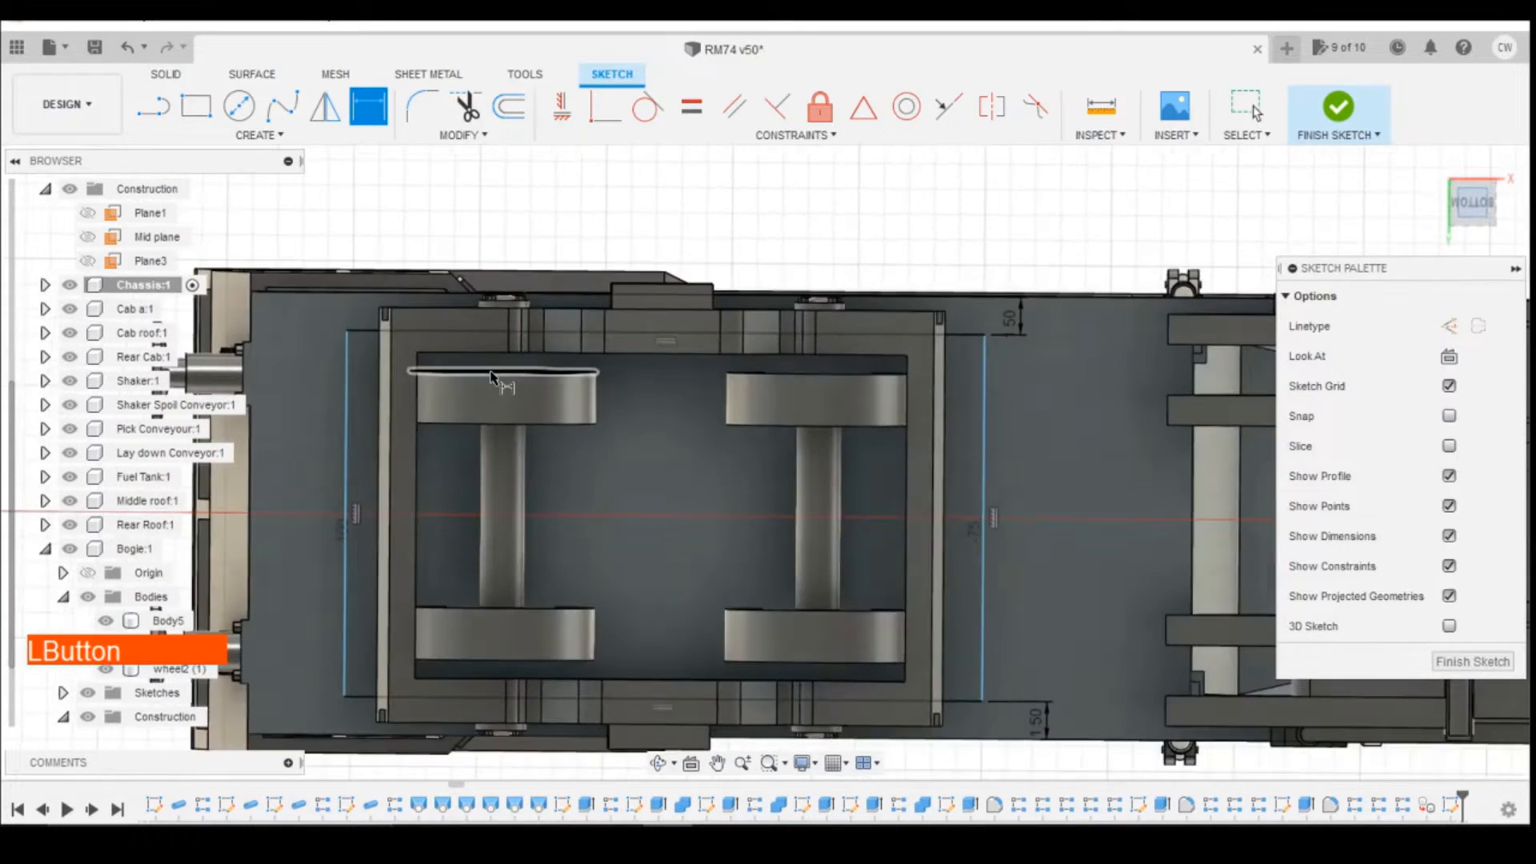
key("d")
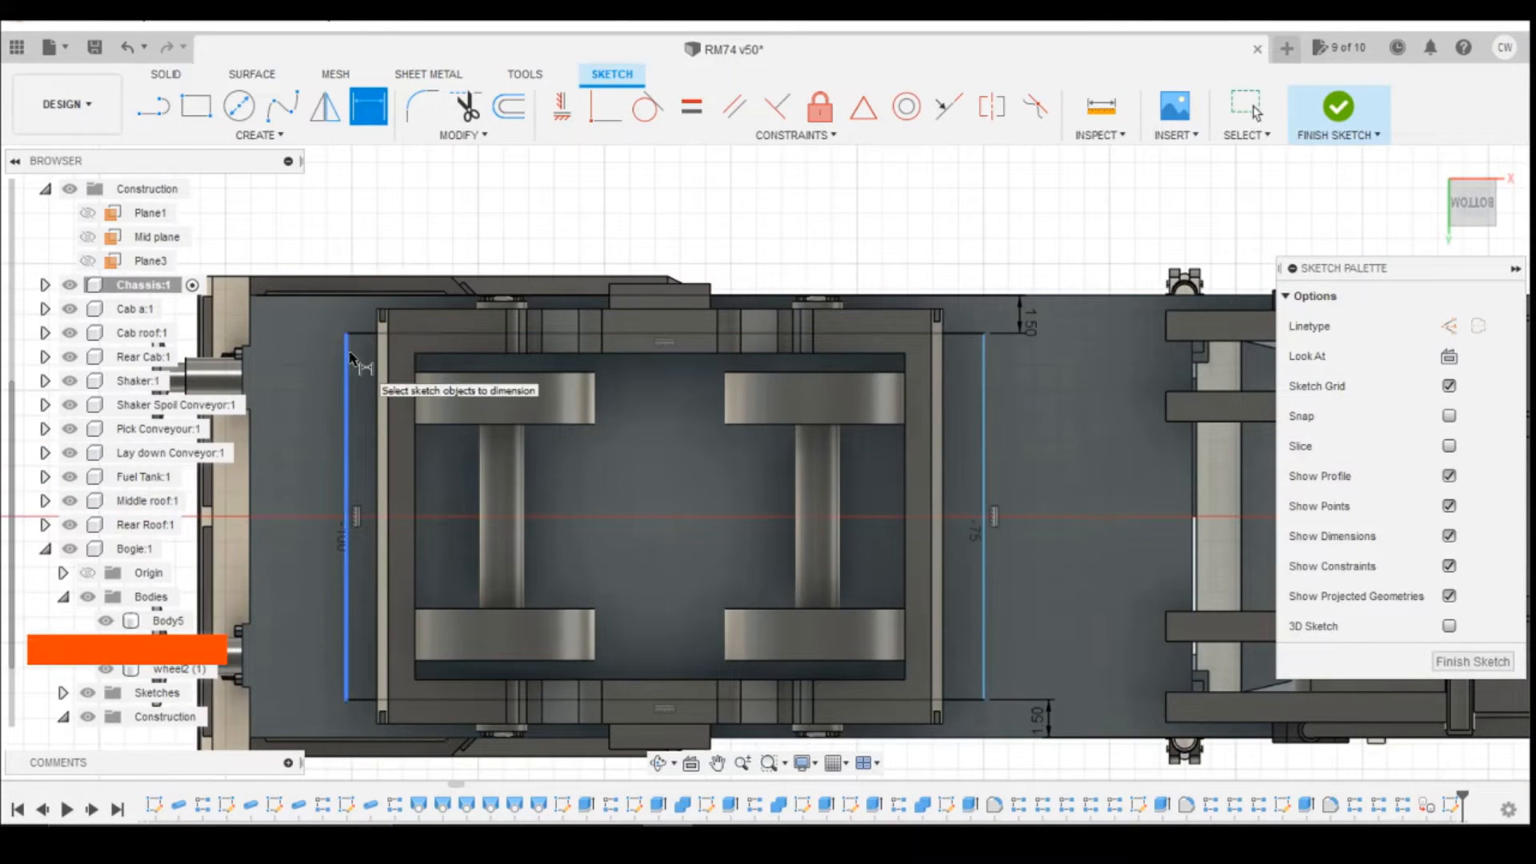
left_click(347, 357)
left_click(253, 321)
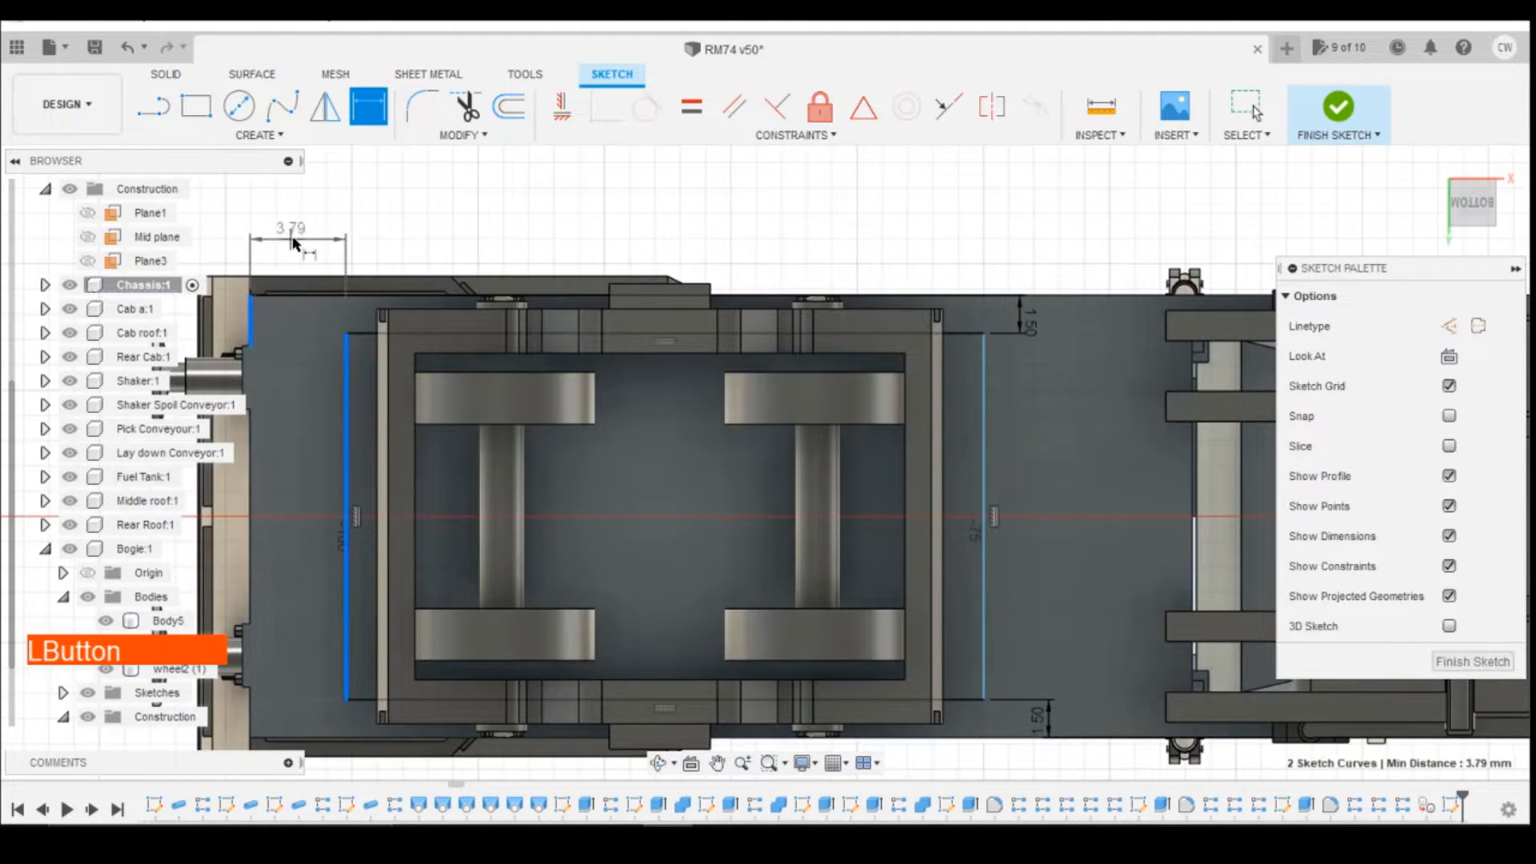
left_click(494, 283)
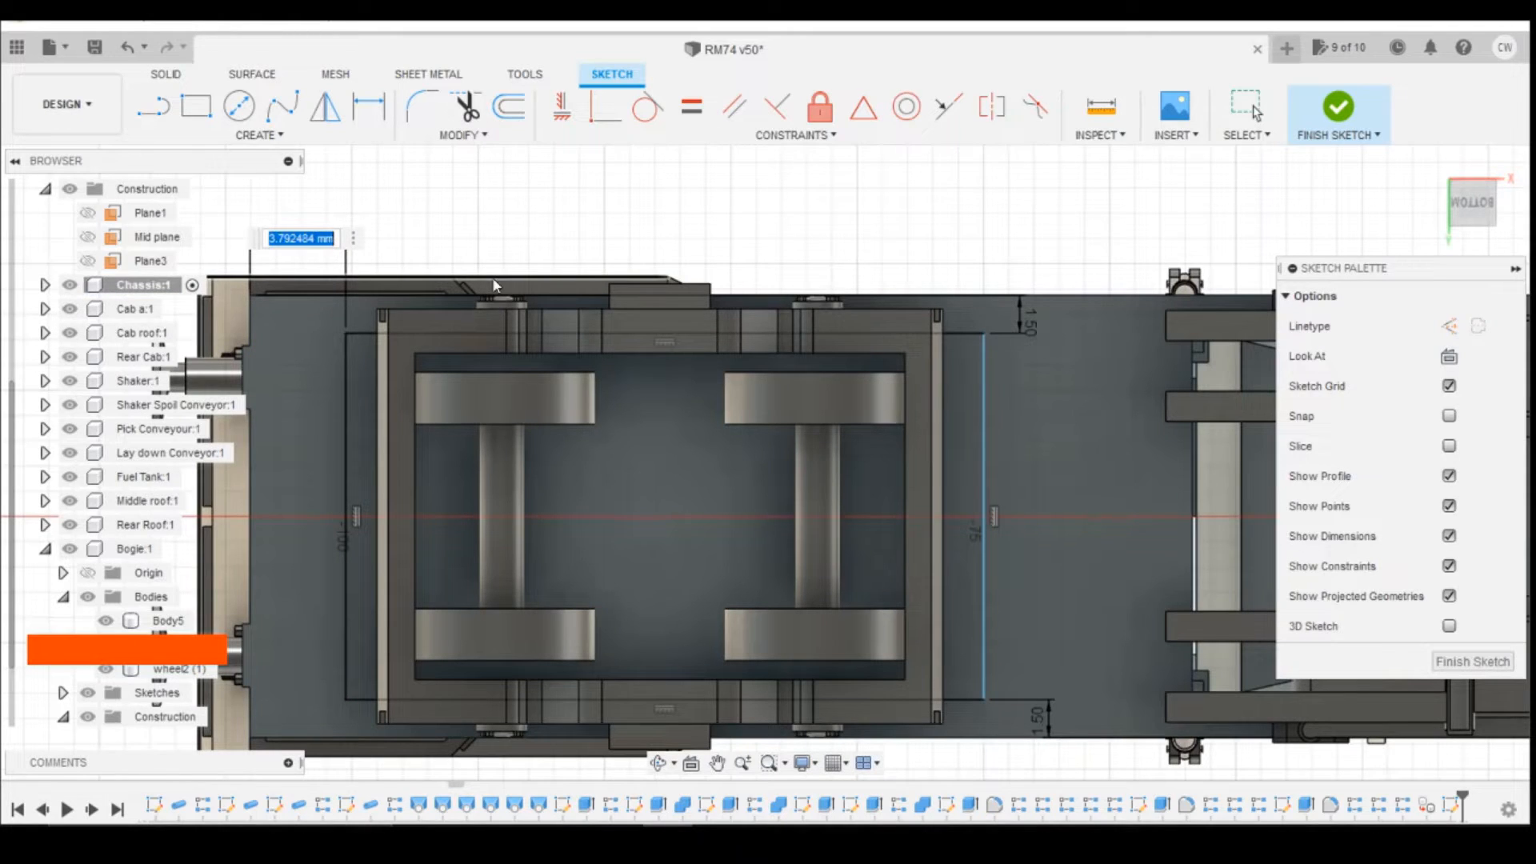
type("3.5")
key("Return")
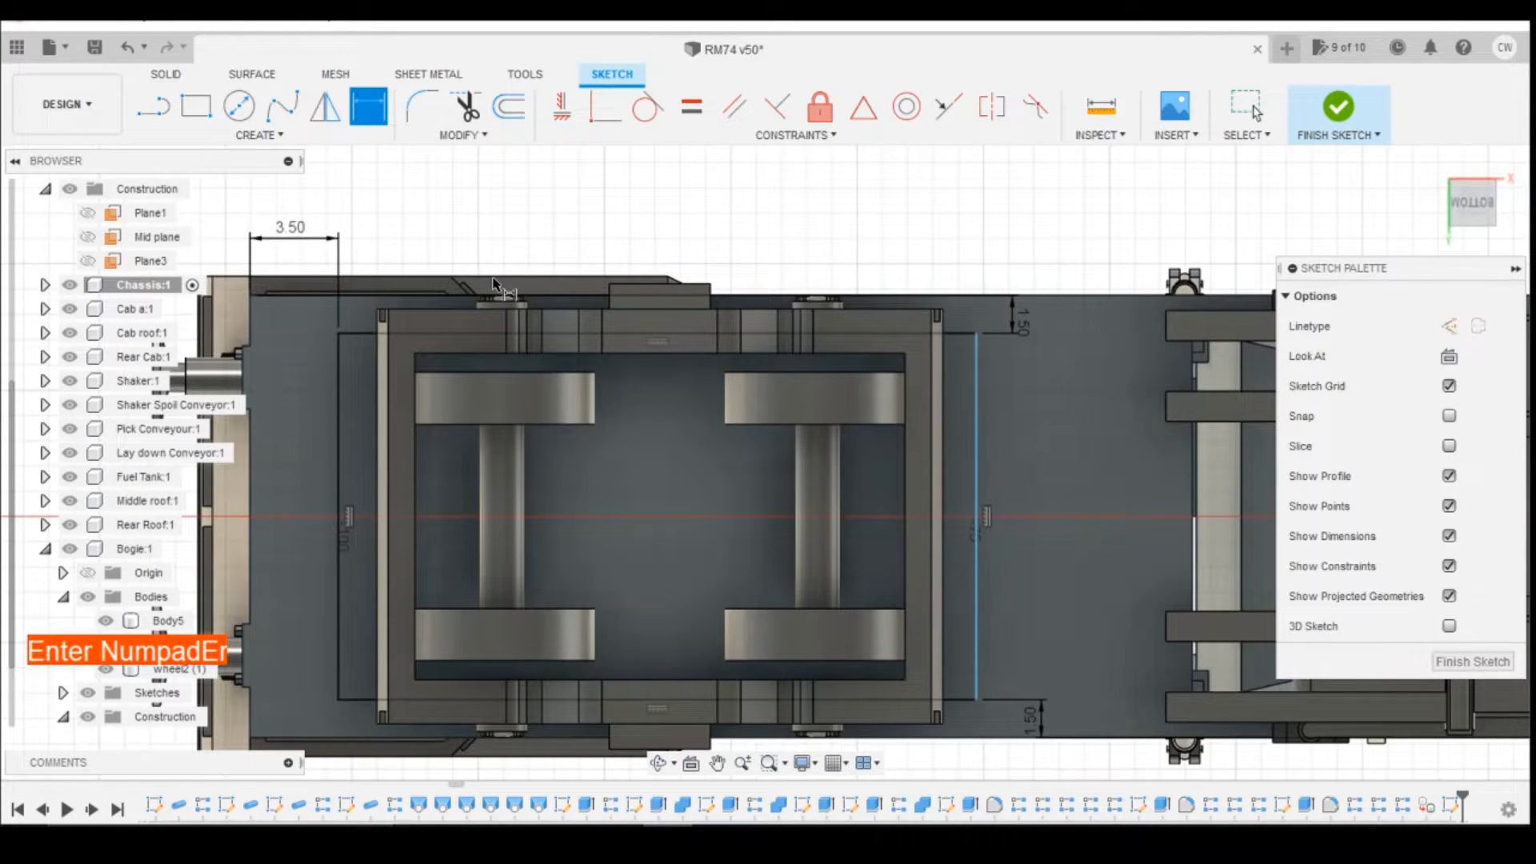
Step: Dimension the rectangle's long side as 25.5 mm
left_click(929, 334)
left_click(995, 300)
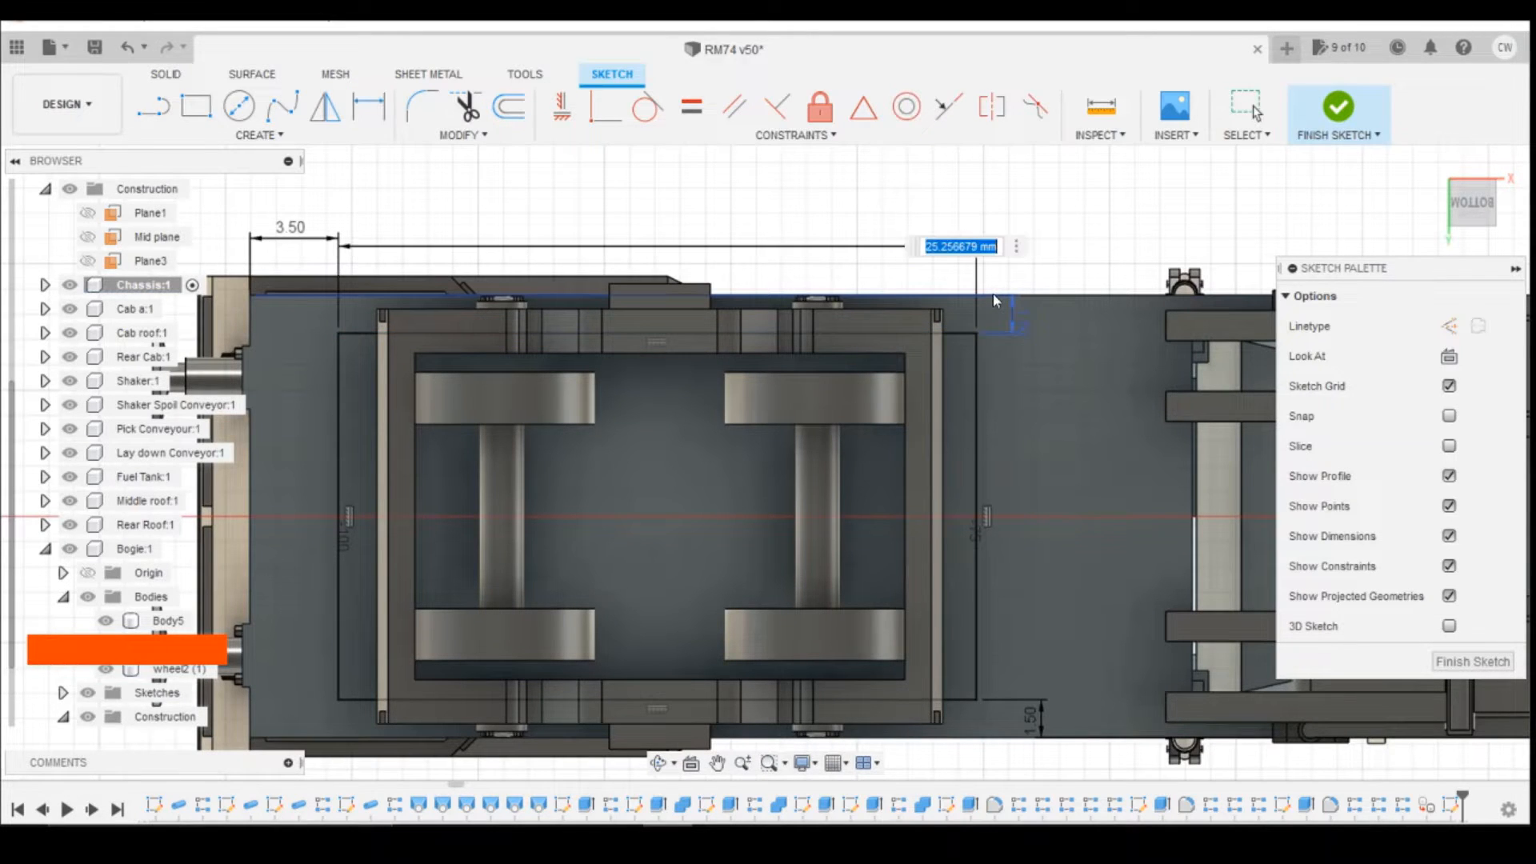
type("25.5")
key("Return")
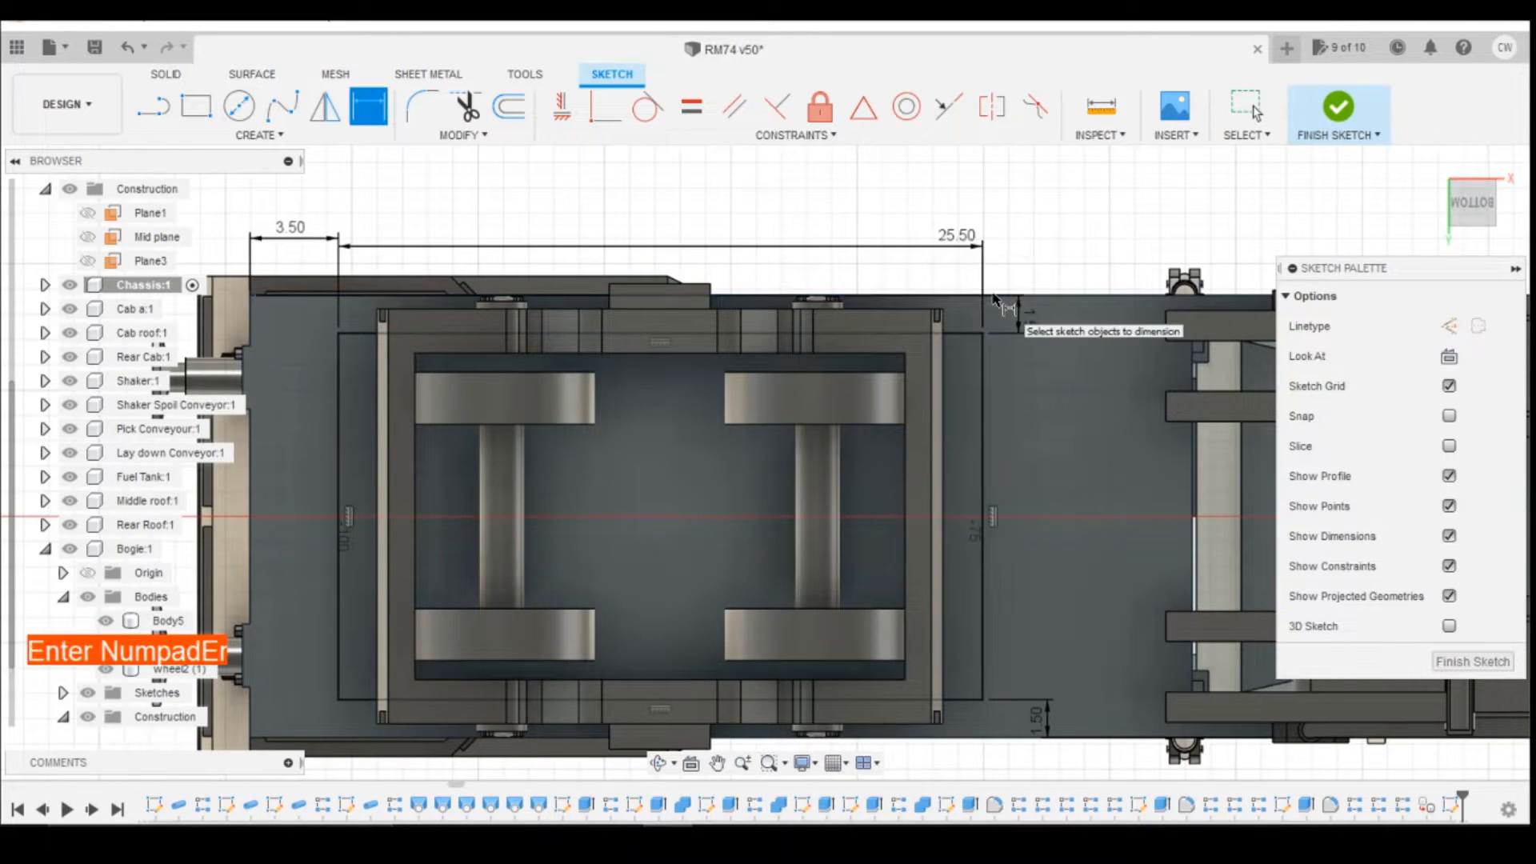
key("Escape")
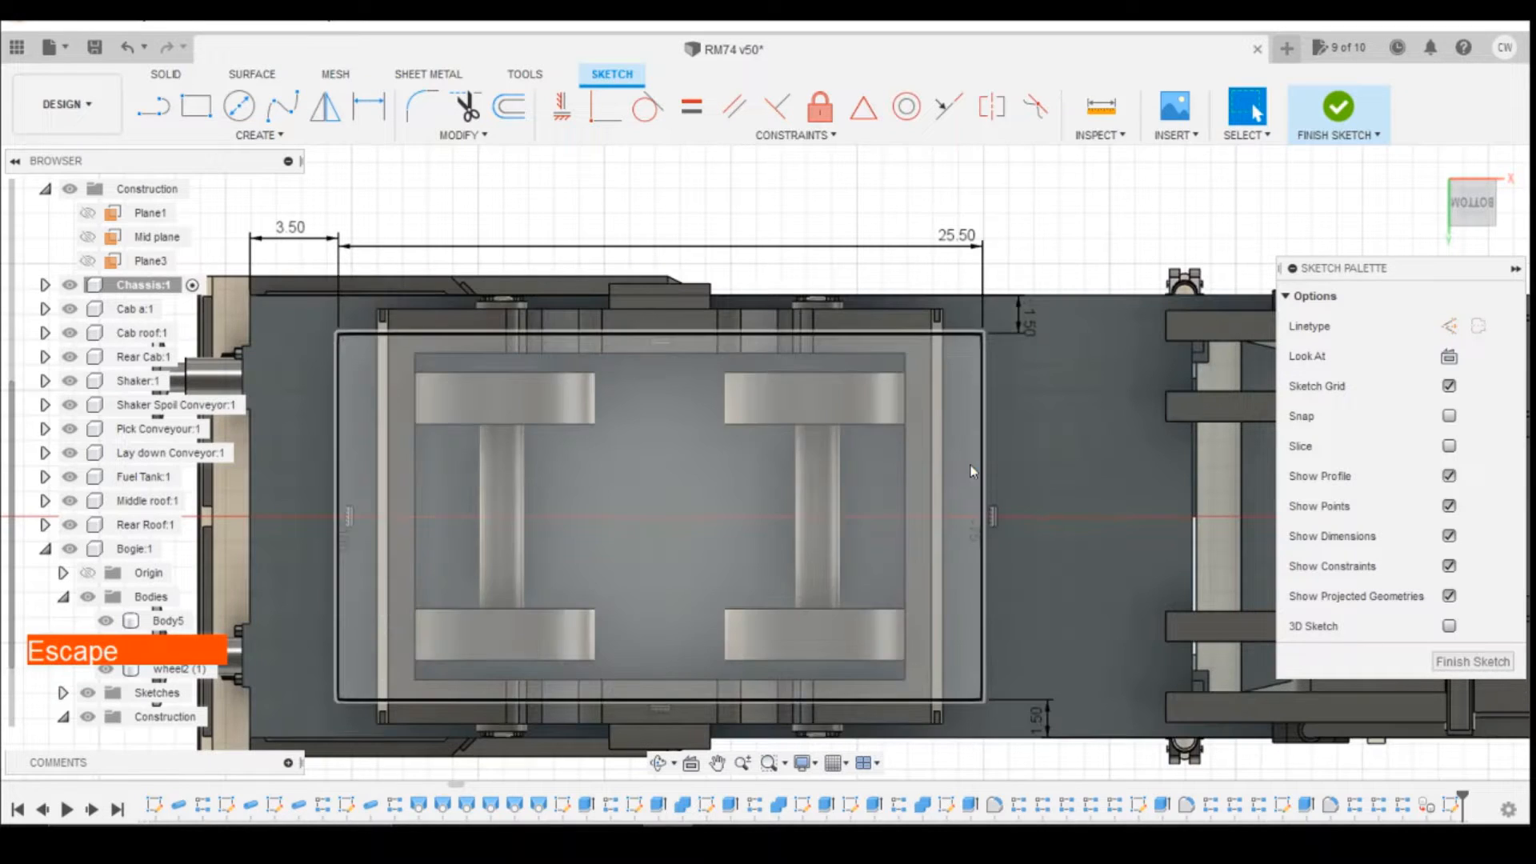
Step: Extrude the rectangle as a cut 1 mm deep into the chassis underside with the bogie hidden, and show the bogie again
right_click(972, 470)
left_click(931, 553)
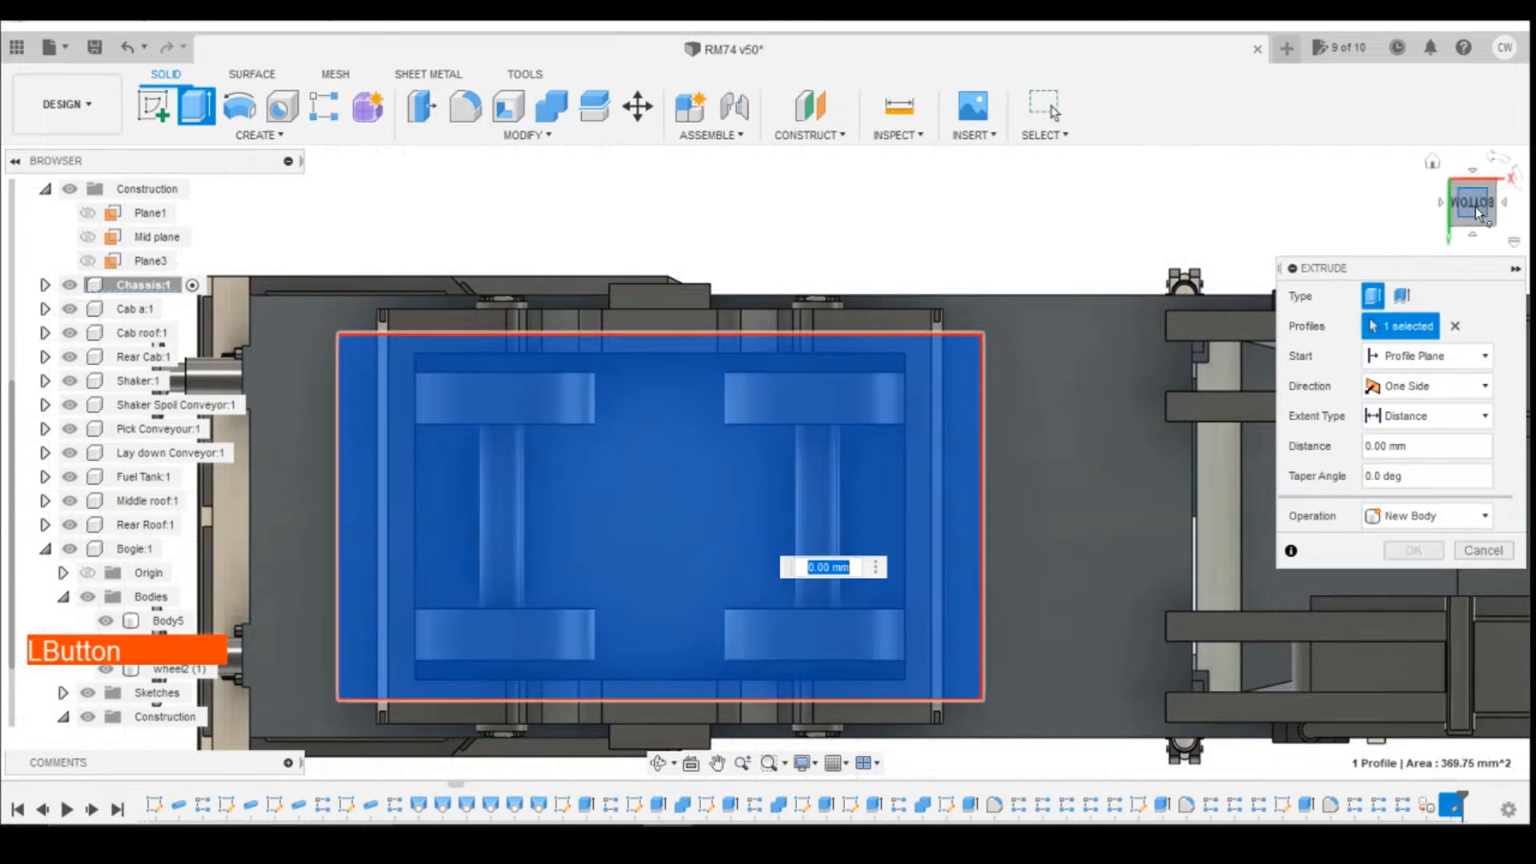
left_click(1474, 234)
left_click_drag(1474, 236, 1476, 283)
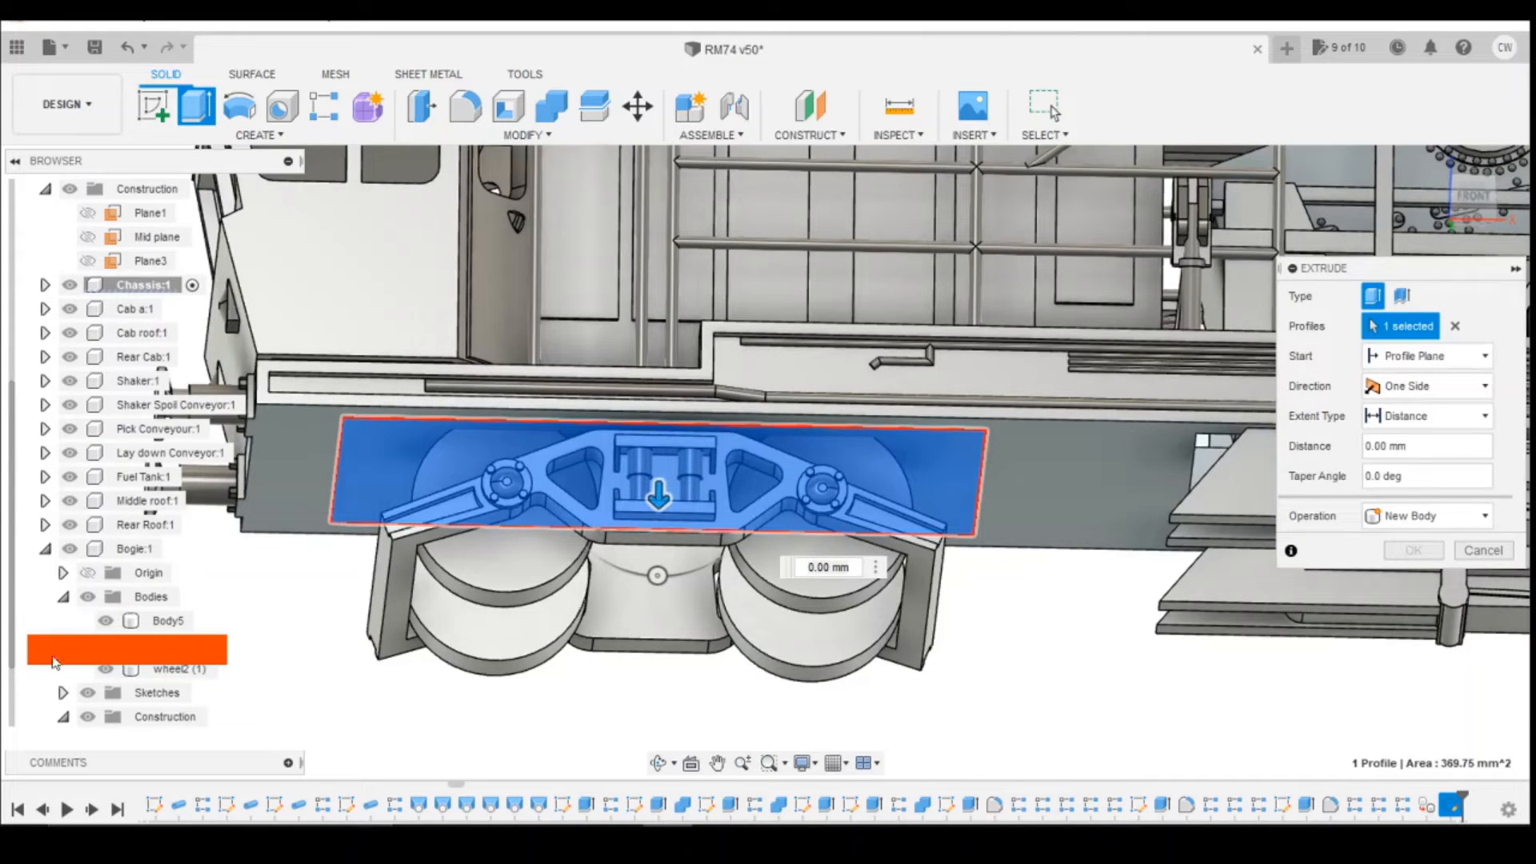
left_click(69, 549)
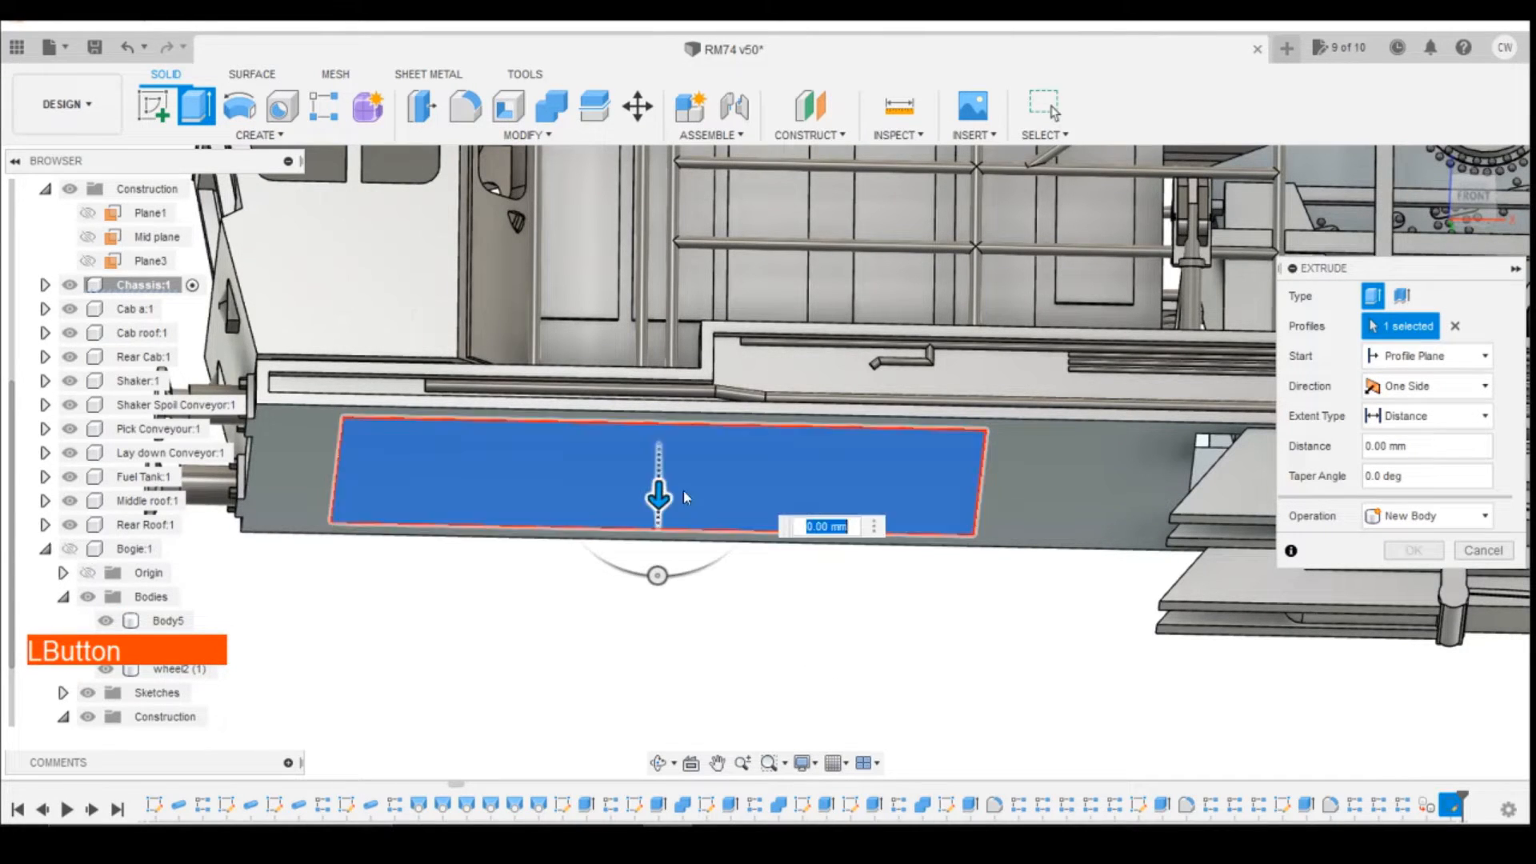
left_click_drag(659, 498, 659, 478)
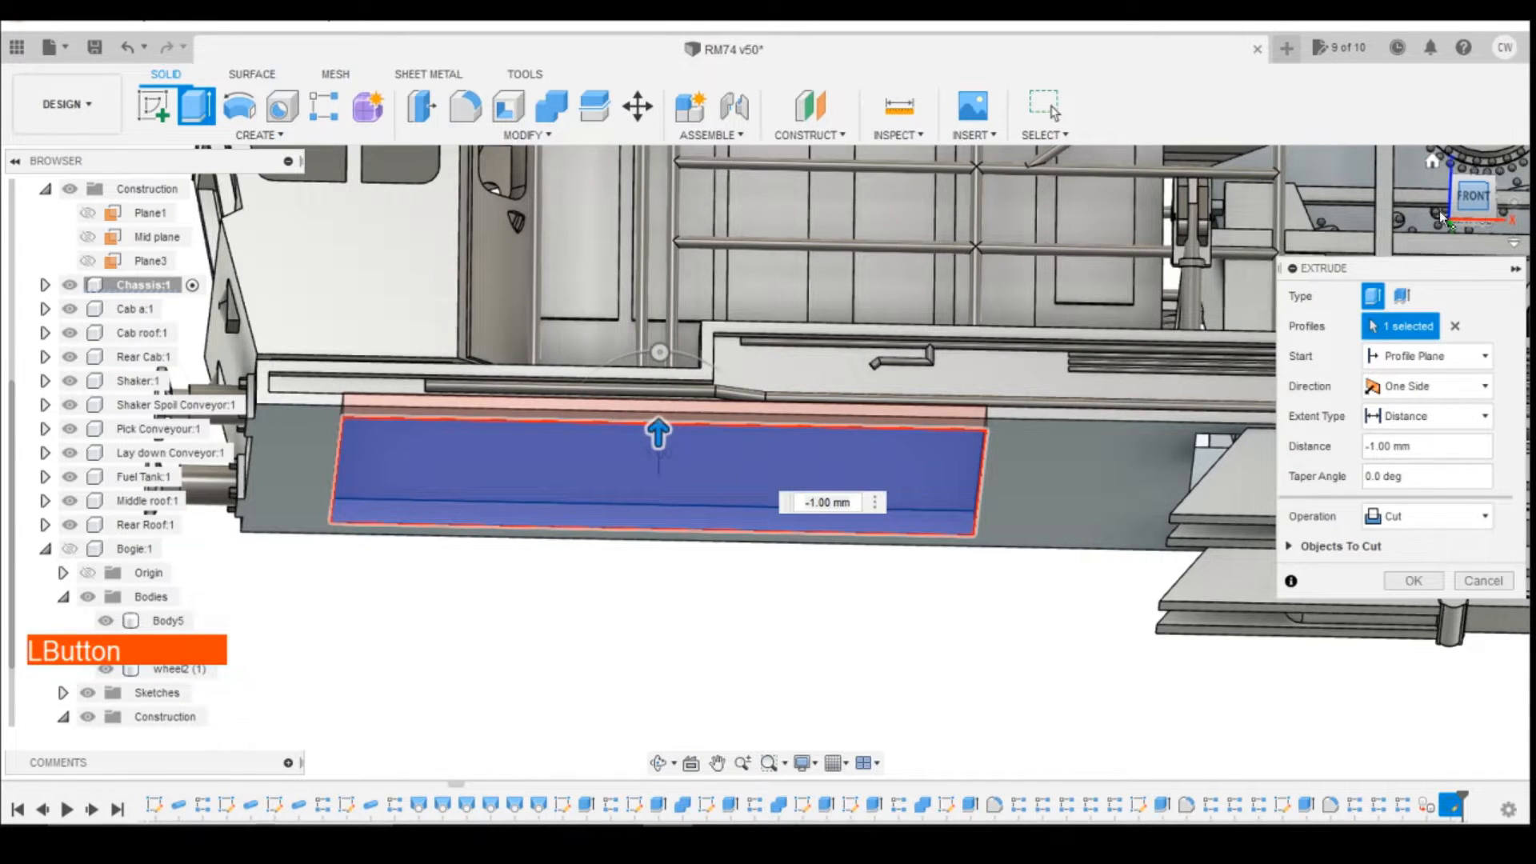
left_click(1439, 210)
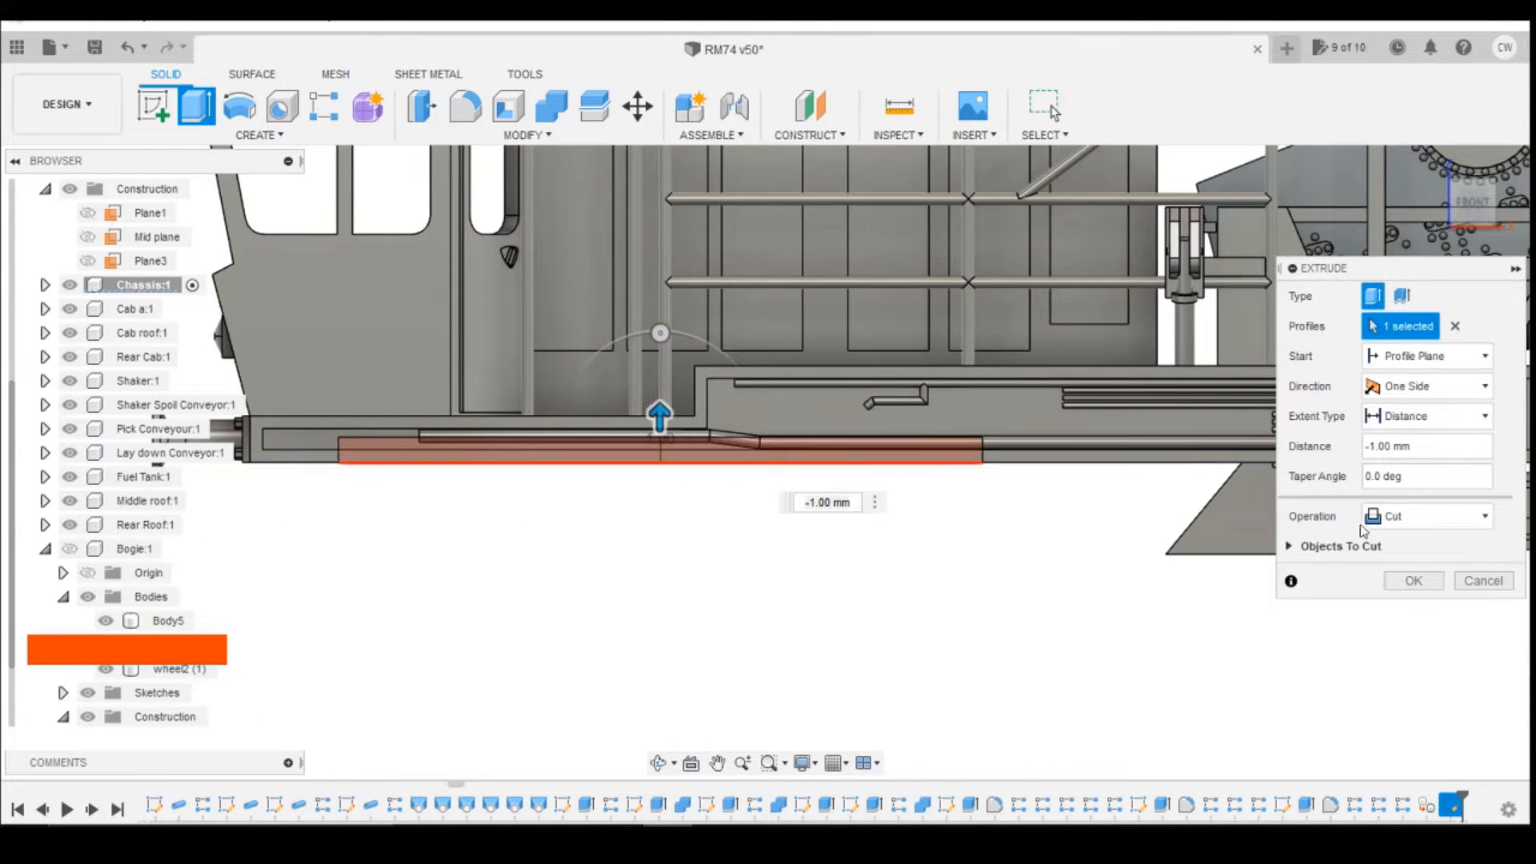
left_click(1413, 580)
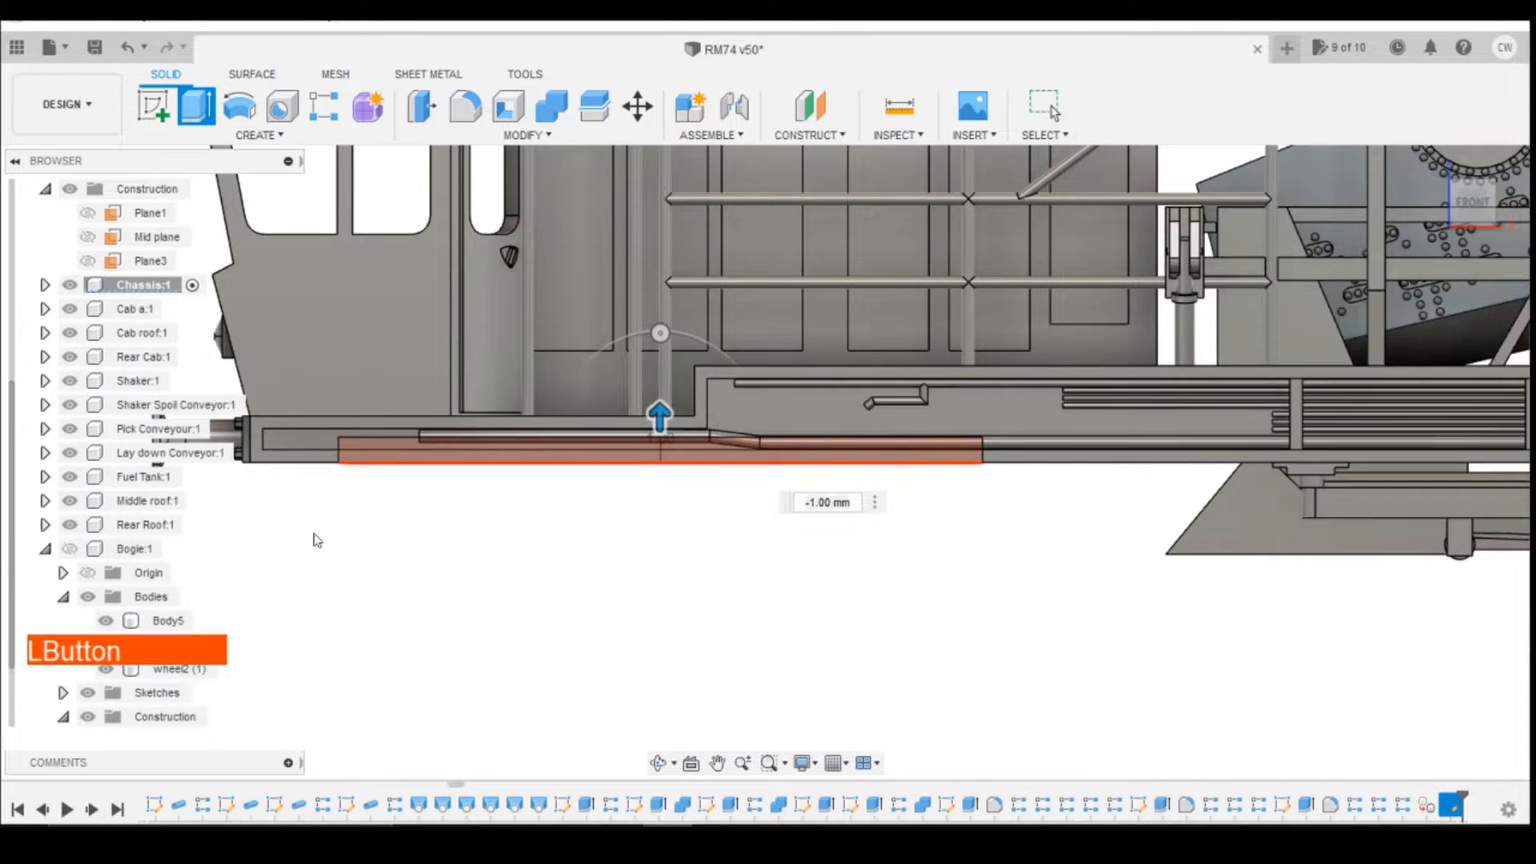
left_click(69, 549)
mouse_move(1478, 212)
left_mouse_down()
mouse_move(1480, 151)
mouse_move(1528, 160)
mouse_move(1486, 175)
mouse_move(1493, 97)
mouse_move(1469, 90)
mouse_move(1482, 78)
mouse_move(1479, 92)
left_mouse_up()
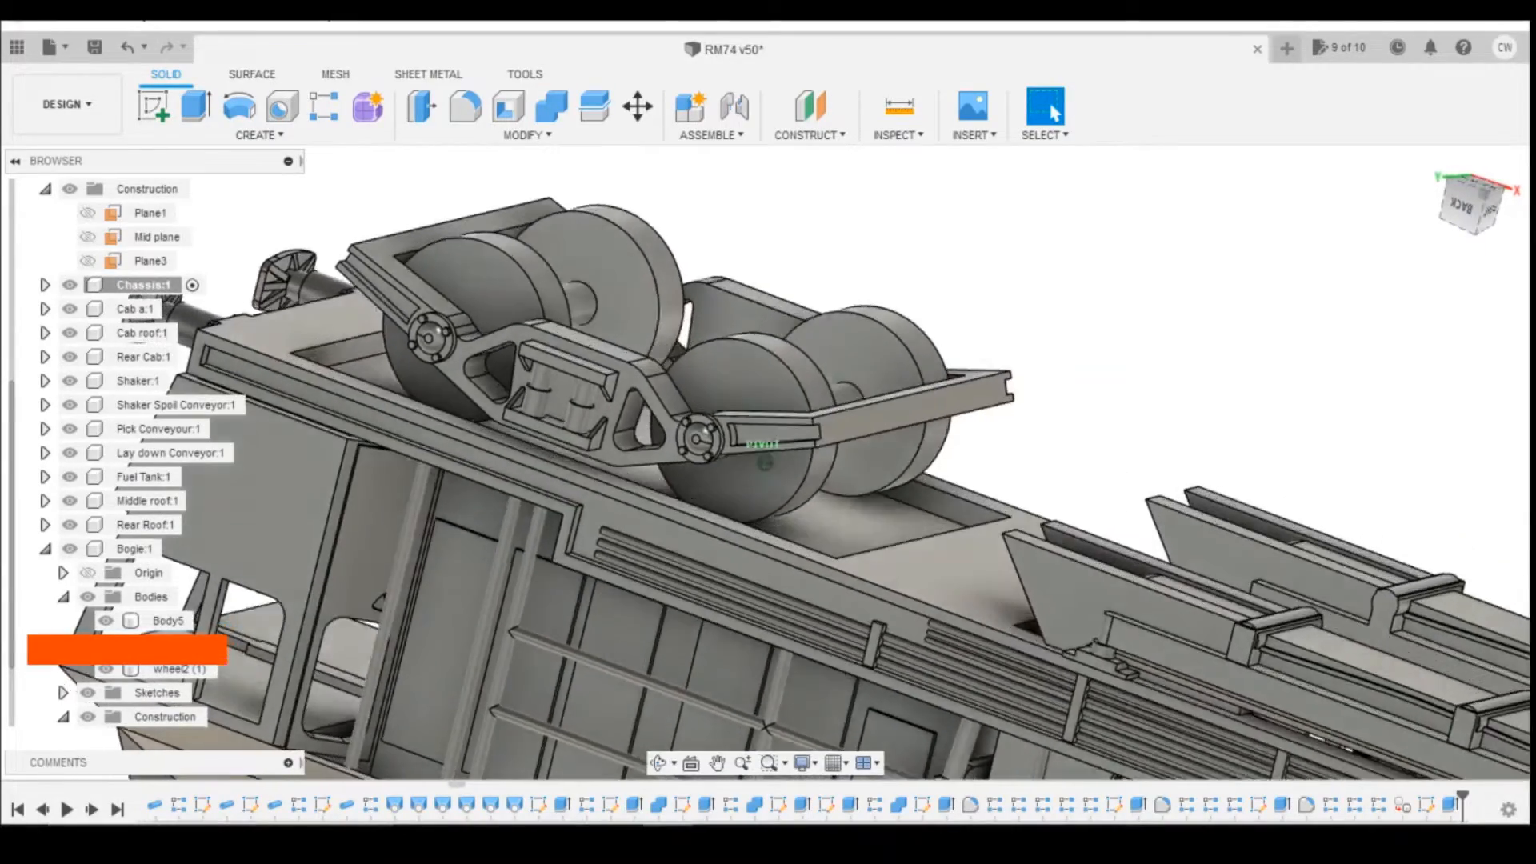
mouse_move(766, 463)
middle_mouse_down("shift")
mouse_move(766, 528)
mouse_move(765, 396)
mouse_move(780, 617)
mouse_move(768, 400)
middle_mouse_up("shift")
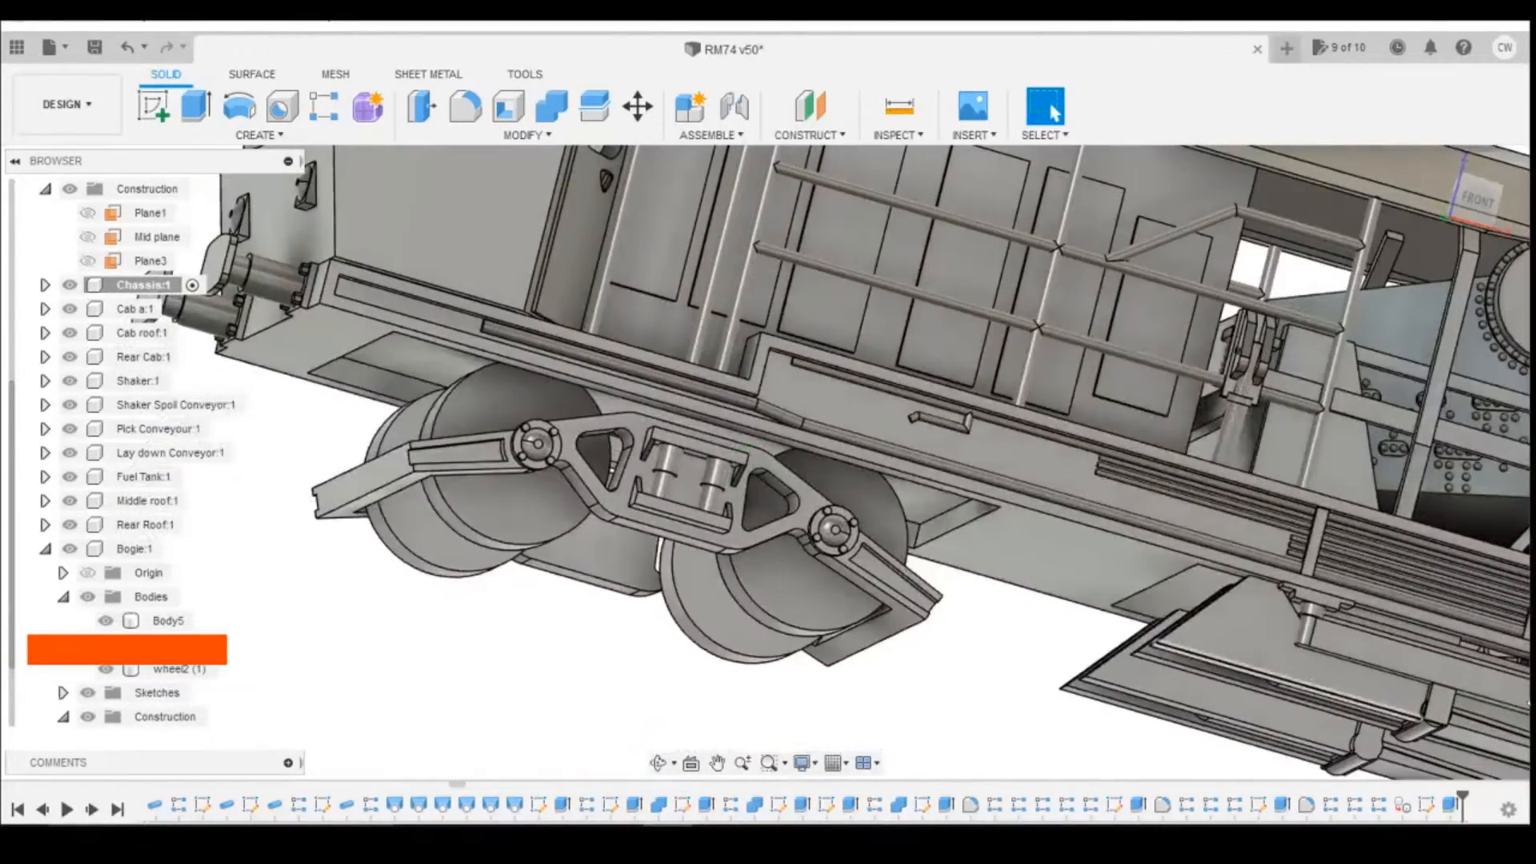
Step: Reopen the pocket's extrude cut and examine its depth relative to the bogie wheels and the chassis side details
right_click(1450, 804)
left_click(1448, 602)
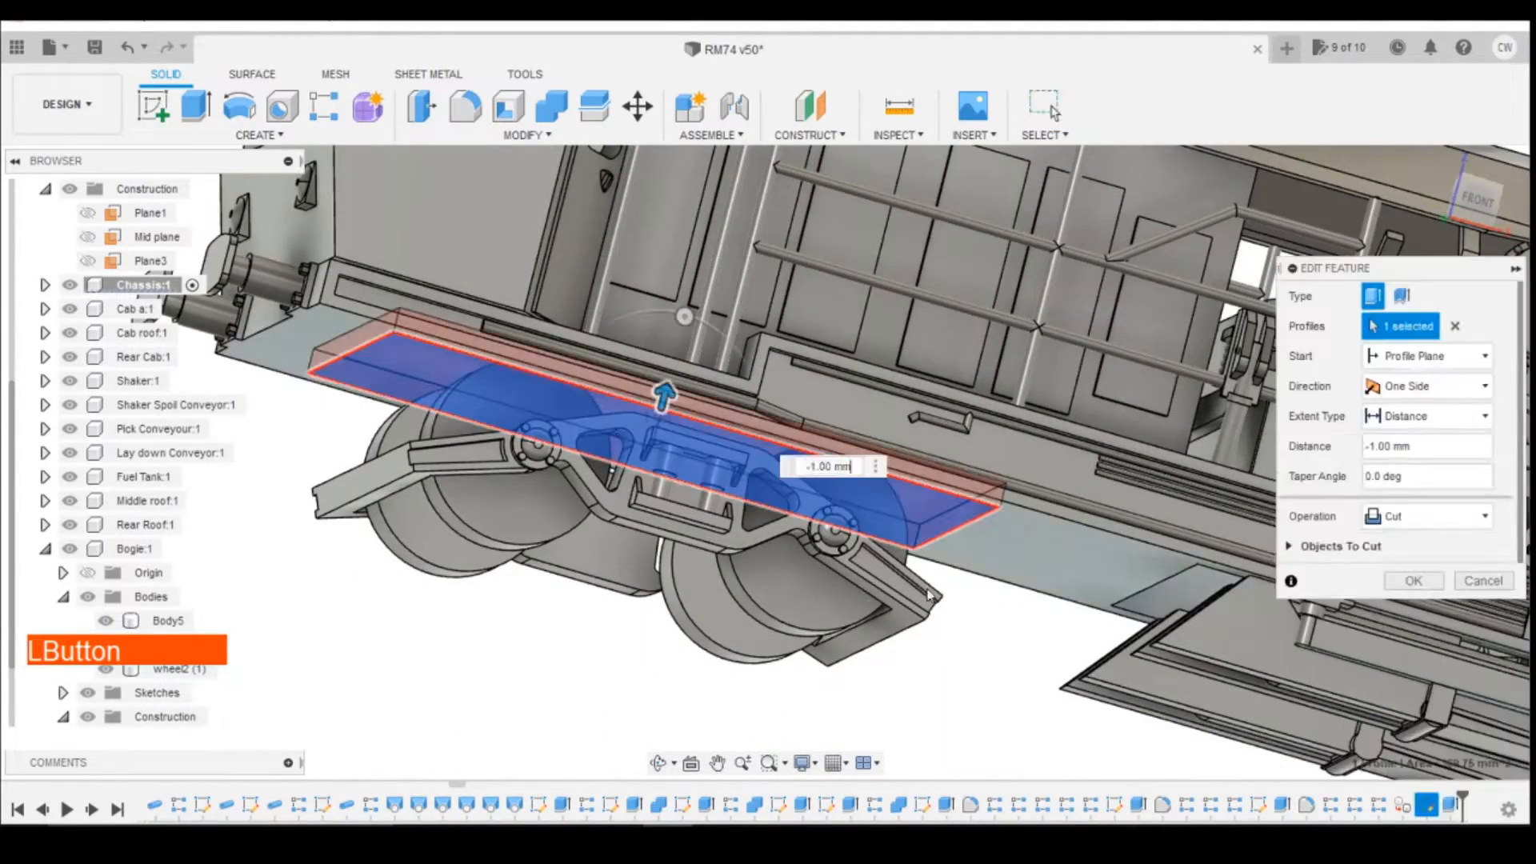
left_click(1479, 200)
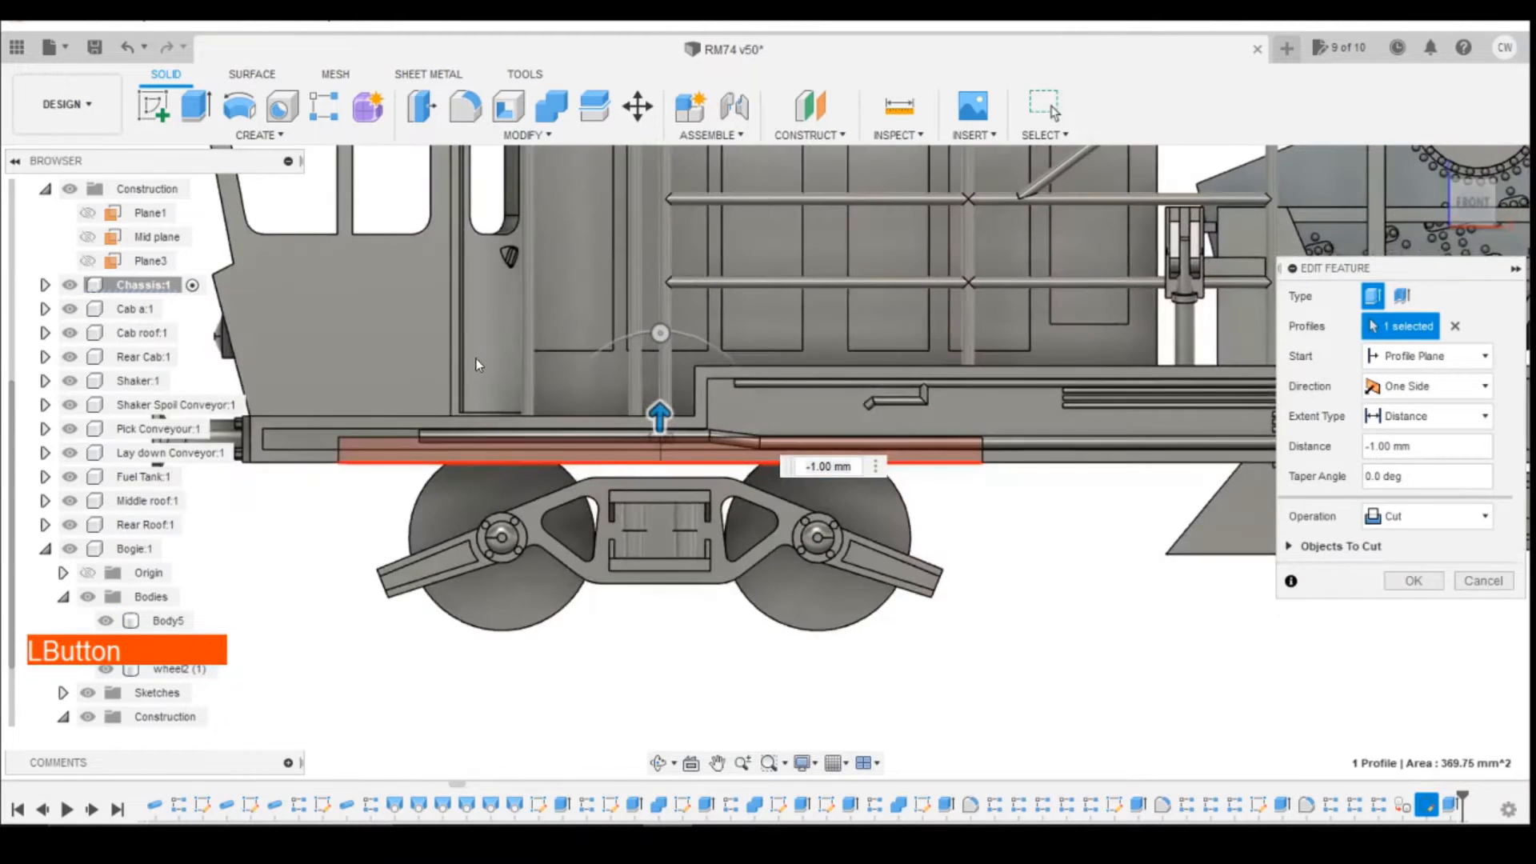
scroll(396, 443, "up", 3)
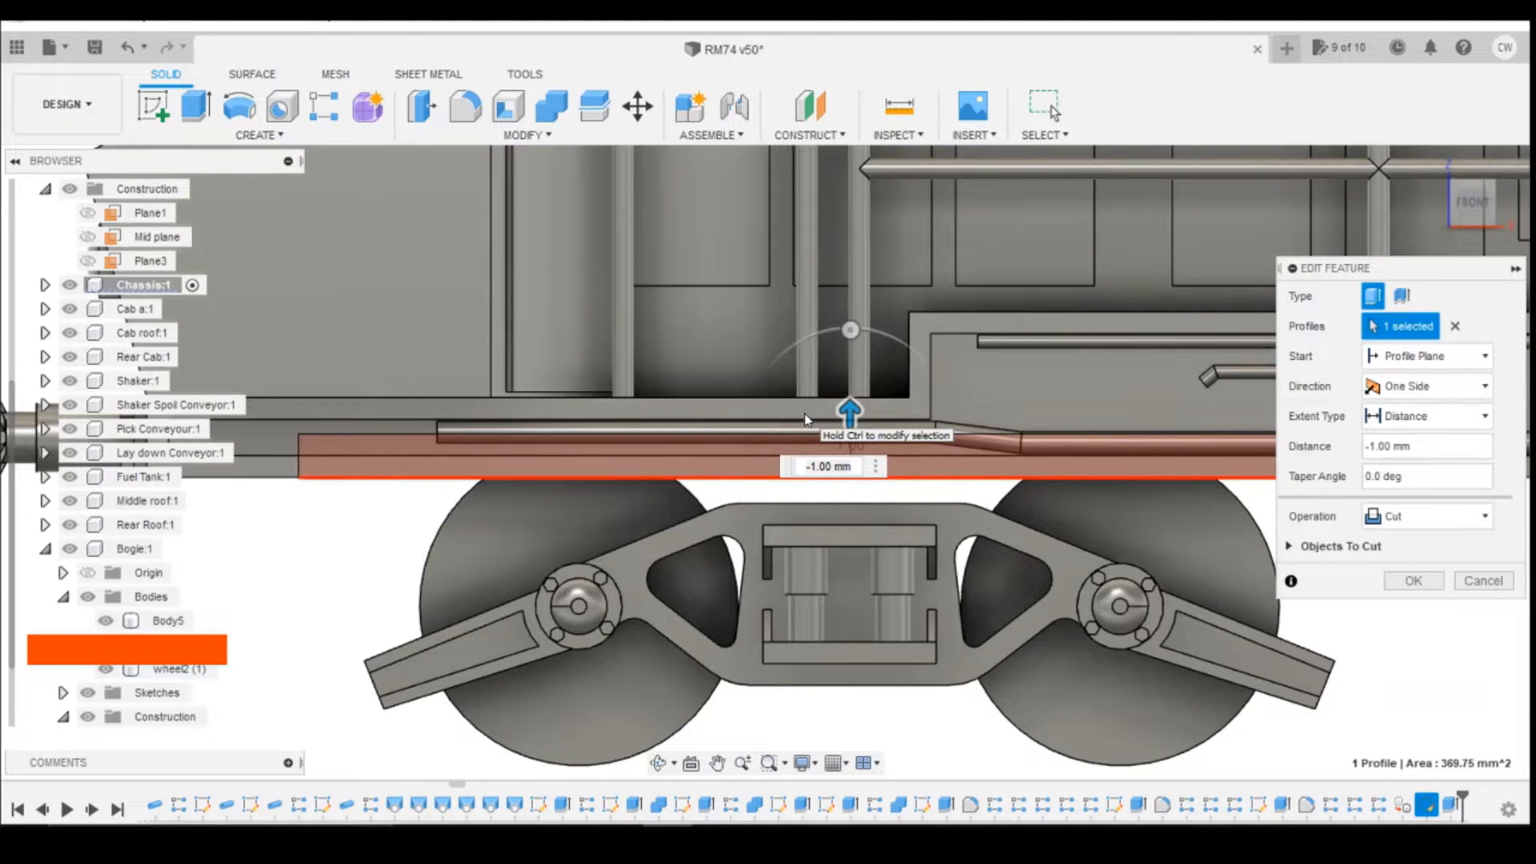
left_click(1407, 583)
left_click(1470, 222)
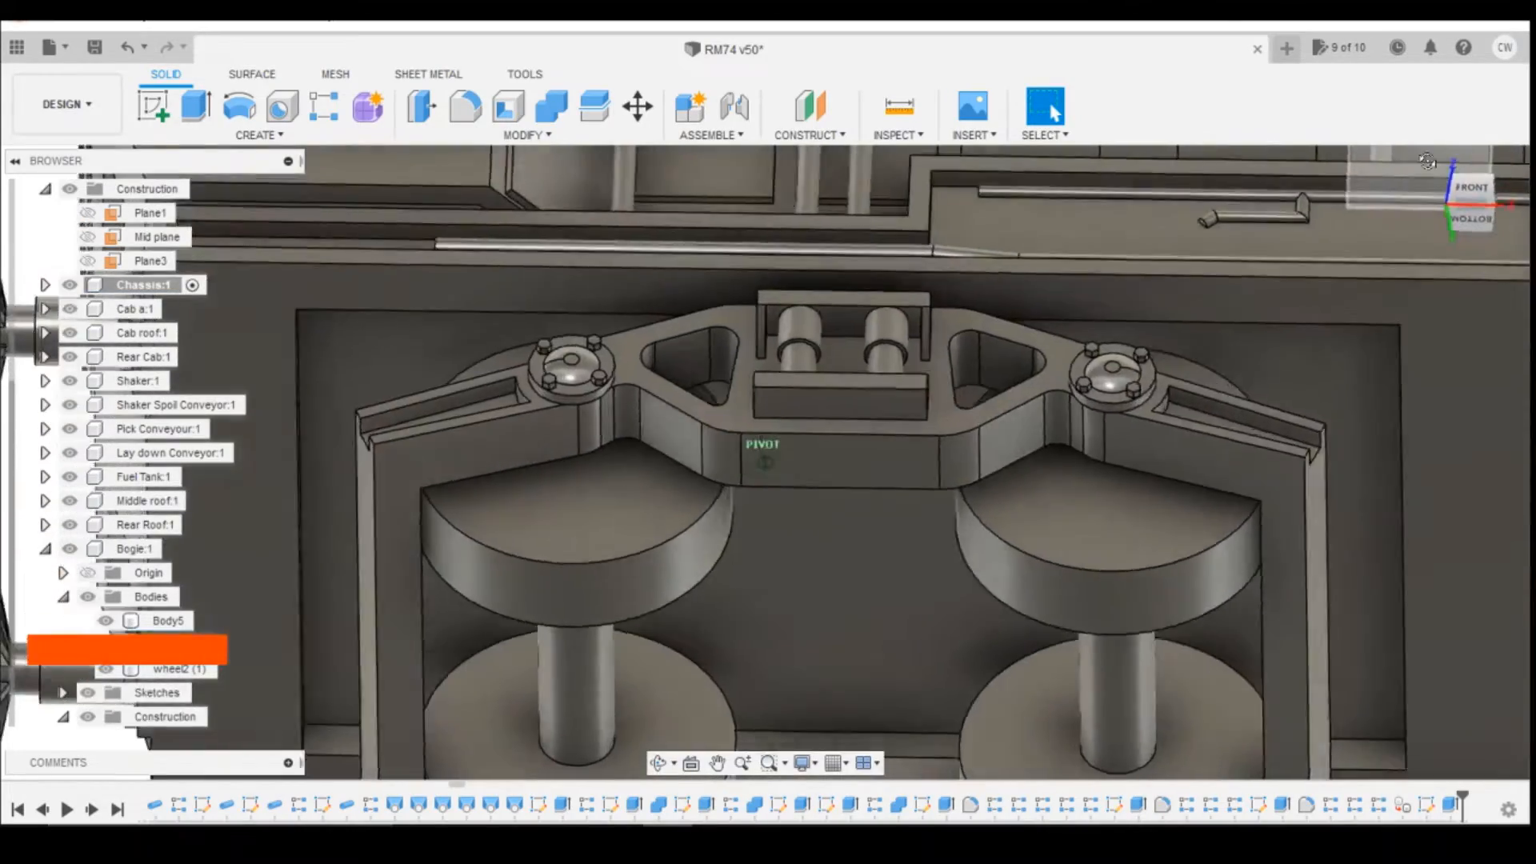
mouse_move(1428, 160)
left_mouse_down()
mouse_move(1360, 186)
mouse_move(1426, 177)
mouse_move(1445, 194)
left_mouse_up()
mouse_move(766, 462)
middle_mouse_down("shift")
mouse_move(765, 316)
mouse_move(766, 479)
mouse_move(766, 452)
mouse_move(847, 464)
mouse_move(830, 476)
mouse_move(783, 448)
middle_mouse_up("shift")
Step: Edit the pocket's extrude cut in the chassis underside to a depth of 1.3 mm
right_click(1450, 807)
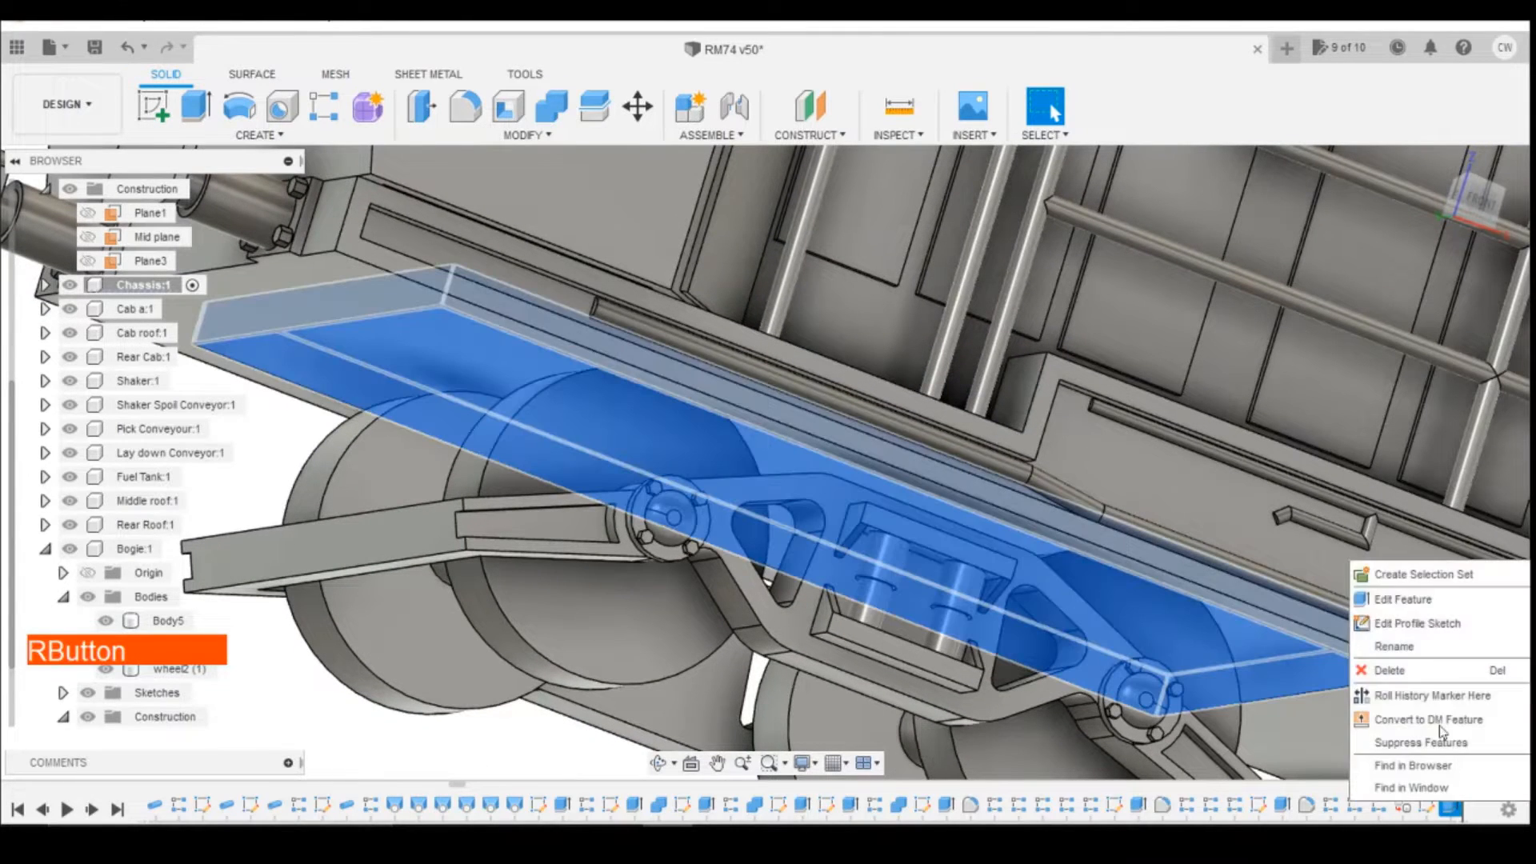
left_click(1444, 605)
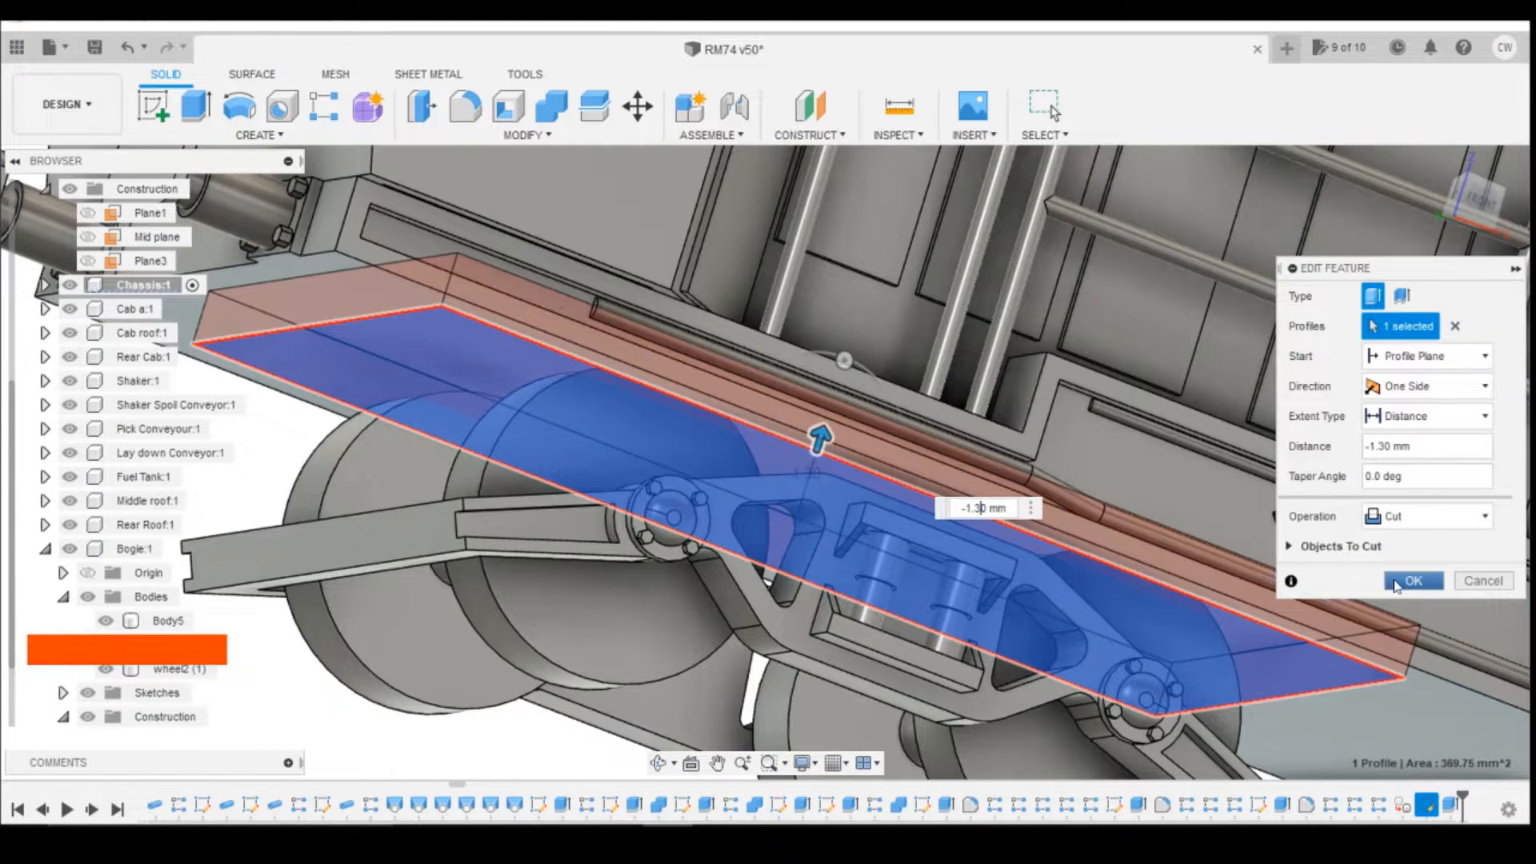
left_click(1476, 209)
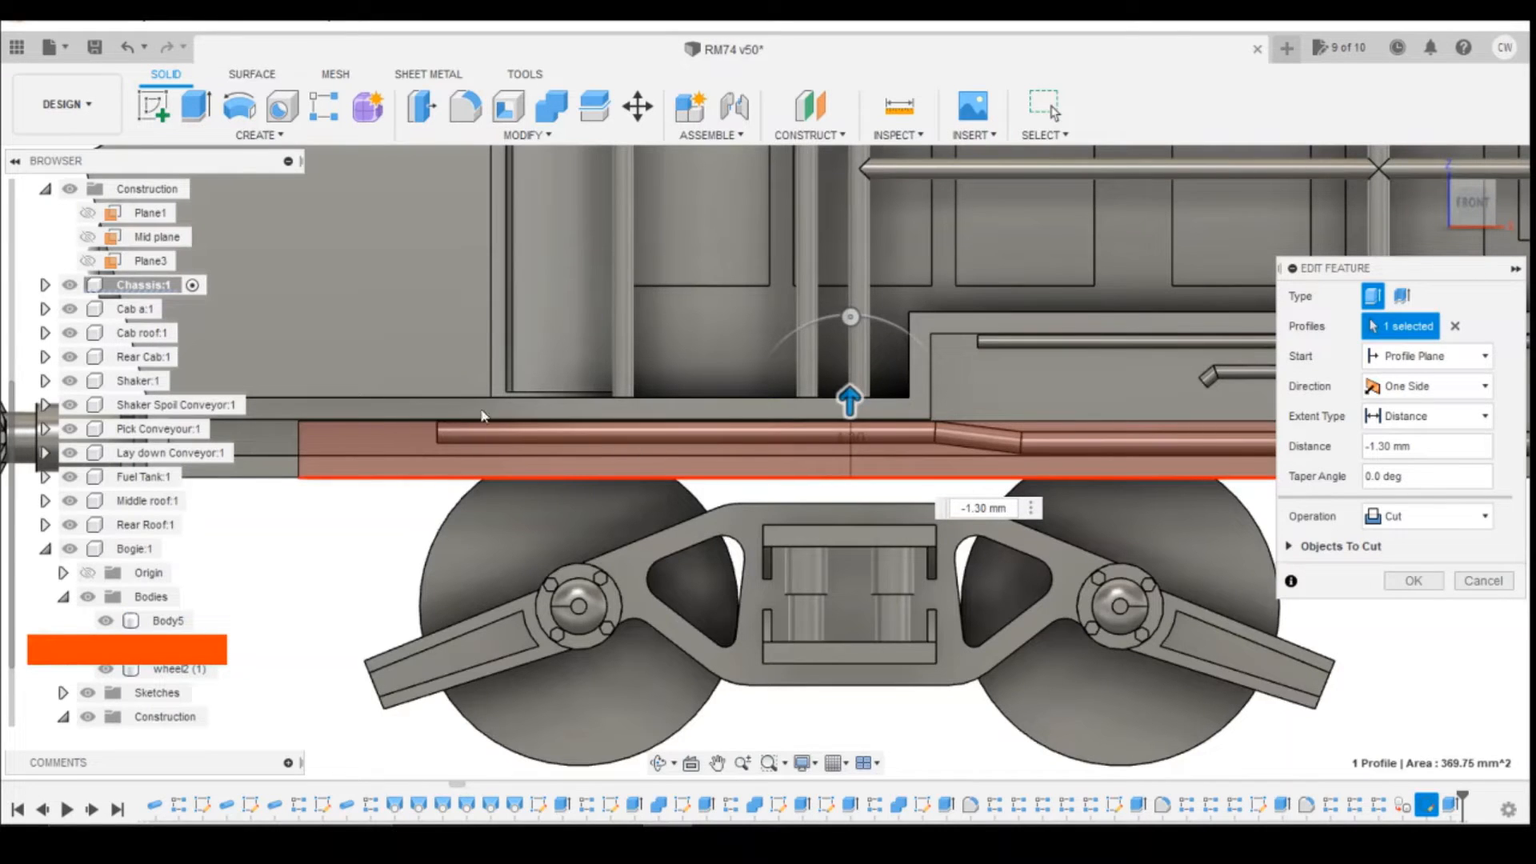
mouse_move(1477, 213)
left_mouse_down()
mouse_move(1482, 160)
mouse_move(1502, 197)
mouse_move(1480, 219)
left_mouse_up()
left_click(1406, 583)
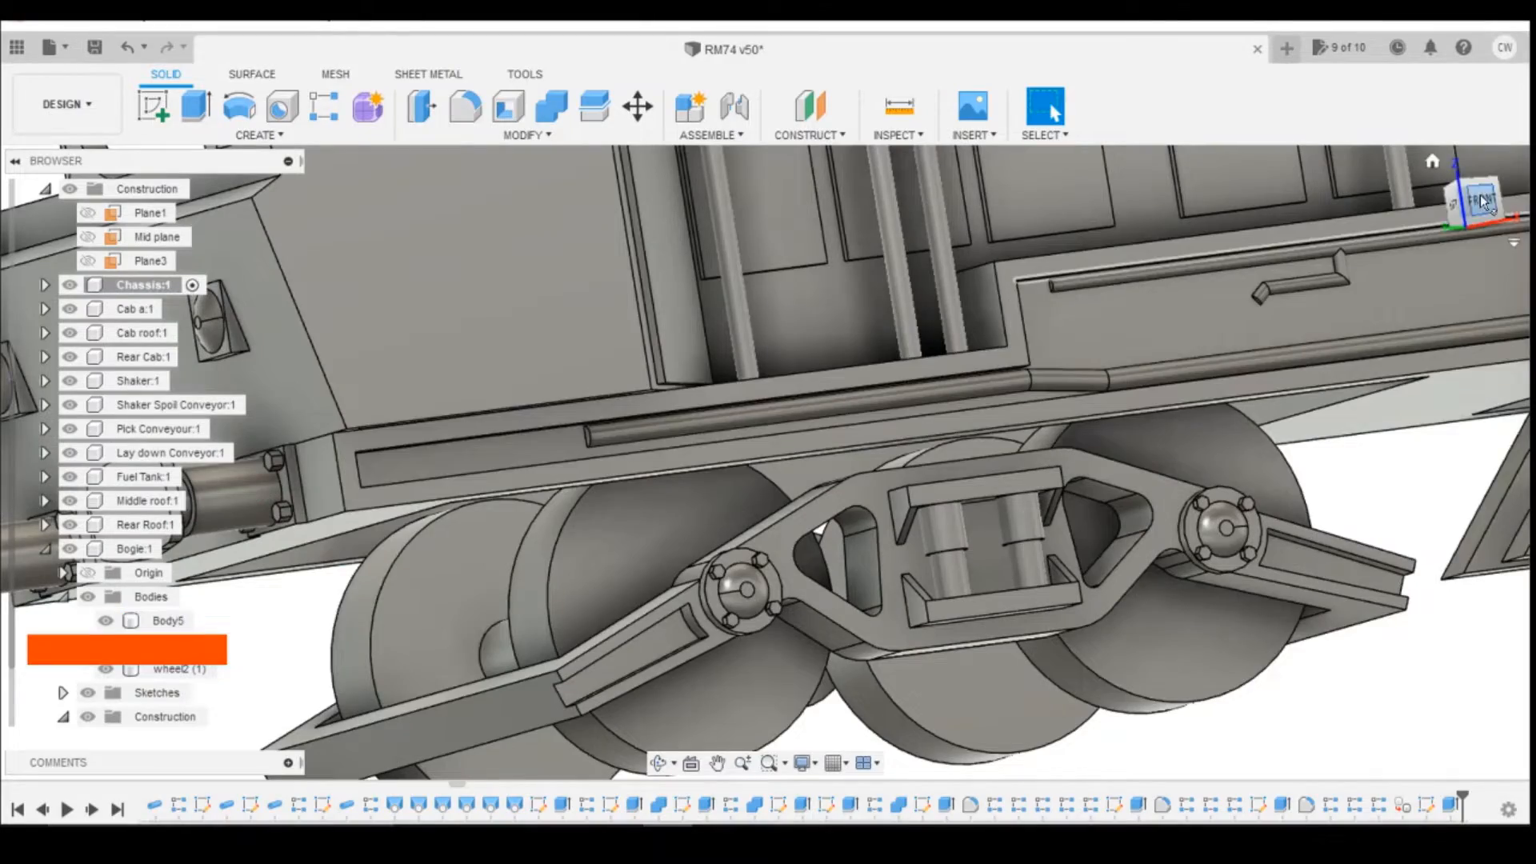
Step: Start a sketch on the floor of the chassis pocket and project the two central inner edges of the bogie frame
mouse_move(1466, 218)
left_mouse_down()
mouse_move(1447, 206)
mouse_move(1471, 181)
left_mouse_up()
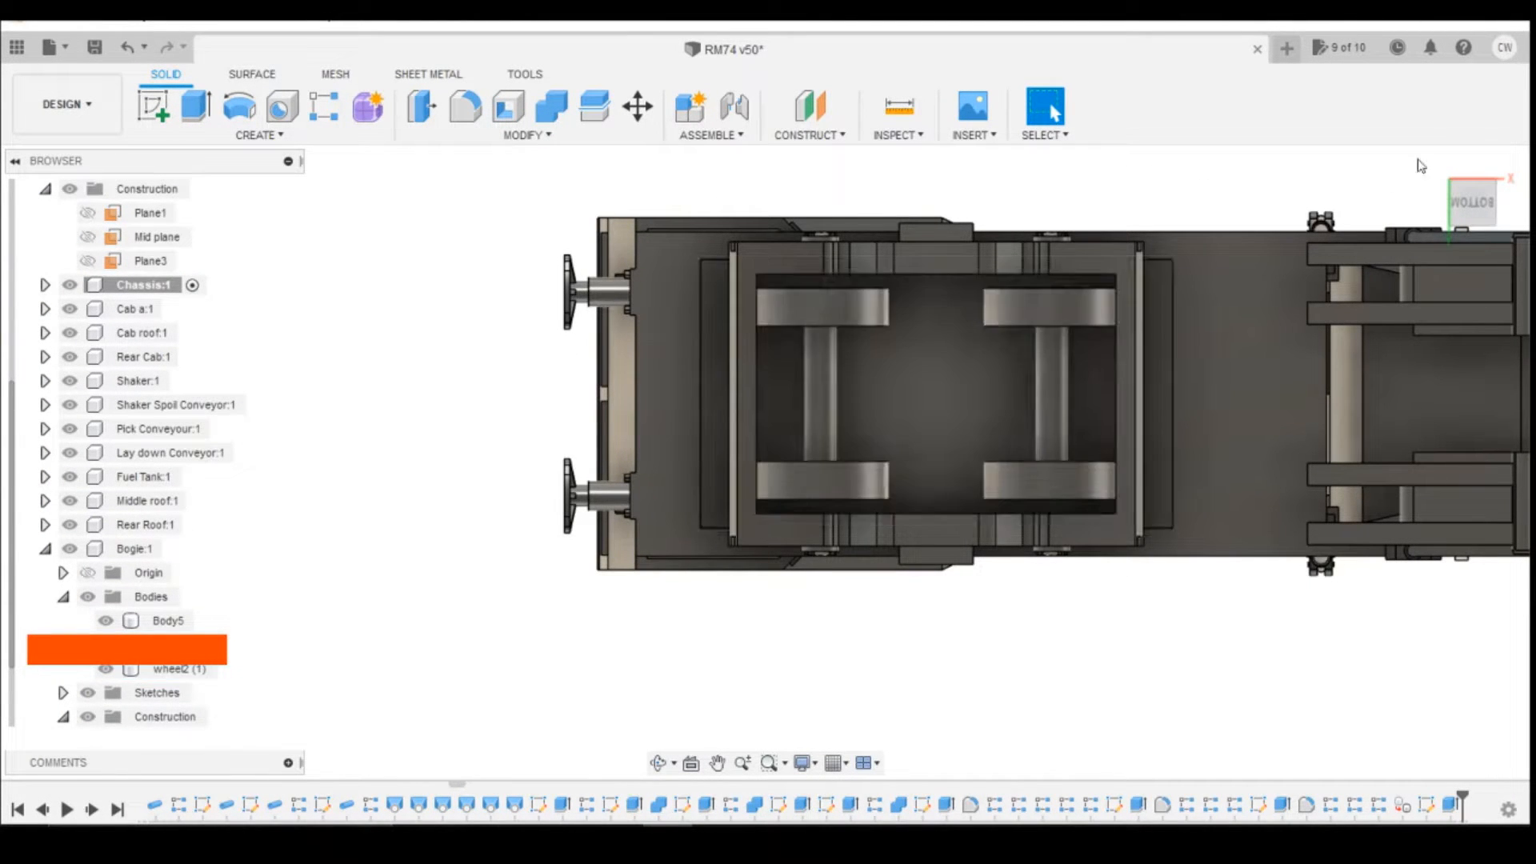
left_click(1479, 201)
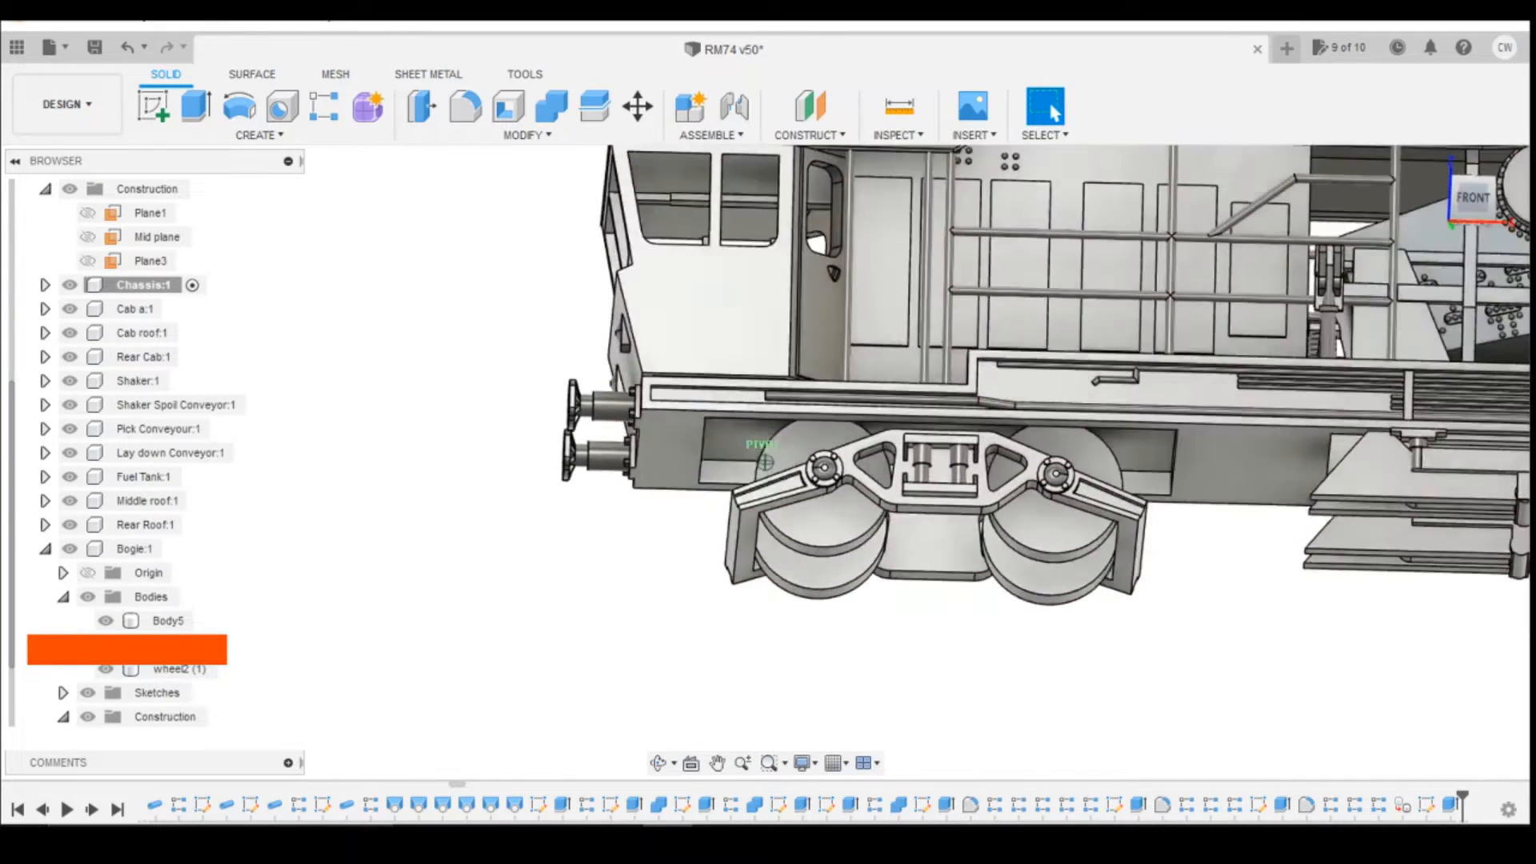
mouse_move(1478, 258)
left_mouse_down()
mouse_move(1479, 175)
mouse_move(1479, 242)
mouse_move(1471, 196)
mouse_move(1447, 221)
left_mouse_up()
left_click(1451, 212)
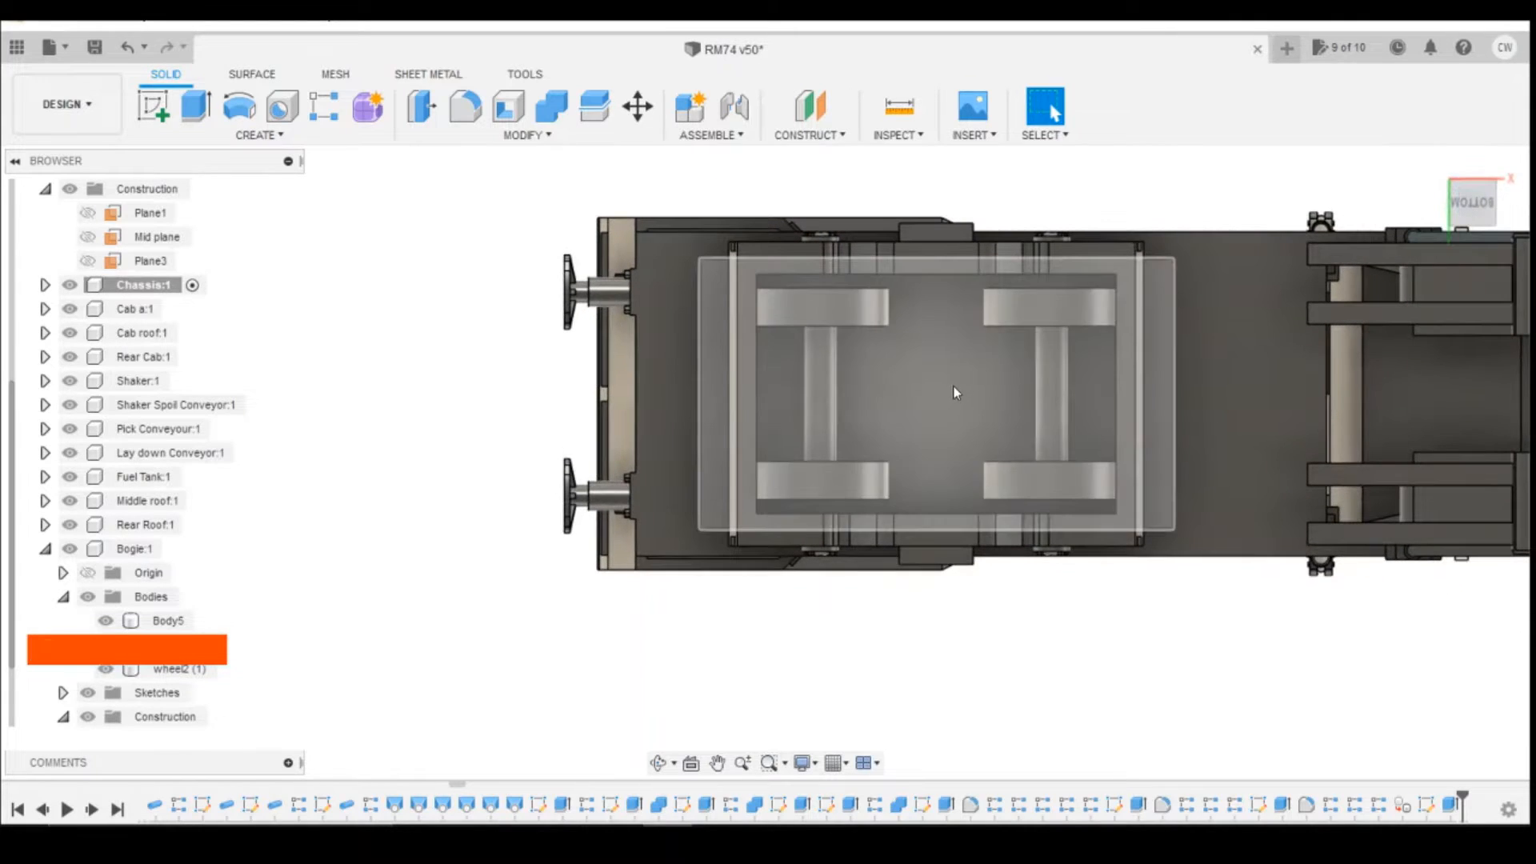
left_click(954, 386)
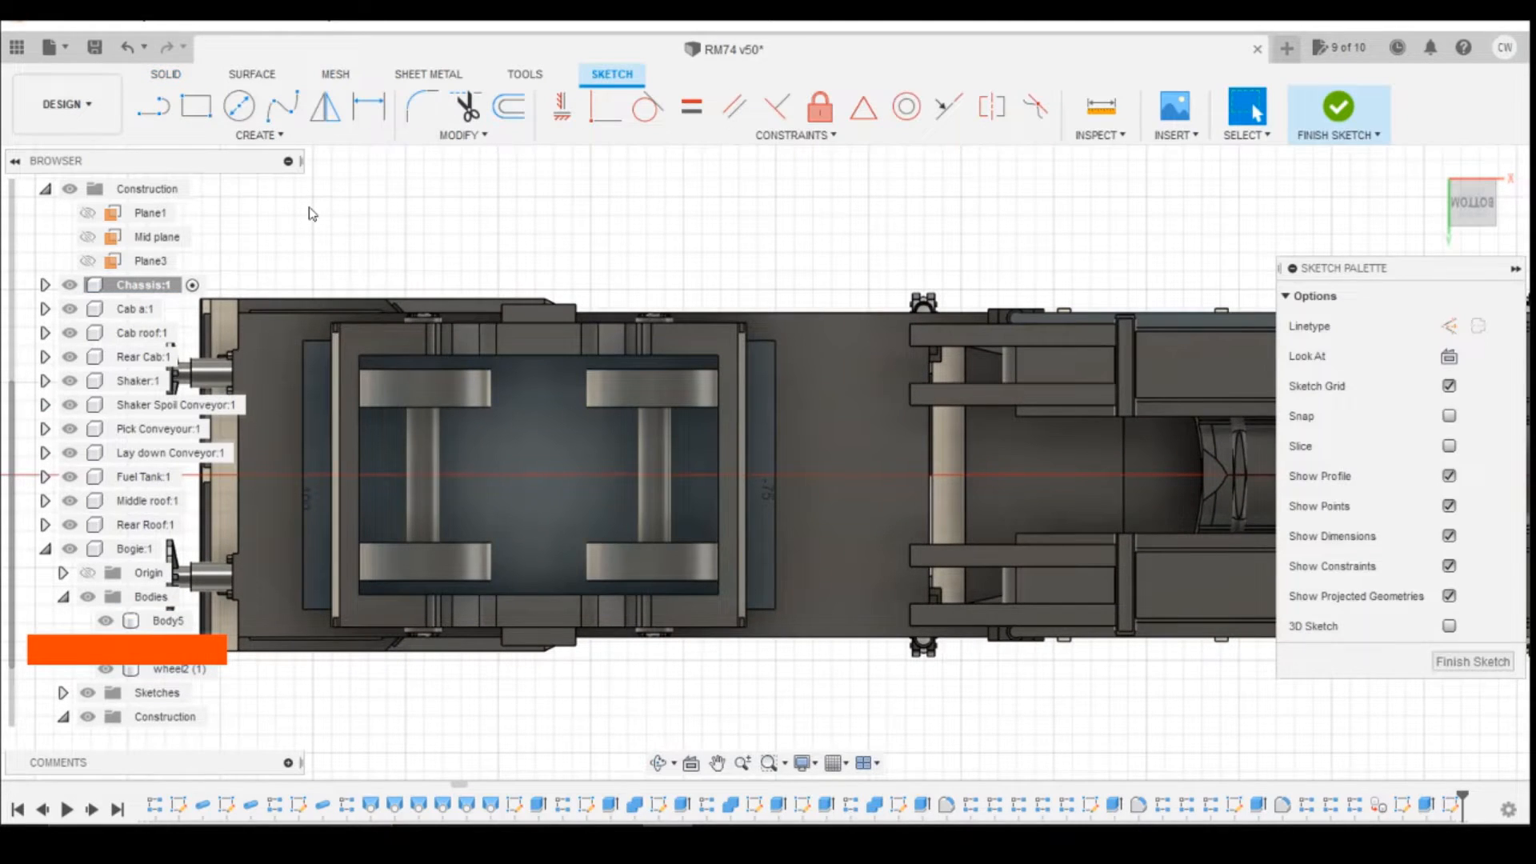
key("p")
left_click(539, 353)
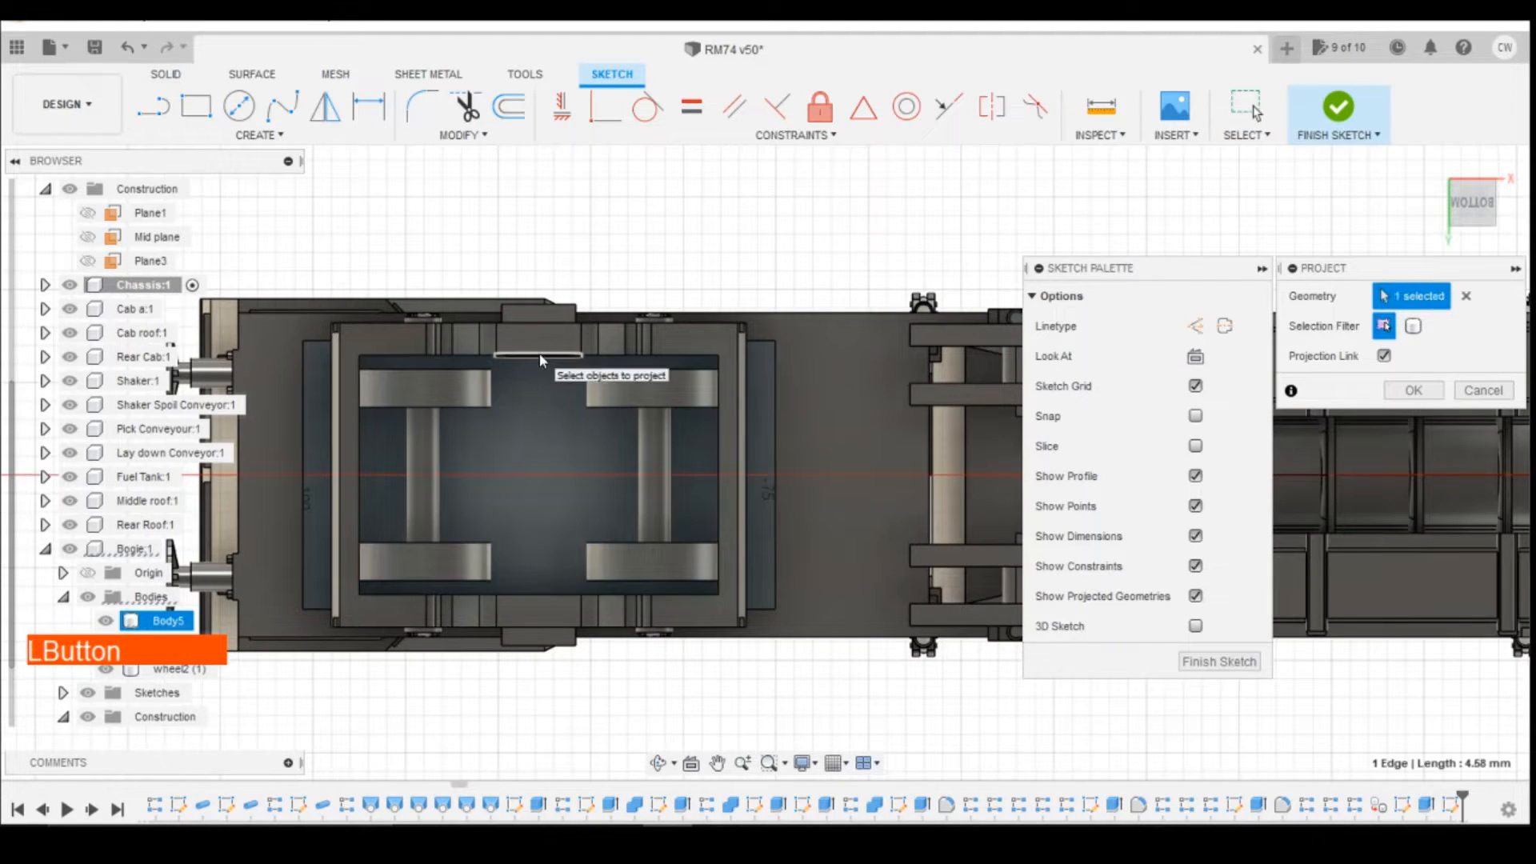
left_click(541, 593)
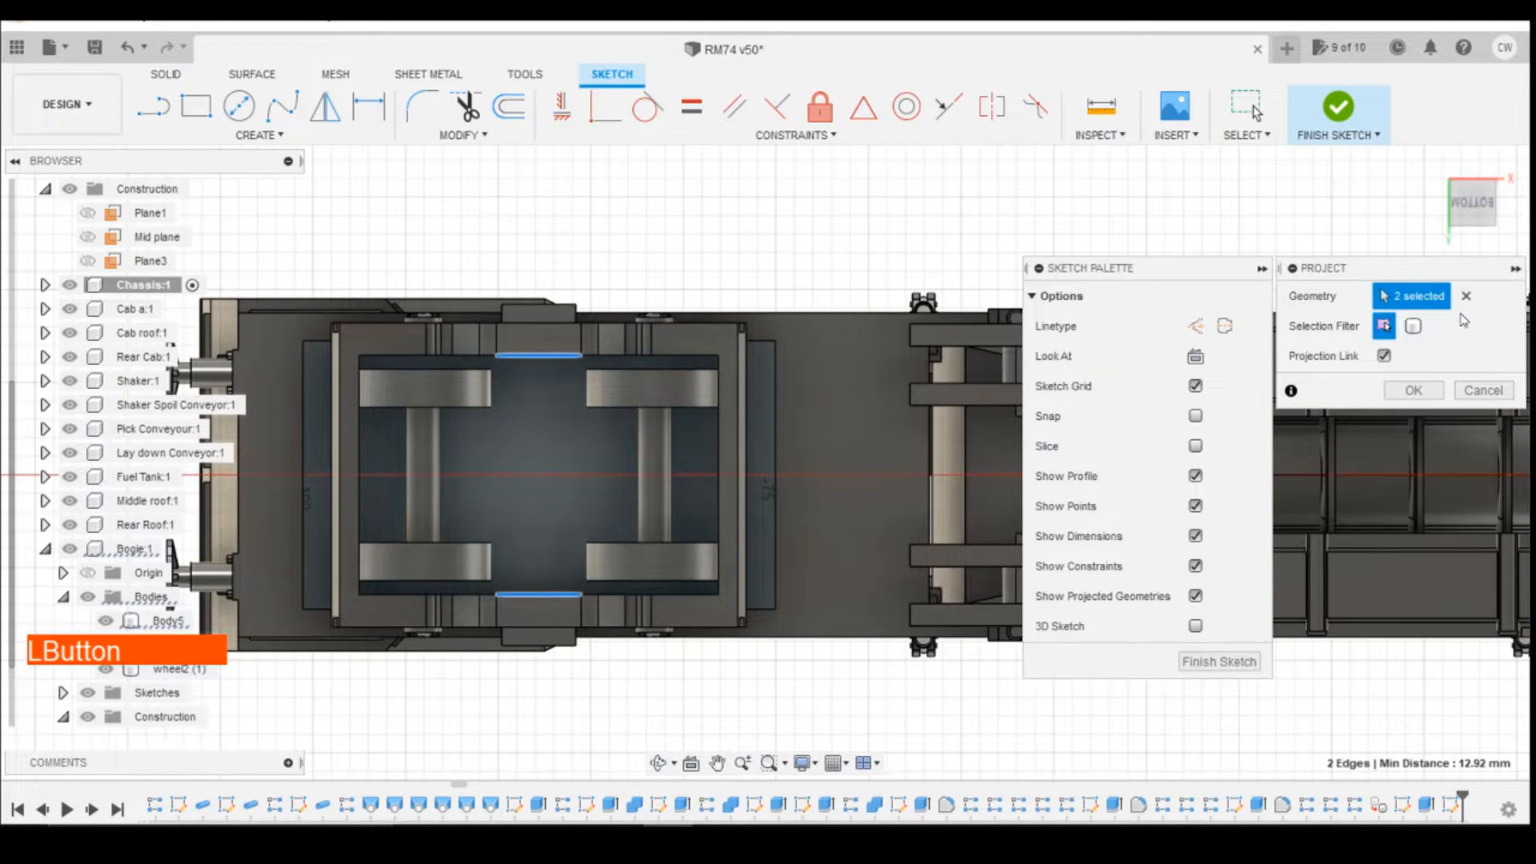
left_click(1412, 391)
Step: Draw a line joining the midpoints of the two projected bogie edges and make it a construction line
scroll(556, 447, "up", 5)
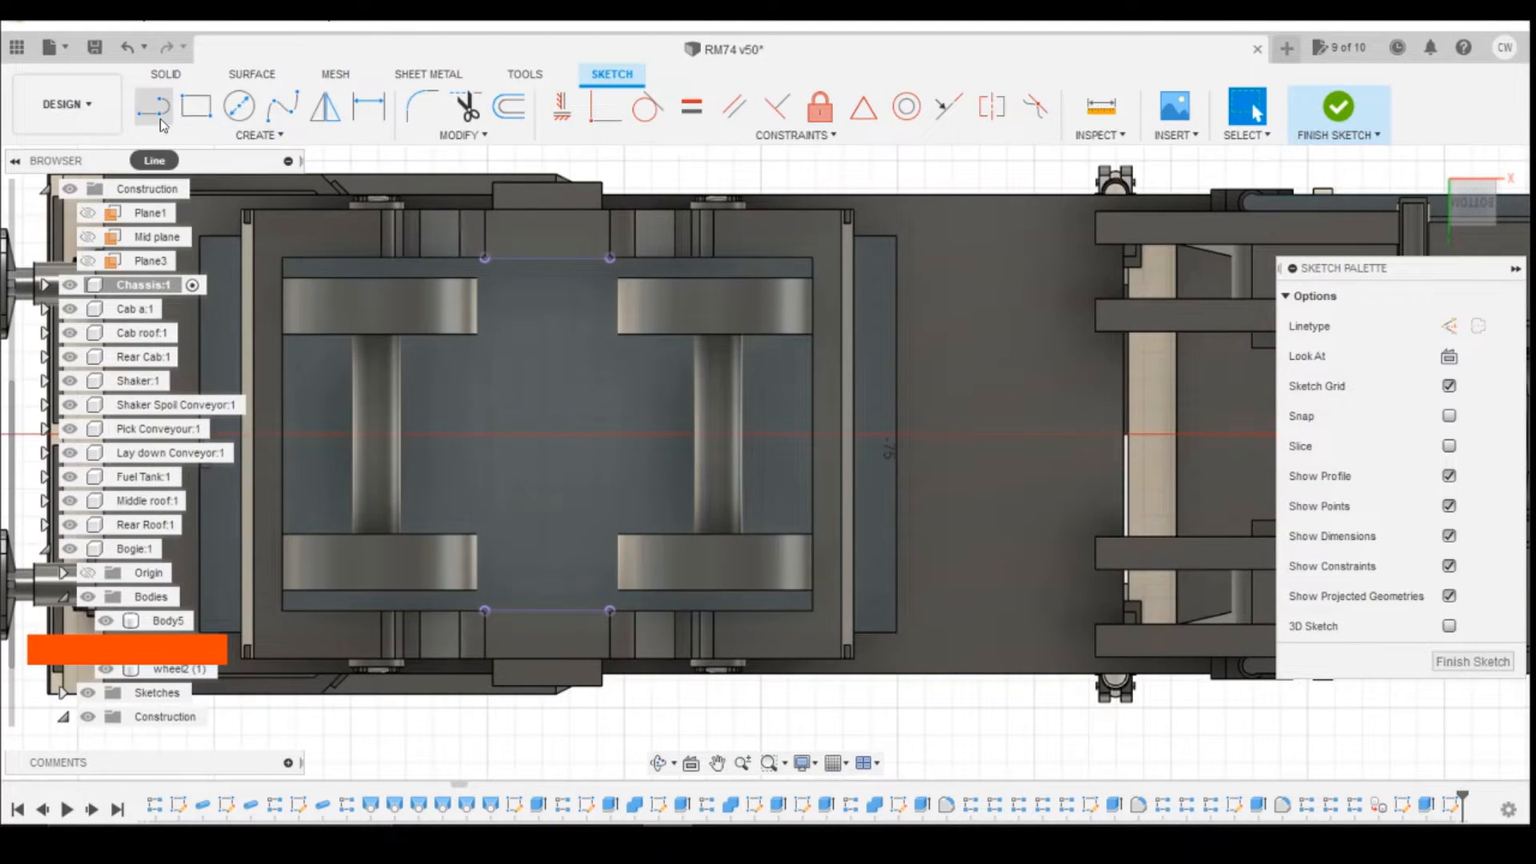
left_click(548, 260)
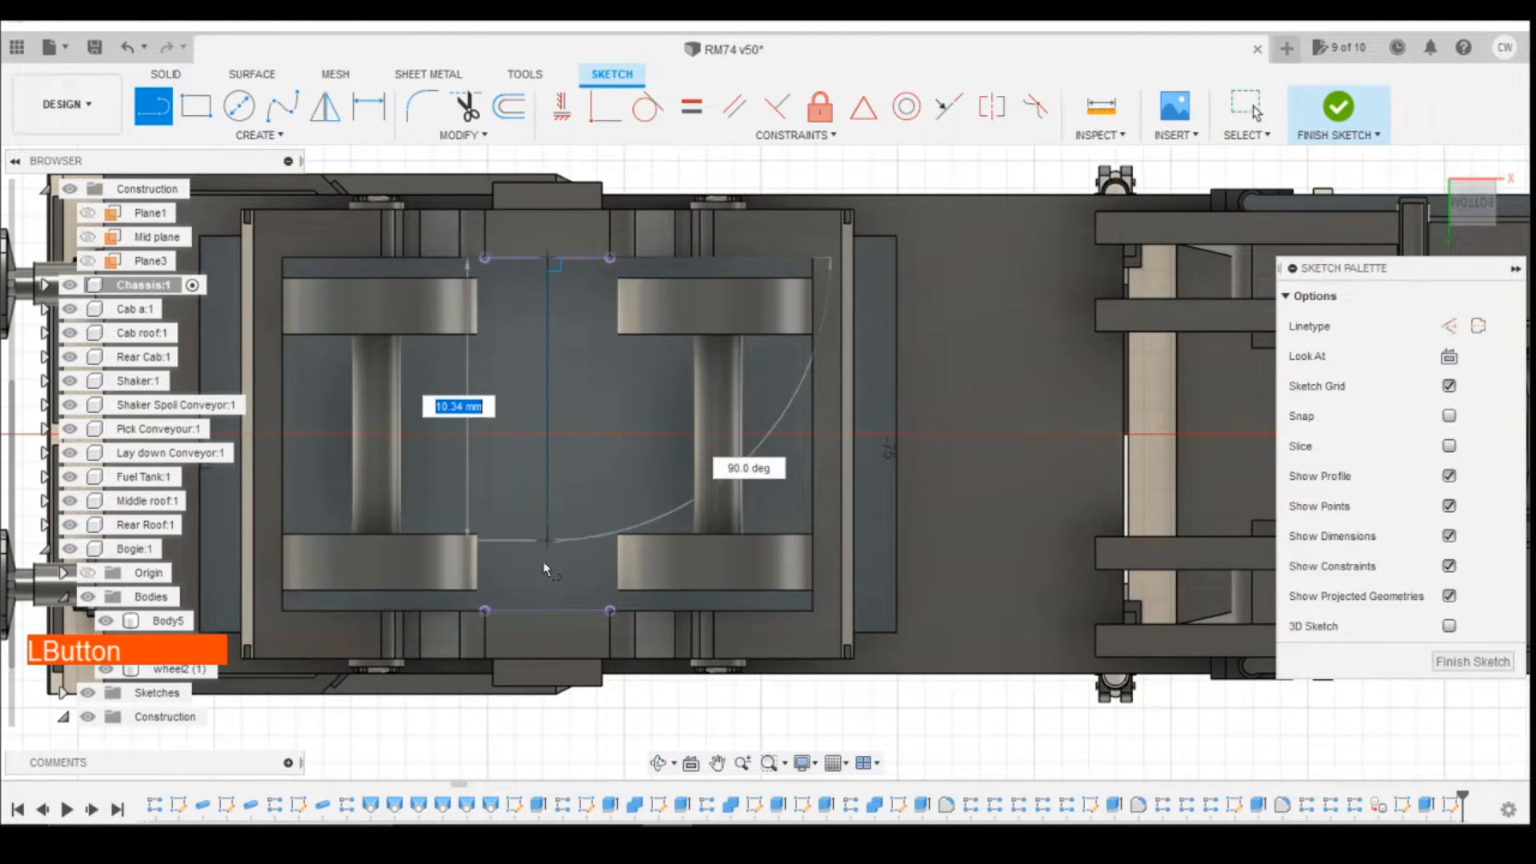
double_click(547, 611)
key("Escape")
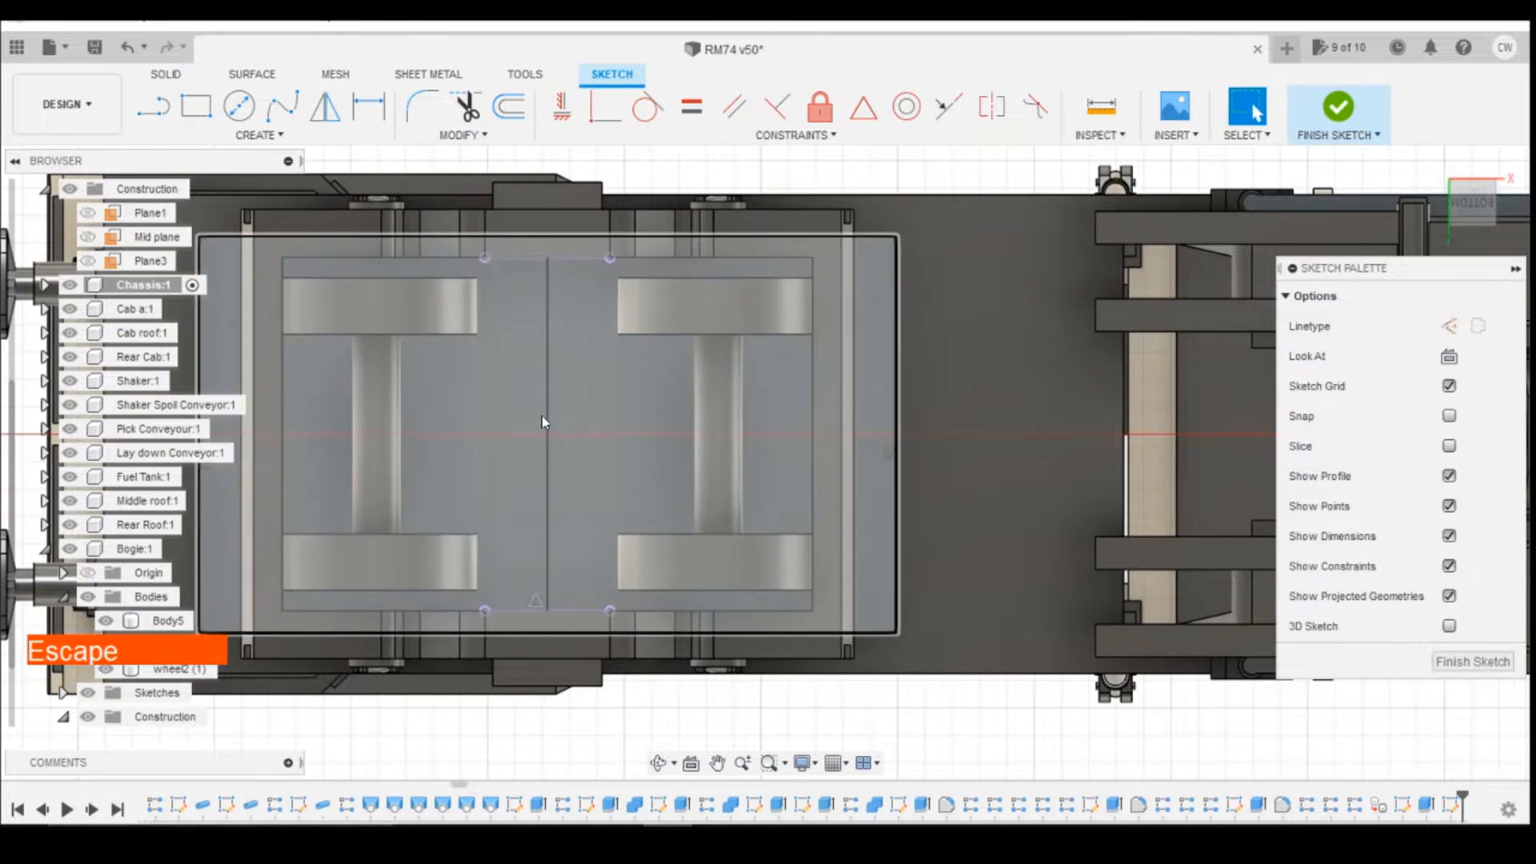
left_click(548, 416)
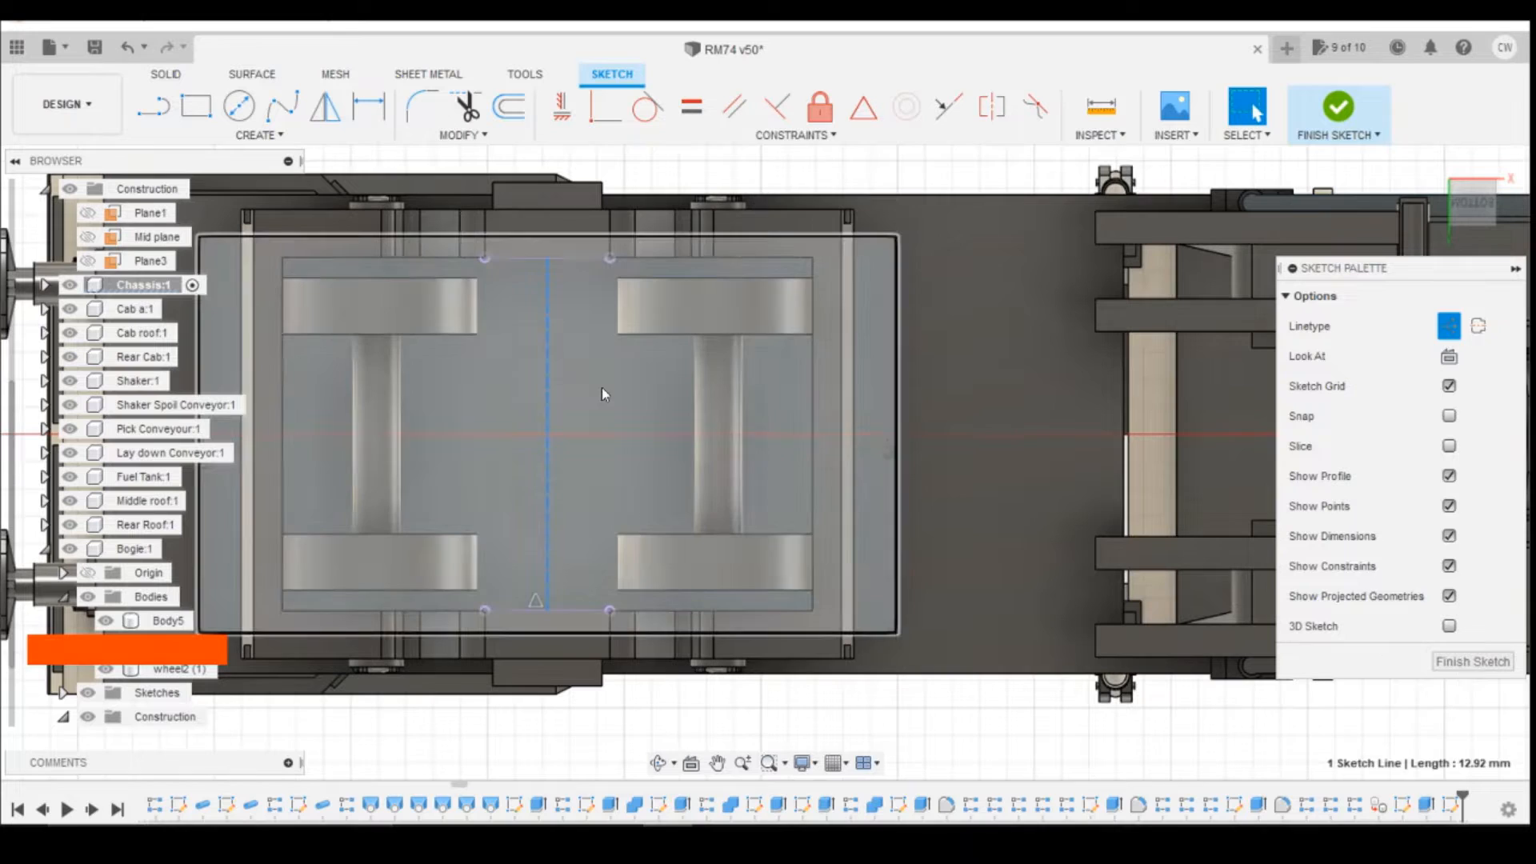
left_click(604, 440)
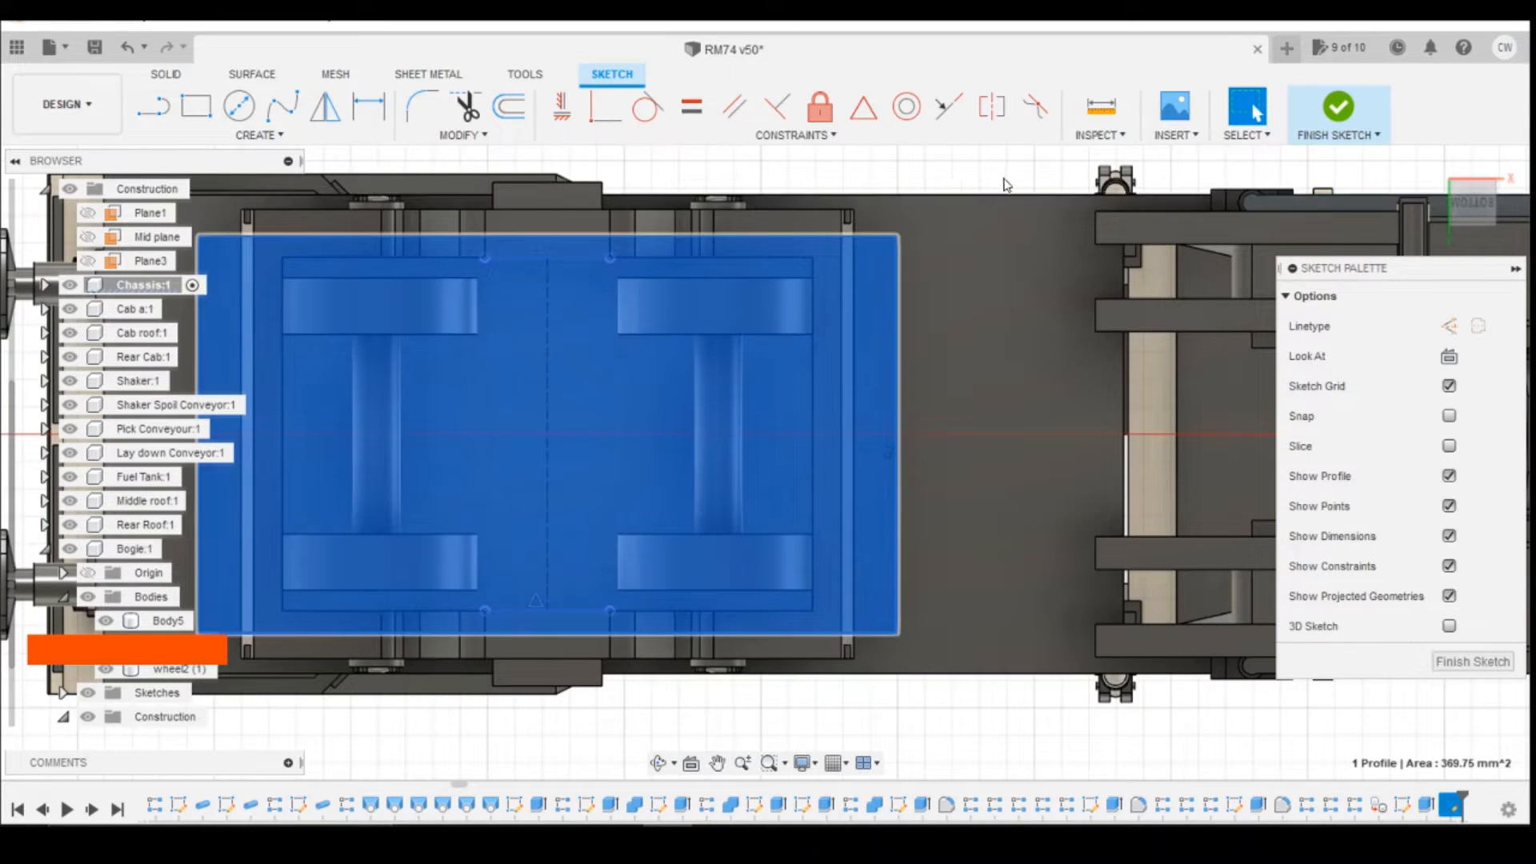
Step: Draw a 7 mm diameter circle centred on the midpoint of the construction line
left_click(1003, 177)
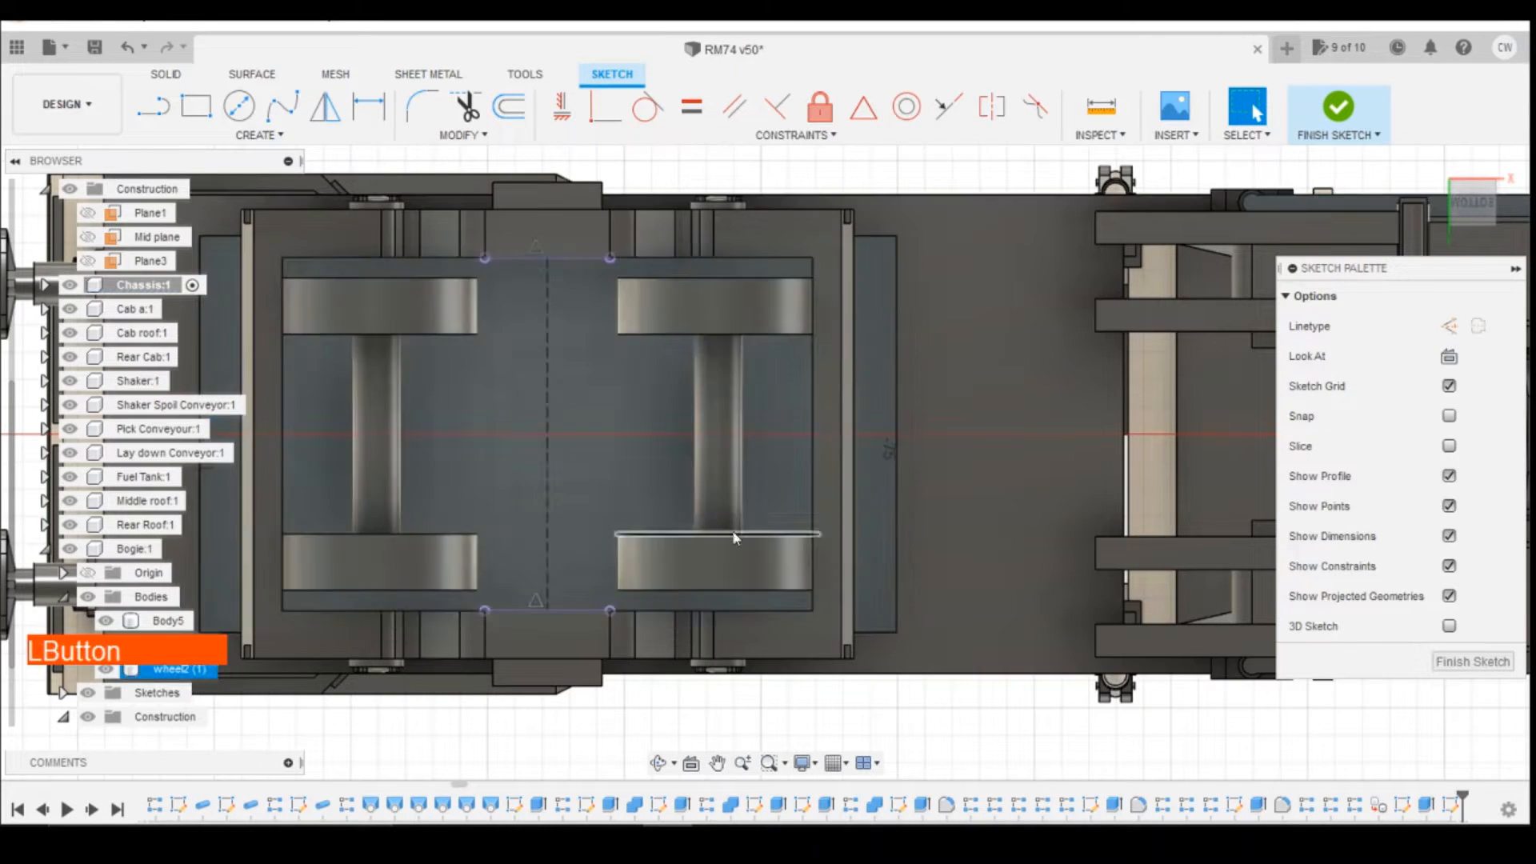
left_click(238, 105)
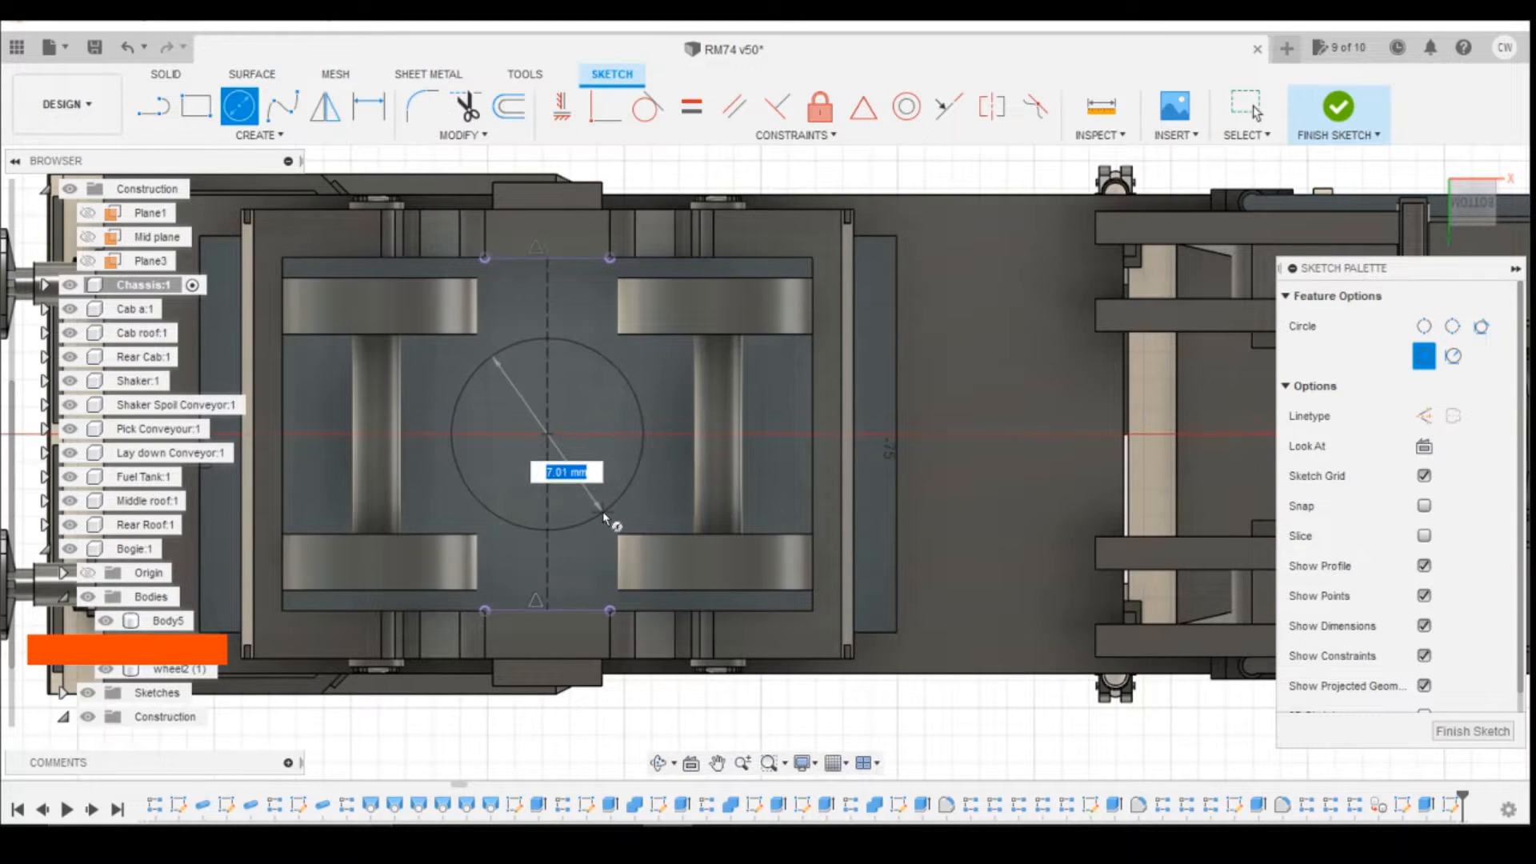
type("7")
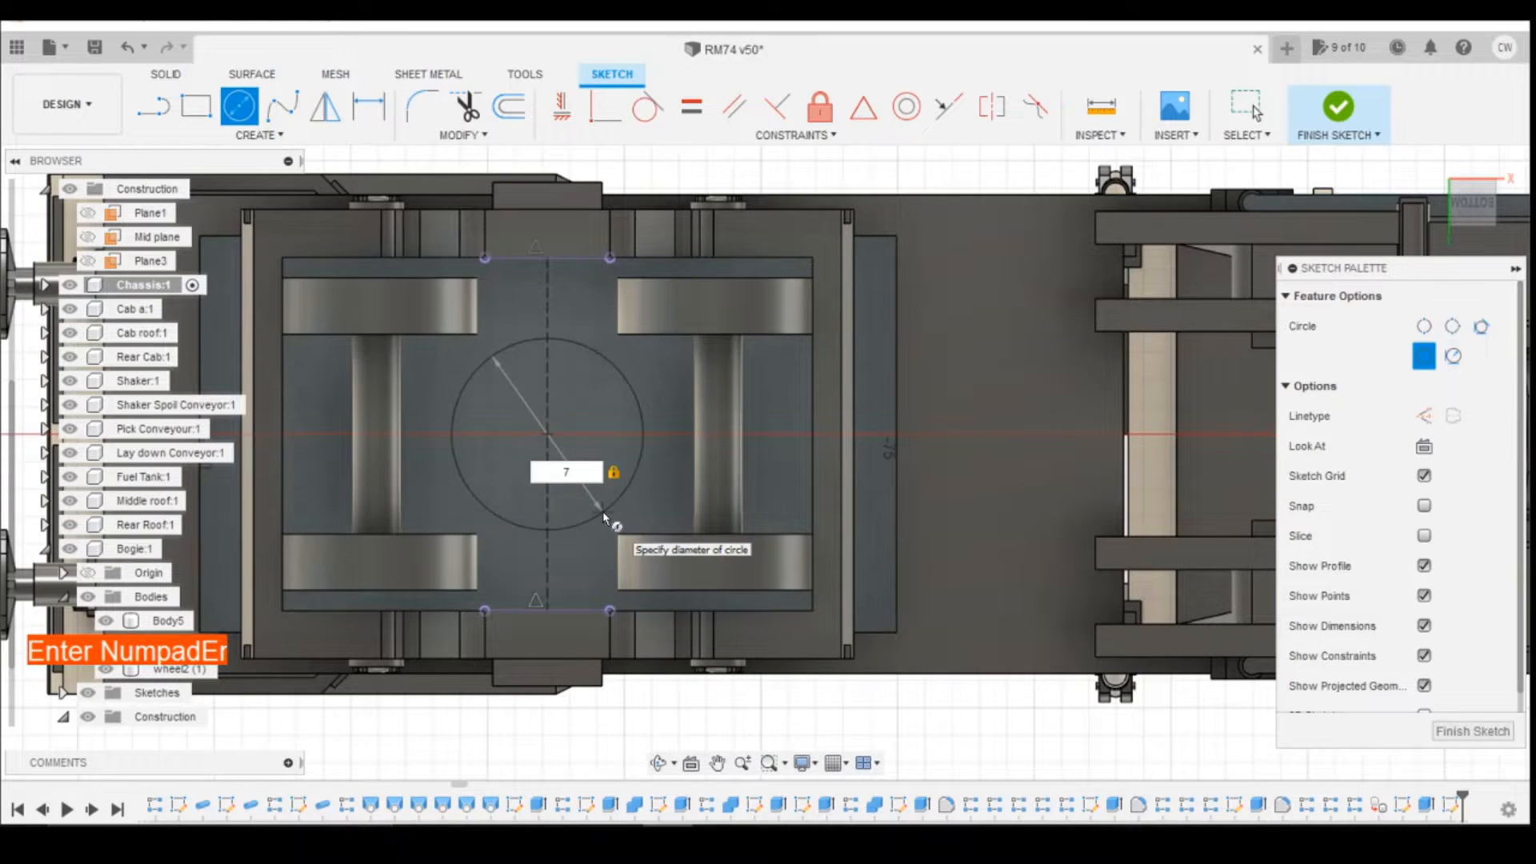
key("Return")
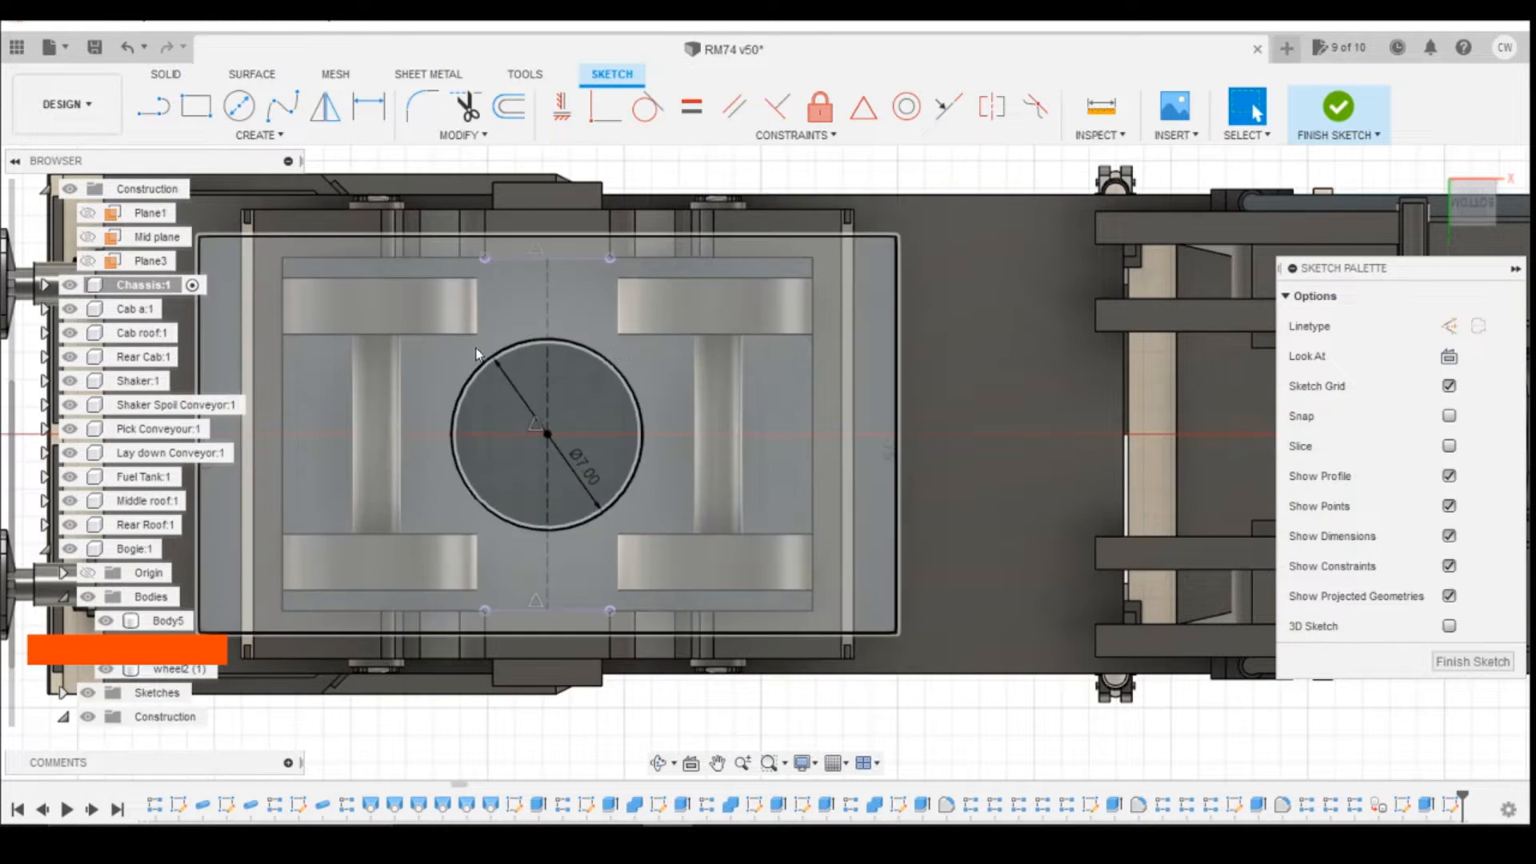
Step: Extrude the 7 mm circle 2 mm down from the pocket floor towards the bogie as a new body
right_click(592, 381)
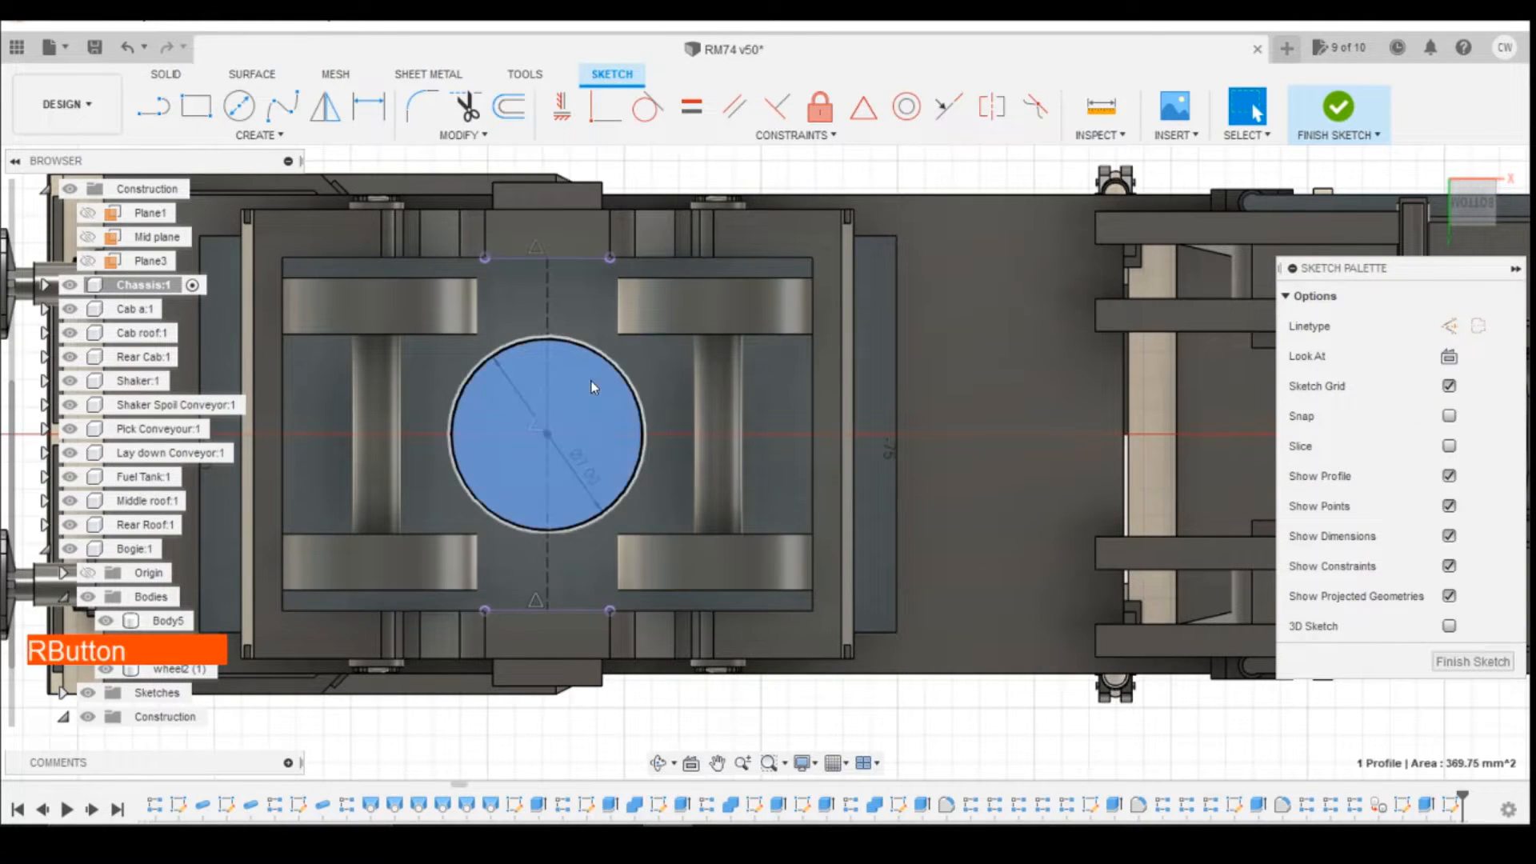
left_click(585, 475)
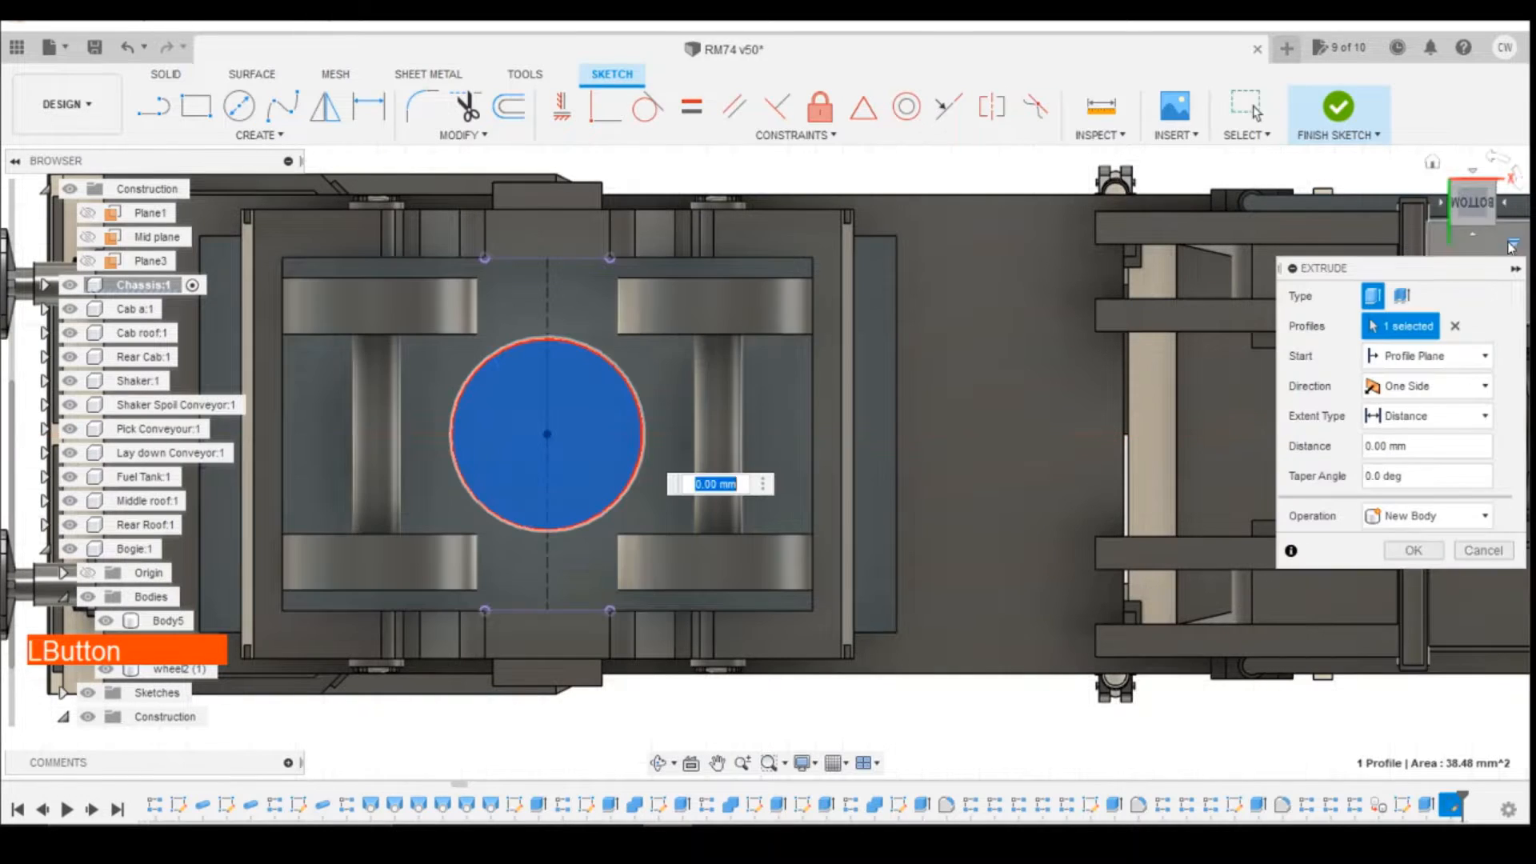
mouse_move(1475, 206)
left_mouse_down()
mouse_move(1485, 359)
mouse_move(1483, 347)
left_mouse_up()
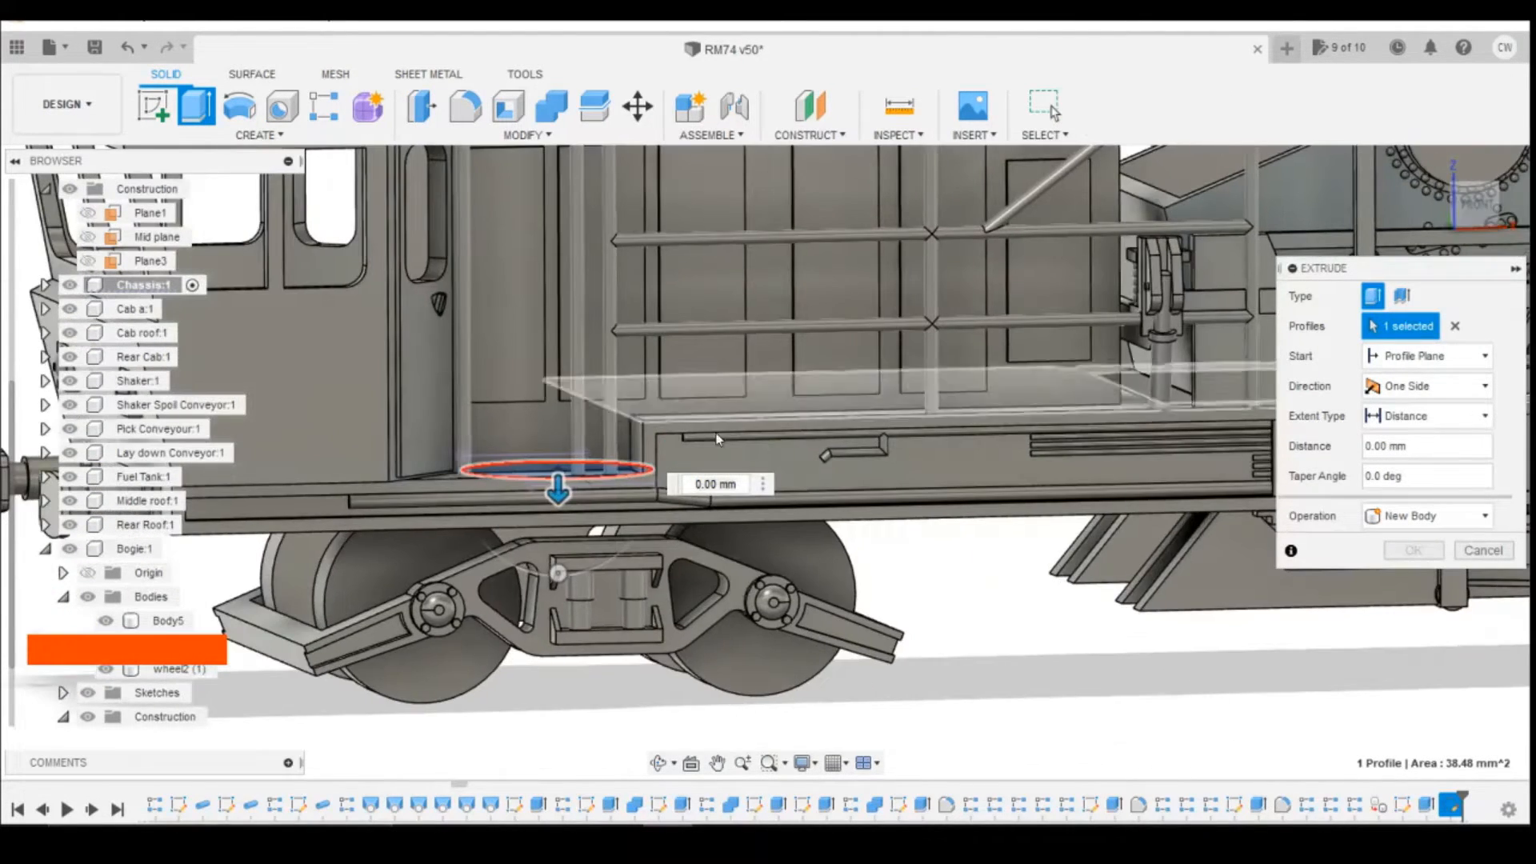
scroll(603, 542, "up", 5)
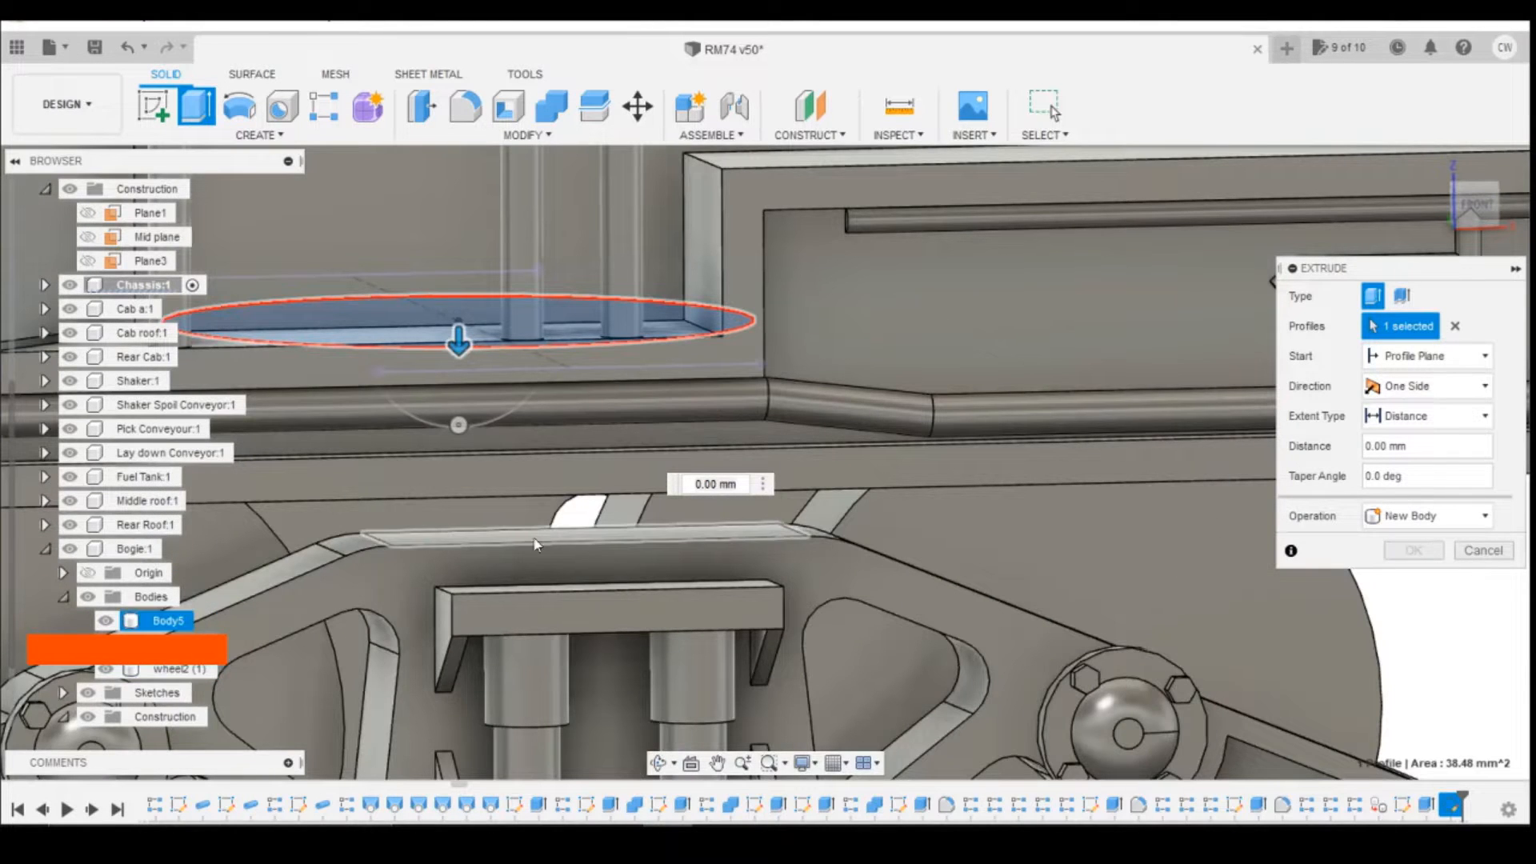
left_click(516, 539)
scroll(781, 460, "down", 2)
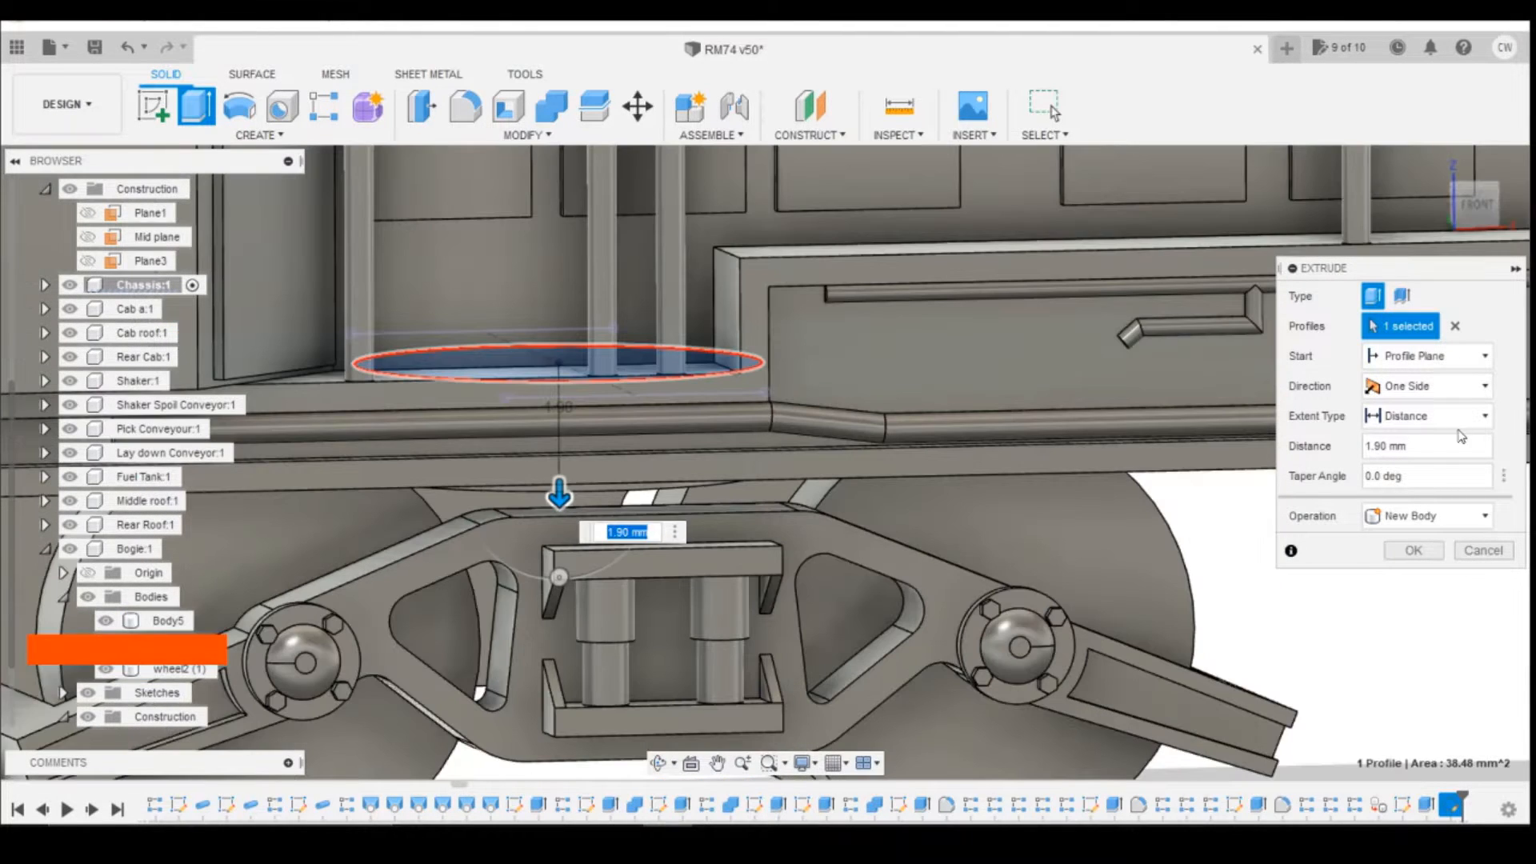
left_click(1466, 230)
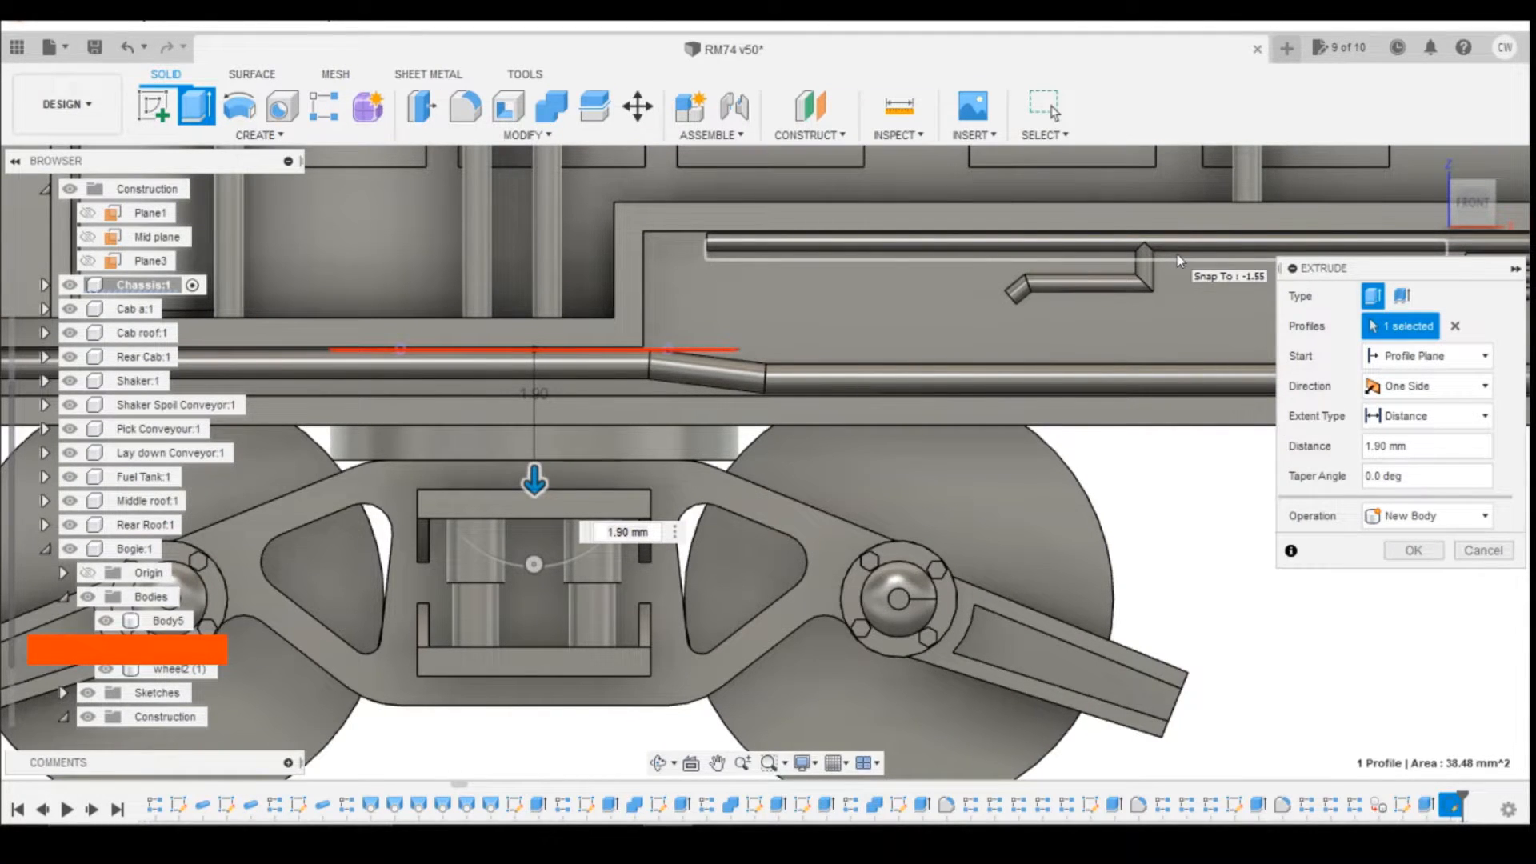
left_click_drag(1476, 215, 1490, 210)
left_click(1490, 211)
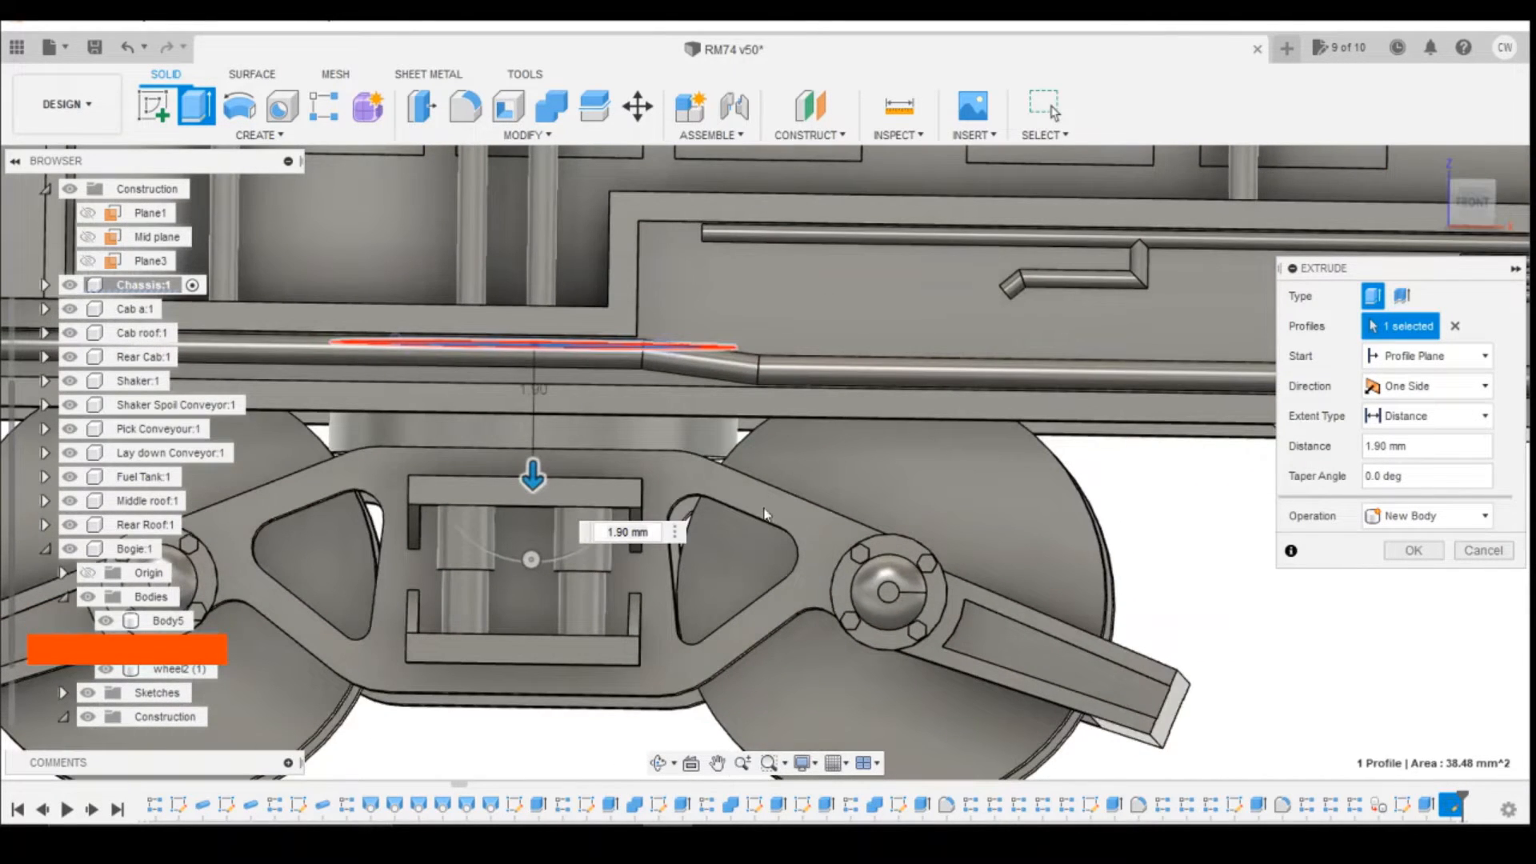
double_click(628, 531)
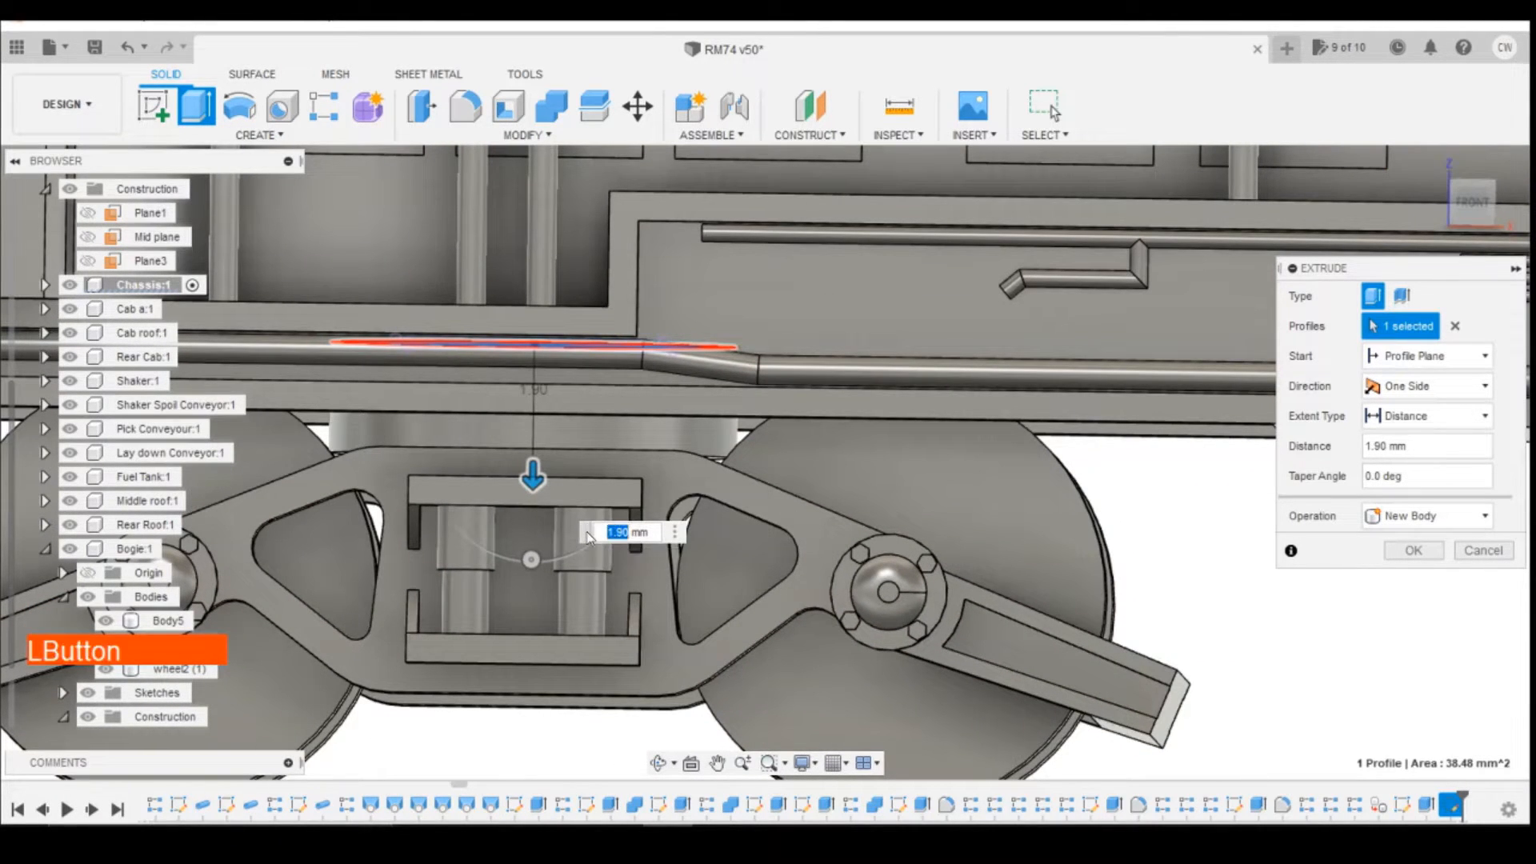
type("2")
key("KP_Enter")
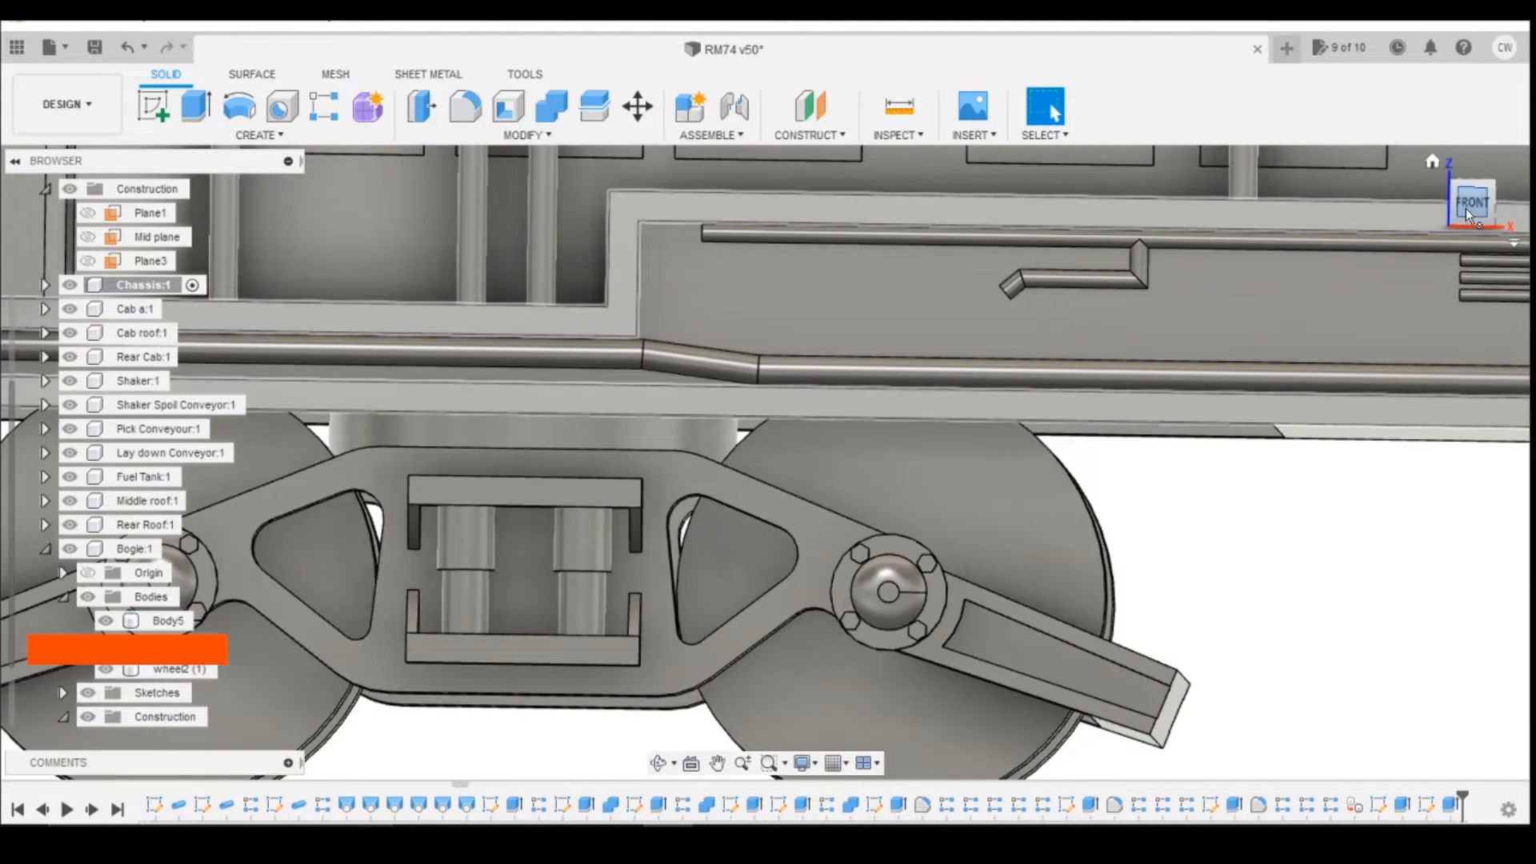
Step: Activate the Bogie component and start a sketch on the inner face of its side frame, with Slice turned on
left_click(1469, 210)
mouse_move(1473, 225)
left_mouse_down()
mouse_move(1478, 210)
mouse_move(1475, 225)
left_mouse_up()
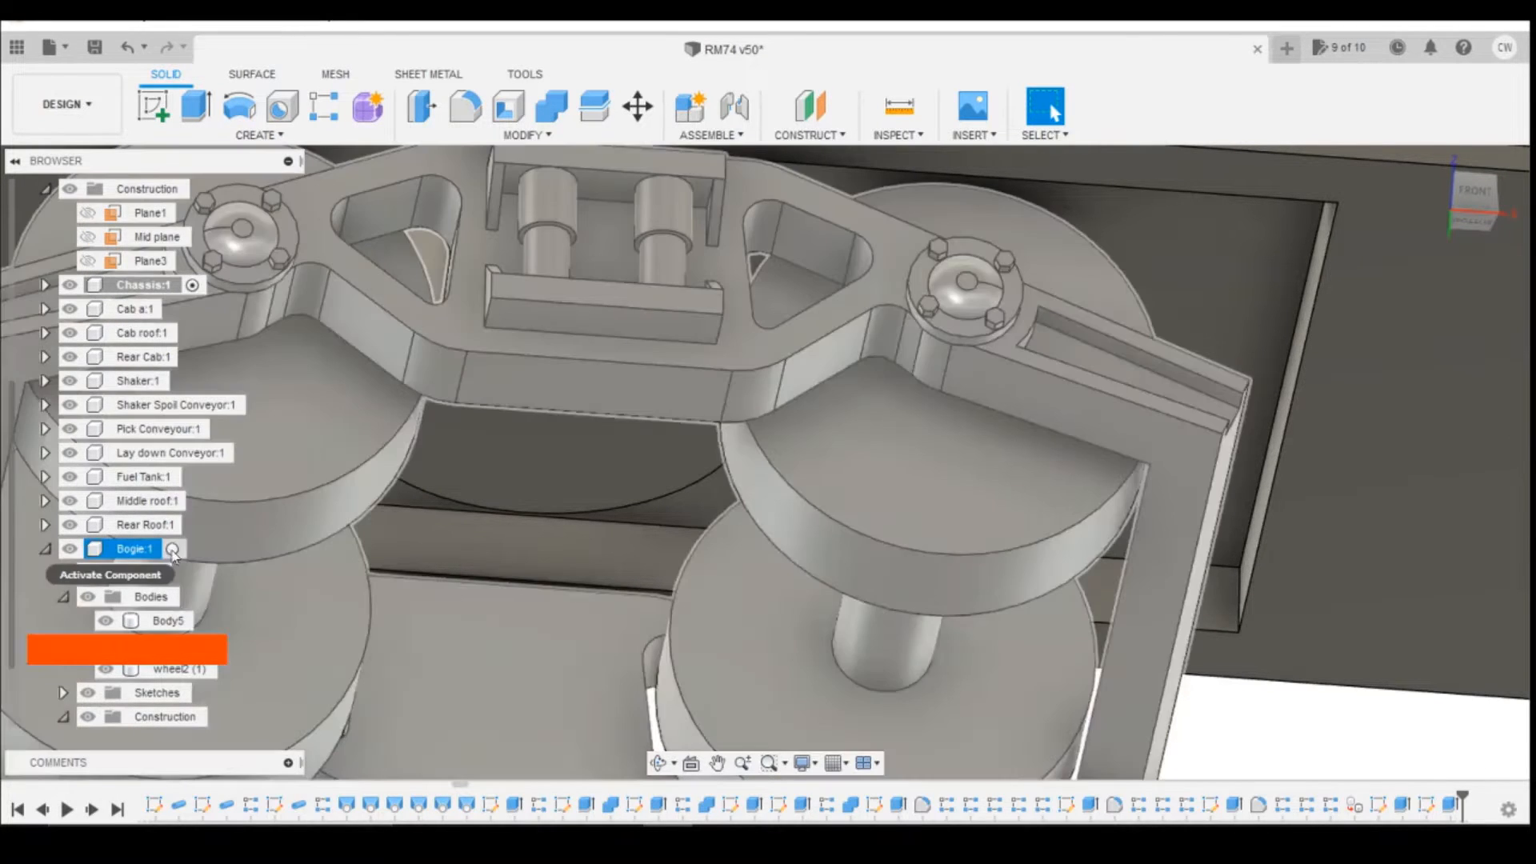
left_click(134, 549)
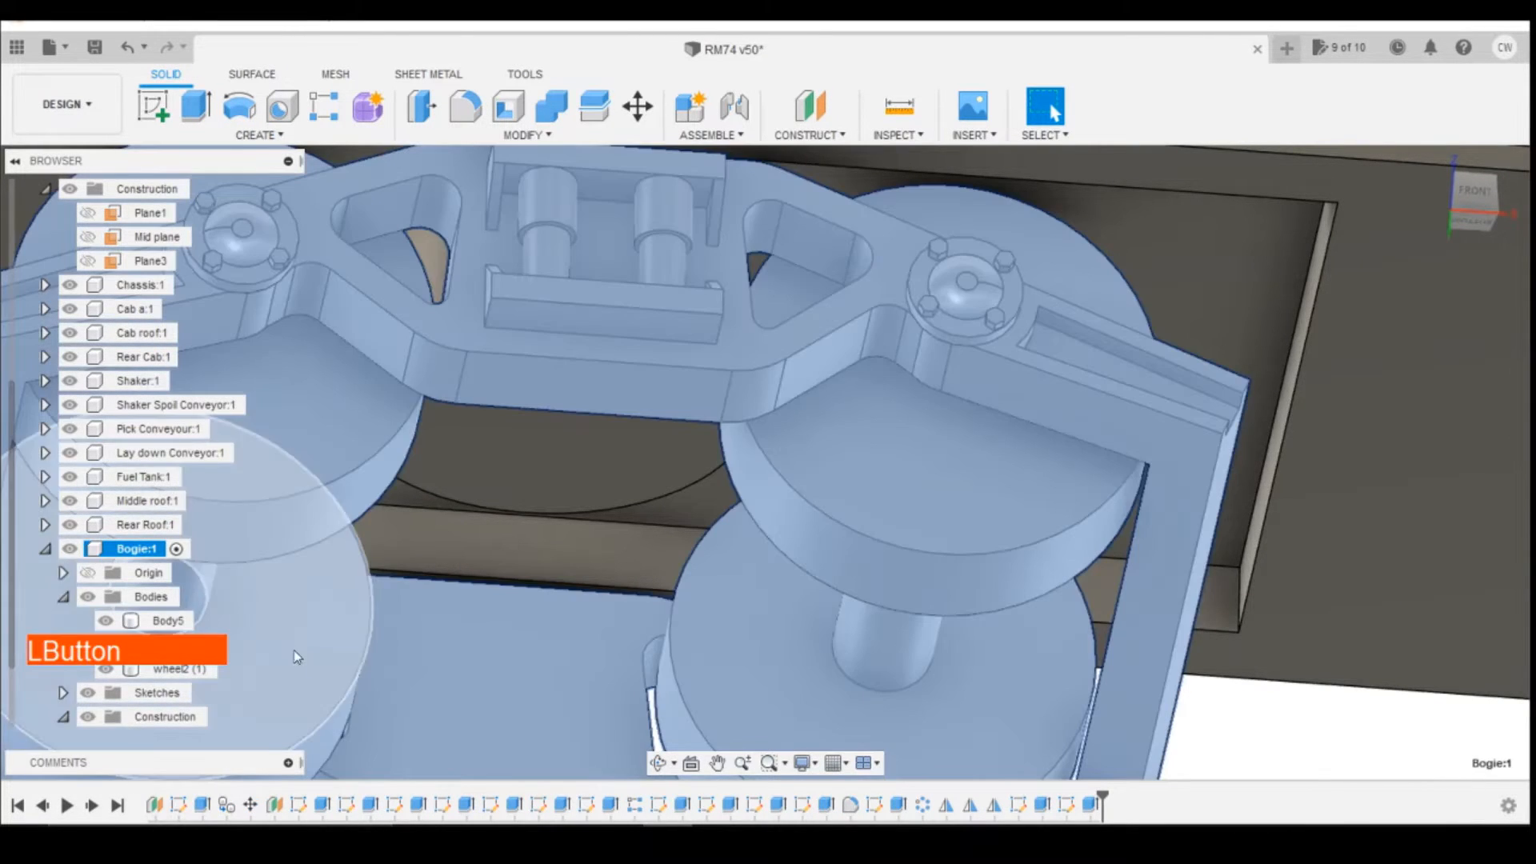
left_click(1351, 752)
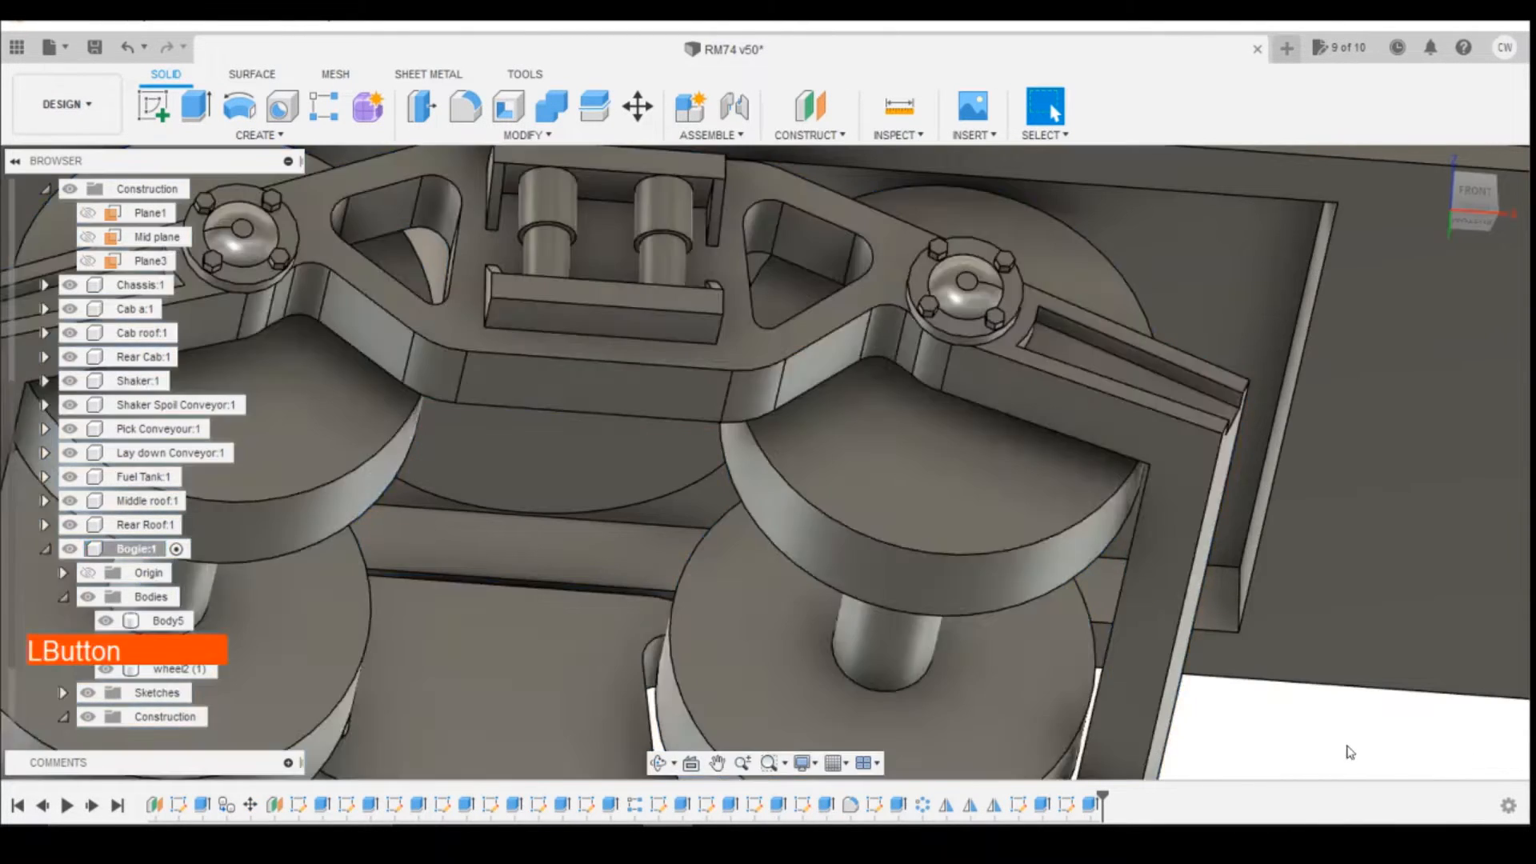
left_click(153, 107)
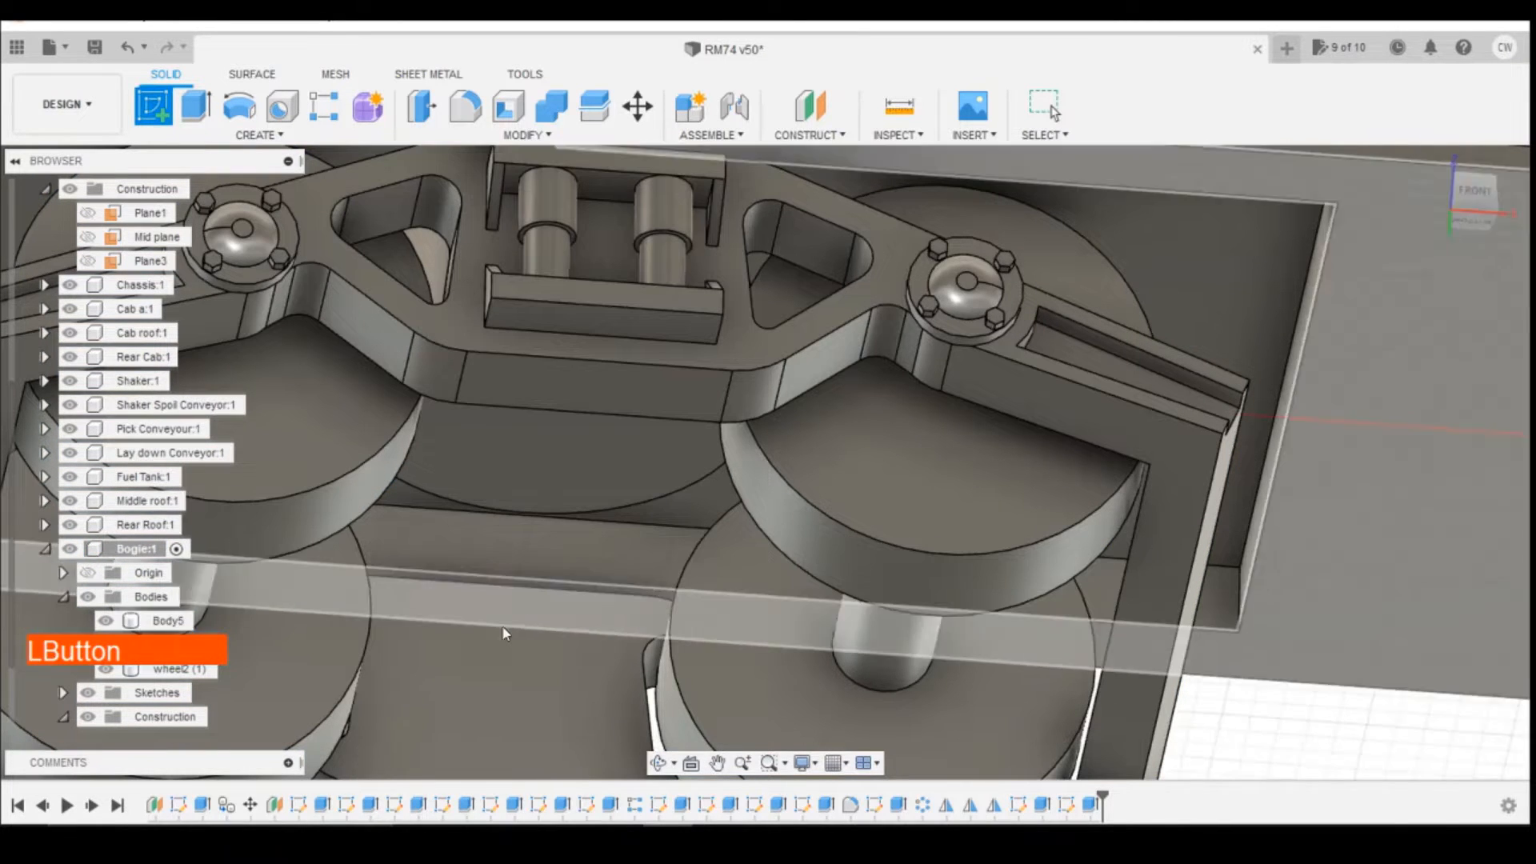
left_click(513, 645)
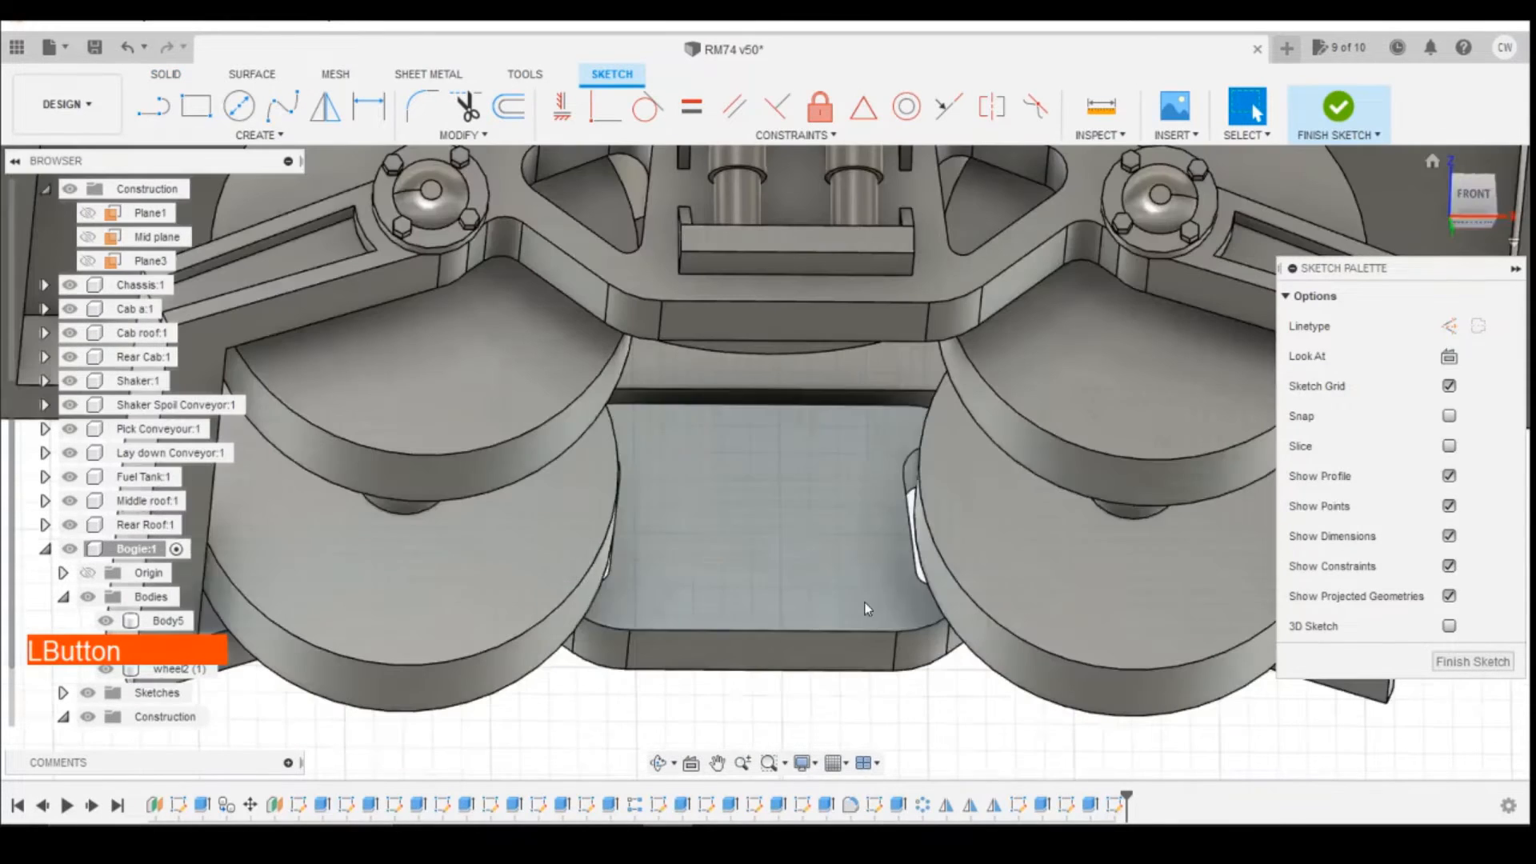
left_click(1449, 446)
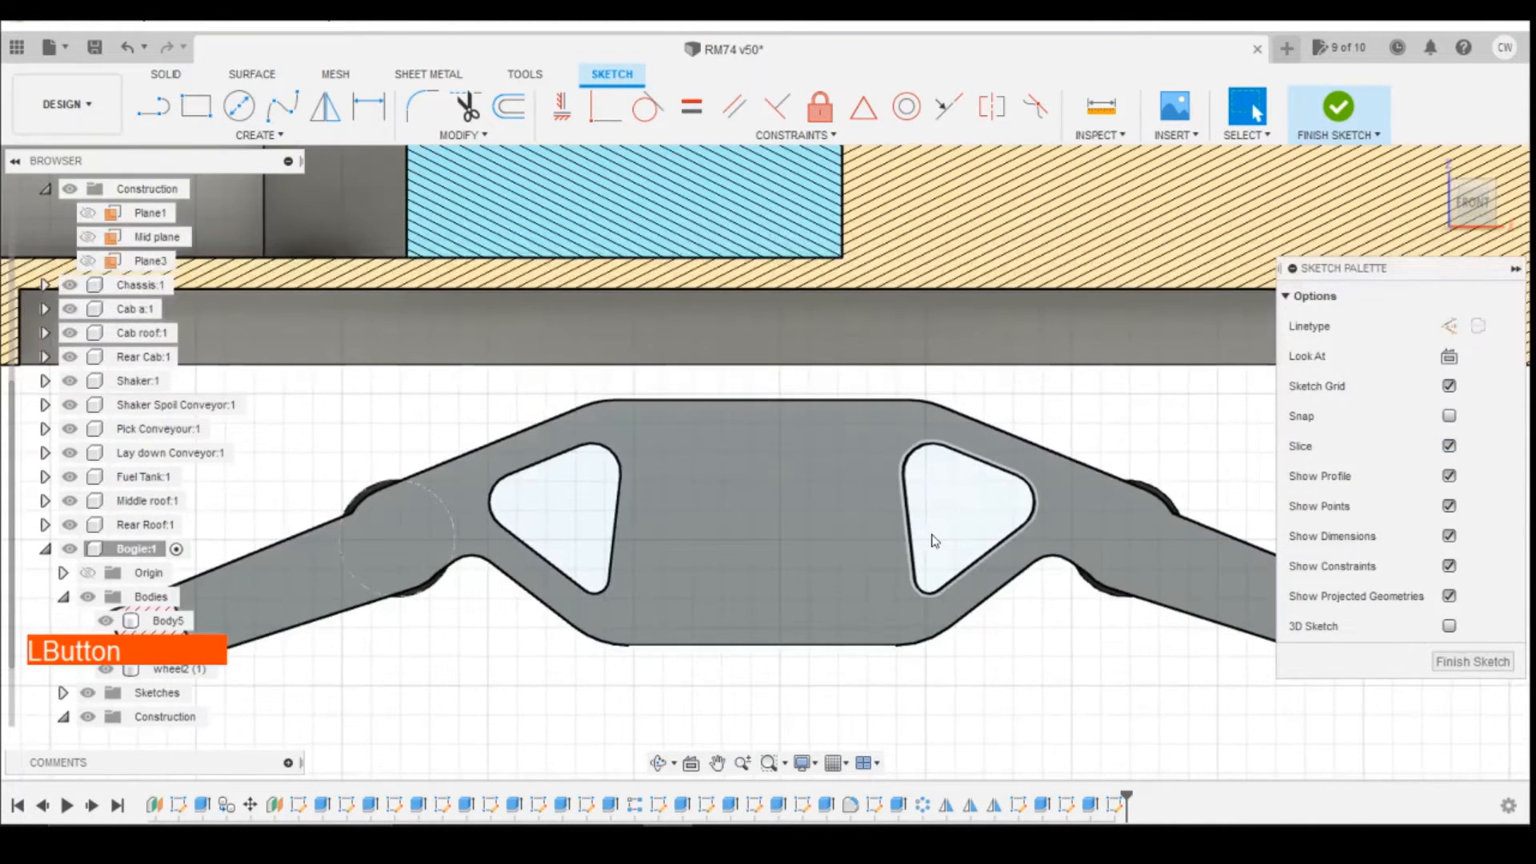
Step: Draw a rectangle about 3.9 mm by 1.6 mm on the side frame between the two triangular openings
scroll(920, 545, "down", 5)
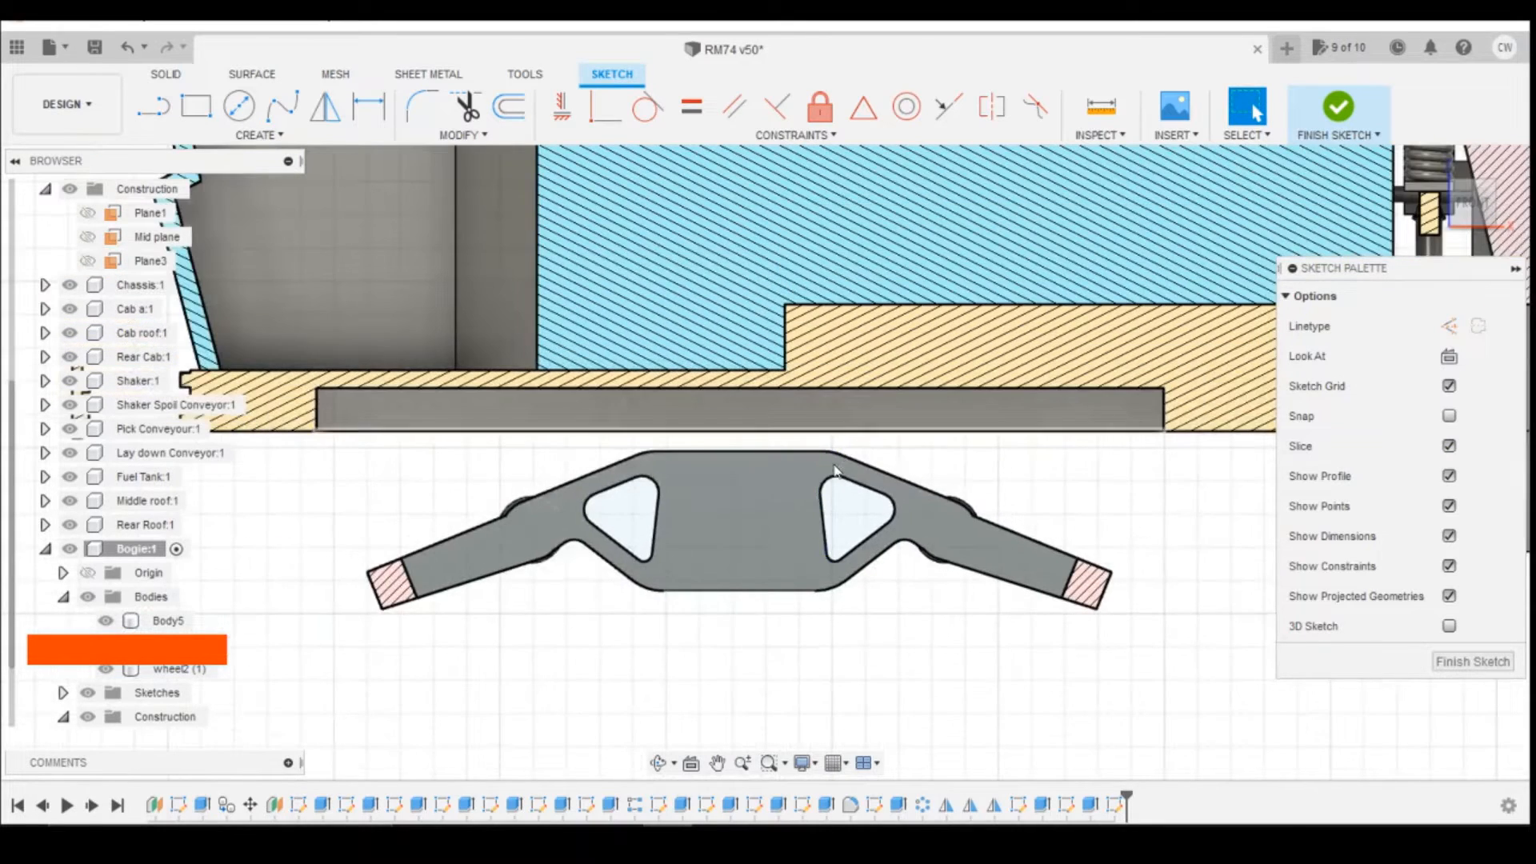
scroll(877, 417, "down", 2)
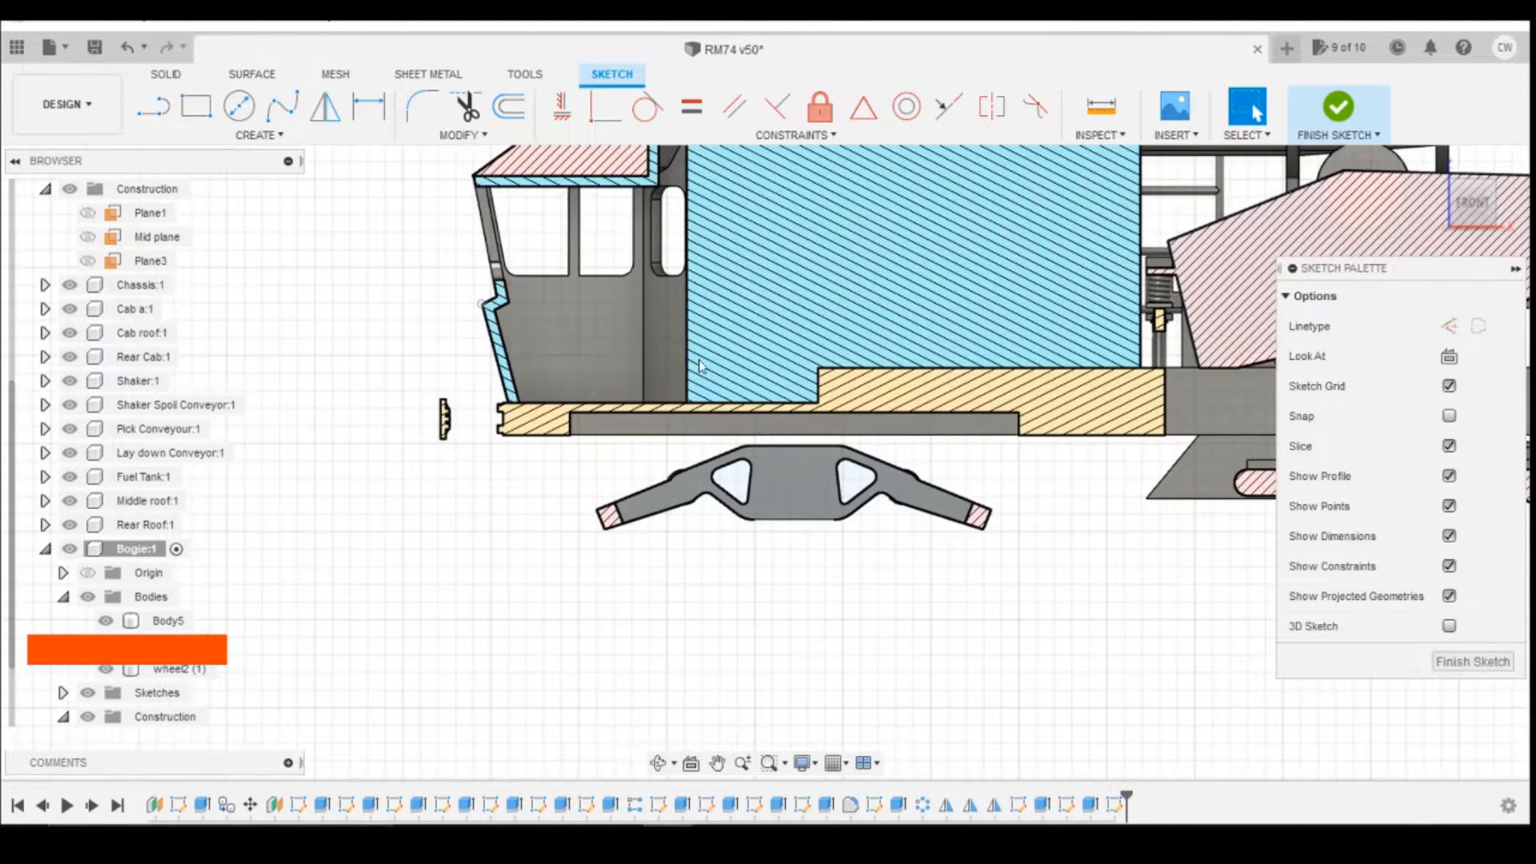
left_click(196, 107)
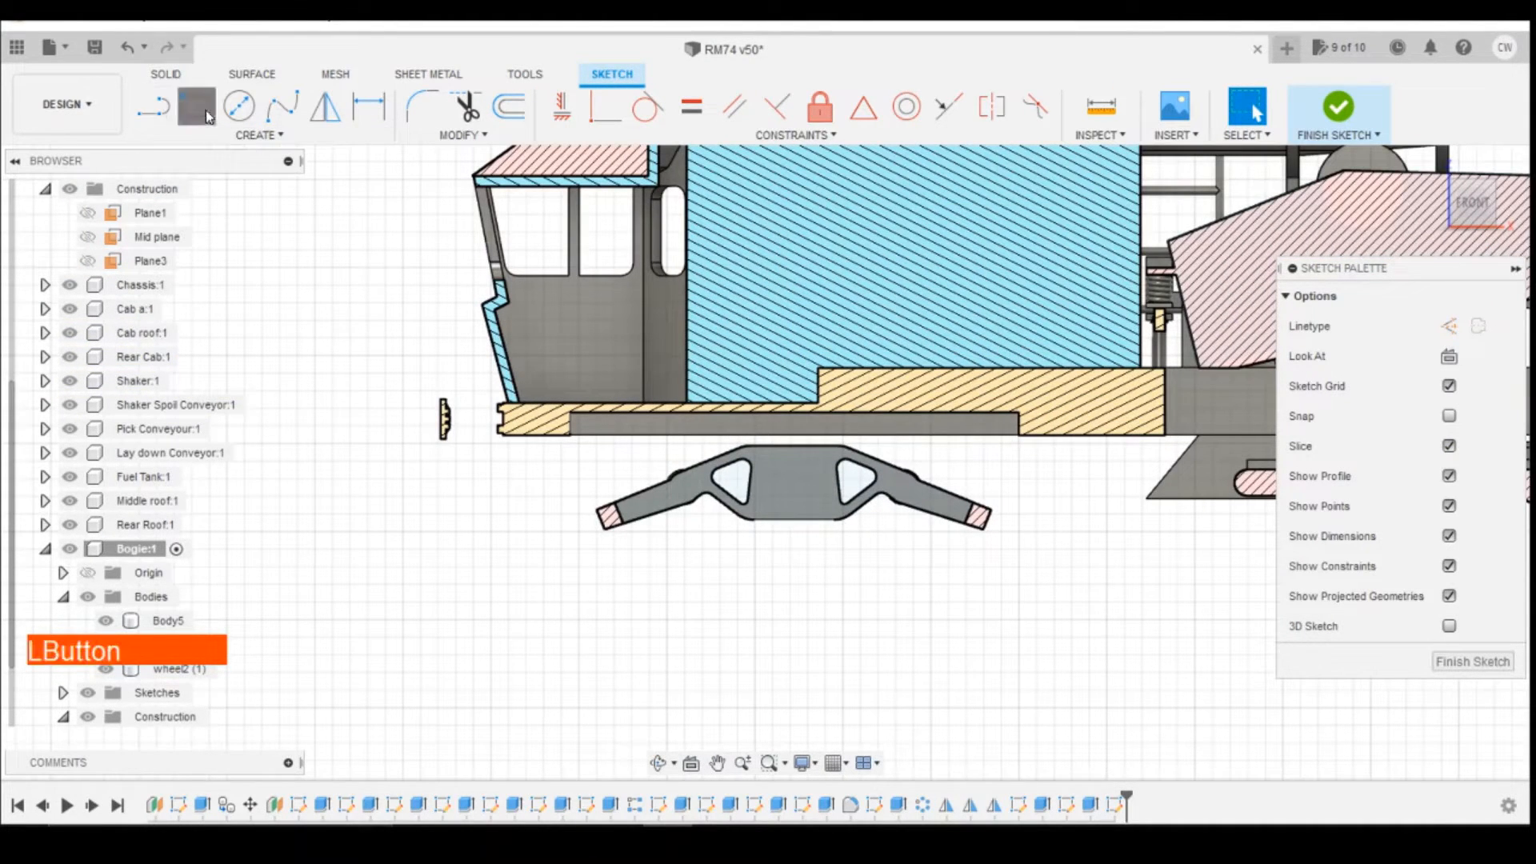
scroll(774, 476, "up", 4)
scroll(768, 471, "up", 1)
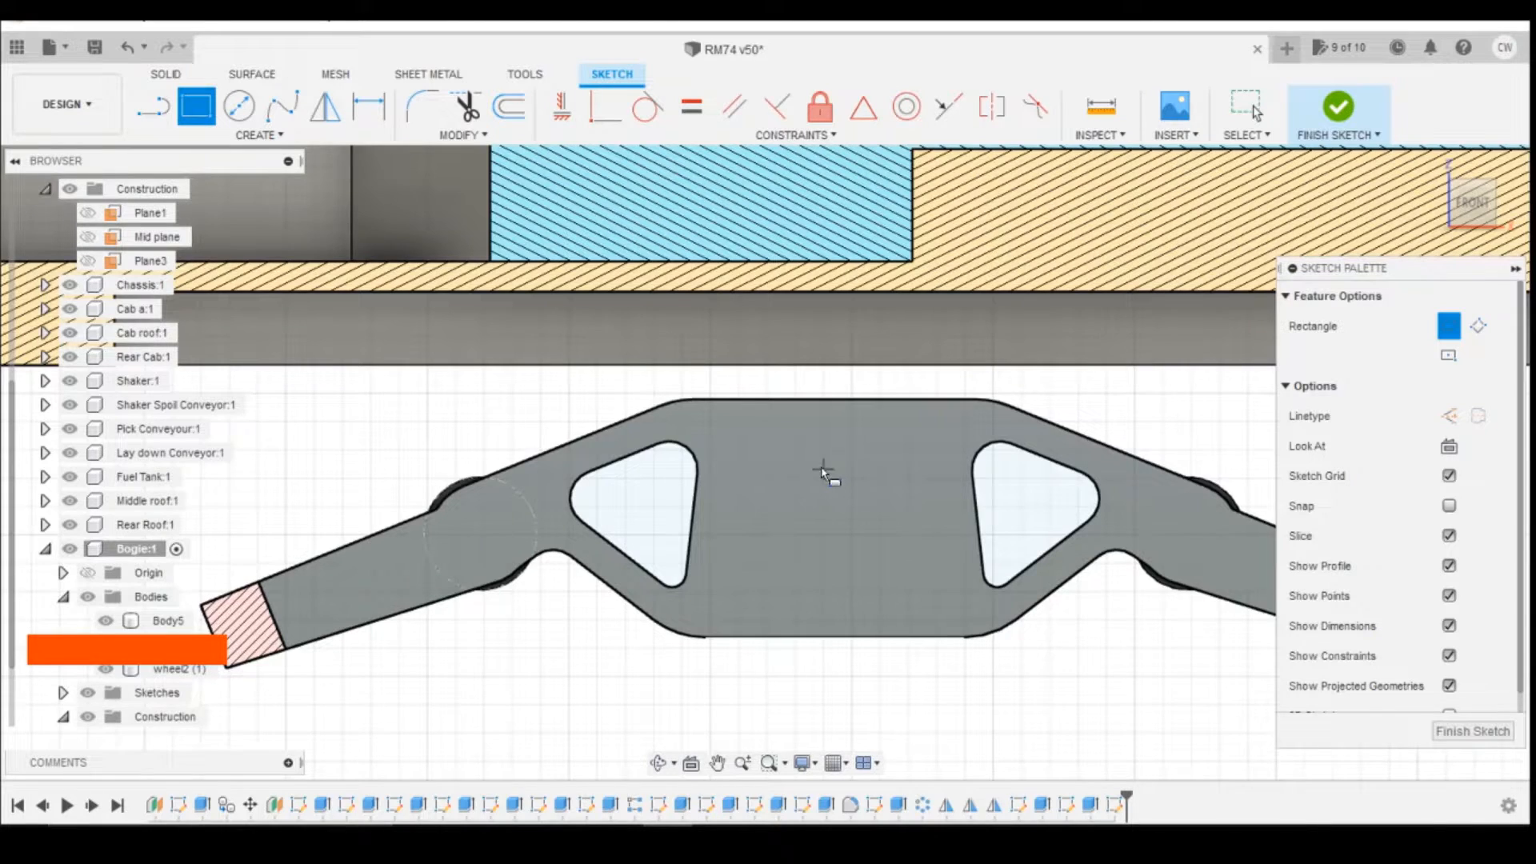
scroll(818, 467, "down", 1)
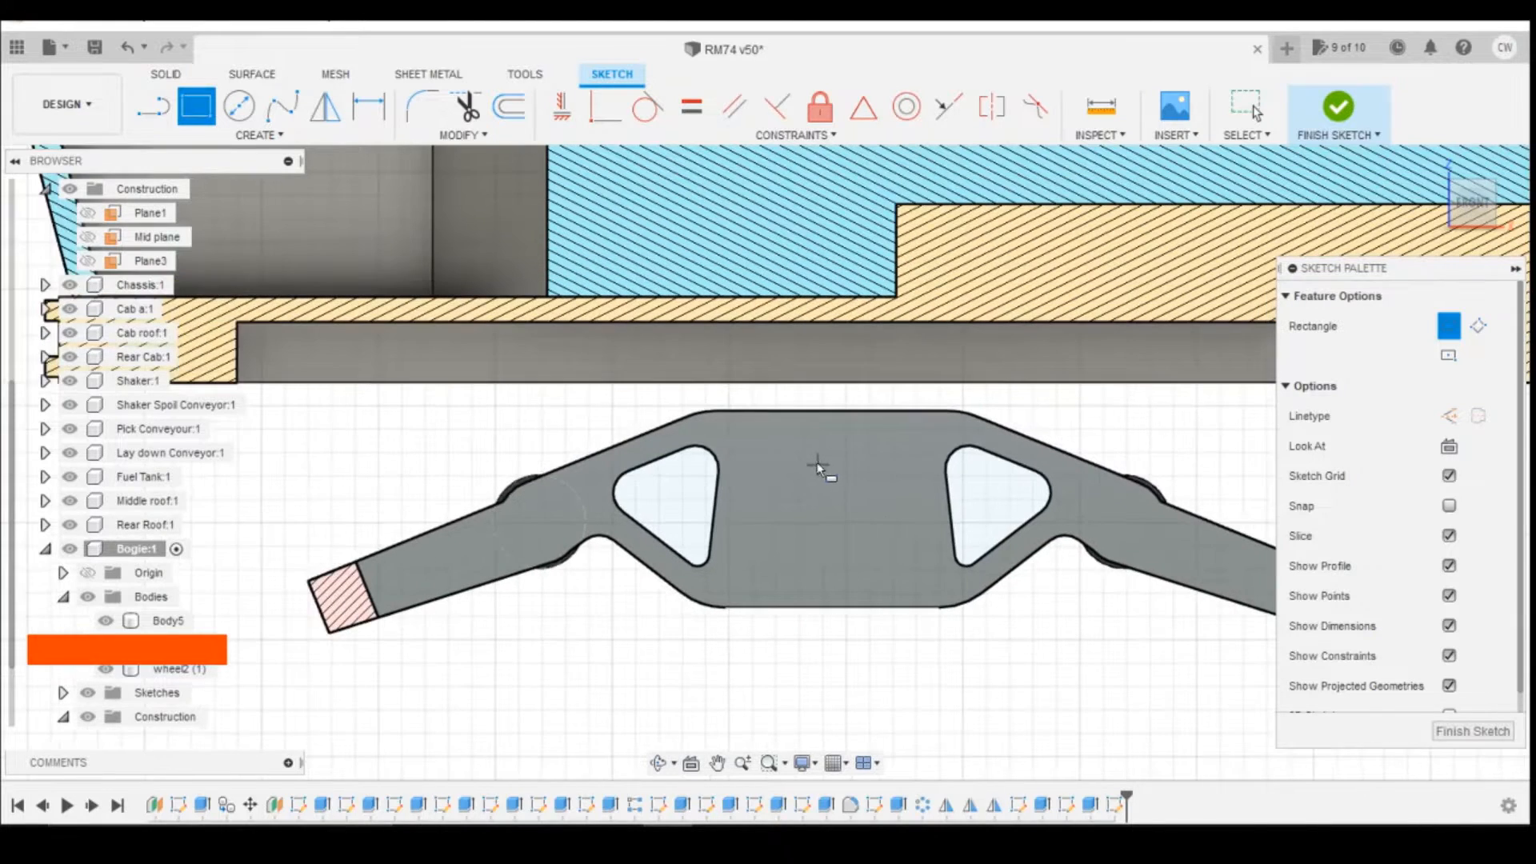
left_click(751, 464)
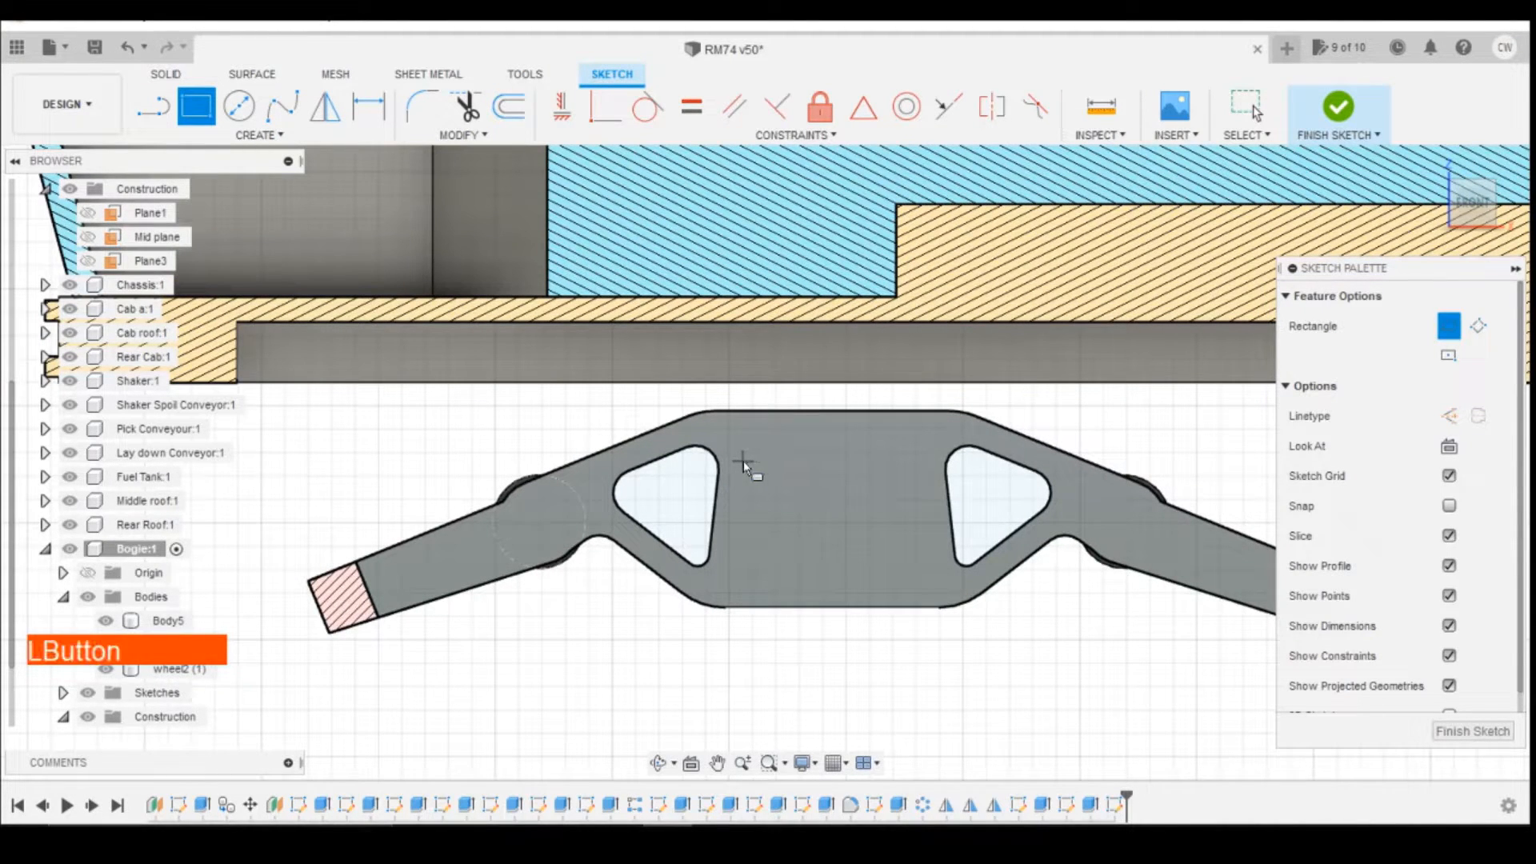
left_click(928, 538)
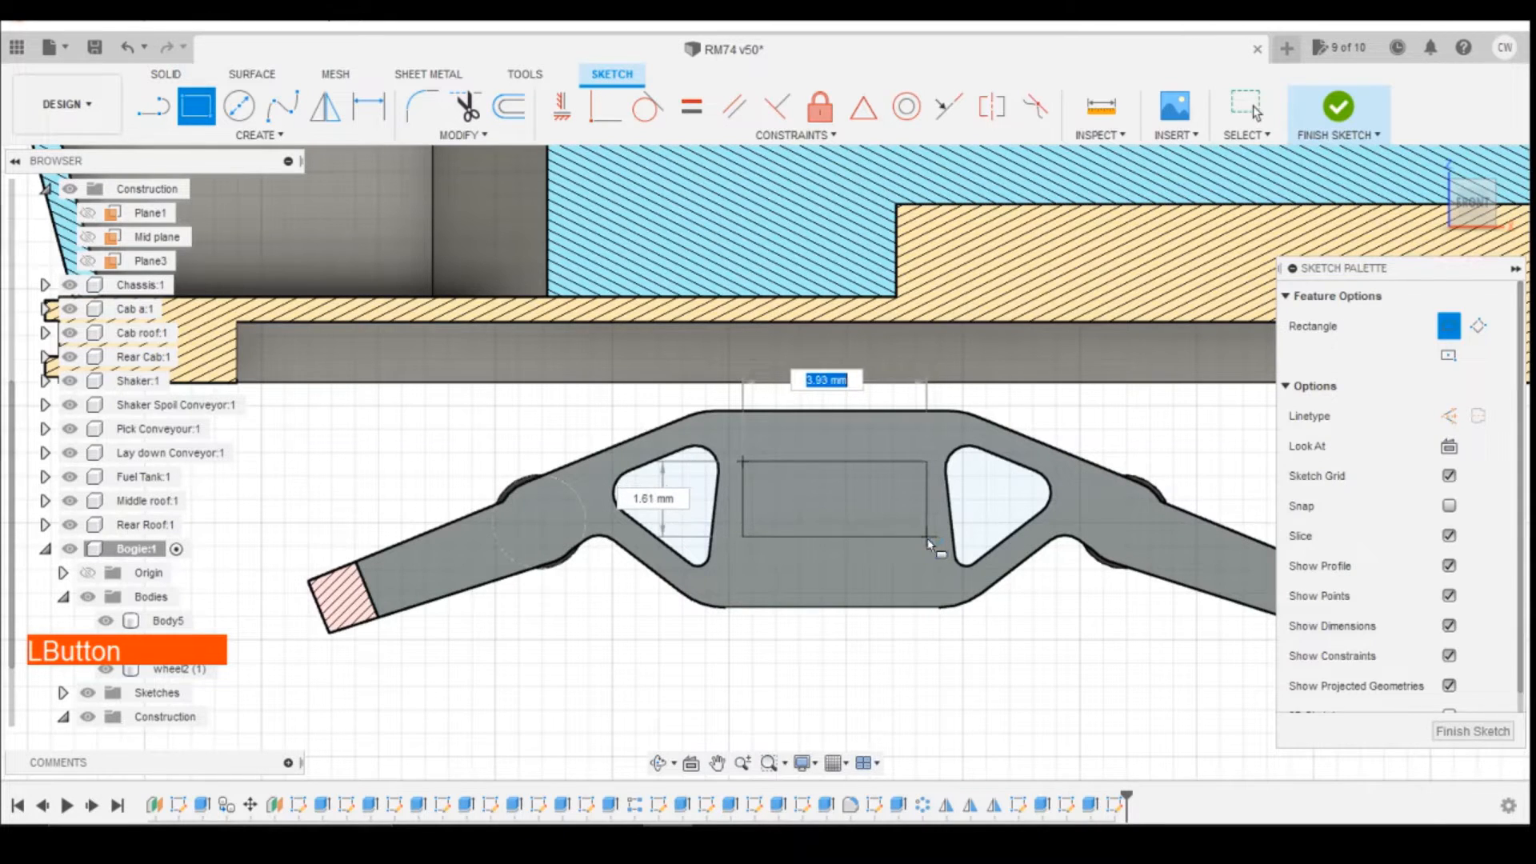
key("Escape")
Step: Dimension the rectangle's upper edge 0.4 mm below the top edge of the bogie side frame
key("d")
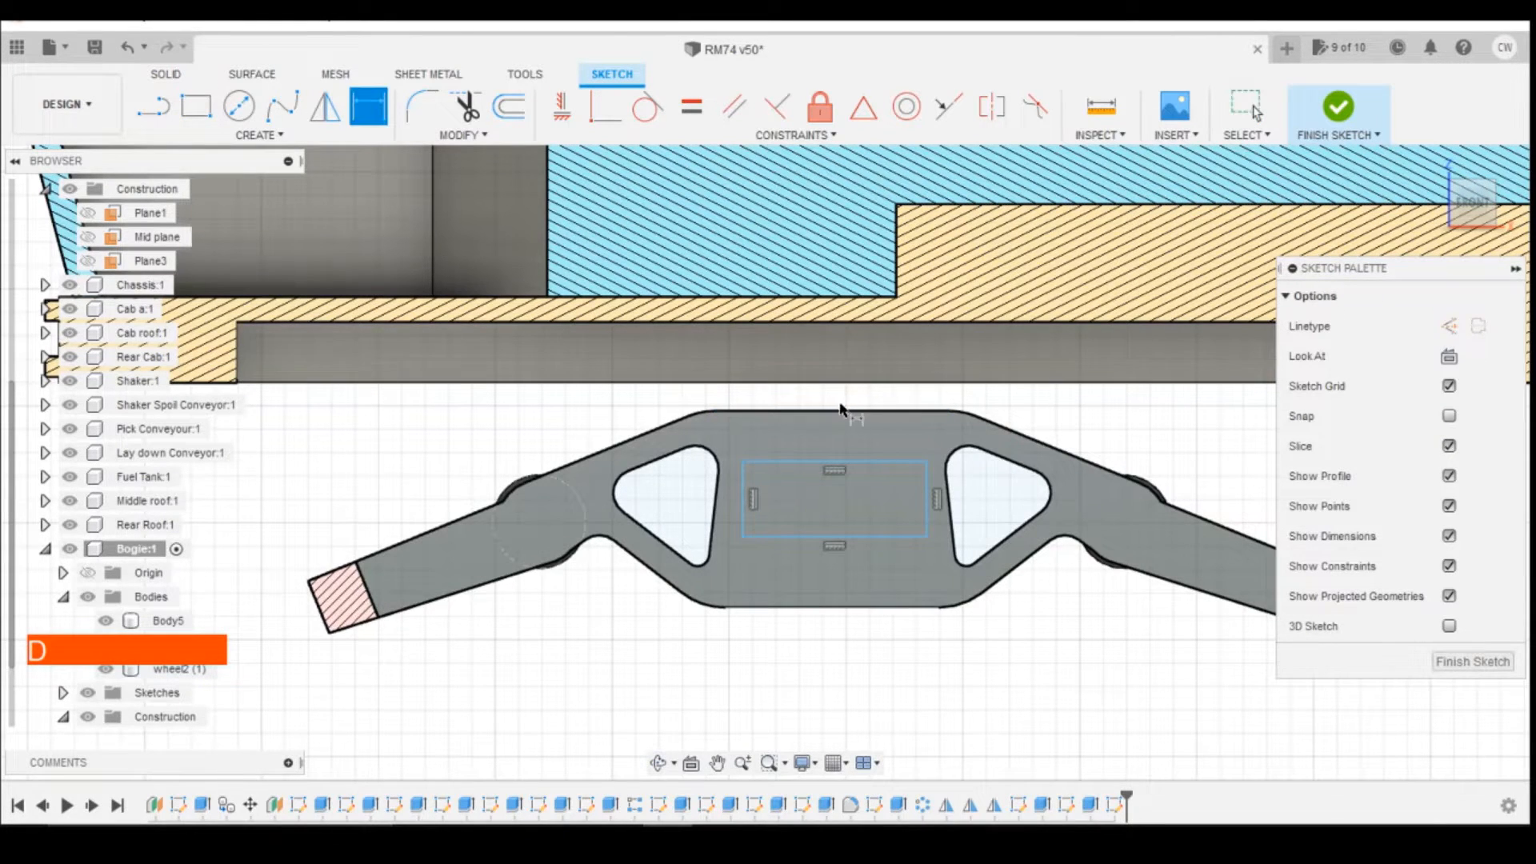
left_click(848, 412)
left_click(861, 462)
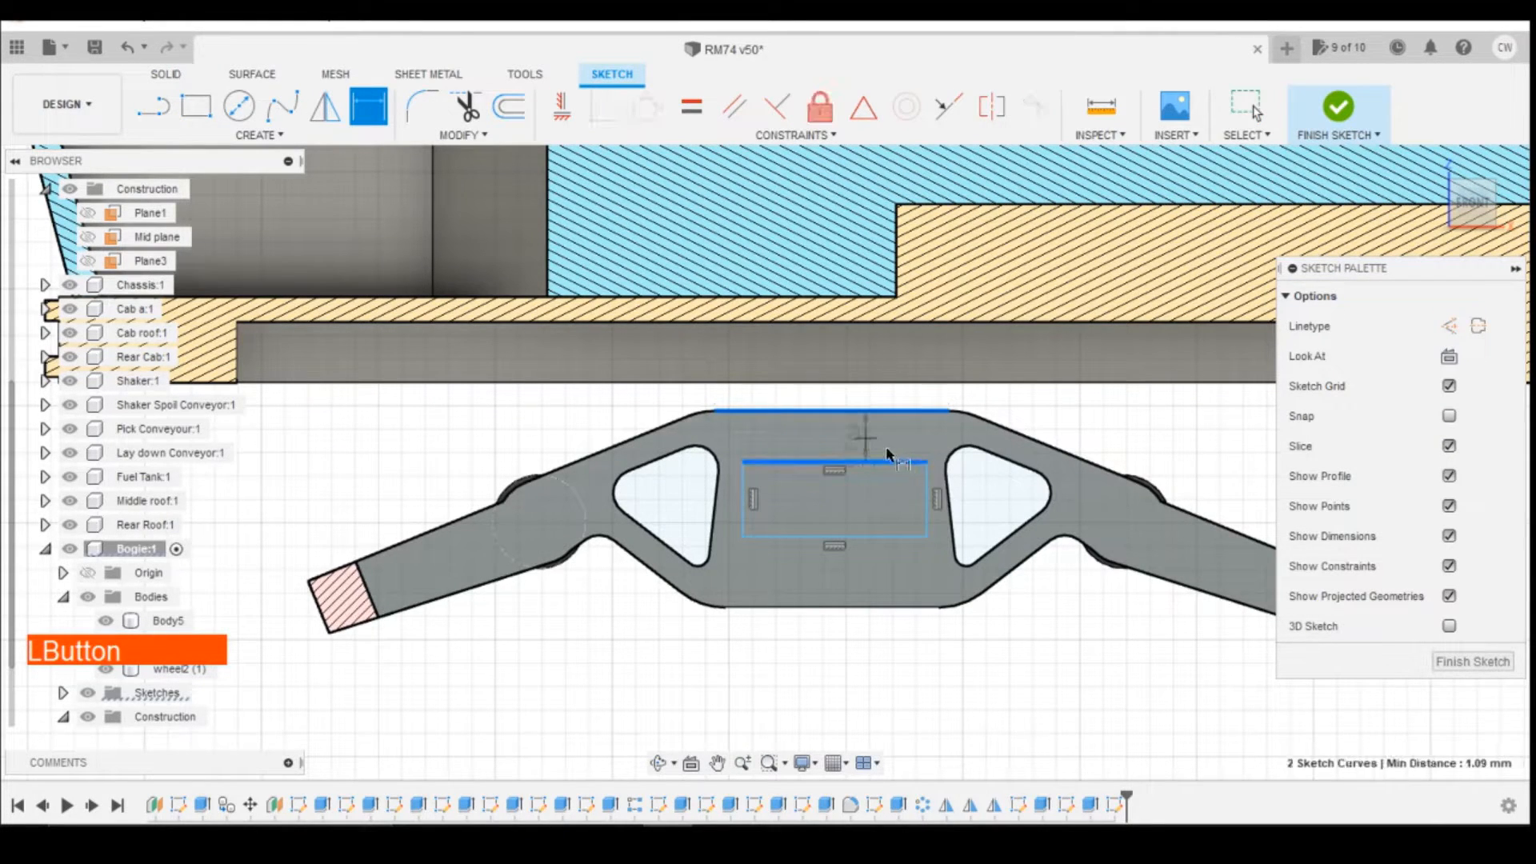
left_click(888, 455)
type("0")
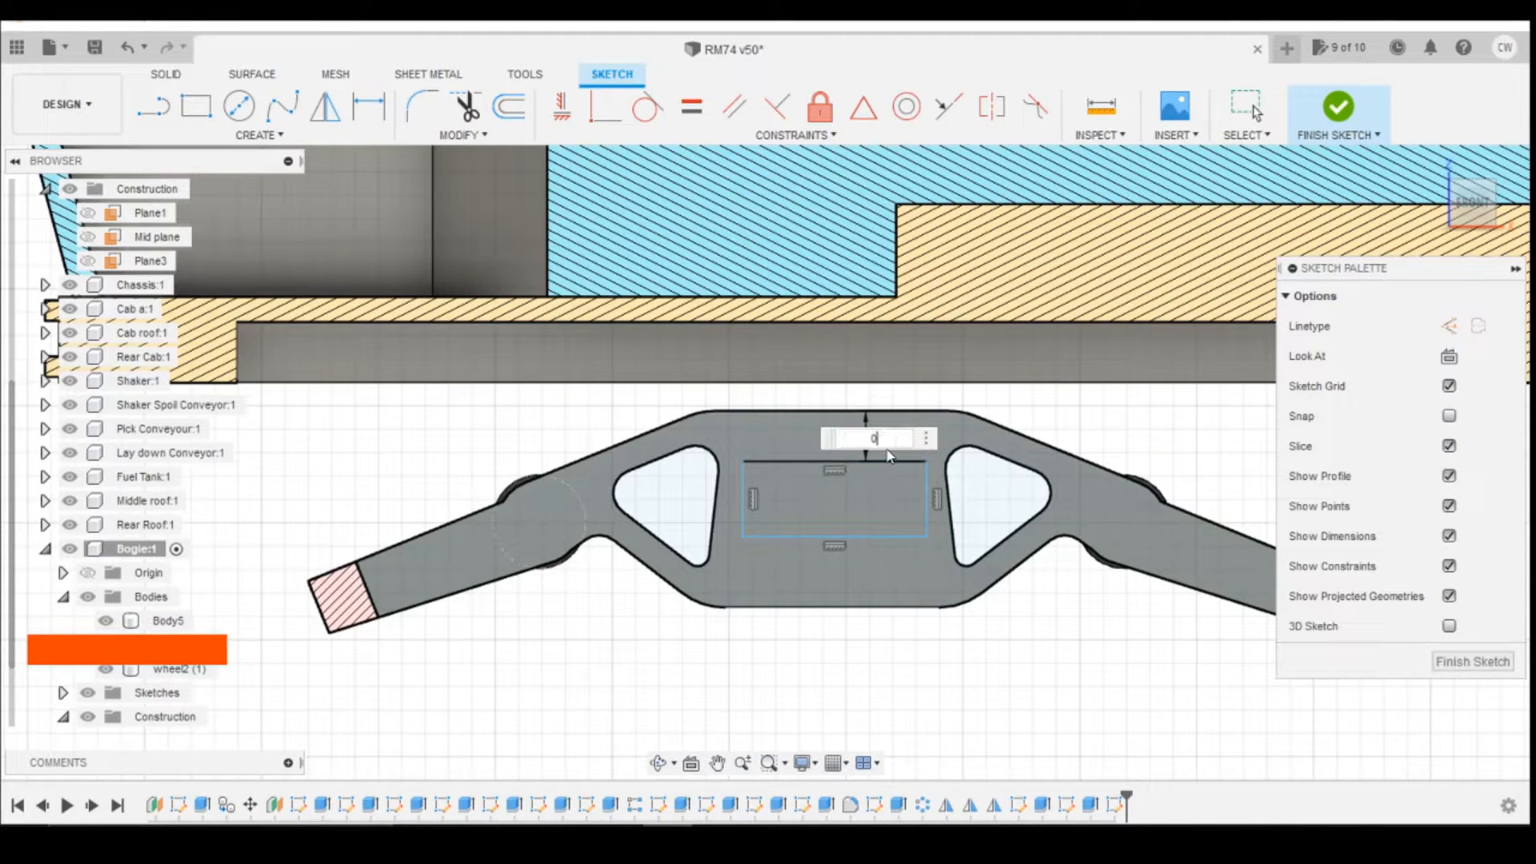
type(".4")
key("Return")
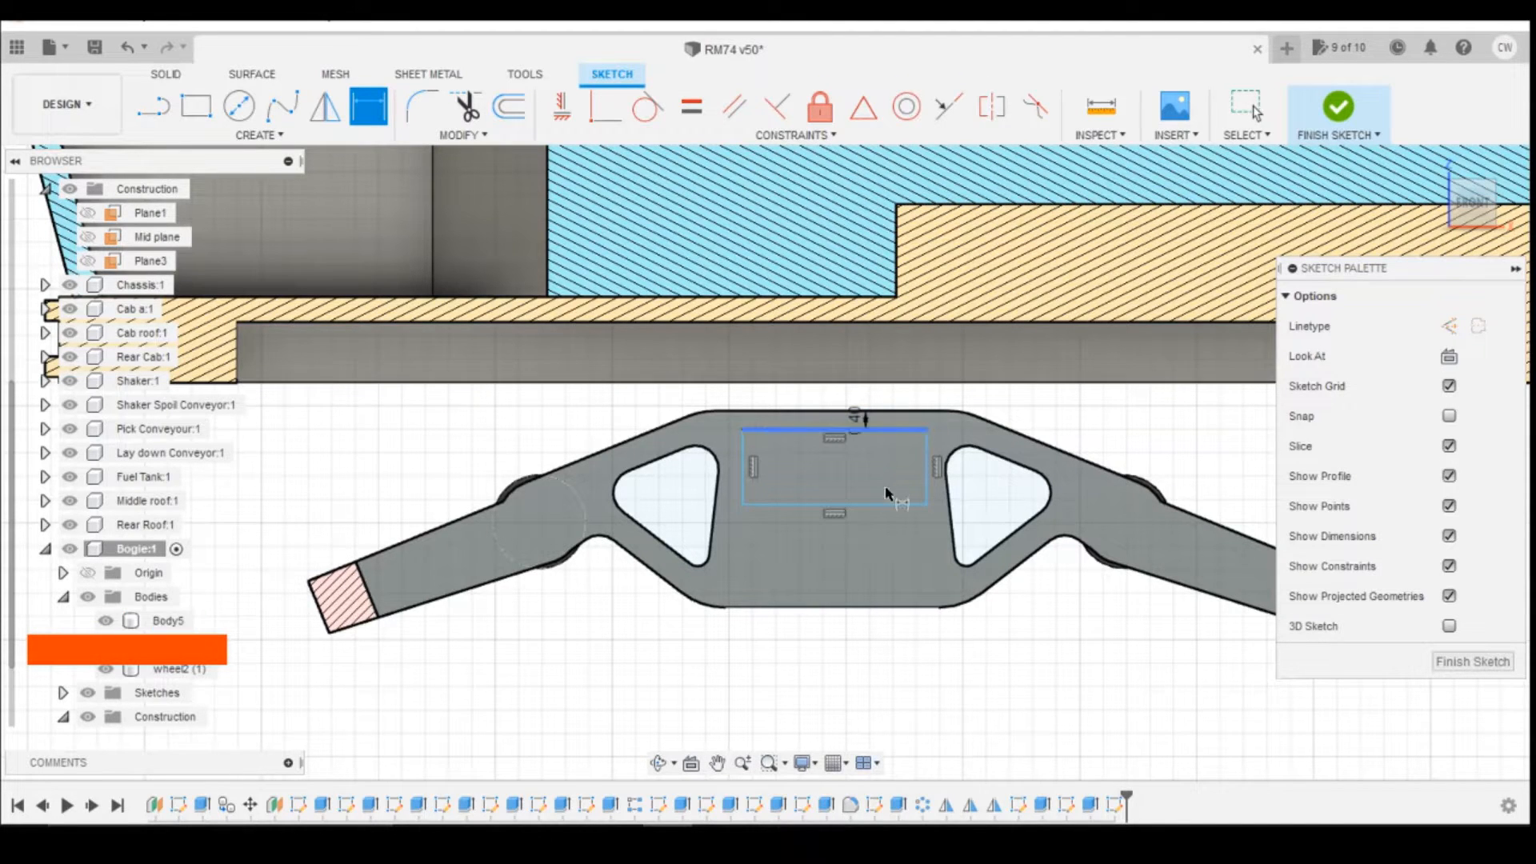
Step: Dimension the rectangle's height to 2 mm
left_click(927, 480)
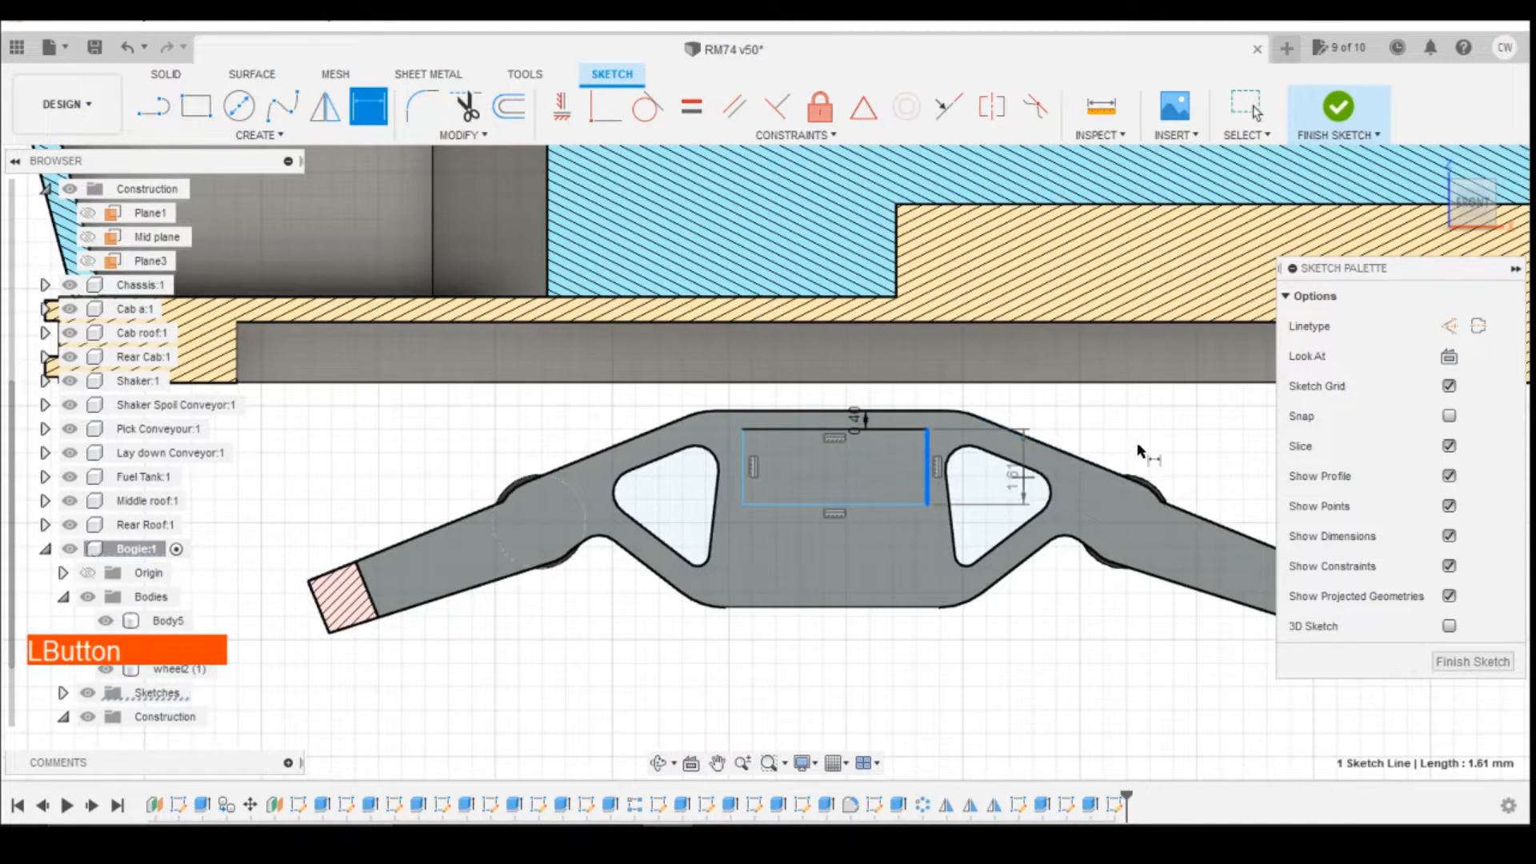
left_click(1192, 452)
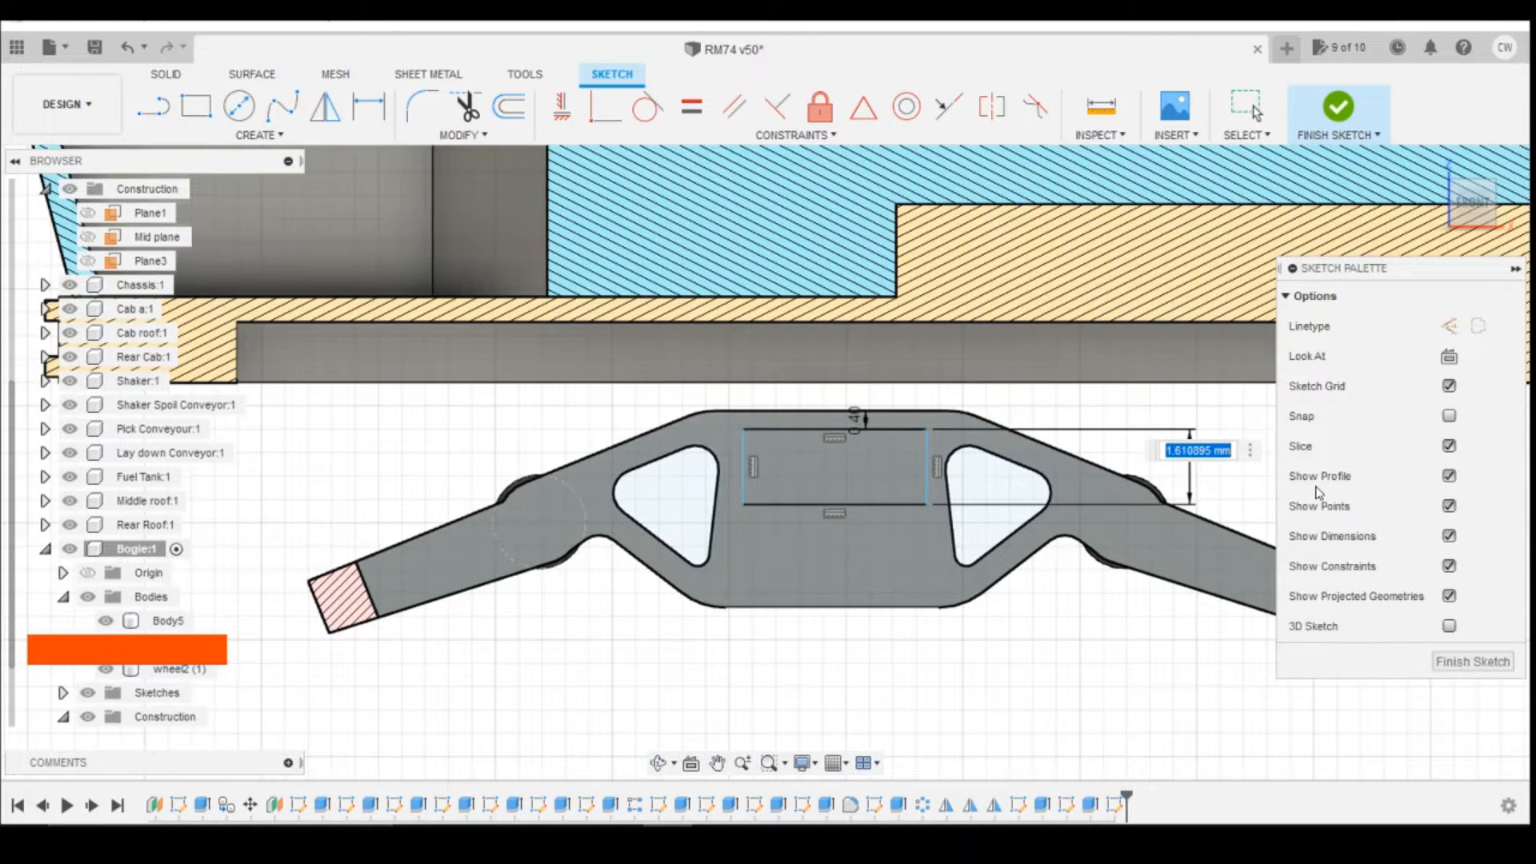
type("2")
key("Return")
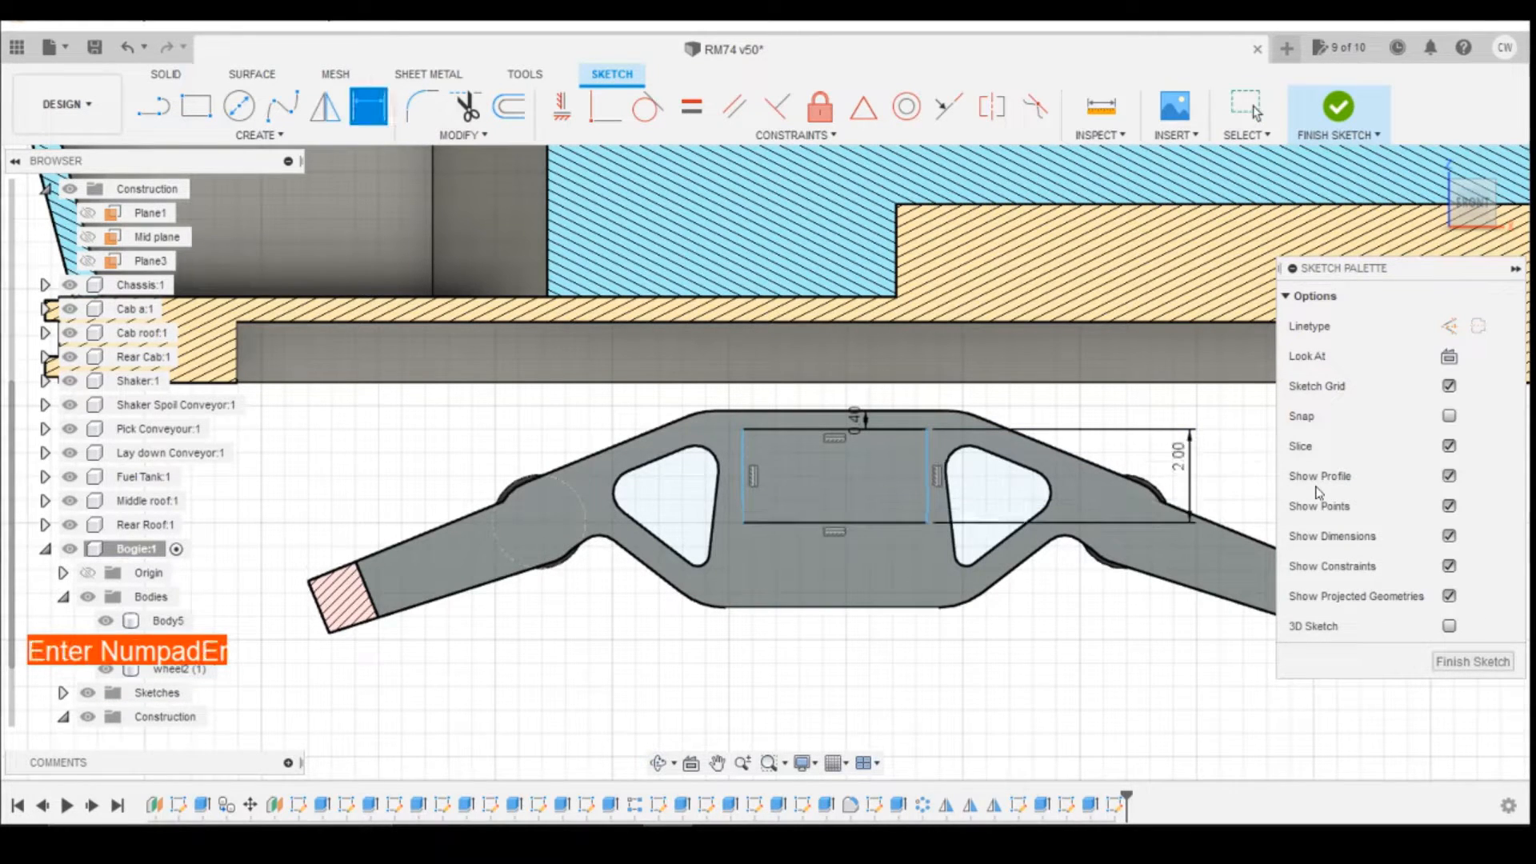
Step: Dimension the rectangle's left side 0.5 mm horizontally from the left end of the side frame's straight top edge
left_click(744, 453)
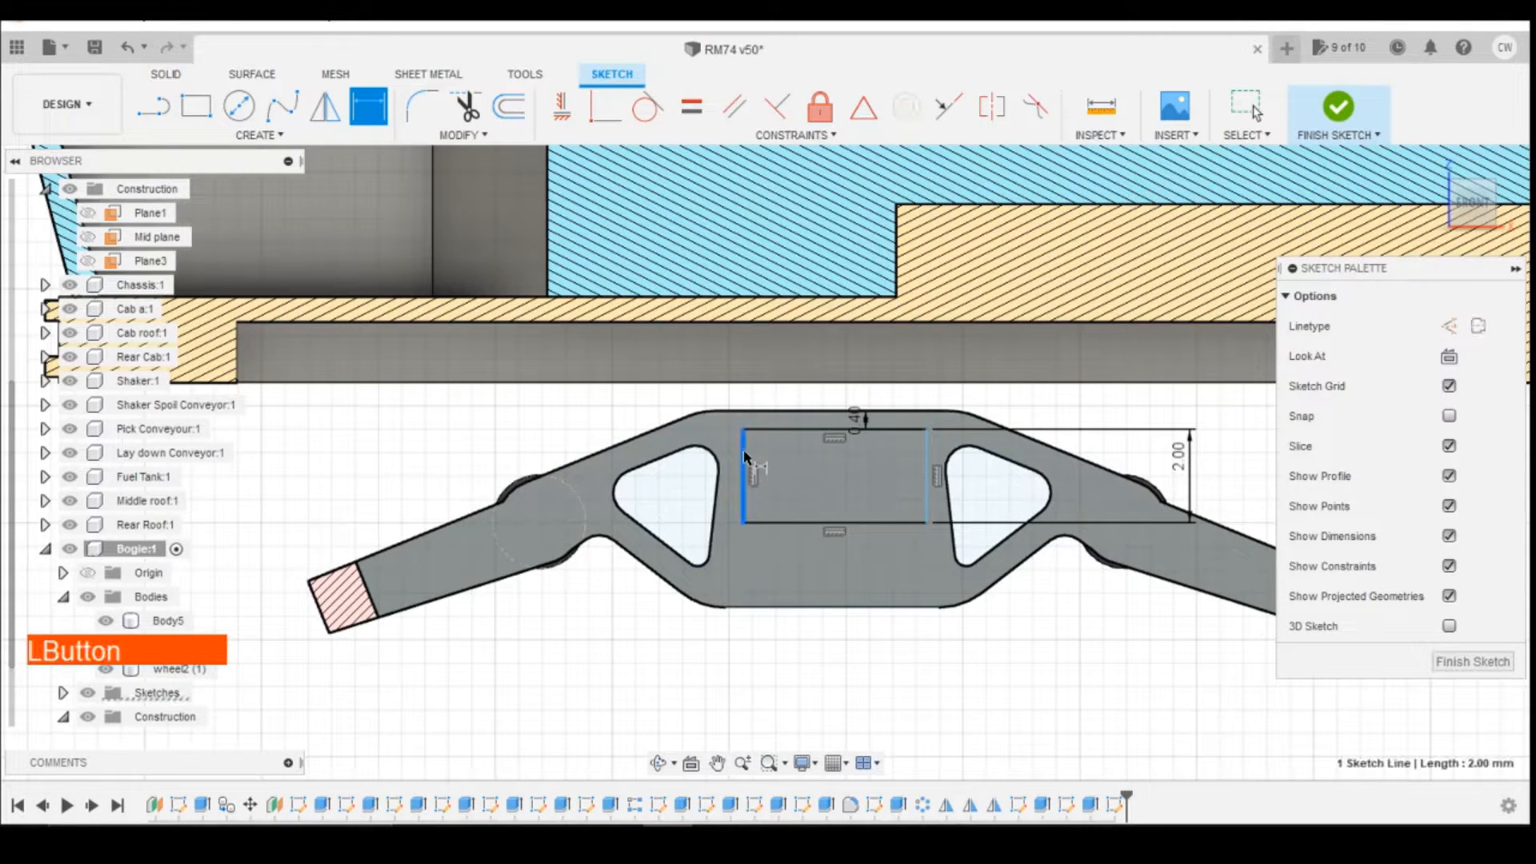
left_click(721, 414)
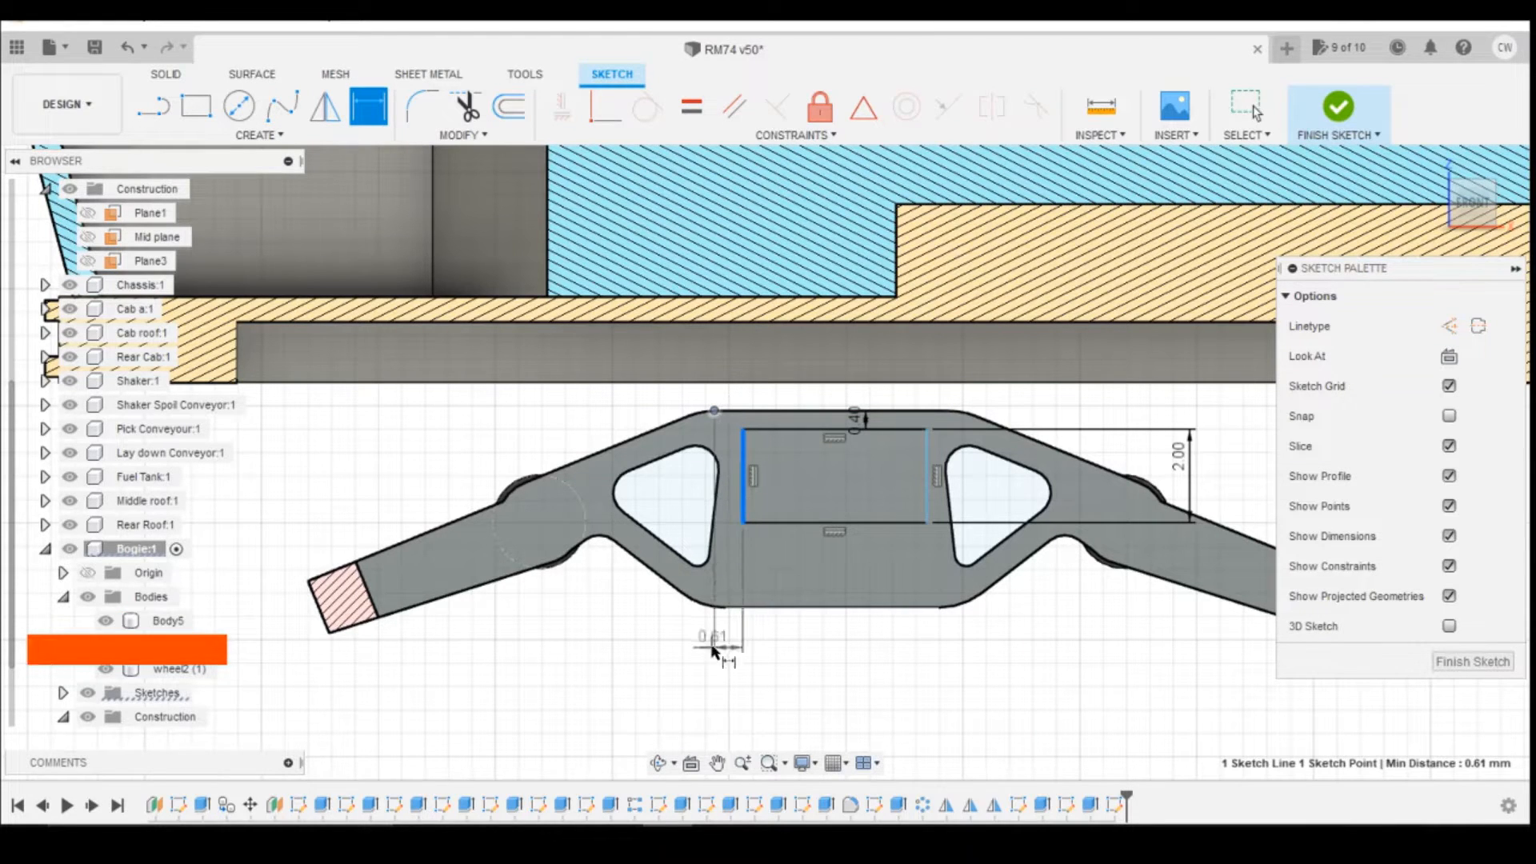
left_click(789, 672)
type("0")
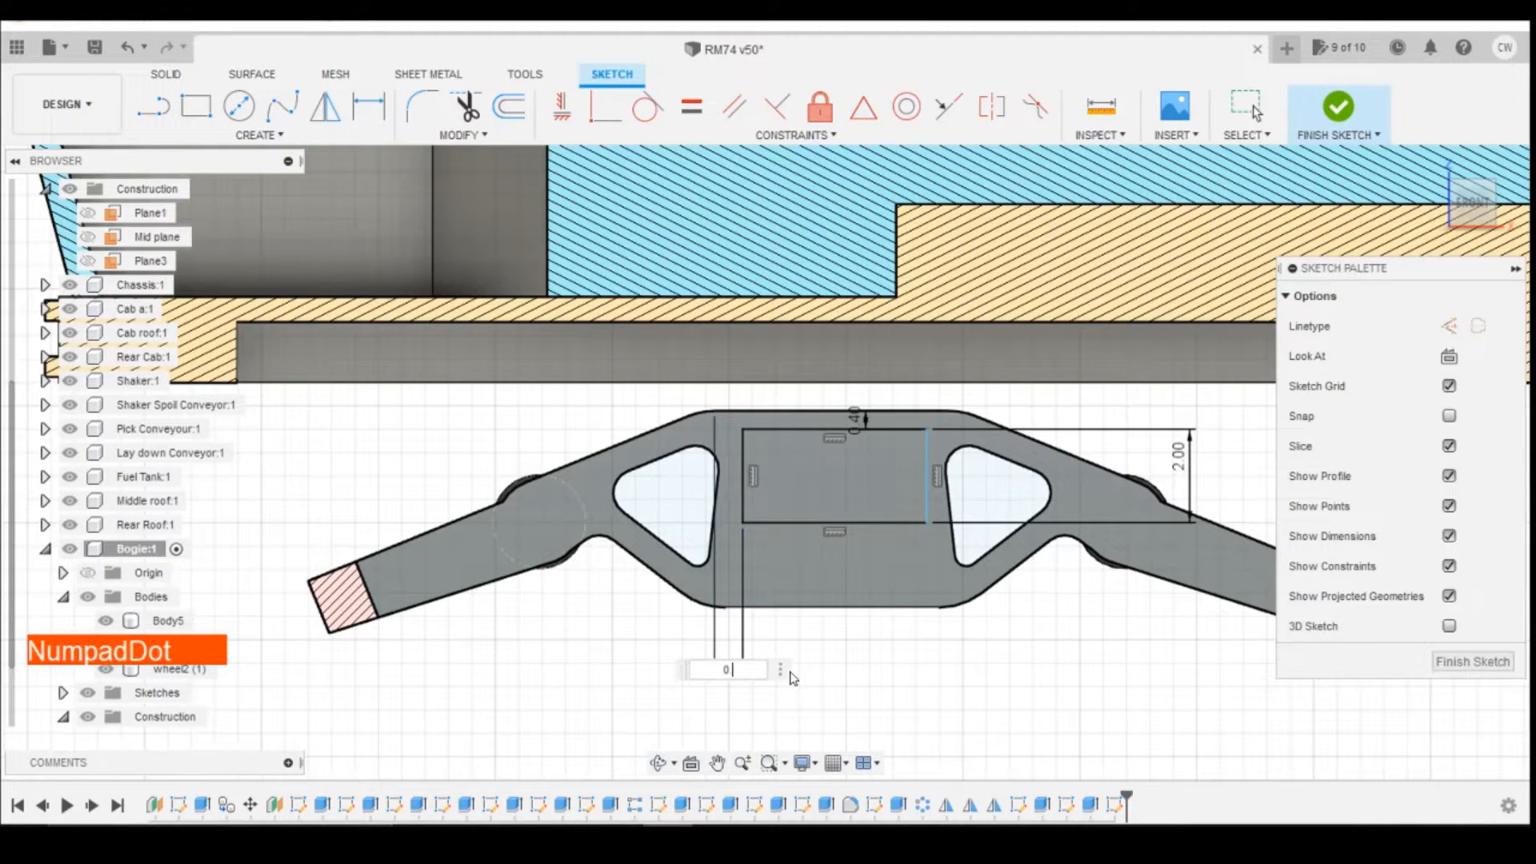
type(".5")
key("Return")
Step: Dimension the rectangle's right side 0.5 mm horizontally from the right end of the side frame's straight top edge
left_click(921, 428)
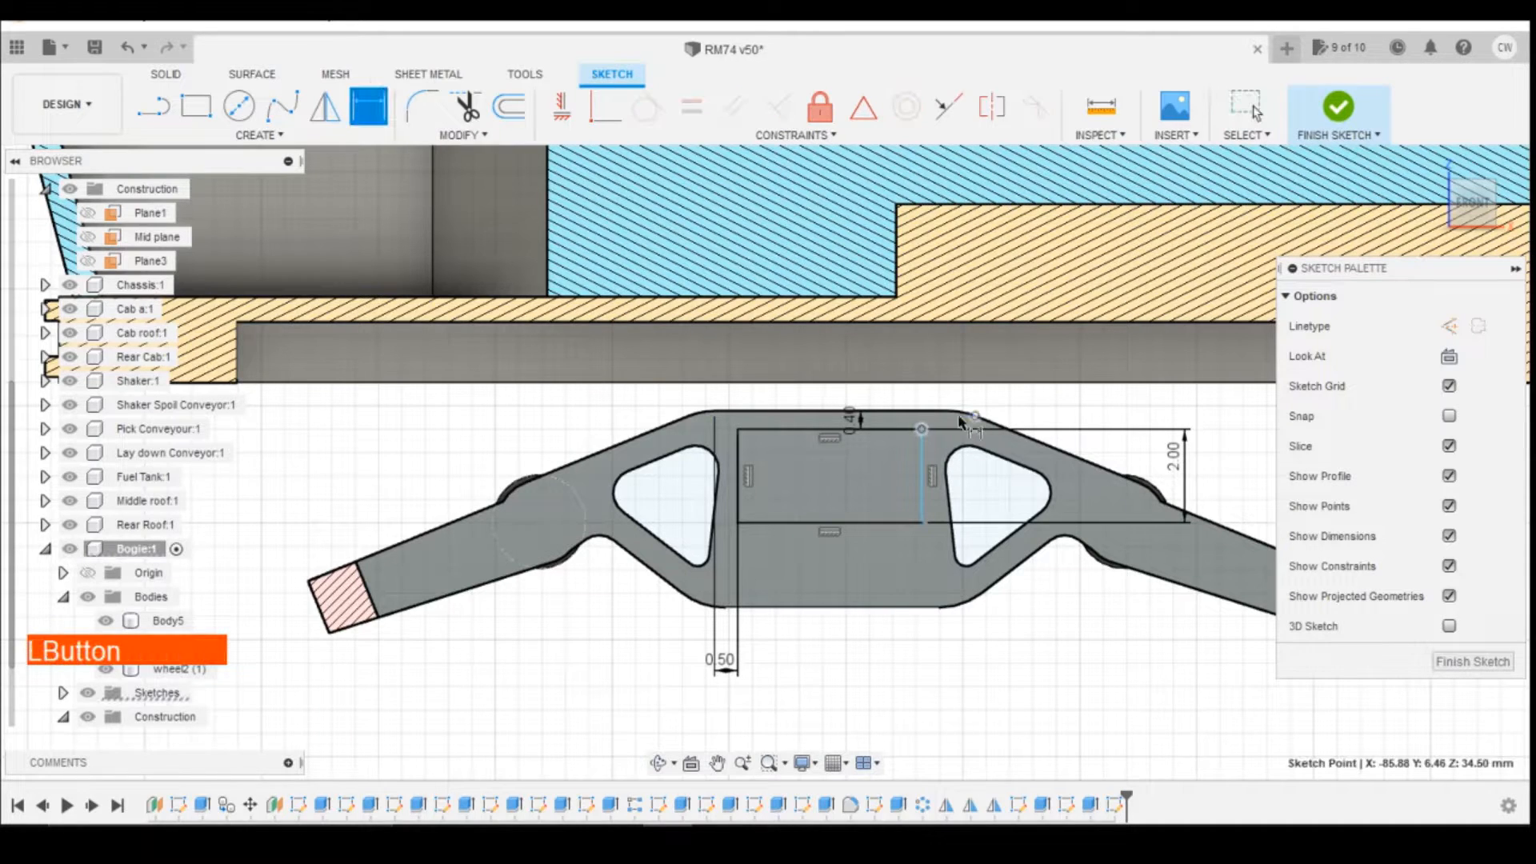
left_click(950, 413)
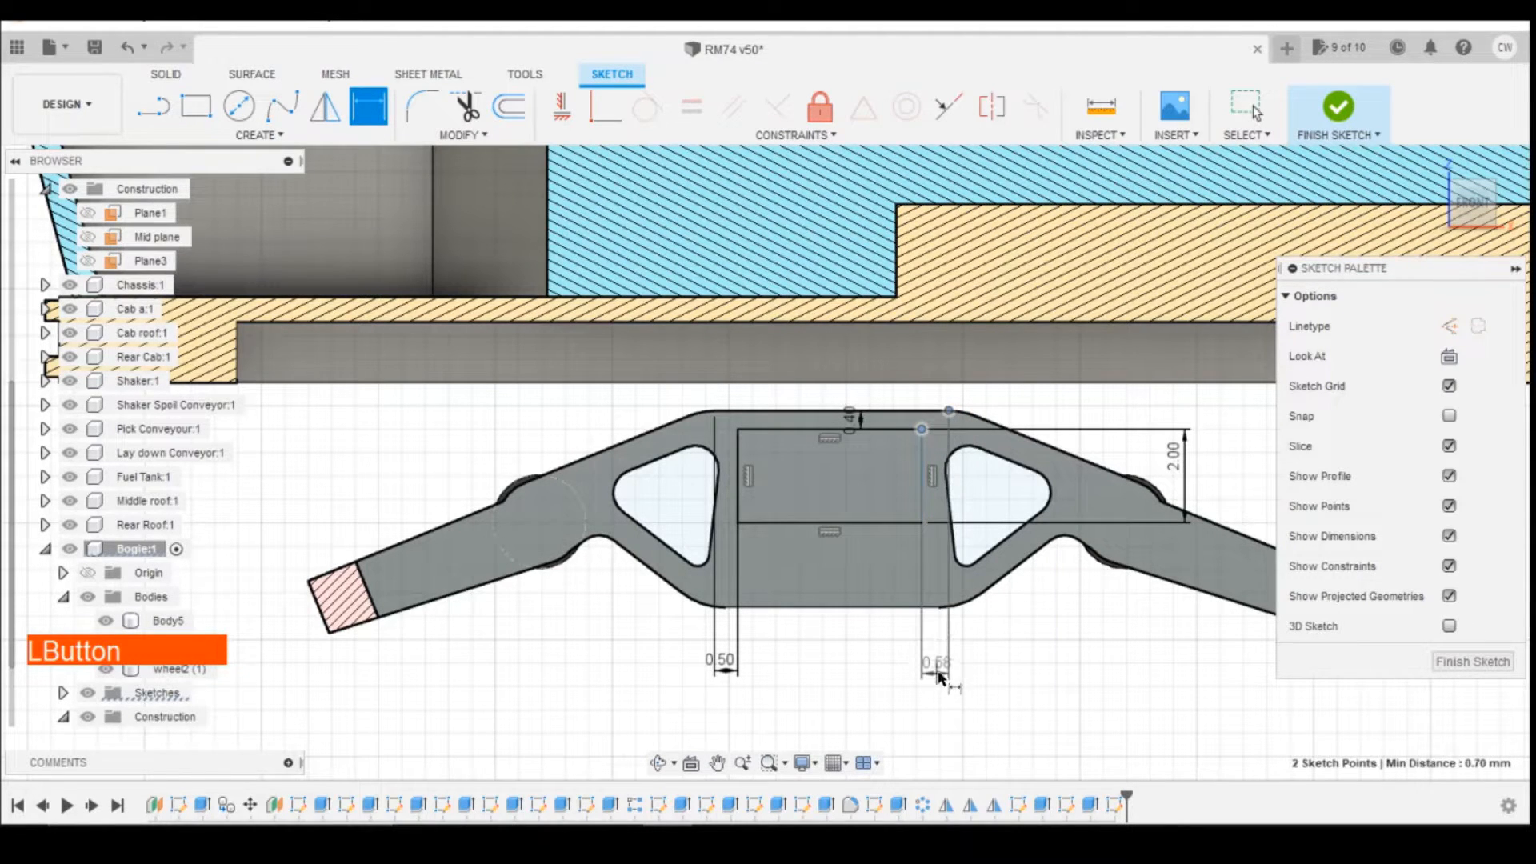
left_click(941, 666)
type("0.5")
key("Return")
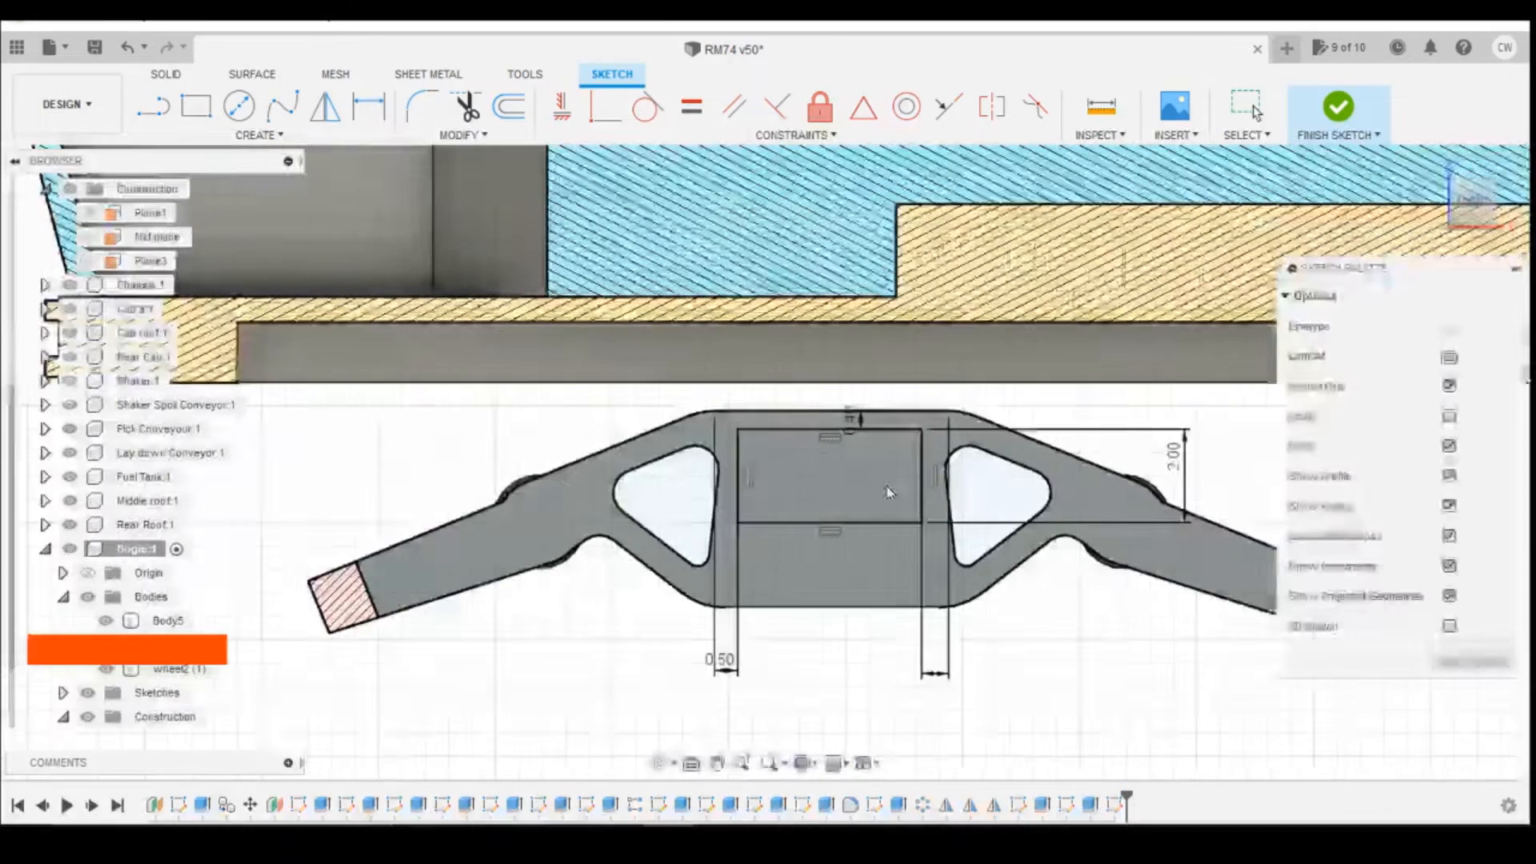
left_click(887, 486)
key("Escape")
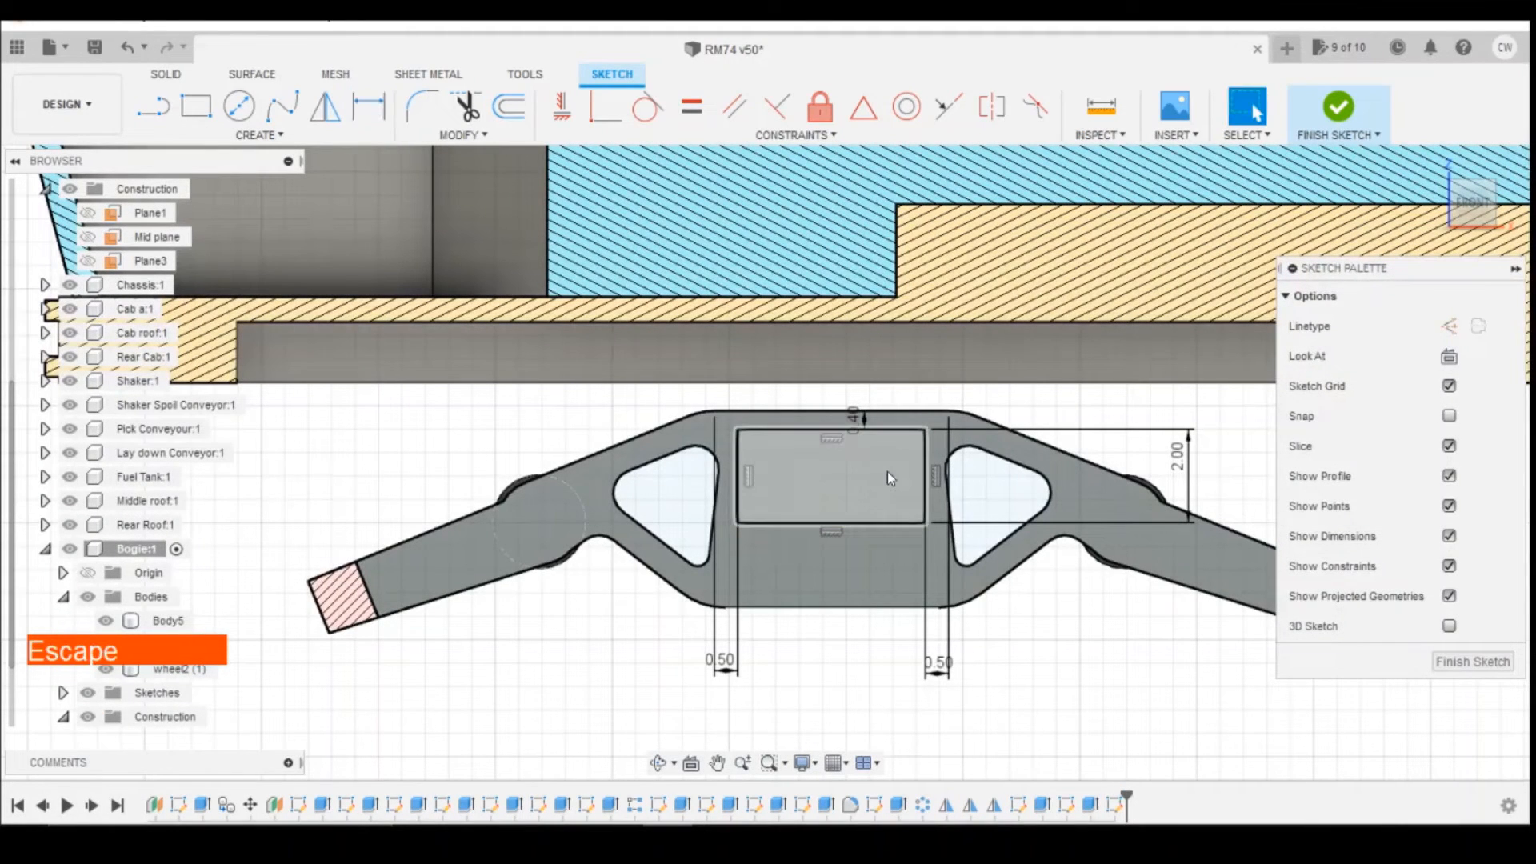
Step: Extrude the rectangle profile 7.5 mm inward from the side frame, using the Join operation
right_click(888, 473)
left_click(885, 559)
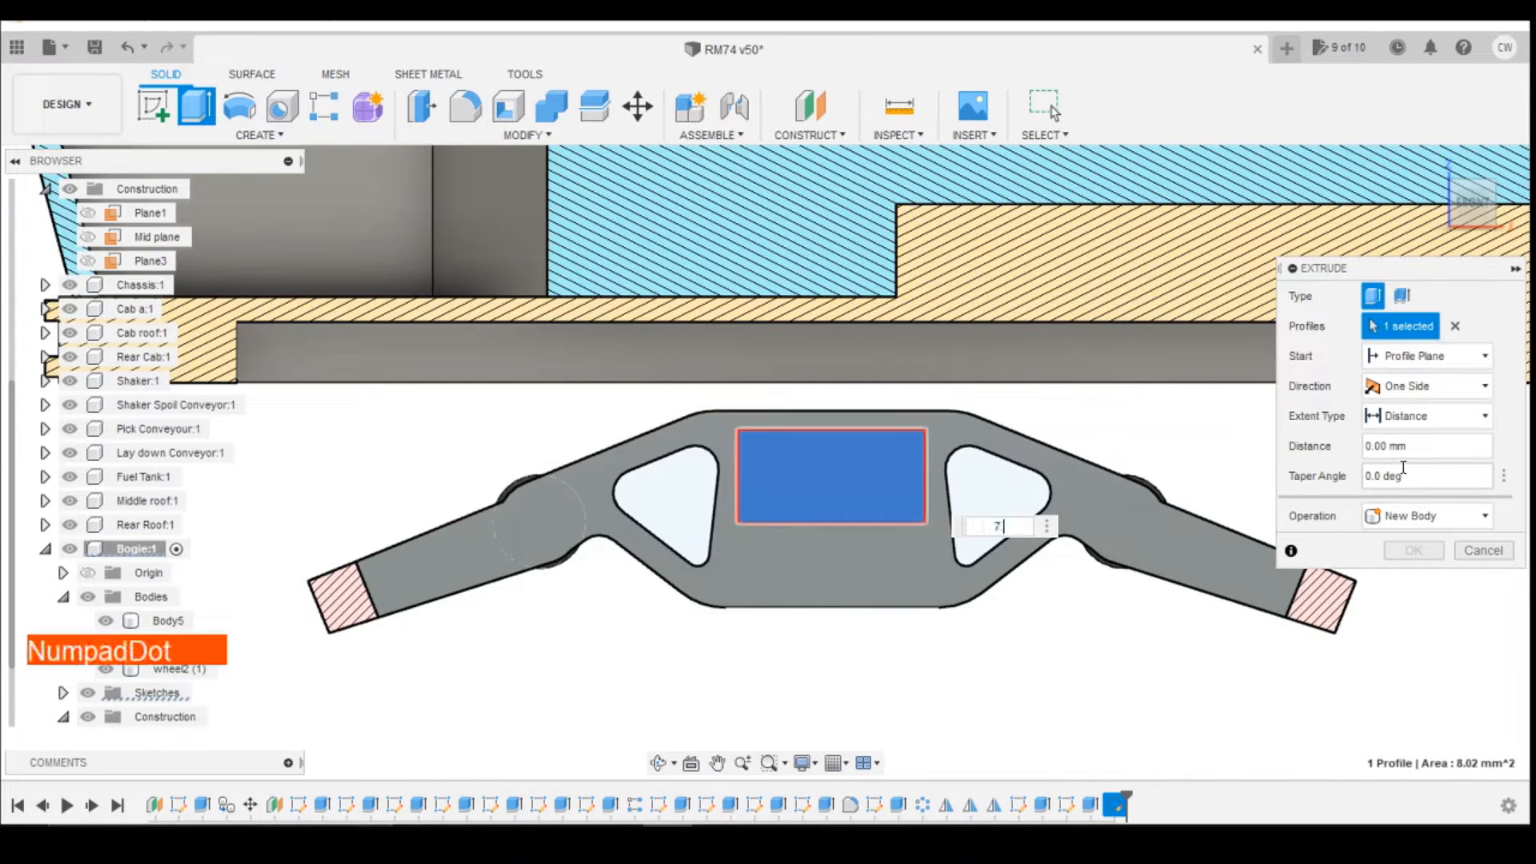
left_click(1427, 516)
left_click(1408, 545)
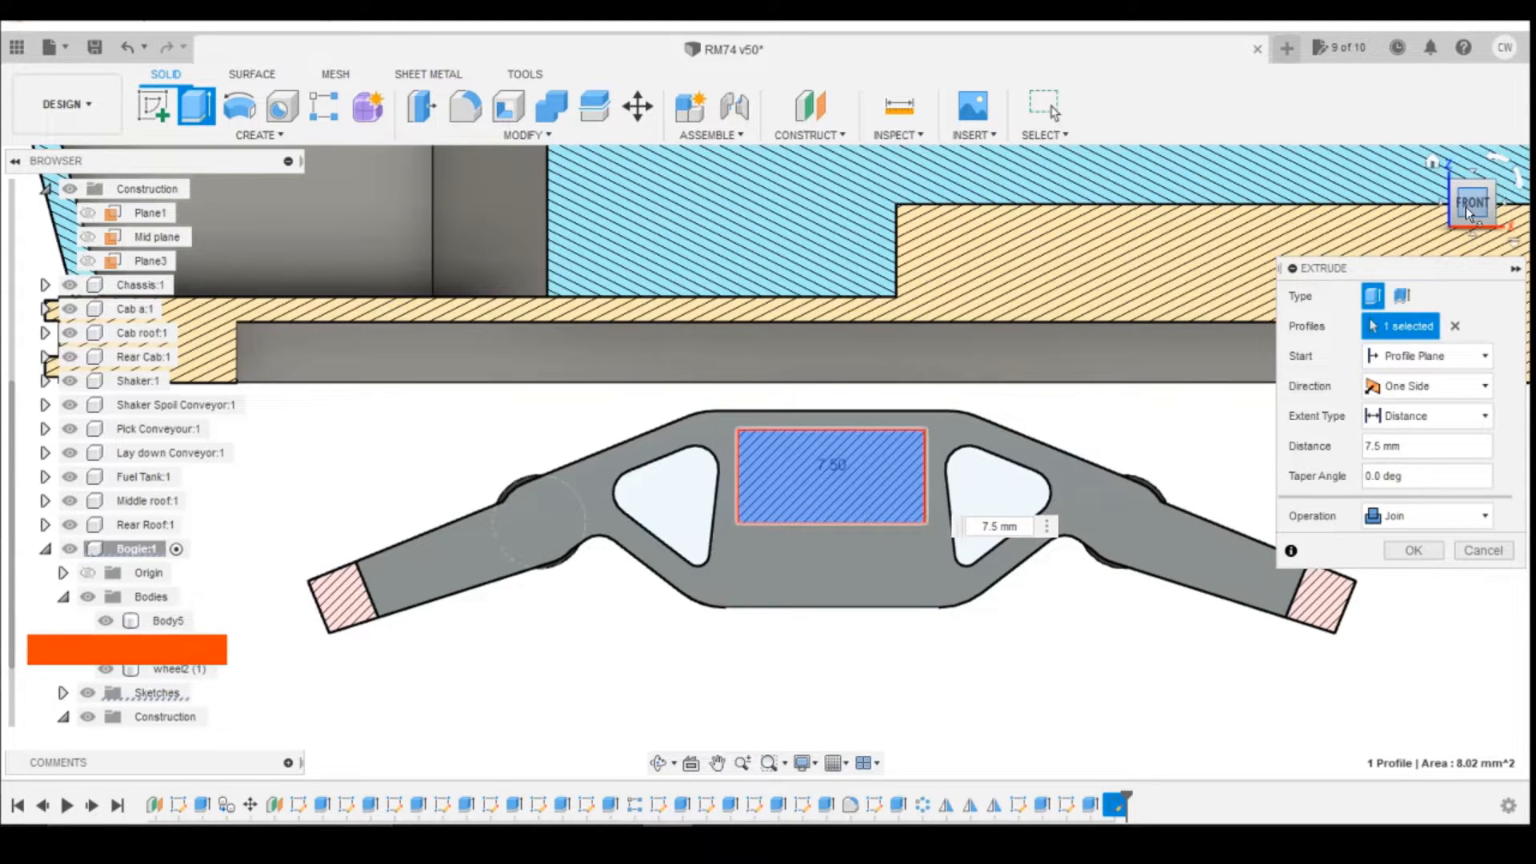
left_click_drag(1469, 210, 86, 299)
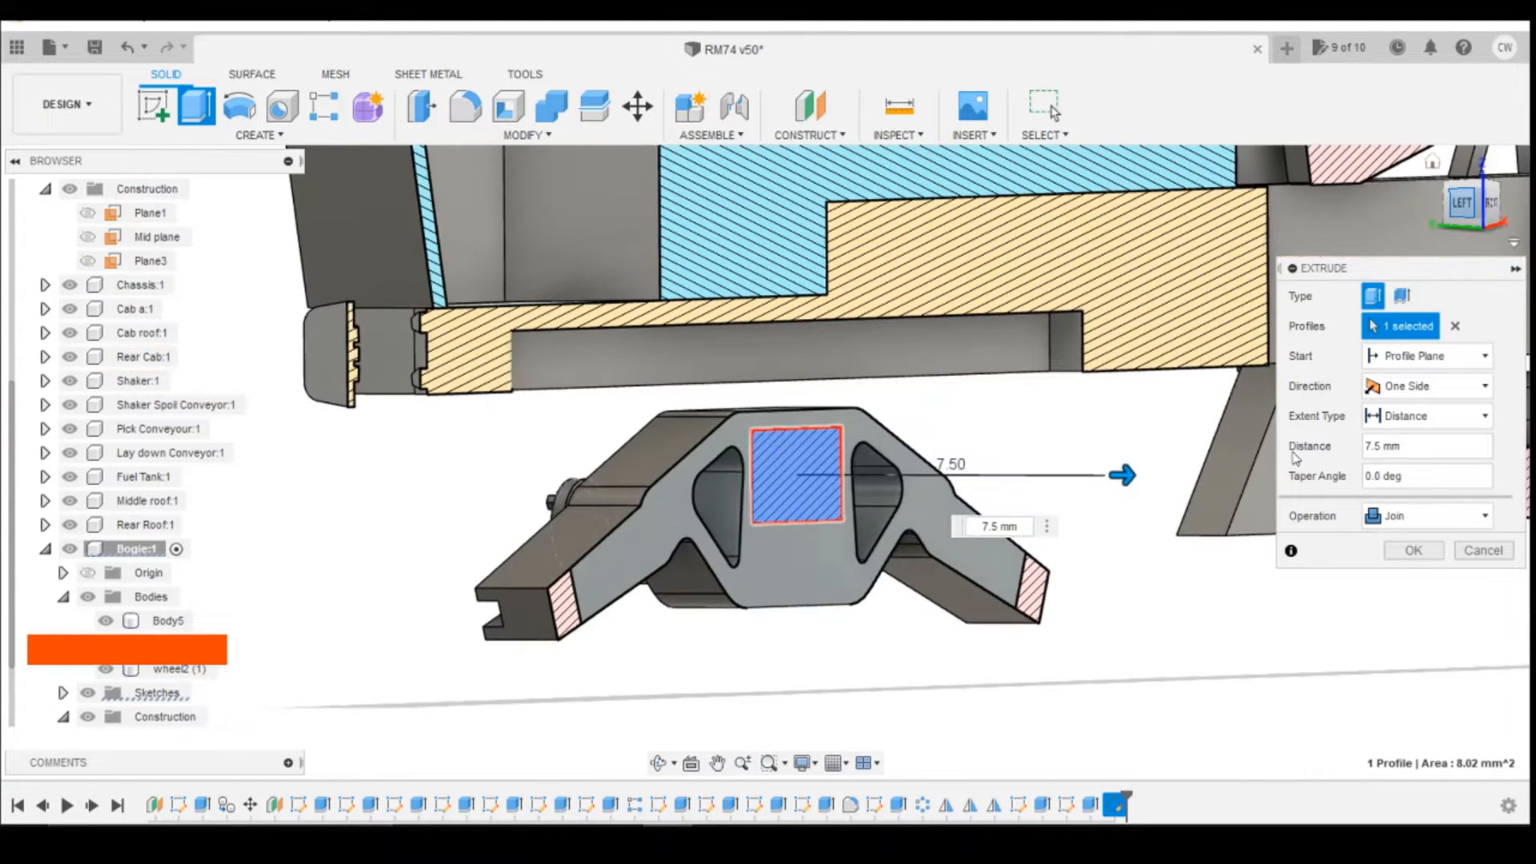
left_click(1412, 552)
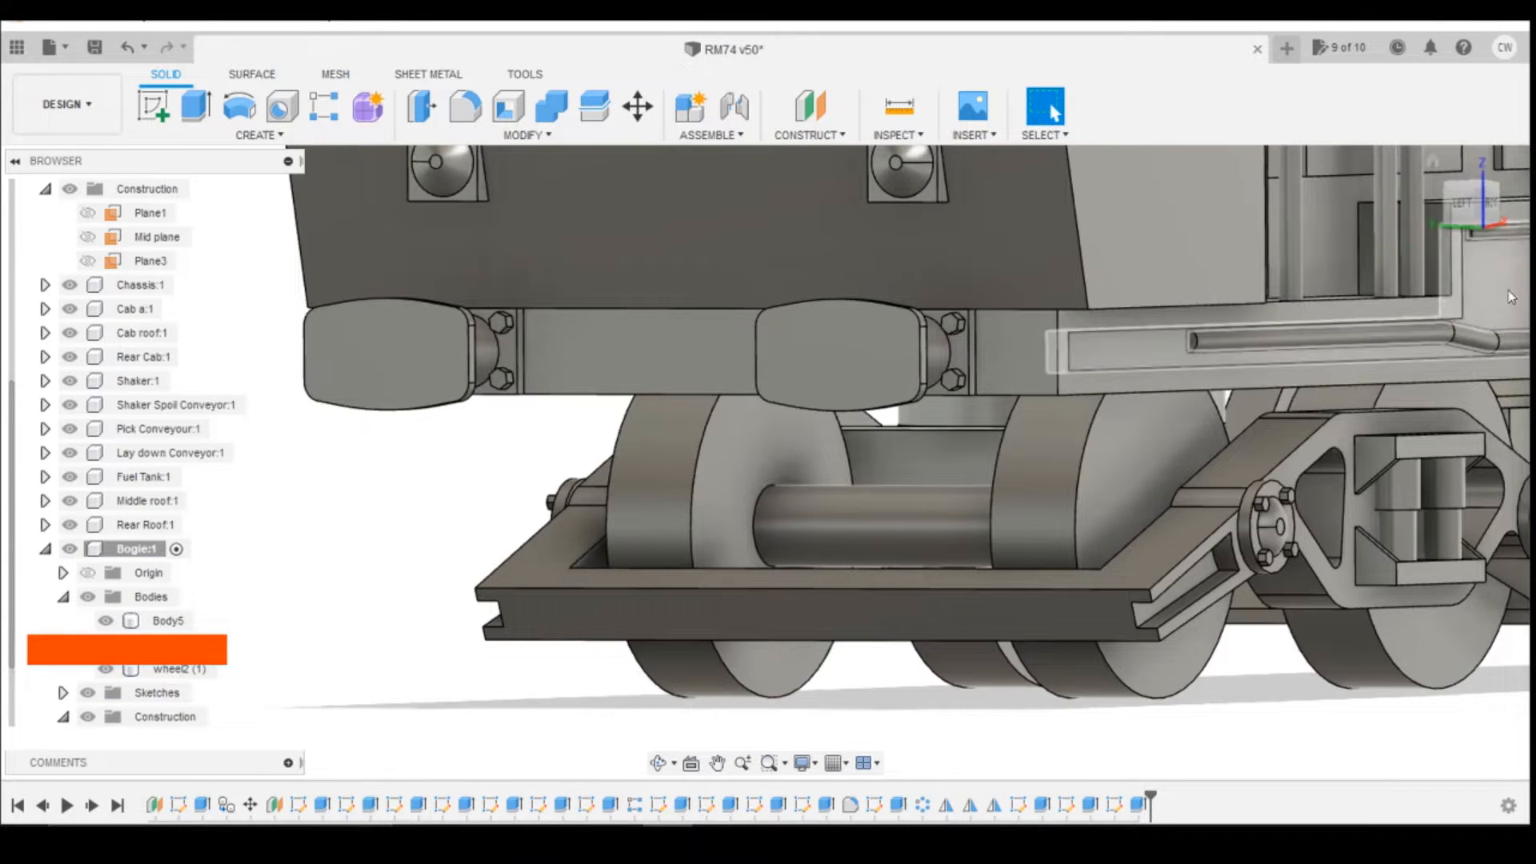
Step: Extrude the free end face of the cross member 5.42 mm toward the opposite side frame with the Join operation
left_click_drag(1479, 208, 1475, 67)
scroll(1144, 420, "up", 4)
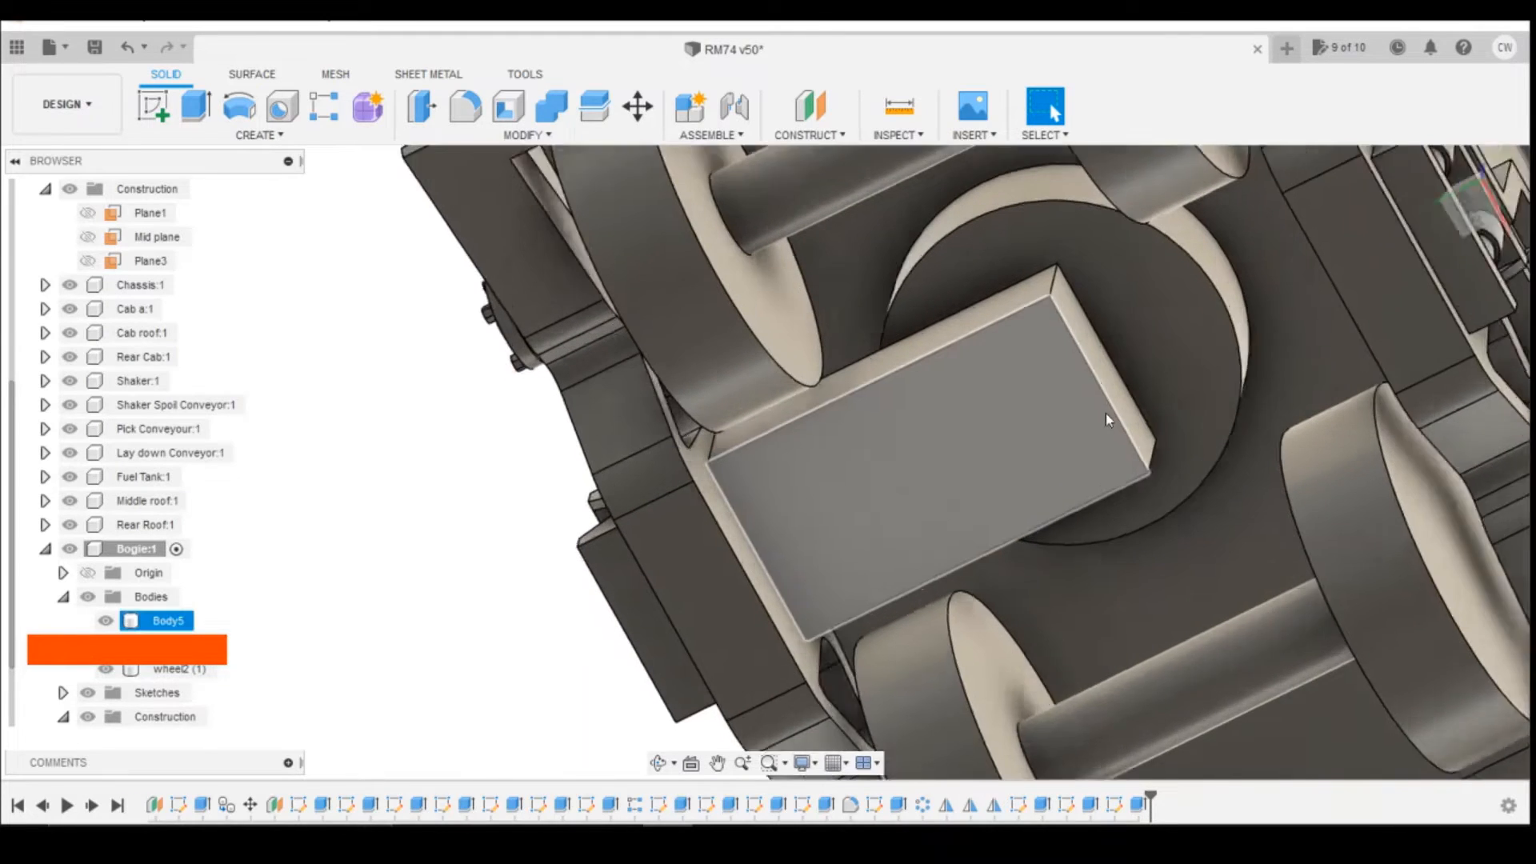
right_click(1125, 391)
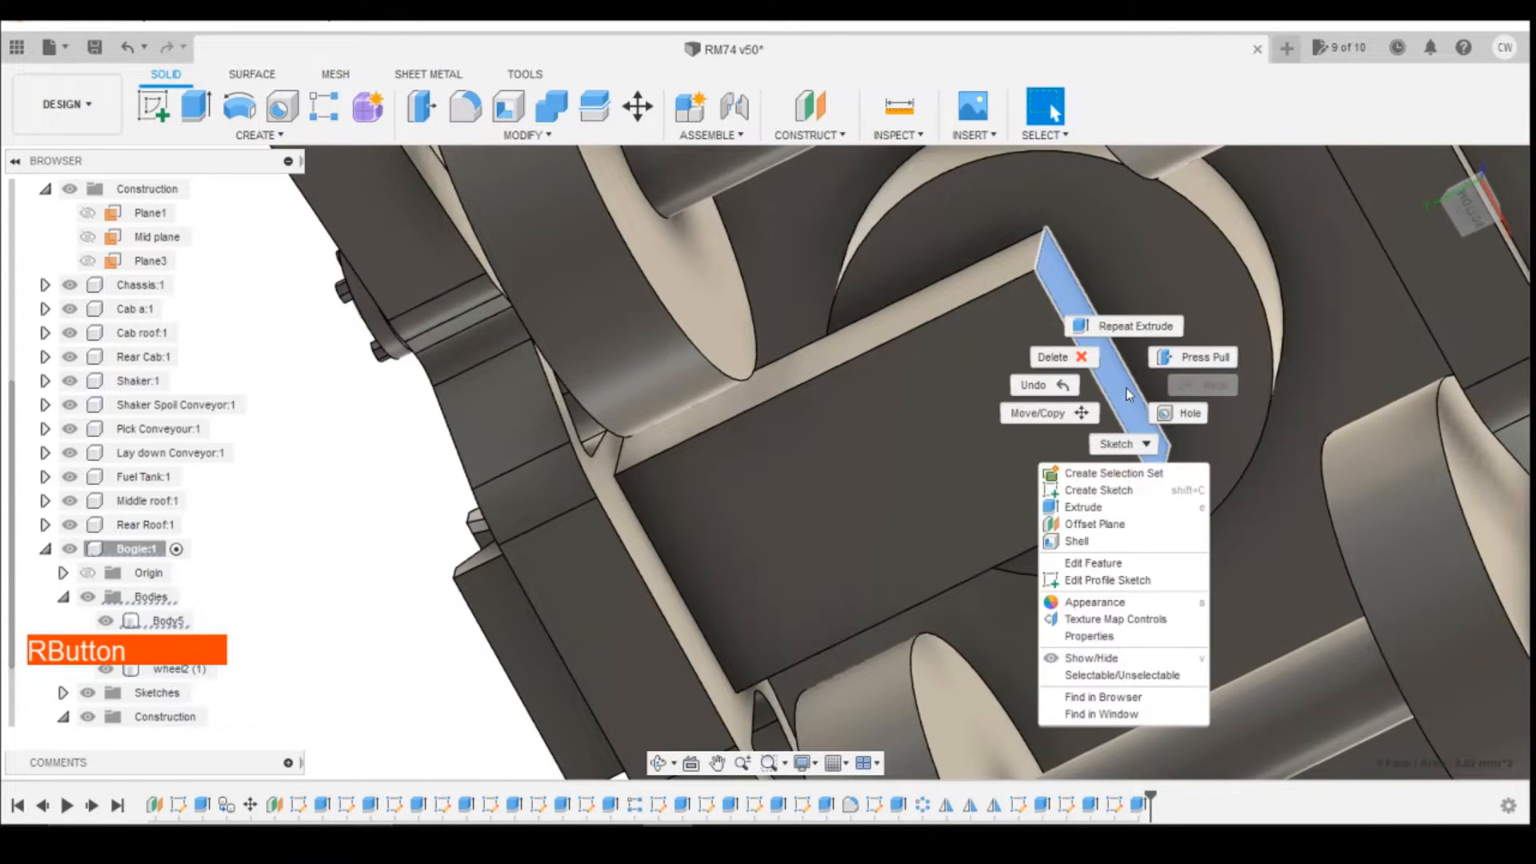
left_click(1142, 810)
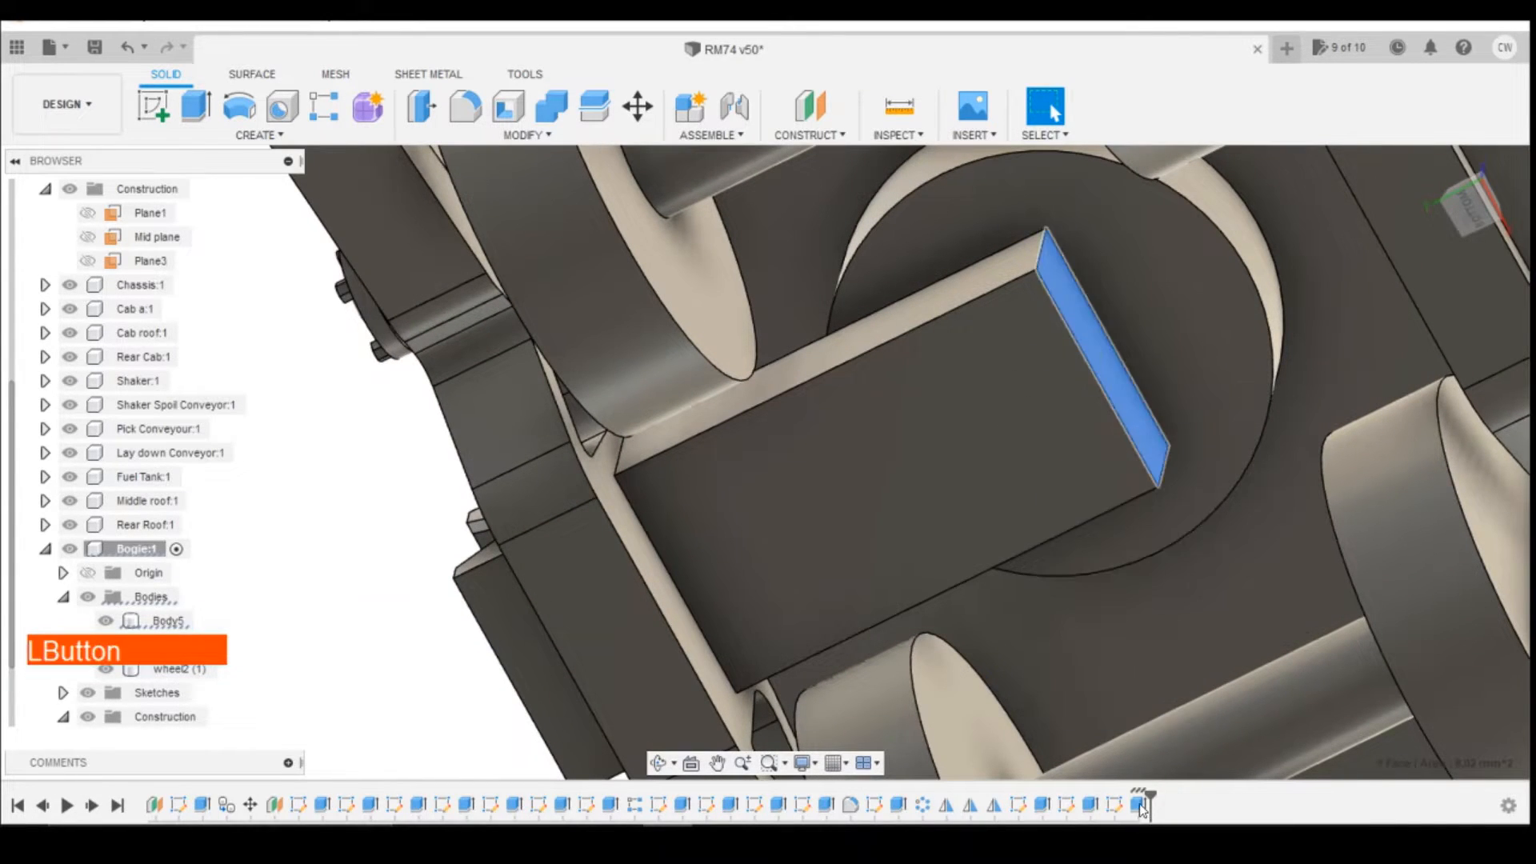
right_click(1144, 809)
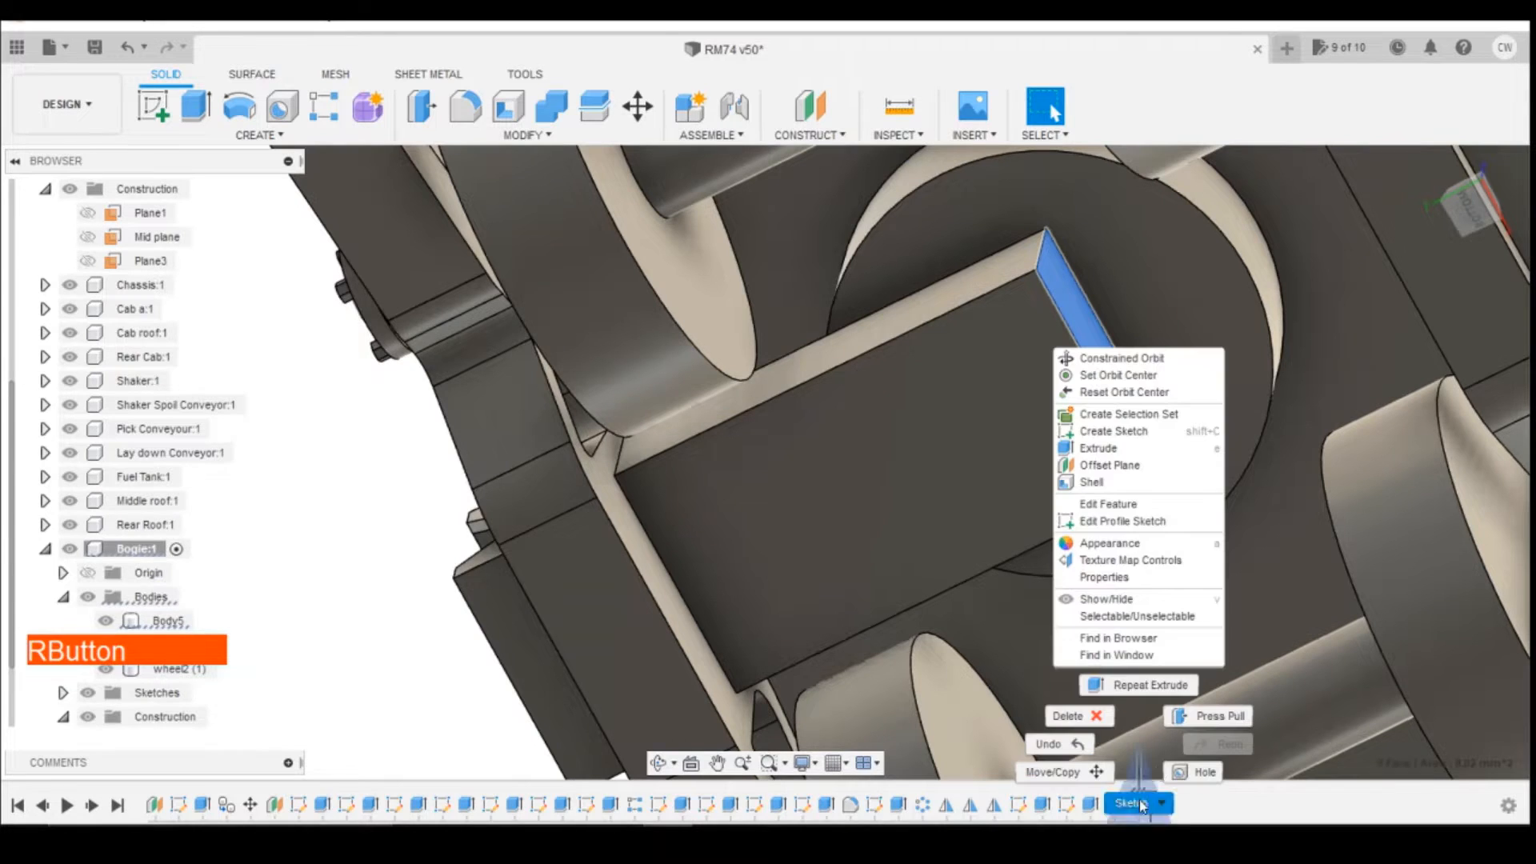
left_click(1133, 450)
scroll(1454, 204, "down", 2)
left_click_drag(1453, 200, 1398, 221)
left_click_drag(1172, 342, 1020, 491)
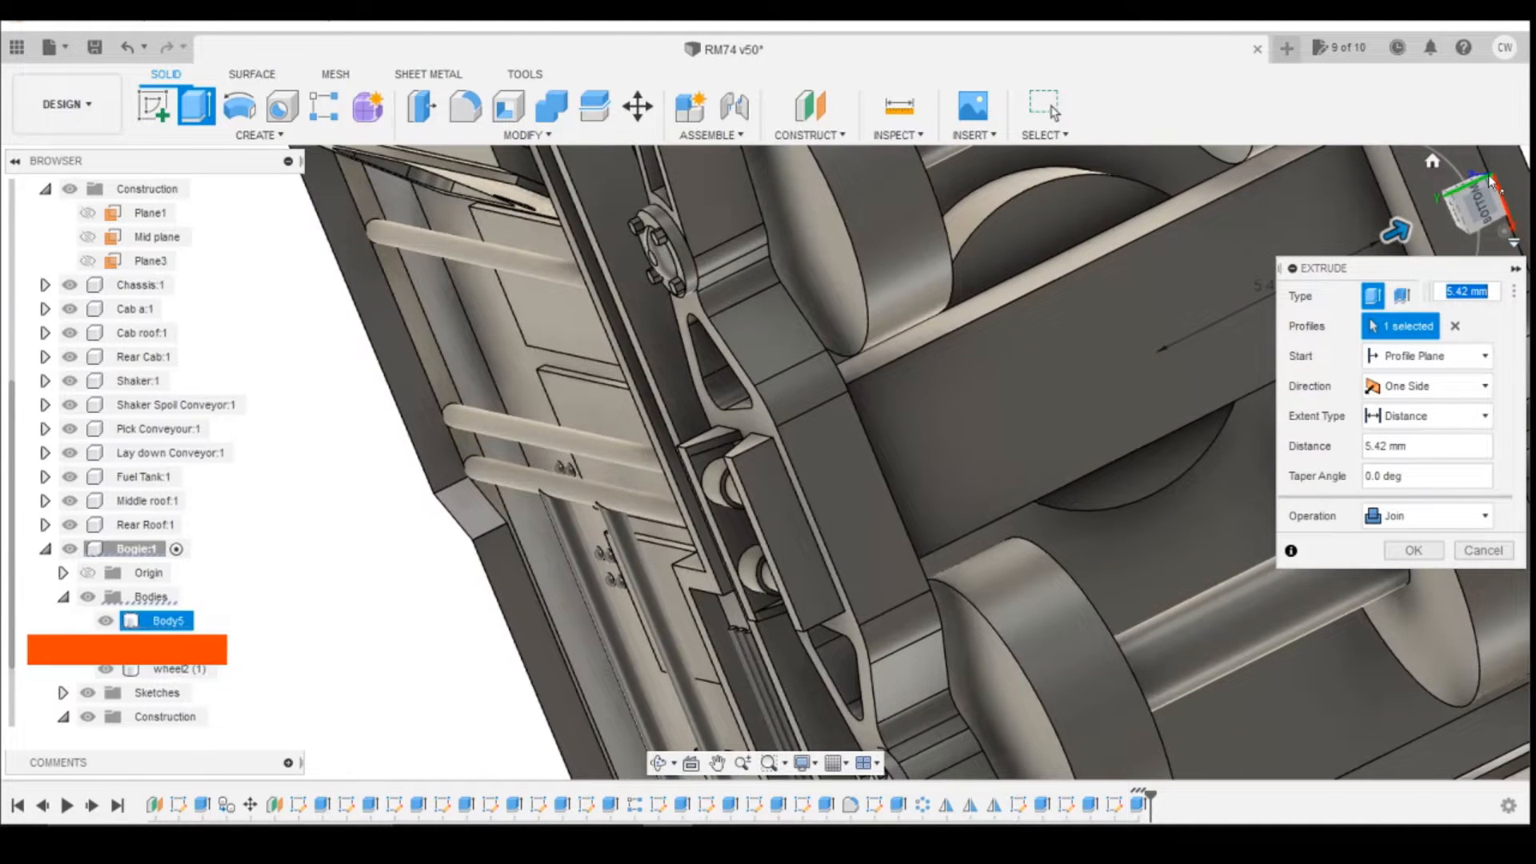
mouse_move(1481, 202)
left_mouse_down()
mouse_move(1469, 218)
mouse_move(1409, 207)
left_mouse_up()
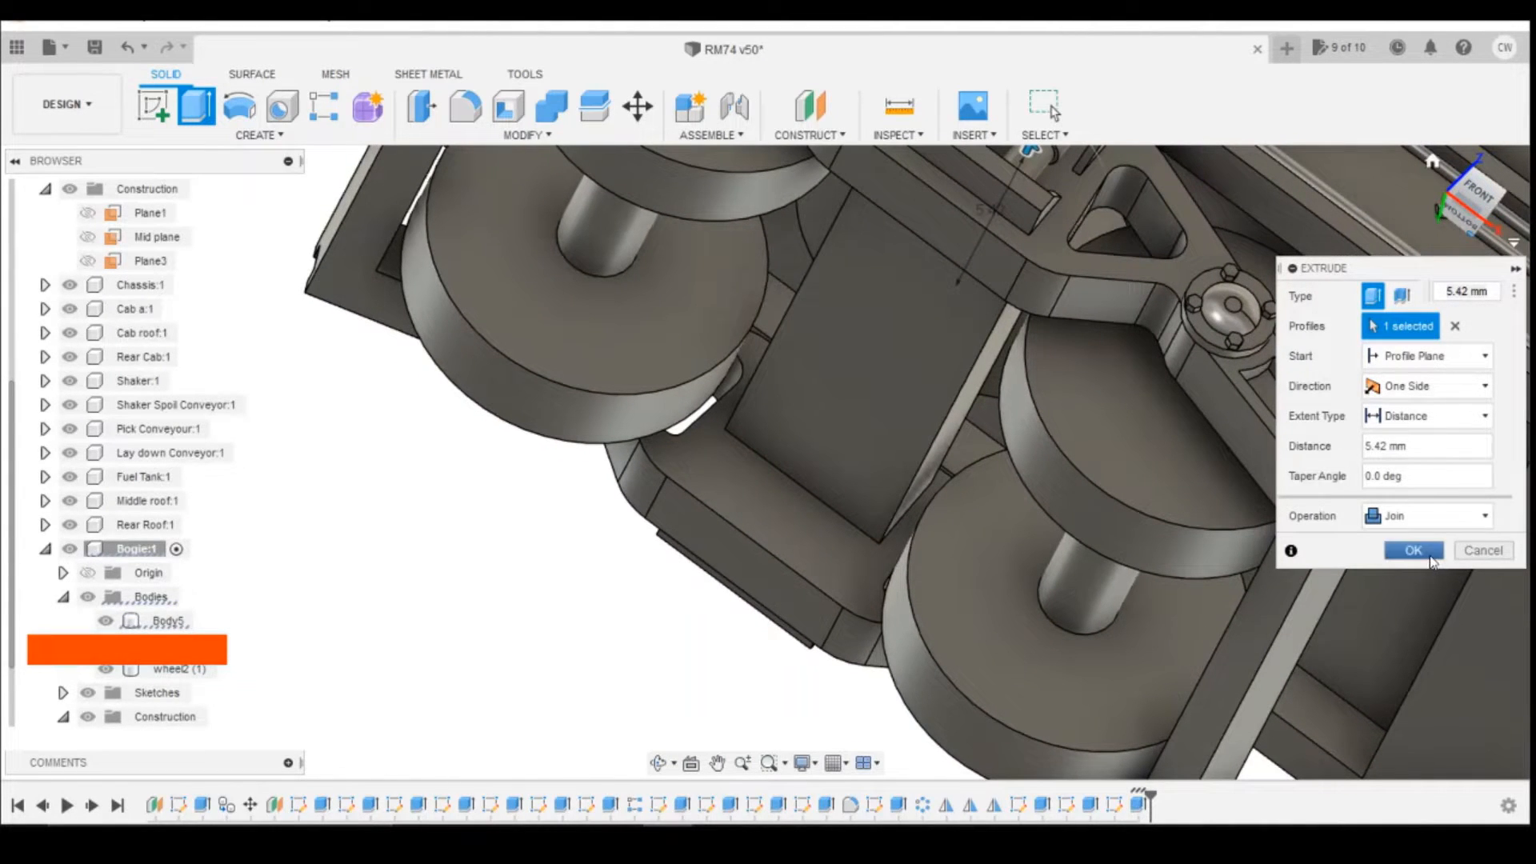
left_click(1414, 551)
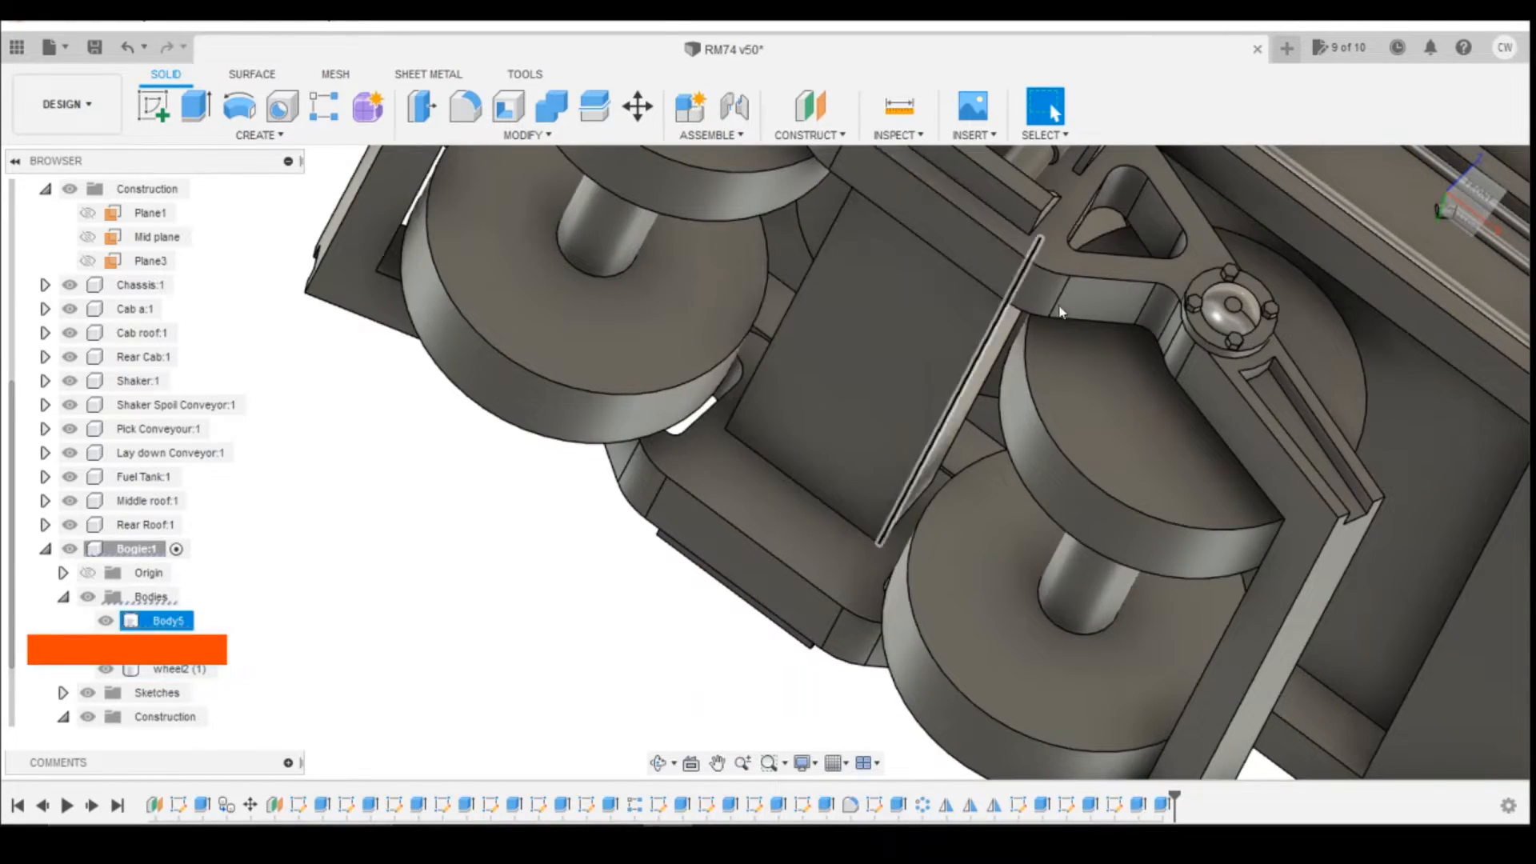
Step: Activate the Chassis component and start a sketch on the underside face of its round pivot boss
mouse_move(1476, 197)
left_mouse_down()
mouse_move(1390, 363)
mouse_move(1210, 512)
mouse_move(384, 200)
mouse_move(465, 80)
mouse_move(480, 88)
mouse_move(336, 153)
left_mouse_up()
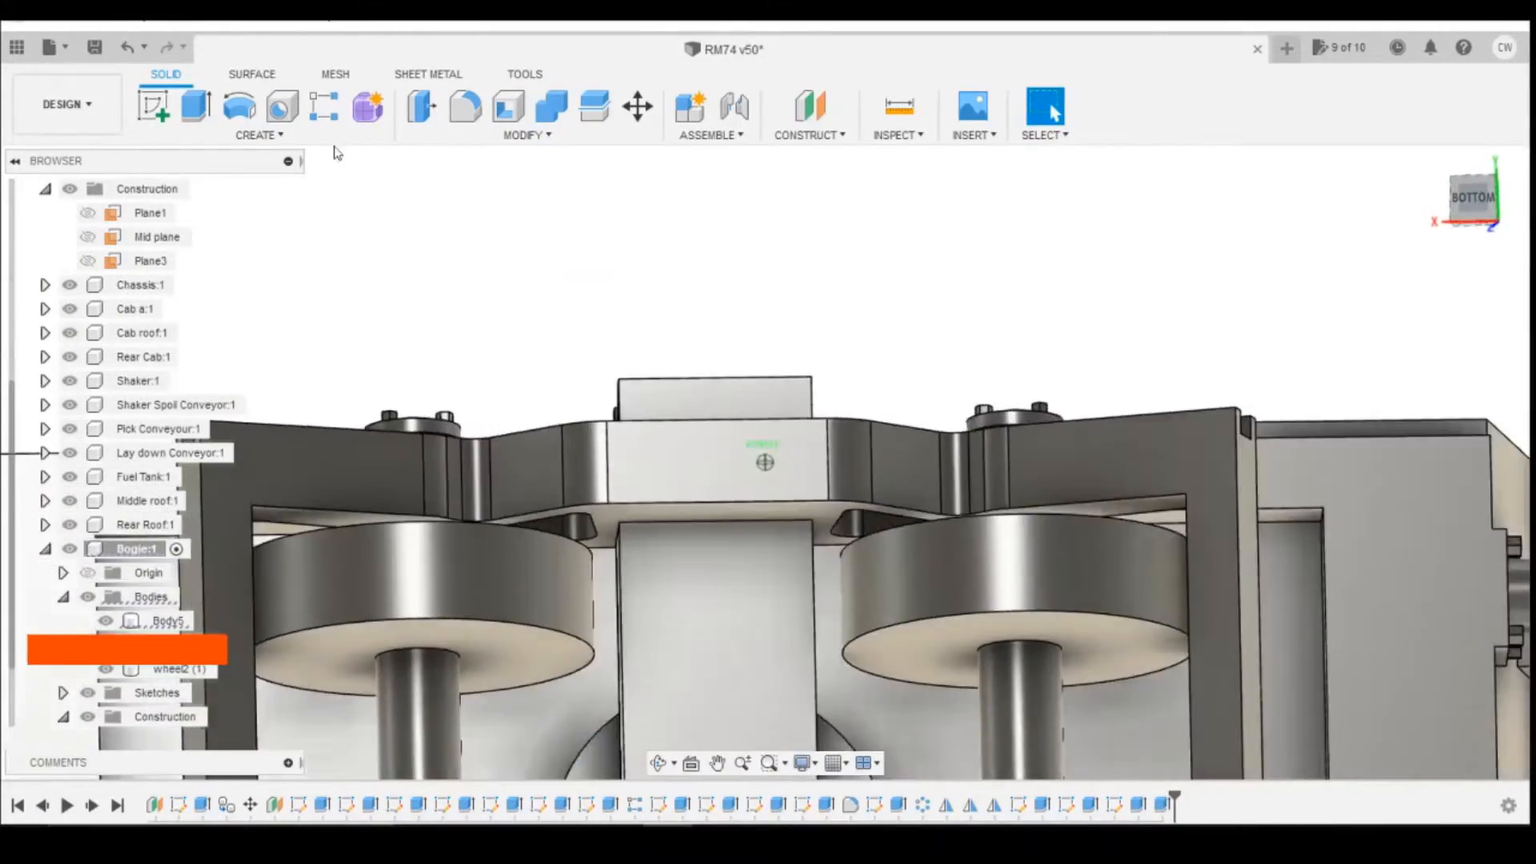
scroll(869, 270, "down", 3)
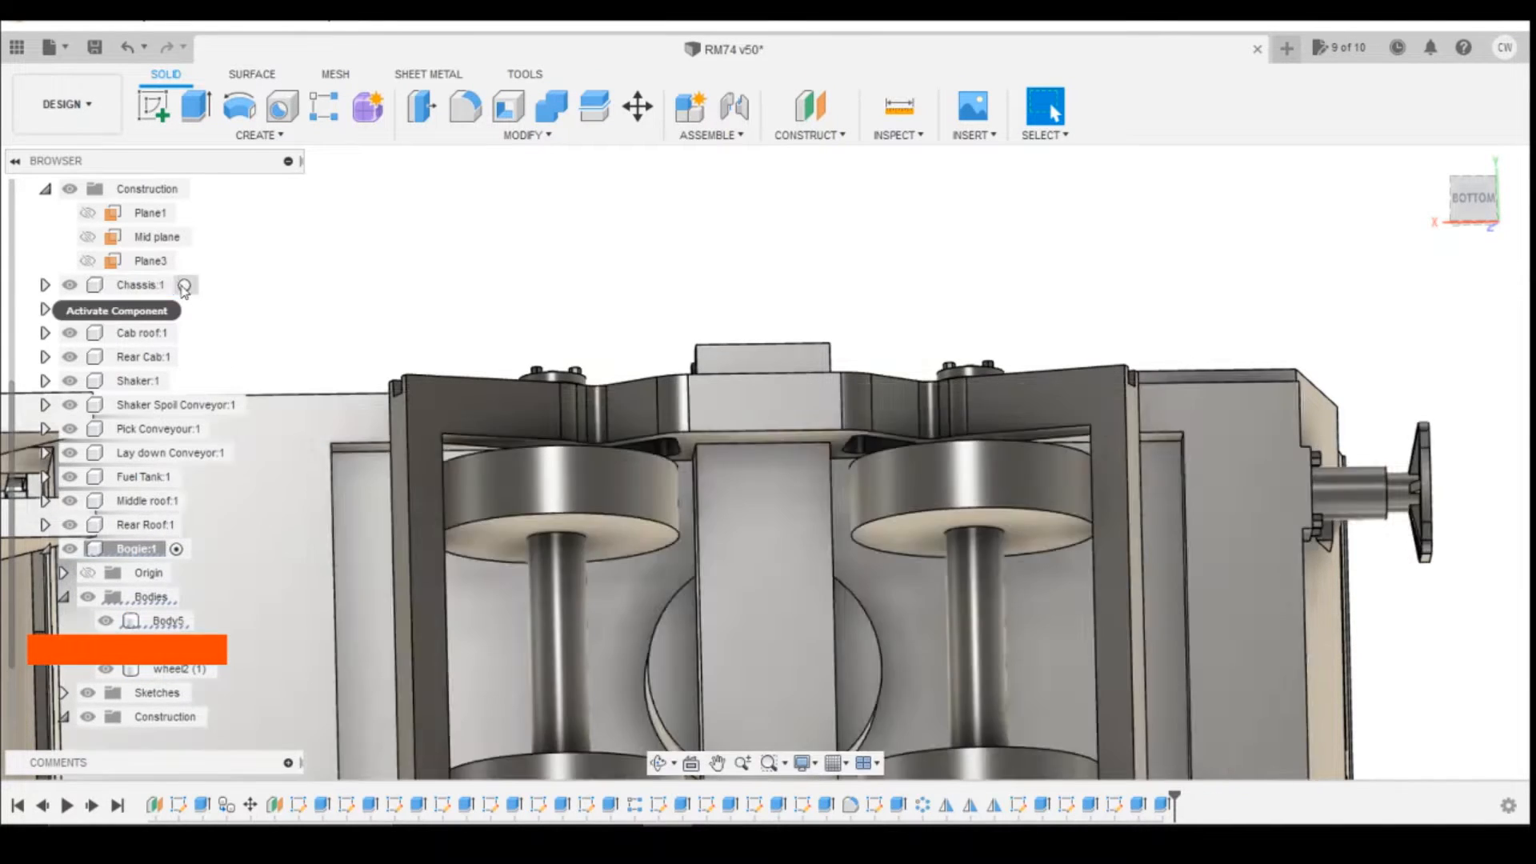
left_click(136, 285)
scroll(472, 346, "down", 2)
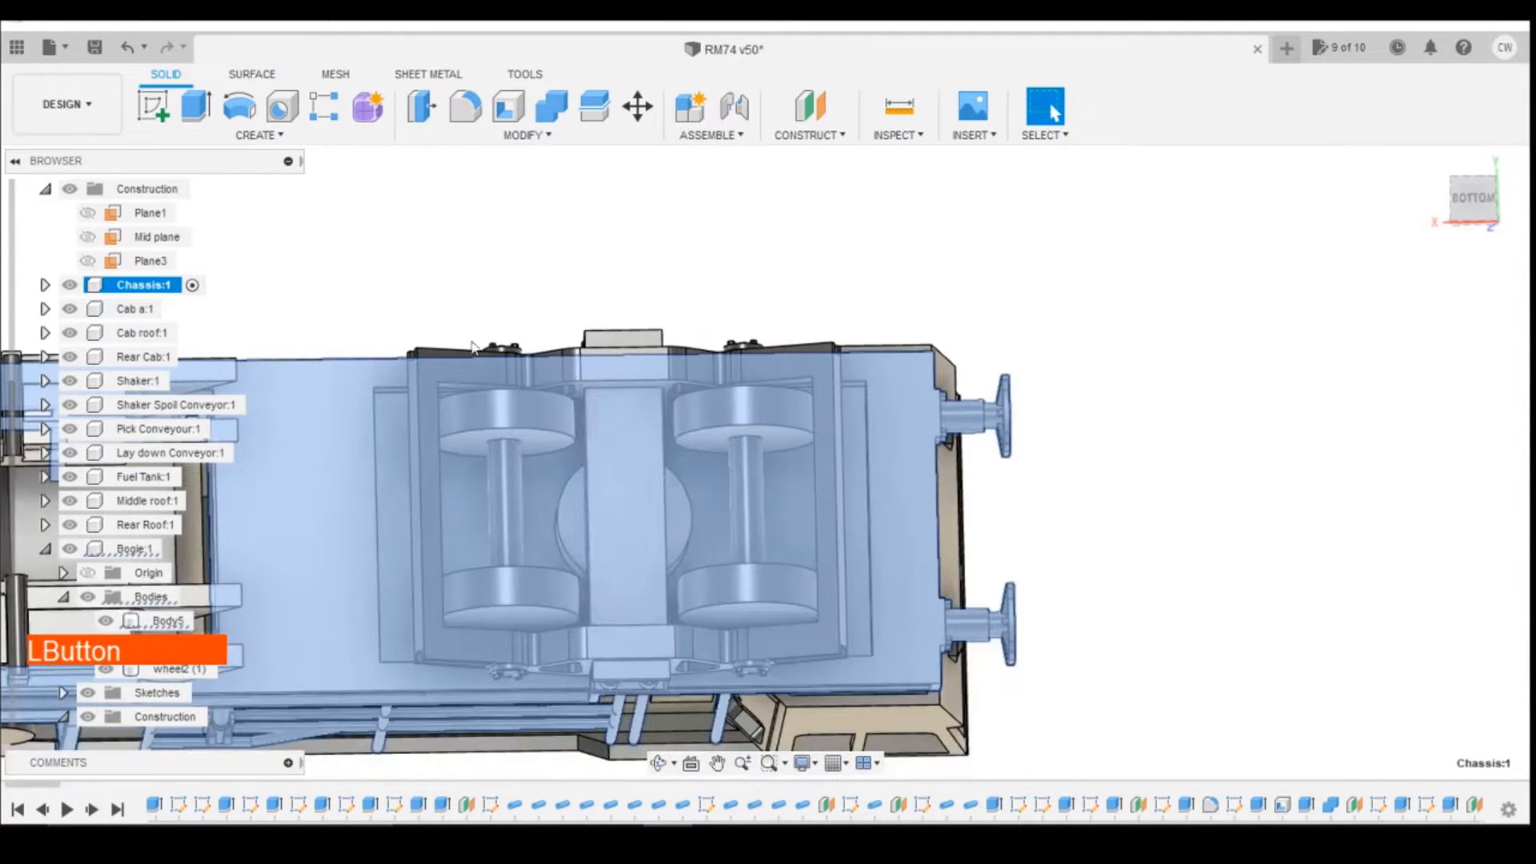
left_click(683, 524)
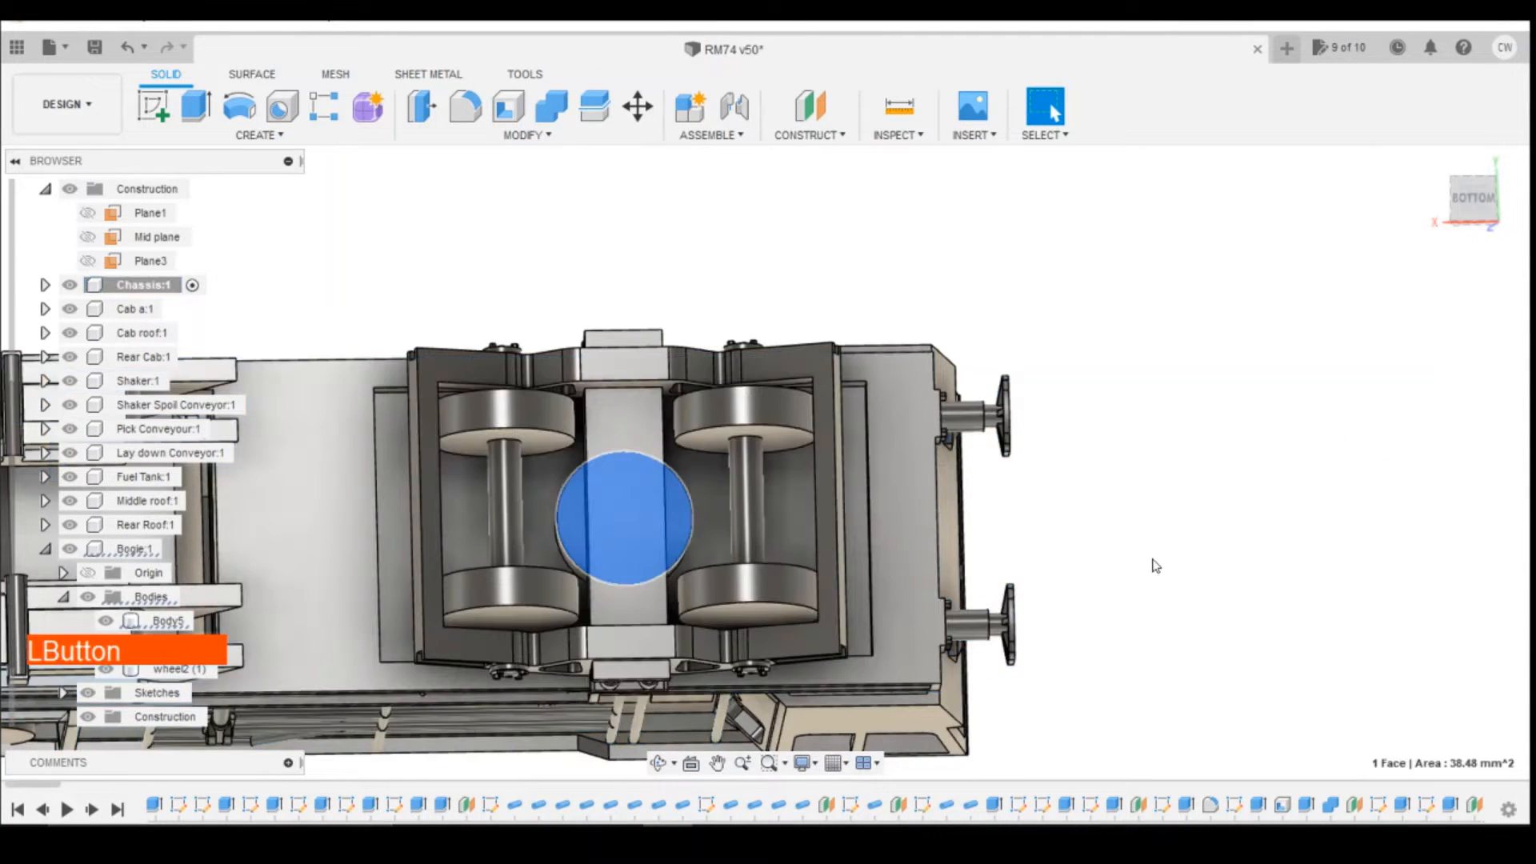
left_click(1471, 199)
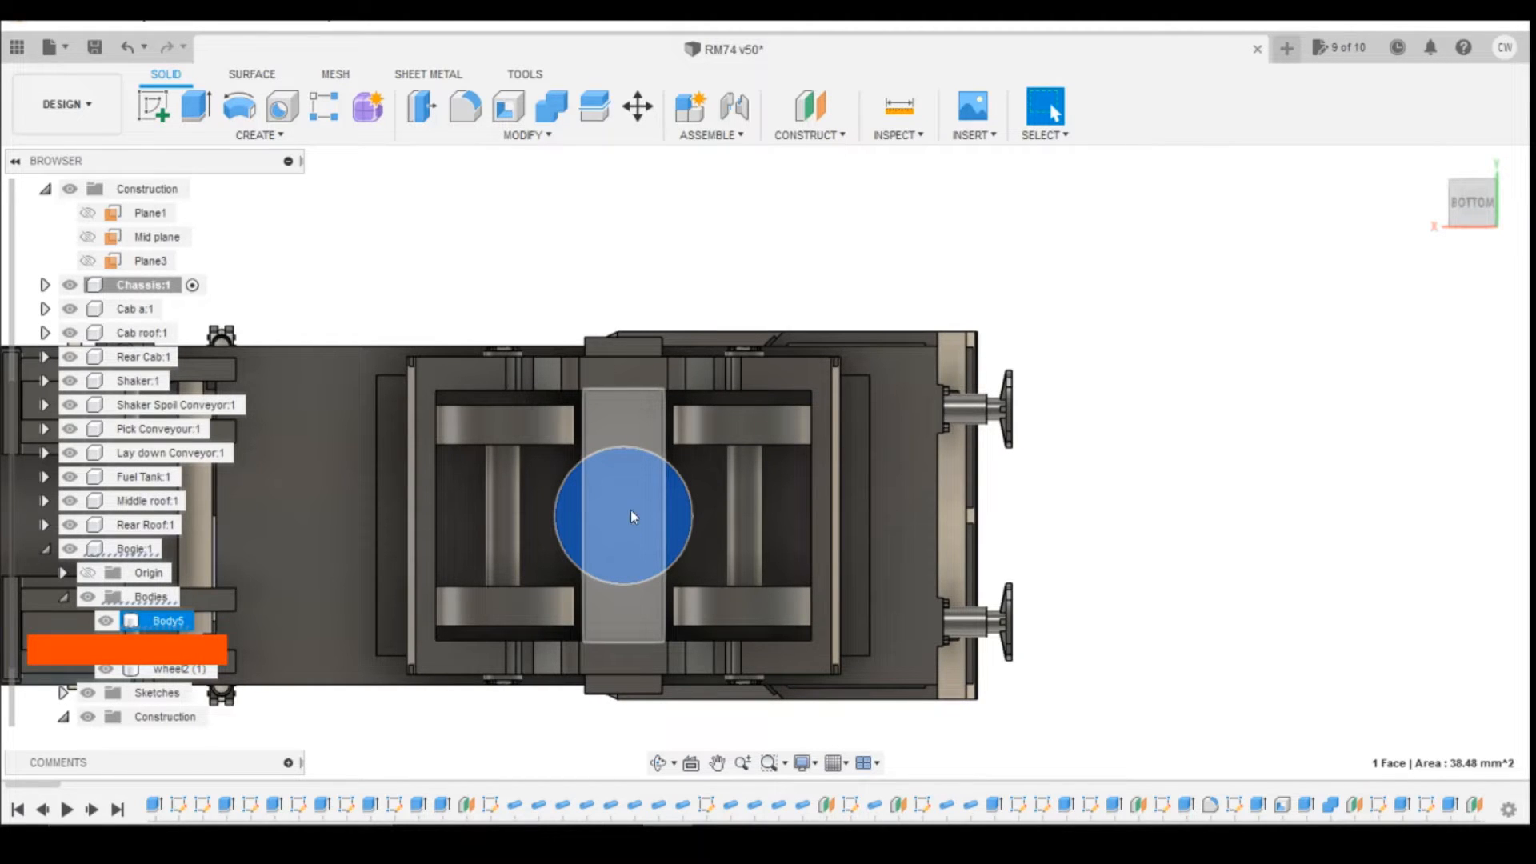
left_click(154, 108)
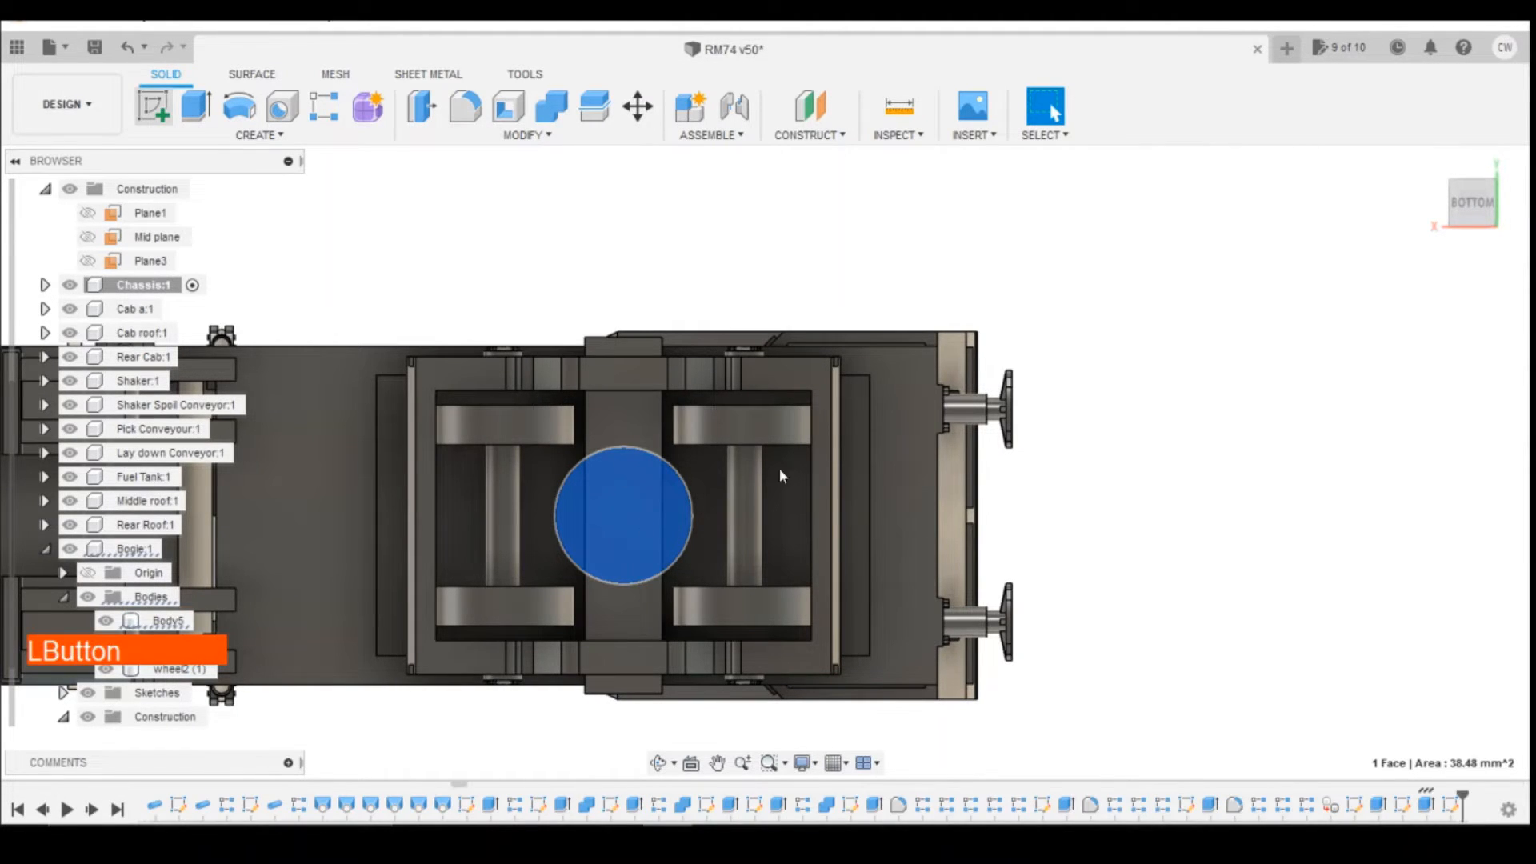
left_click(646, 492)
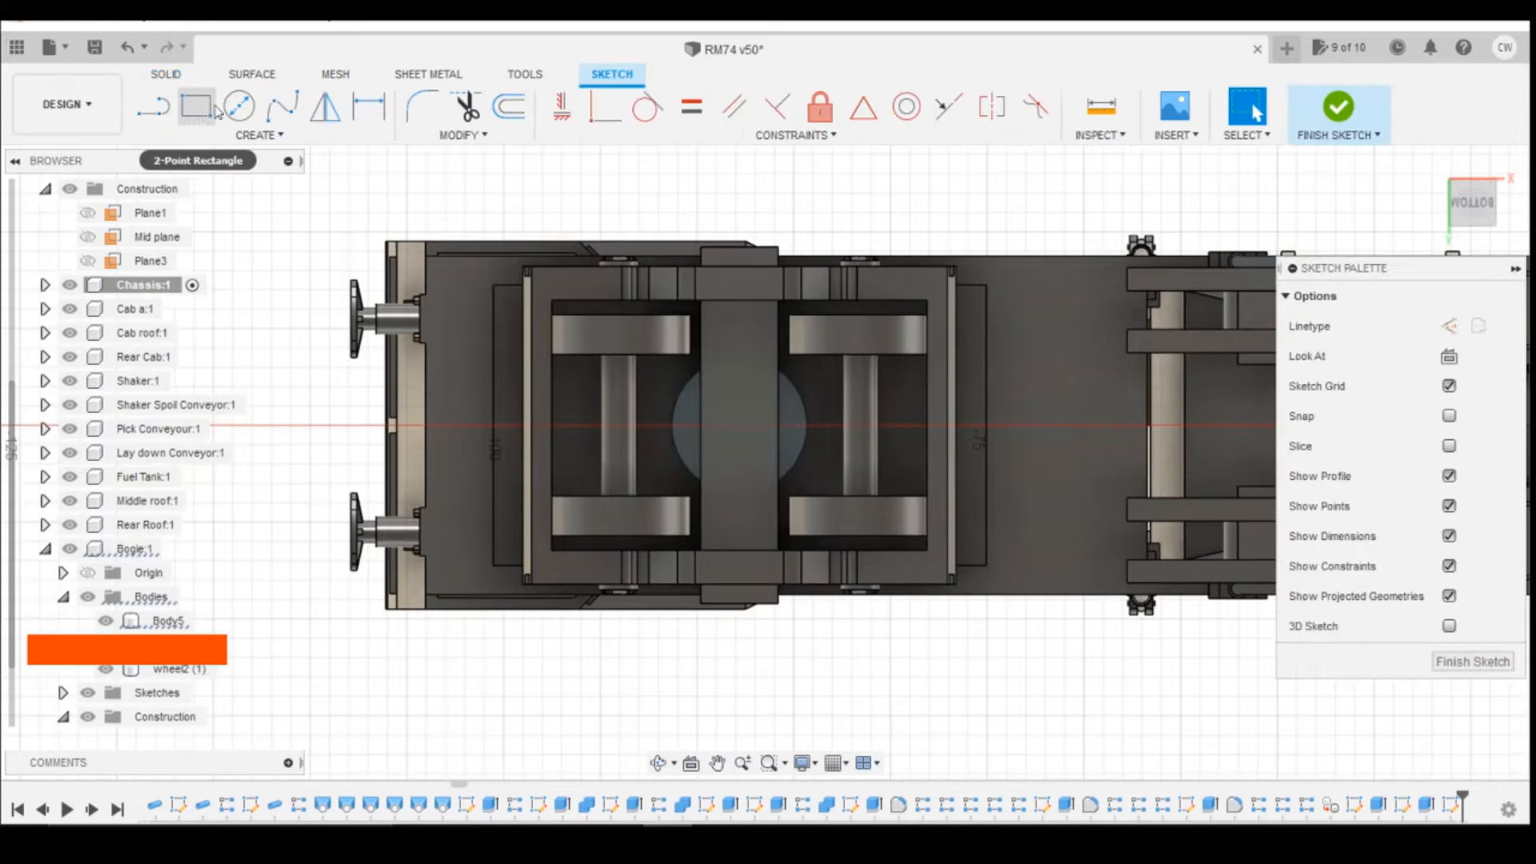
Step: Draw a 3 mm diameter circle at the centre of the round pivot boss
left_click(239, 108)
left_click(744, 428)
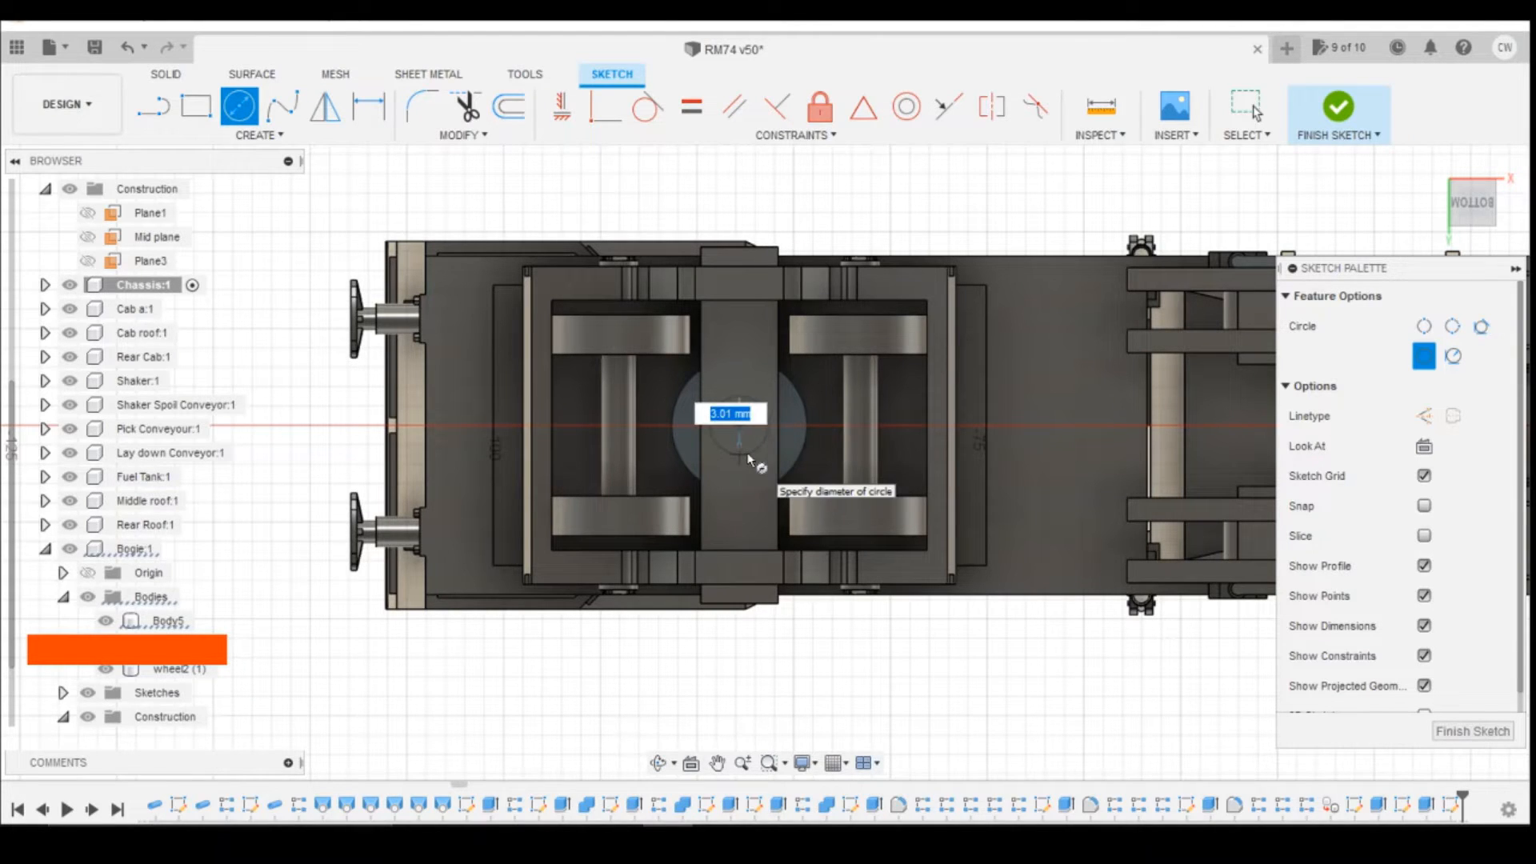
type("3")
left_click(750, 459)
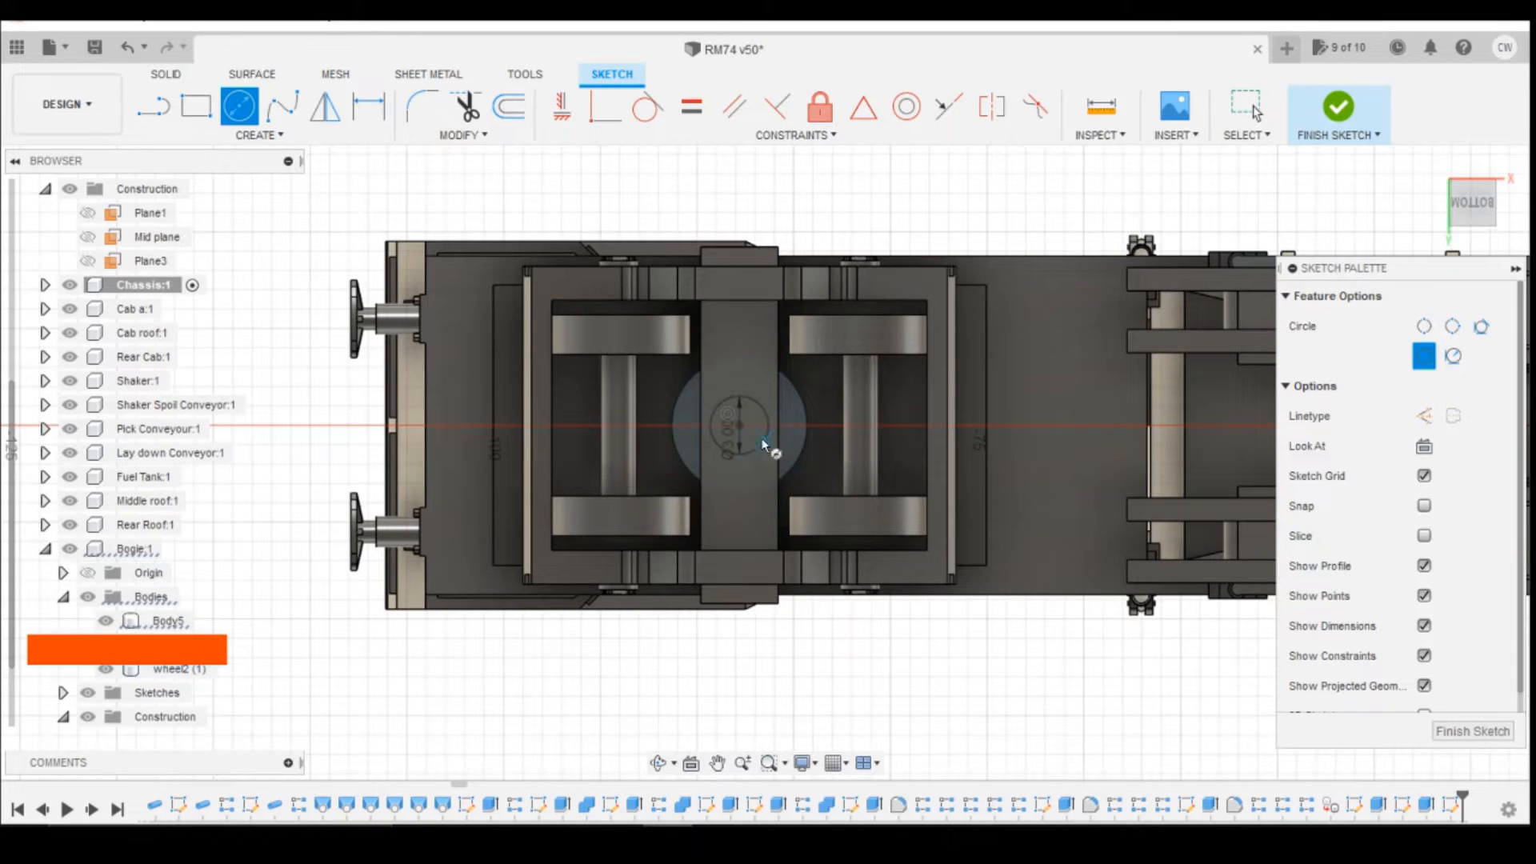
scroll(760, 437, "up", 2)
key("Escape")
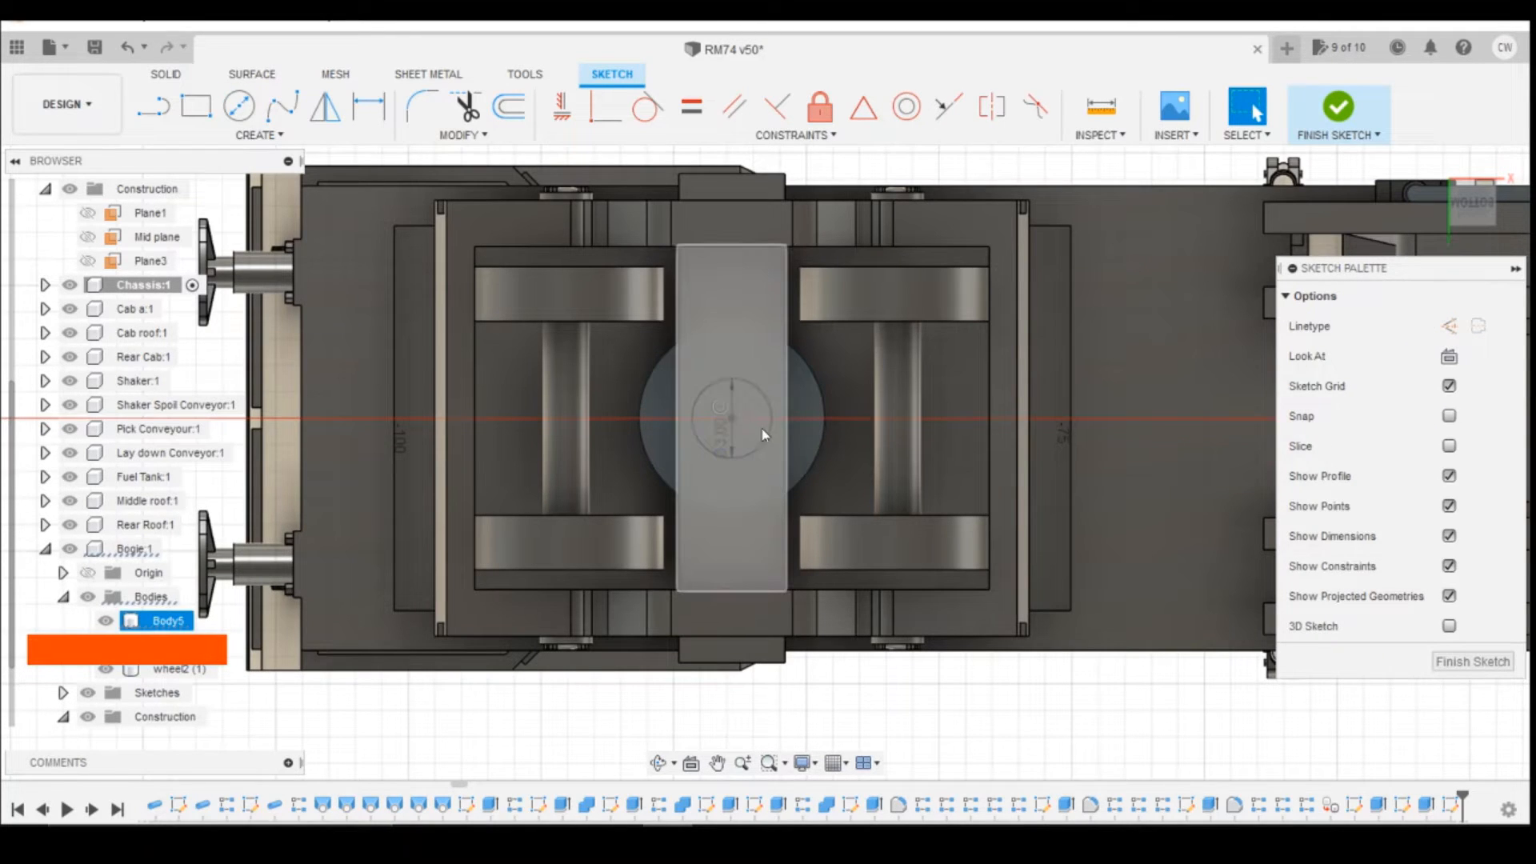
left_click(747, 405)
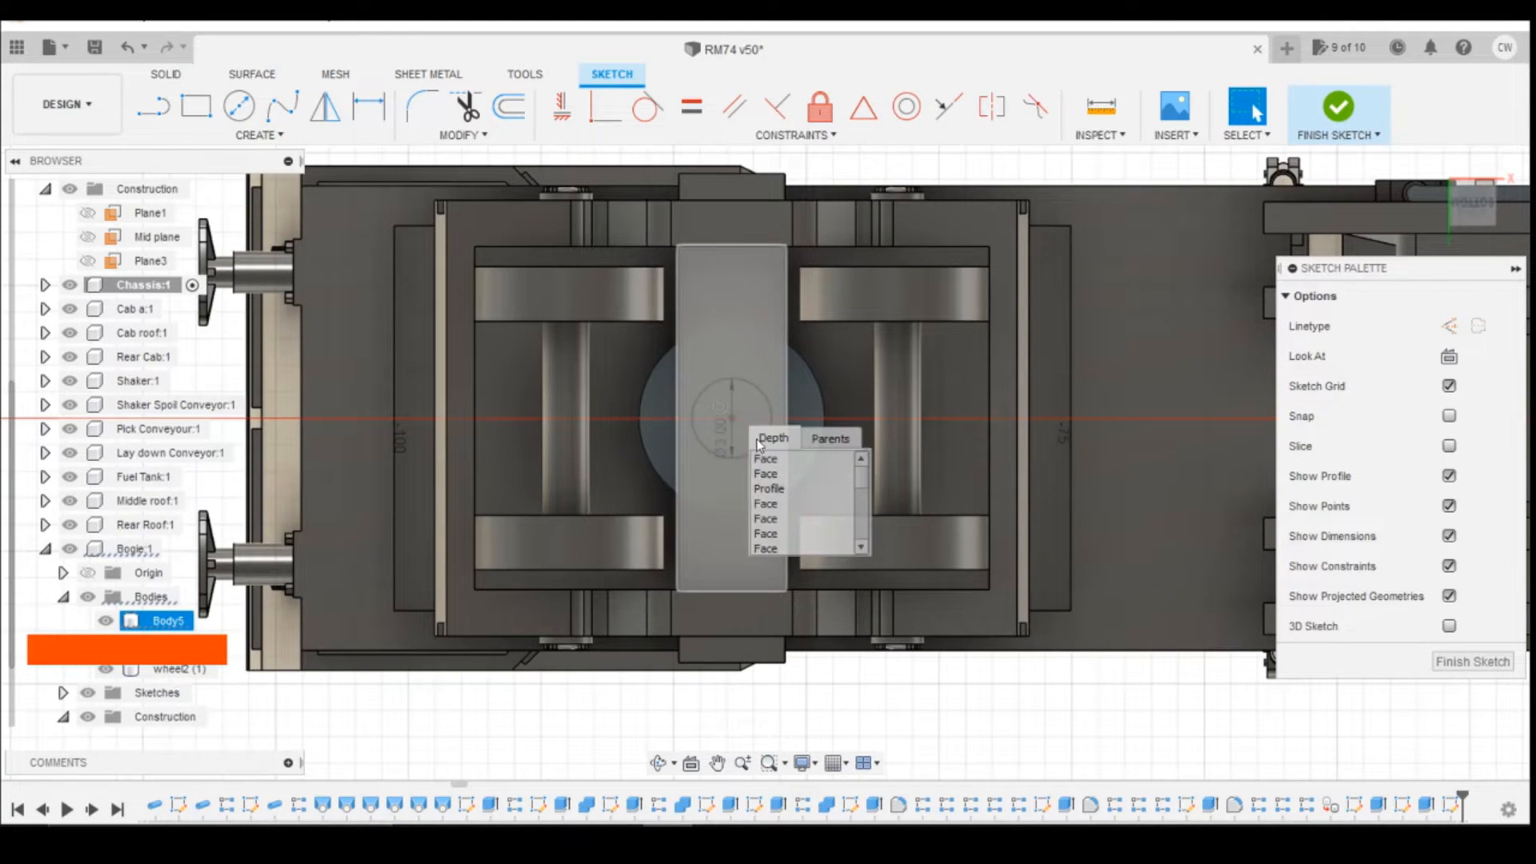
left_click(789, 485)
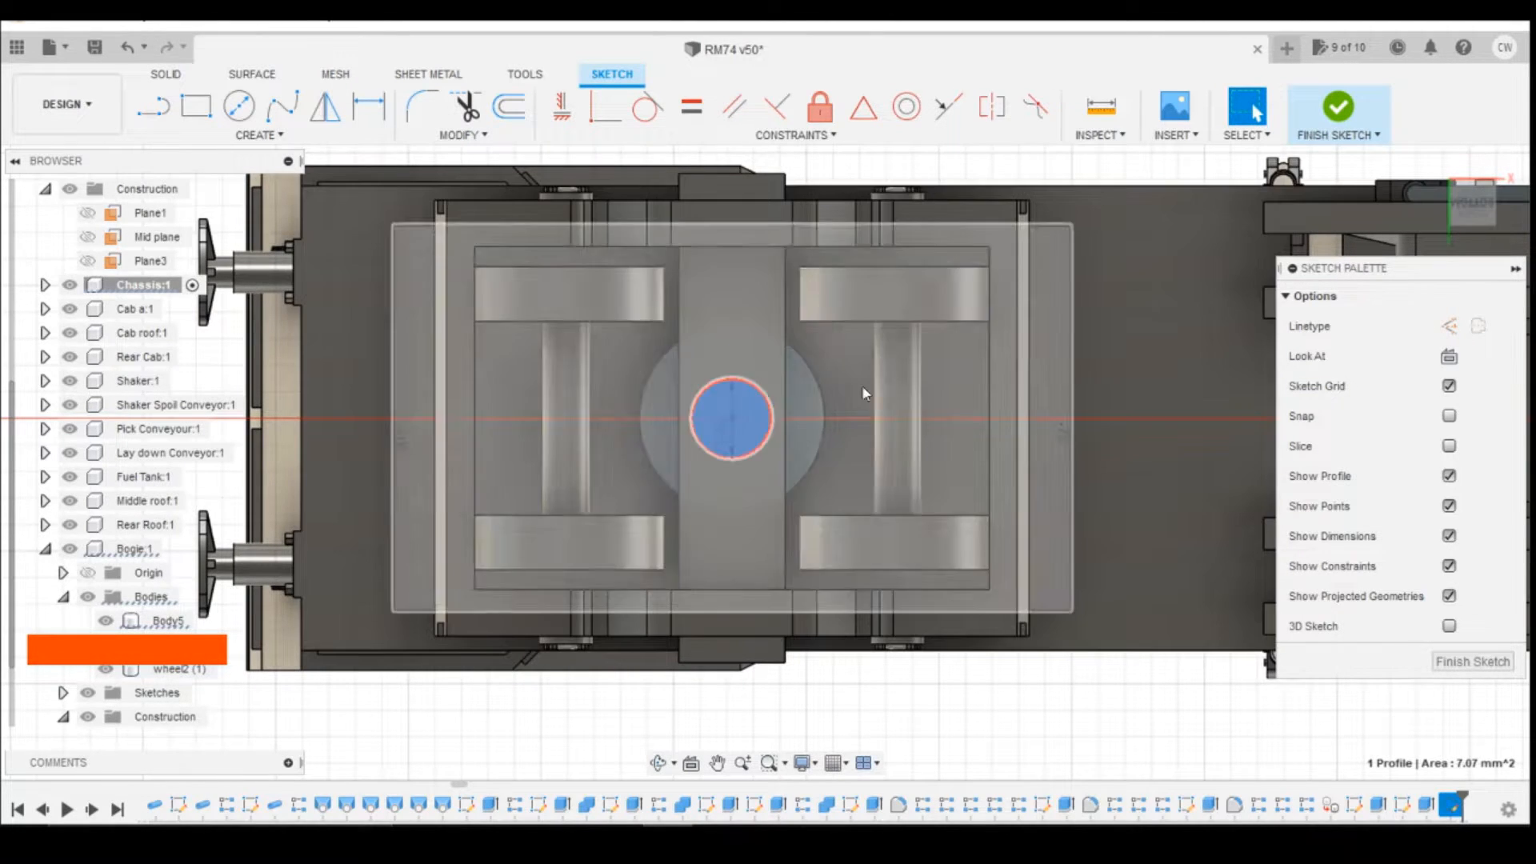
right_click(752, 406)
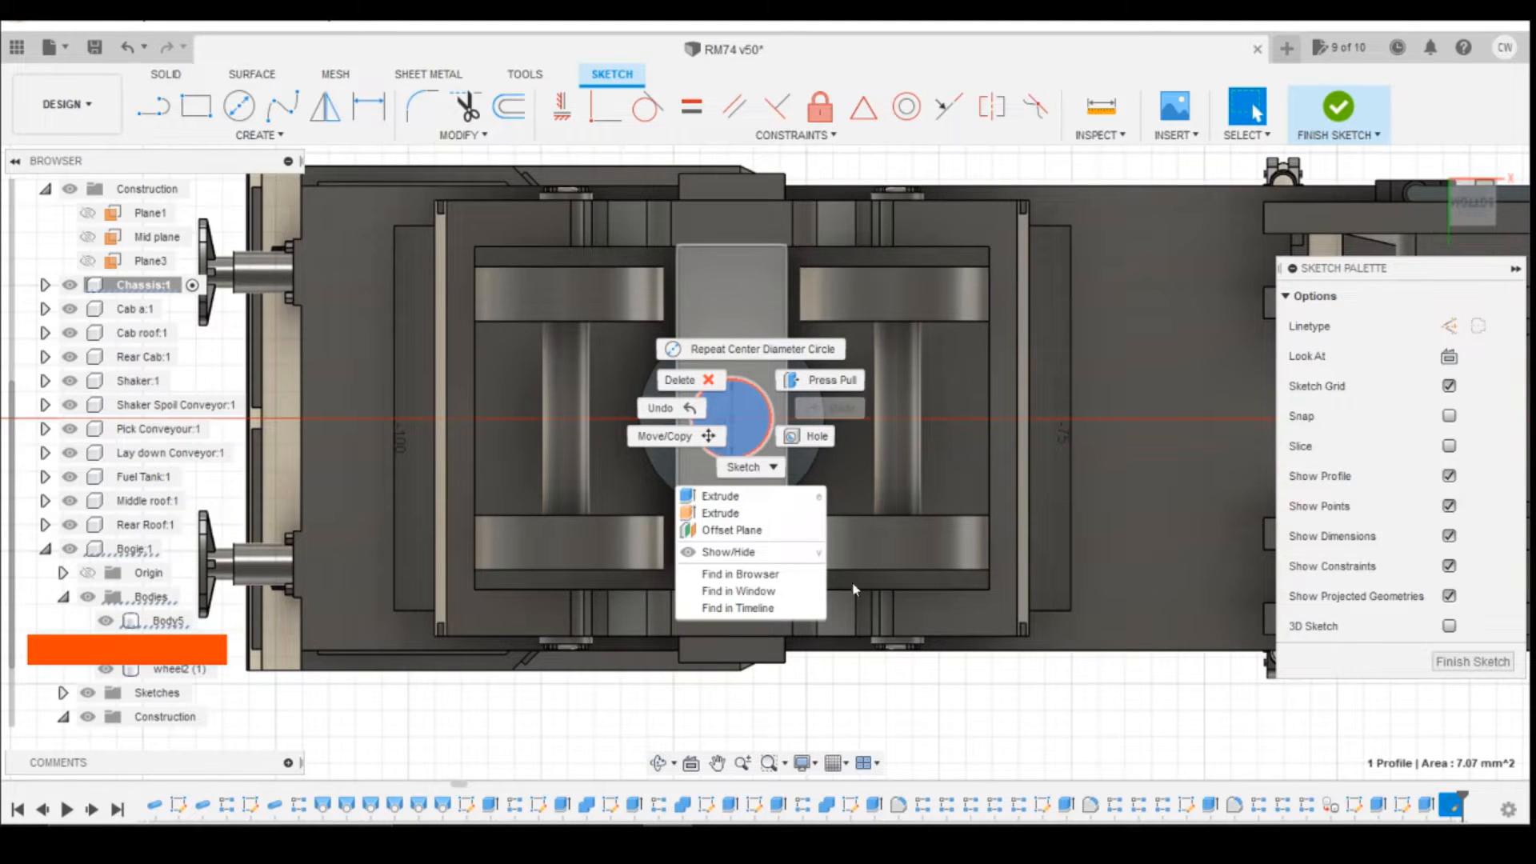
left_click(1170, 186)
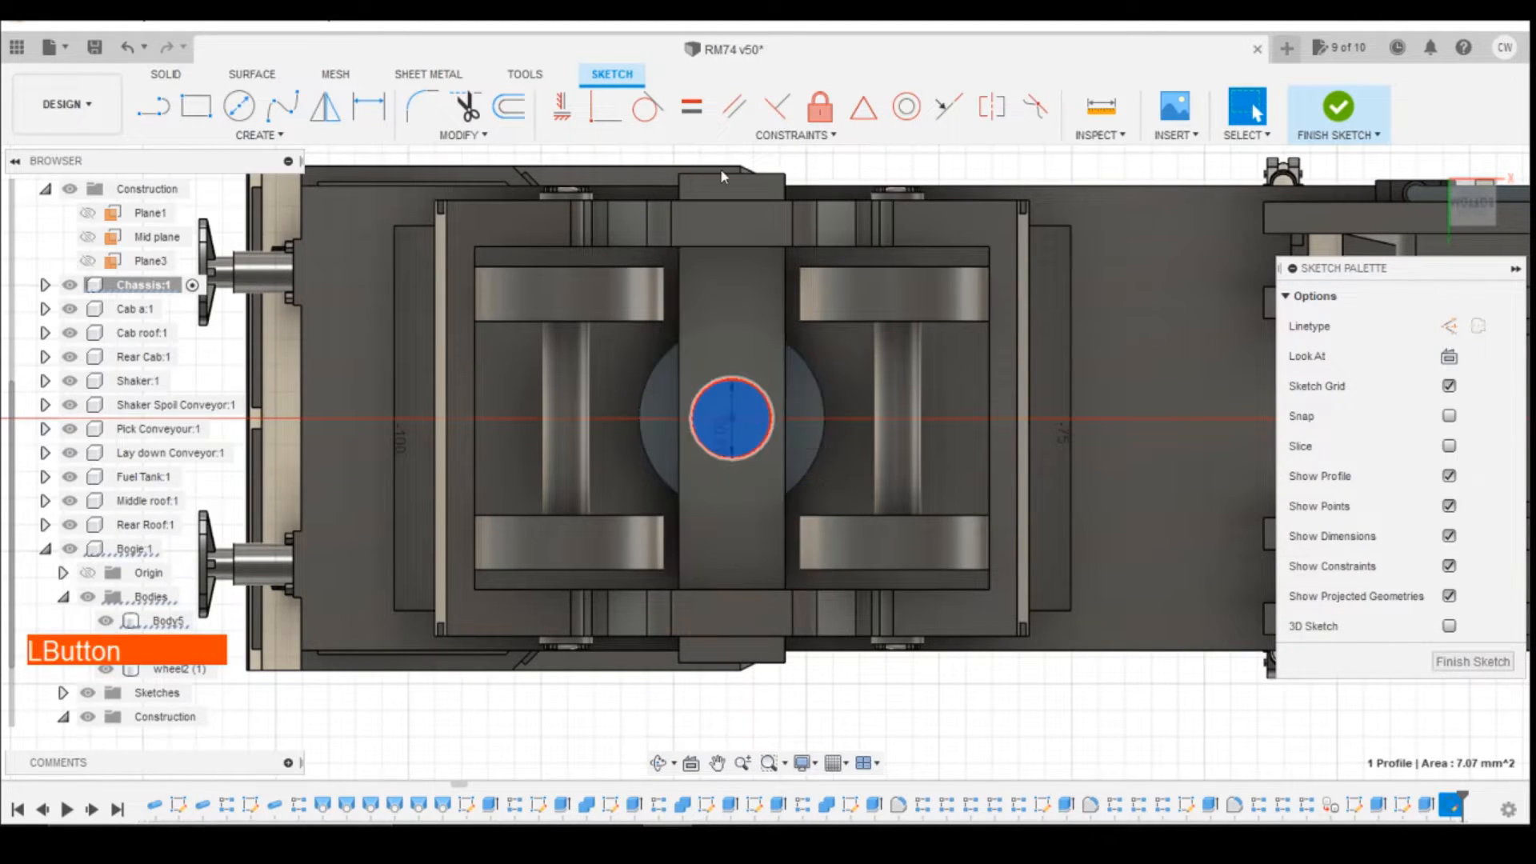
Step: Offset the 3 mm circle on the pivot boss outward by 0.2 mm
left_click(510, 107)
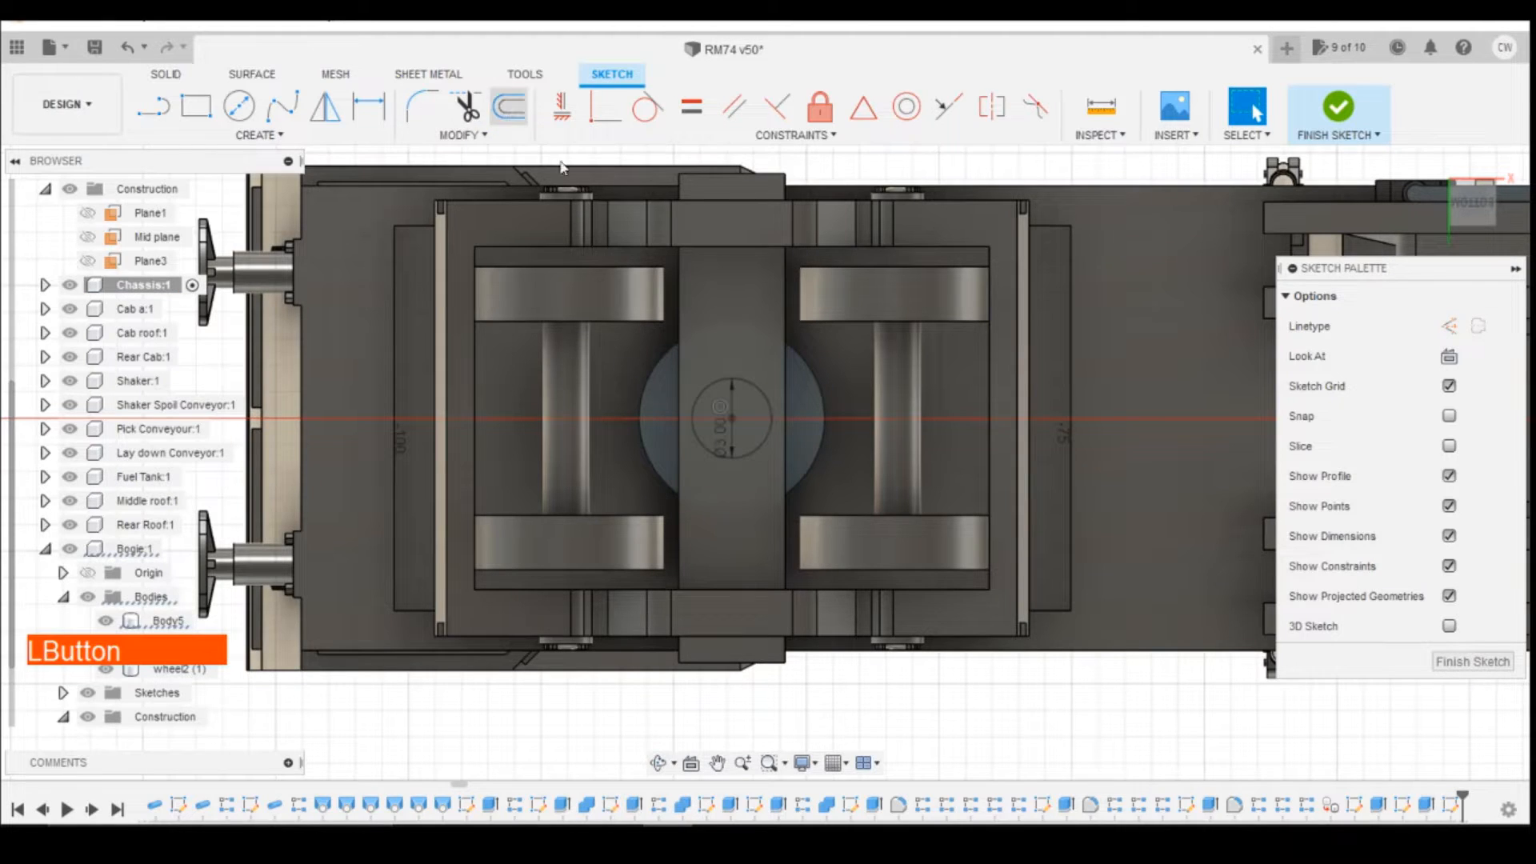
left_click(767, 400)
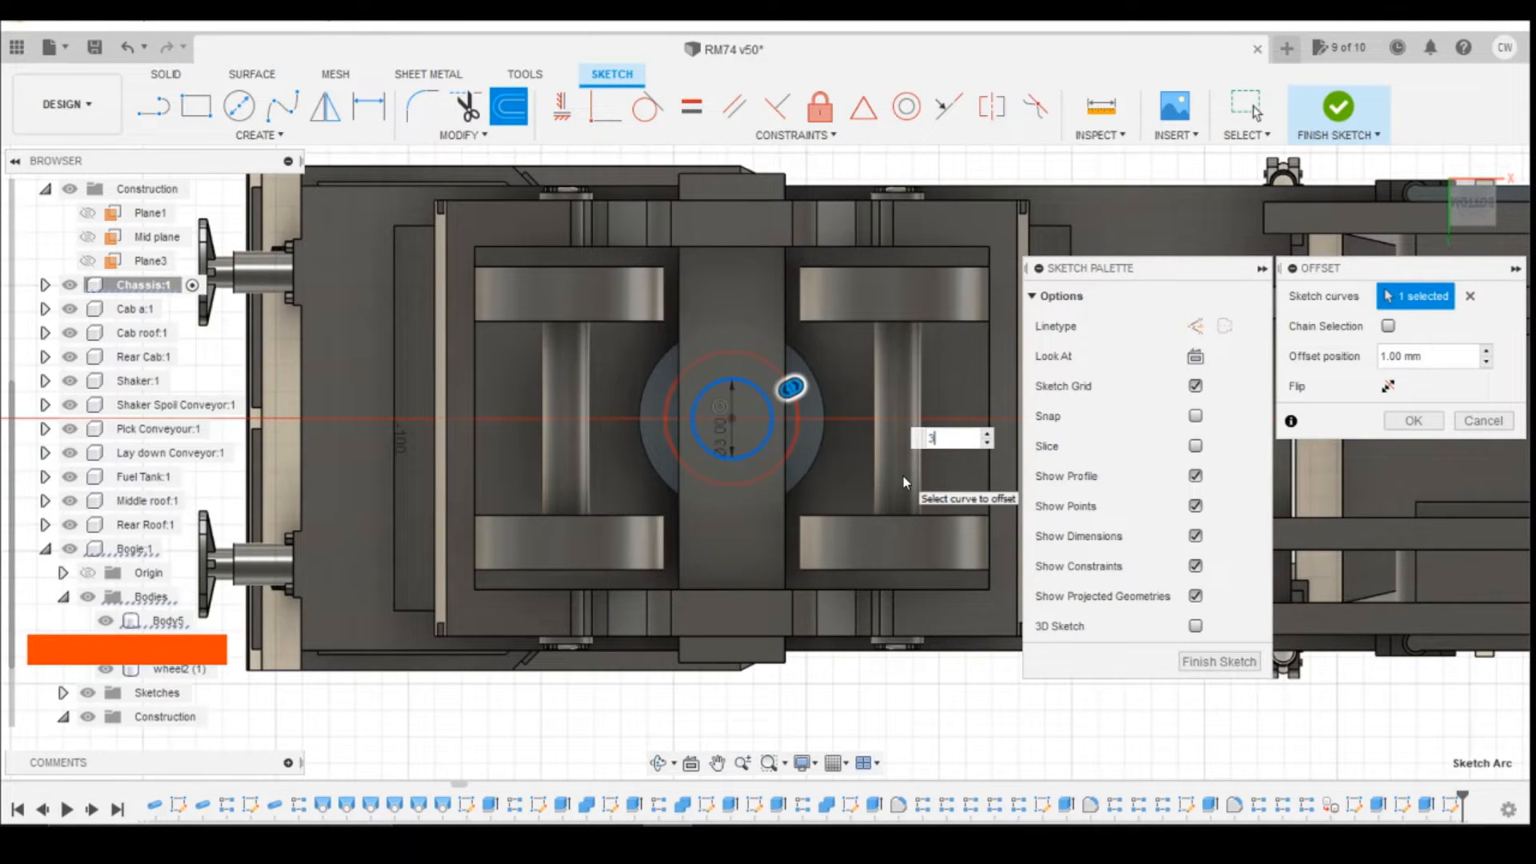
type("3.")
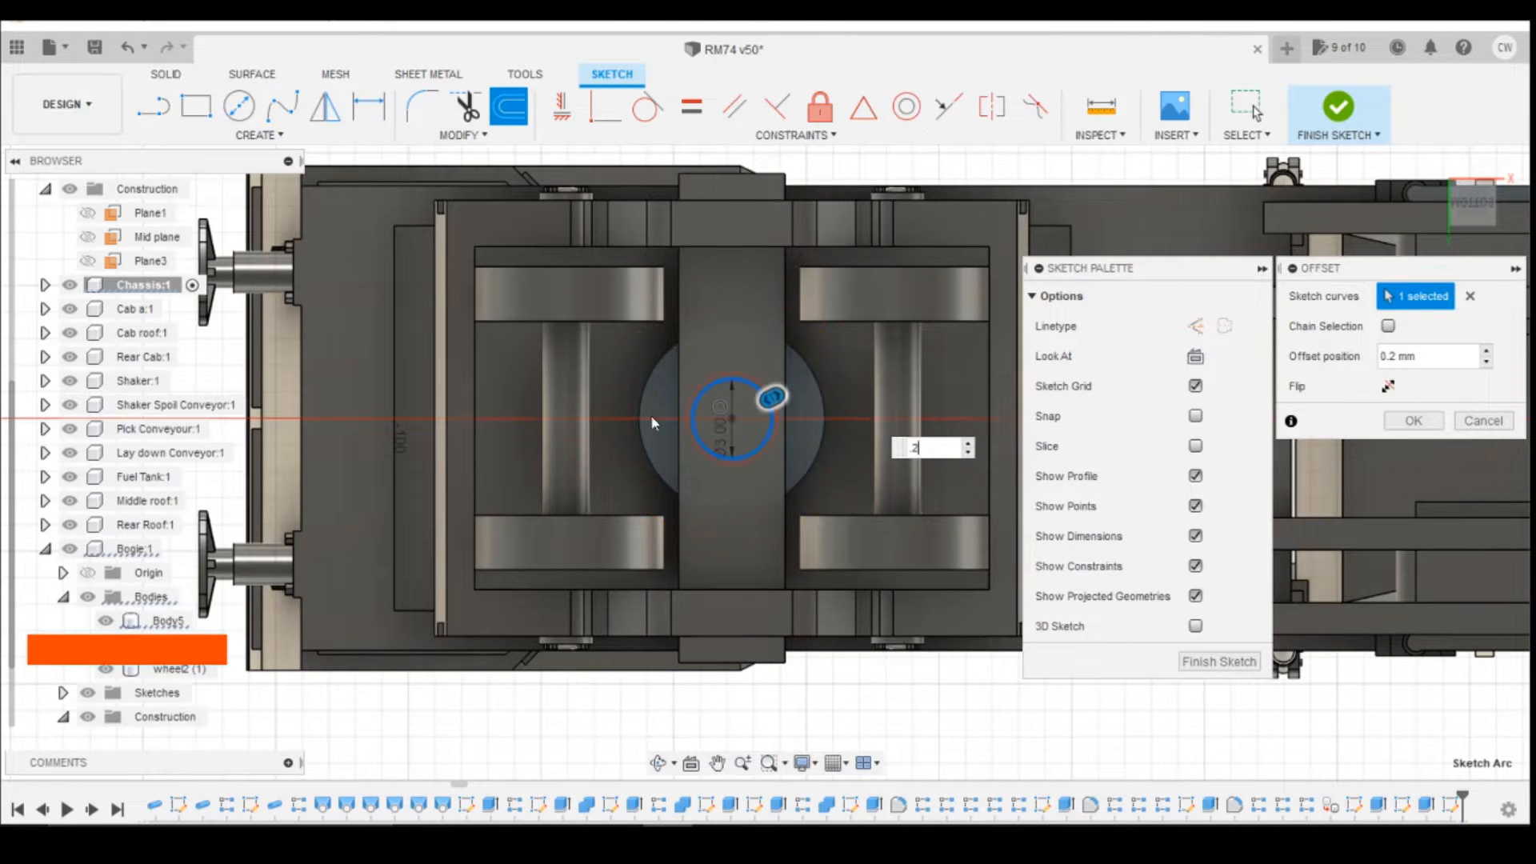
scroll(720, 392, "up", 4)
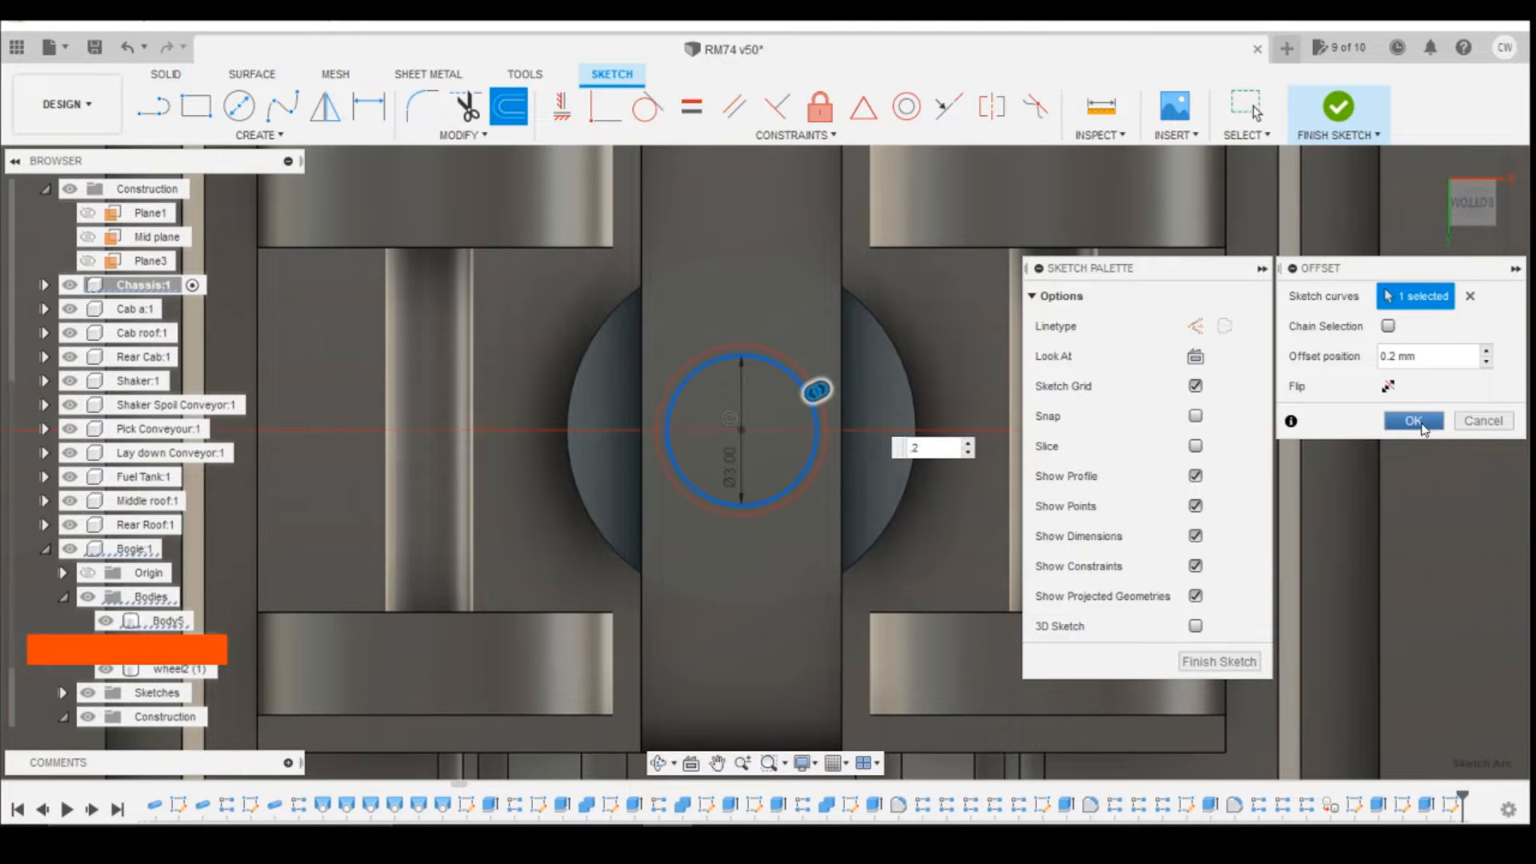
left_click(1414, 422)
scroll(812, 404, "up", 4)
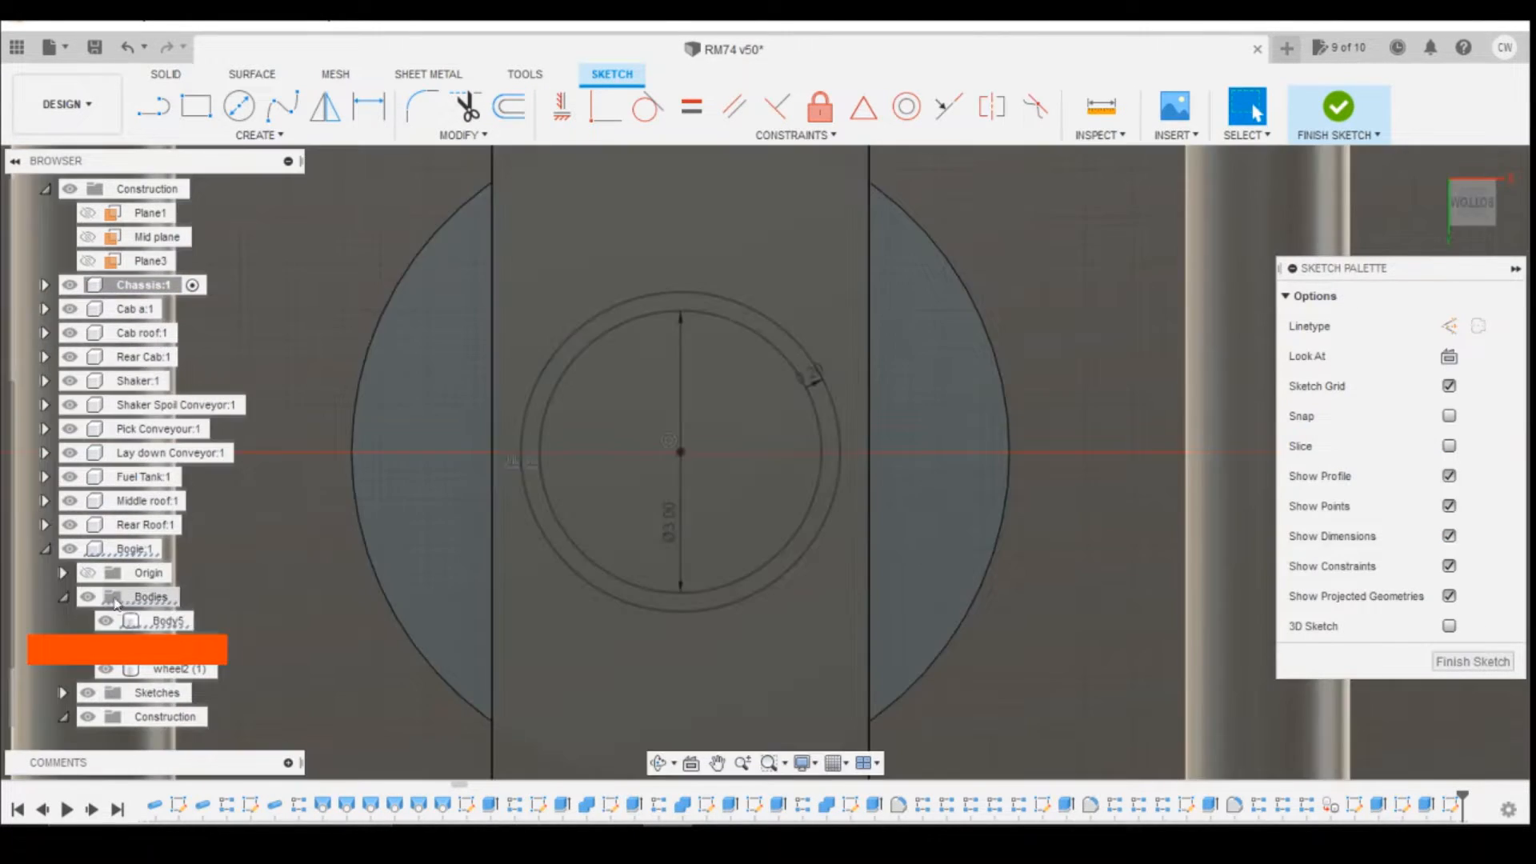
left_click(70, 549)
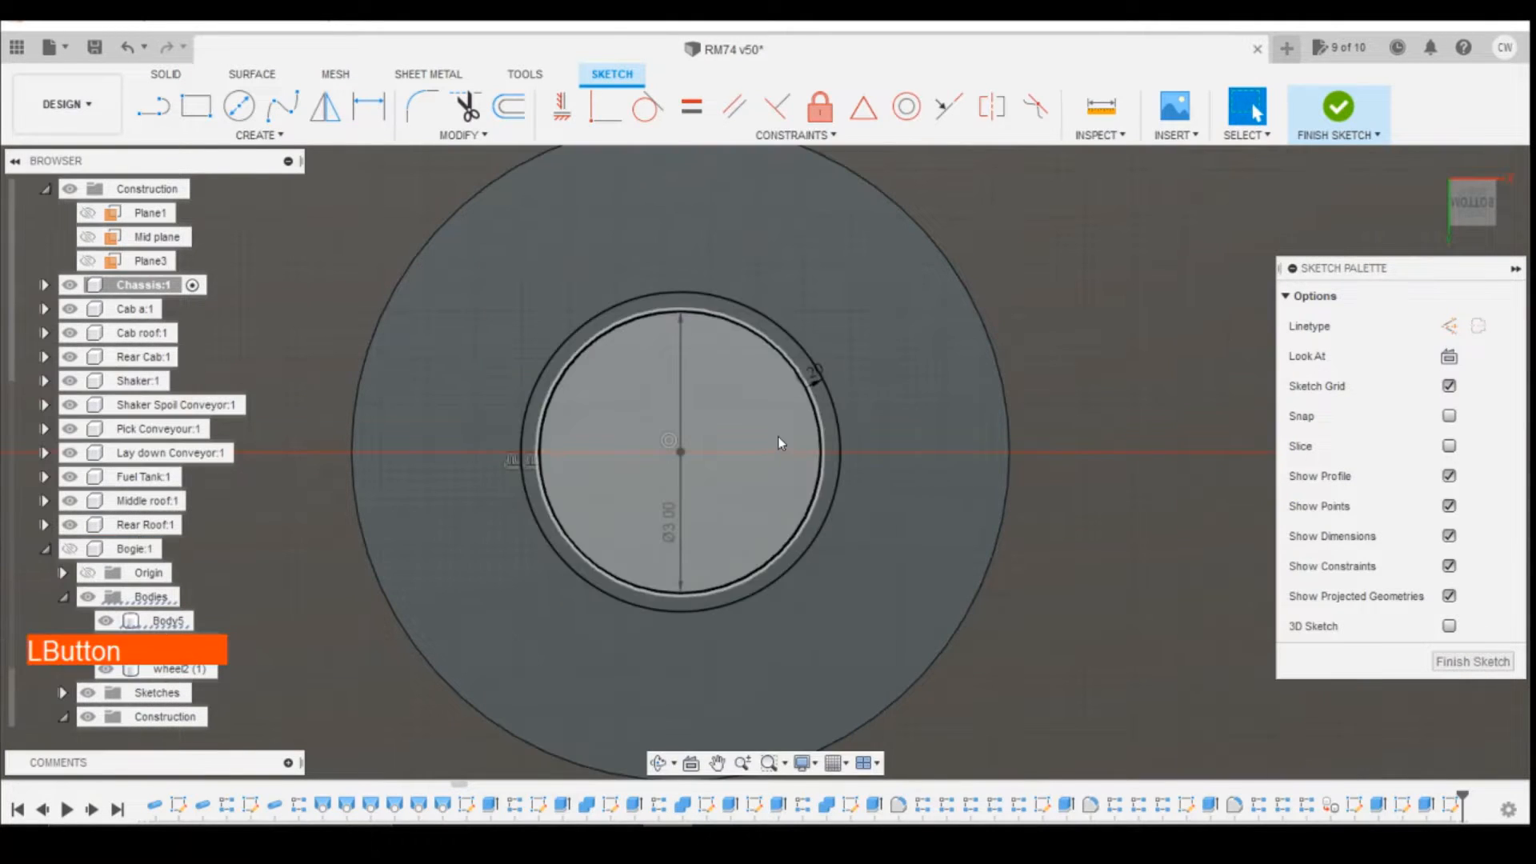
left_click(751, 430, "shift")
right_click(751, 431)
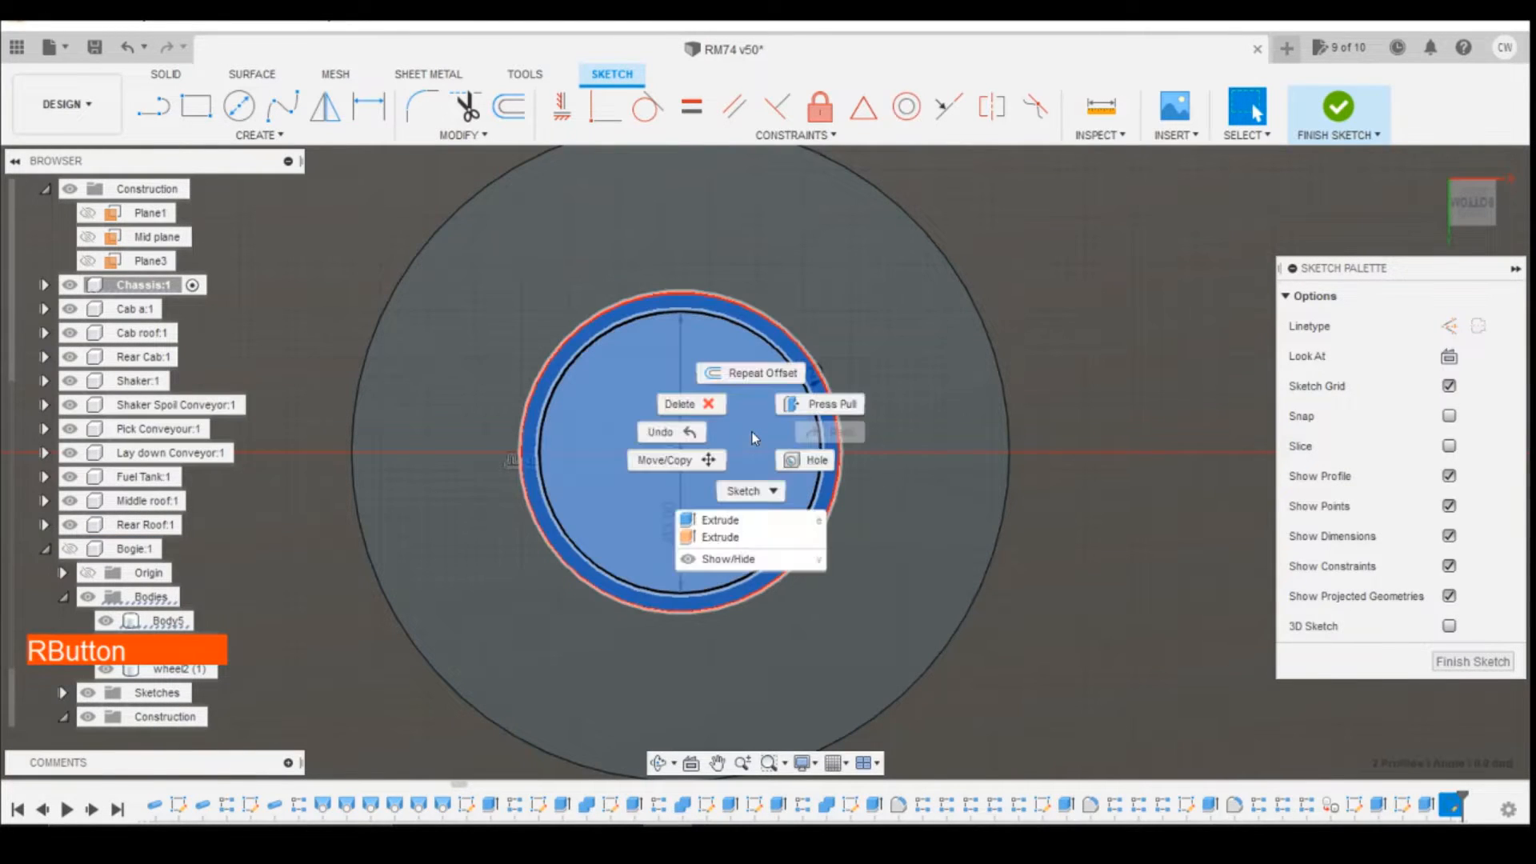
left_click(749, 524)
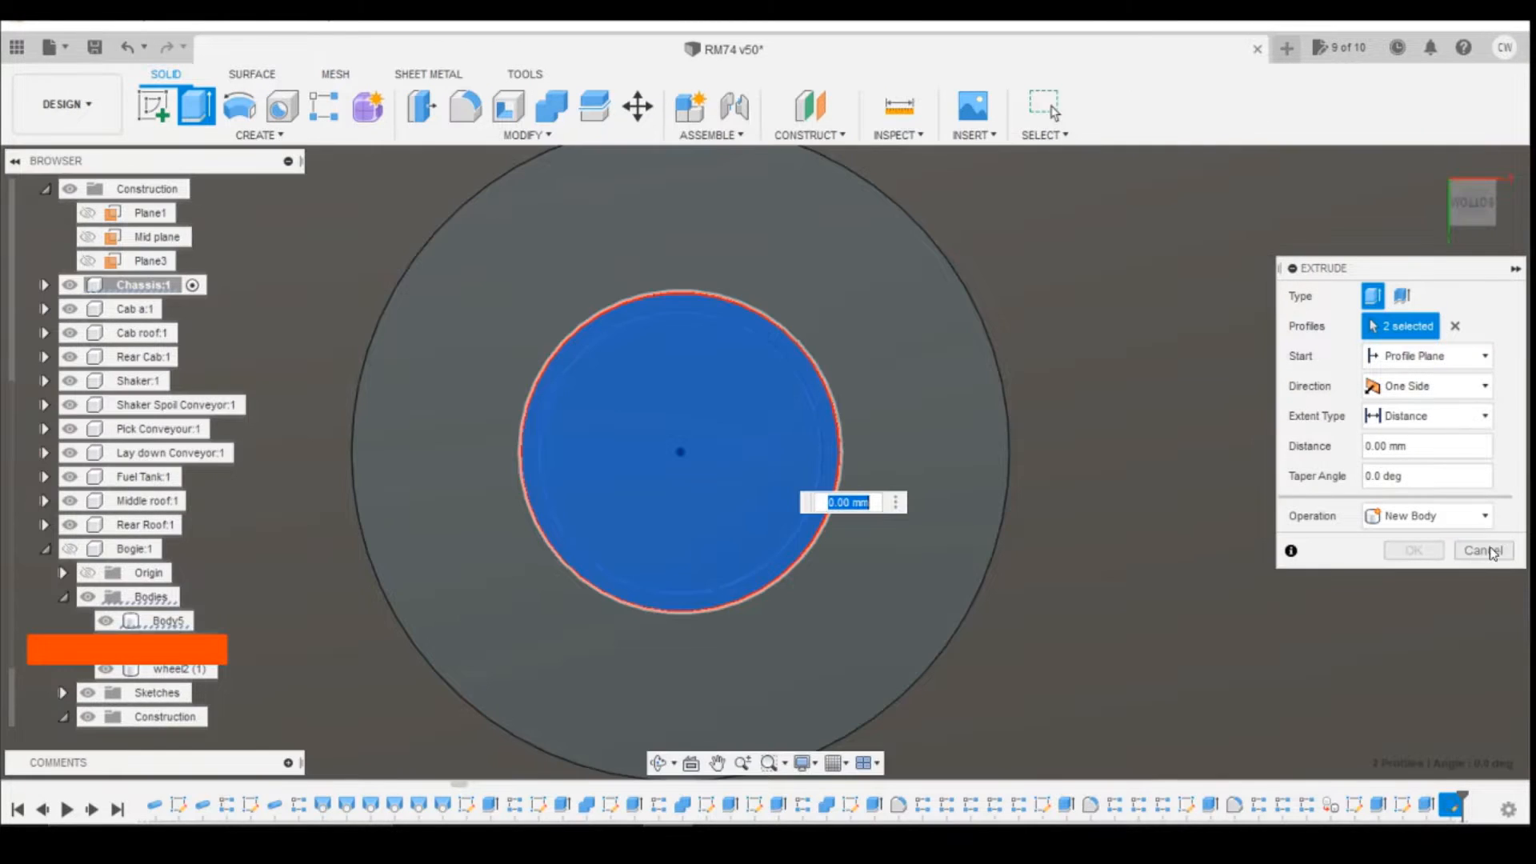
left_click(1490, 551)
Step: Finish the pivot circle sketch and activate the Bogie component
left_click(1343, 118)
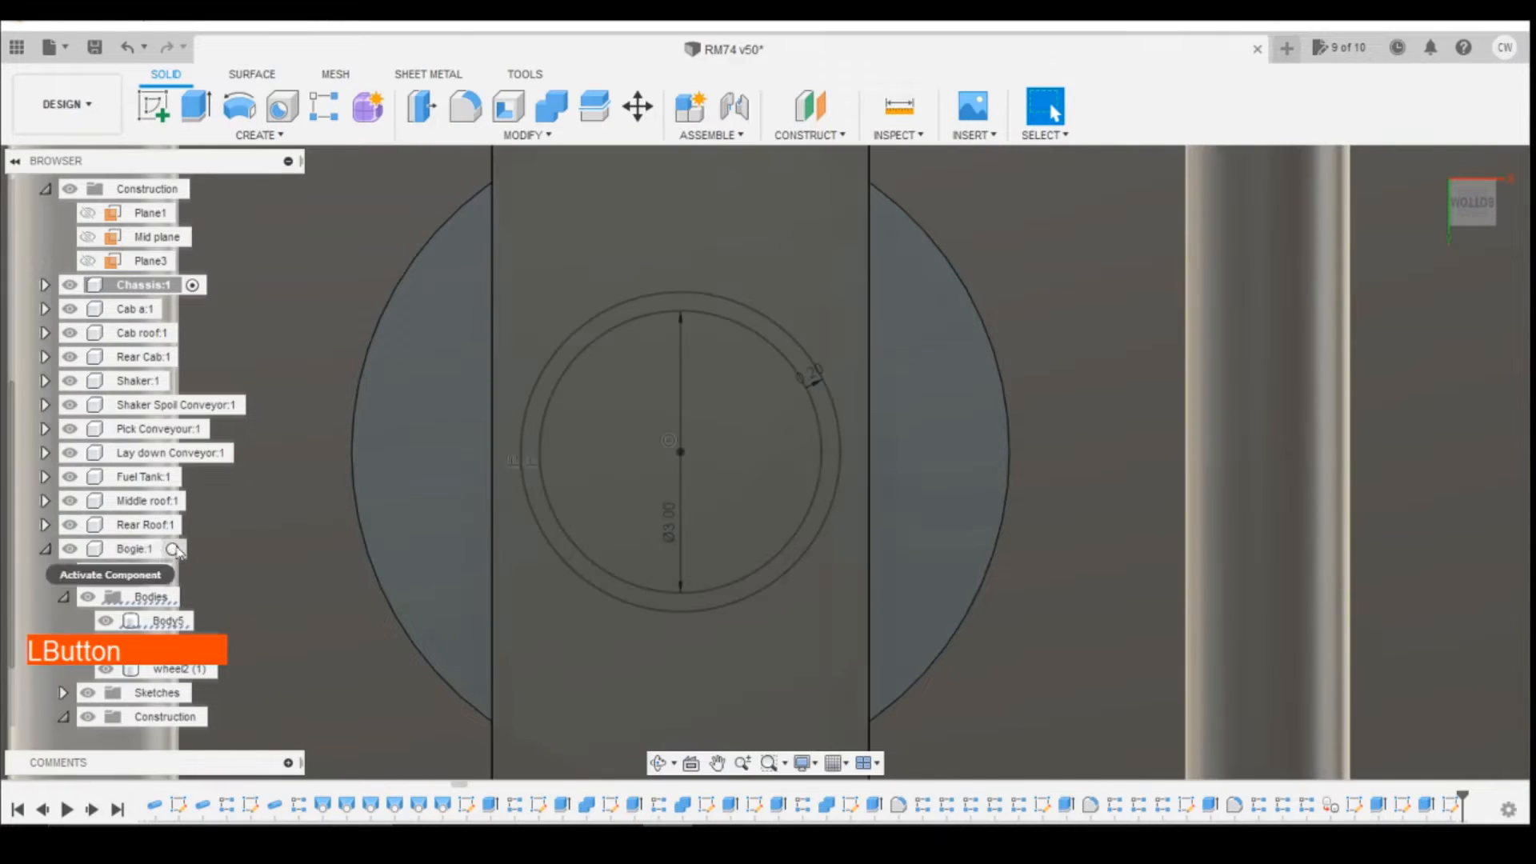
left_click(175, 550)
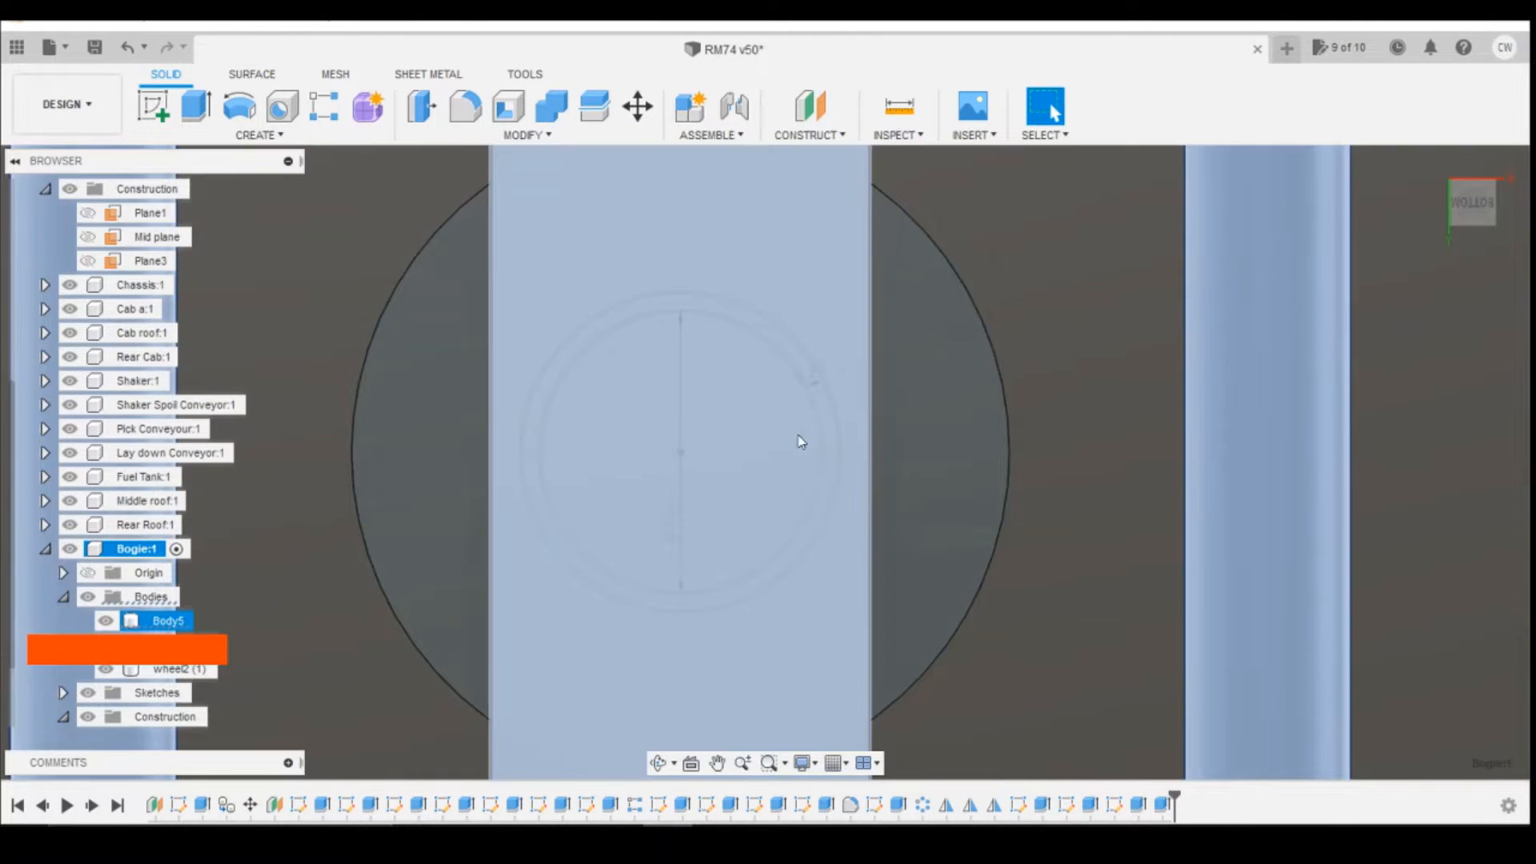
left_click_drag(827, 424, 846, 506)
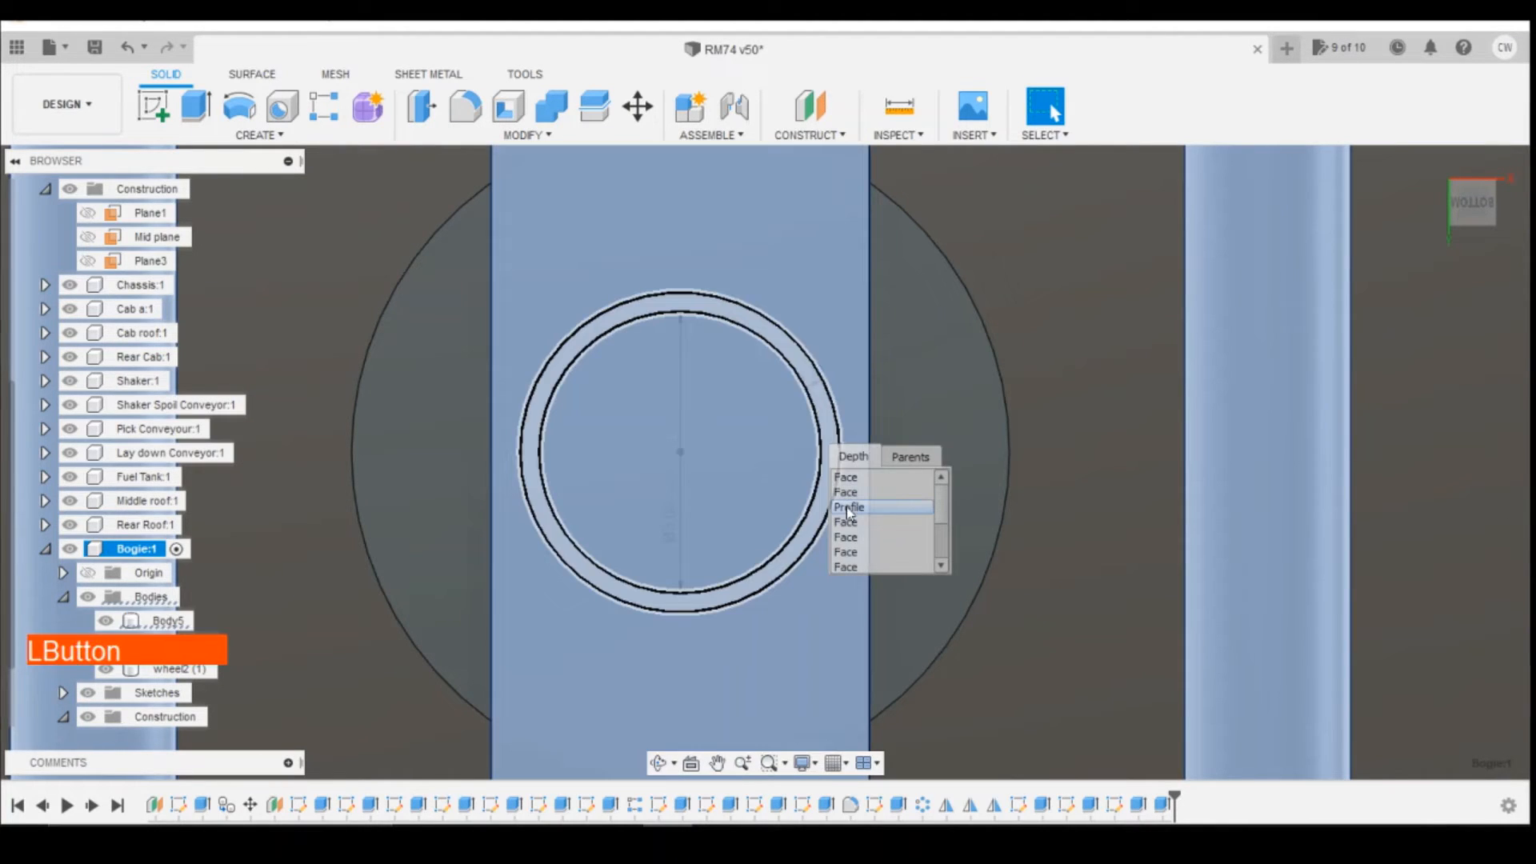
left_click(848, 507)
left_click_drag(718, 452, 747, 535)
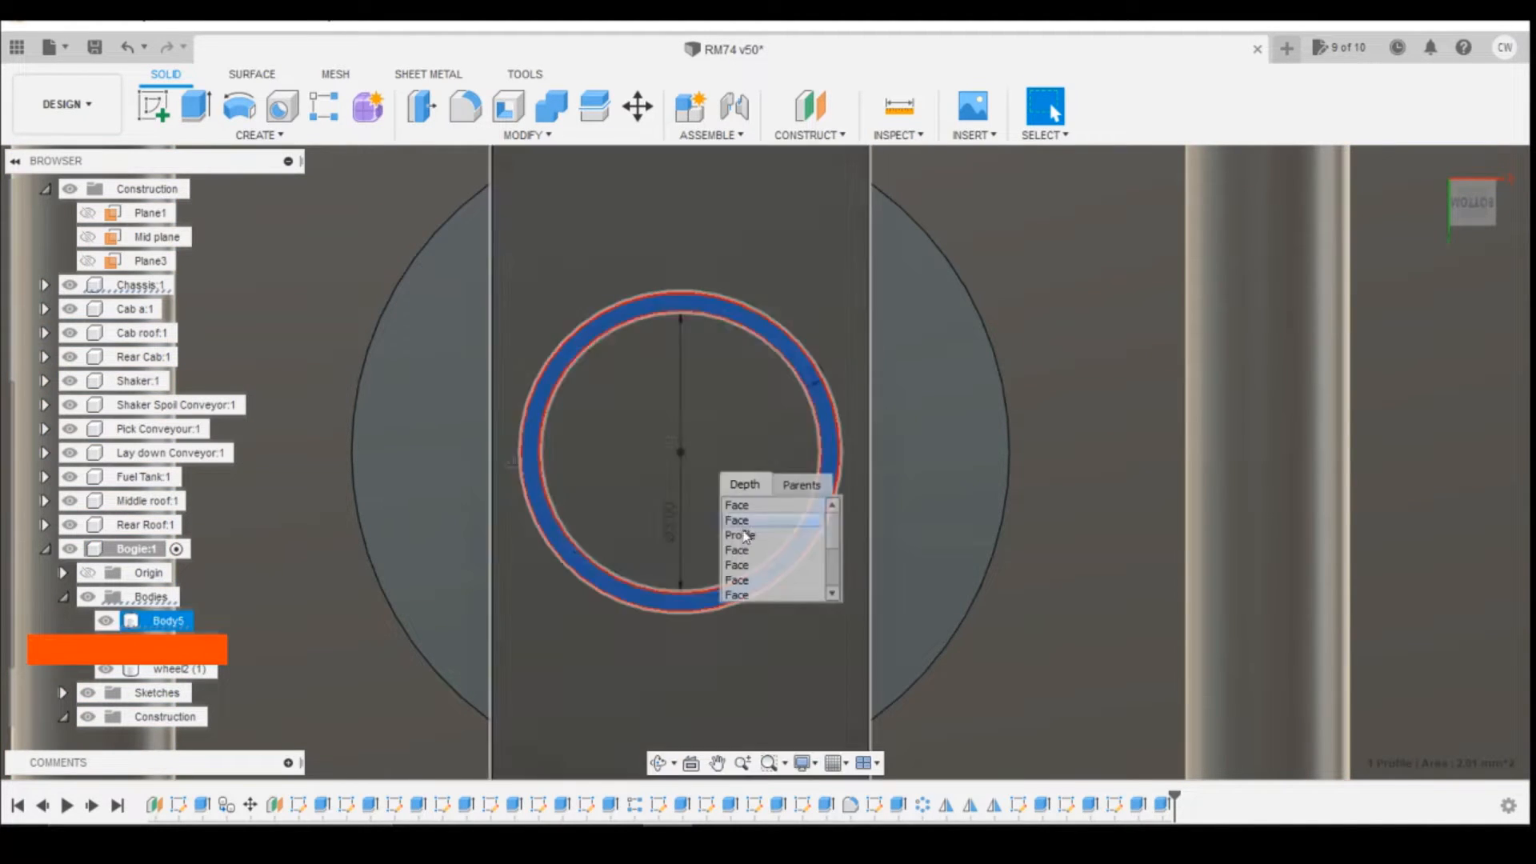
left_click(747, 535)
right_click(747, 445)
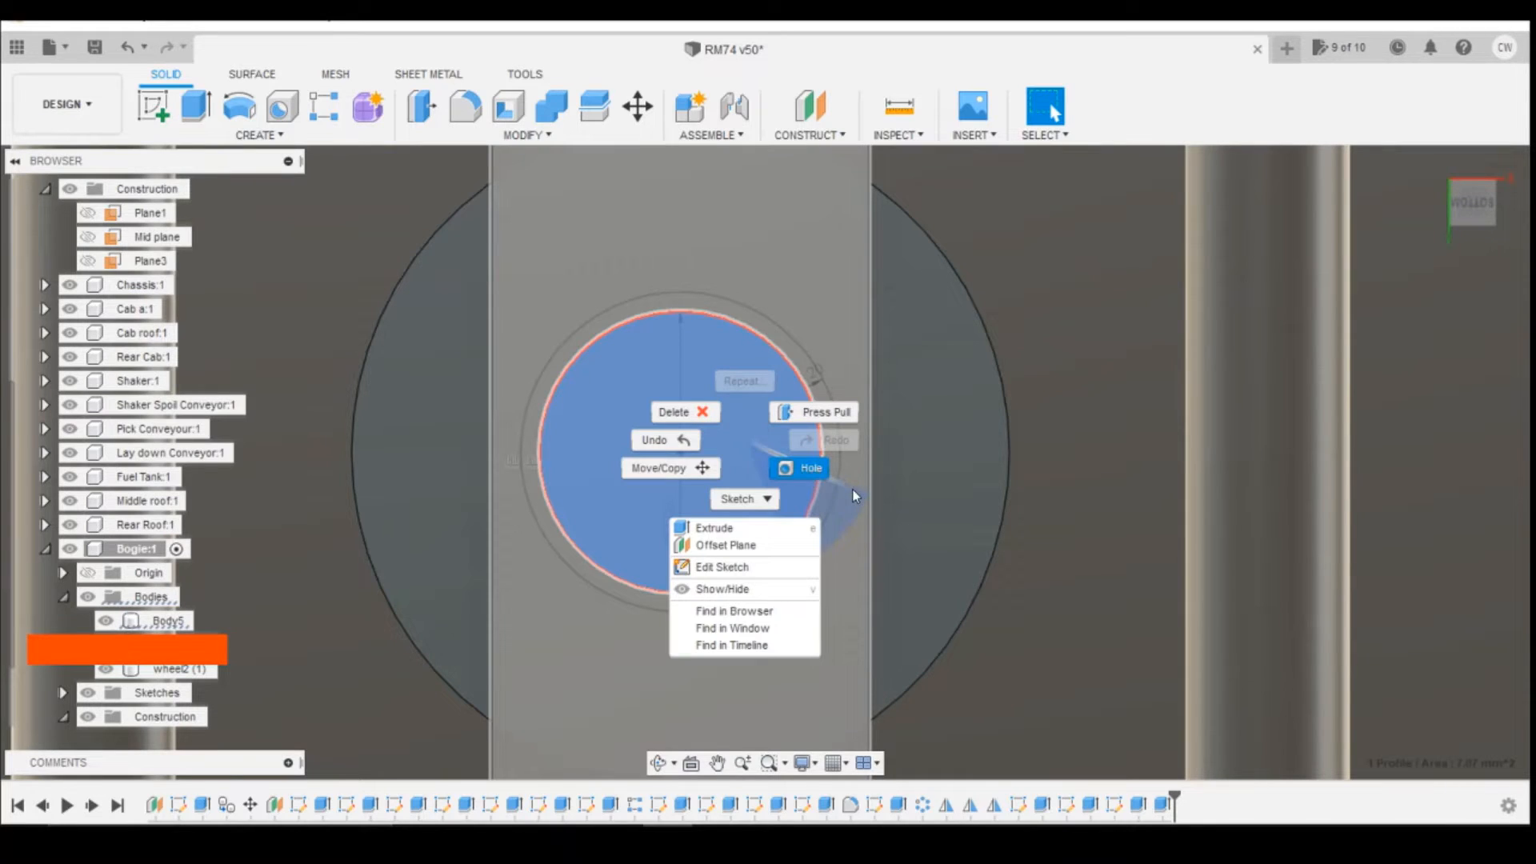
left_click(791, 354, "shift")
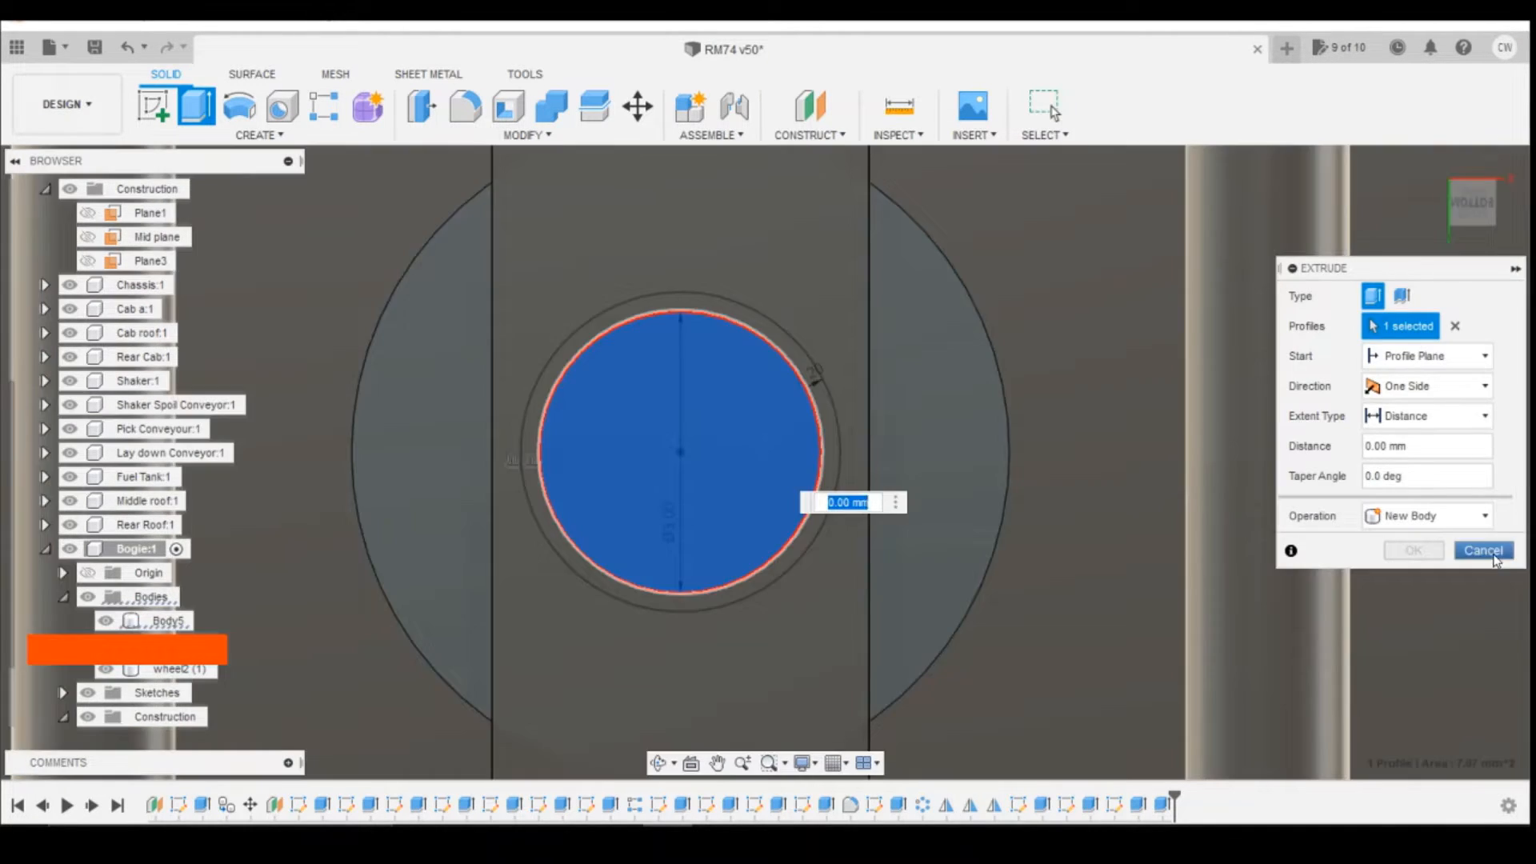
left_click(1483, 551)
Step: Extrude both the inner circle and ring profiles 3 mm as a cut through the bogie's cross member
left_click(758, 428, "shift")
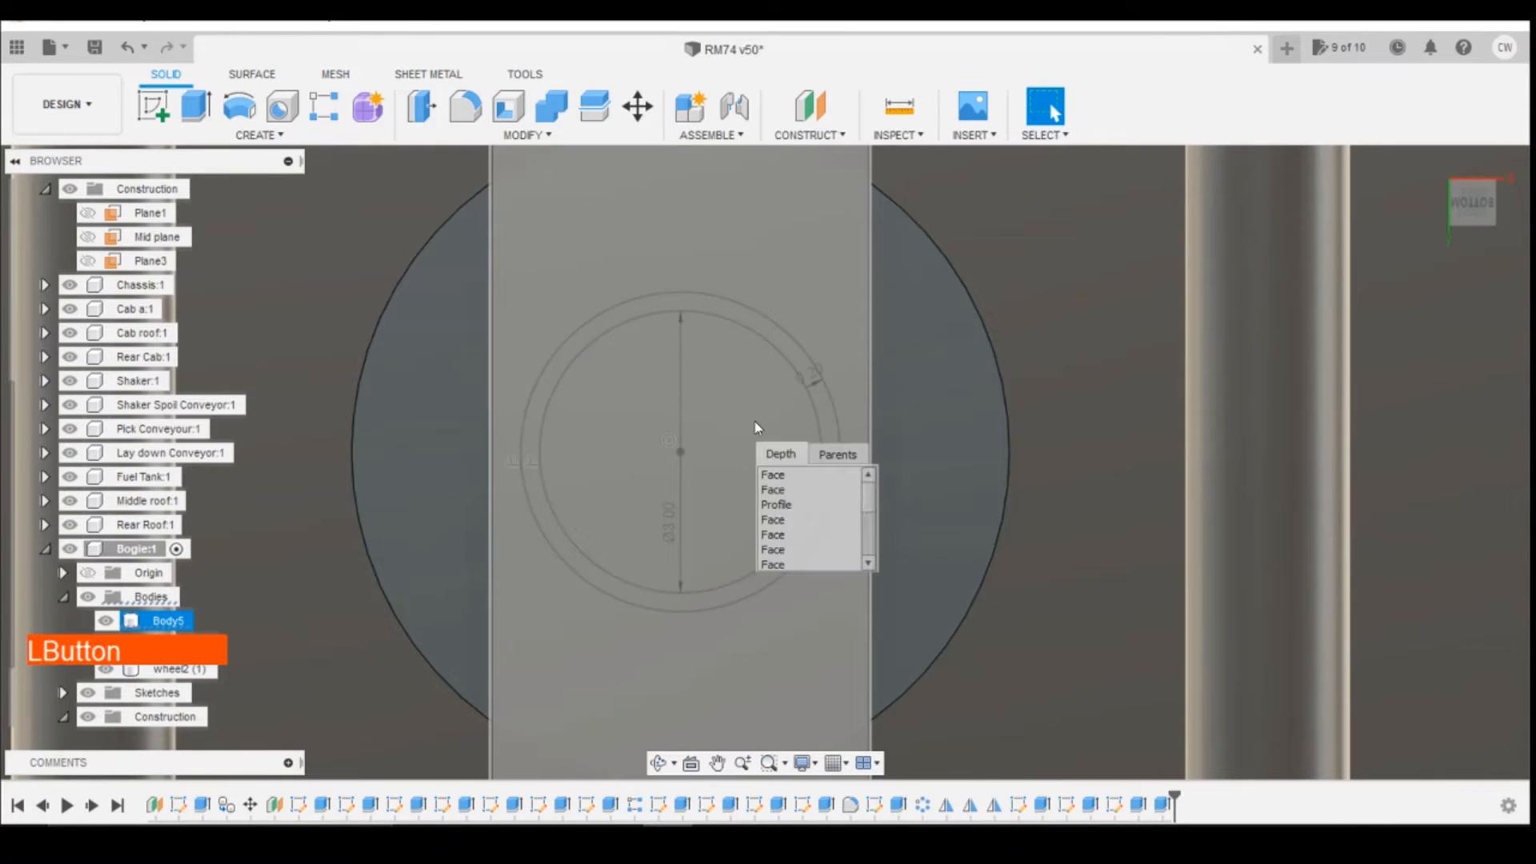
left_click(792, 506)
left_click(784, 344, "shift")
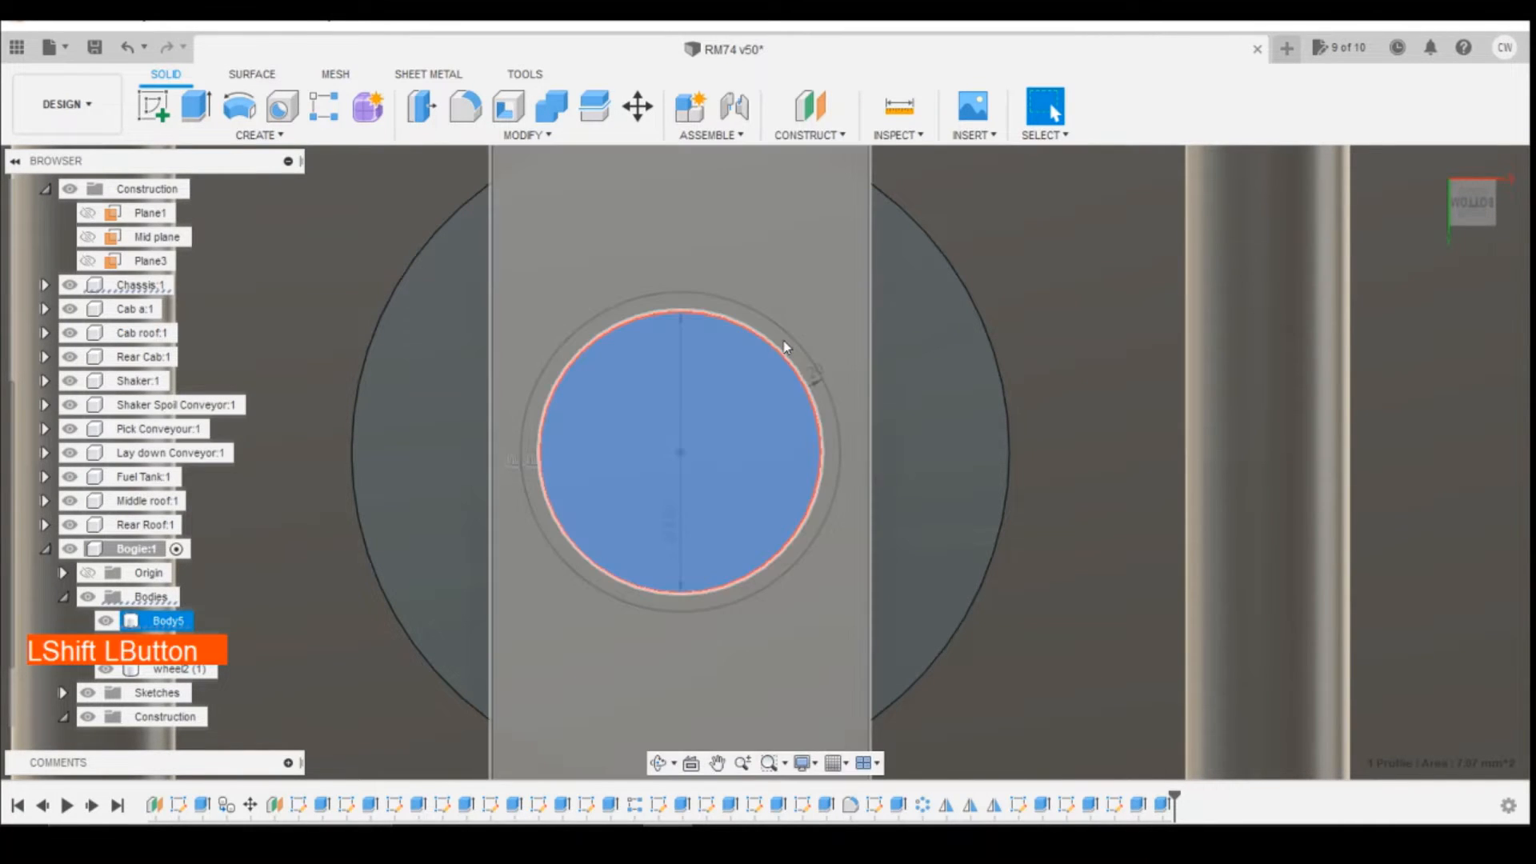
left_click(804, 422, "shift")
right_click(737, 433)
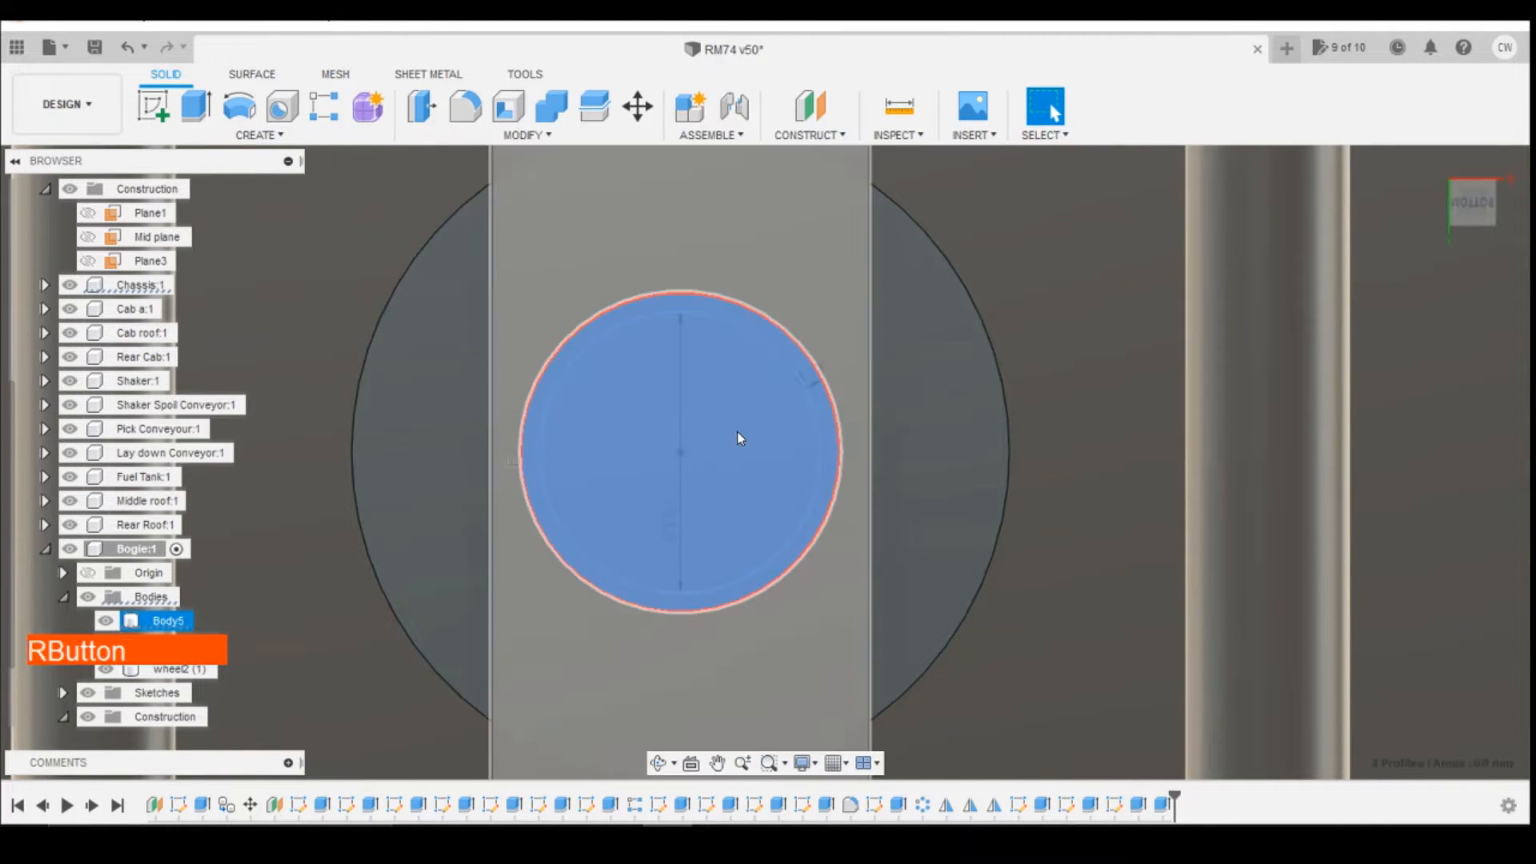
left_click(704, 519)
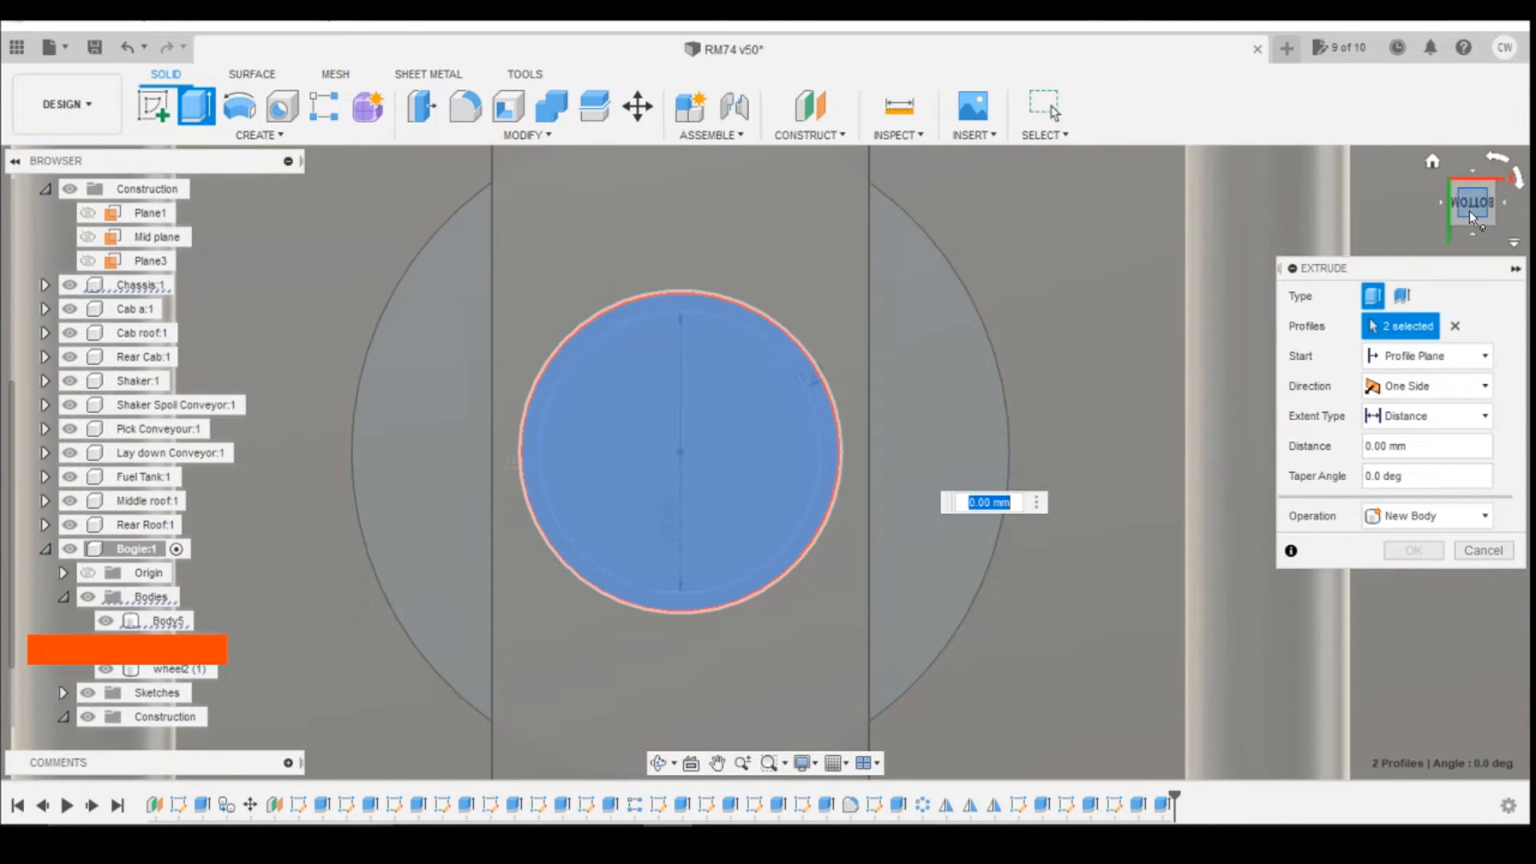
left_click(1475, 218)
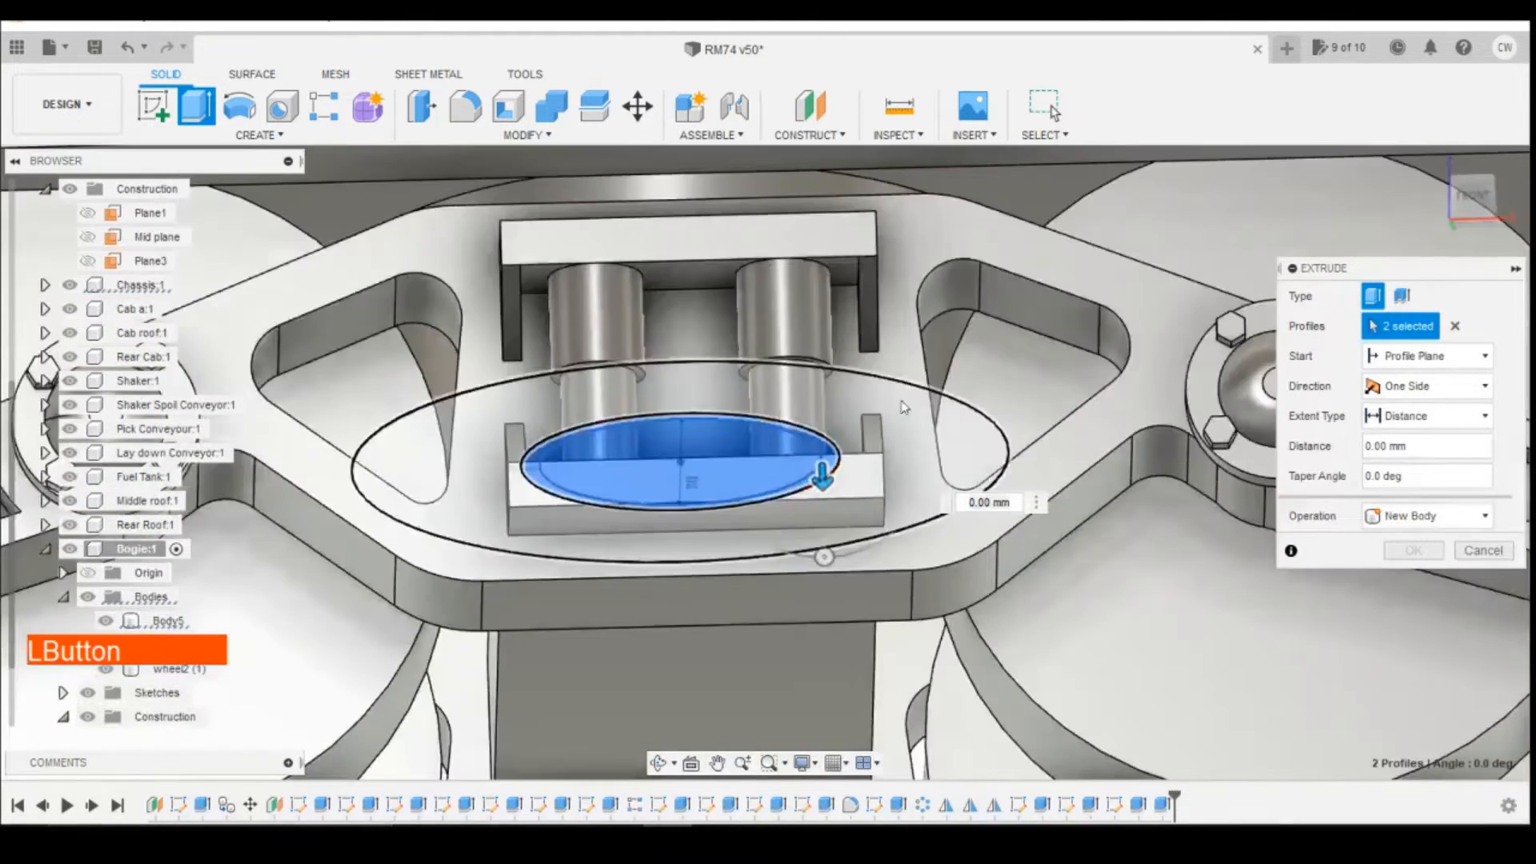
left_click_drag(830, 552, 831, 741)
left_click(1414, 581)
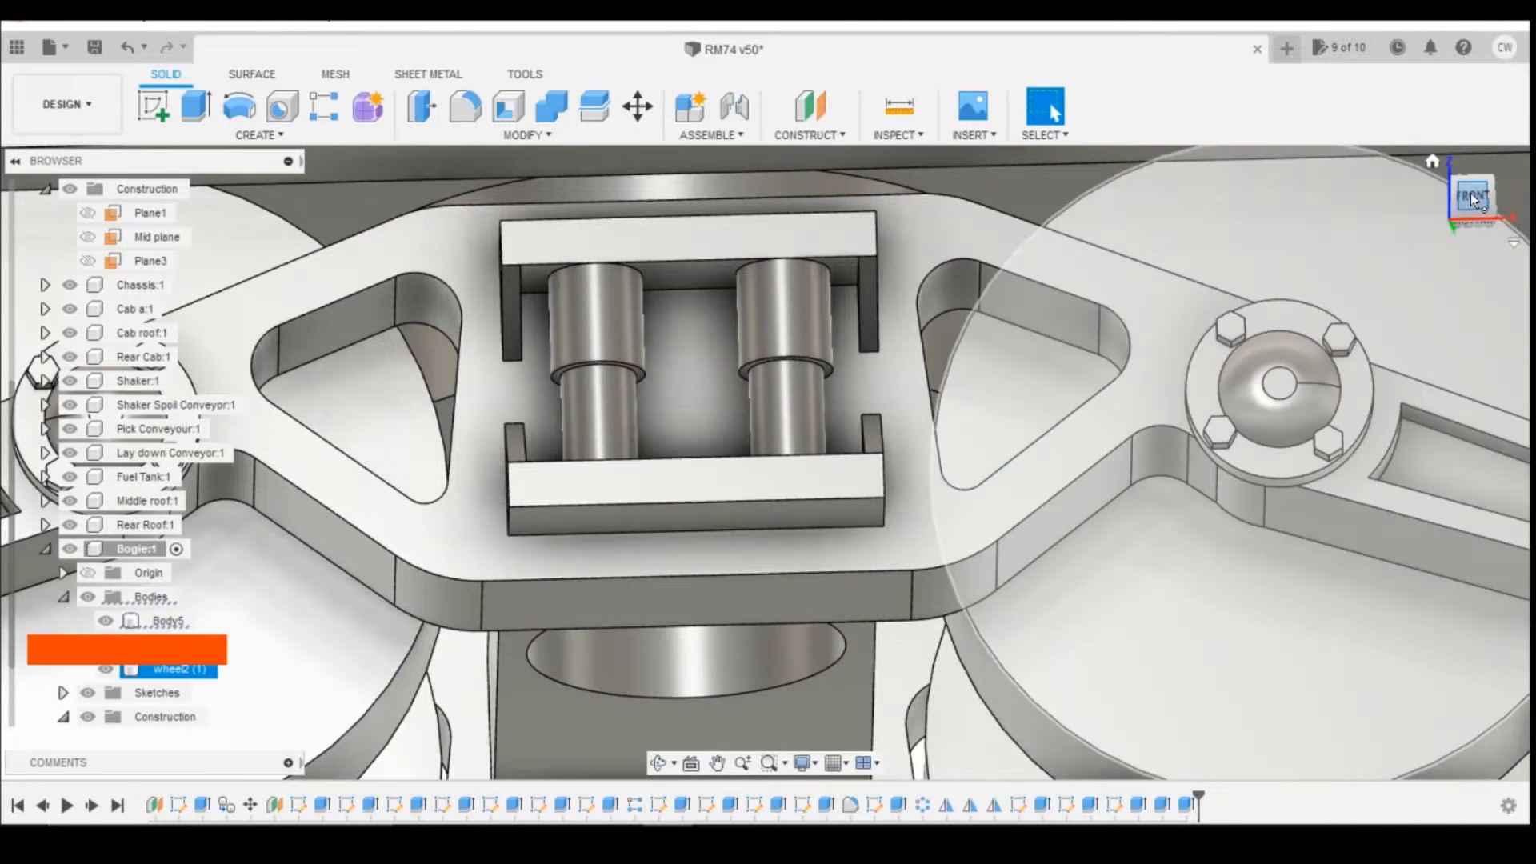
Step: Activate the Chassis component and show its pivot circle sketch, Sketch106
left_click(1471, 194)
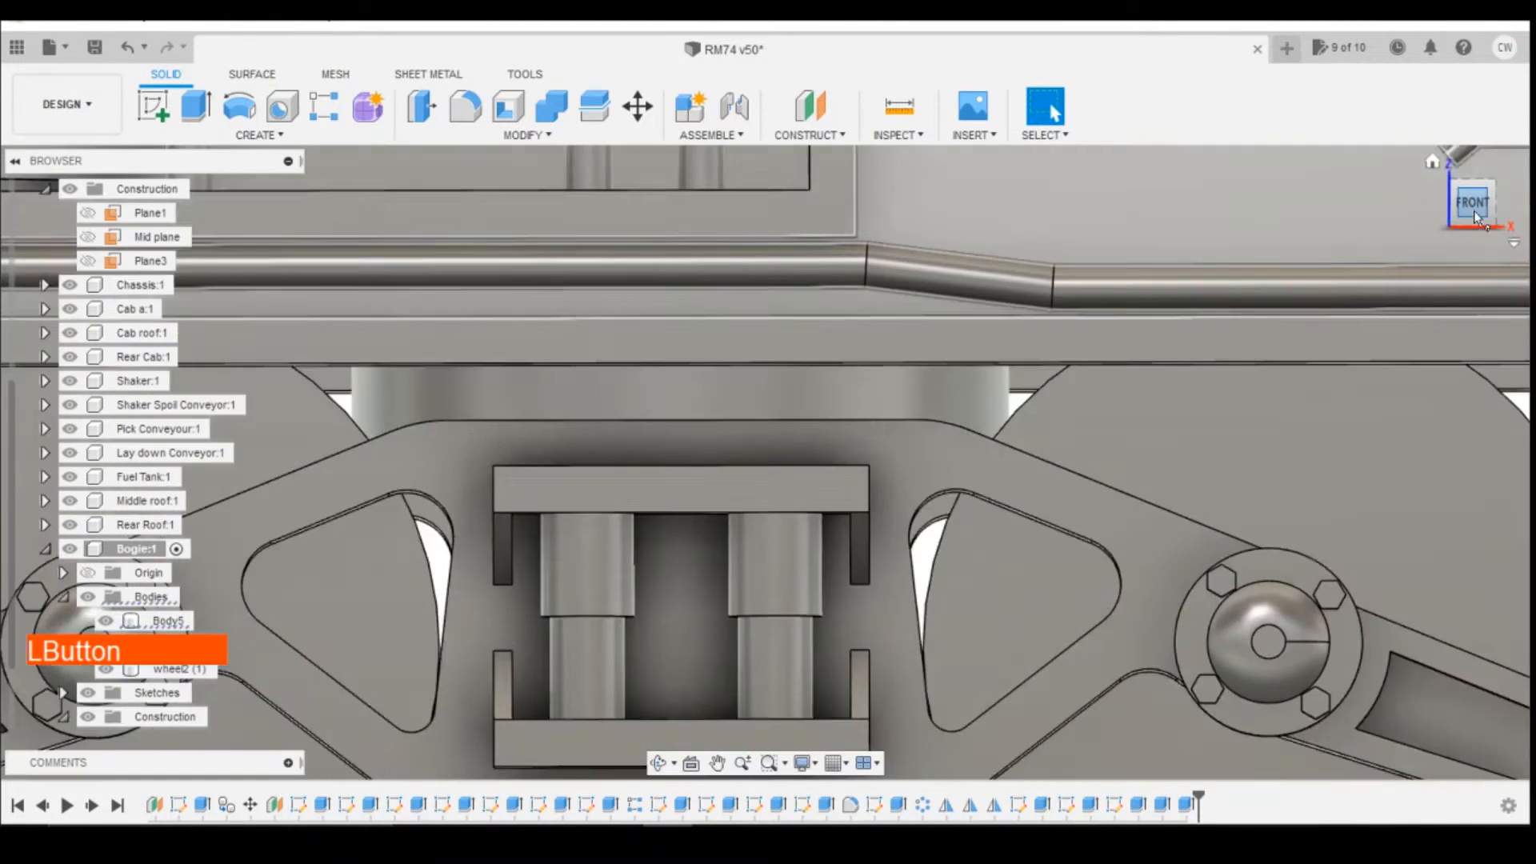
left_click(1471, 243)
left_click(1468, 213)
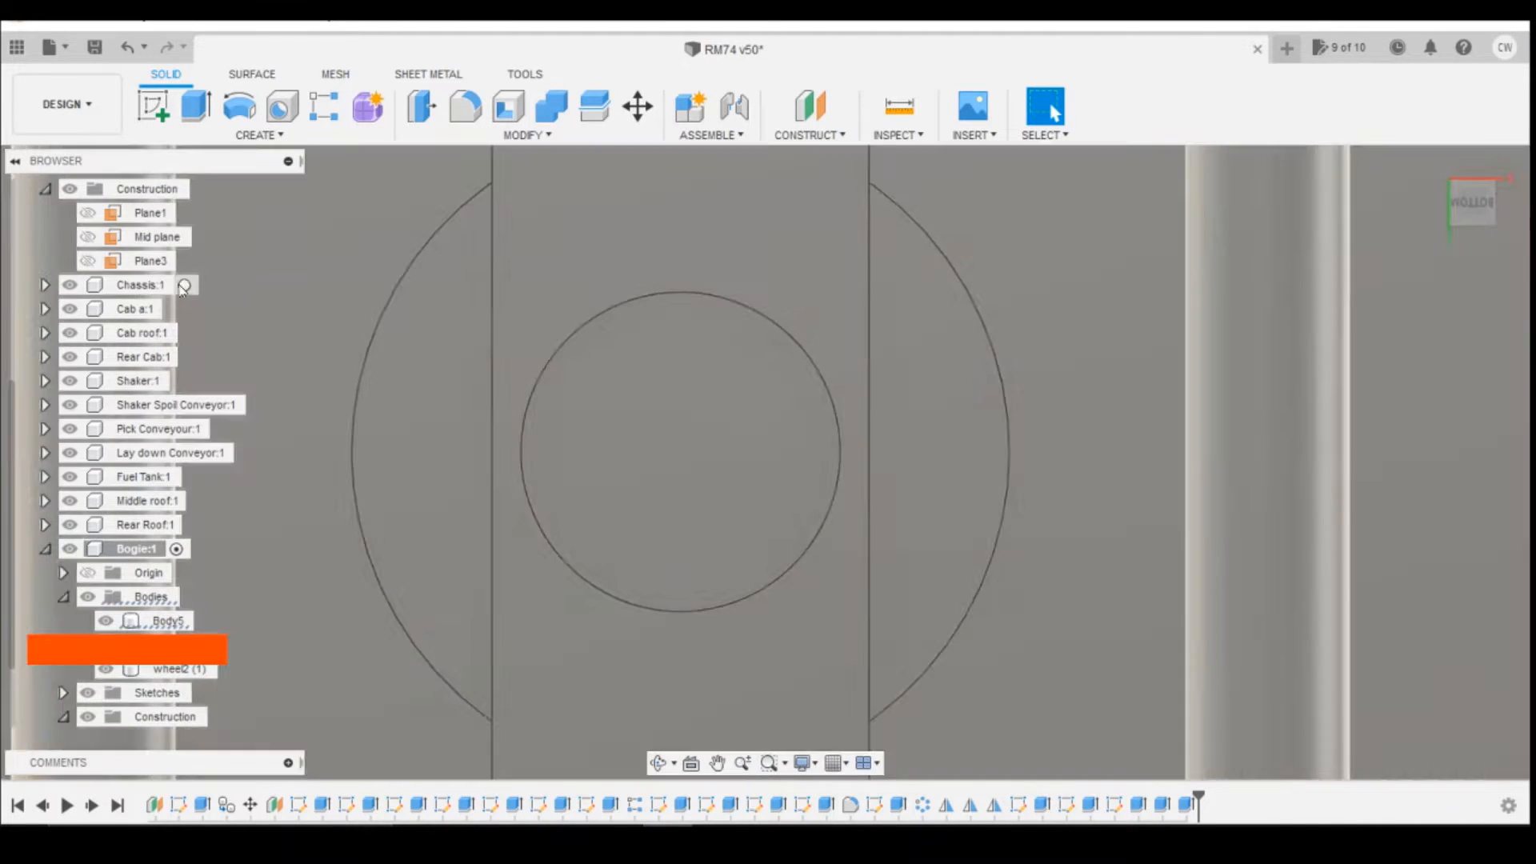
left_click(184, 286)
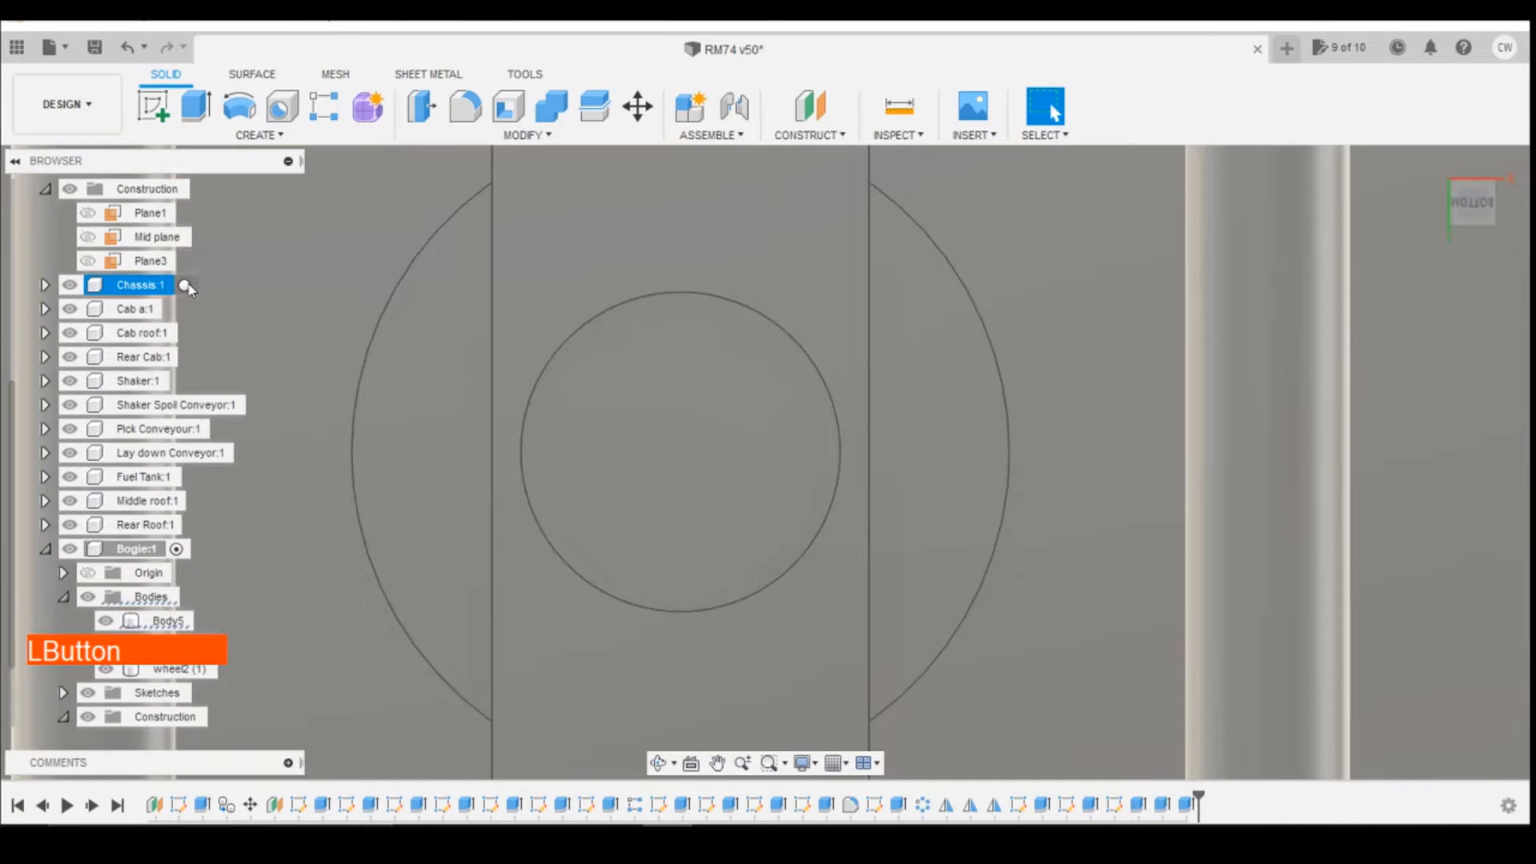
left_click(45, 285)
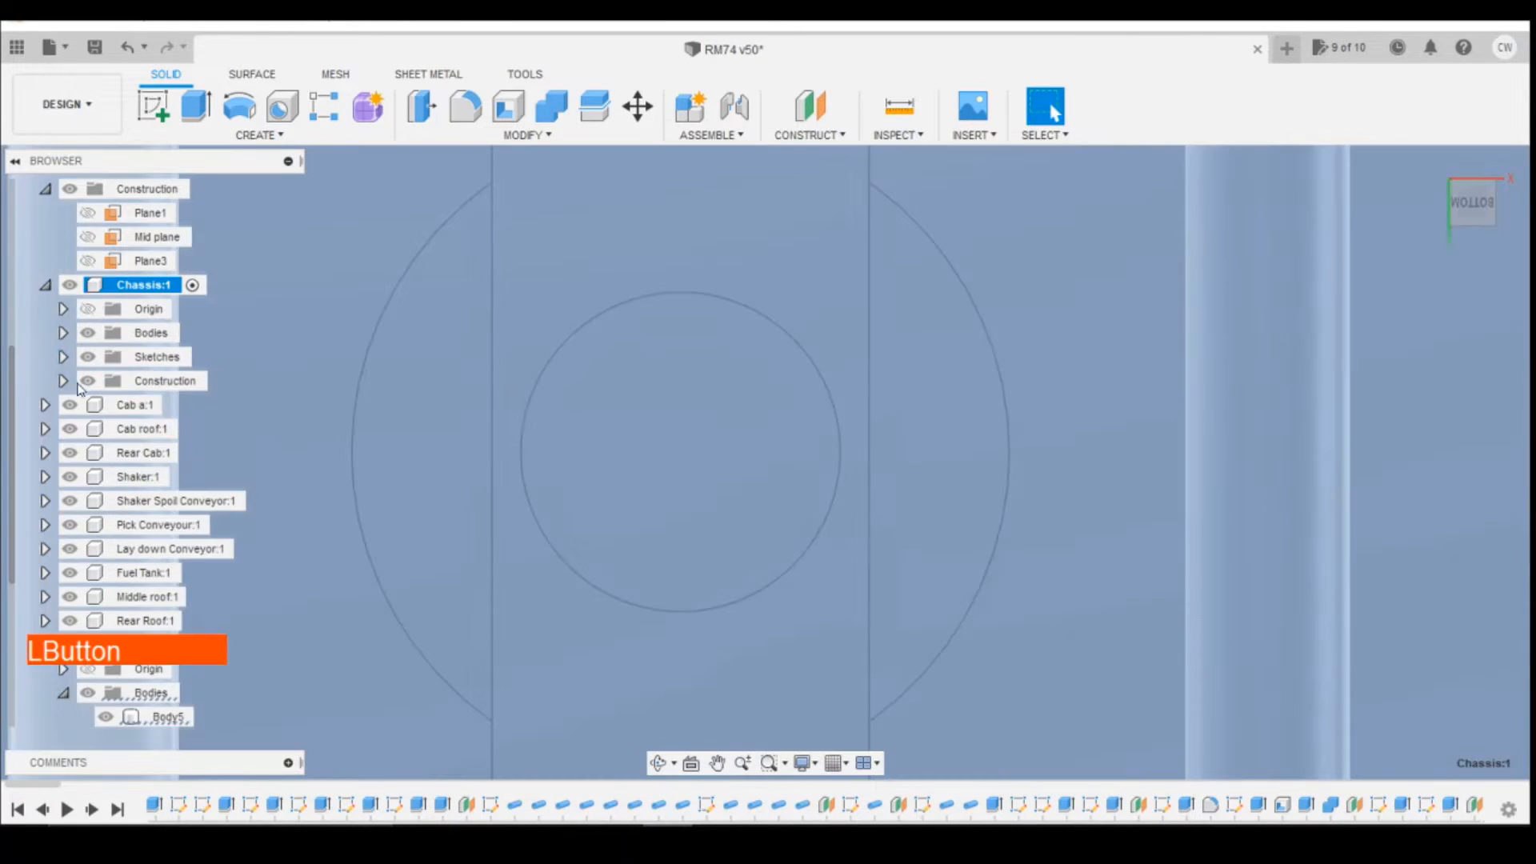
scroll(74, 361, "down", 2)
left_click(62, 261)
scroll(140, 472, "down", 6)
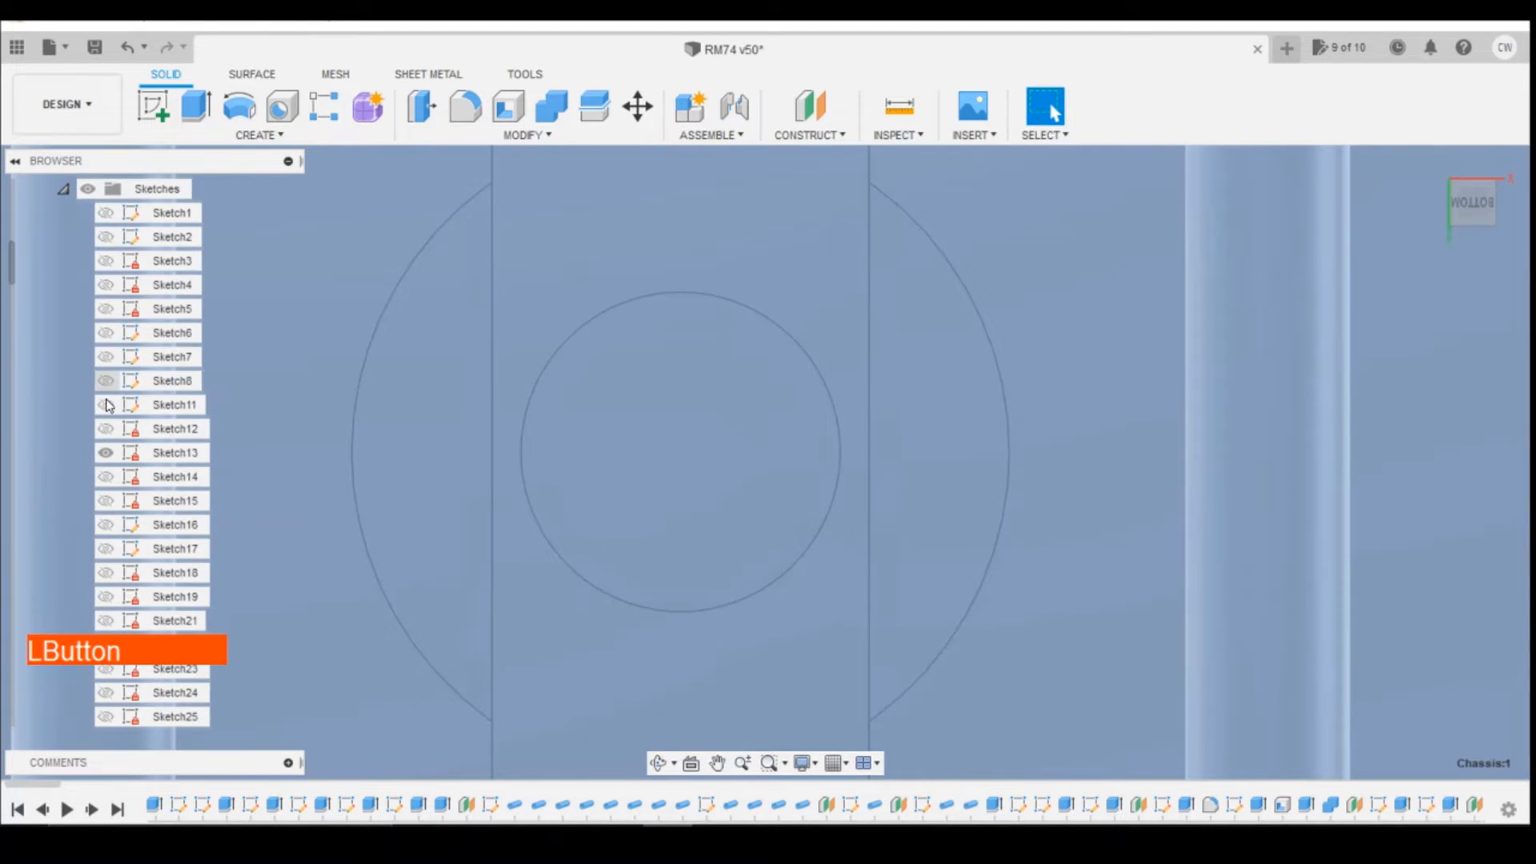
scroll(138, 472, "down", 10)
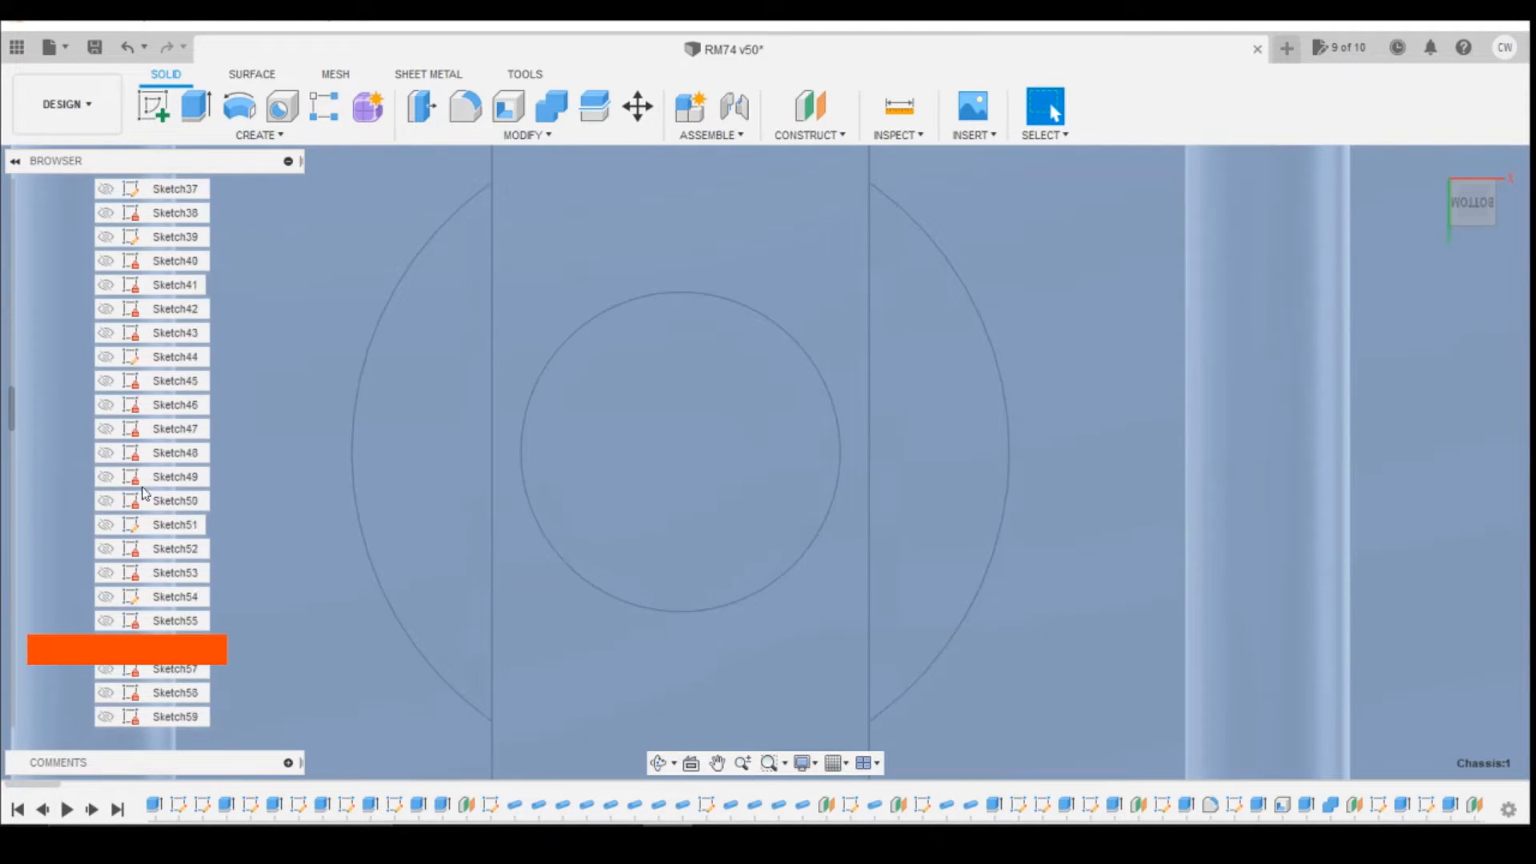
scroll(144, 494, "down", 9)
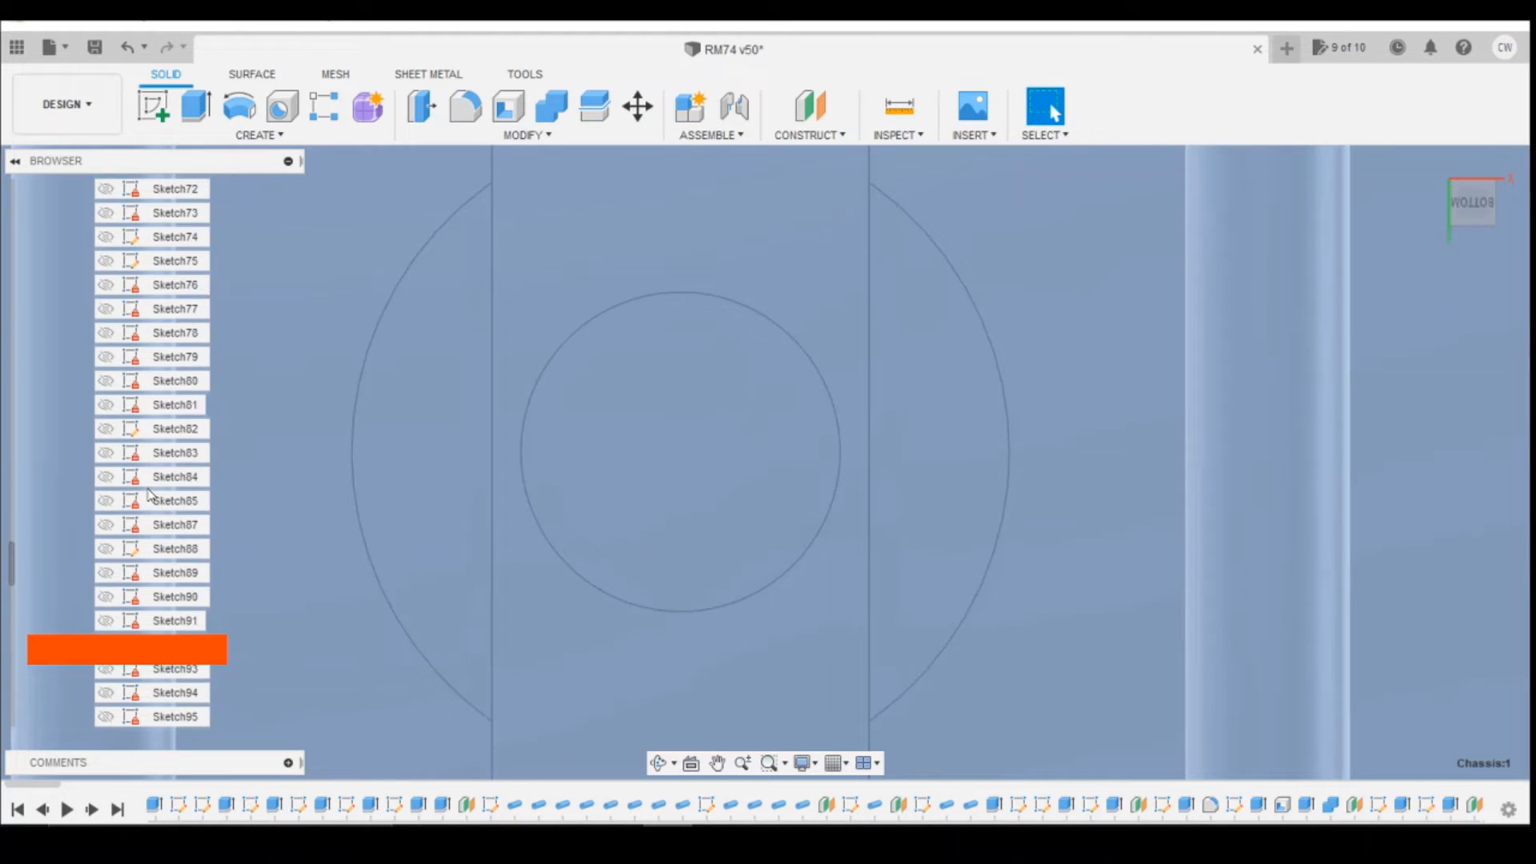
left_click(105, 525)
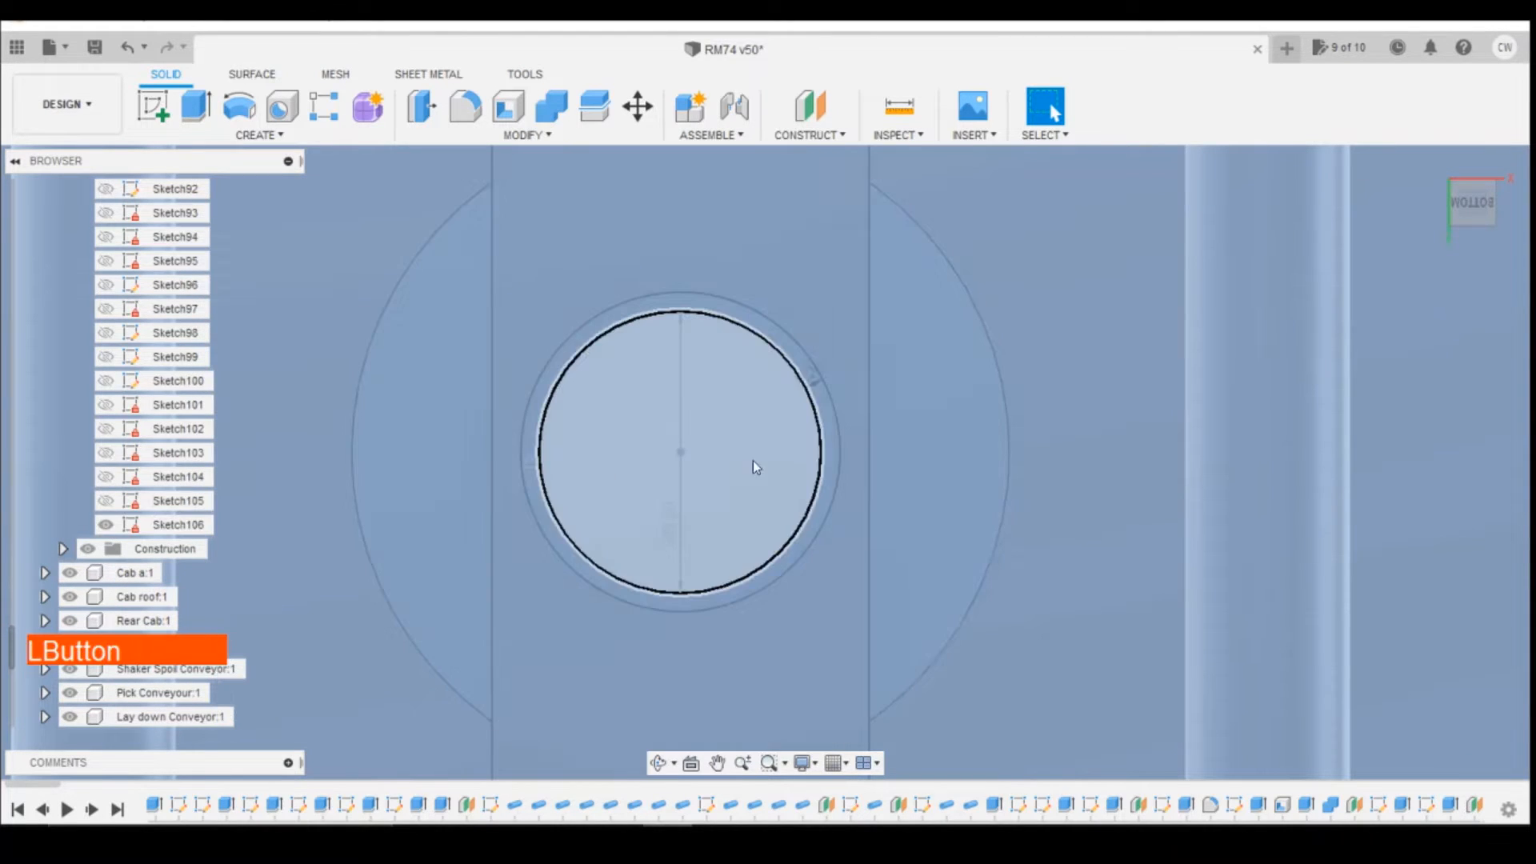
Step: Extrude the inner 3 mm circle 2.2 mm from the chassis boss toward the cross member hole, using the Join operation
left_click(782, 441)
left_click(824, 418, "shift")
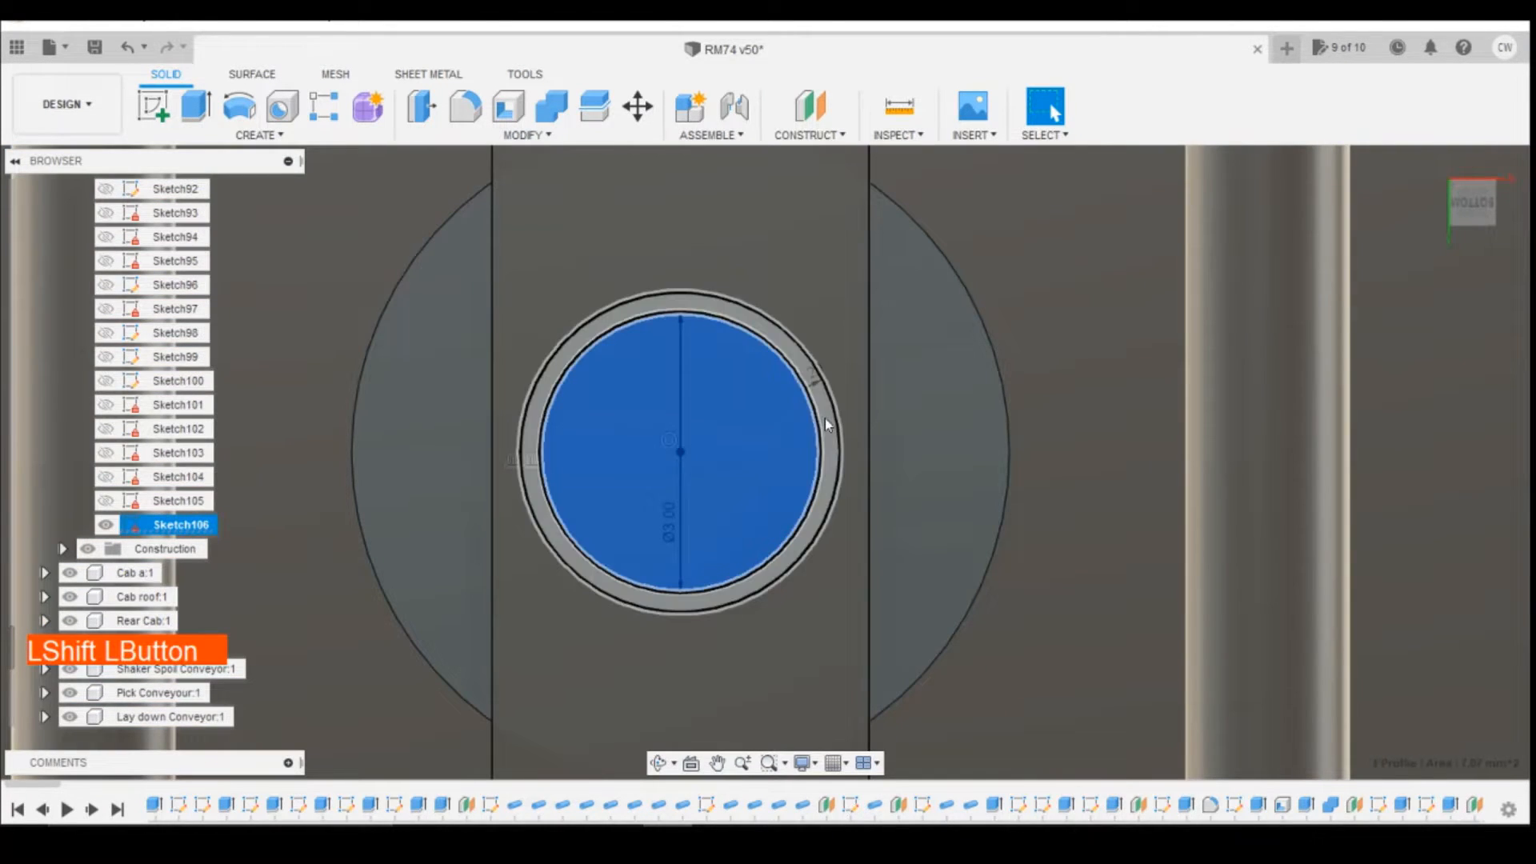
left_click(775, 428)
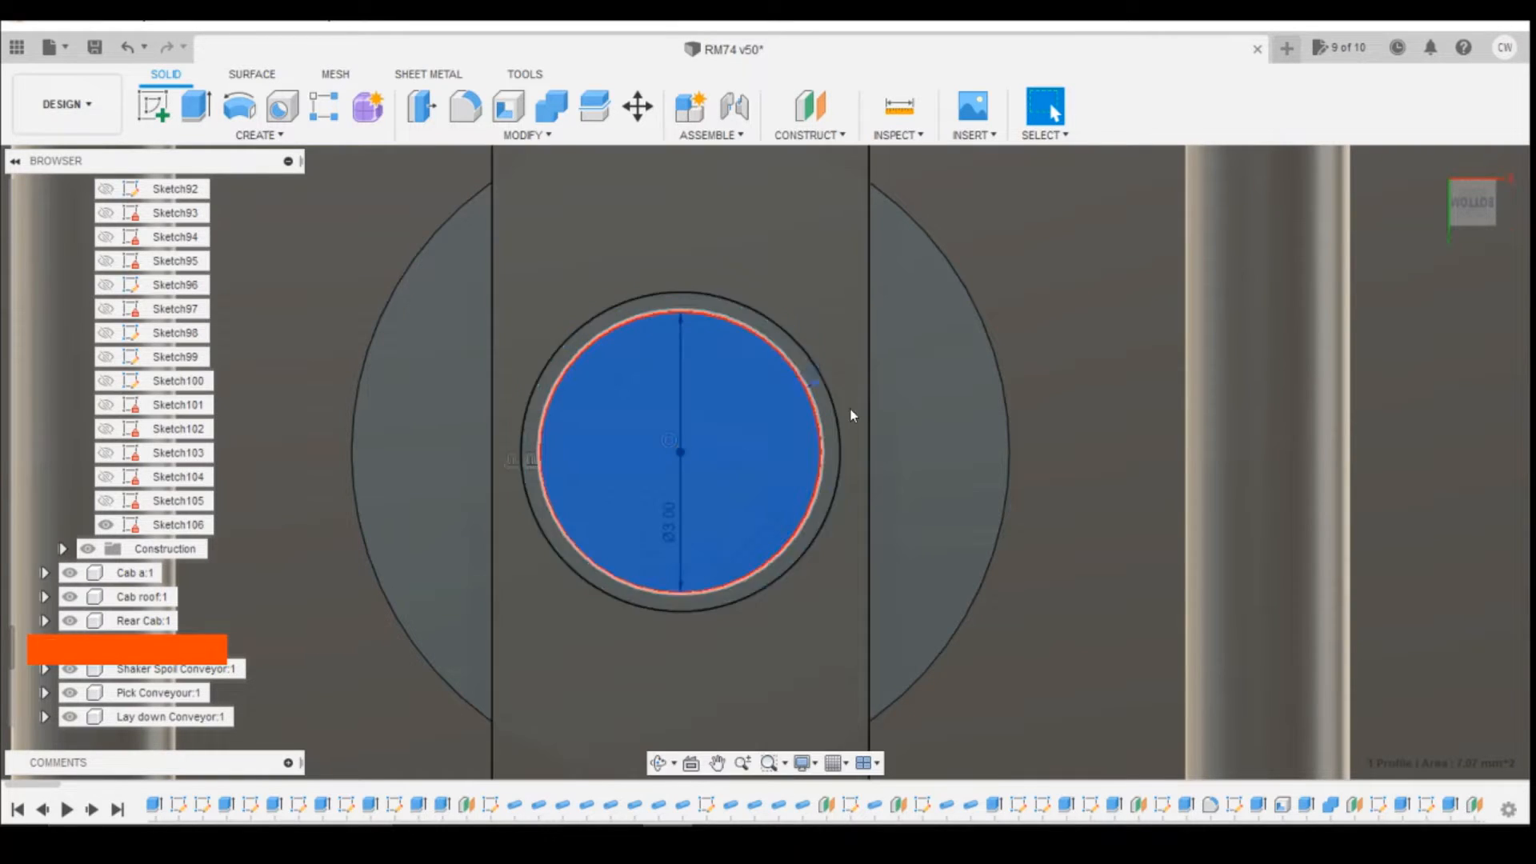
right_click(768, 425)
left_click(752, 507)
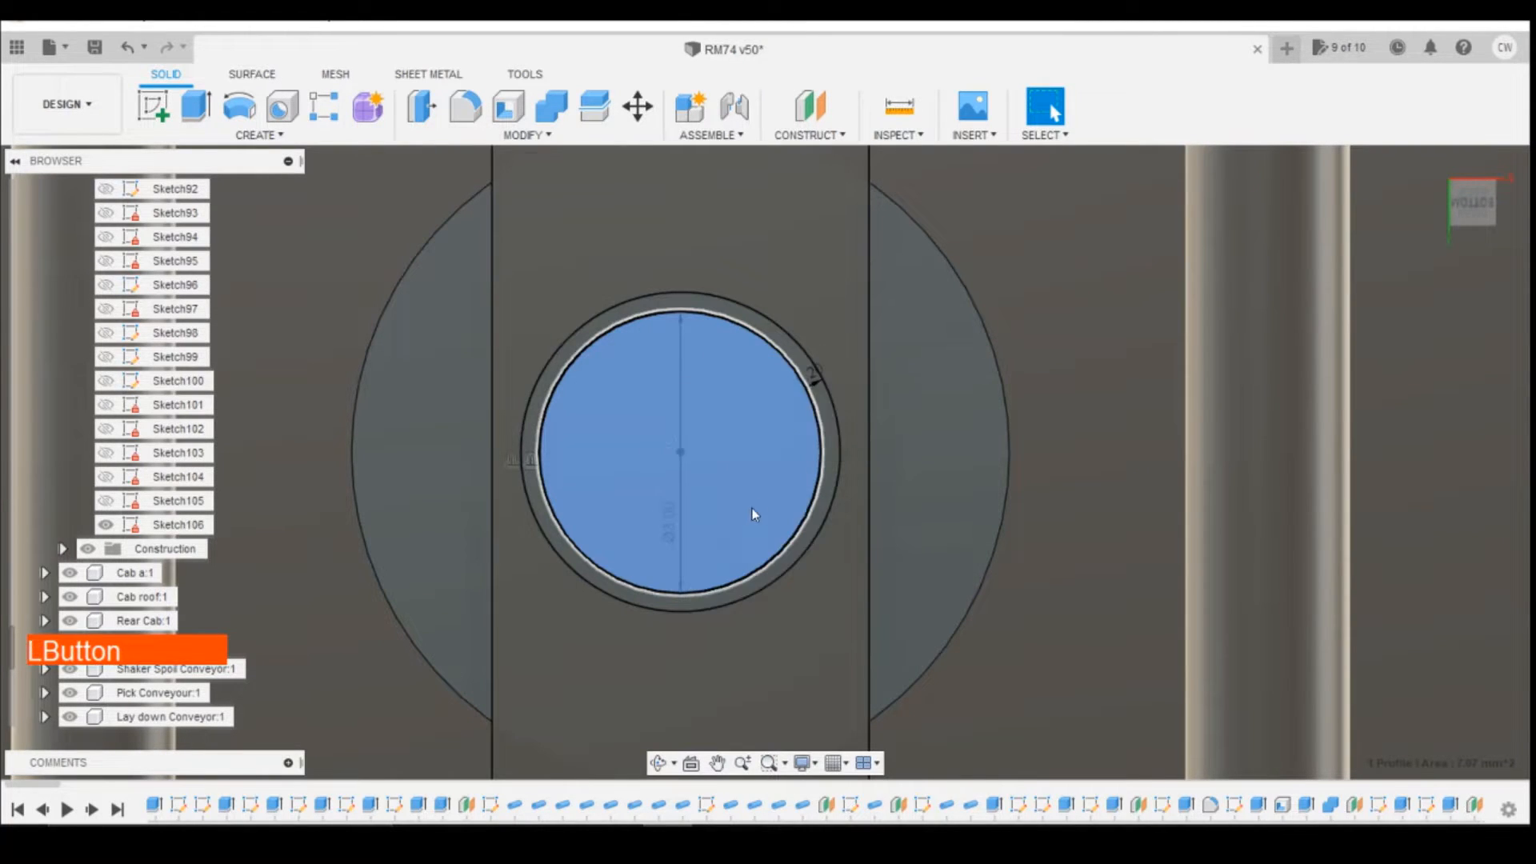
left_click_drag(821, 250, 838, 261)
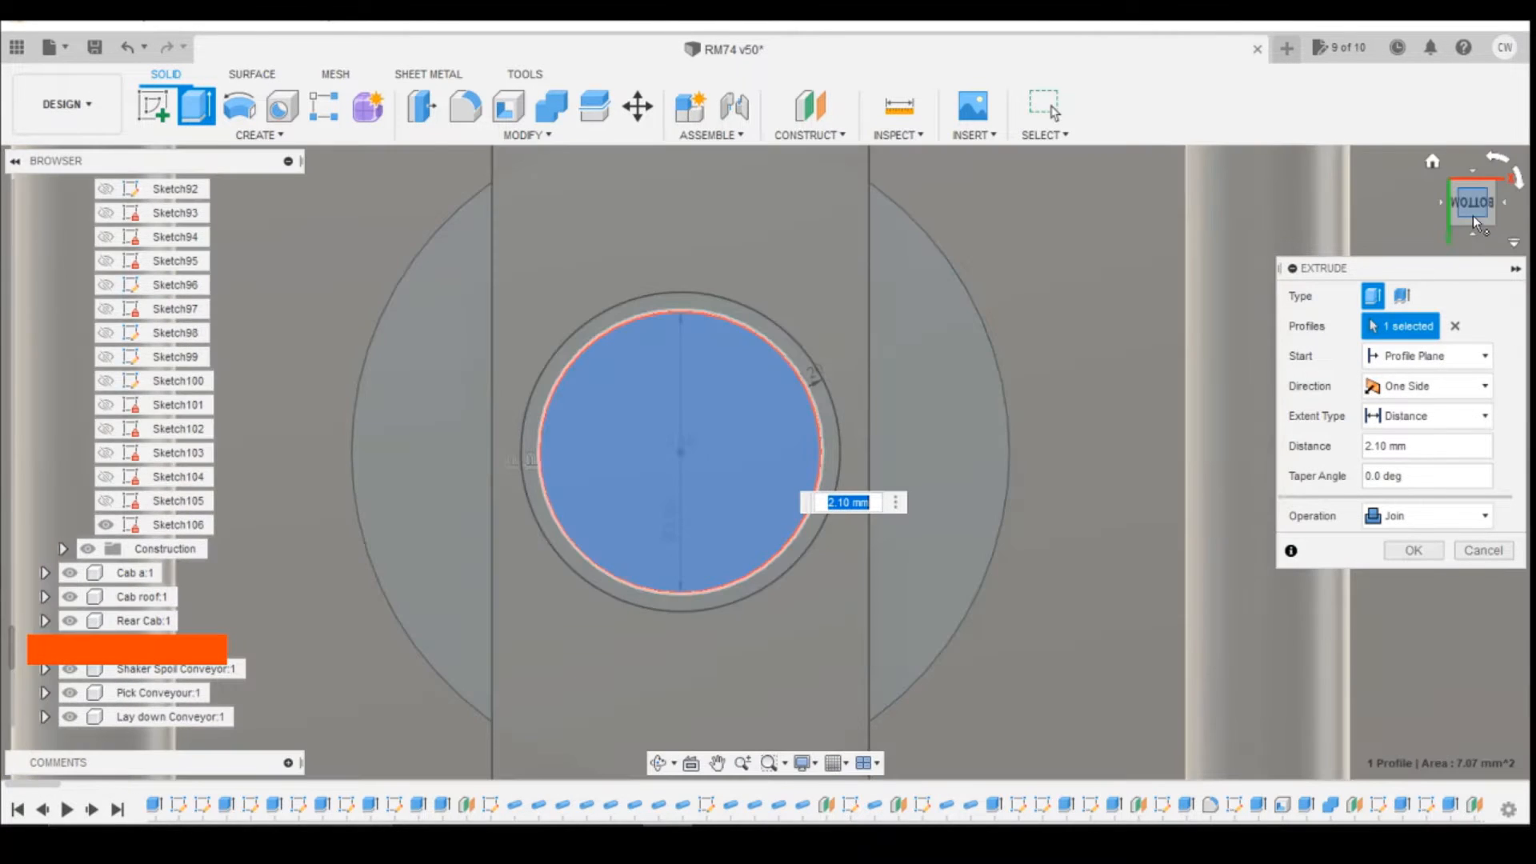
left_click_drag(1473, 214, 1447, 289)
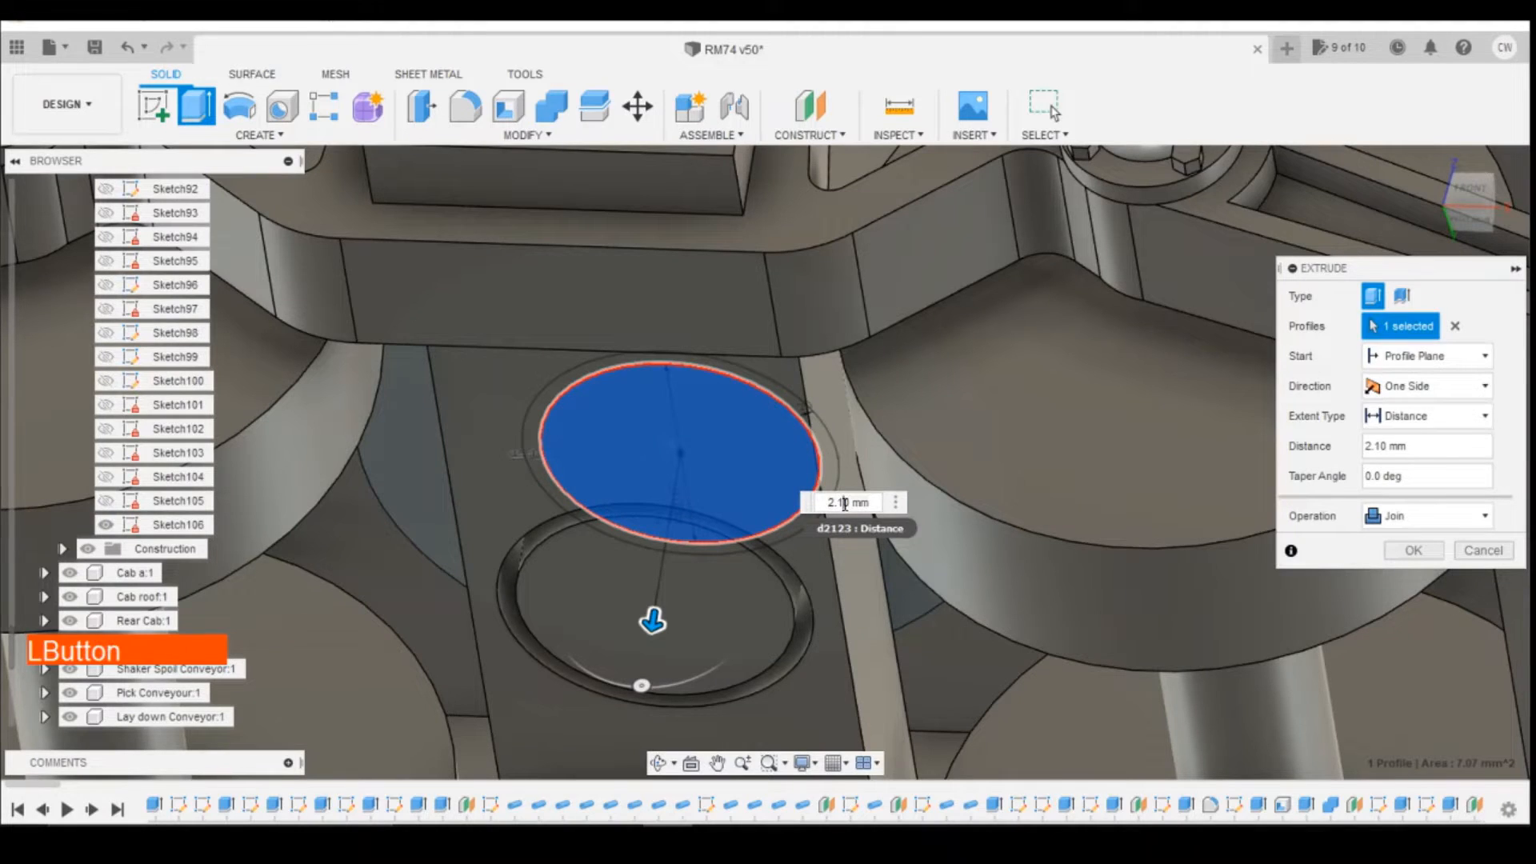
type("2")
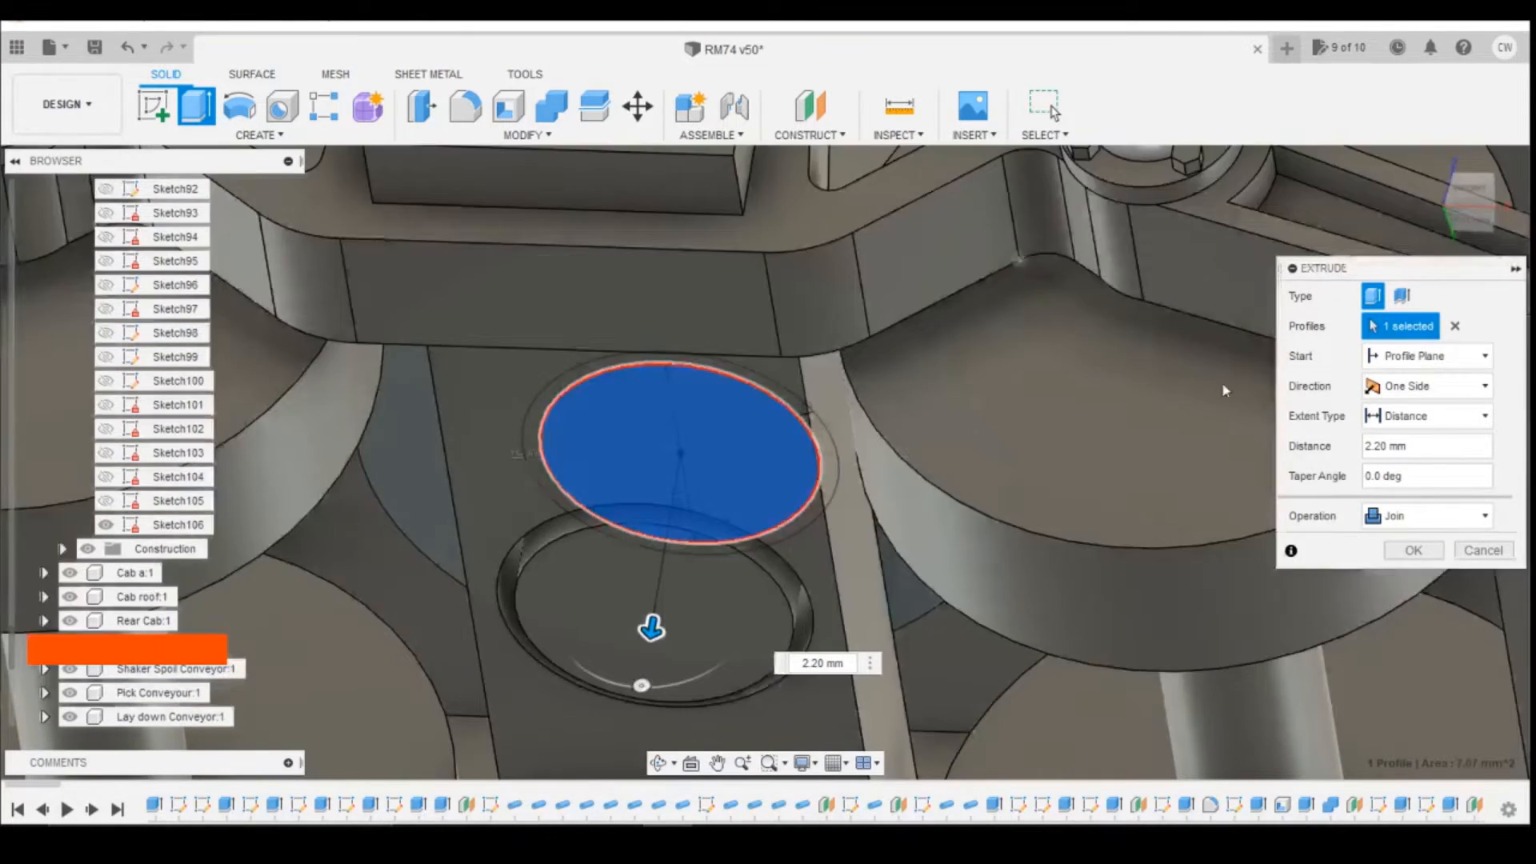
left_click(1414, 550)
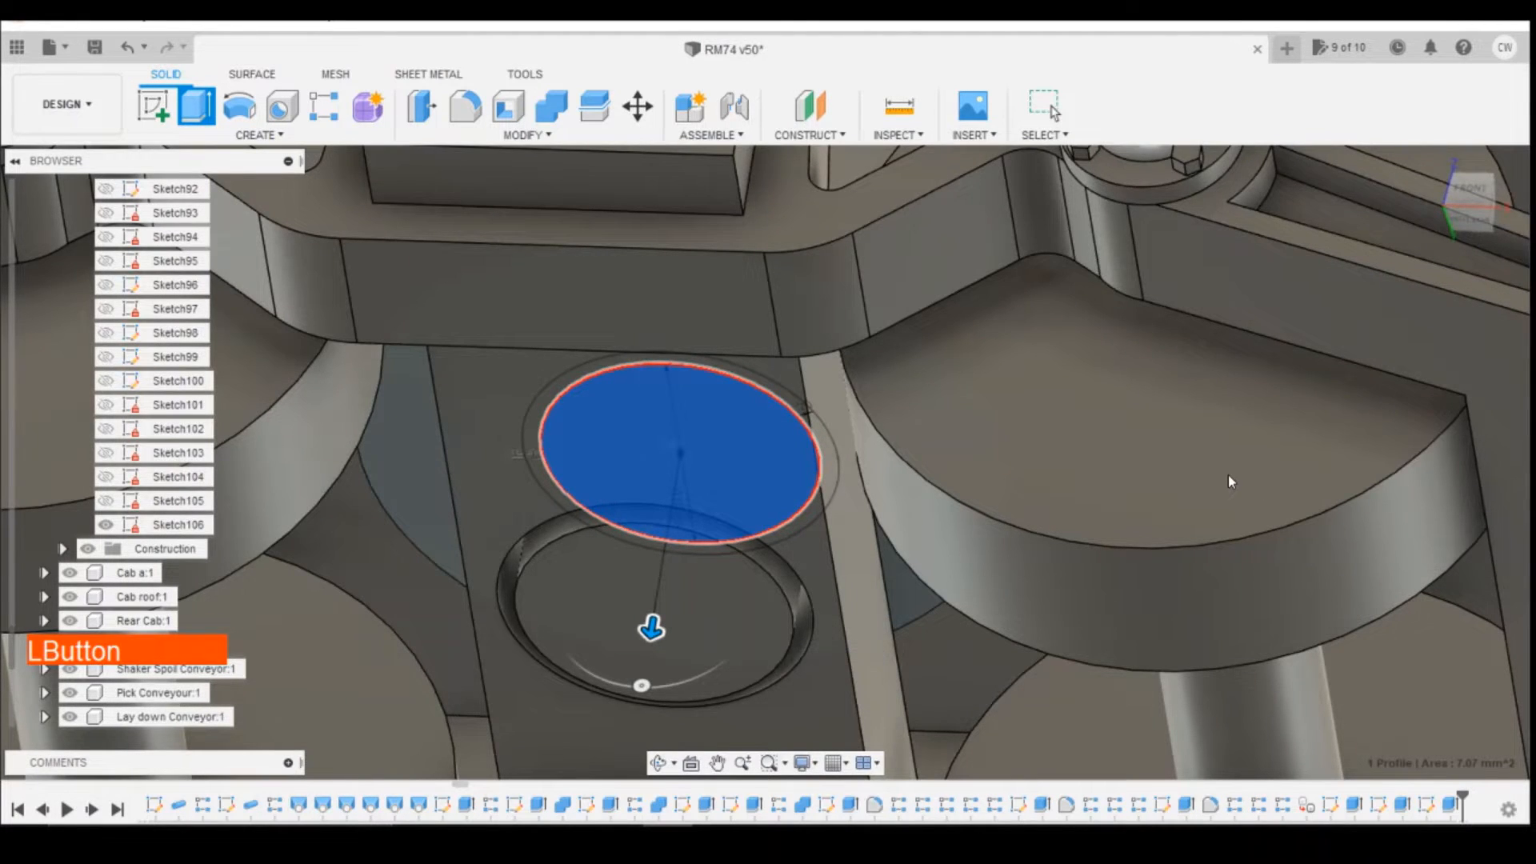
Step: Hide the Chassis component's Sketch106 and Sketch13 and collapse its sketch list
scroll(1228, 474, "down", 3)
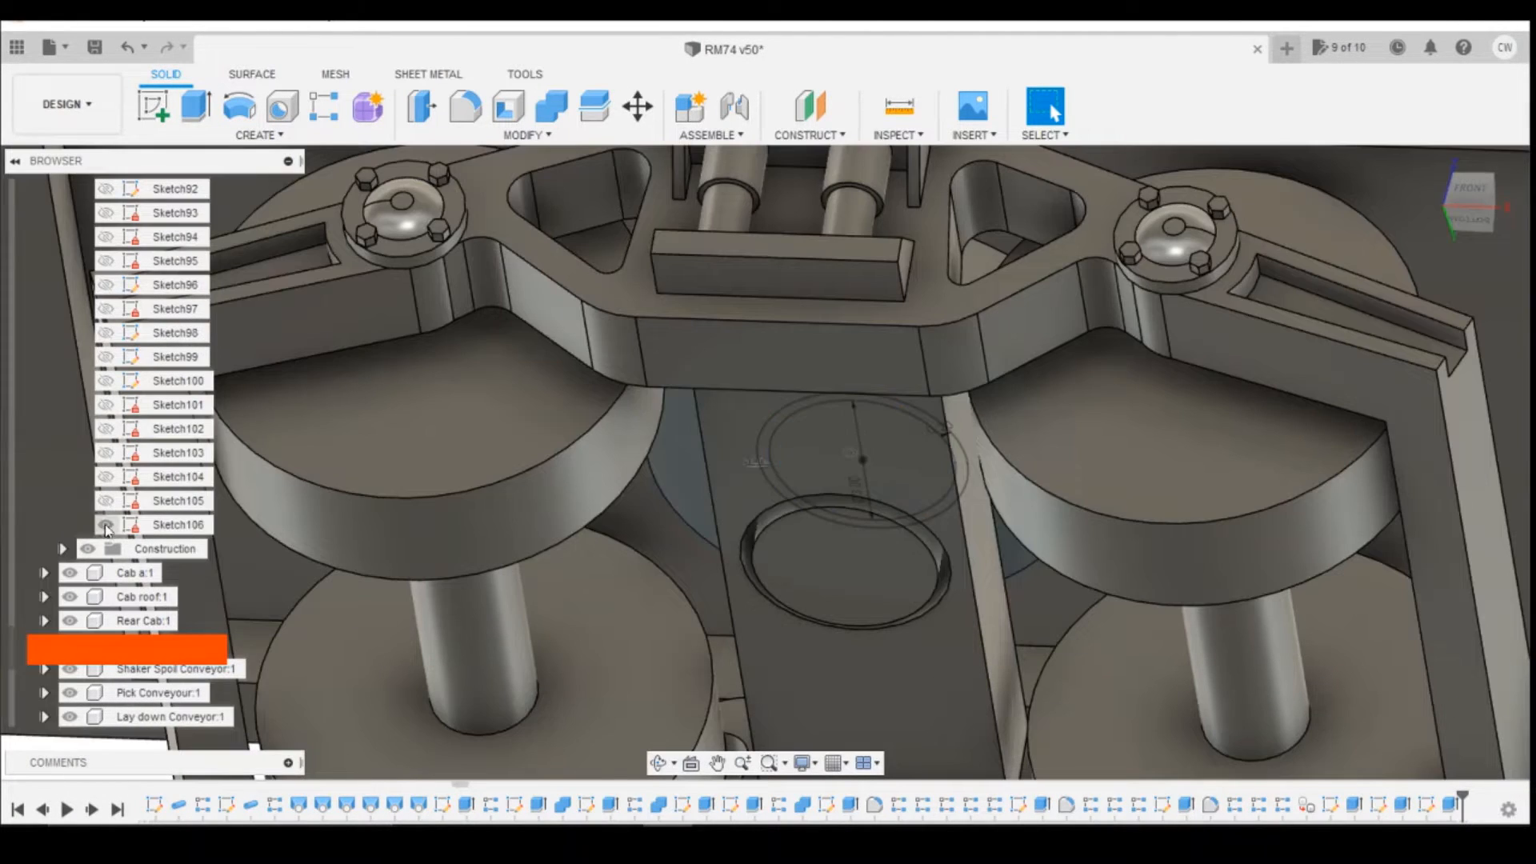
left_click(106, 525)
scroll(160, 464, "up", 5)
scroll(177, 402, "up", 8)
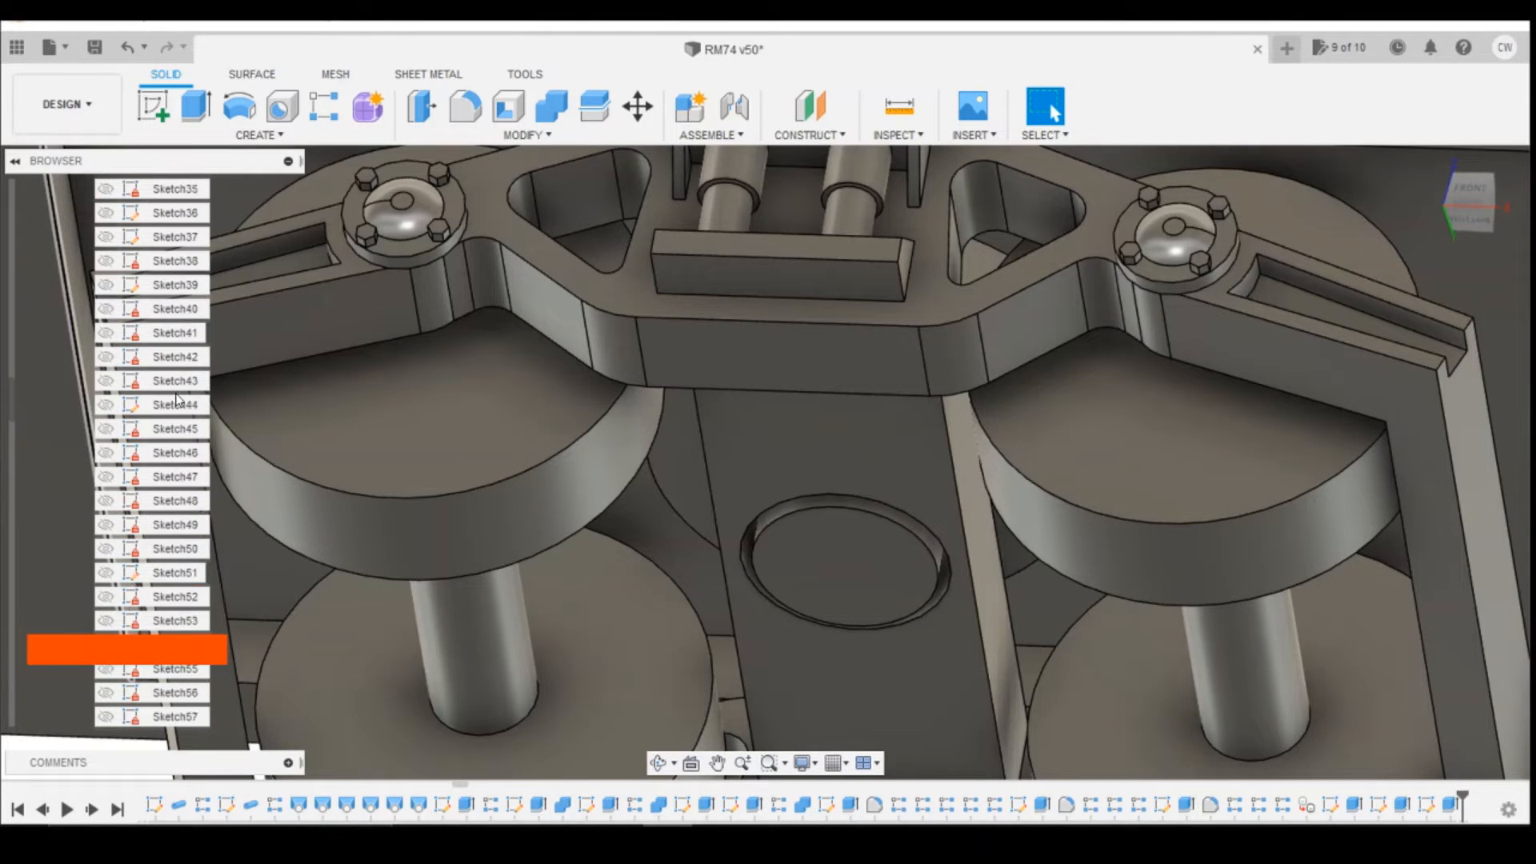
scroll(177, 402, "up", 10)
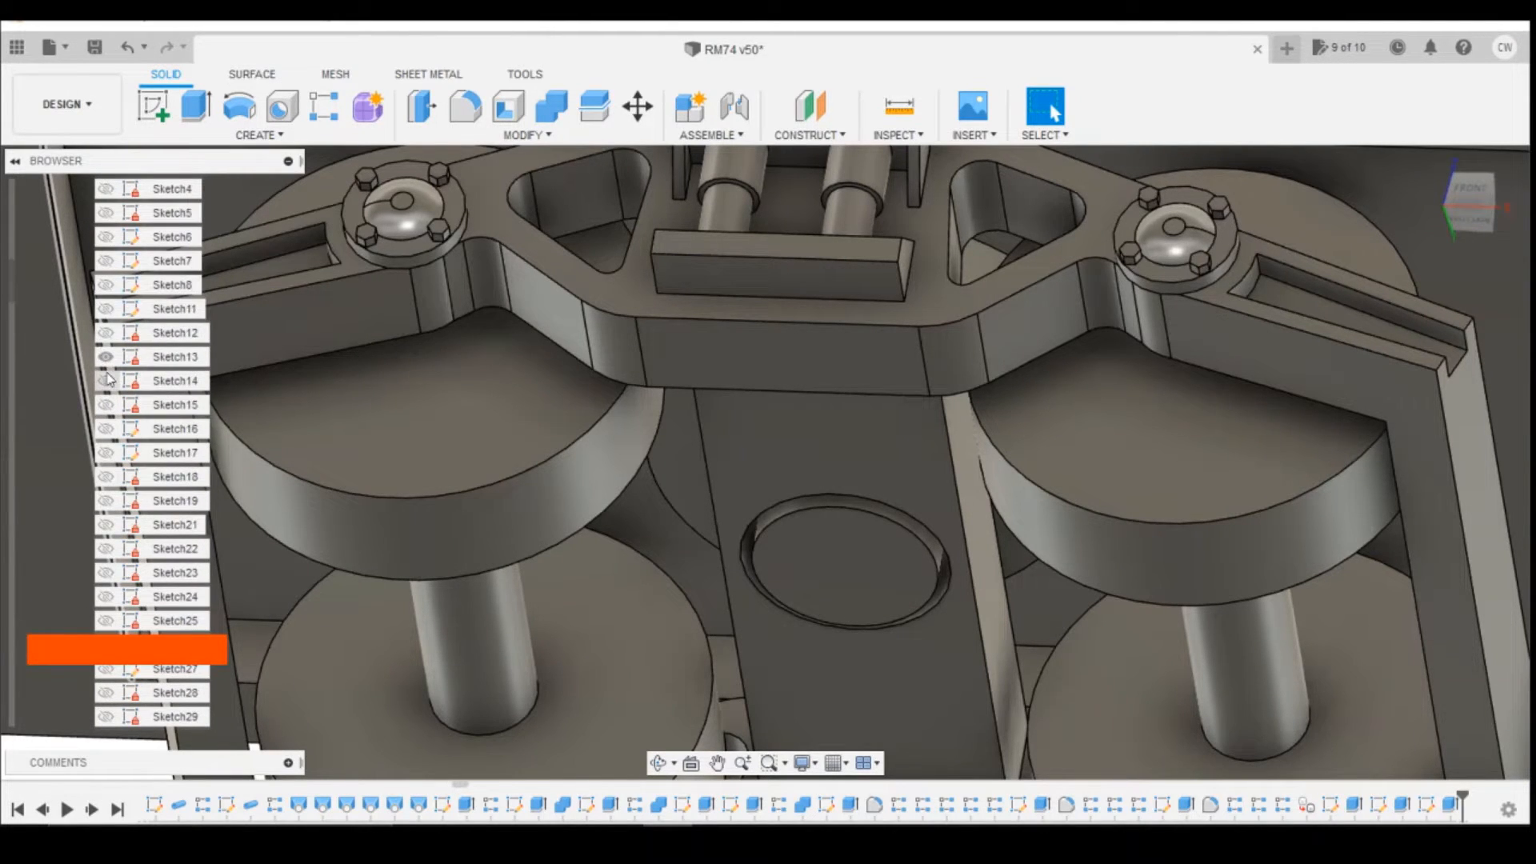
left_click(128, 357)
scroll(140, 392, "up", 5)
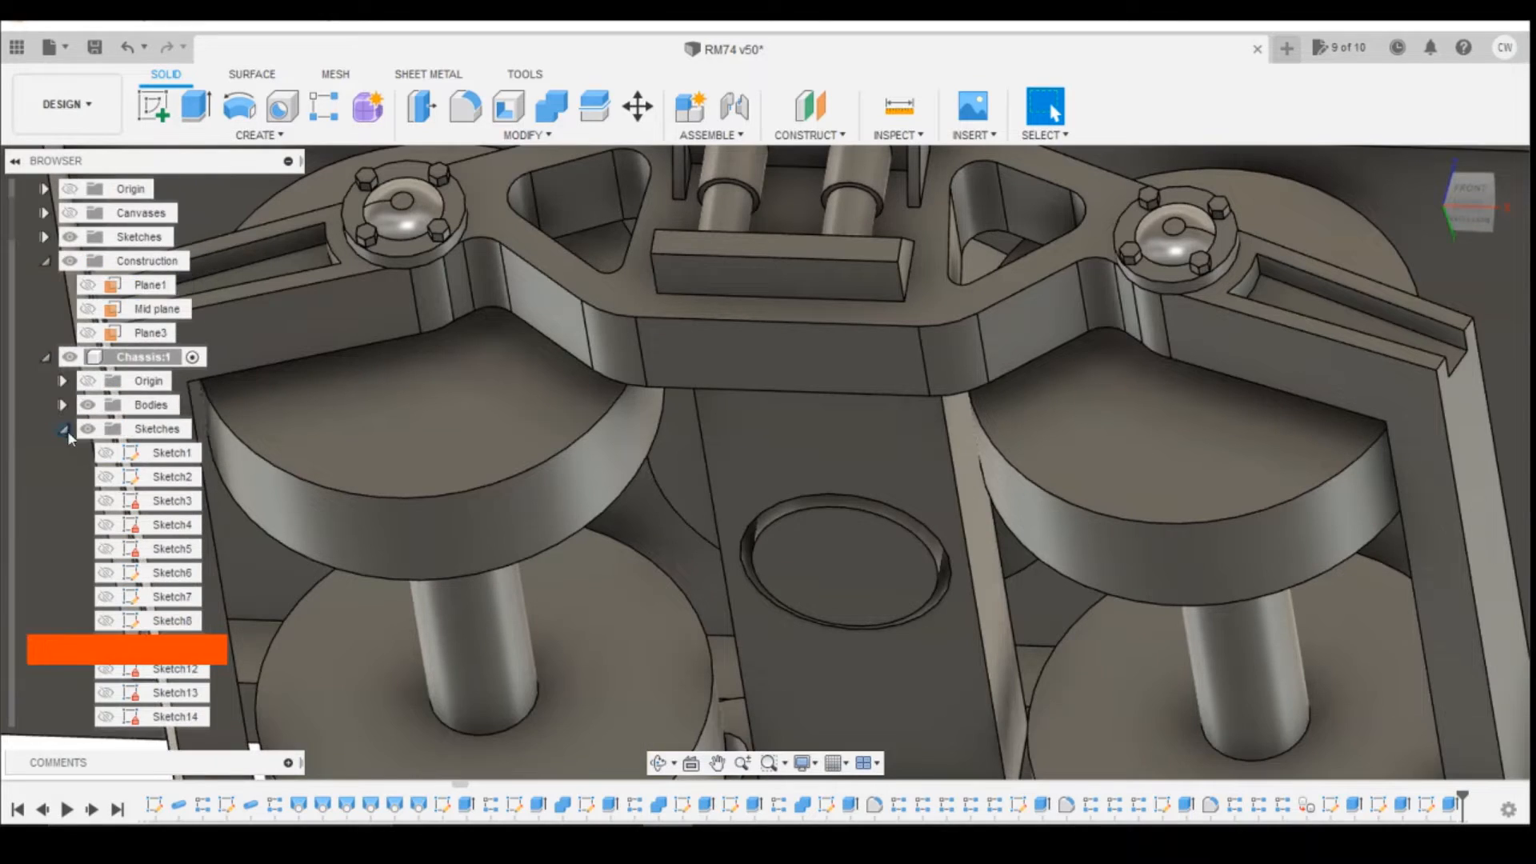
left_click(64, 432)
scroll(785, 458, "down", 5)
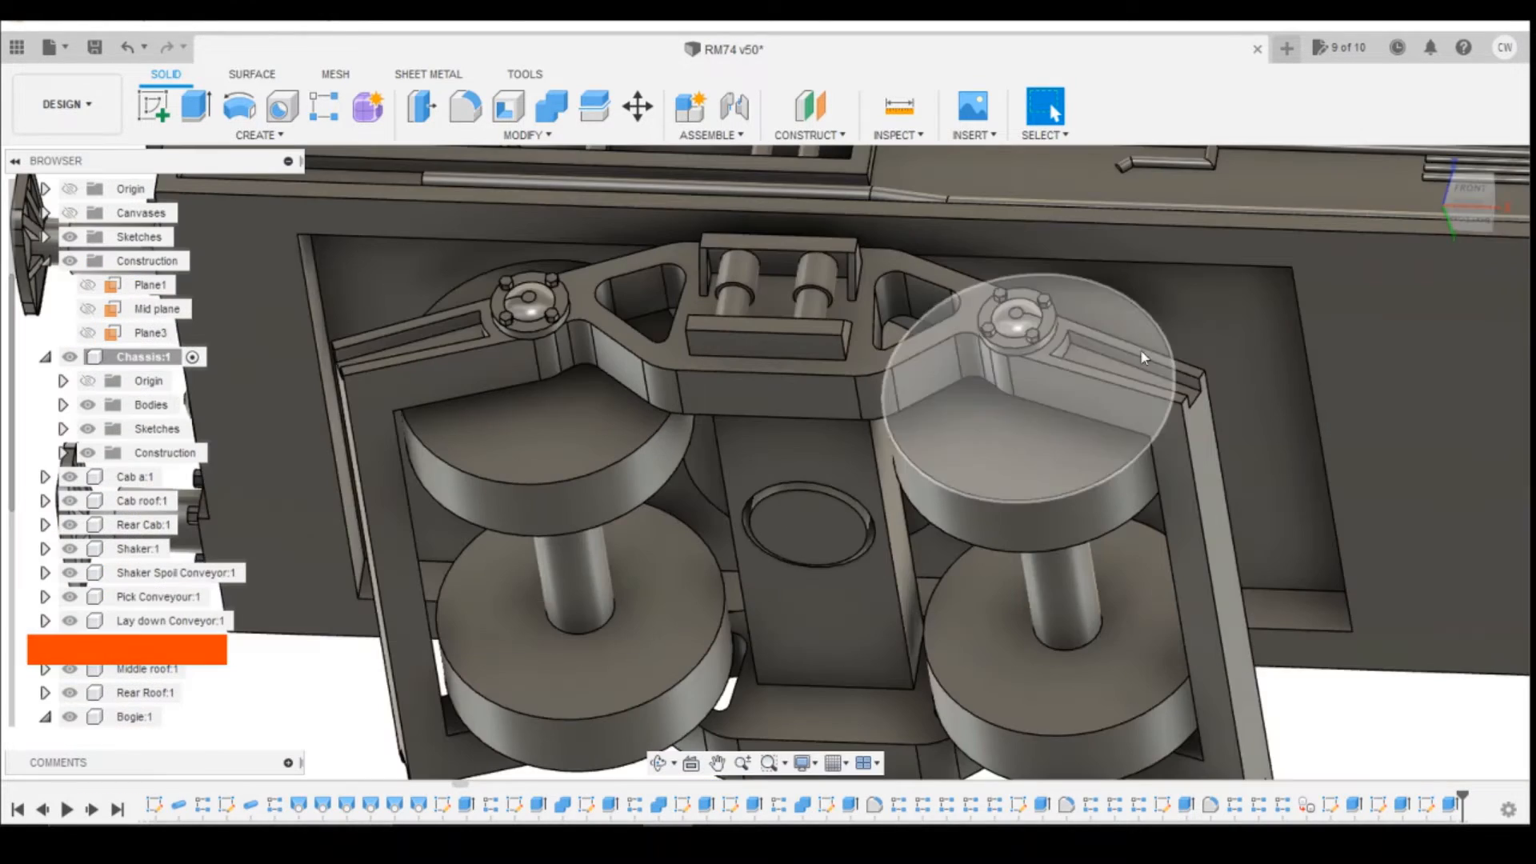
Step: Start a sketch on the pivot pin's end face and draw a 1.5 mm diameter circle at its centre
mouse_move(1482, 204)
left_mouse_down()
mouse_move(1490, 233)
mouse_move(1481, 160)
left_mouse_up()
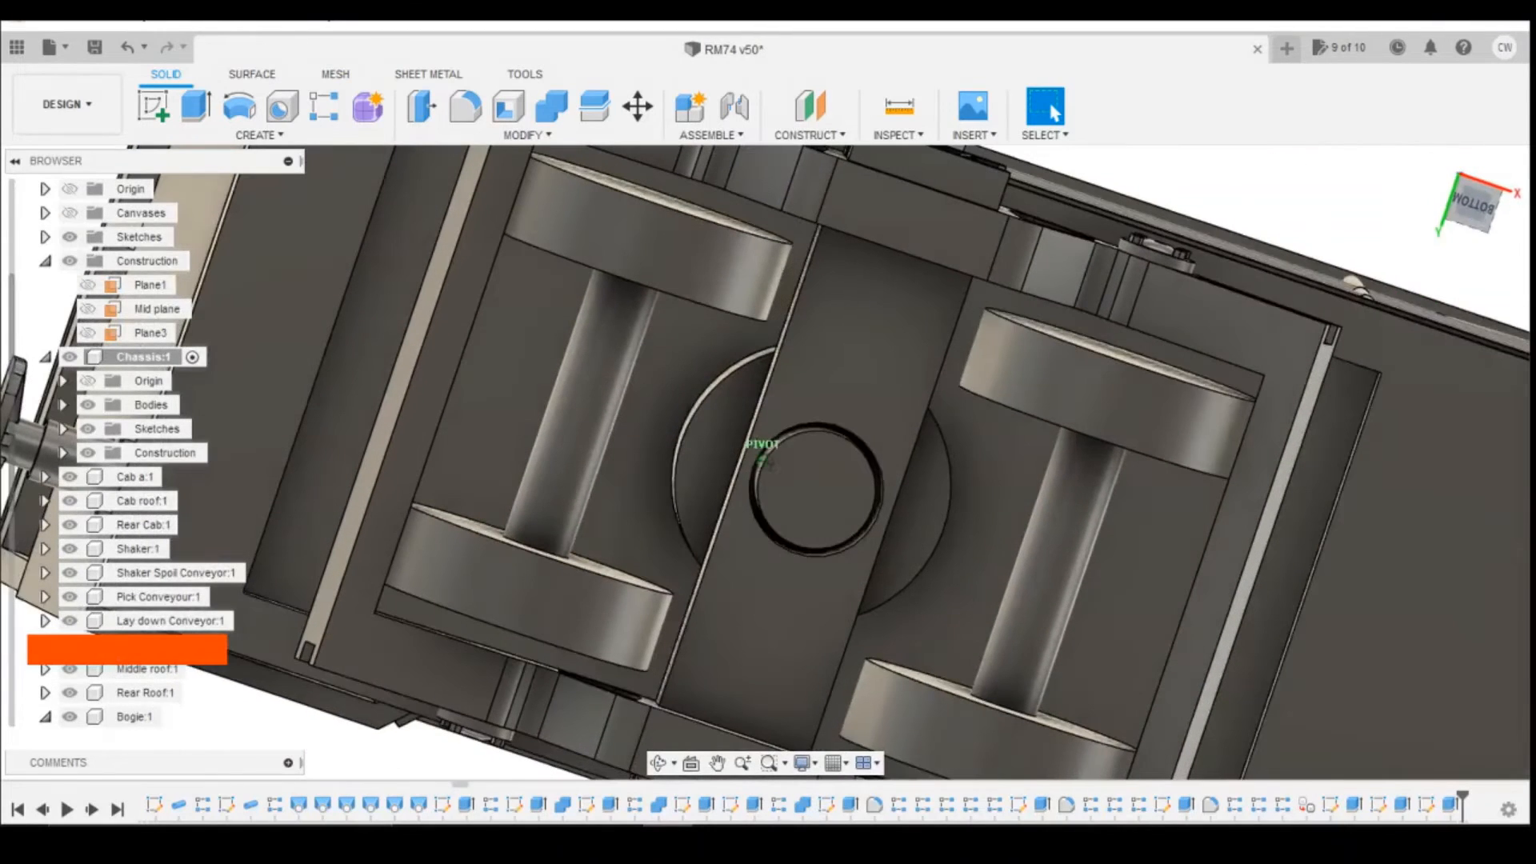
left_click(147, 114)
left_click(815, 506)
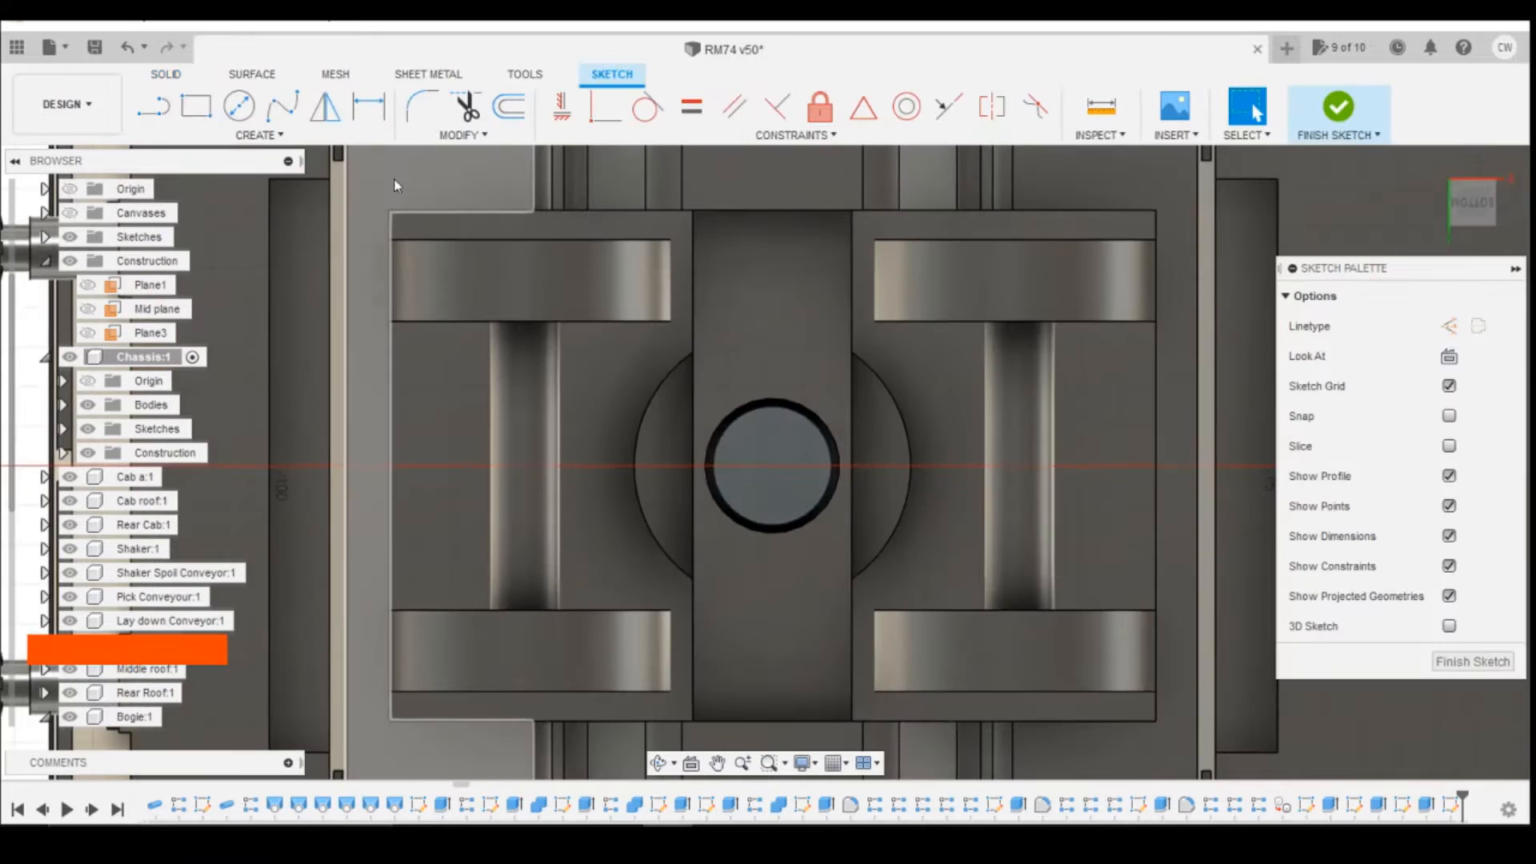
left_click(238, 105)
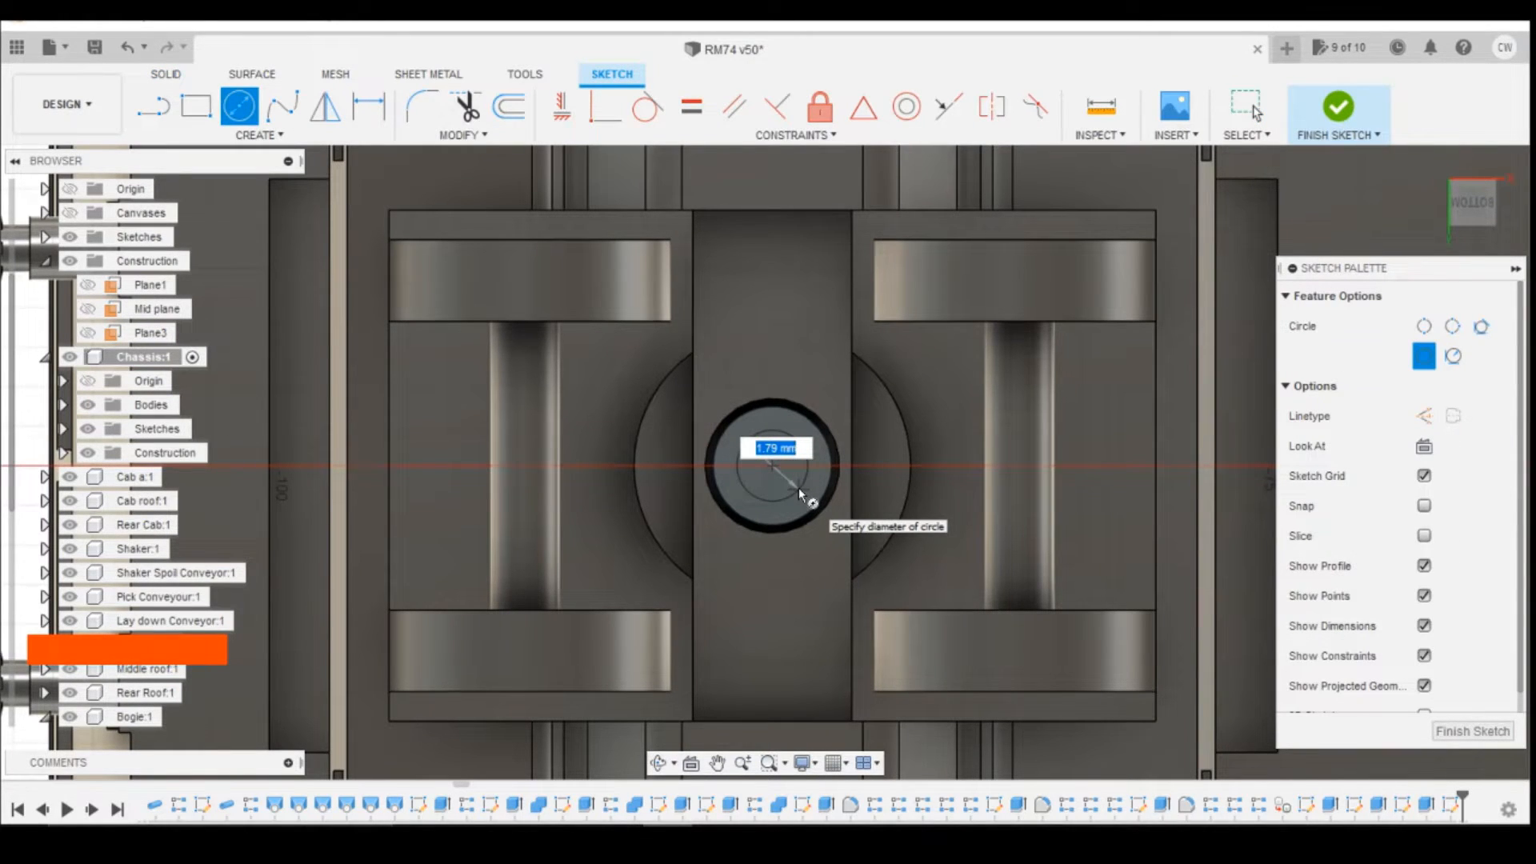
type("5")
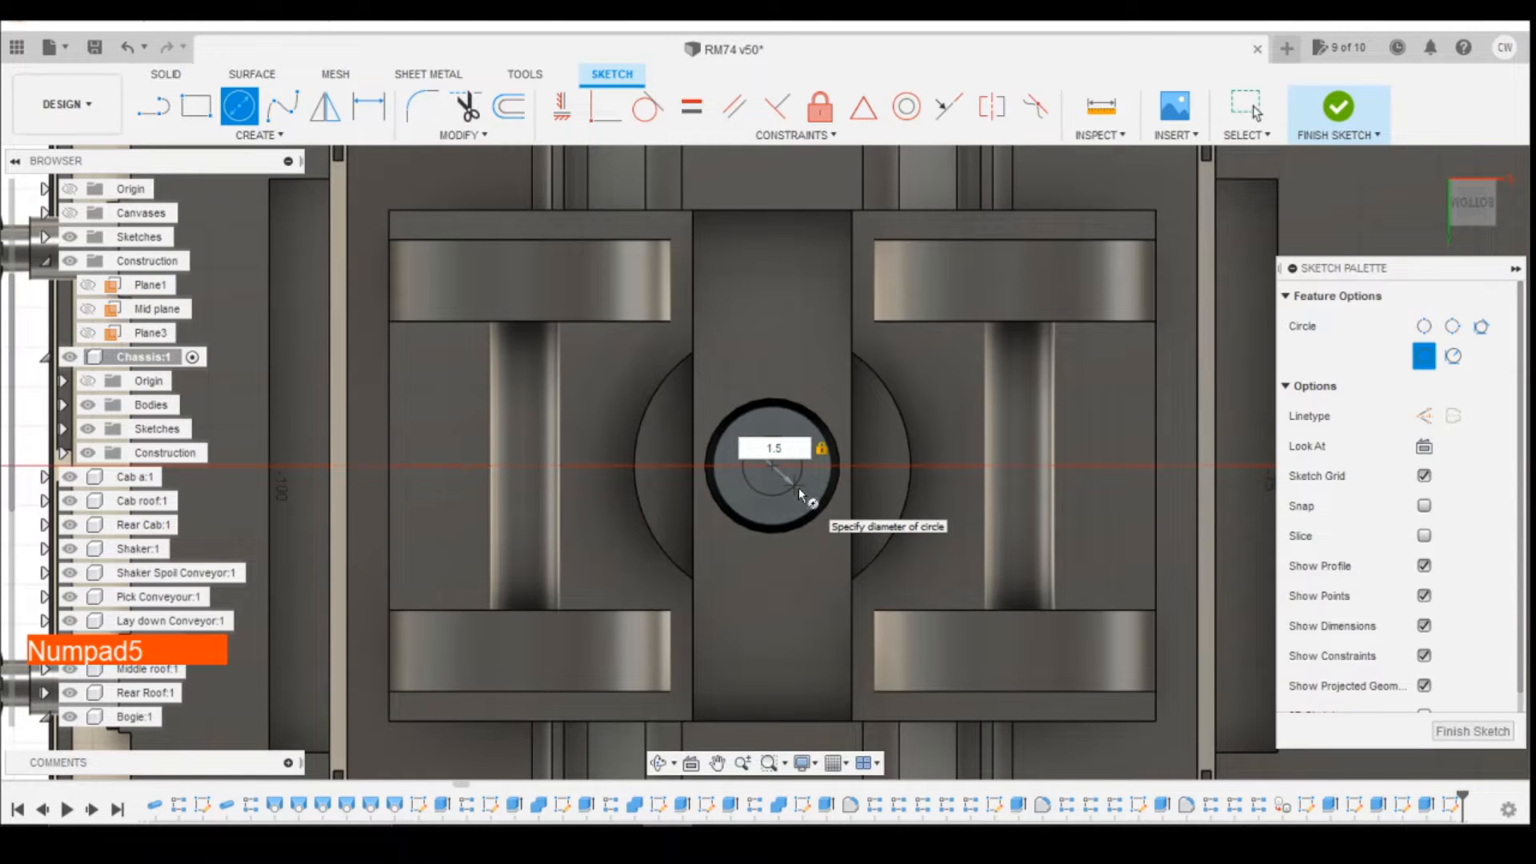
key("Return")
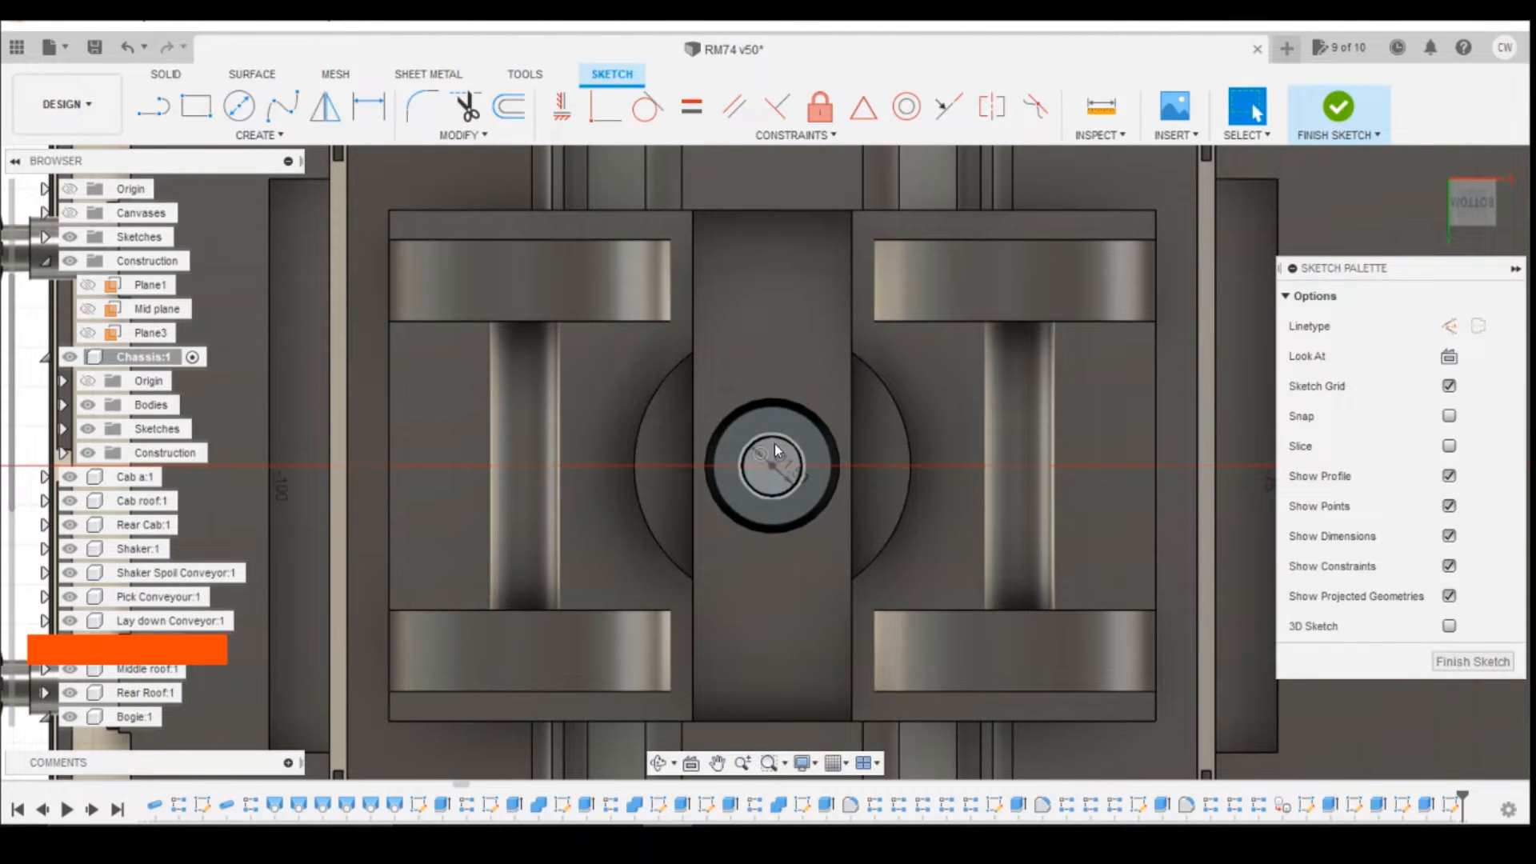
Step: Extrude the 1.5 mm circle -2 mm into the pivot pin as a cut and save the design
right_click(775, 445)
left_click(740, 531)
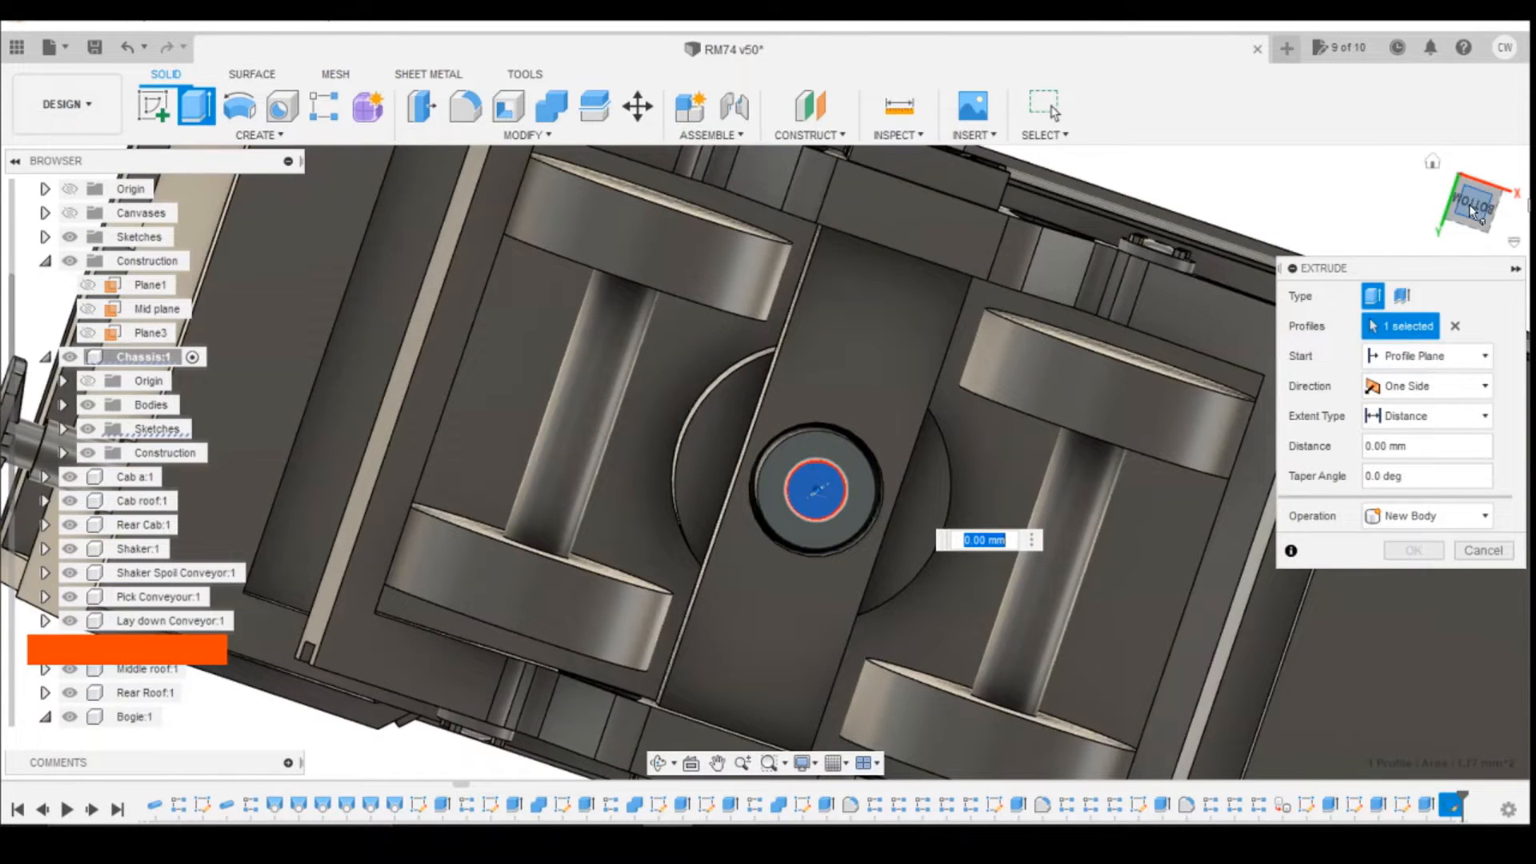
left_click_drag(1474, 212, 1474, 236)
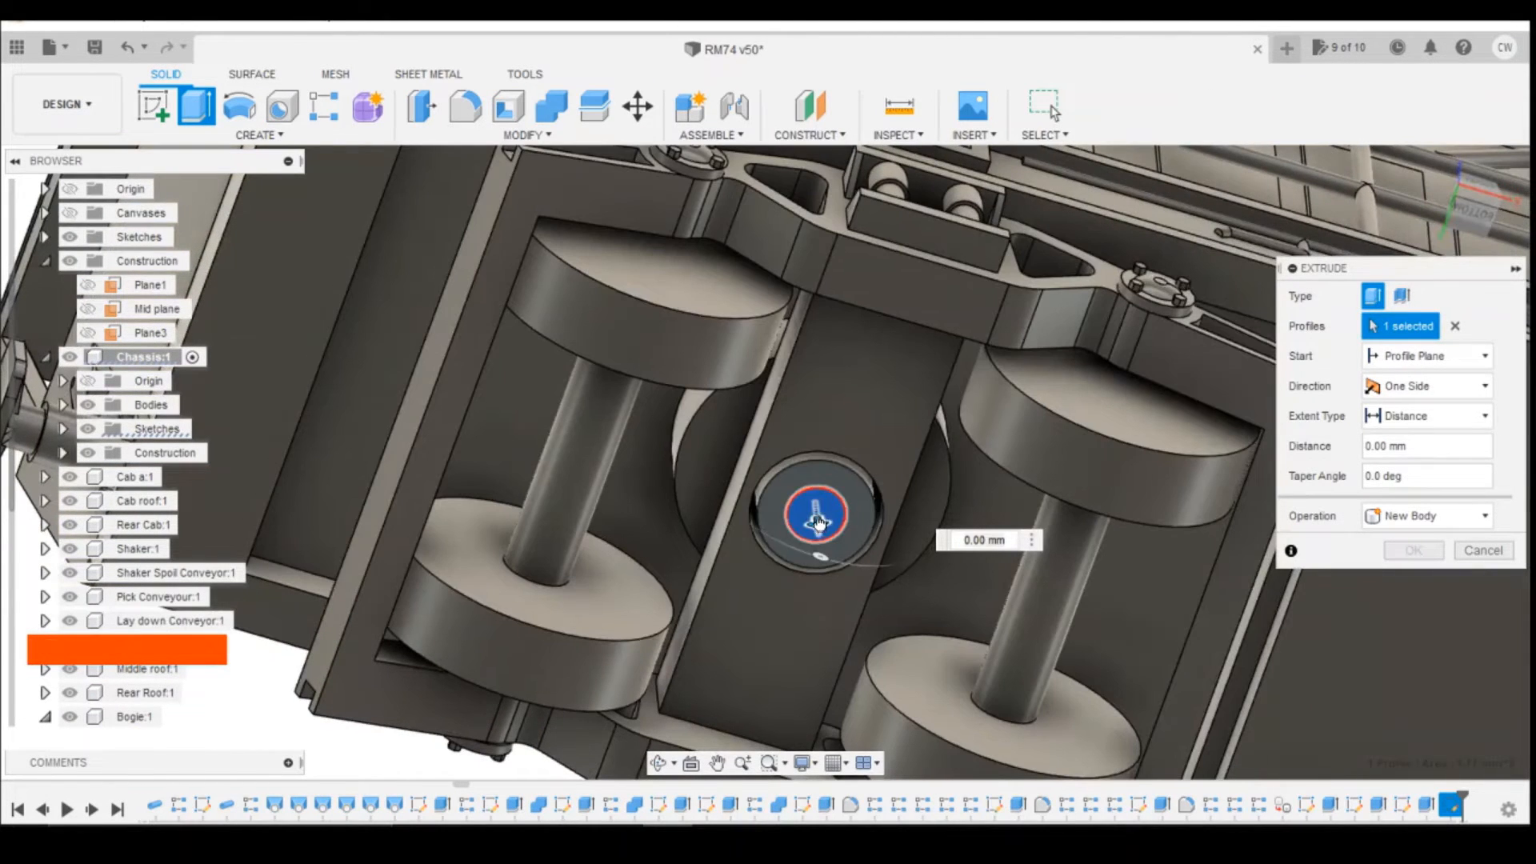
left_click_drag(818, 522, 812, 485)
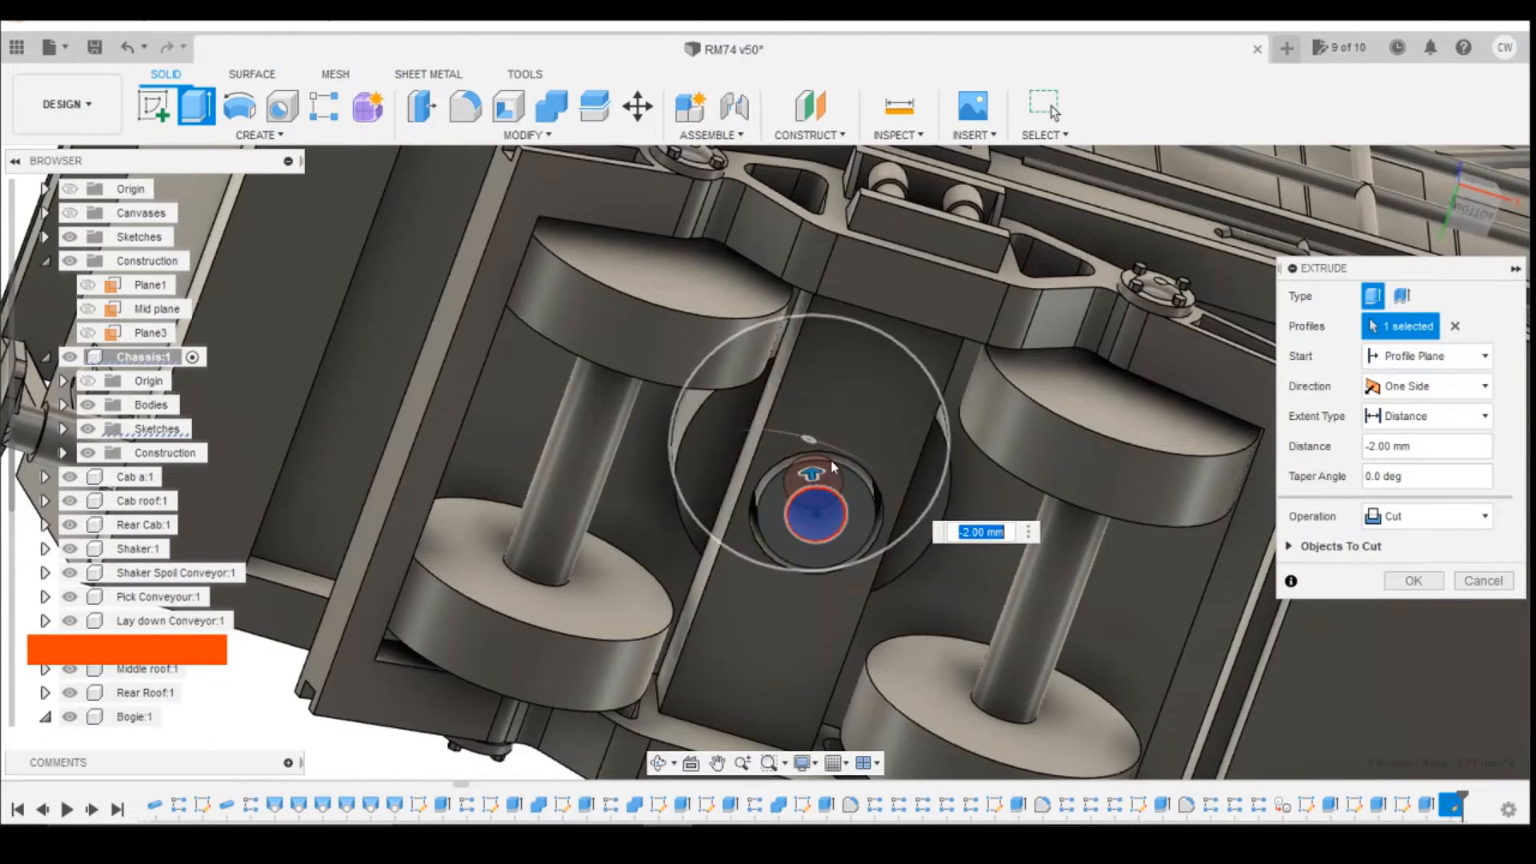
left_click(1414, 583)
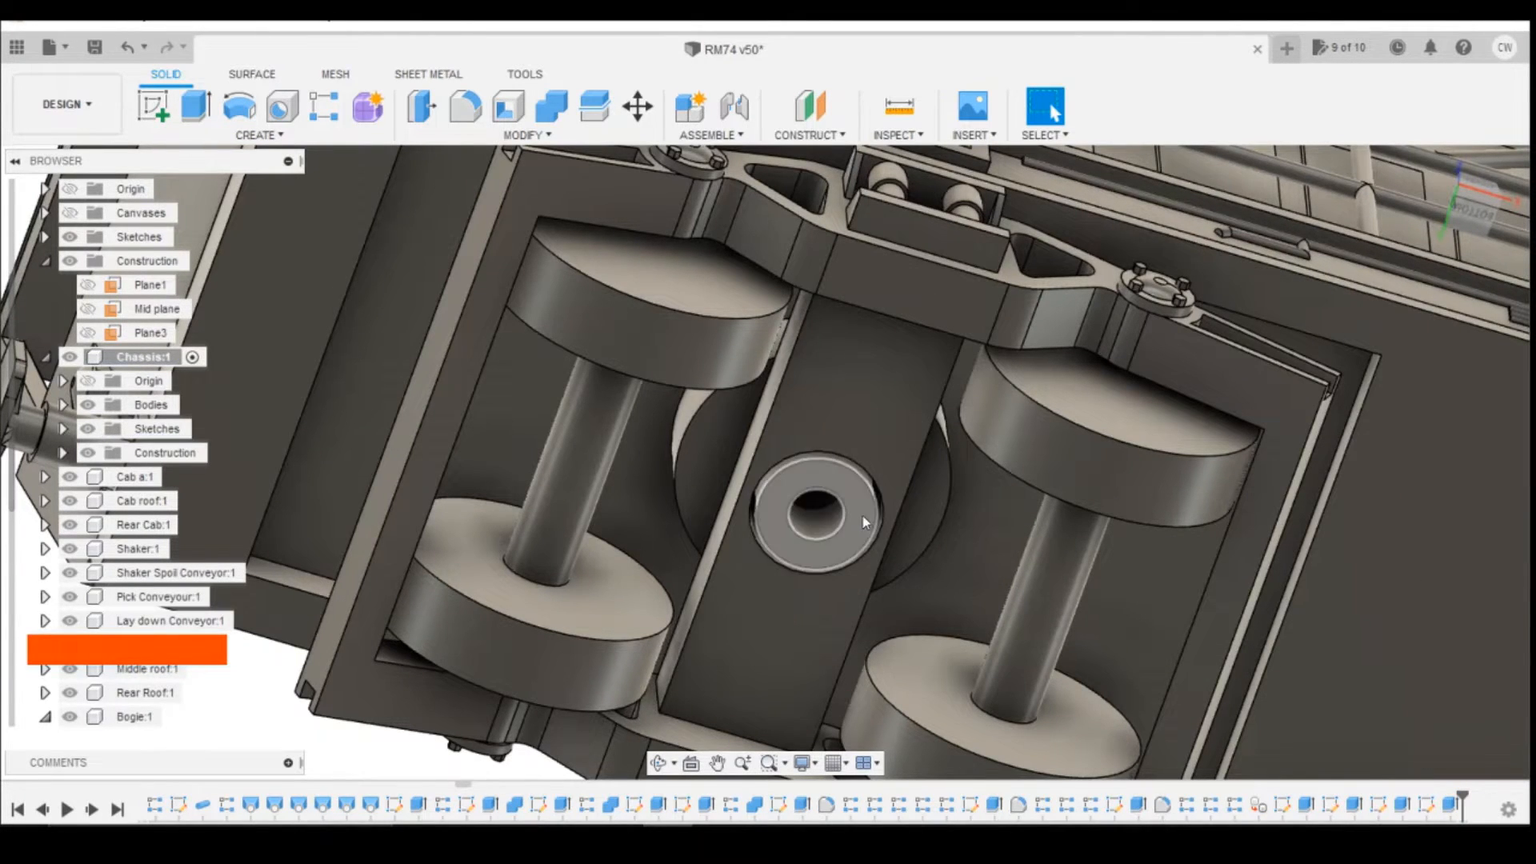
left_click(1473, 210)
key("shift+z")
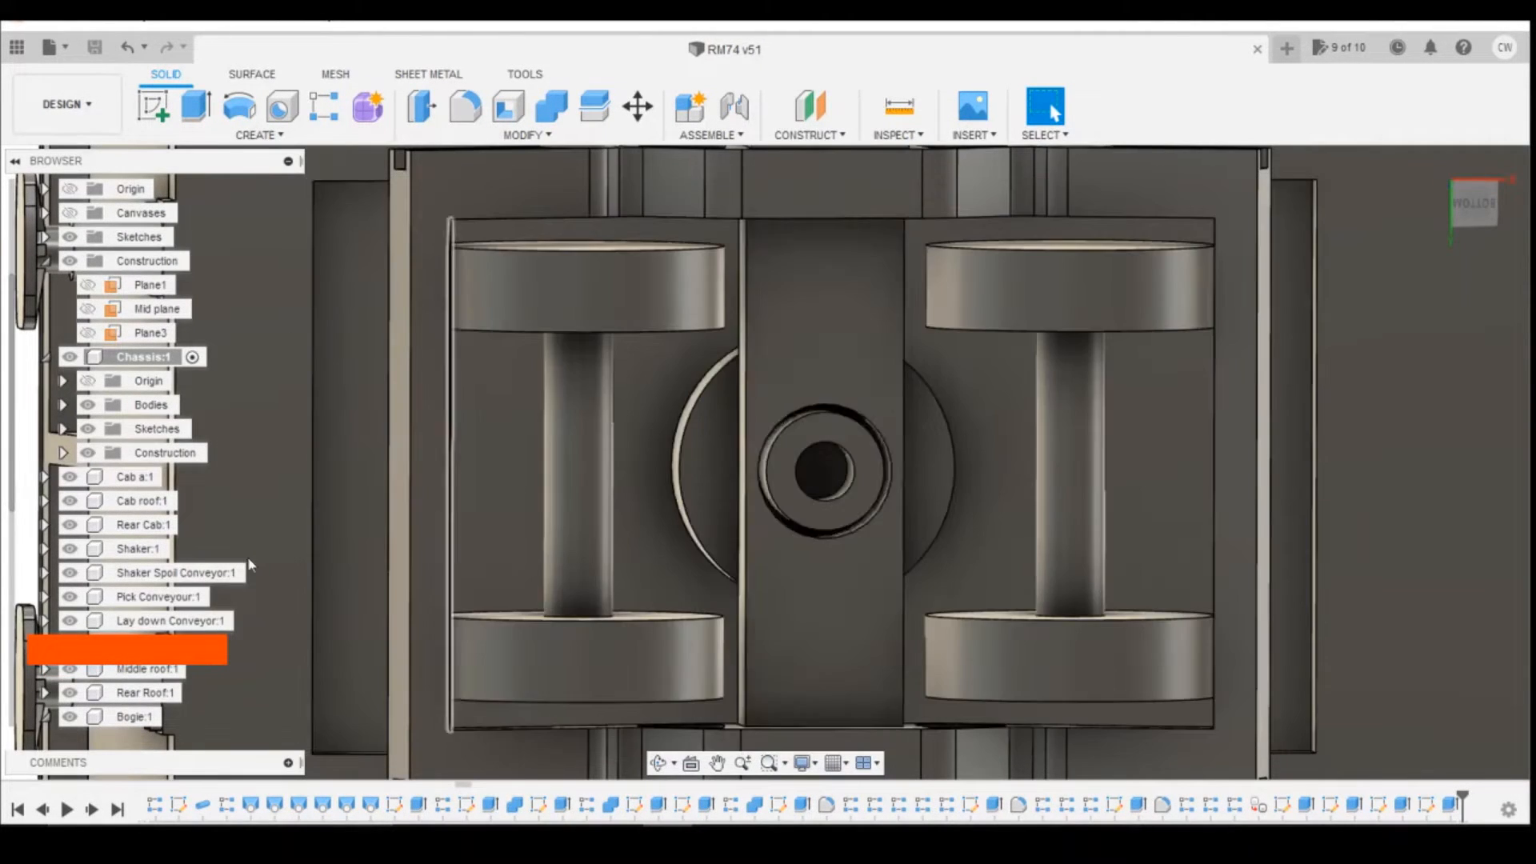
Step: Activate the Bogie component and start a sketch on the underside face of its cross member
scroll(156, 672, "down", 1)
left_click(135, 693)
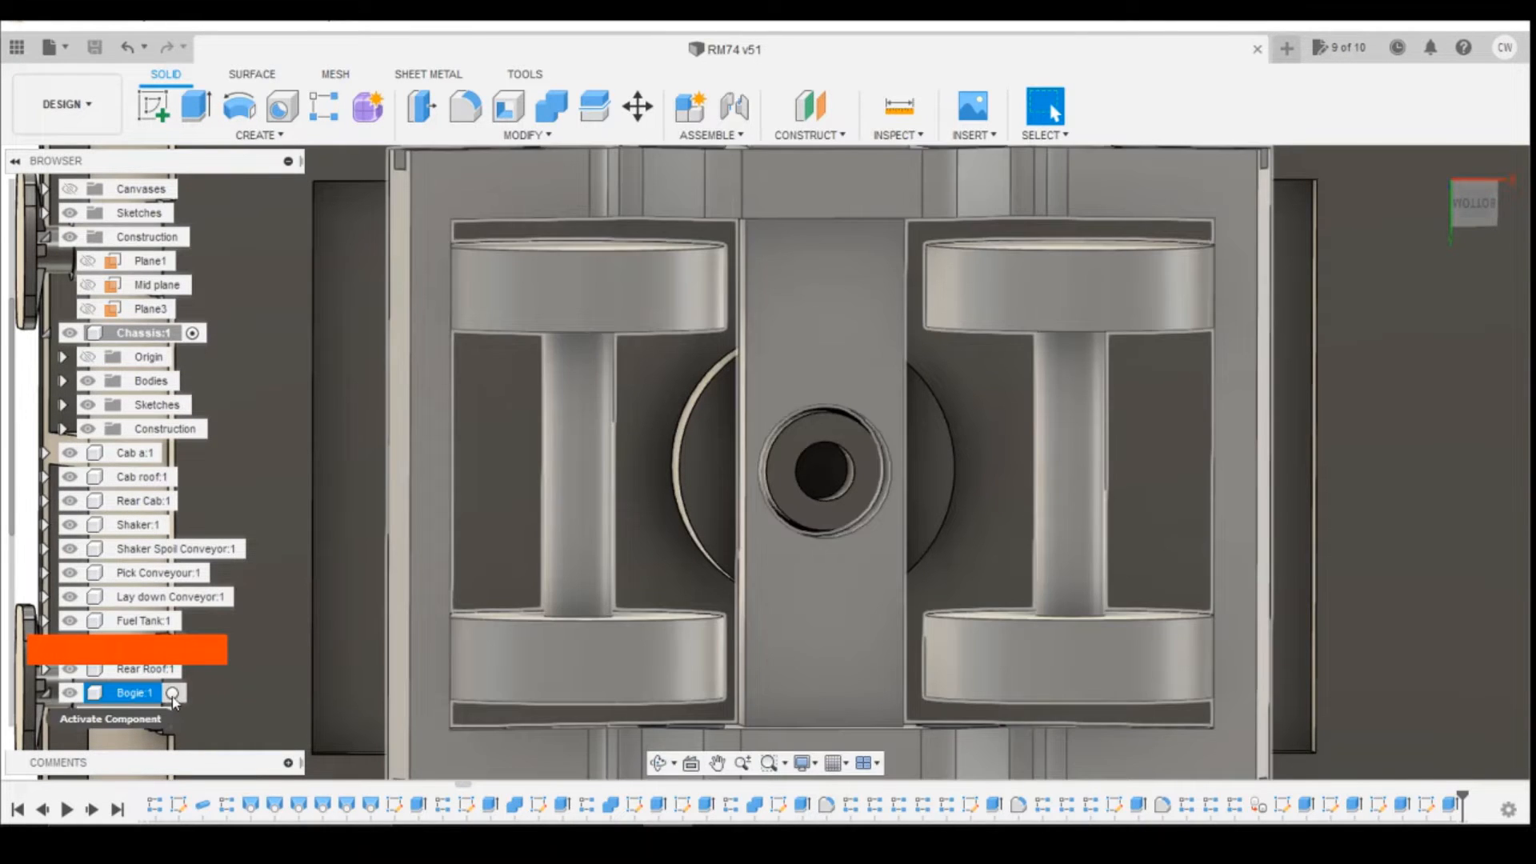
left_click(173, 693)
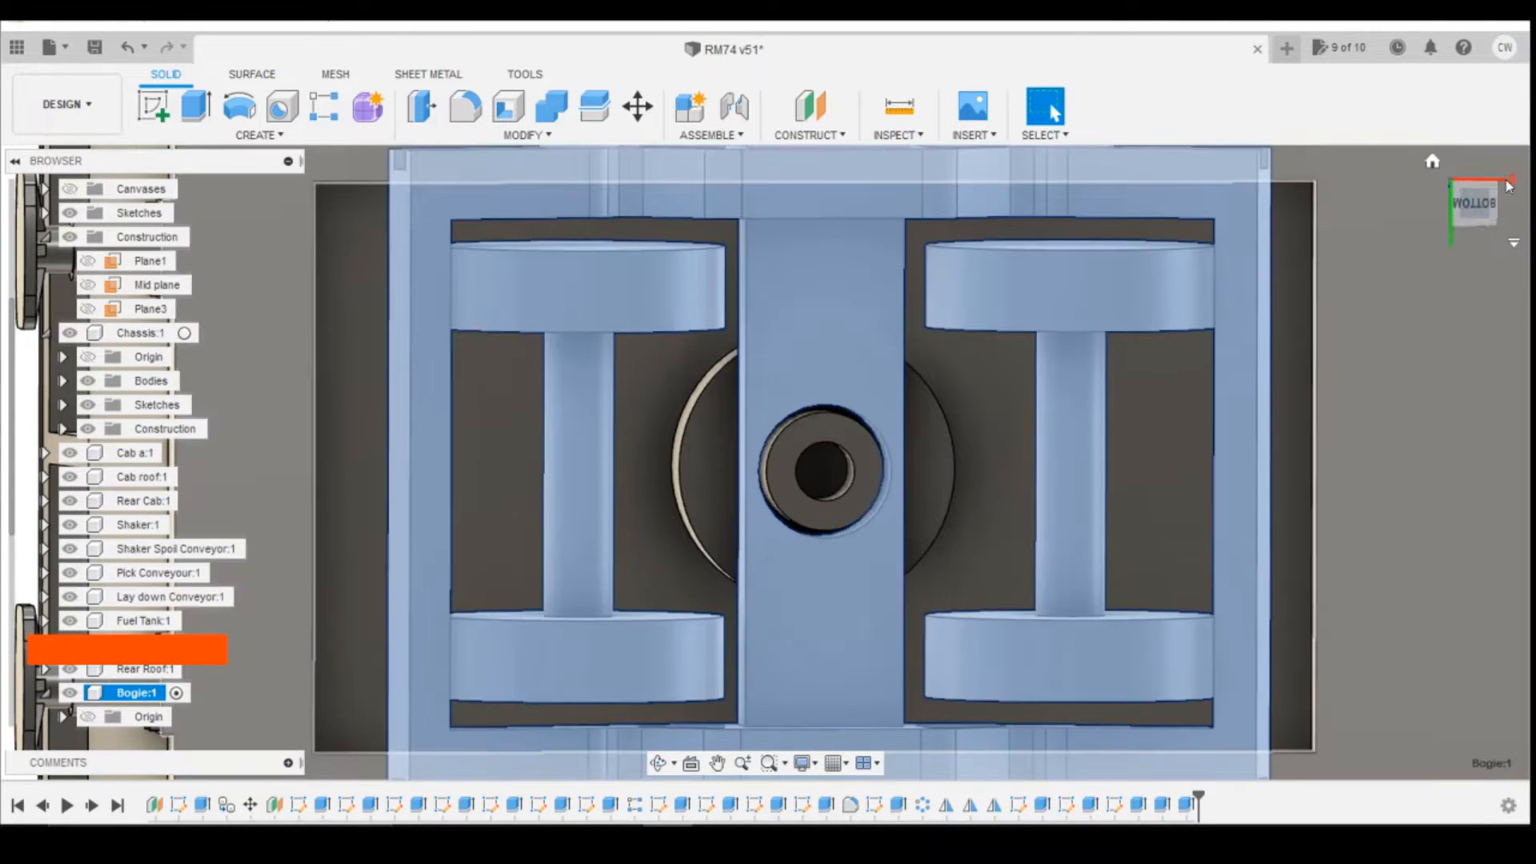
scroll(1007, 283, "up", 3)
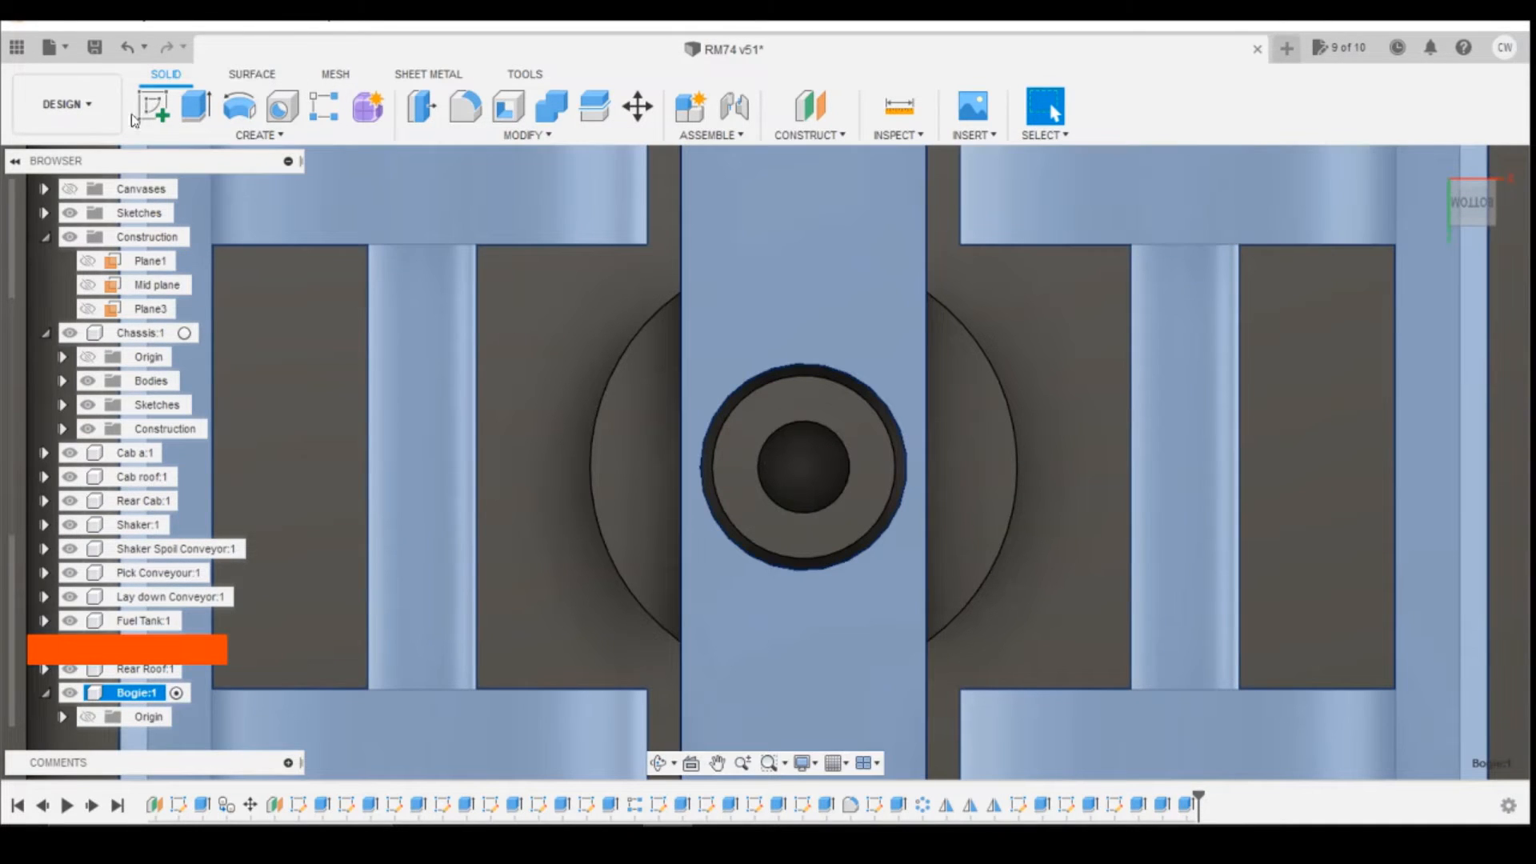
left_click(160, 110)
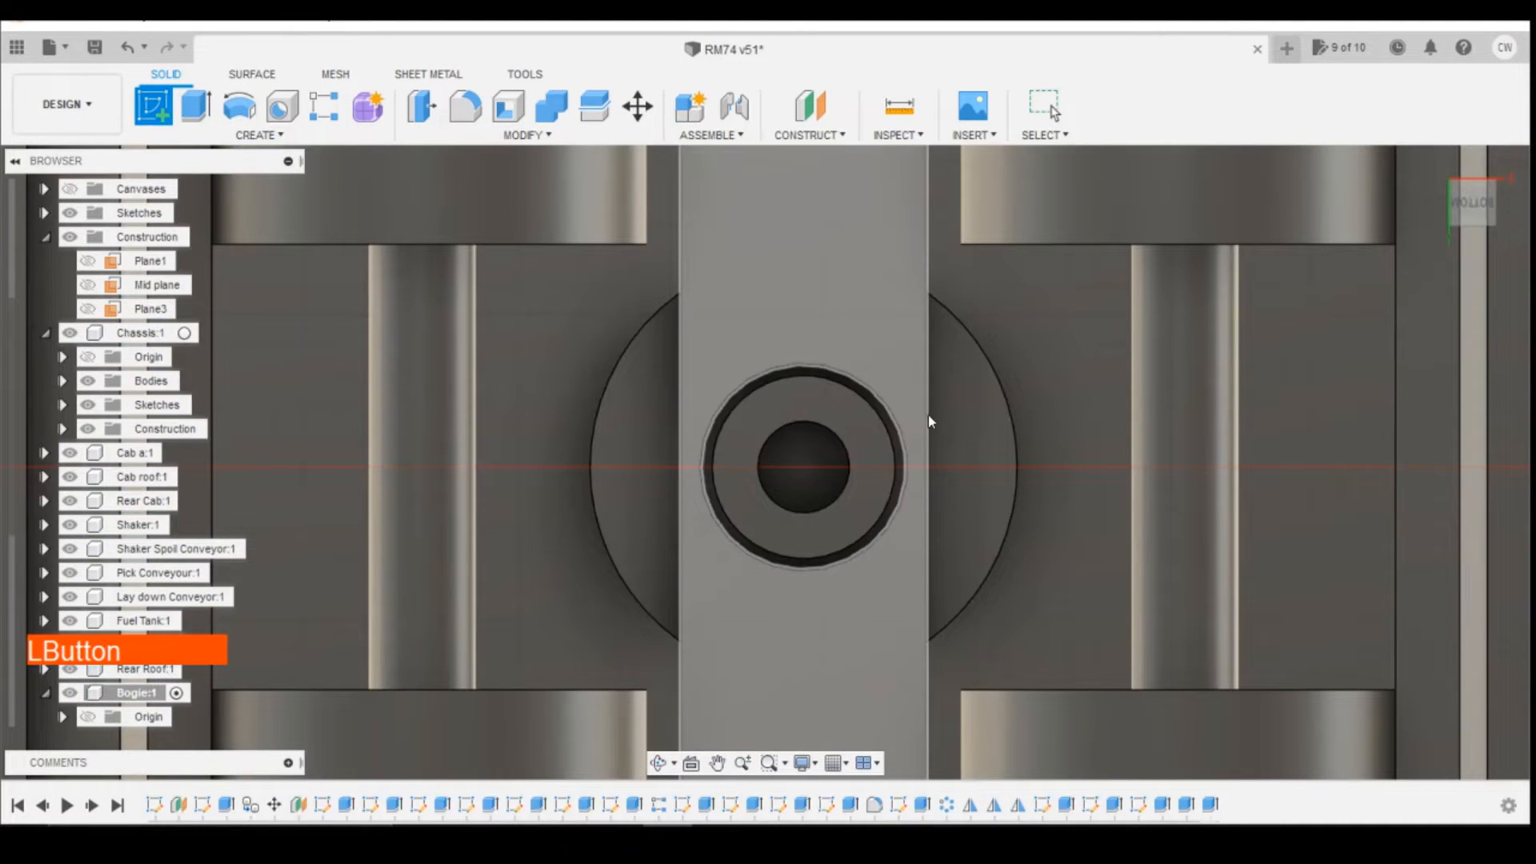
left_click(917, 406)
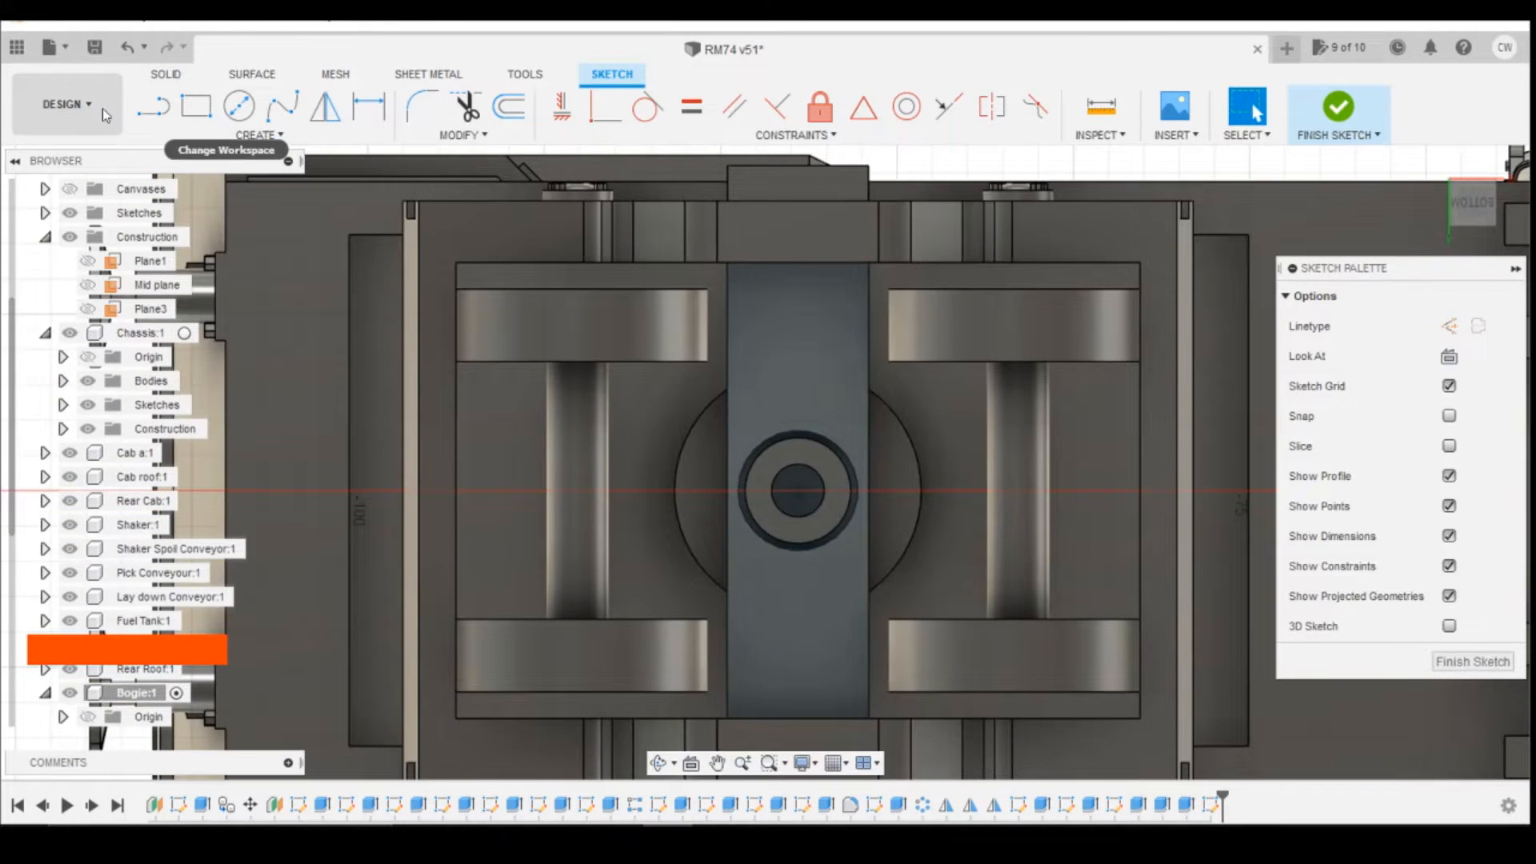
Step: Draw a 1.8 mm horizontal line outward from the midpoint of the cross member's long edge
left_click(140, 111)
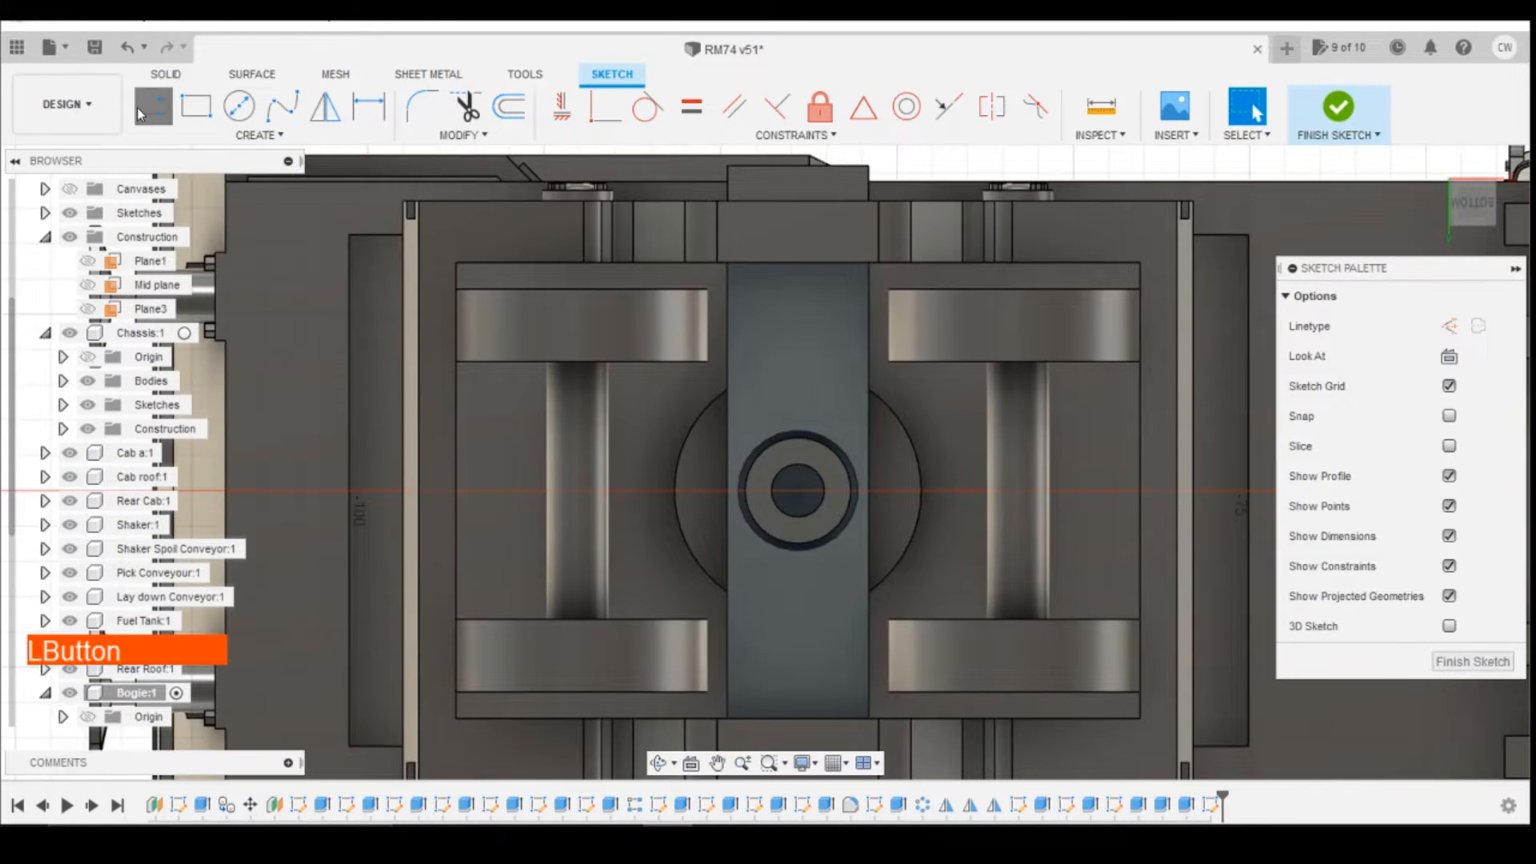
left_click(870, 490)
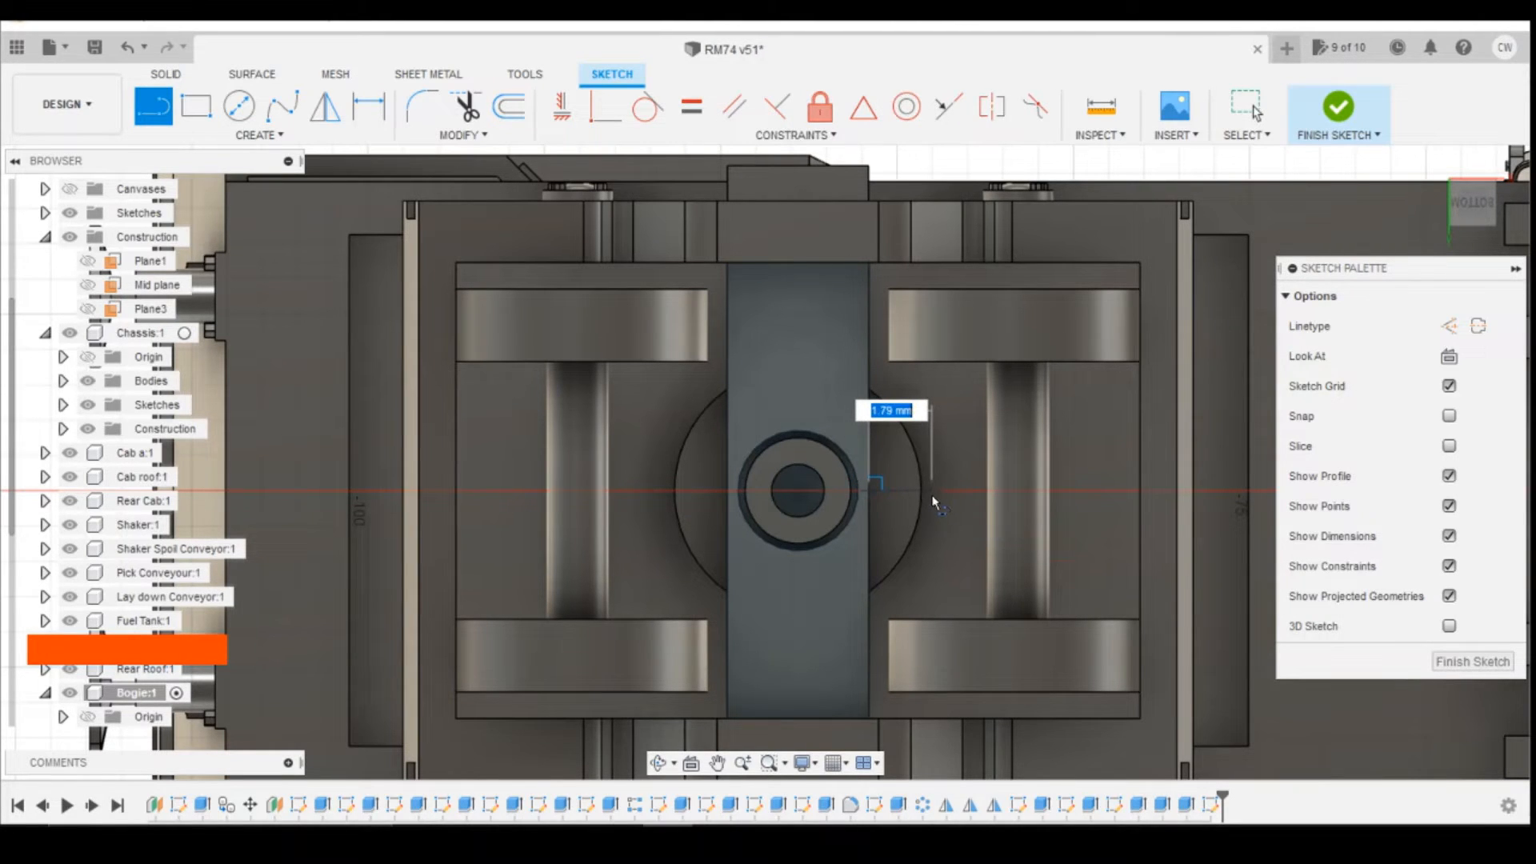
type("1.8")
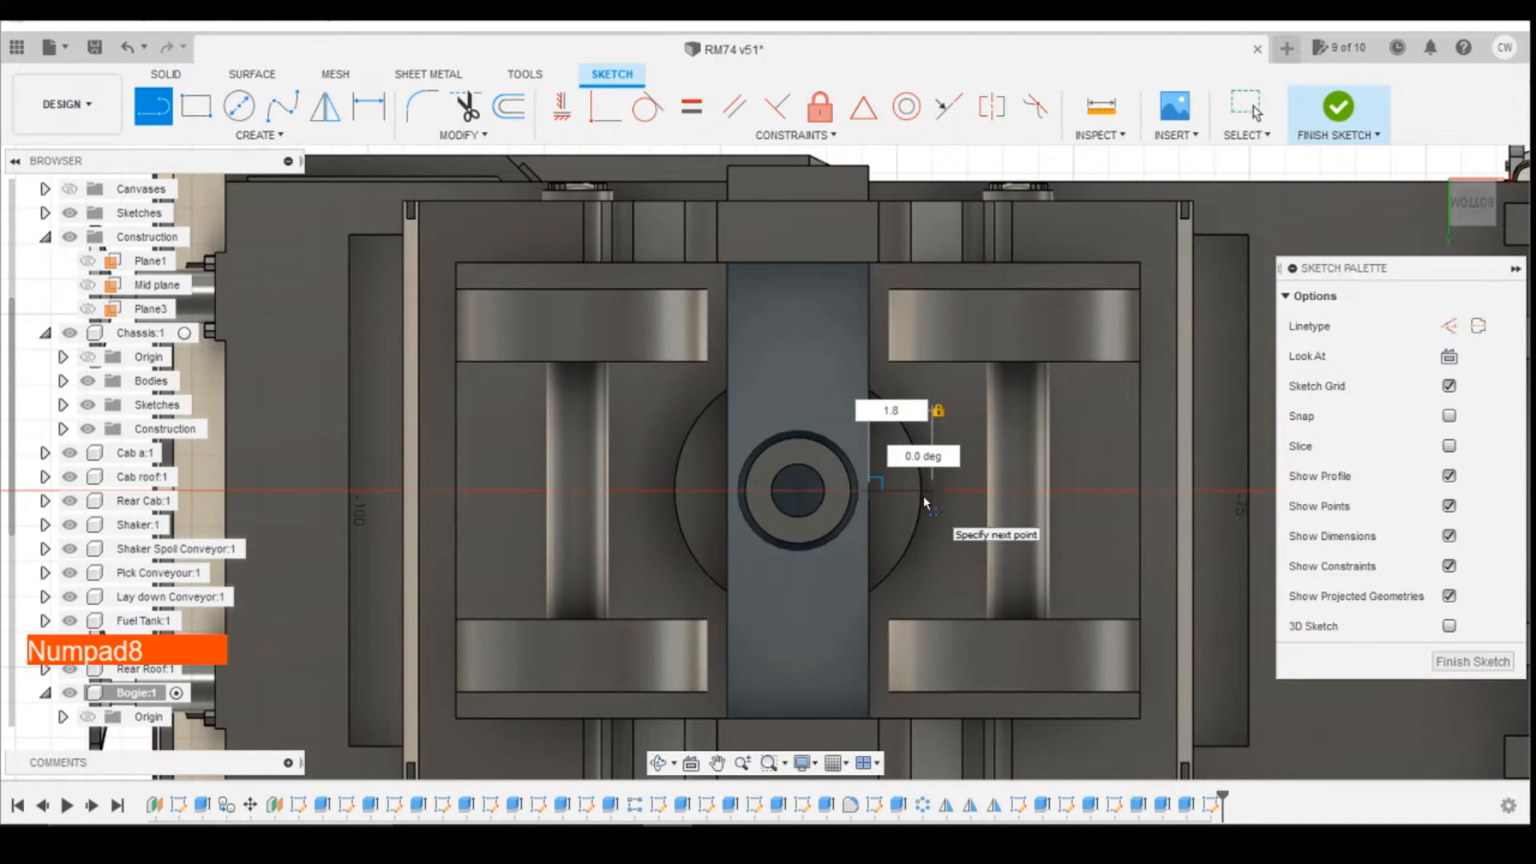
key("Return")
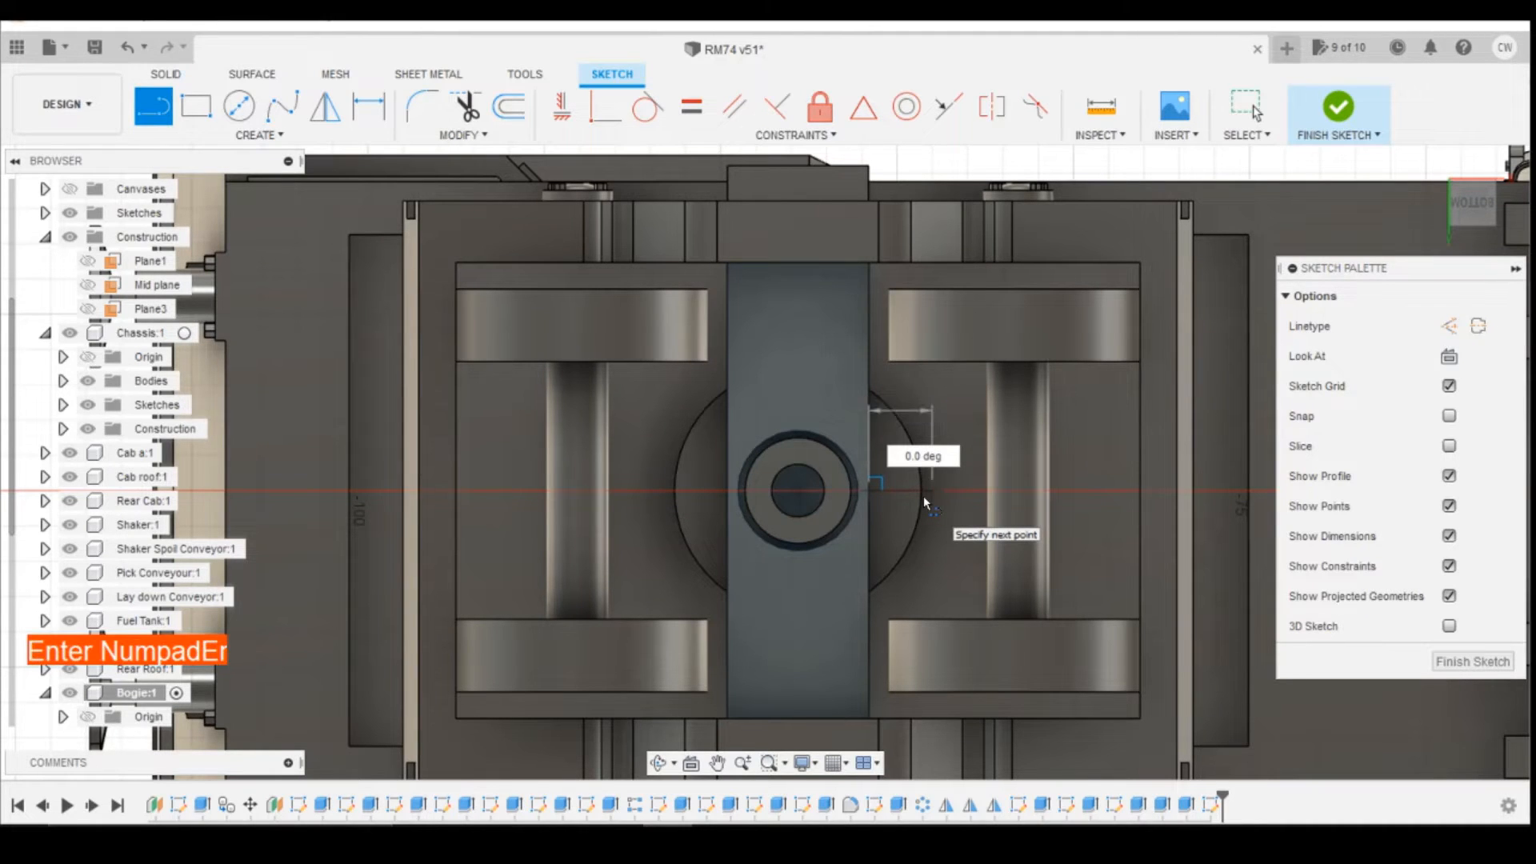
key("Escape")
Step: Draw a 1.5 mm line at 90 degrees from the outer end of the 1.8 mm line
scroll(944, 522, "up", 3)
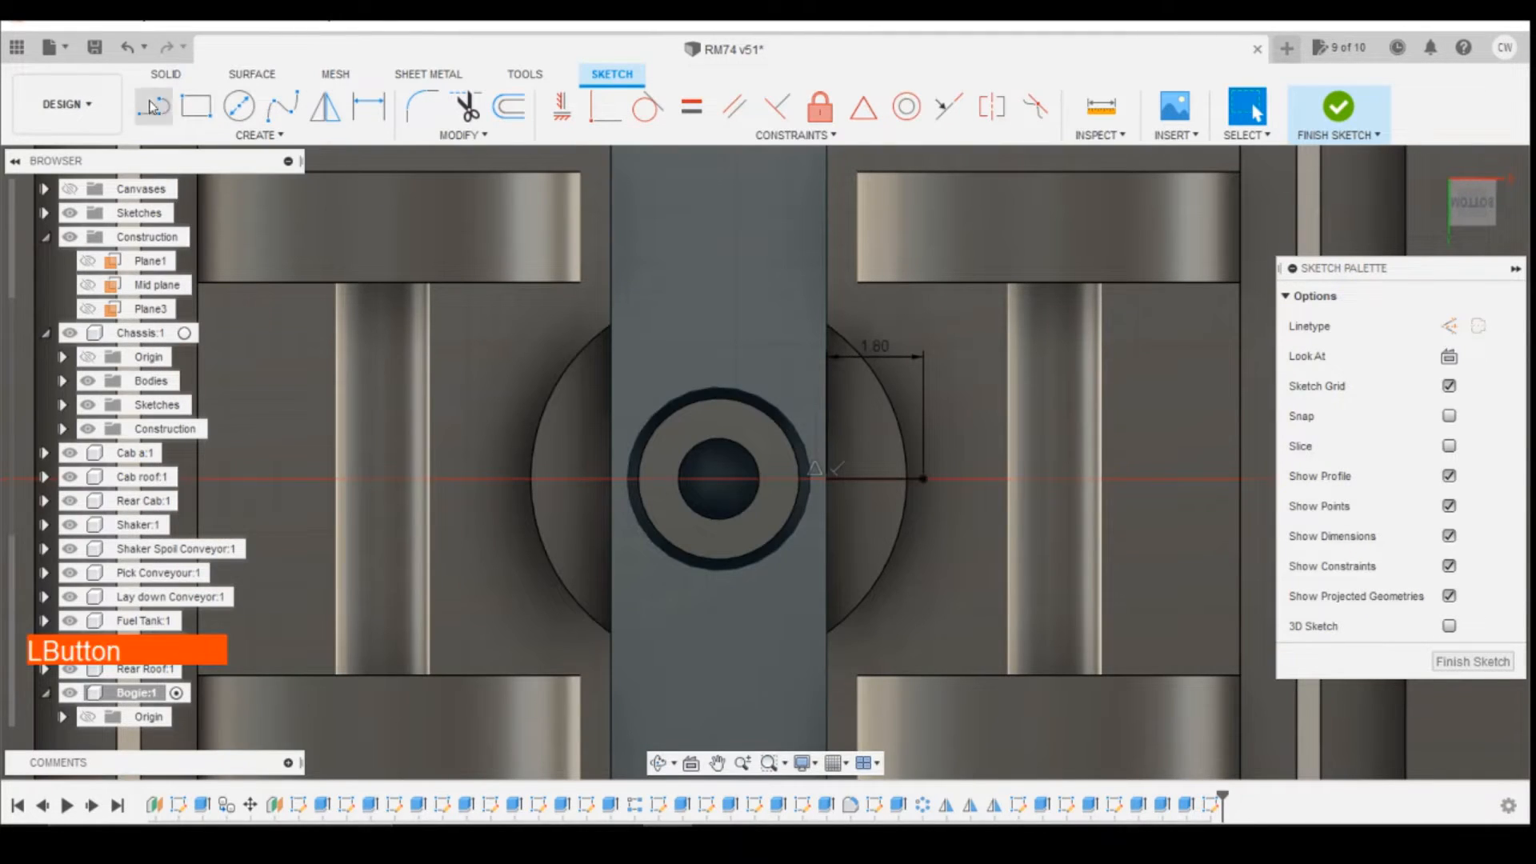
left_click(154, 107)
left_click(922, 480)
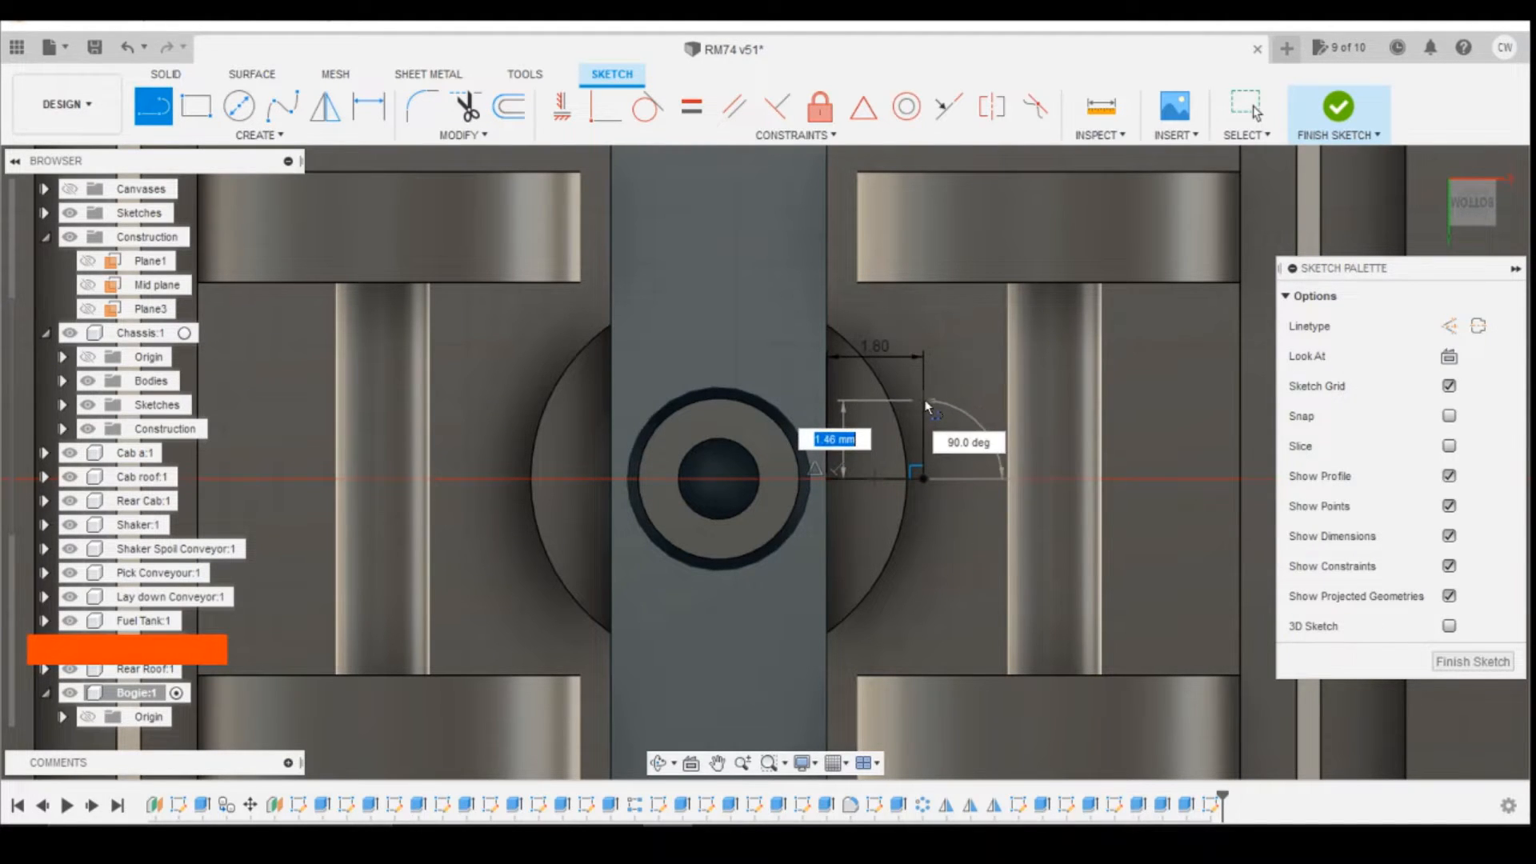
type("1.5")
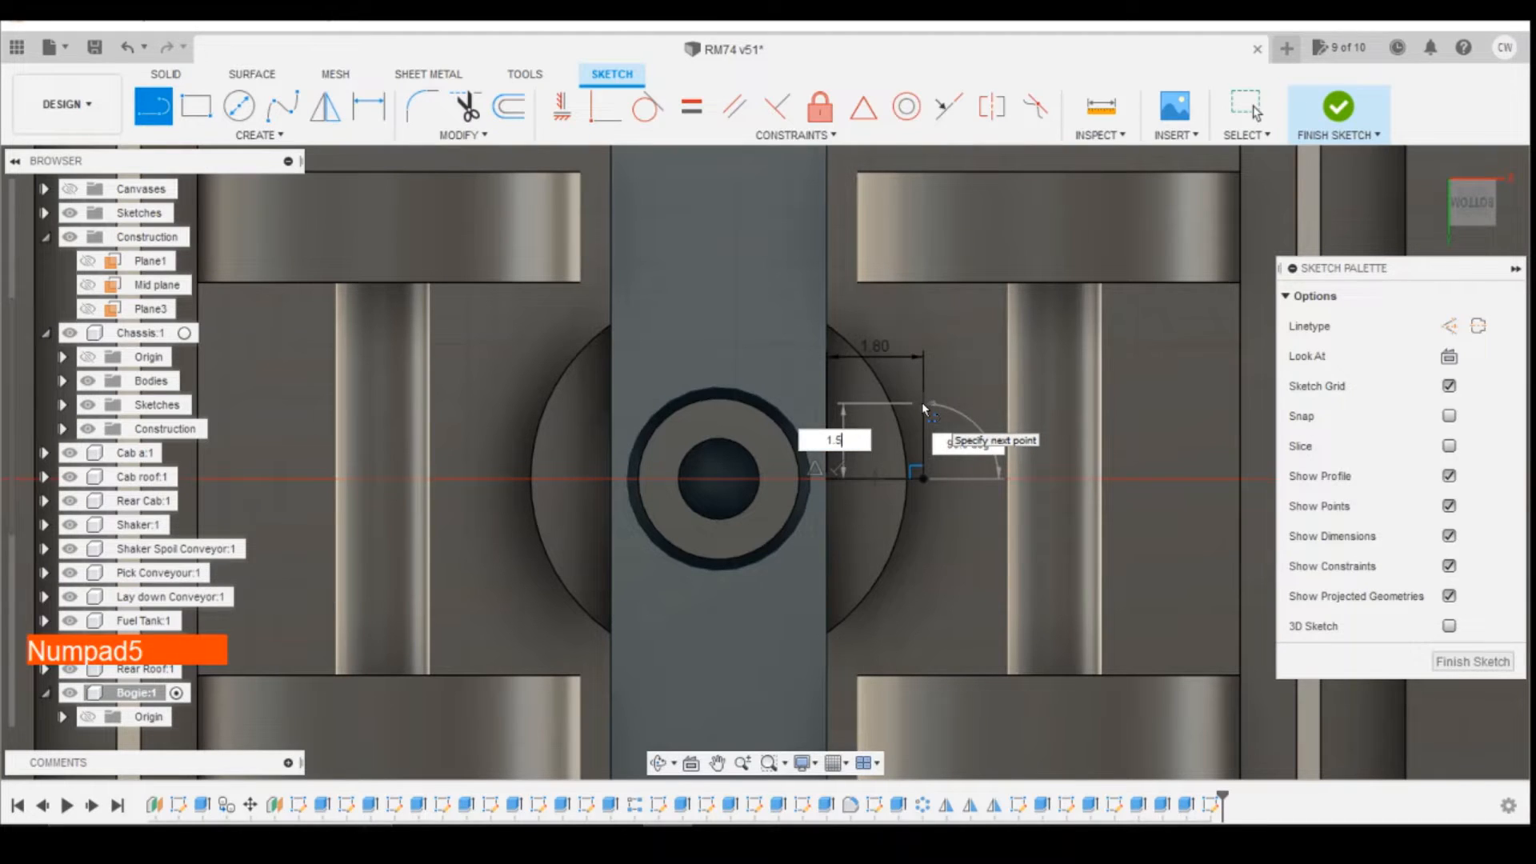
key("Tab")
key("Return")
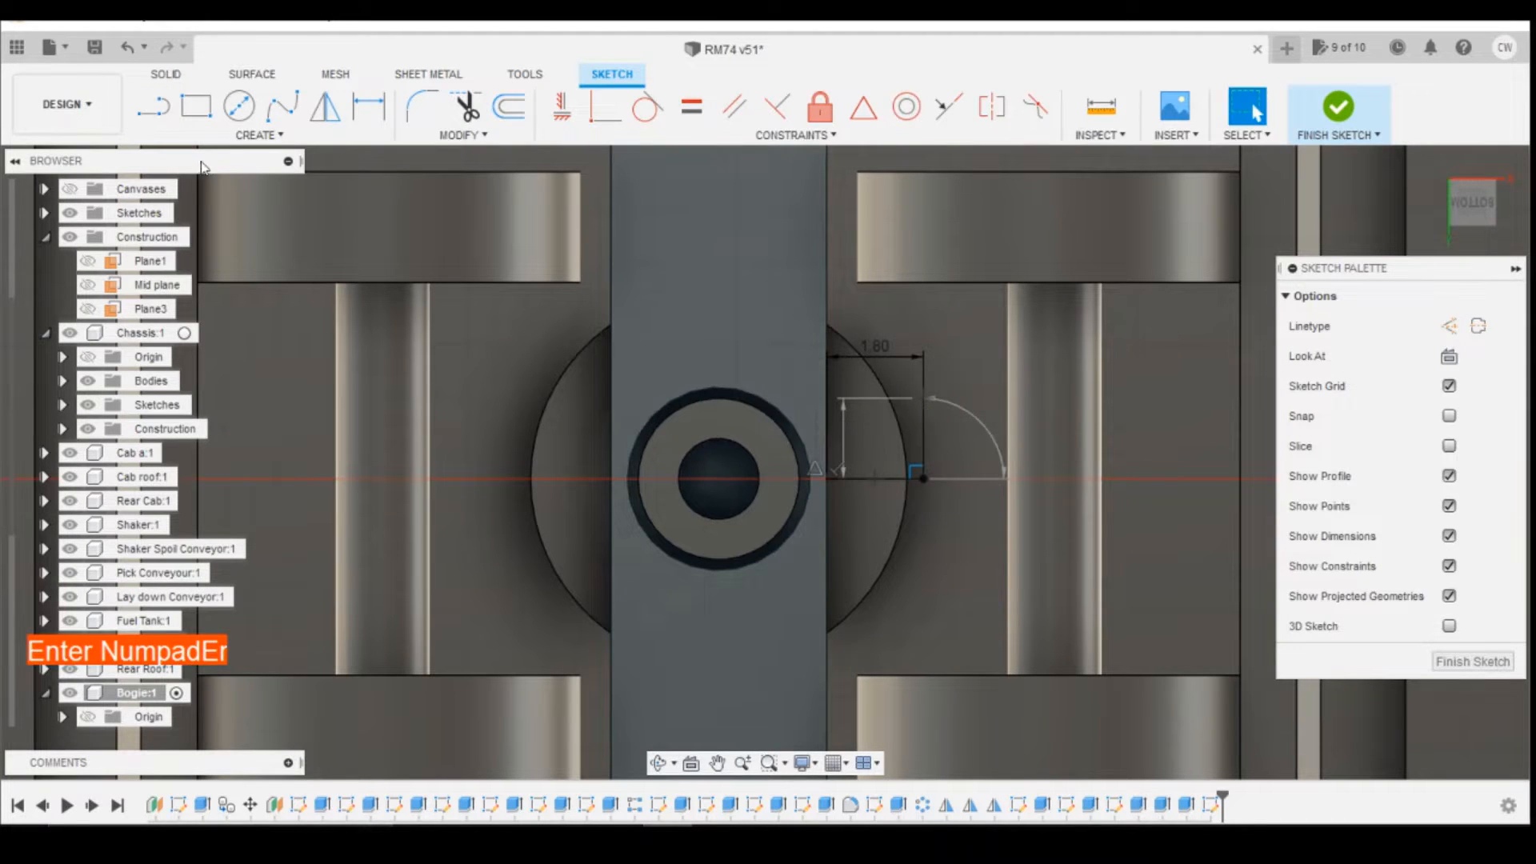
Step: Close the gusset outline with a diagonal line from the 1.5 mm line's end back to the cross member's edge
left_click(148, 110)
left_click(148, 109)
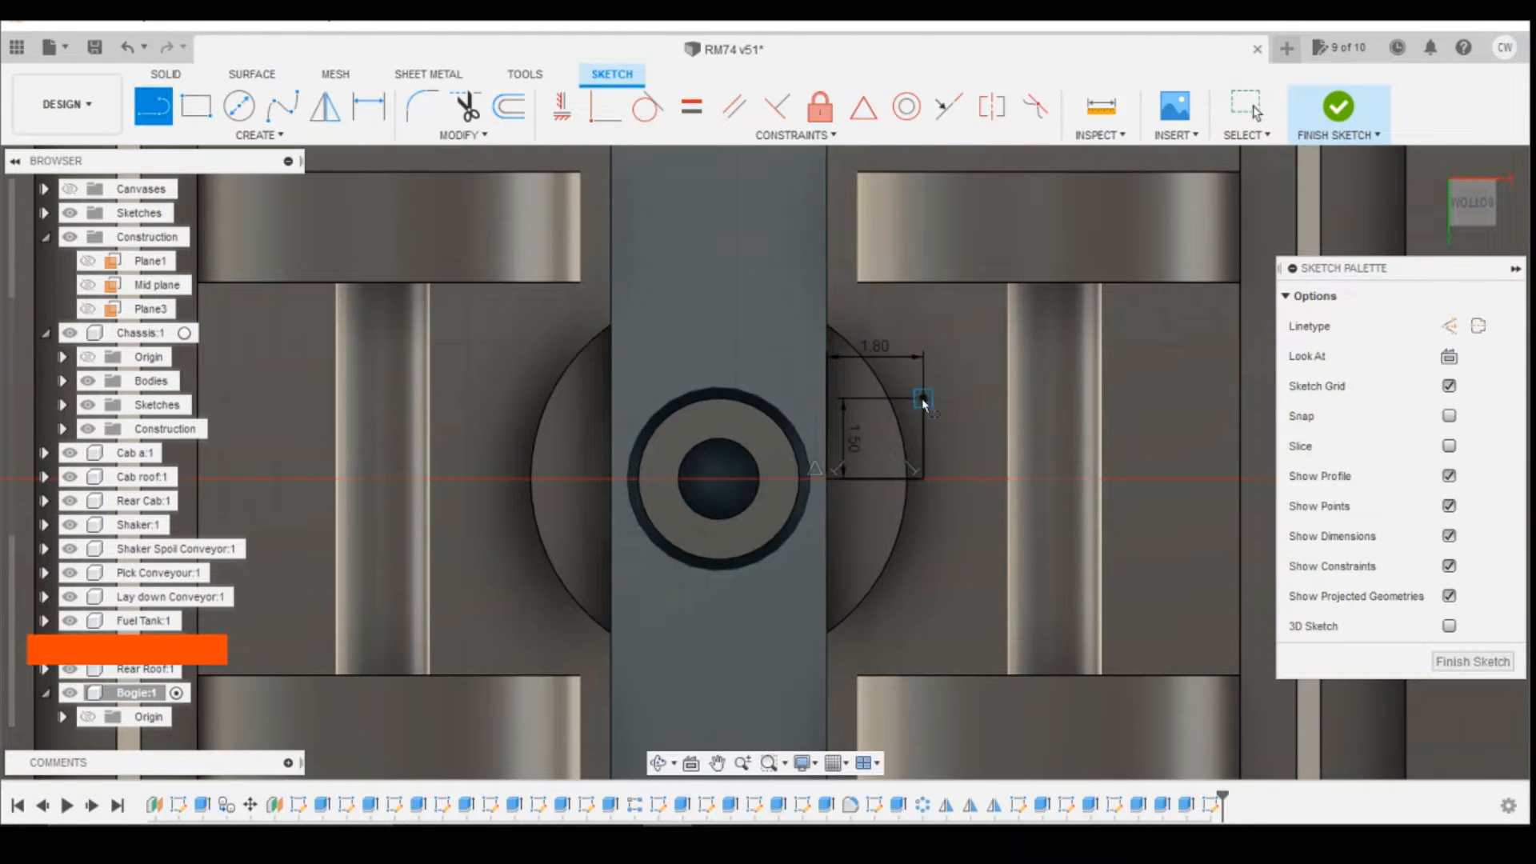
left_click(923, 399)
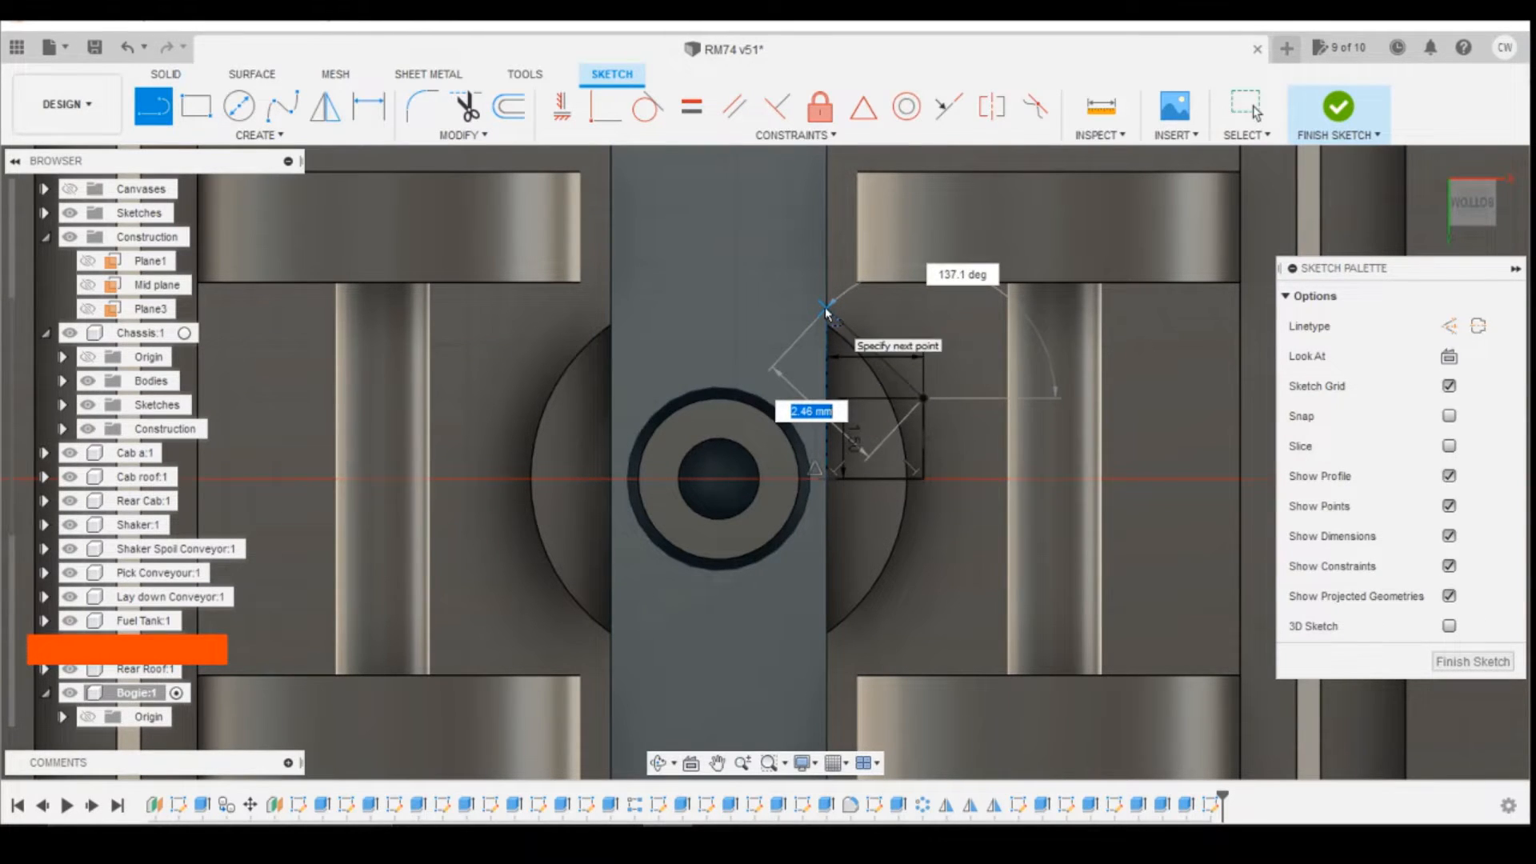
left_click(826, 307)
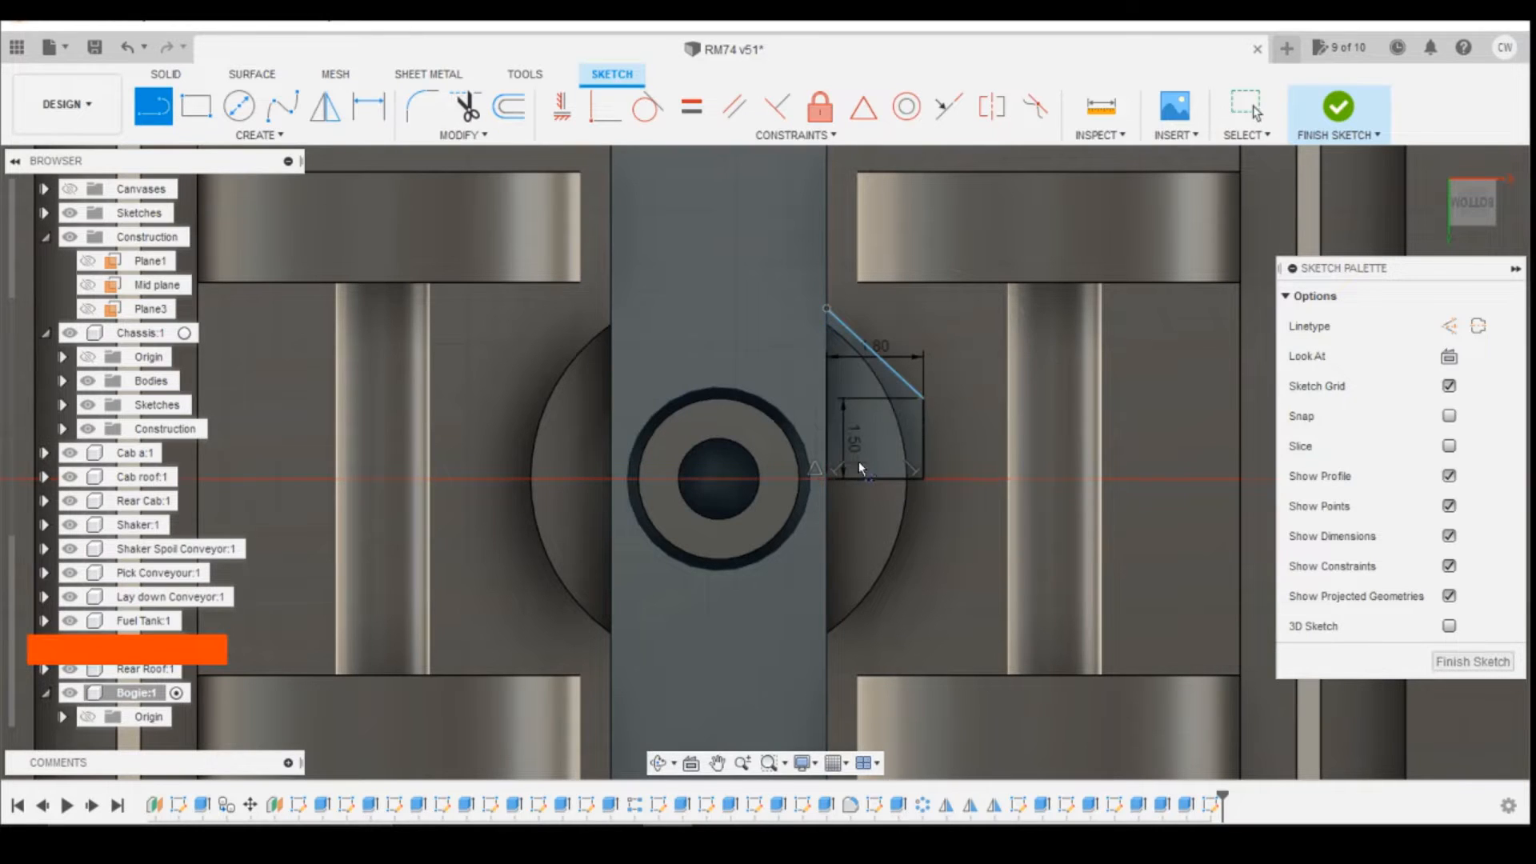
Step: Dimension the gusset's length along the cross member edge to 3.2 mm and select the closed profile
key("d")
left_click(827, 308)
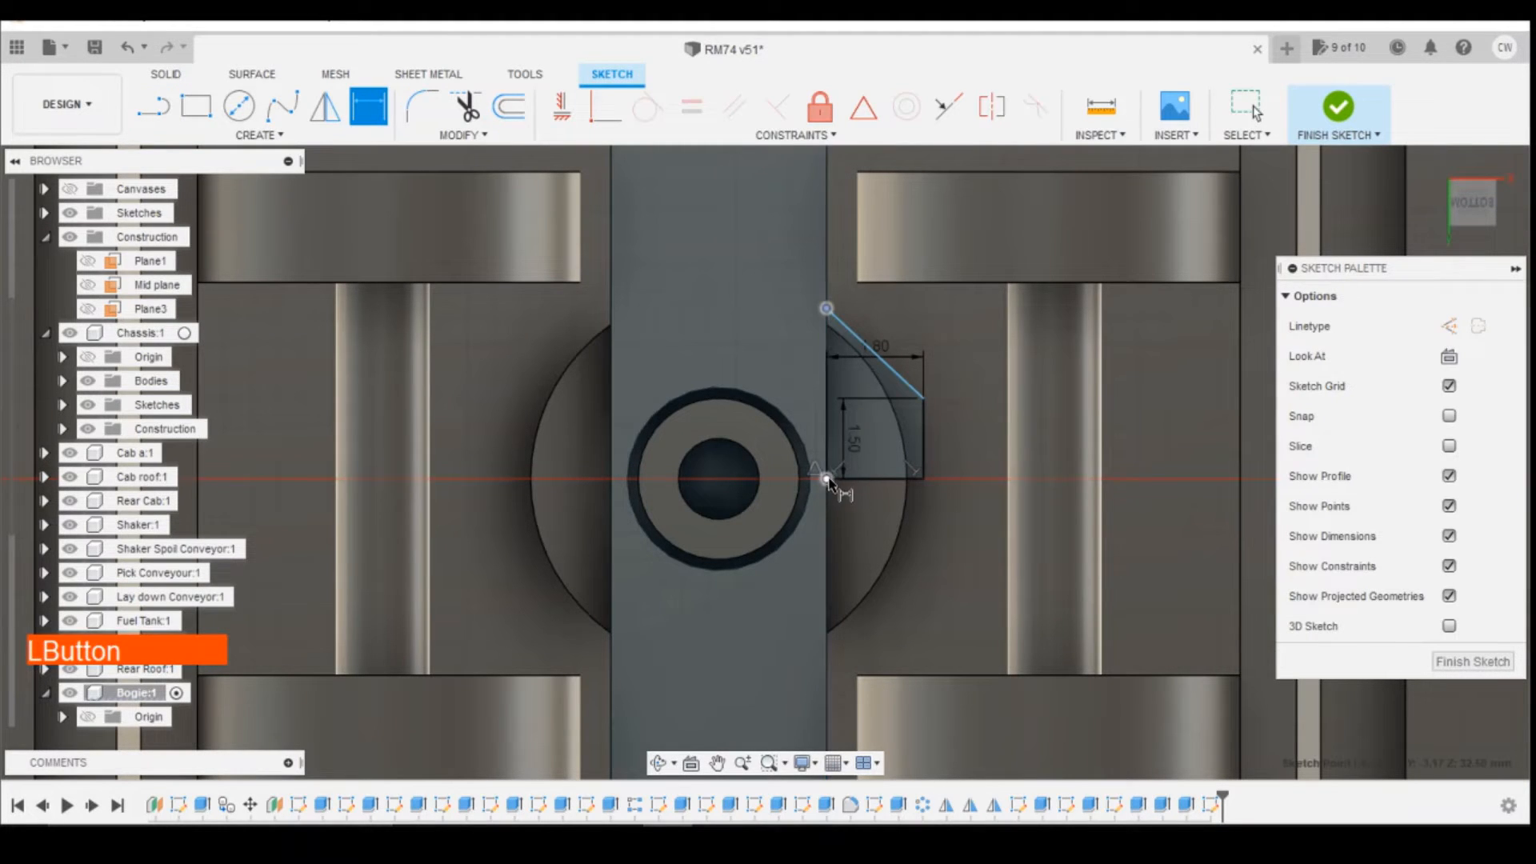
left_click(1025, 509)
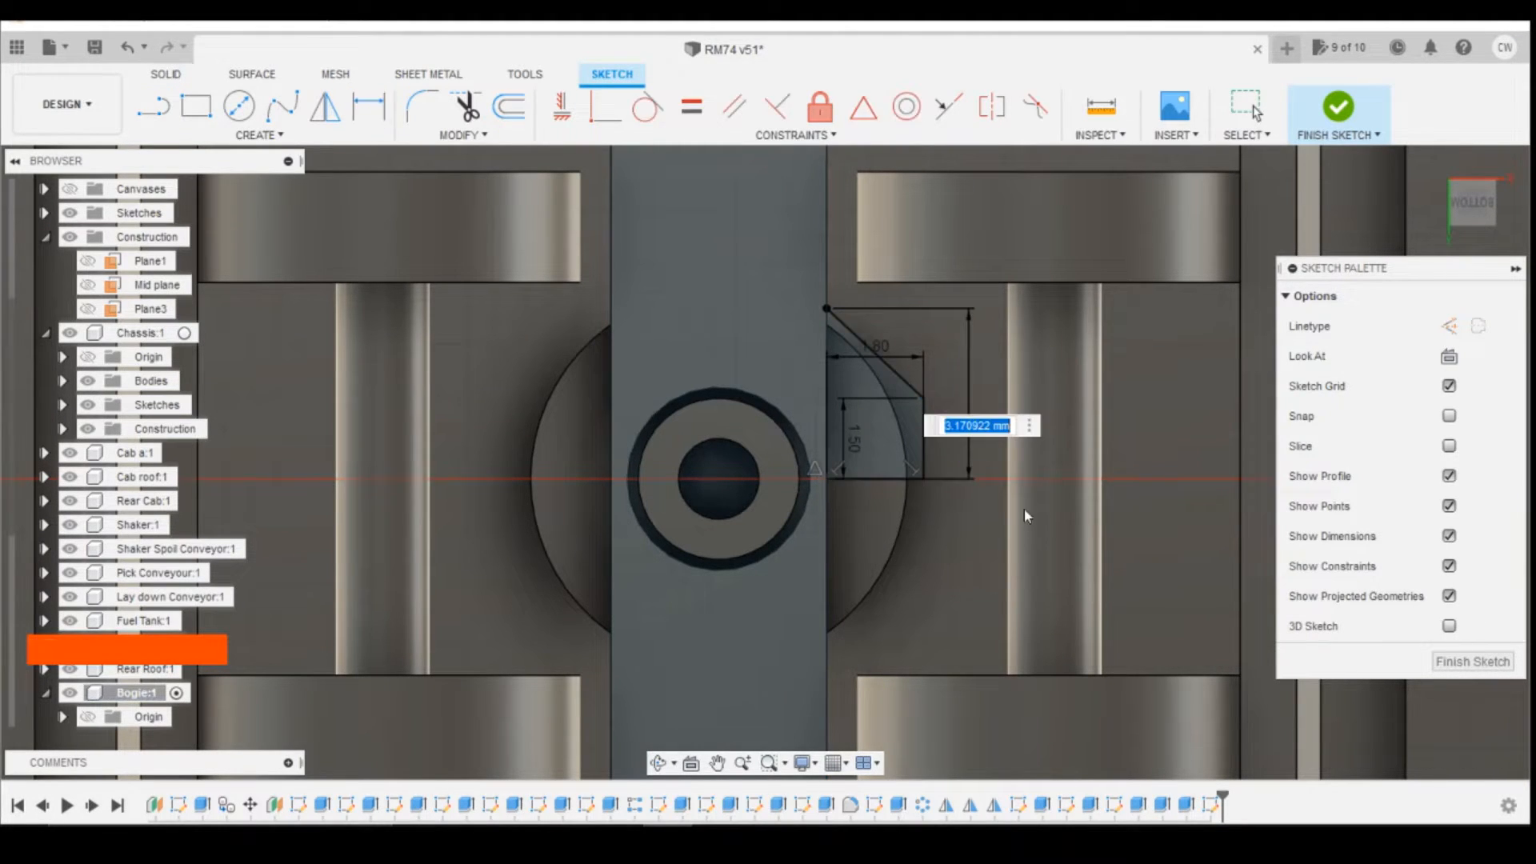
type("3.2")
key("Return")
key("Escape")
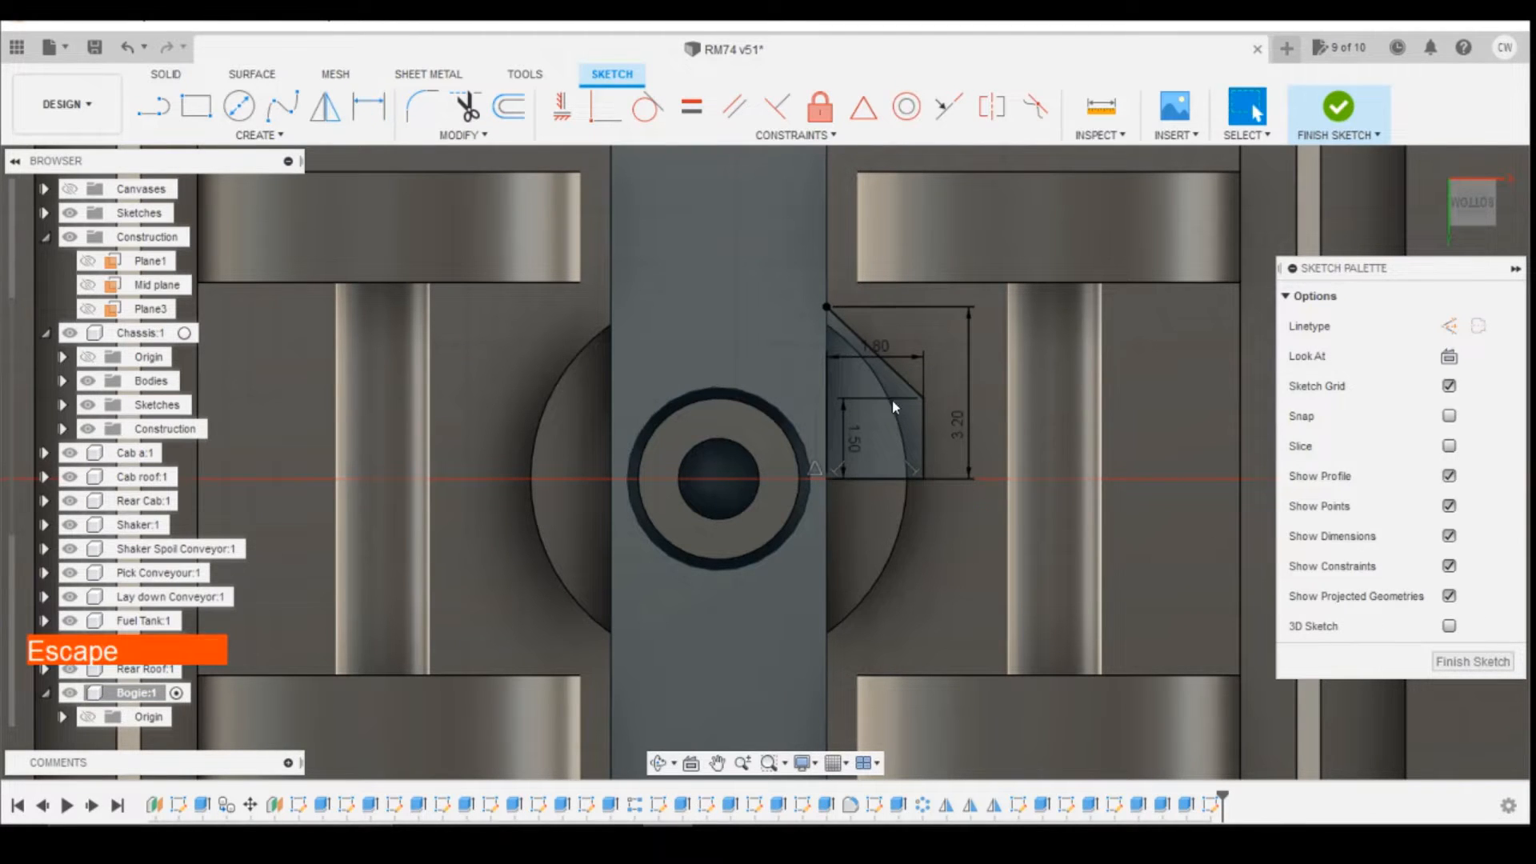
left_click(894, 450)
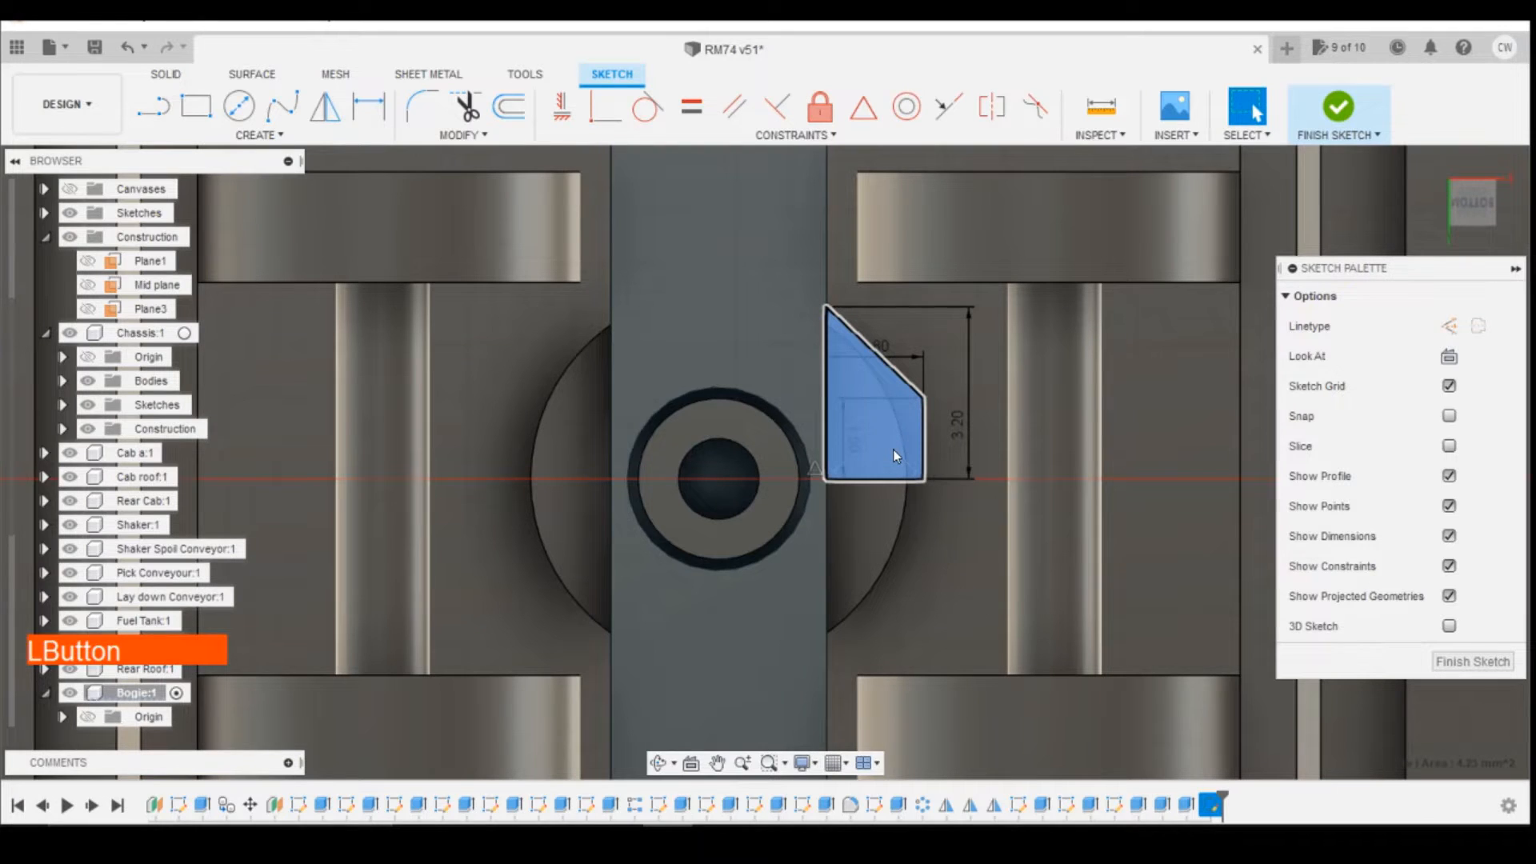
Step: Extrude the gusset profile by -2 mm and join it to the cross member
right_click(891, 449)
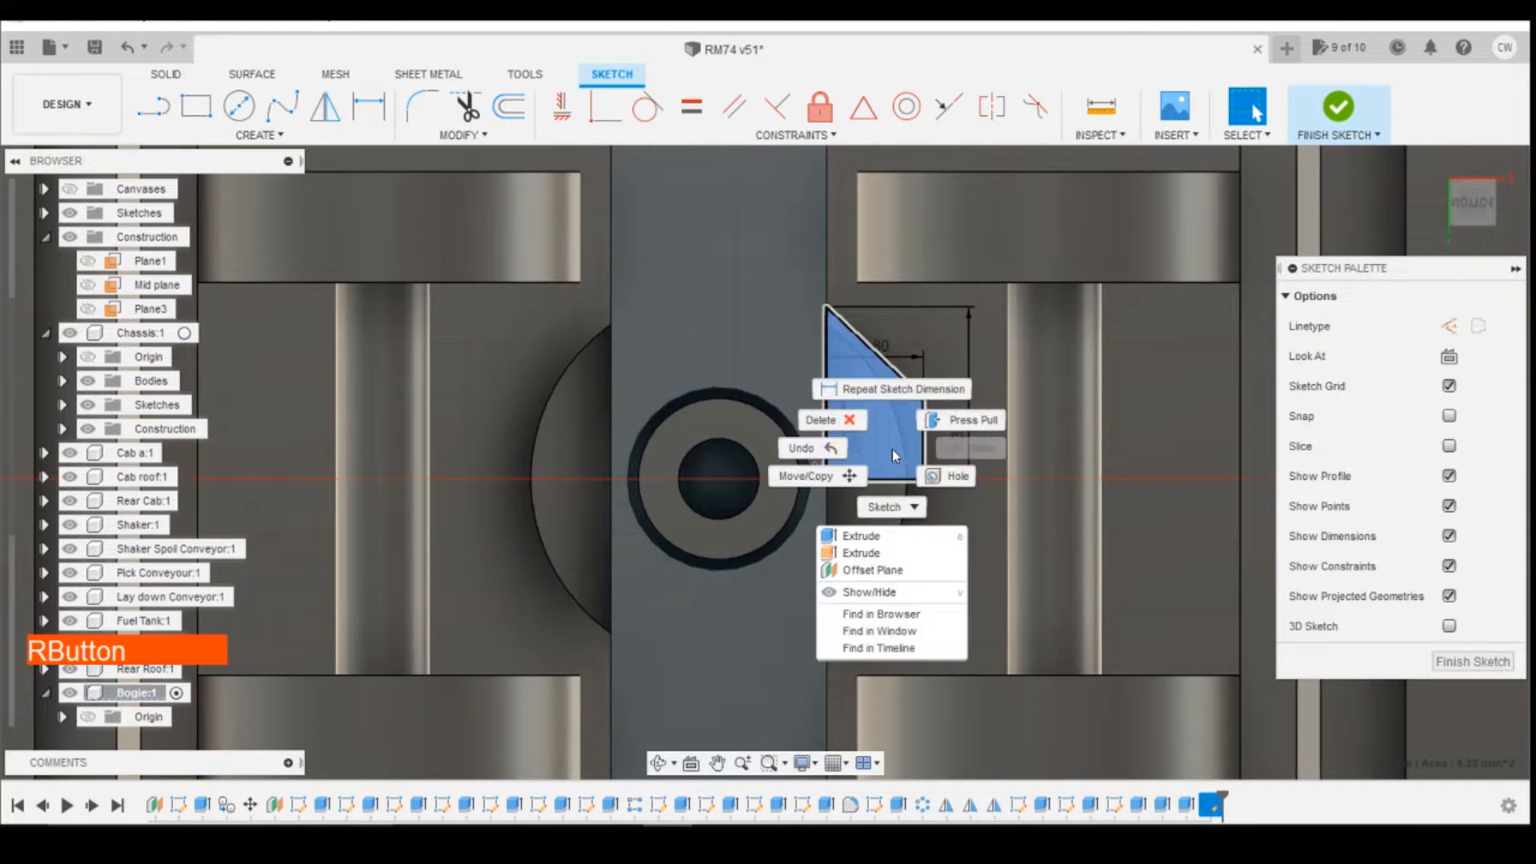
left_click(840, 538)
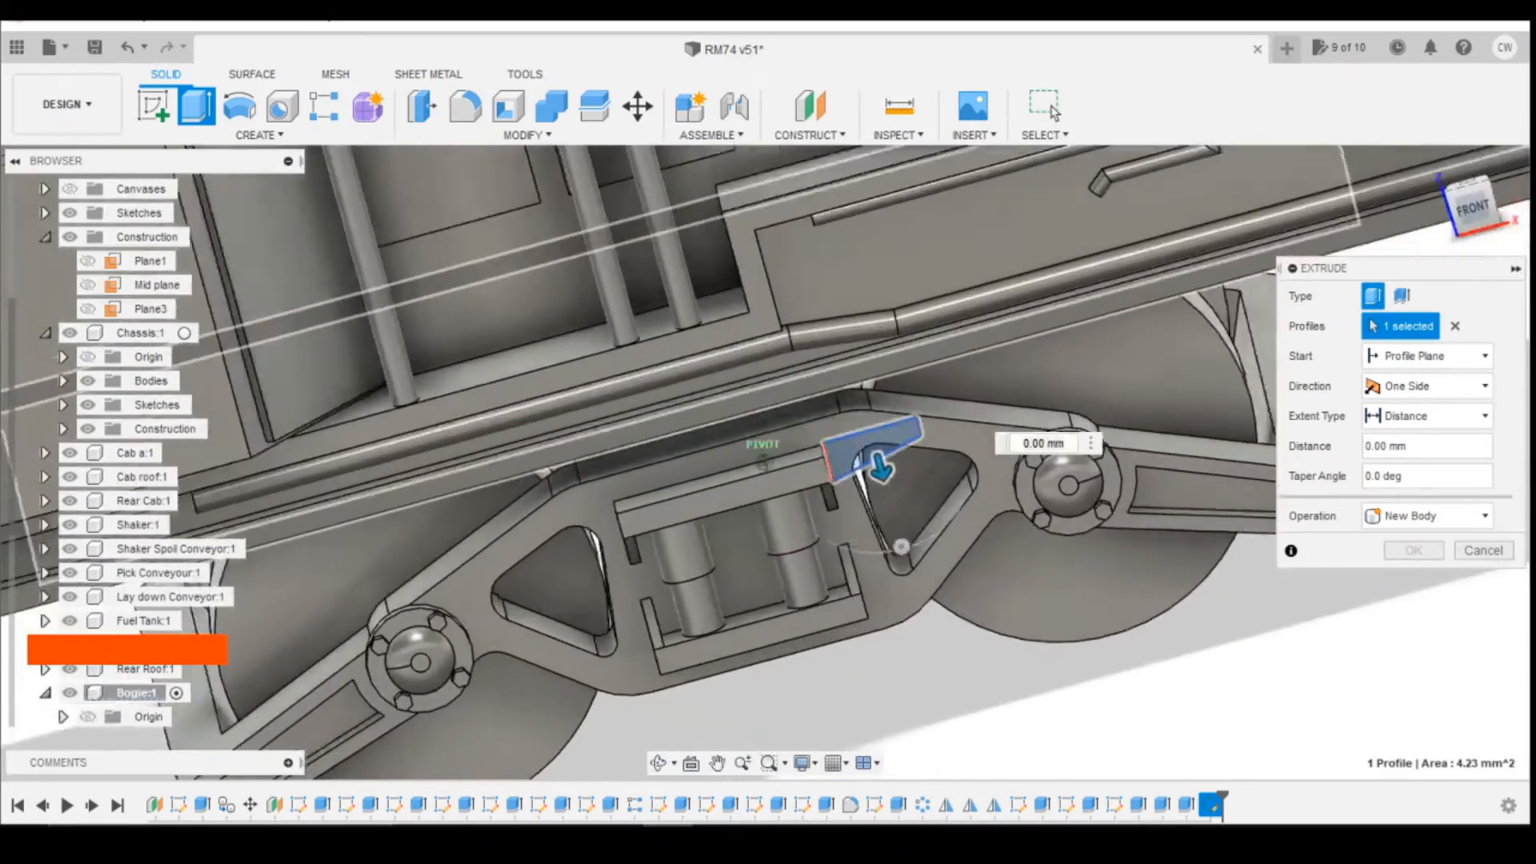
mouse_move(841, 538)
middle_mouse_down("shift")
mouse_move(616, 538)
mouse_move(621, 511)
middle_mouse_up("shift")
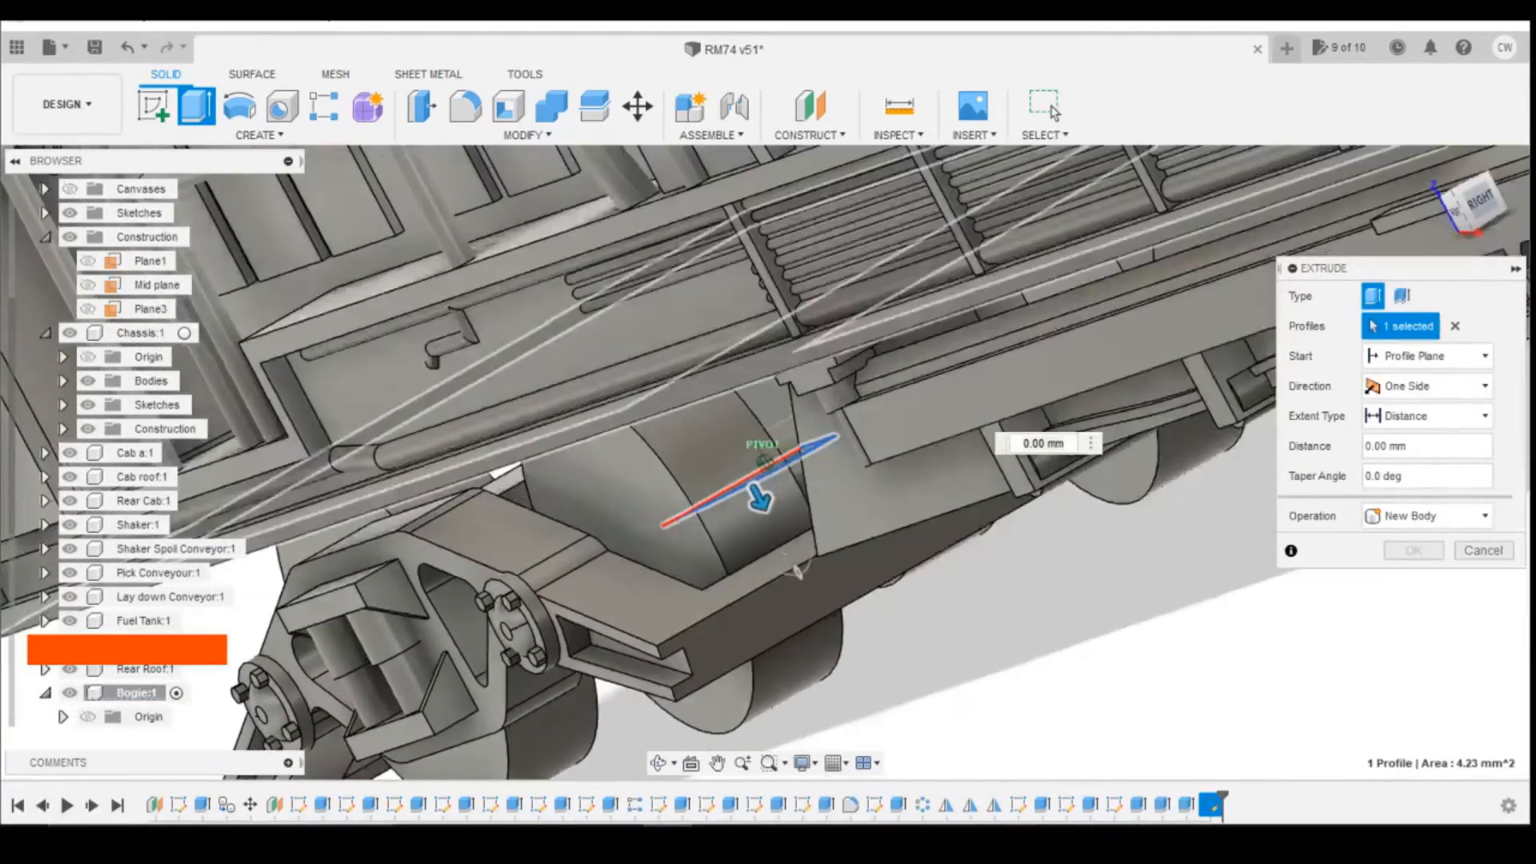
left_click(597, 473)
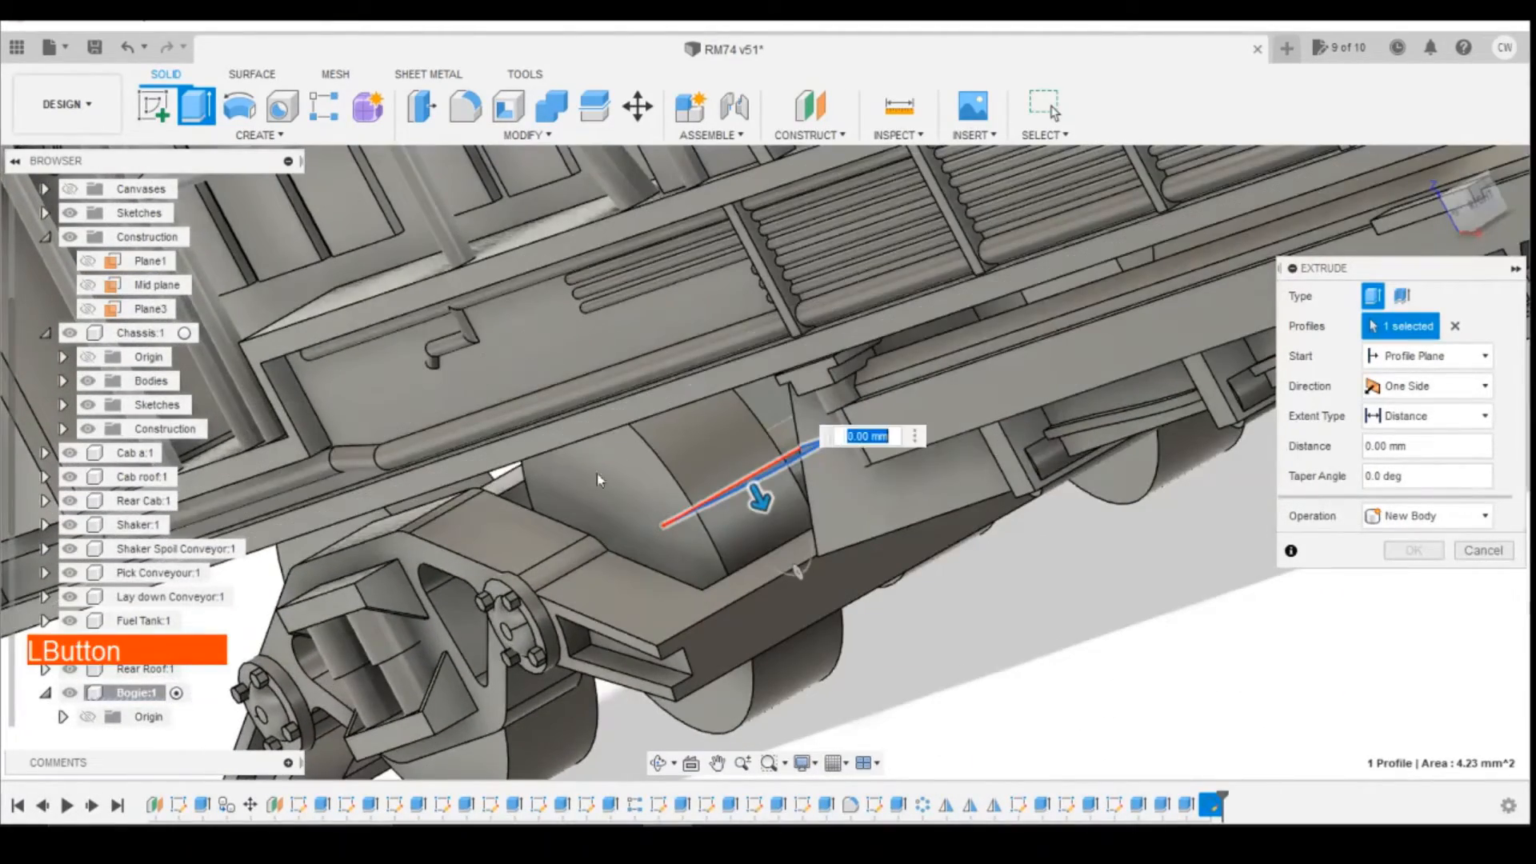
left_click(1440, 242)
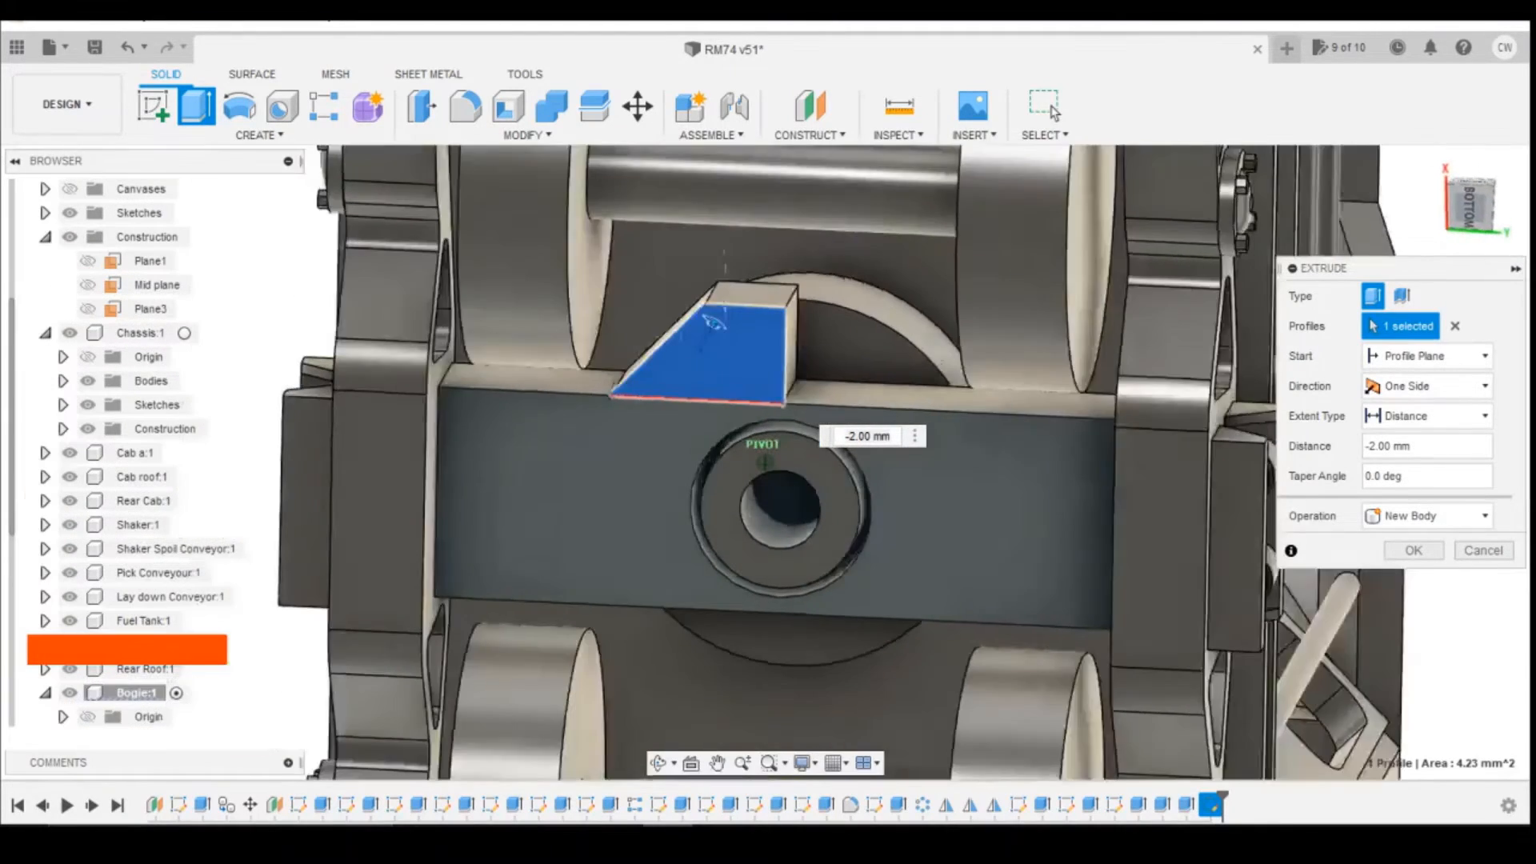
mouse_move(1466, 207)
left_mouse_down()
mouse_move(1474, 221)
mouse_move(1481, 205)
left_mouse_up()
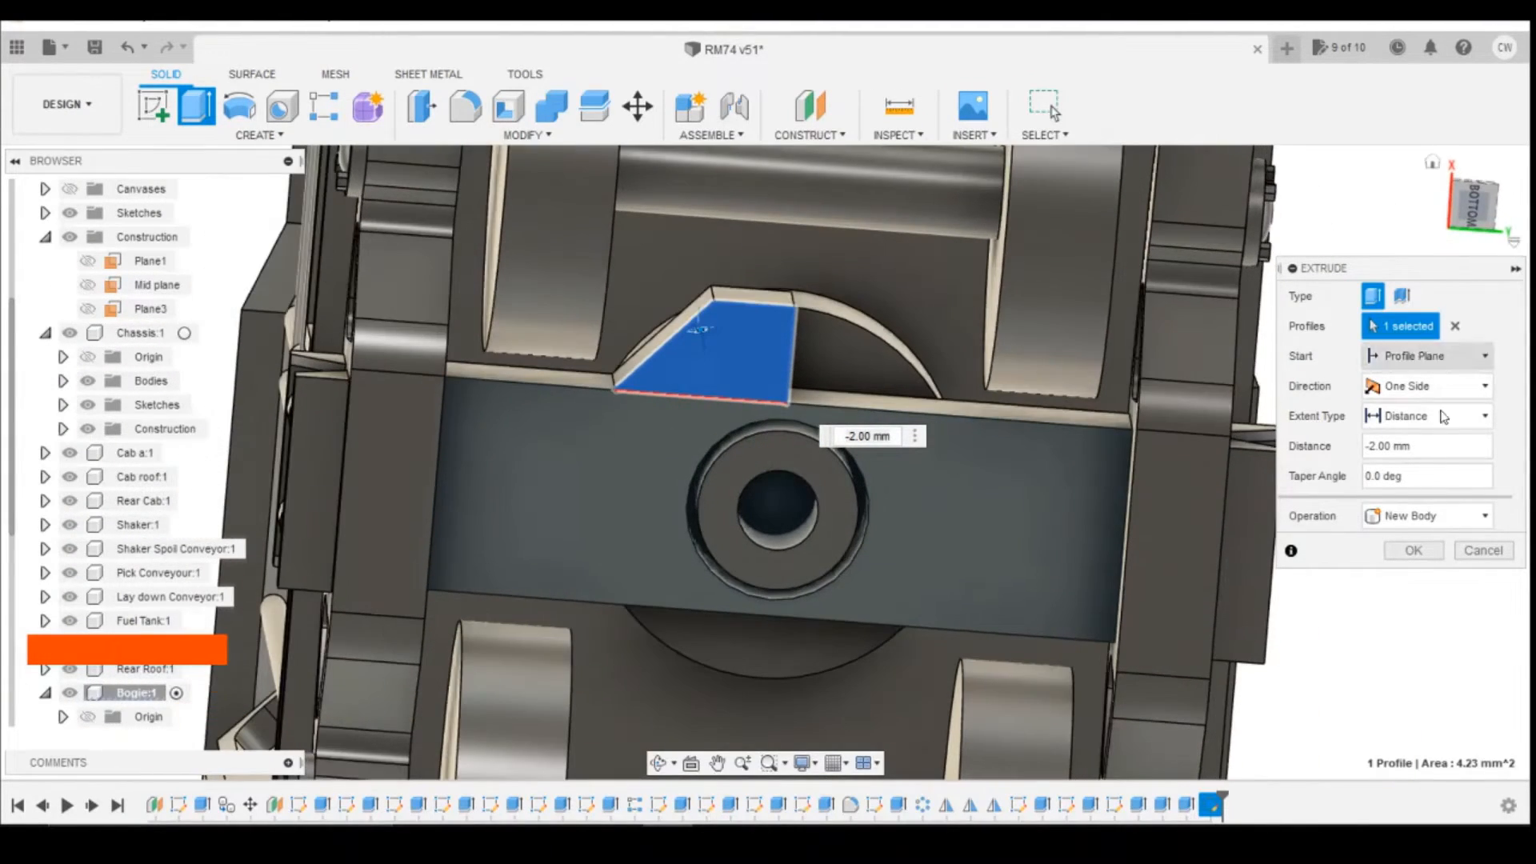
left_click(1425, 516)
left_click(1421, 544)
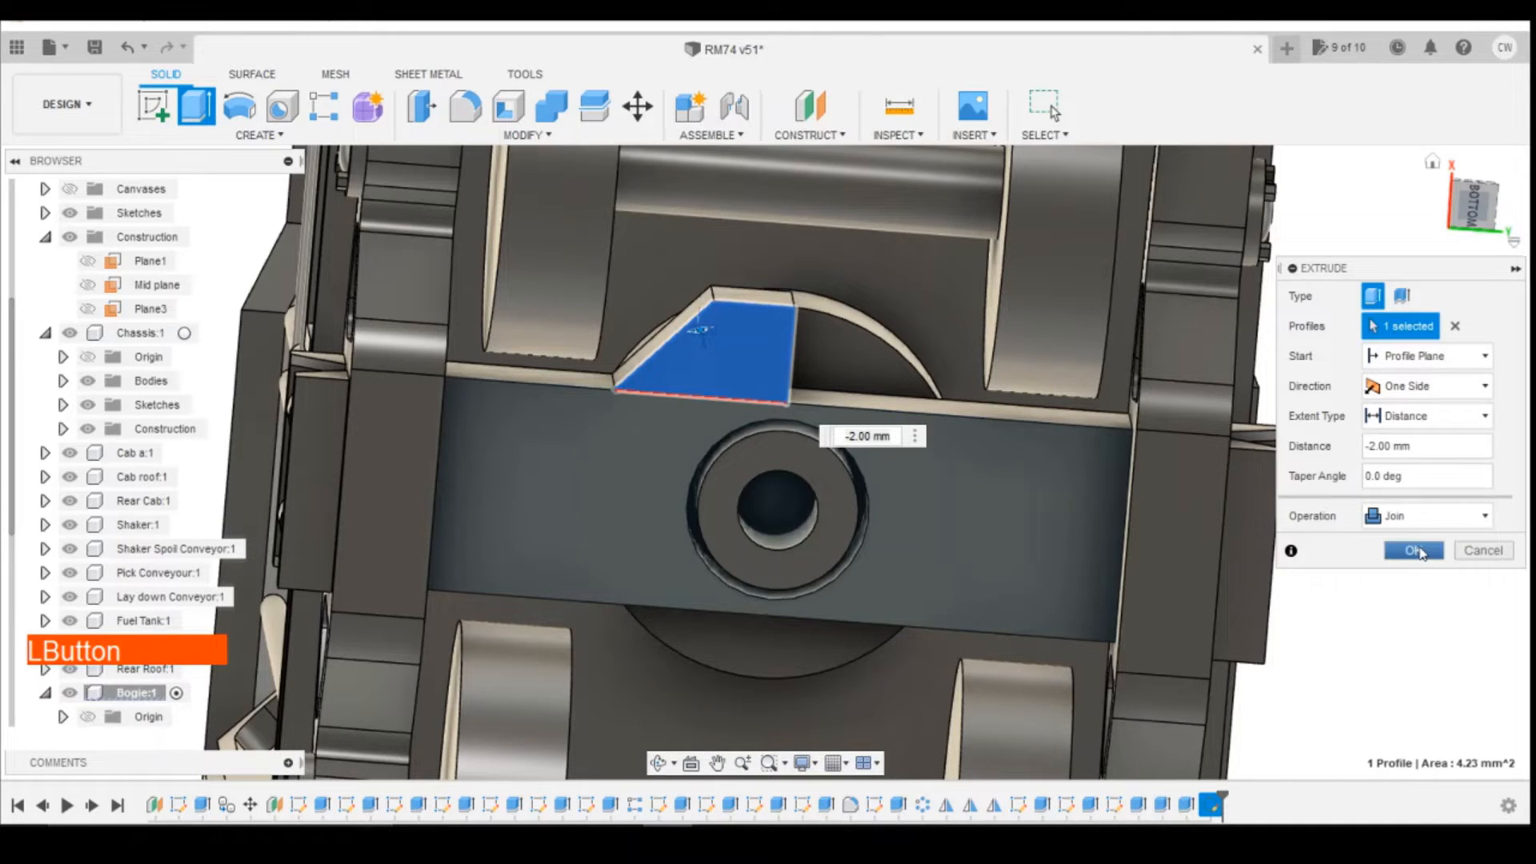
left_click(1415, 551)
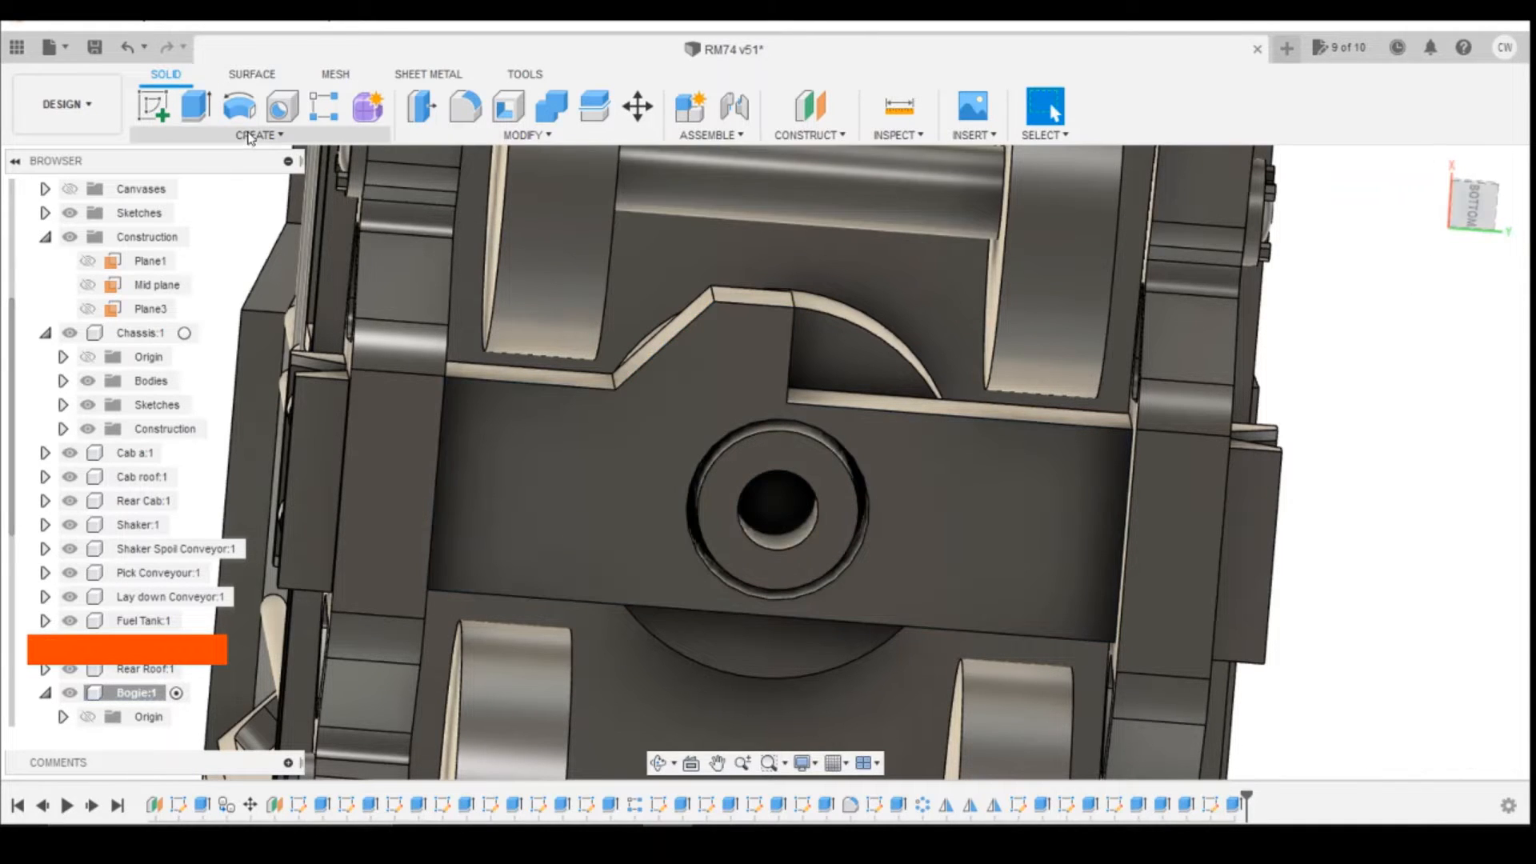
Step: Mirror the gusset extrusion feature across the gusset's straight end face at the middle of the cross member
left_click(255, 134)
left_click(206, 600)
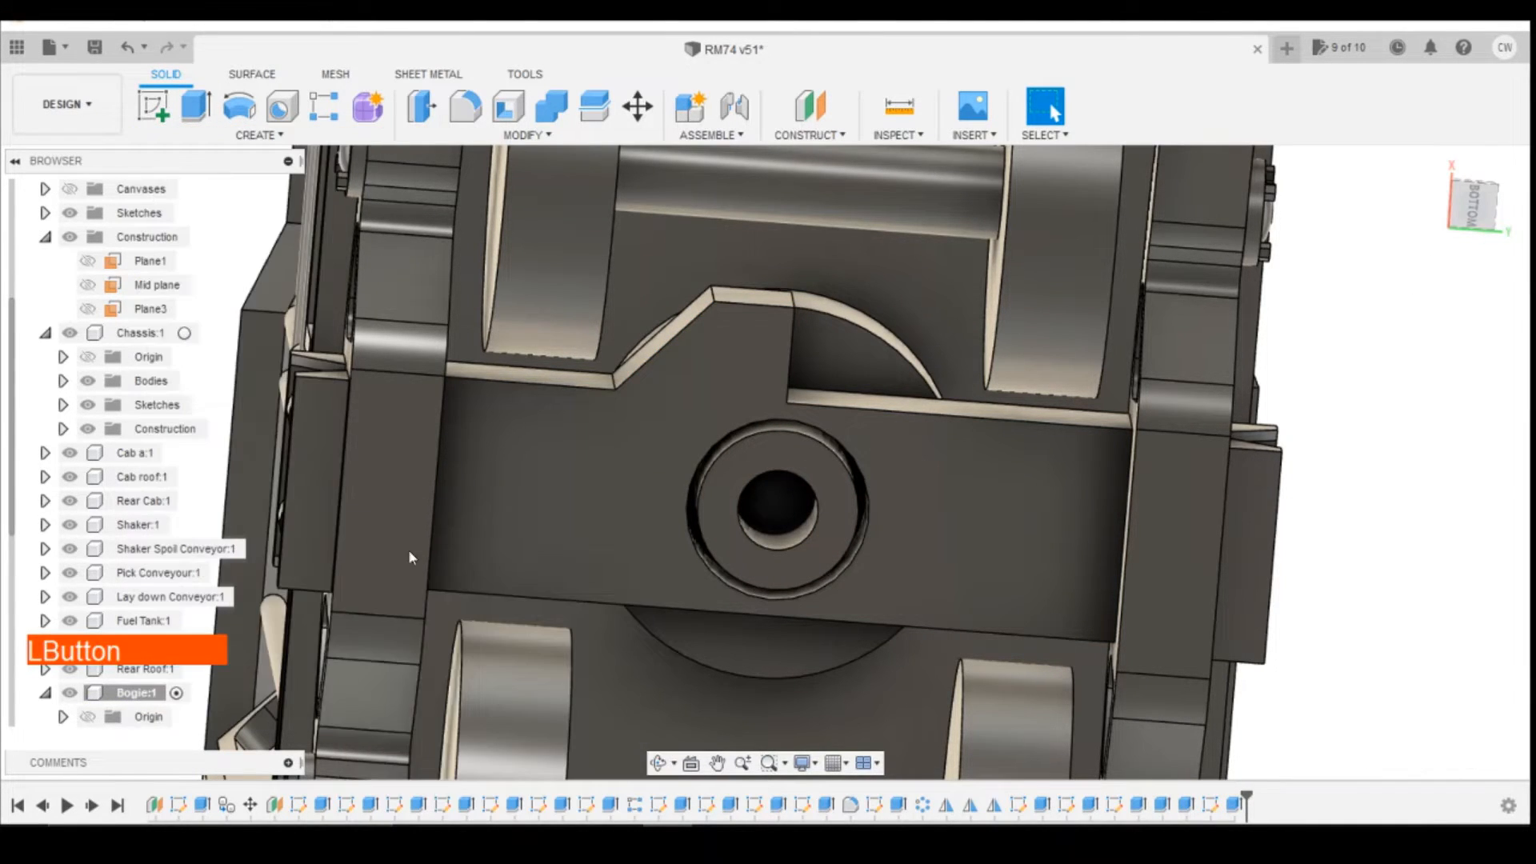
left_click(1379, 301)
left_click(1406, 367)
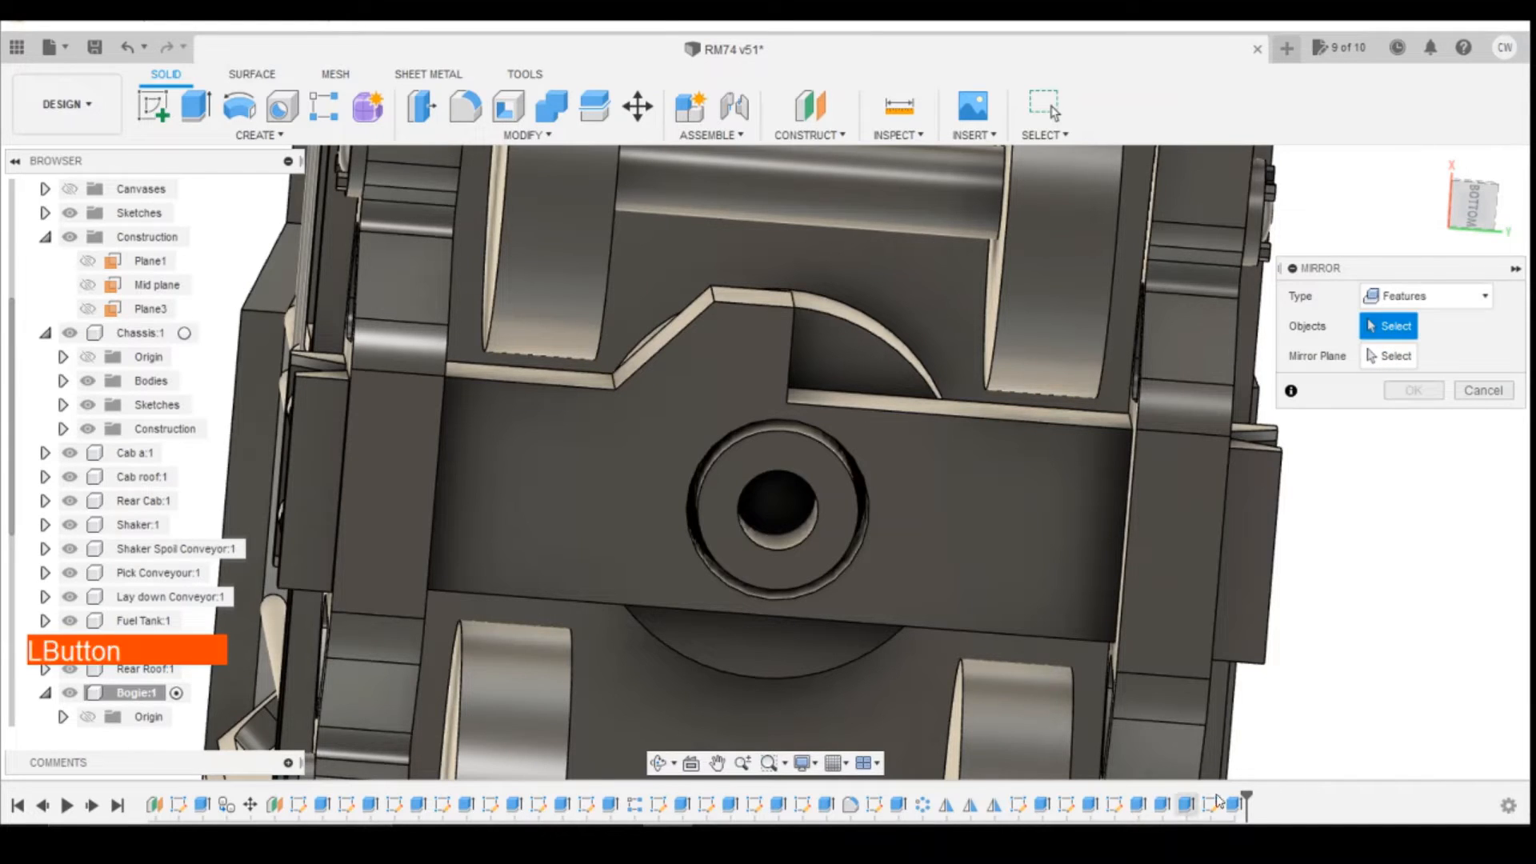
left_click(904, 503)
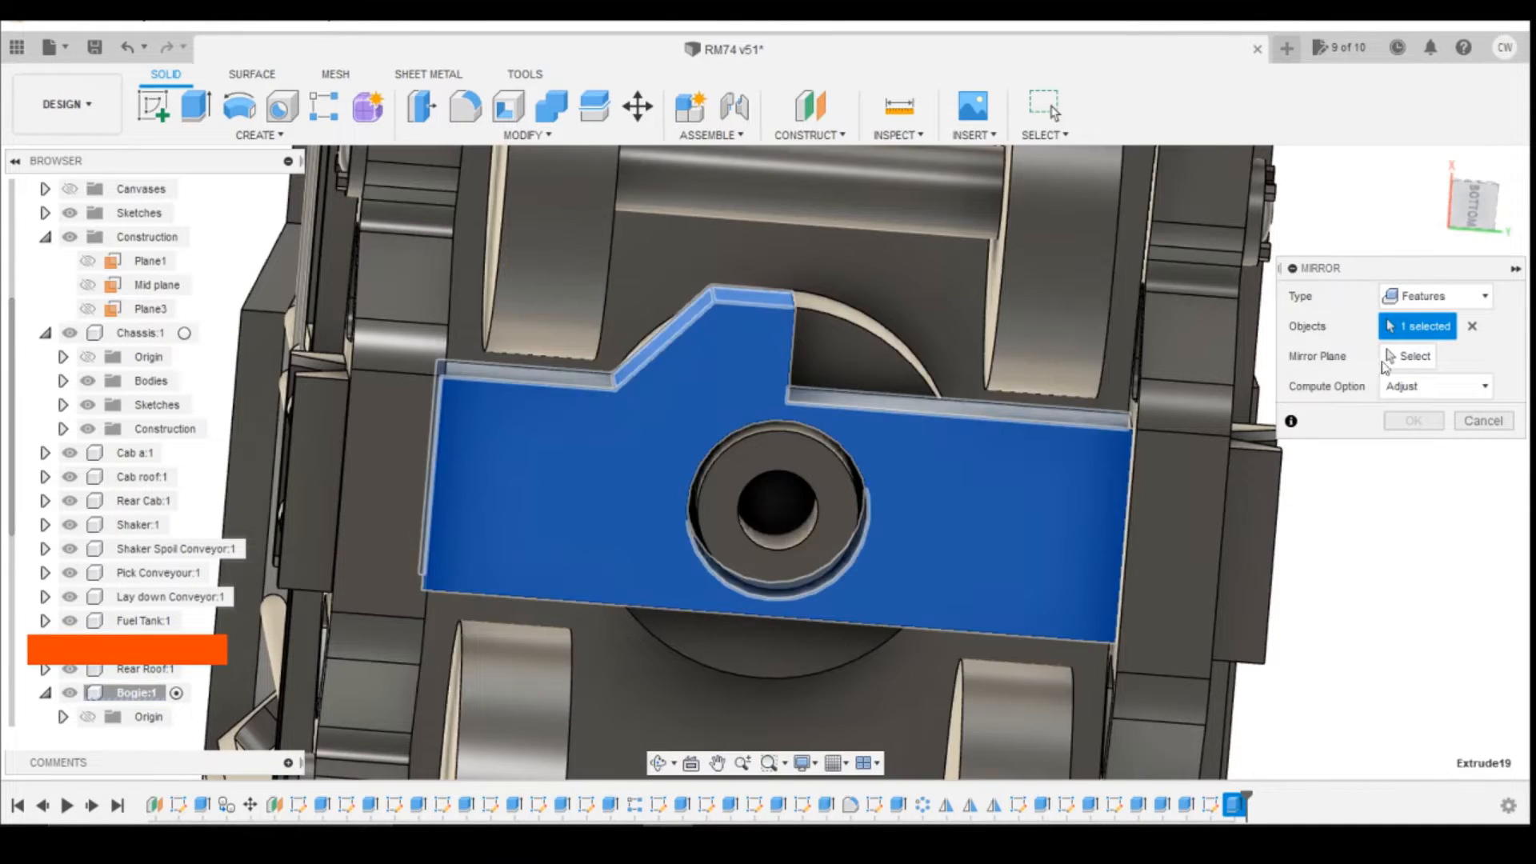
left_click(1408, 356)
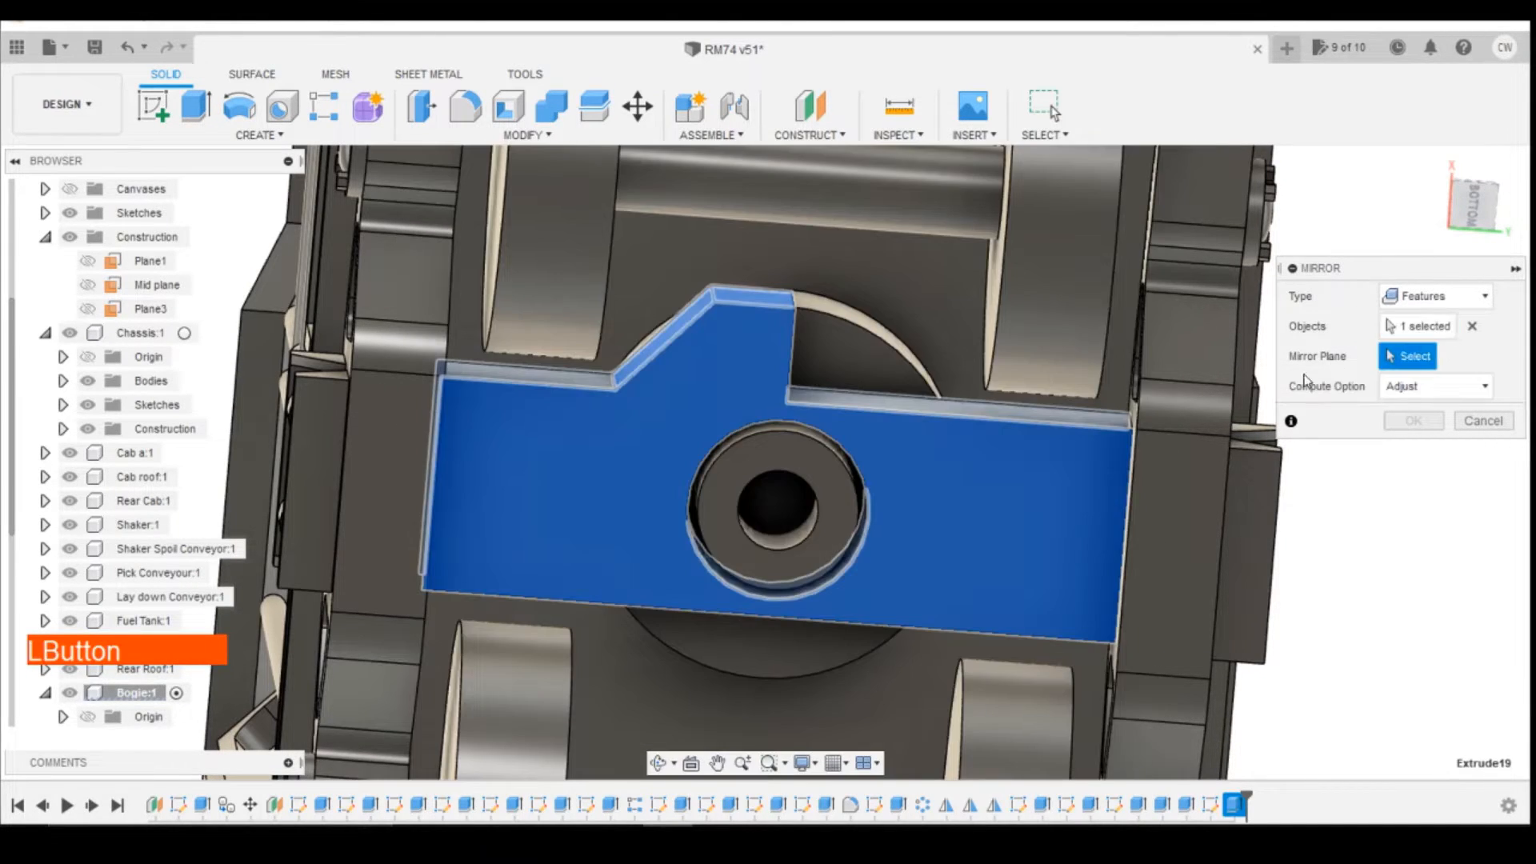
left_click_drag(1467, 199, 1443, 201)
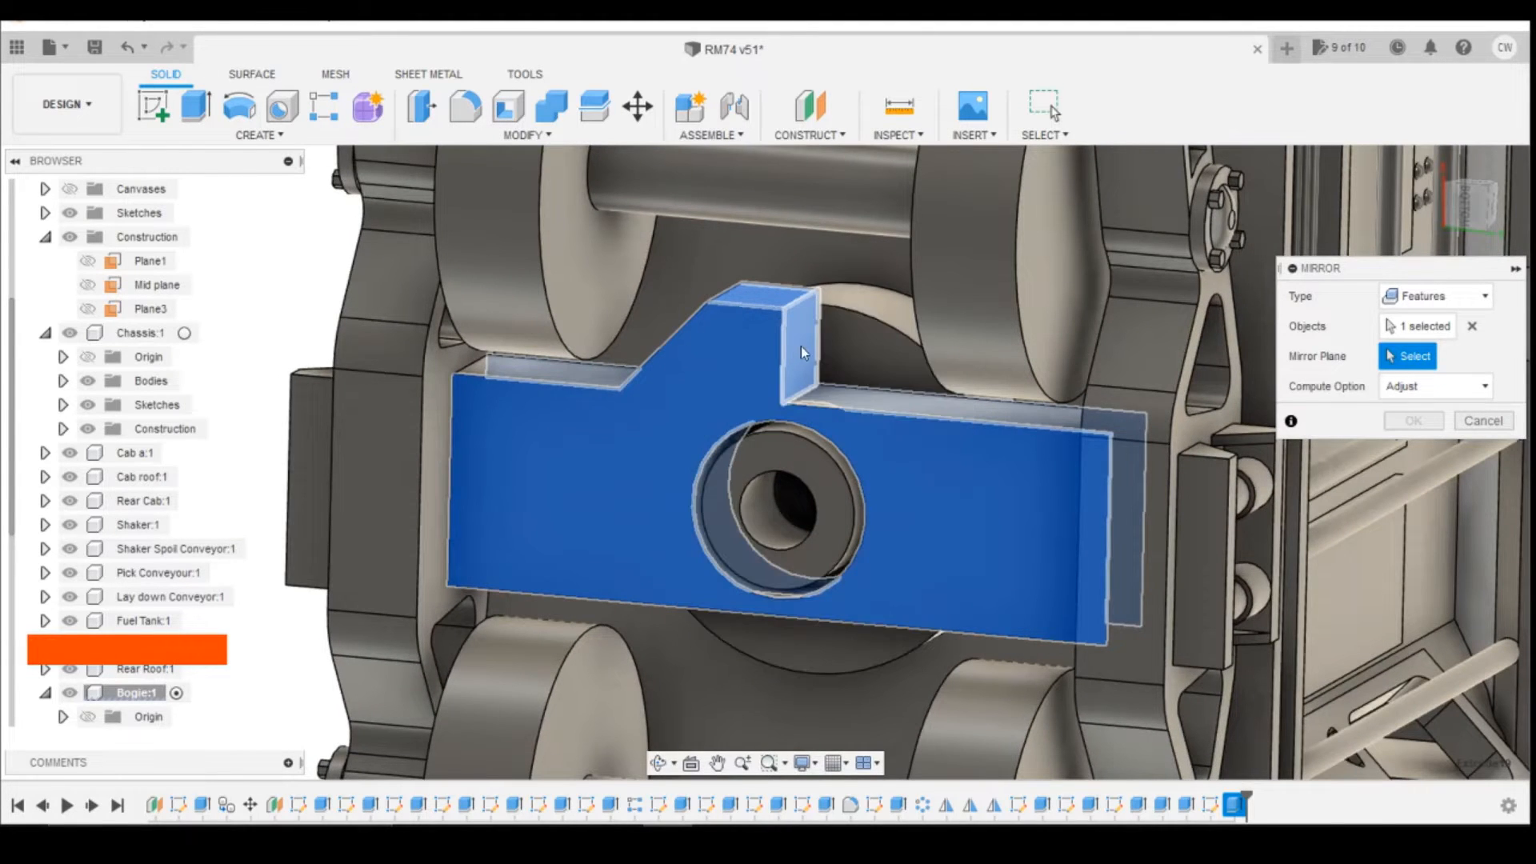
left_click(802, 347)
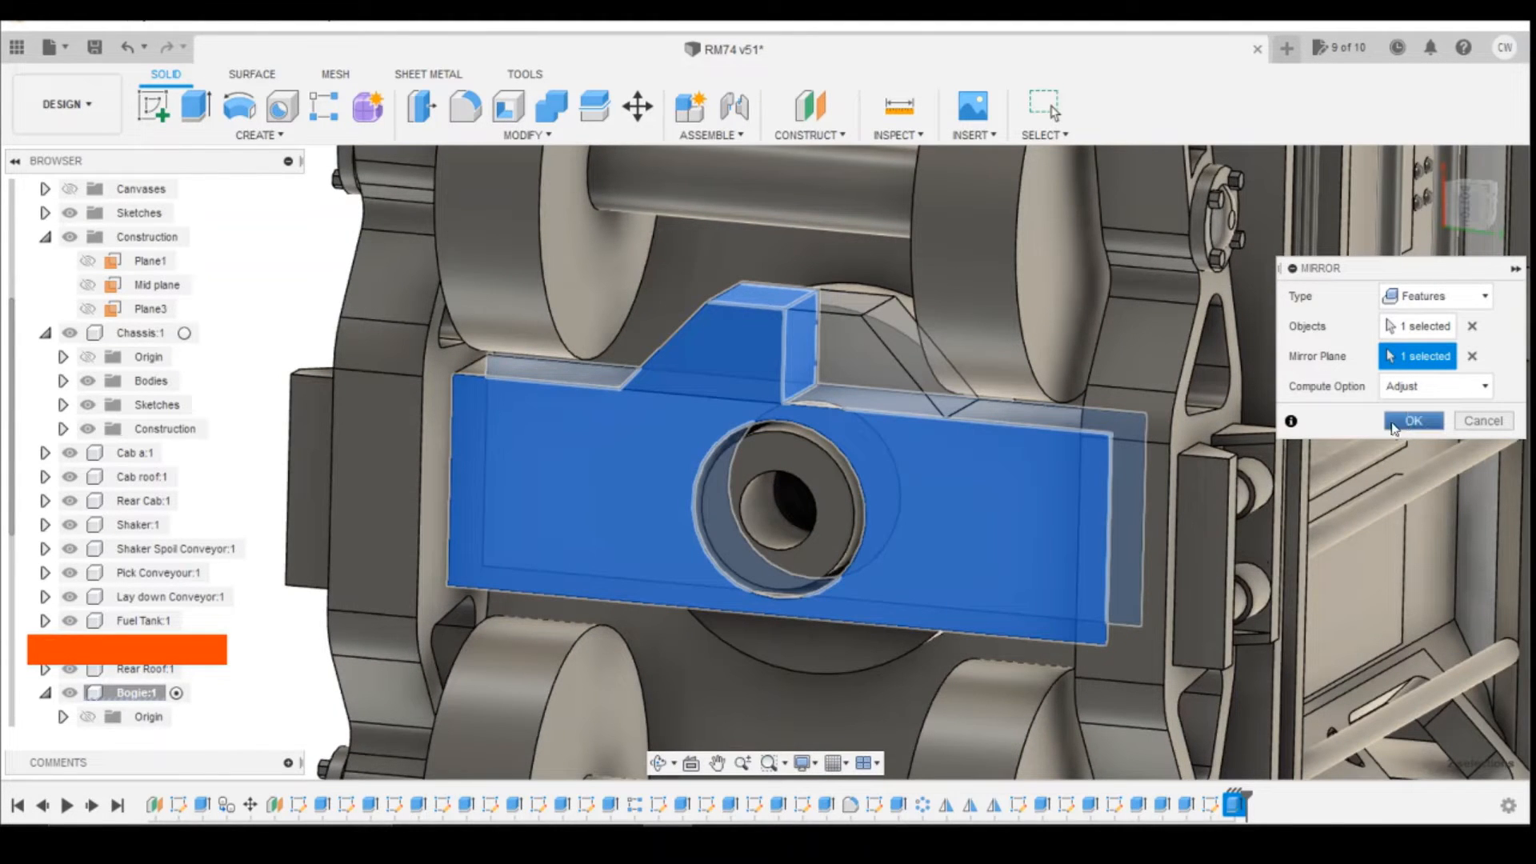
left_click(1410, 420)
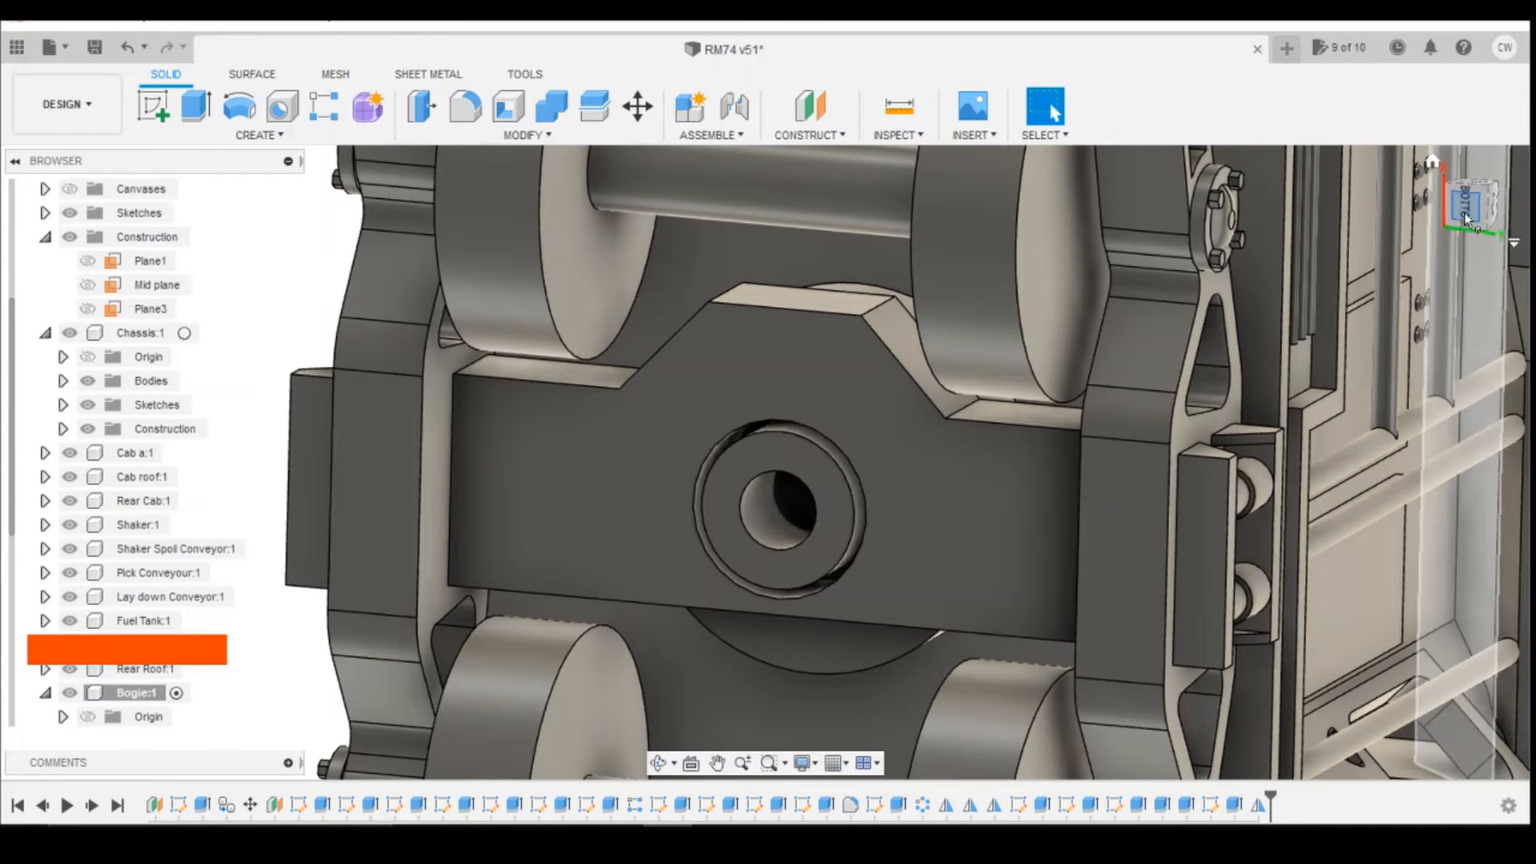
Step: Create a midplane between the cross member's two opposite long side faces
left_click(1467, 216)
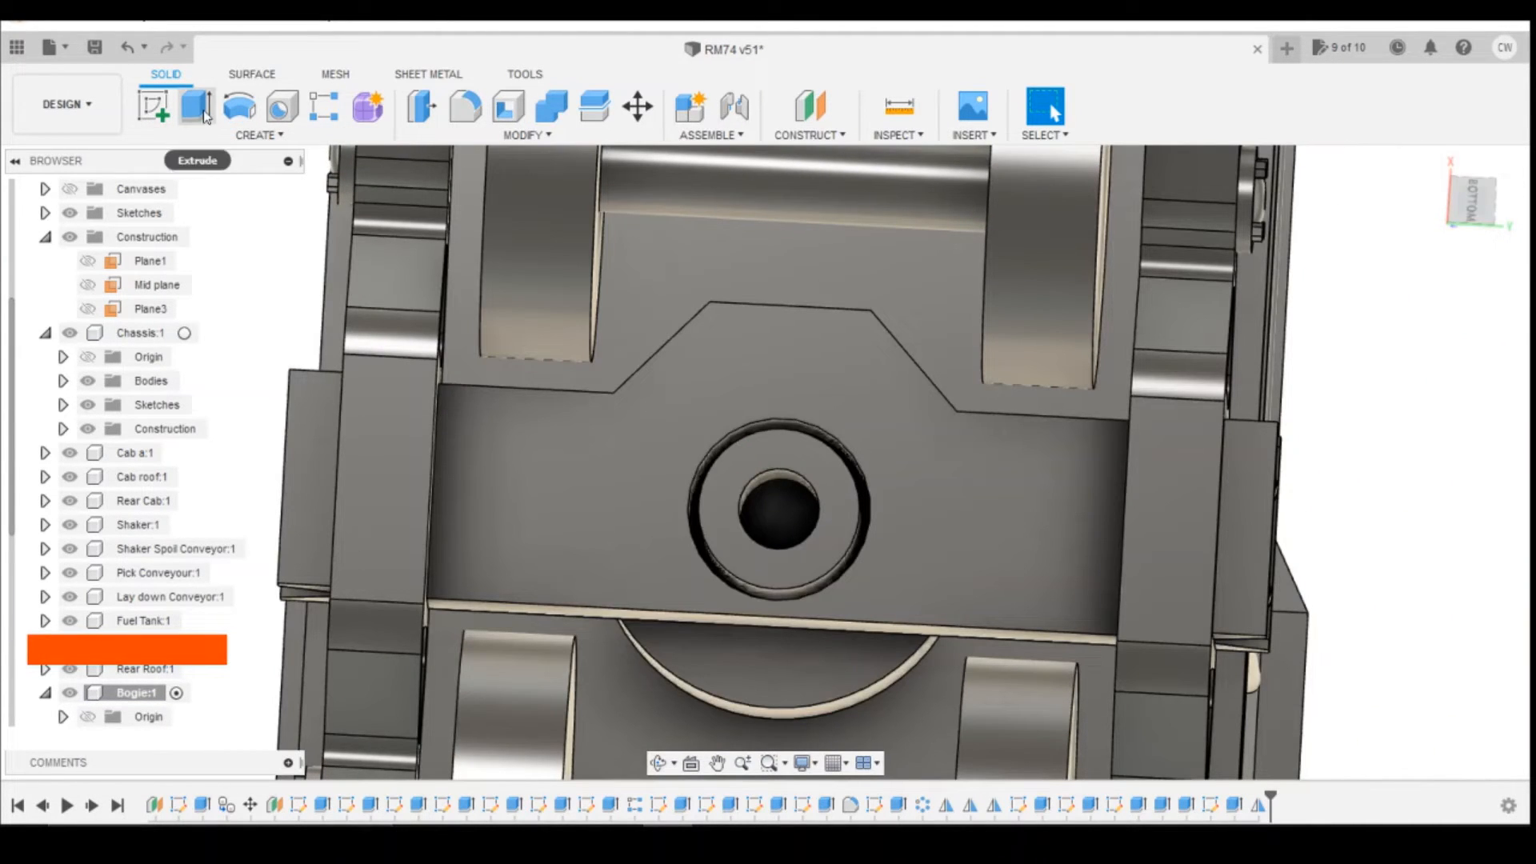
left_click(810, 134)
left_click(817, 222)
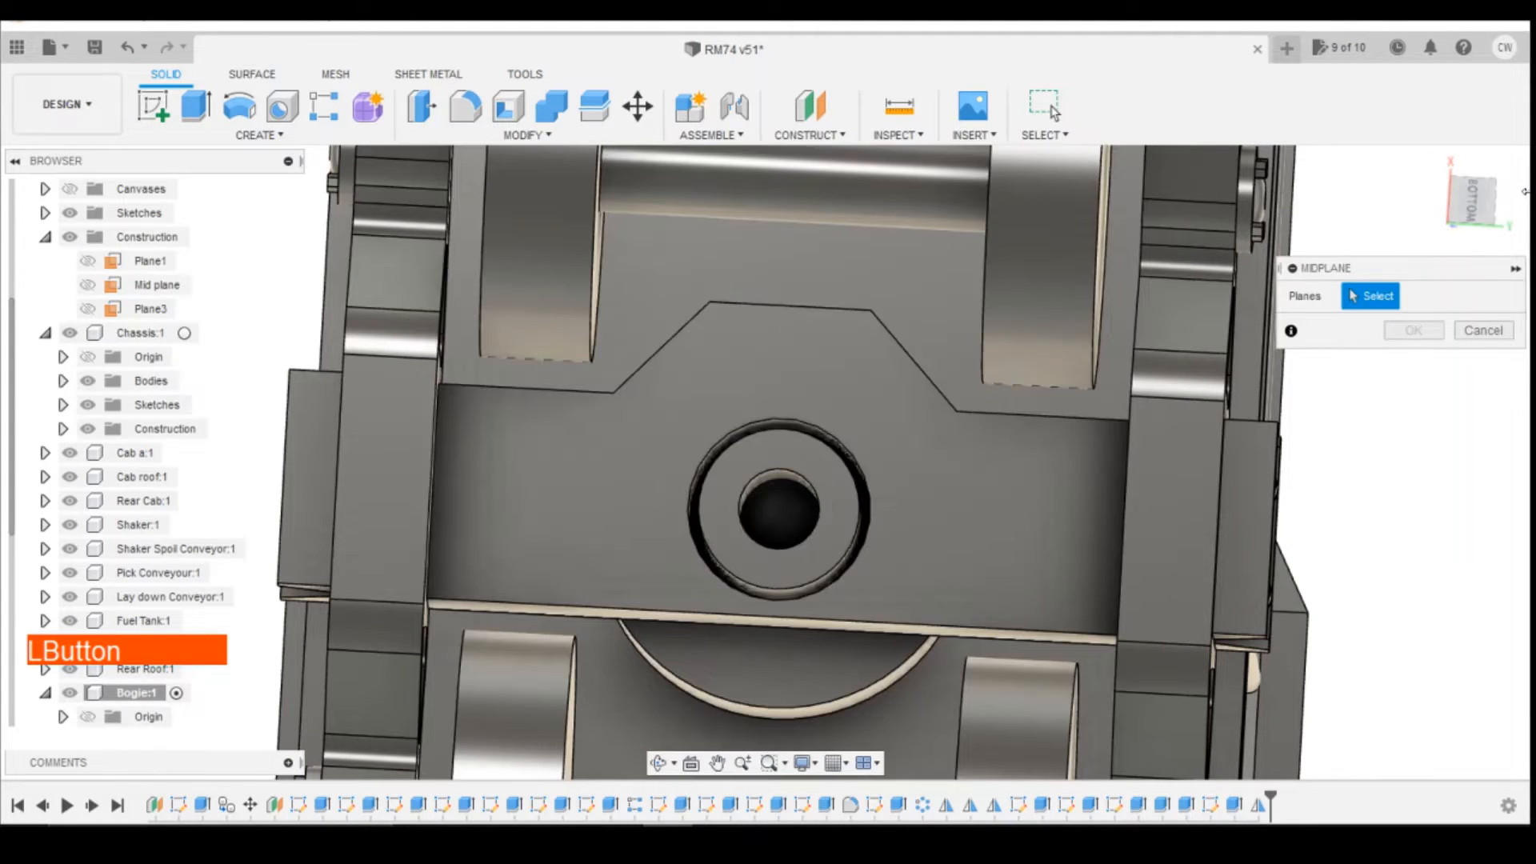
left_click(1475, 216)
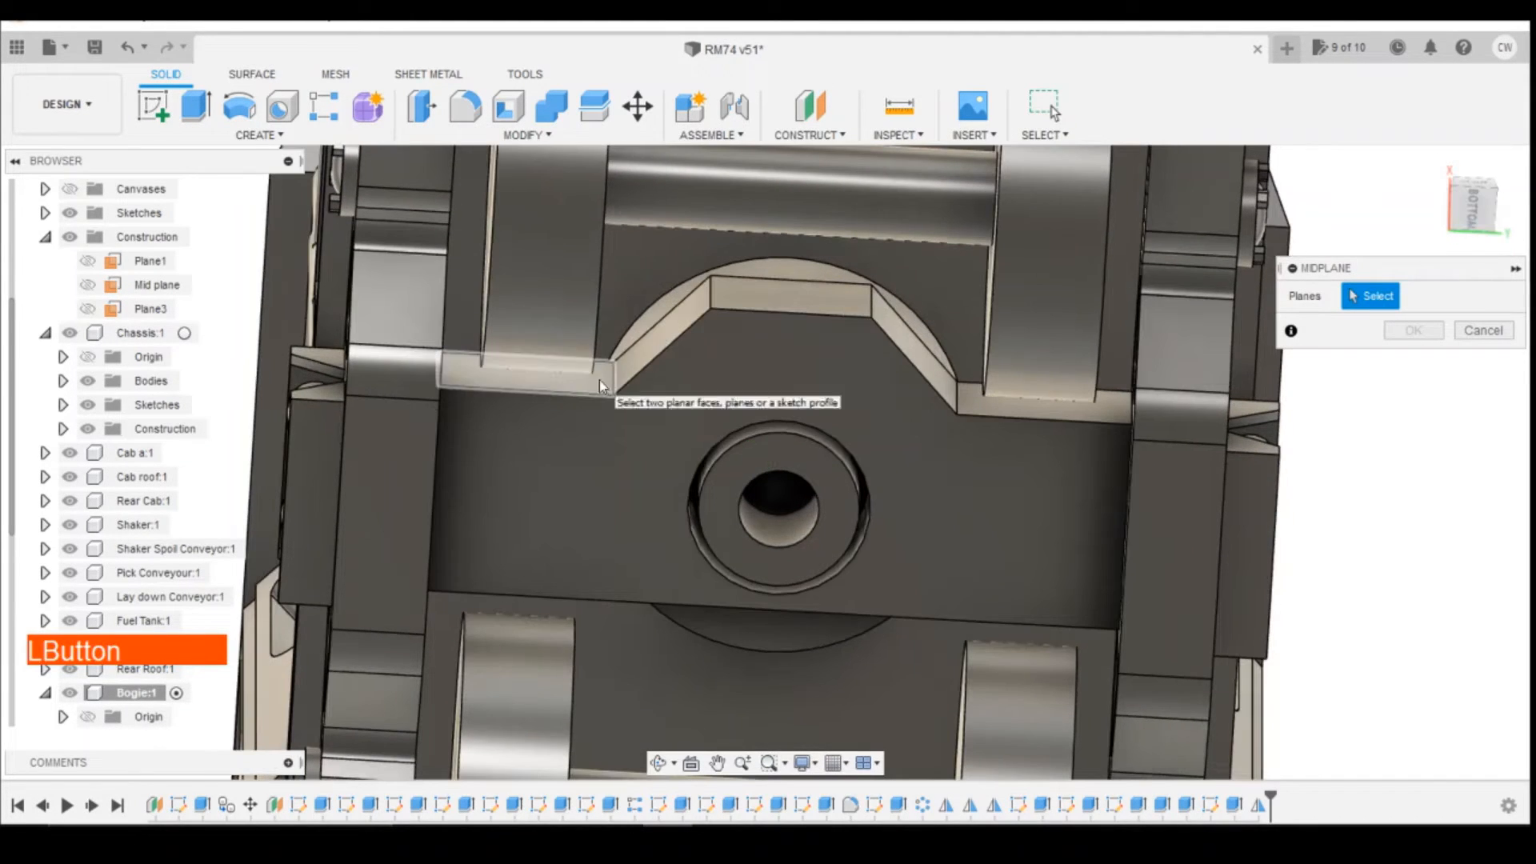
left_click(599, 381)
left_click(1470, 213)
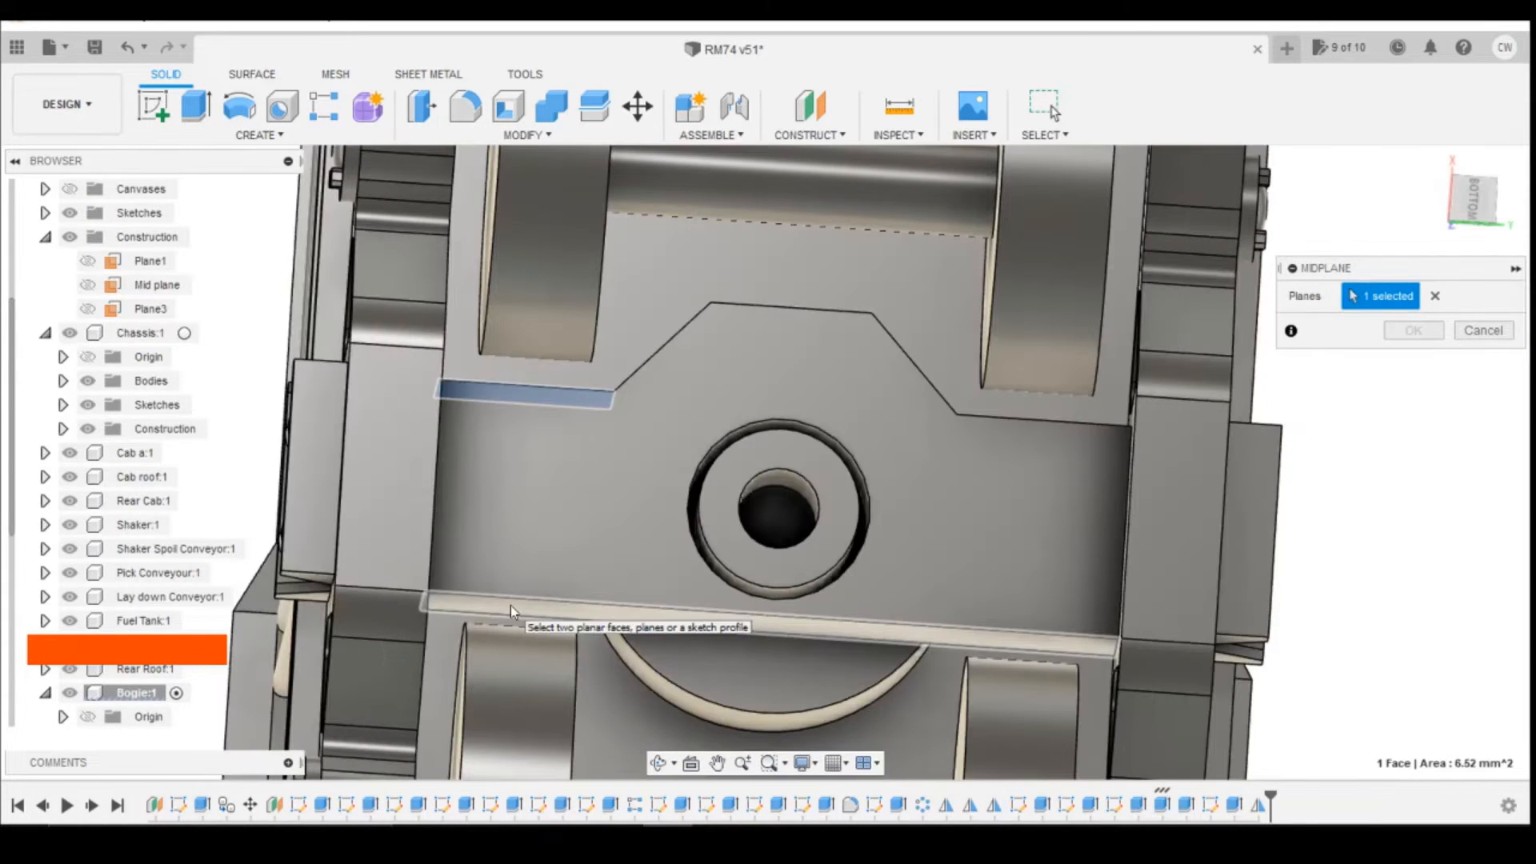
left_click(511, 605)
left_click(1417, 331)
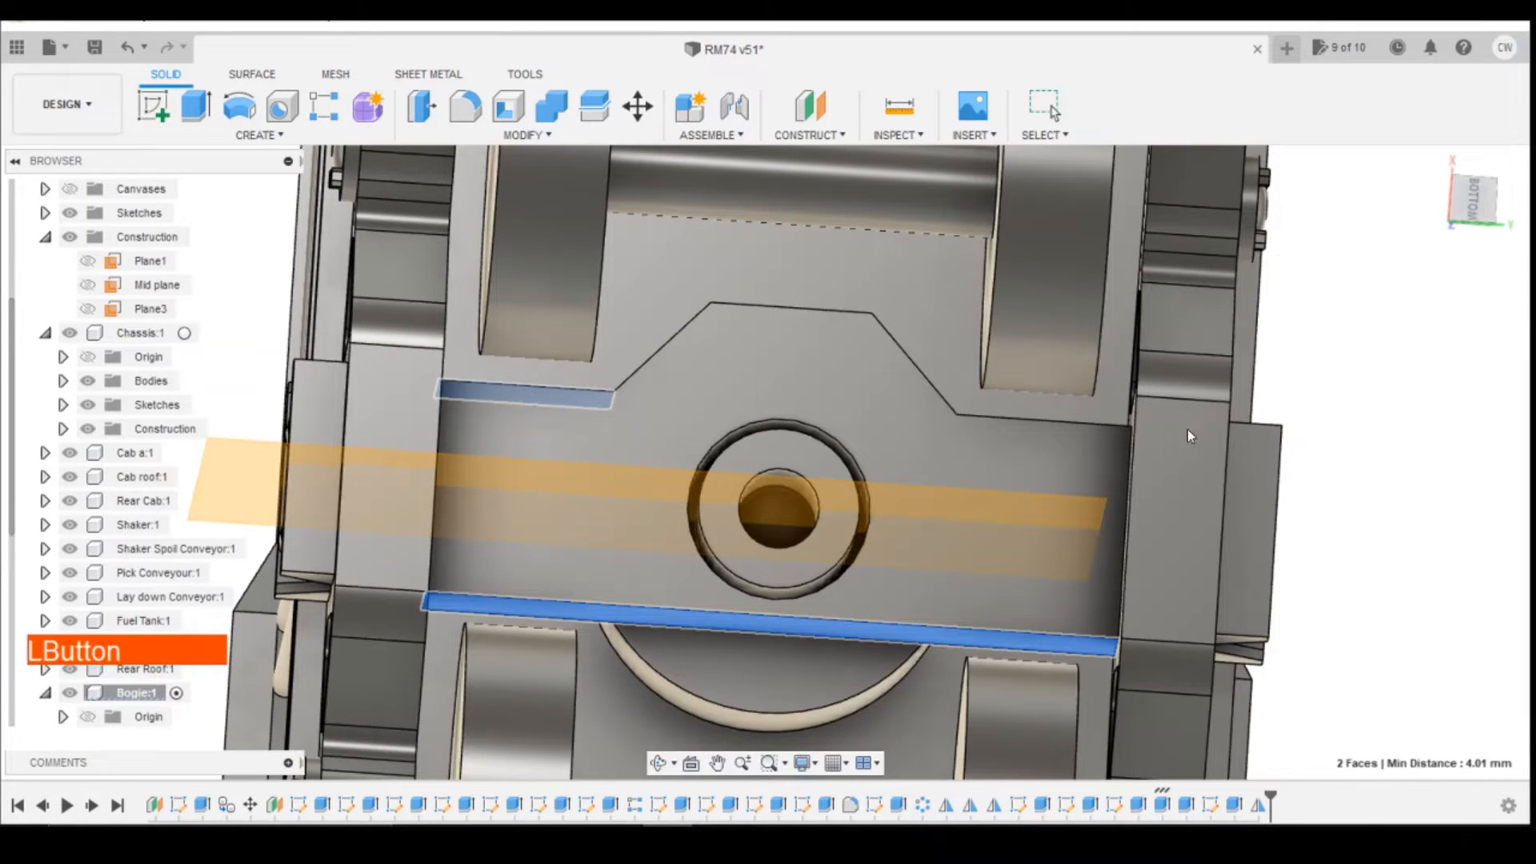
Step: Mirror the gusset extrusion and its mirror feature across the new midplane to the cross member's other long side
left_click(258, 135)
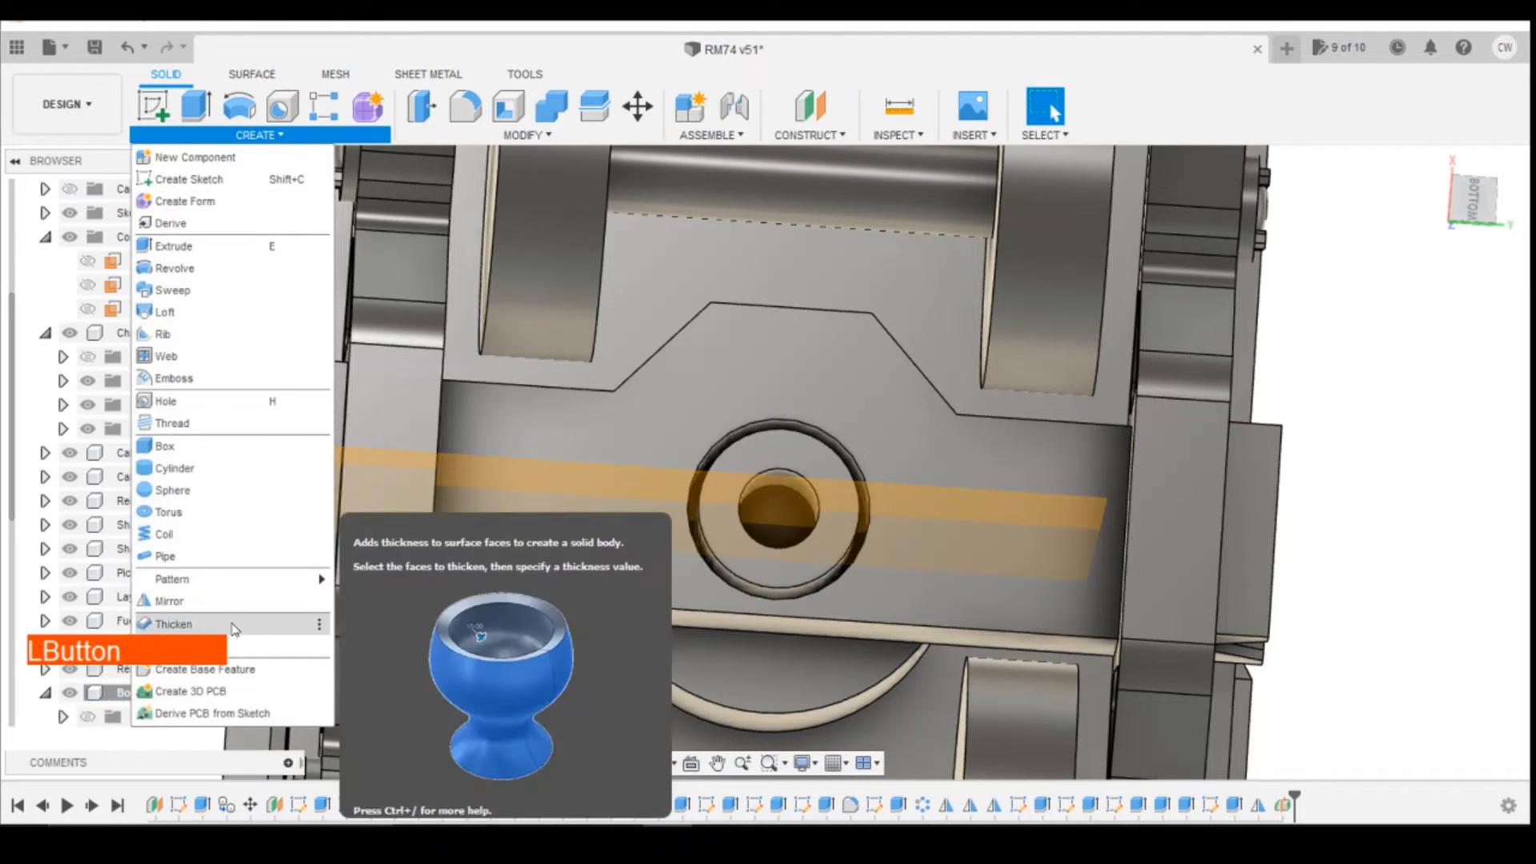
left_click(233, 606)
left_click(1236, 806, "shift")
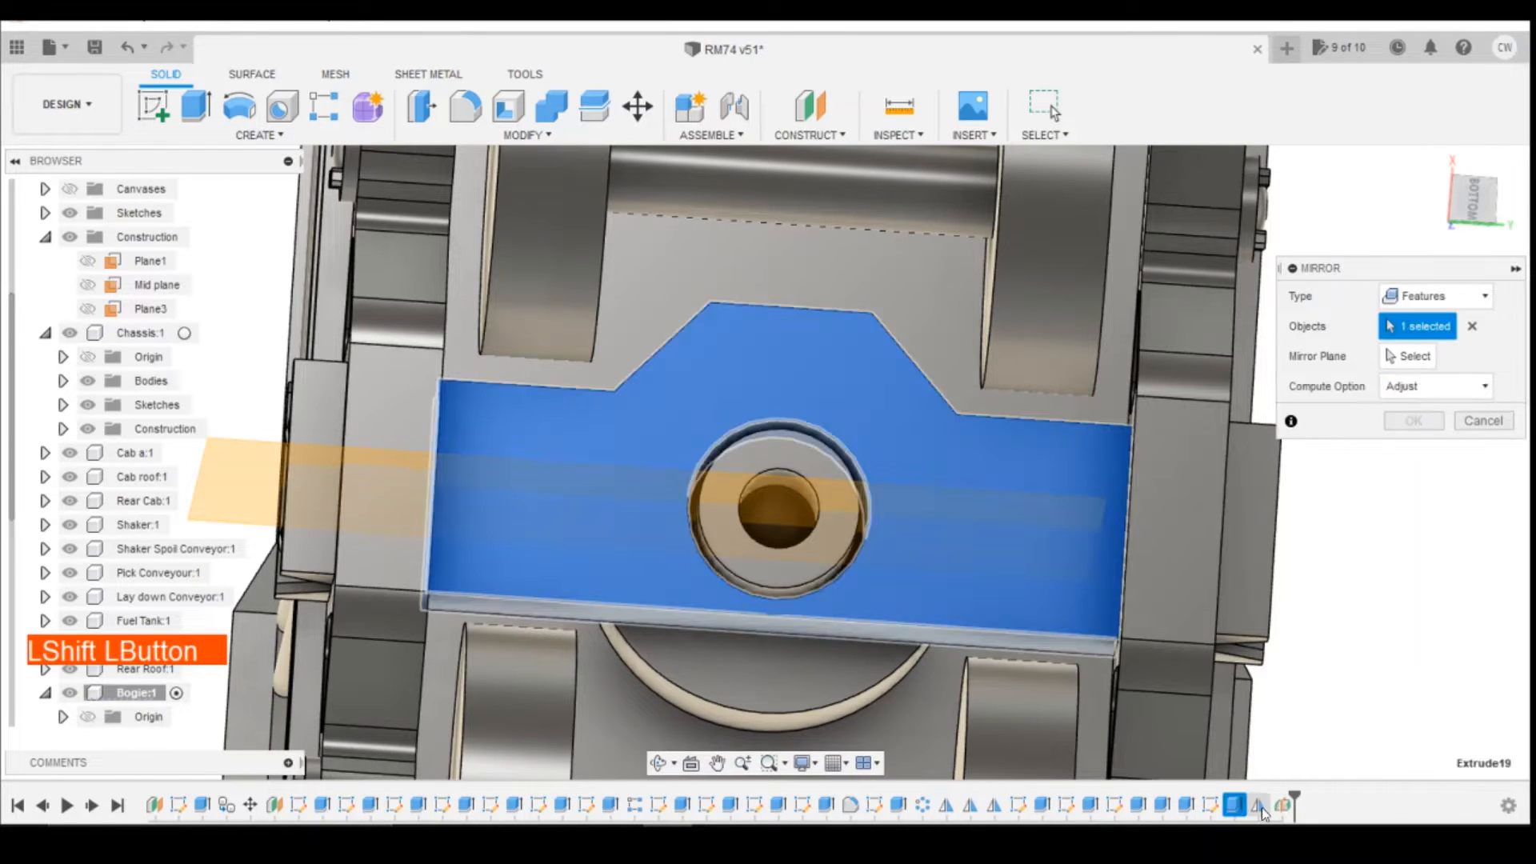
left_click(1260, 807, "shift")
left_click(1418, 356)
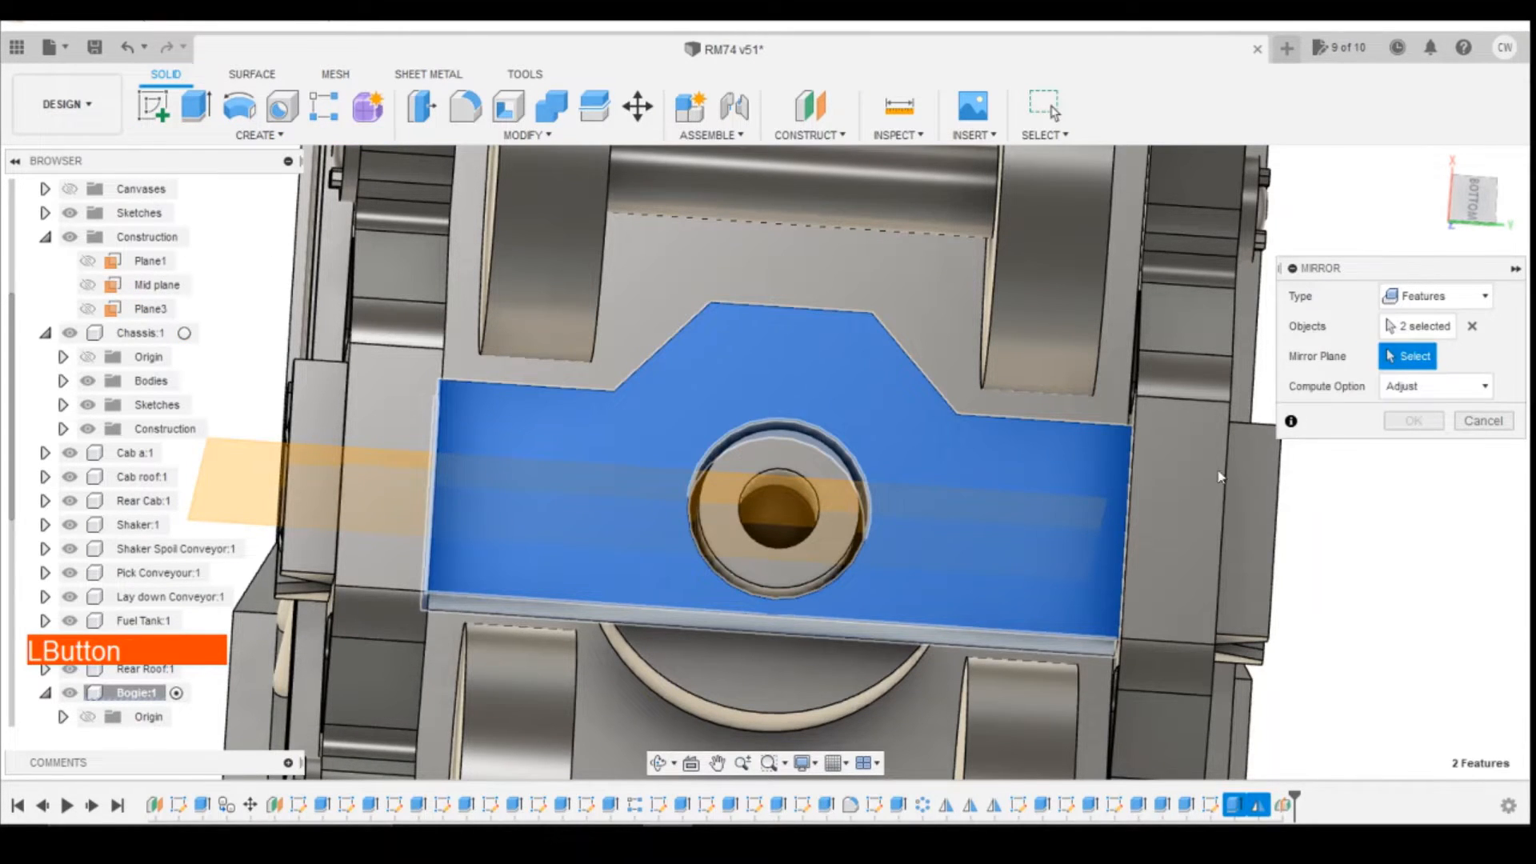
left_click(1074, 505)
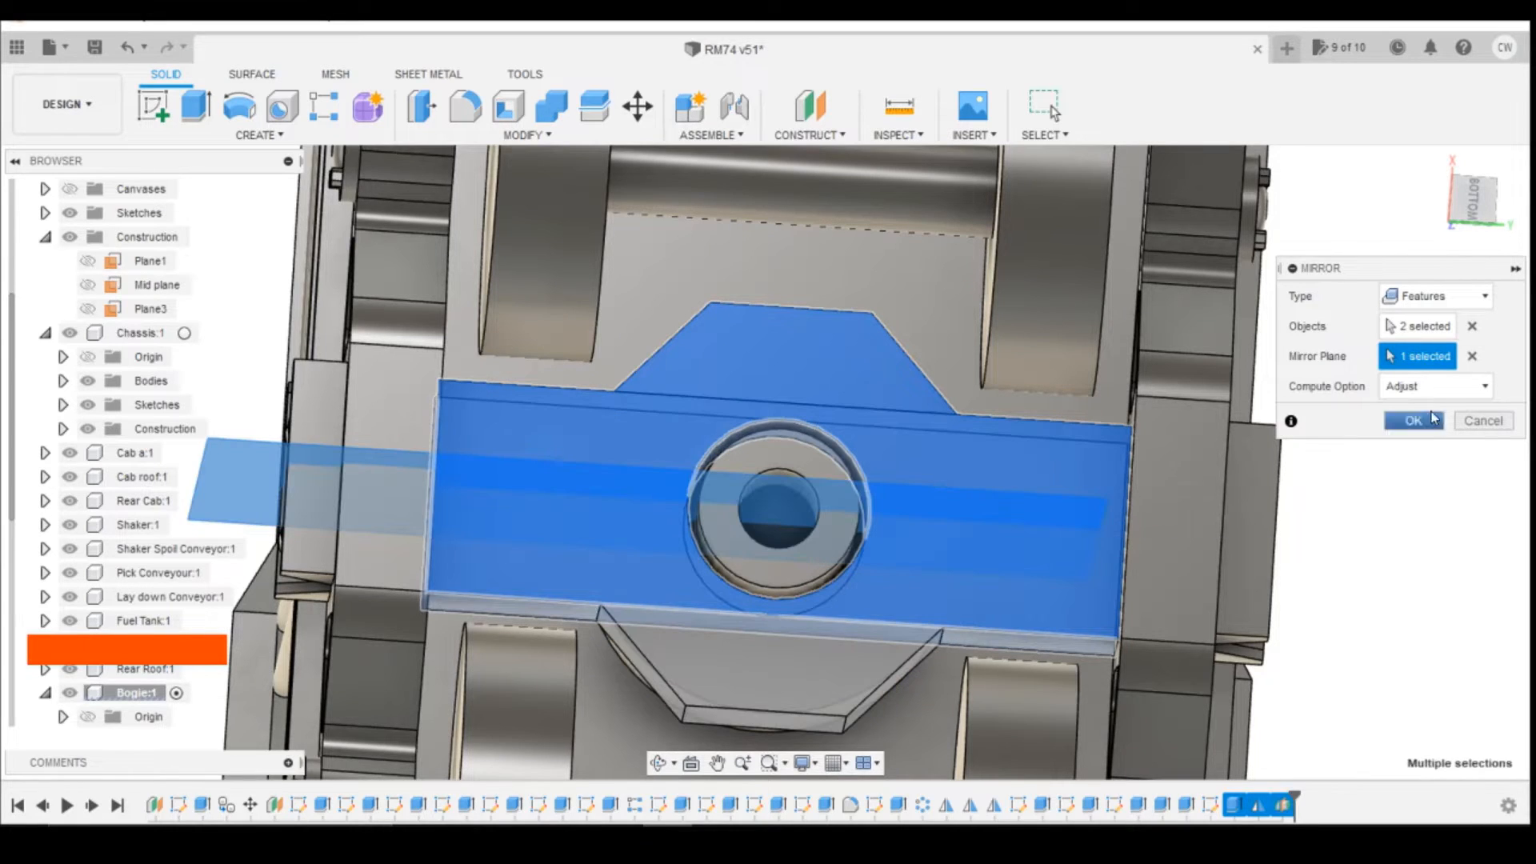
left_click(1414, 421)
left_click(1047, 108)
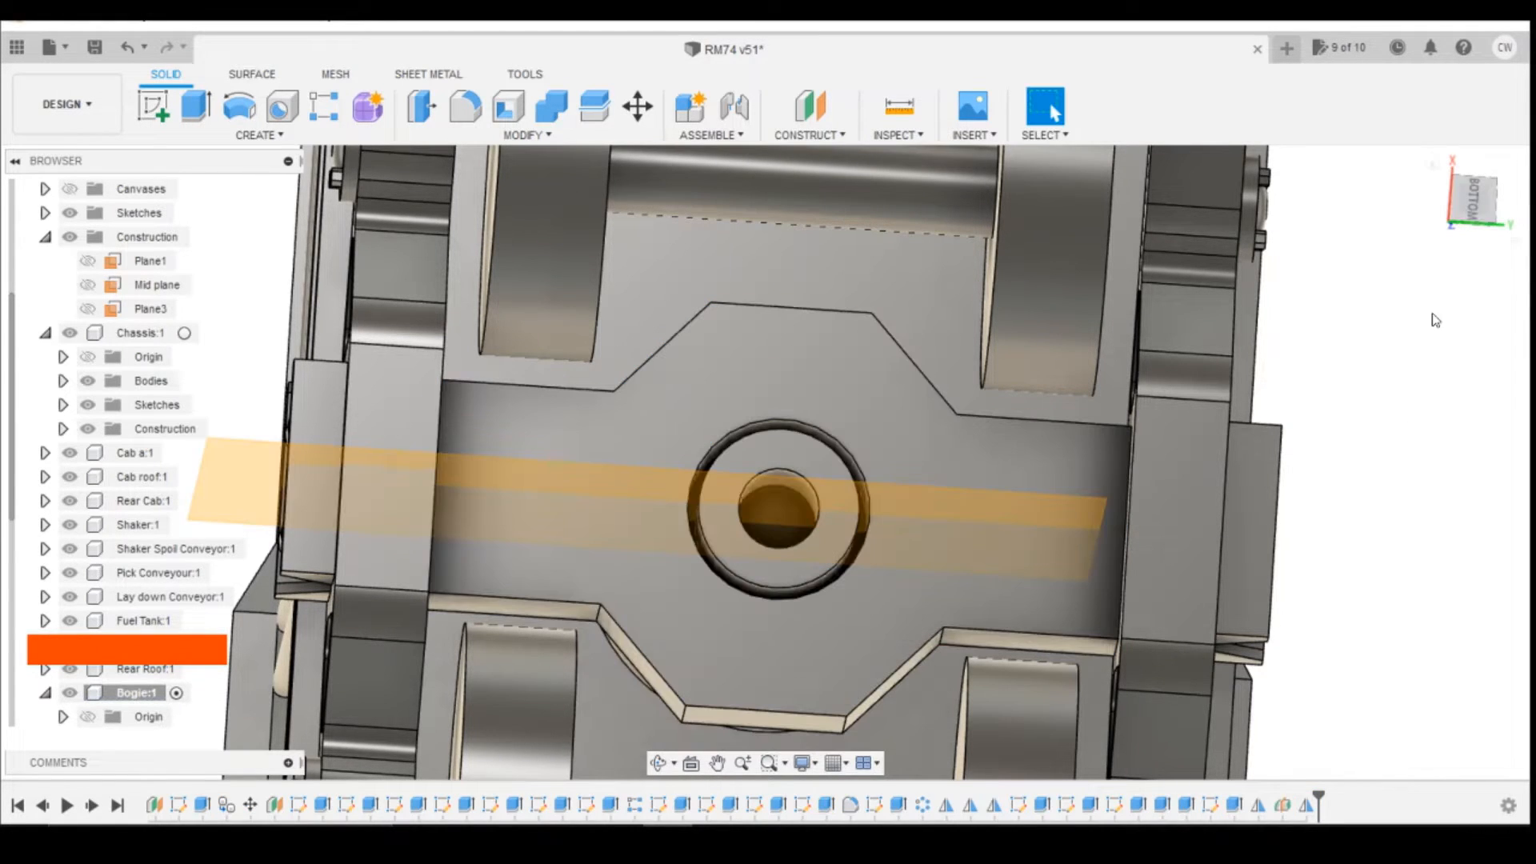
left_click(1471, 208)
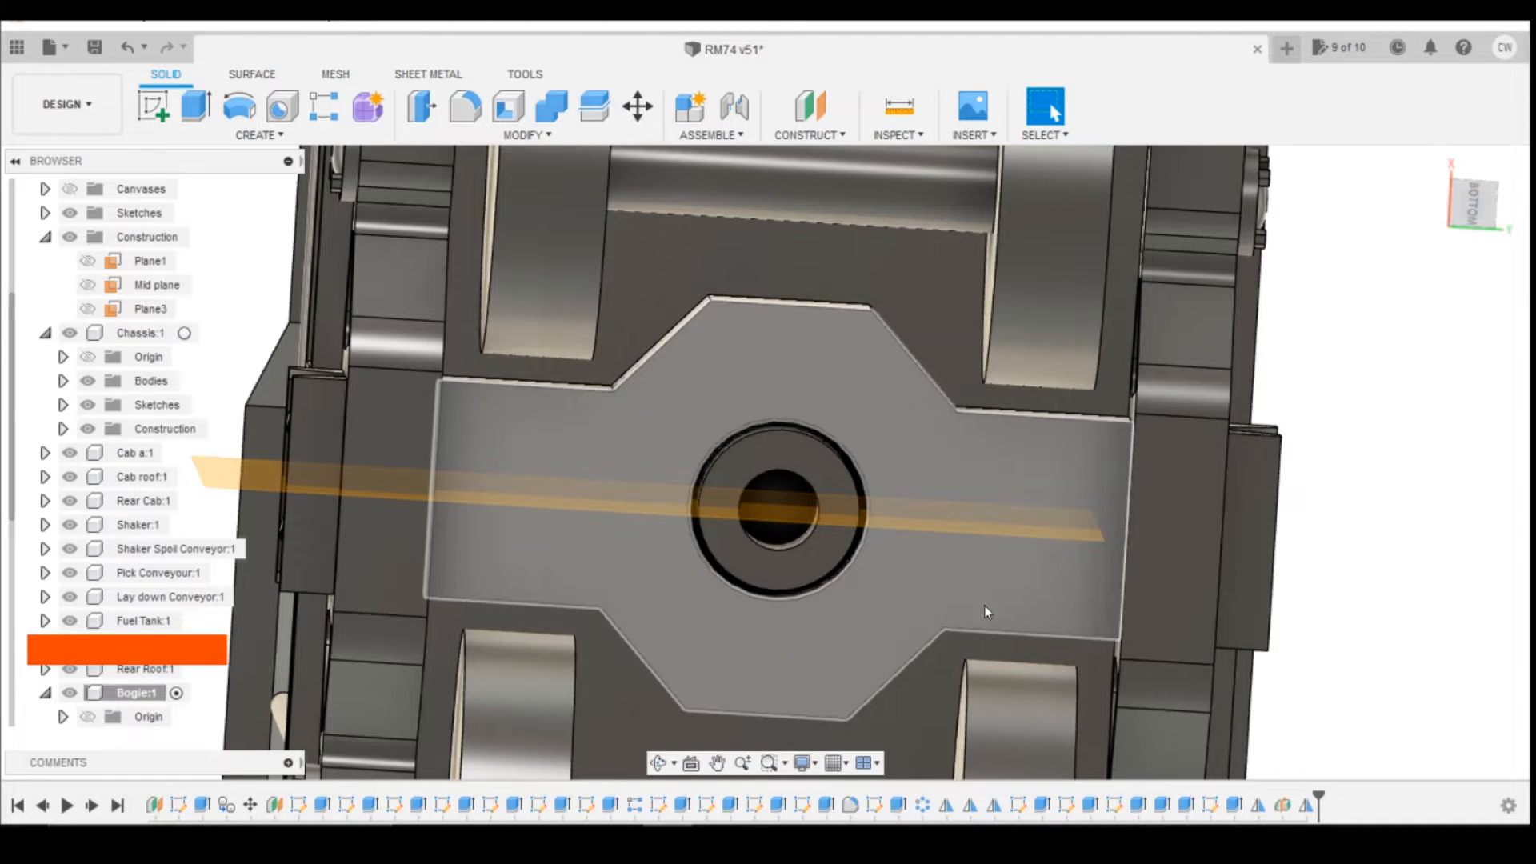
Step: Hide the construction midplane used for mirroring the gussets in the Bogie component and expand its sketches
left_click_drag(1472, 208, 1488, 245)
scroll(70, 712, "down", 5)
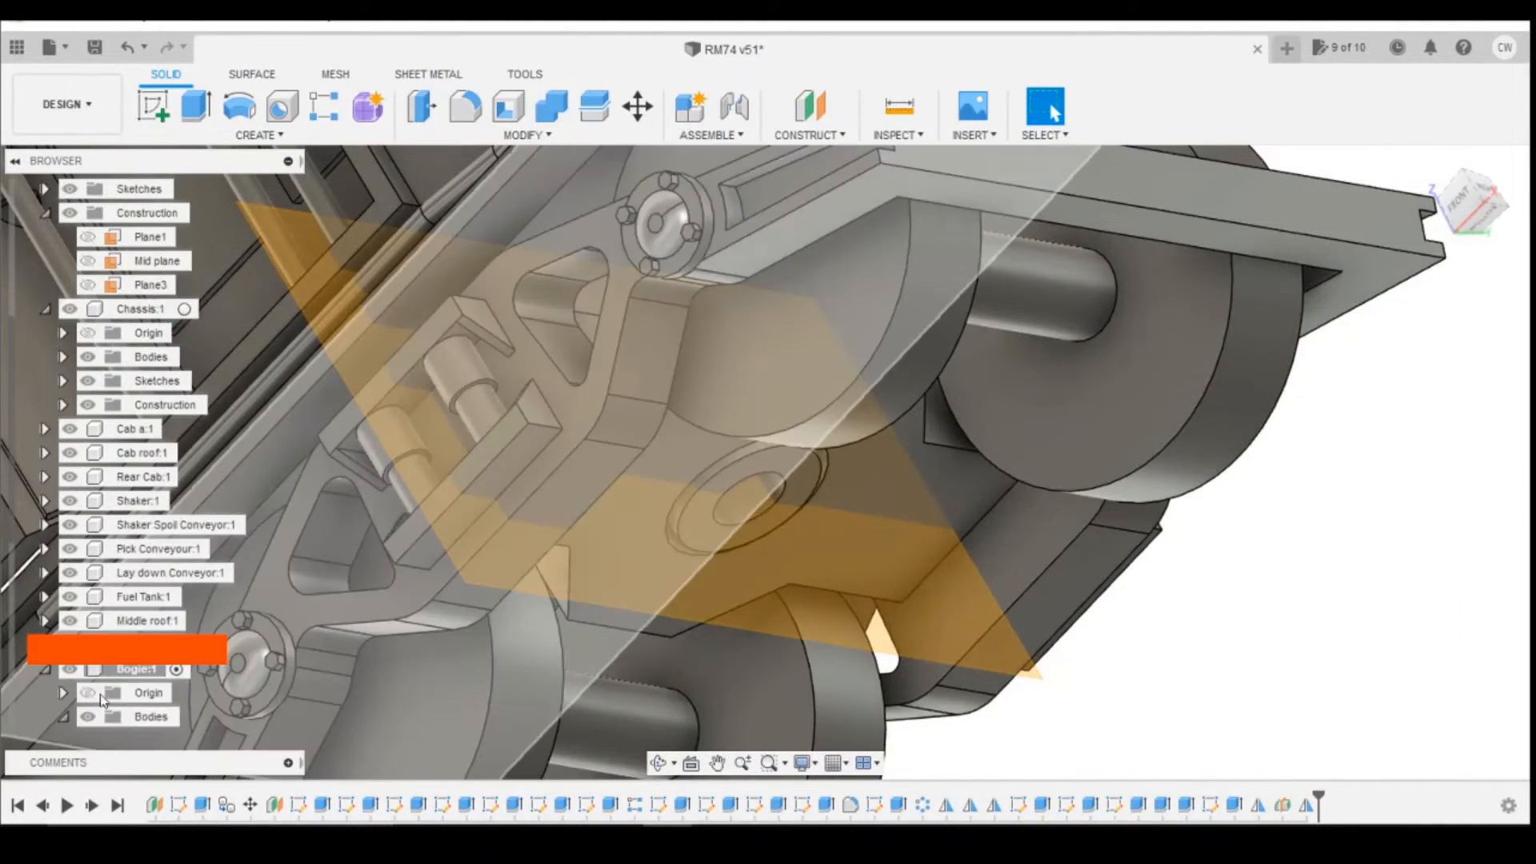
left_click(105, 720)
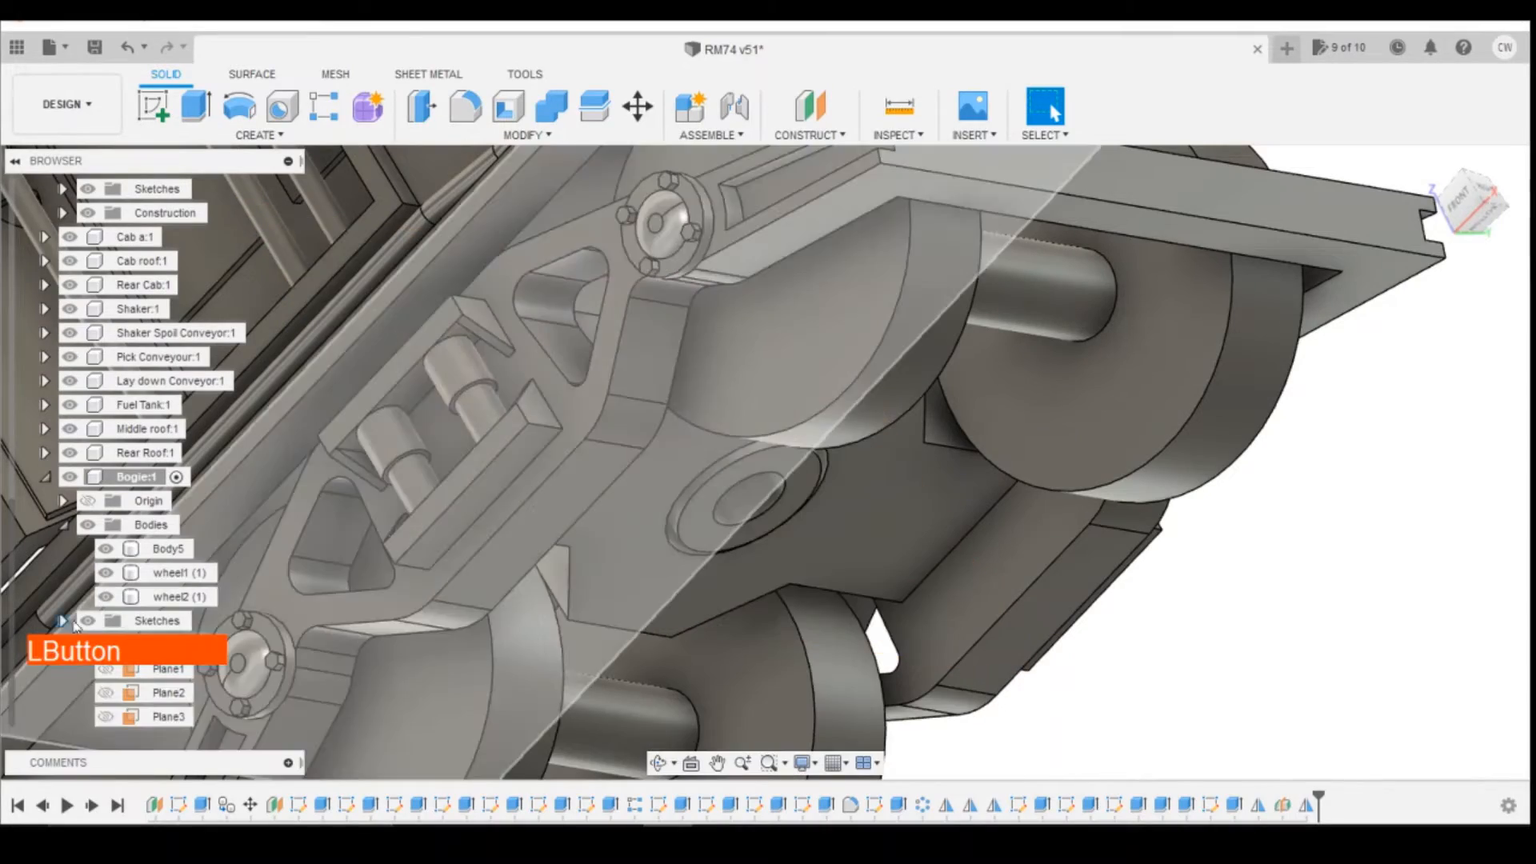
left_click(64, 621)
Step: Examine the bogie and its widened cross member from several angles beneath the chassis
left_click(1473, 212)
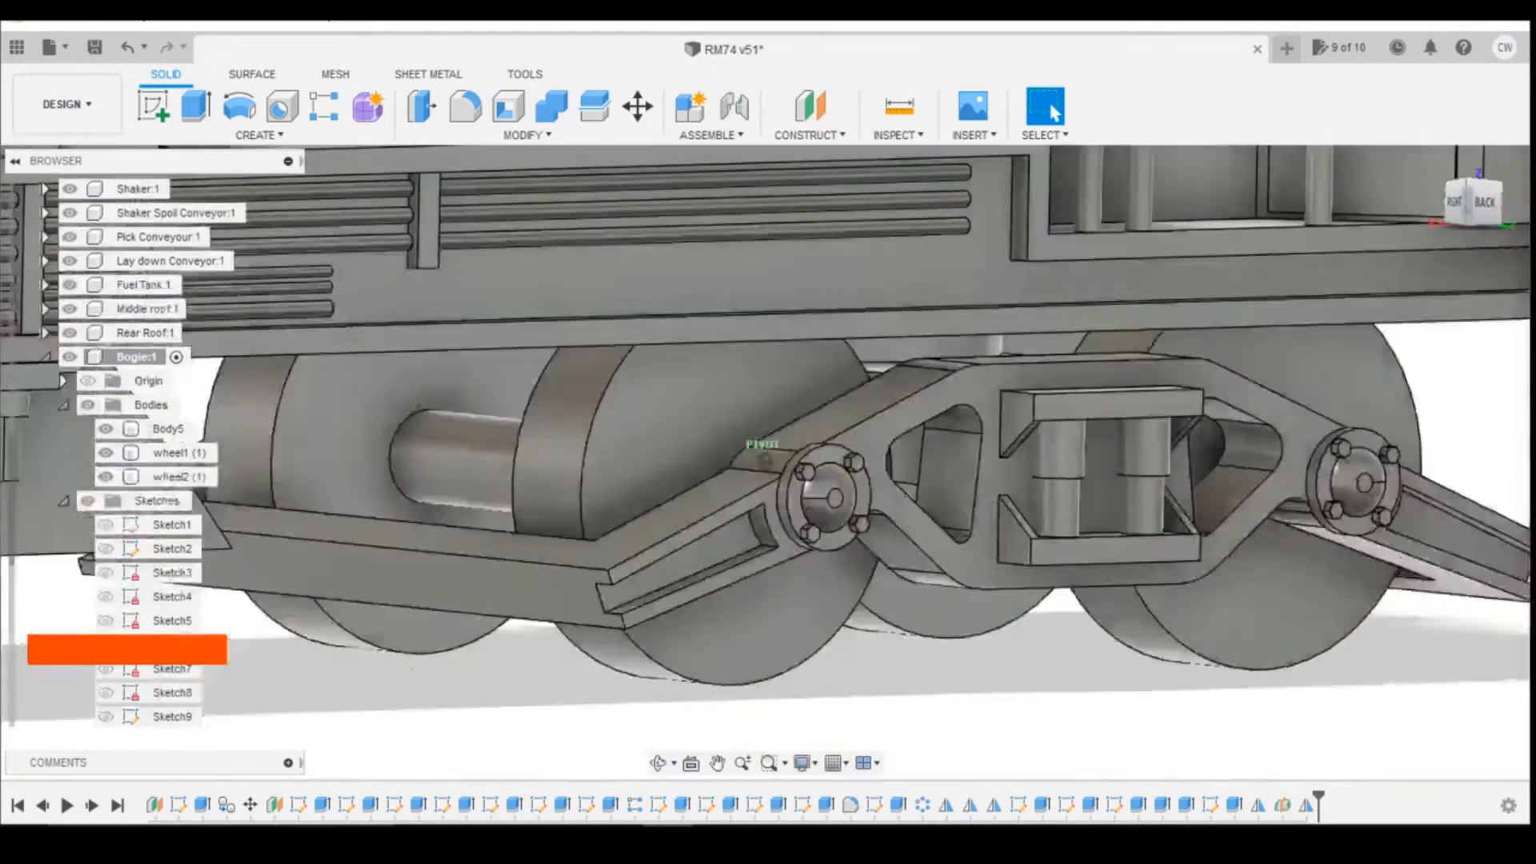
mouse_move(1472, 209)
left_mouse_down()
mouse_move(1455, 216)
mouse_move(1437, 164)
mouse_move(1440, 74)
mouse_move(1428, 164)
mouse_move(1394, 144)
mouse_move(1442, 136)
mouse_move(1446, 176)
mouse_move(1430, 197)
mouse_move(1458, 189)
mouse_move(1394, 178)
left_mouse_up()
scroll(1114, 439, "down", 5)
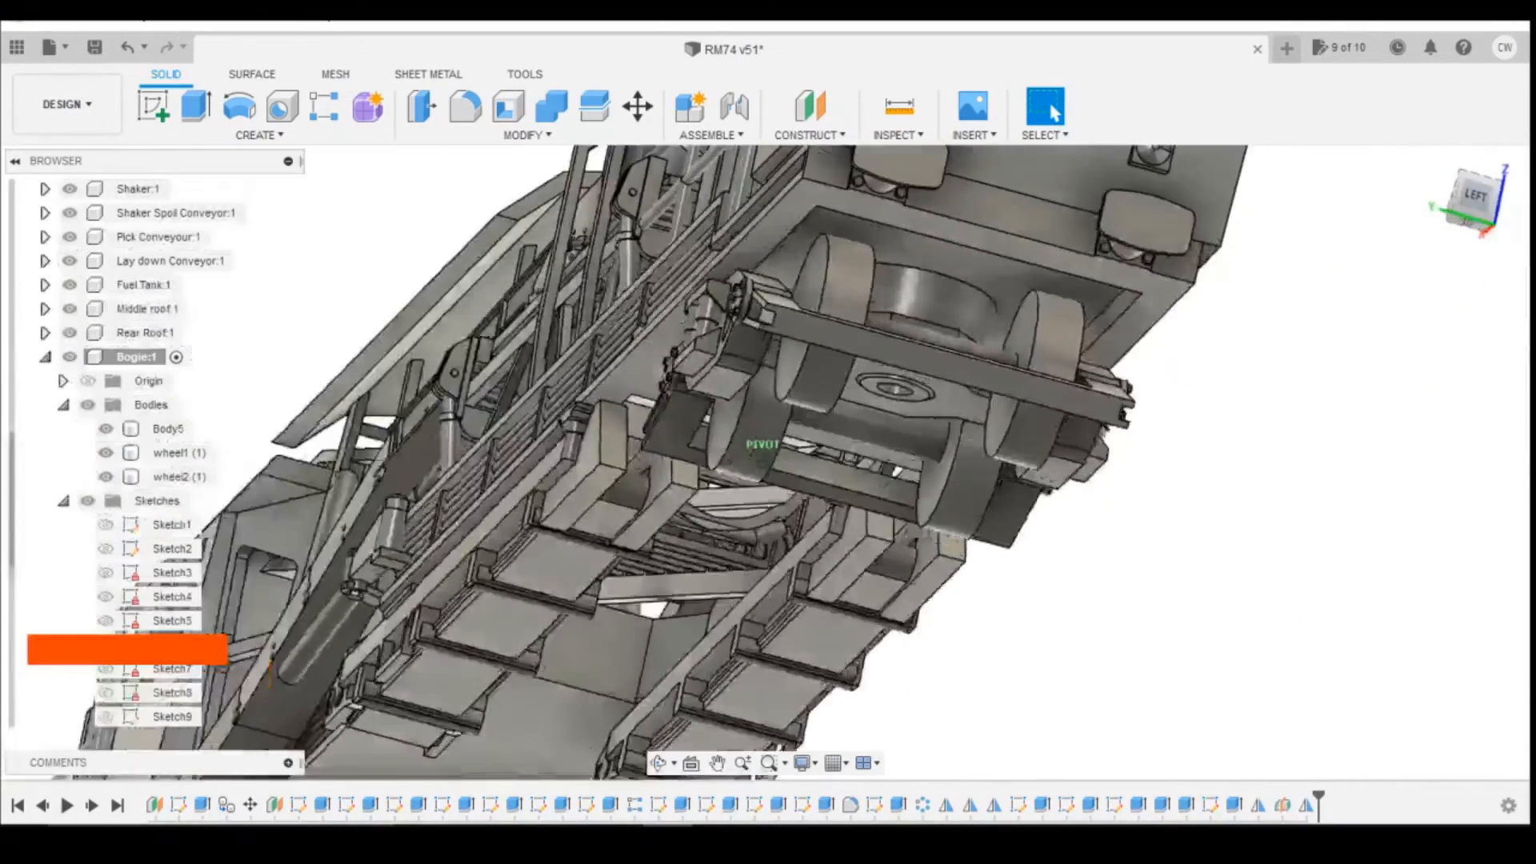
mouse_move(766, 462)
middle_mouse_down("shift")
mouse_move(657, 448)
mouse_move(680, 400)
mouse_move(725, 368)
middle_mouse_up("shift")
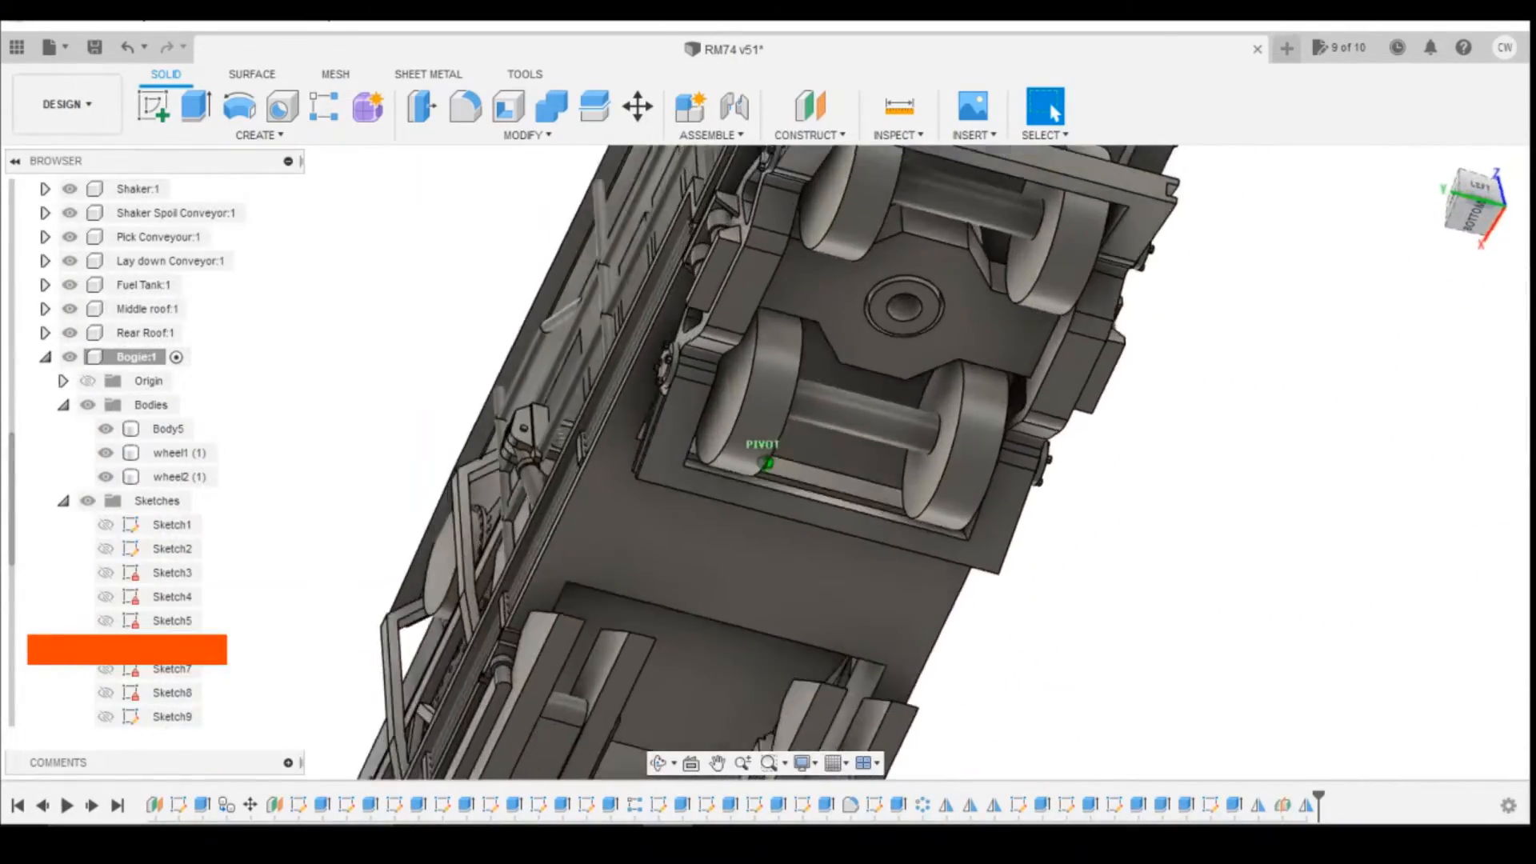
middle_click_drag(1058, 445, 1074, 438, "shift")
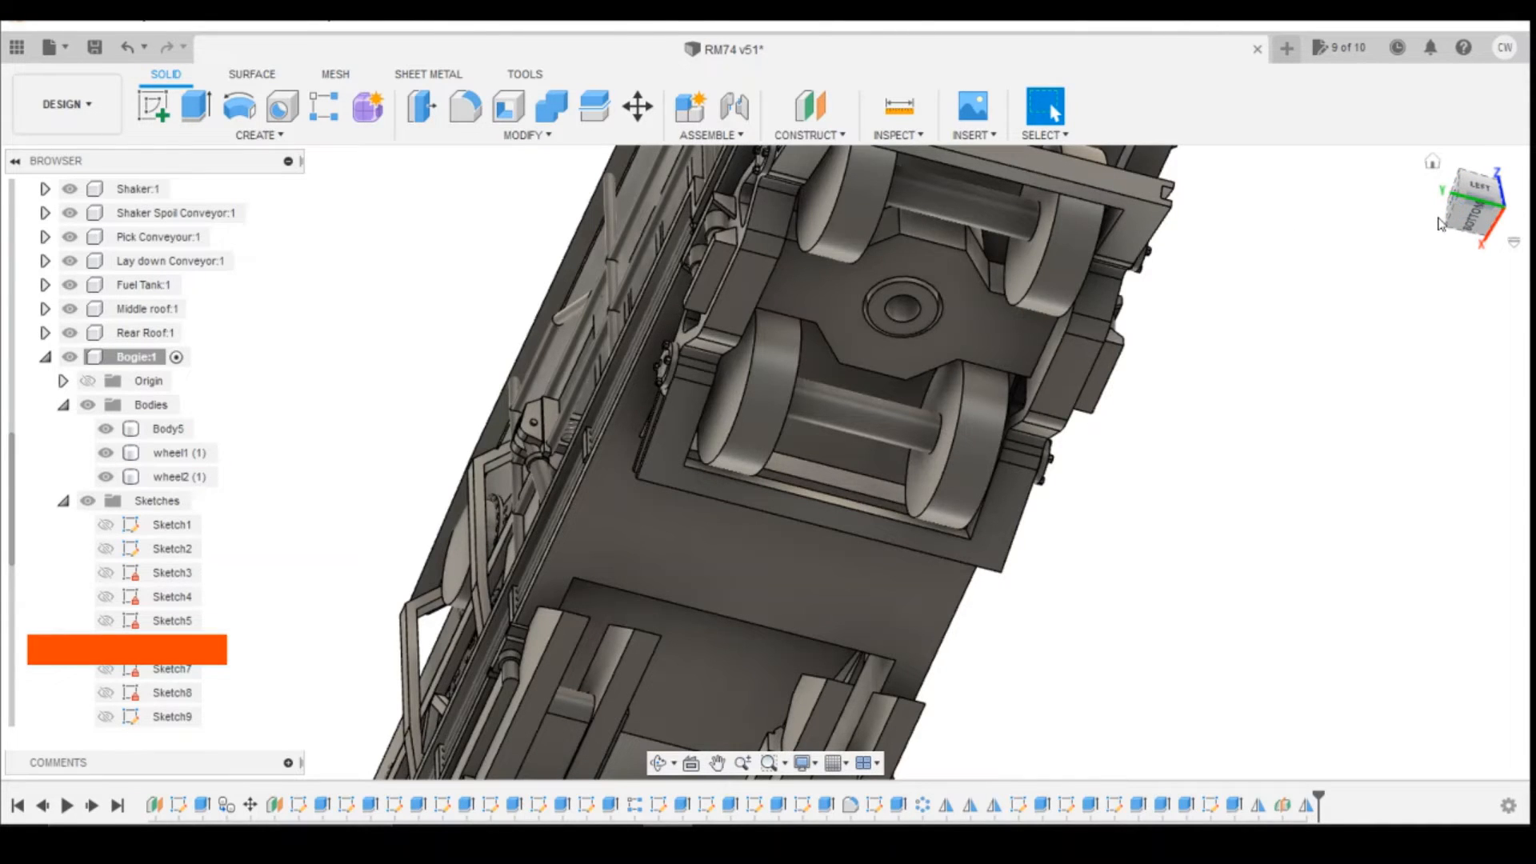
key("shift+z")
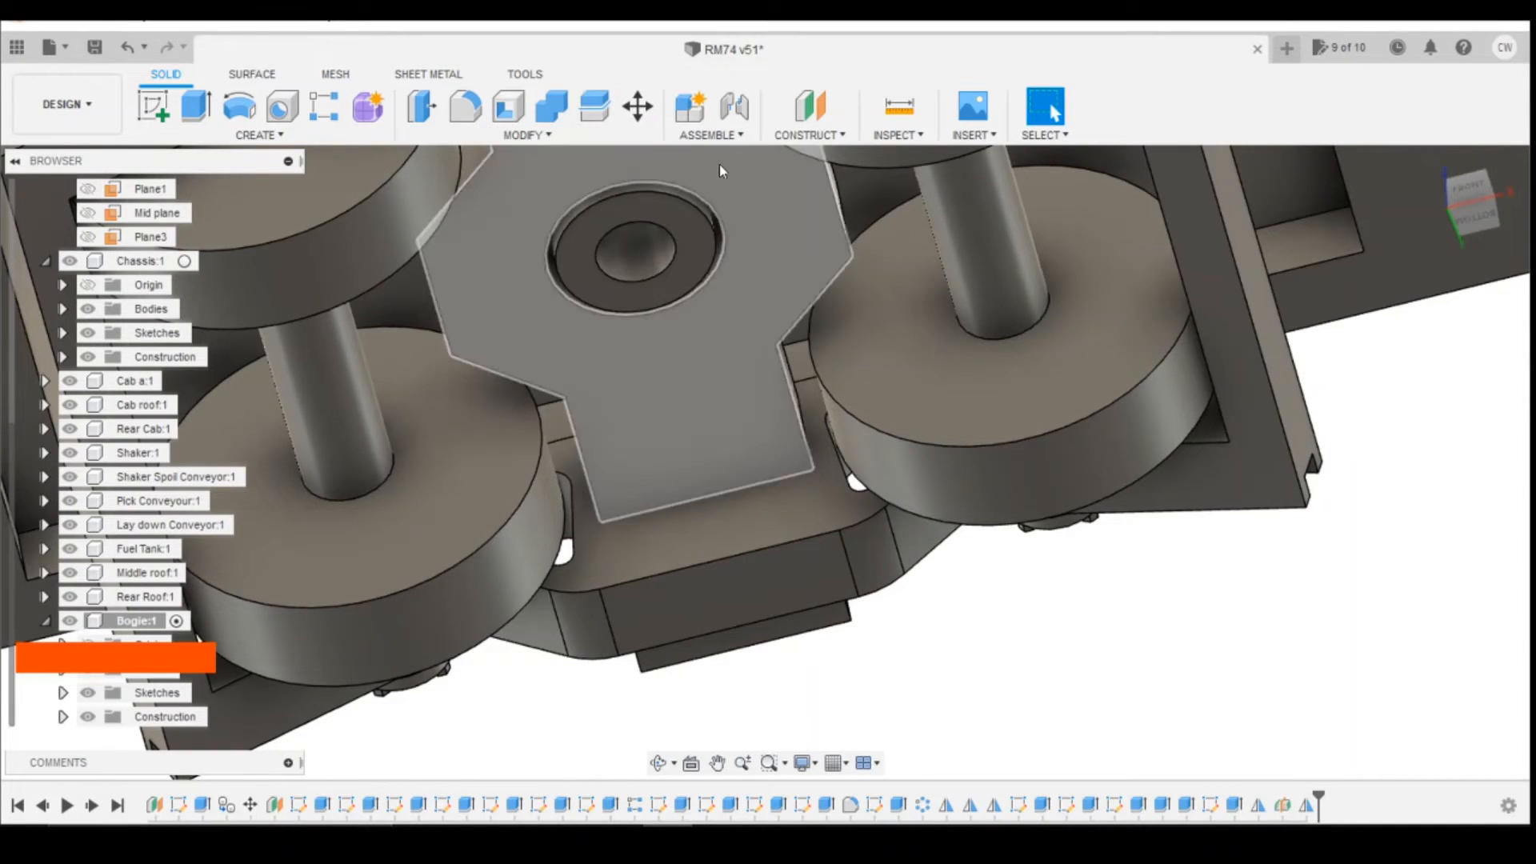
Step: Start a sketch on the pivot pin's end face and draw a circle slightly smaller than the bore, concentric with it
left_click(153, 107)
scroll(1339, 280, "down", 4)
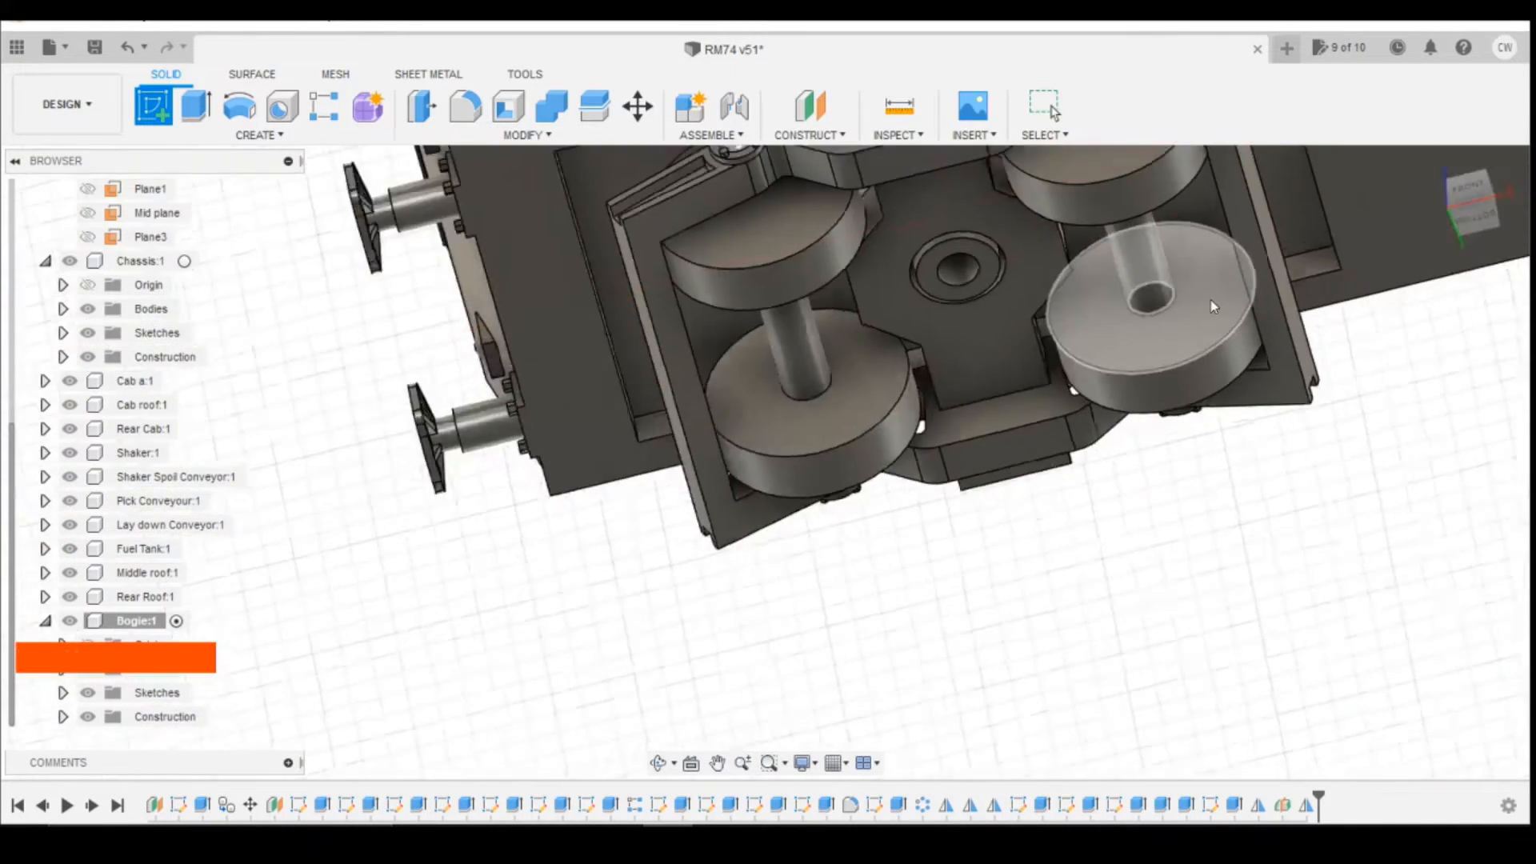
scroll(1149, 284, "up", 2)
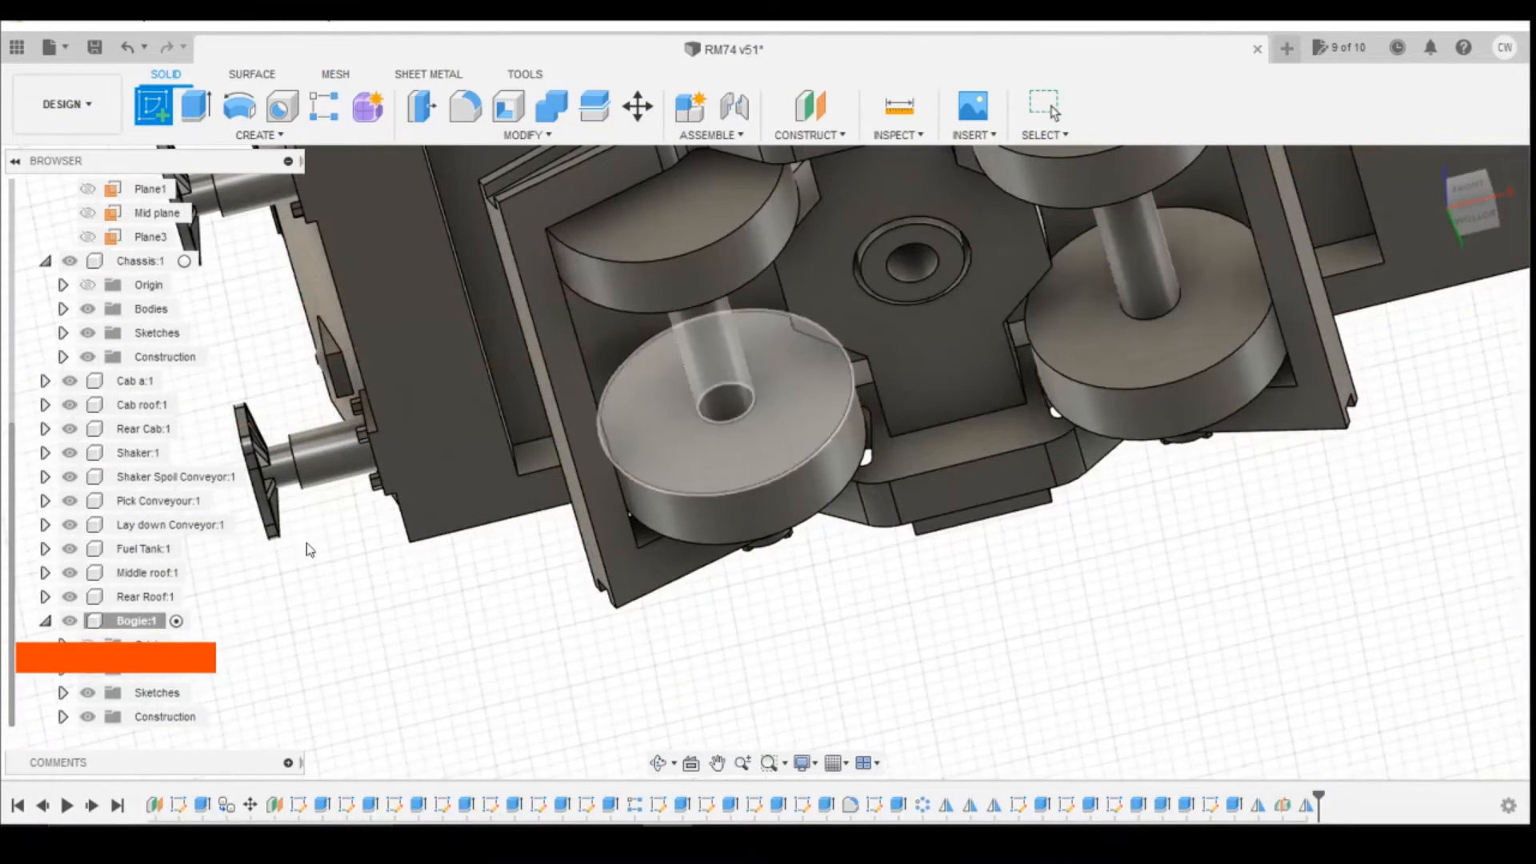
left_click(940, 238)
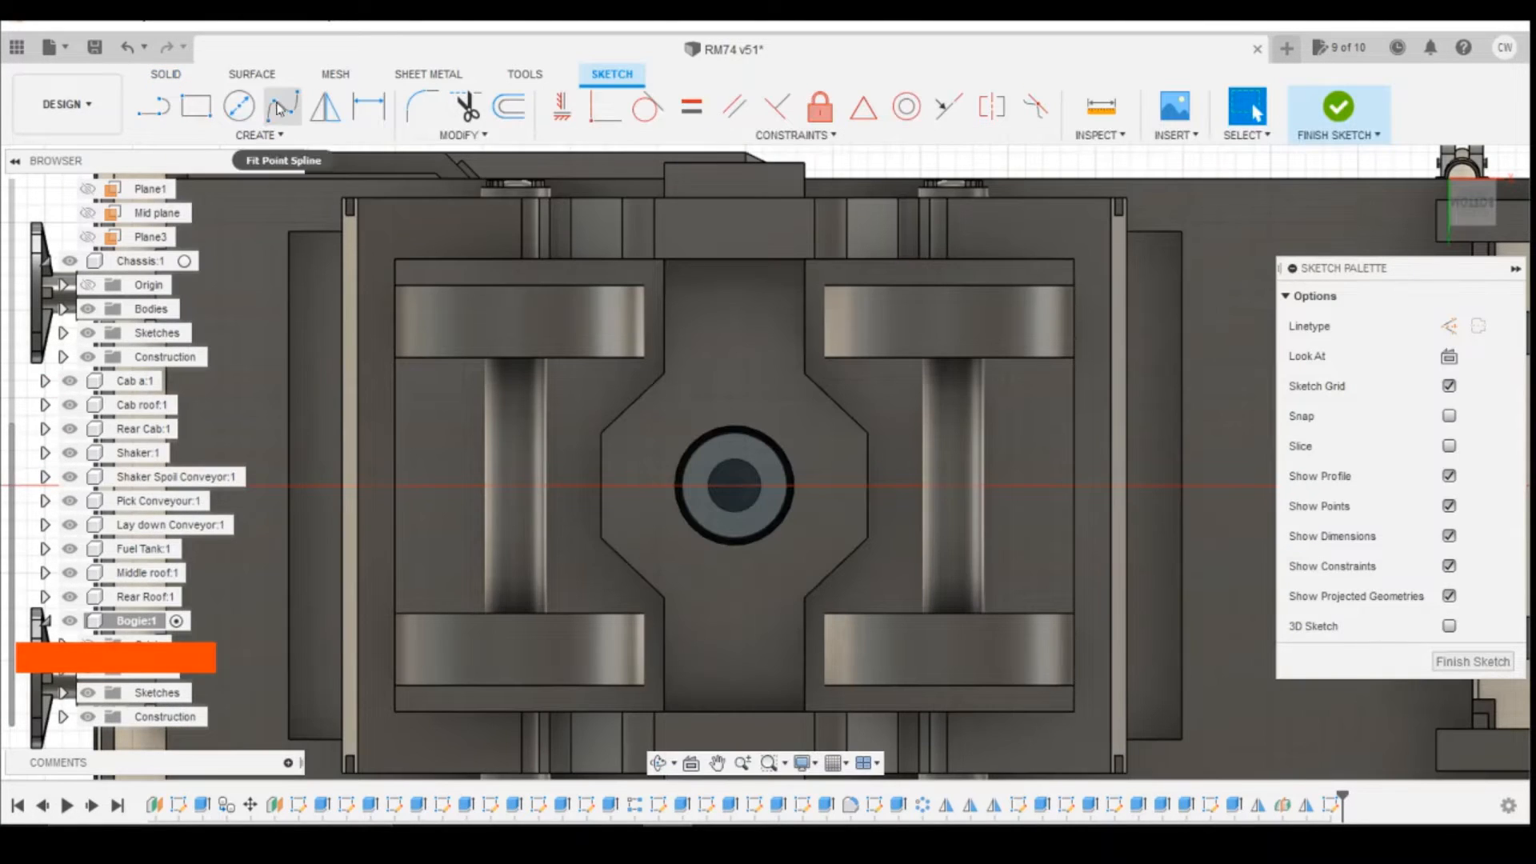
left_click(240, 108)
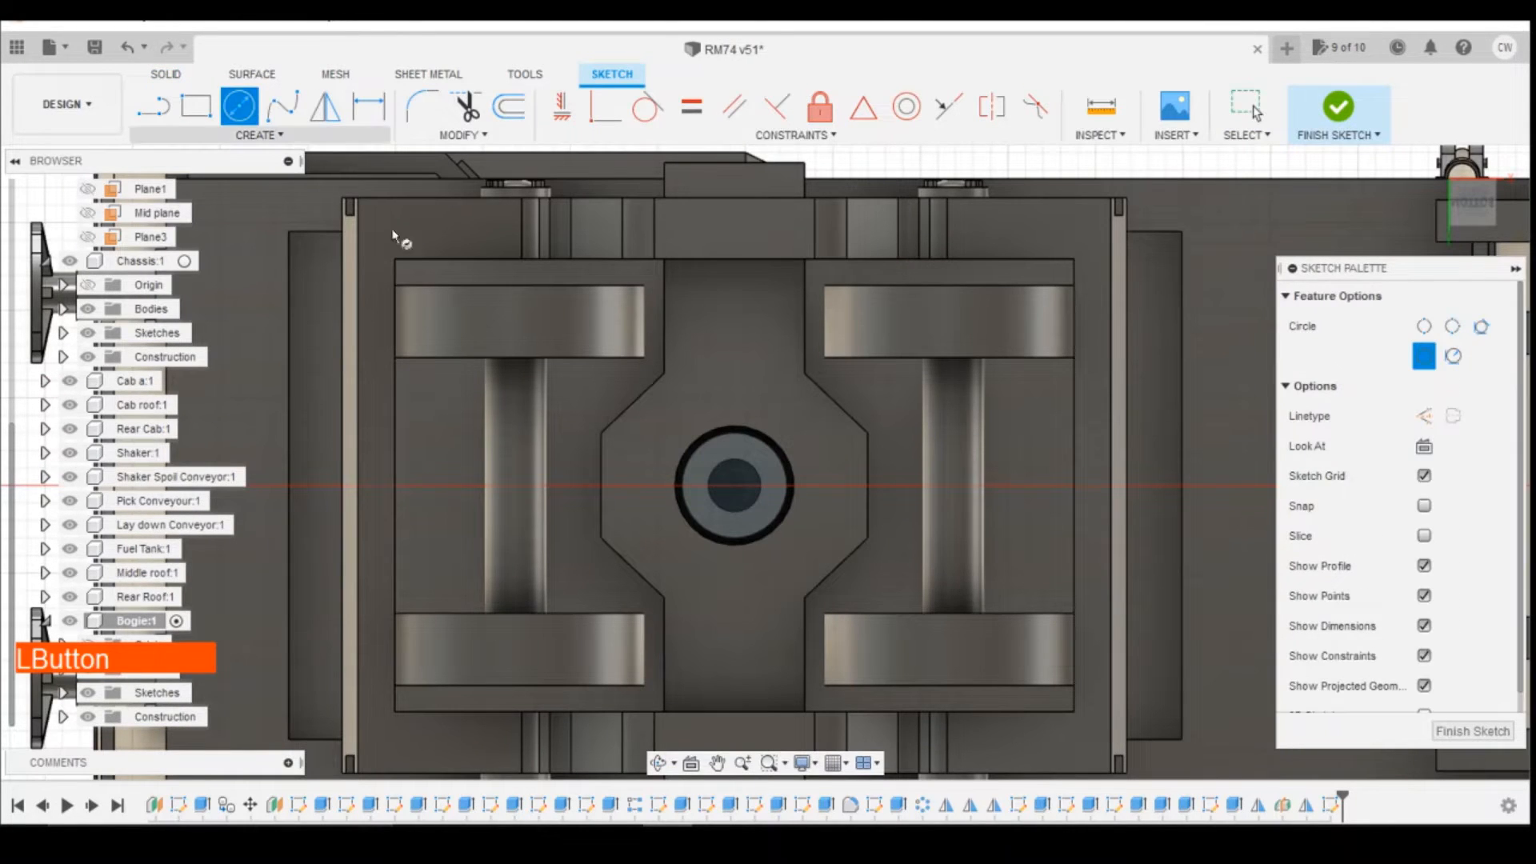
left_click(739, 485)
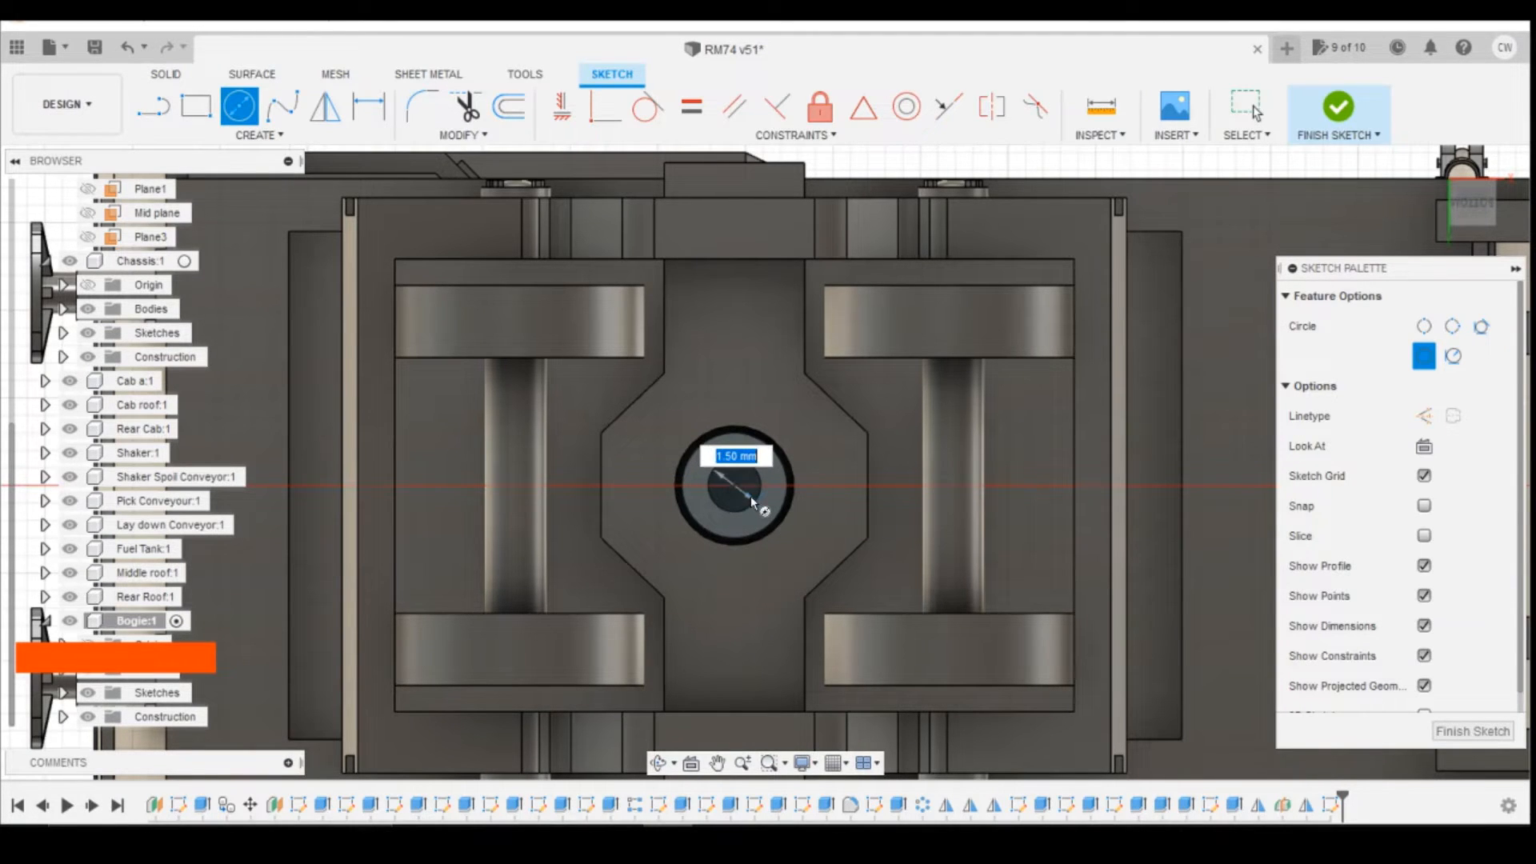
scroll(751, 497, "up", 4)
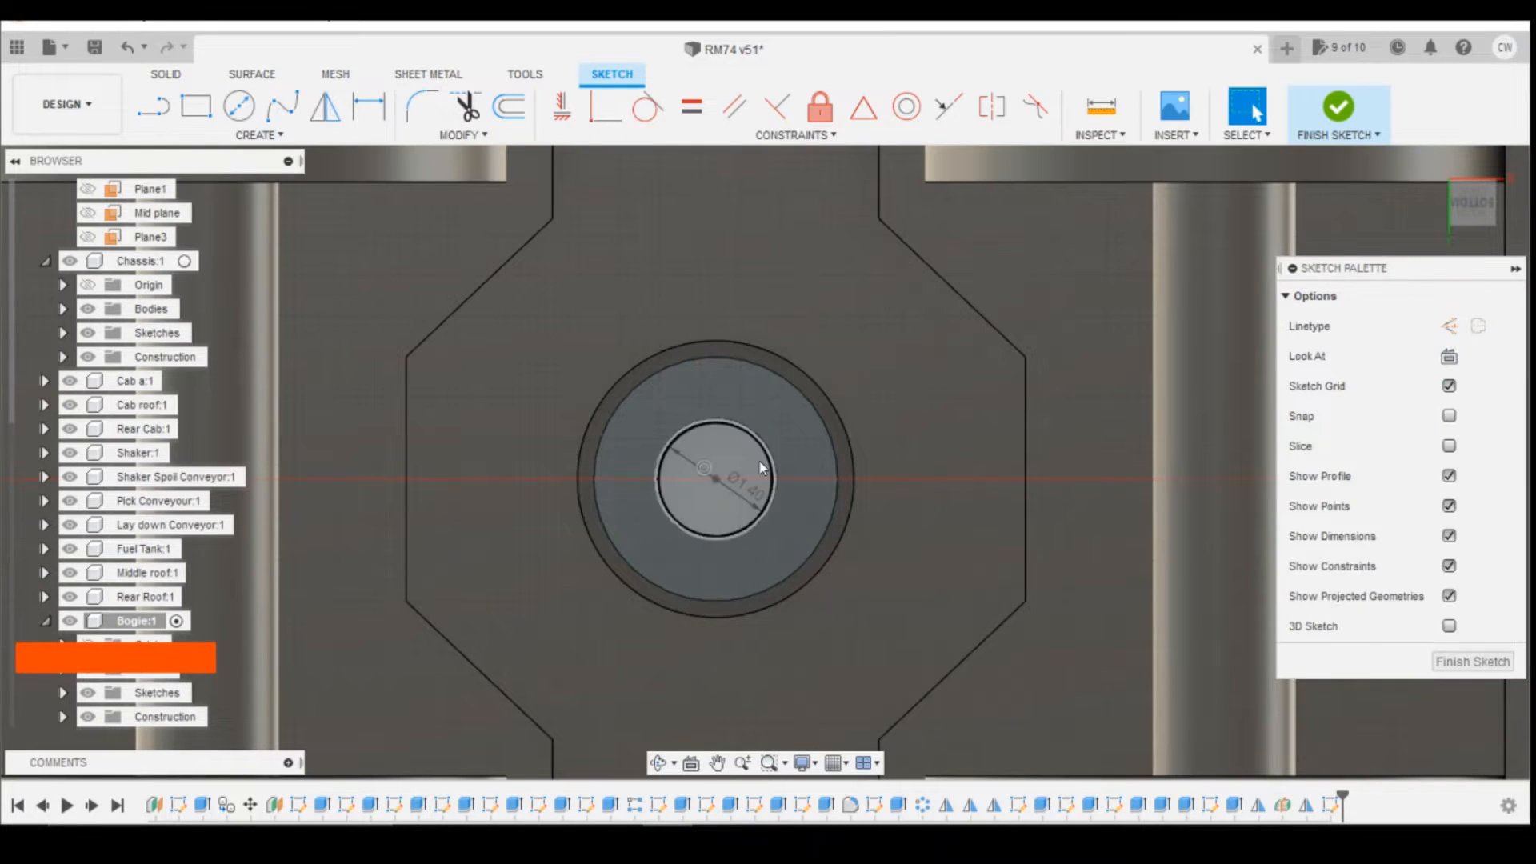
Step: Extrude the small circle -1.50 mm into the pivot pin's bore as a new body
right_click(756, 464)
left_click(750, 564)
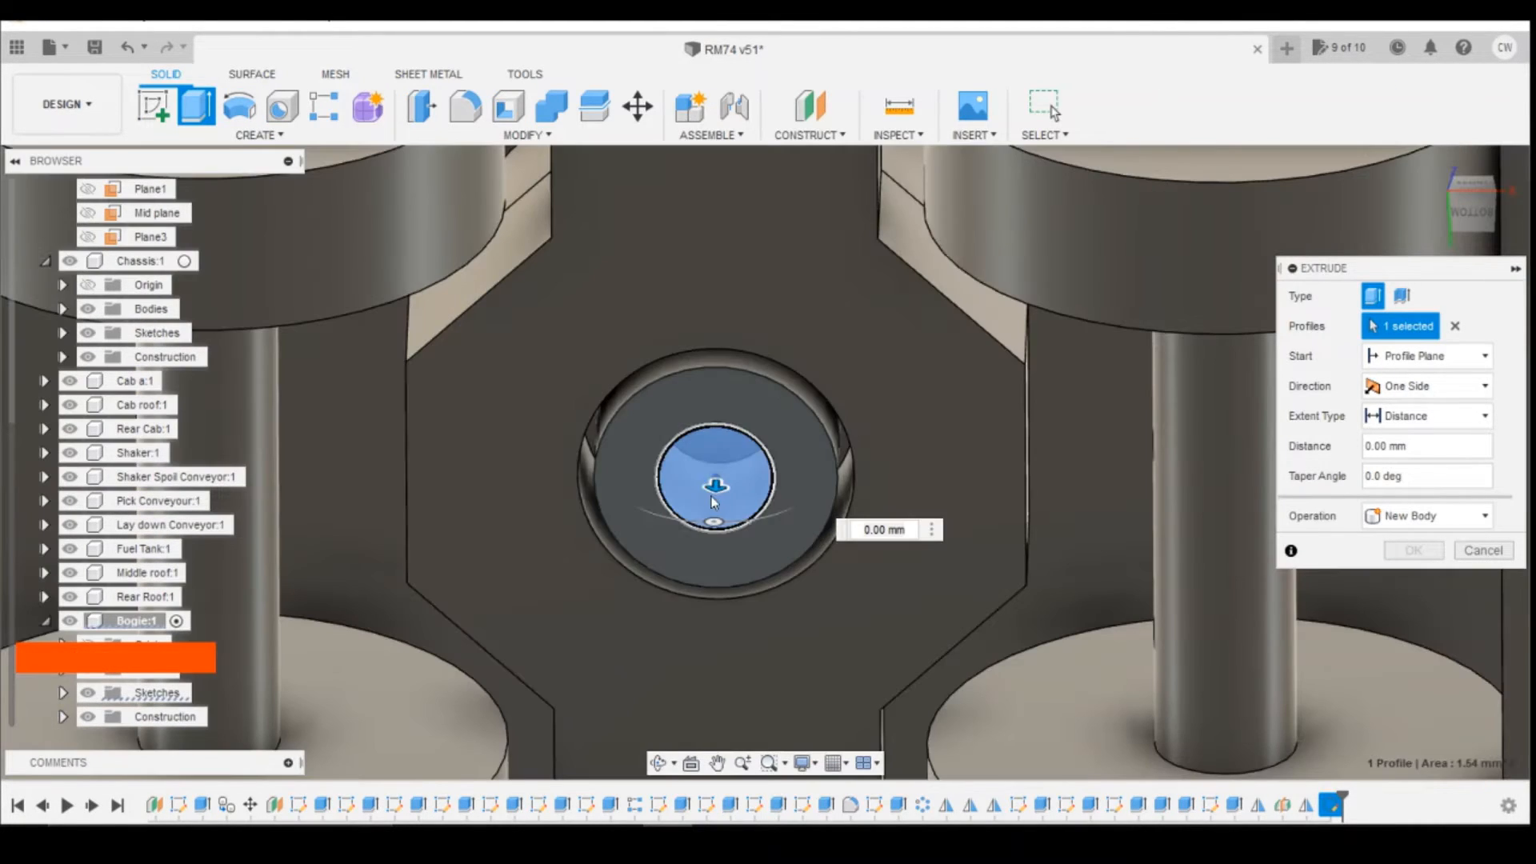
left_click_drag(716, 485, 714, 462)
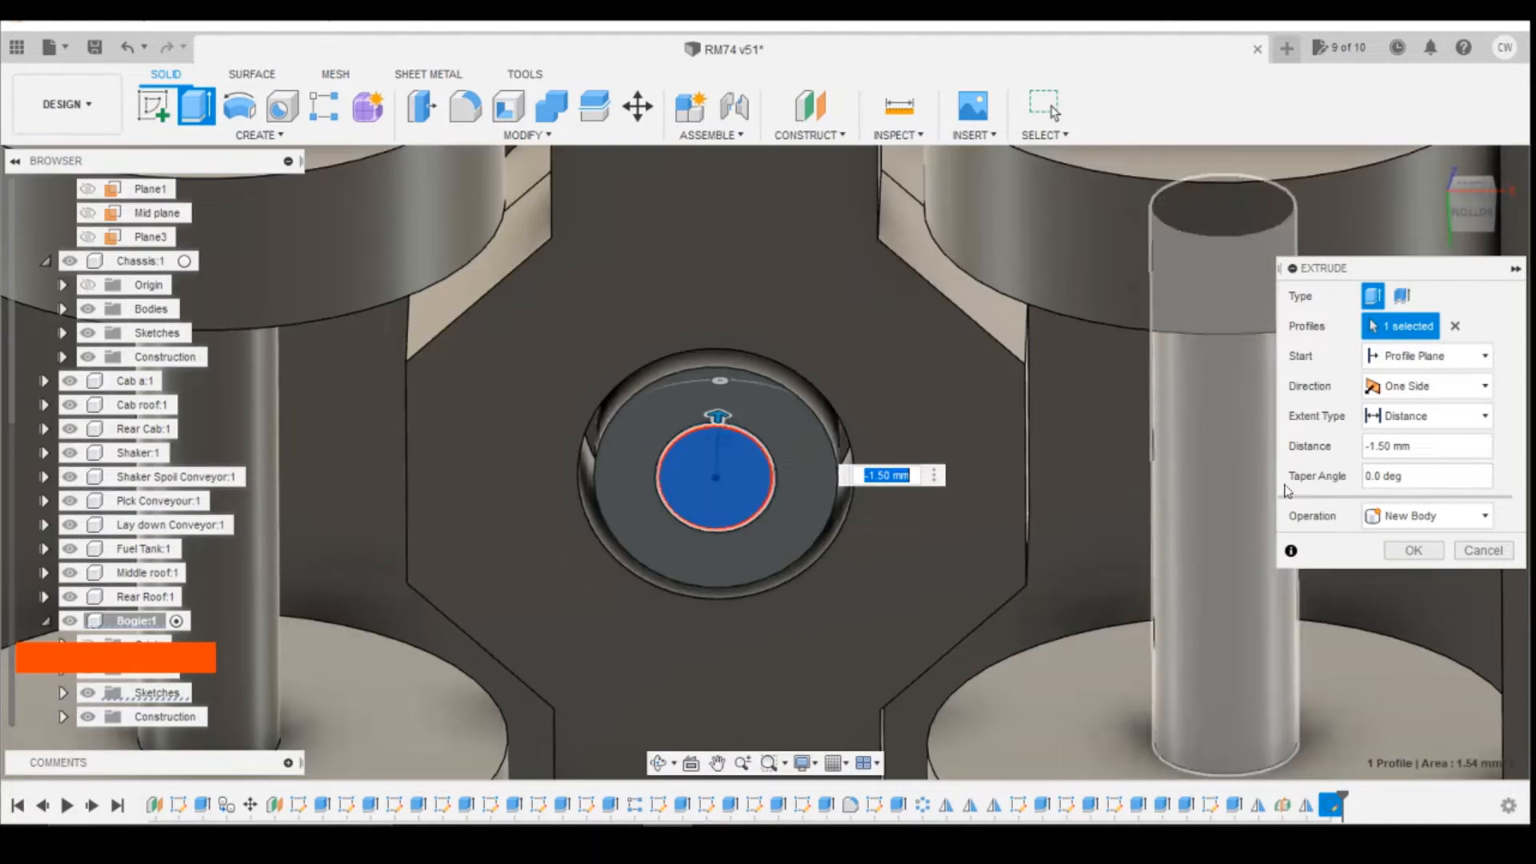
left_click(1413, 550)
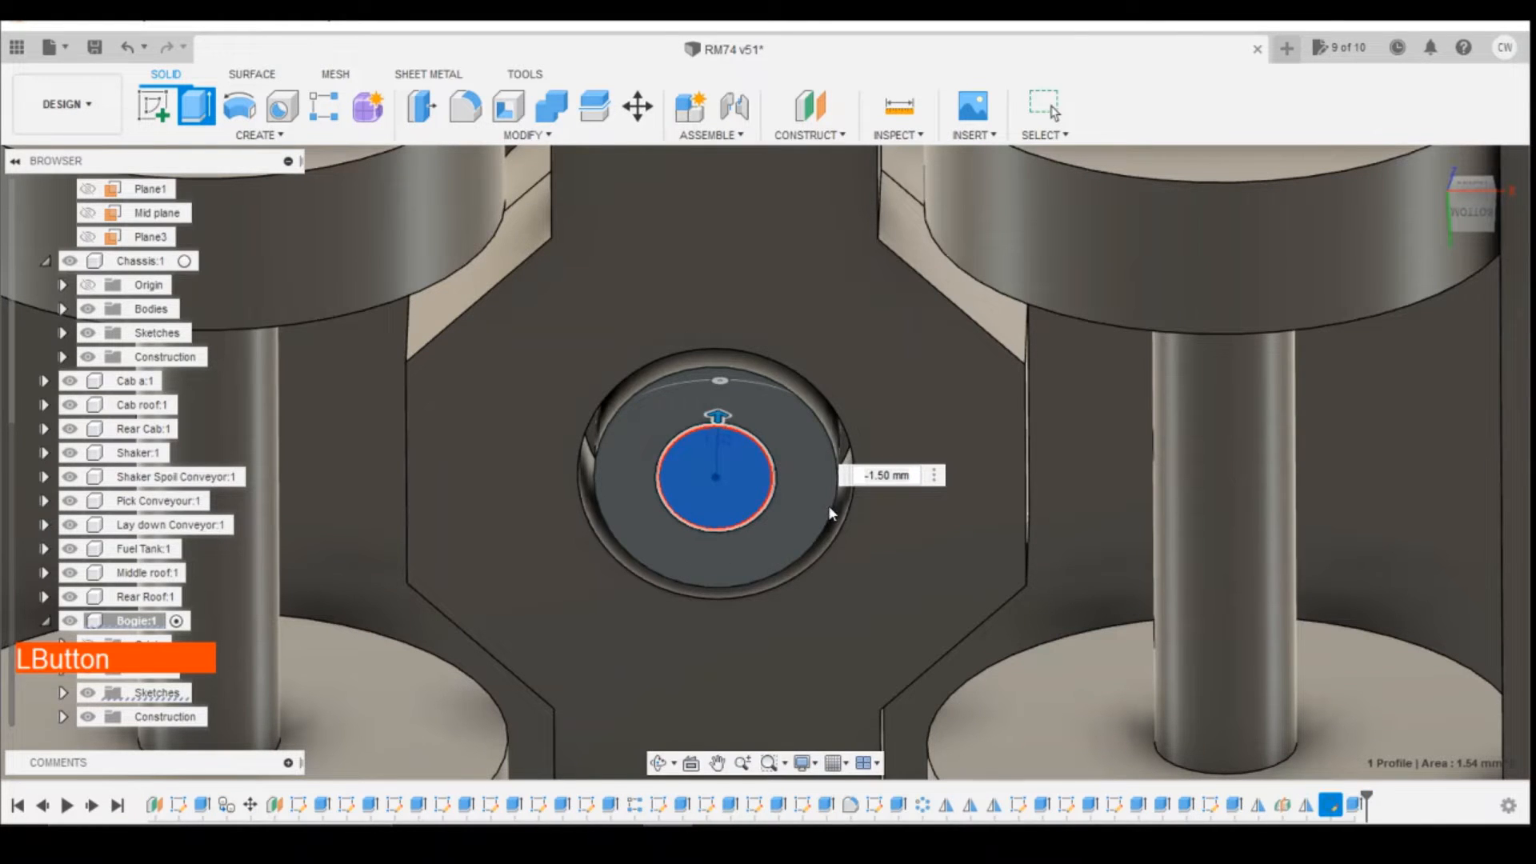
Step: Sketch a 5 mm diameter circle on the end face of the small cylinder, concentric with it
left_click(152, 107)
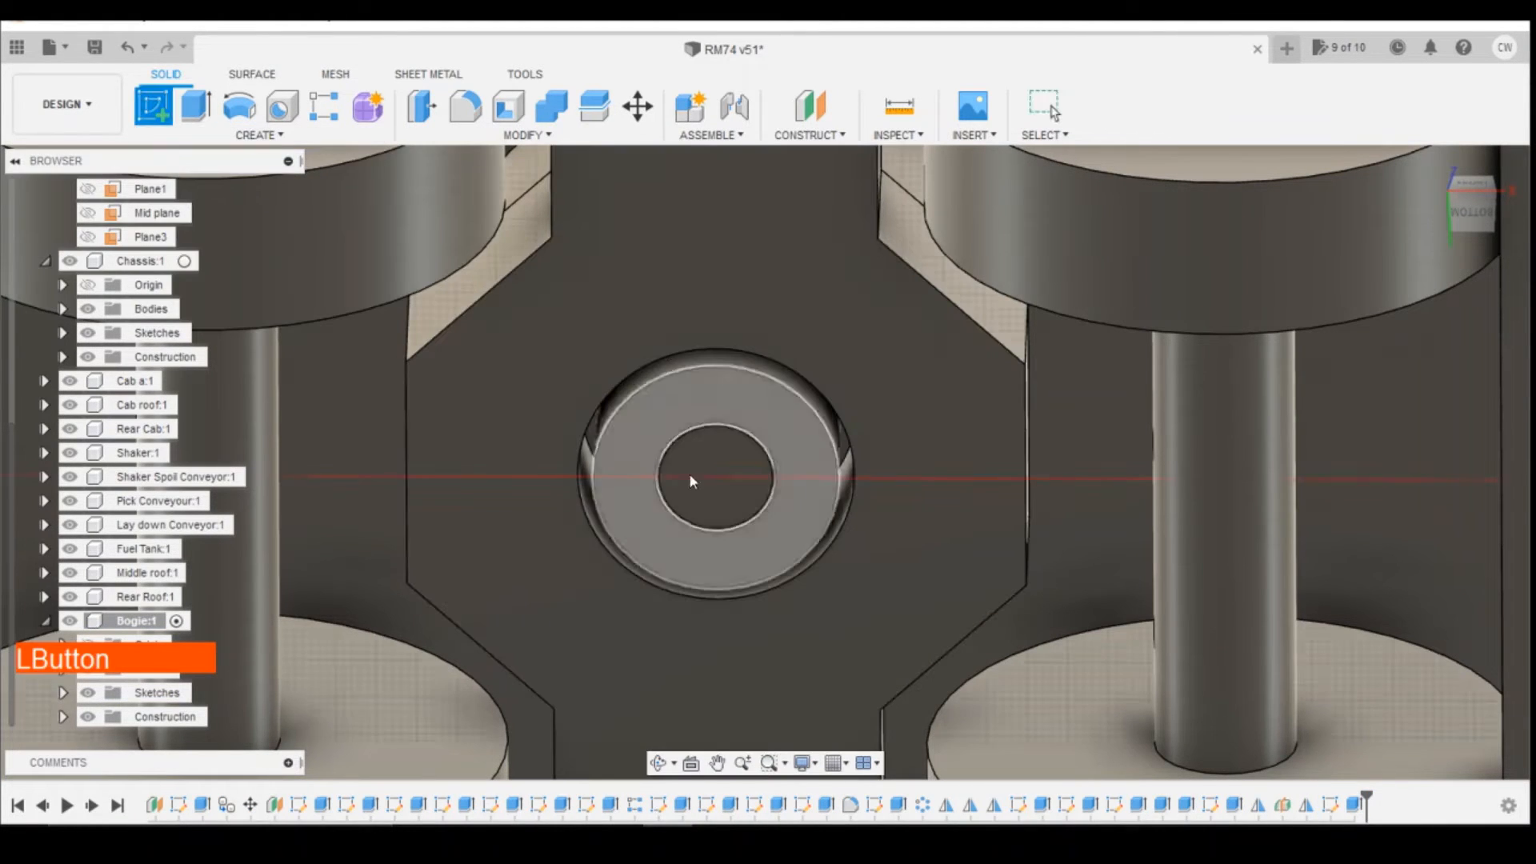
left_click(708, 432)
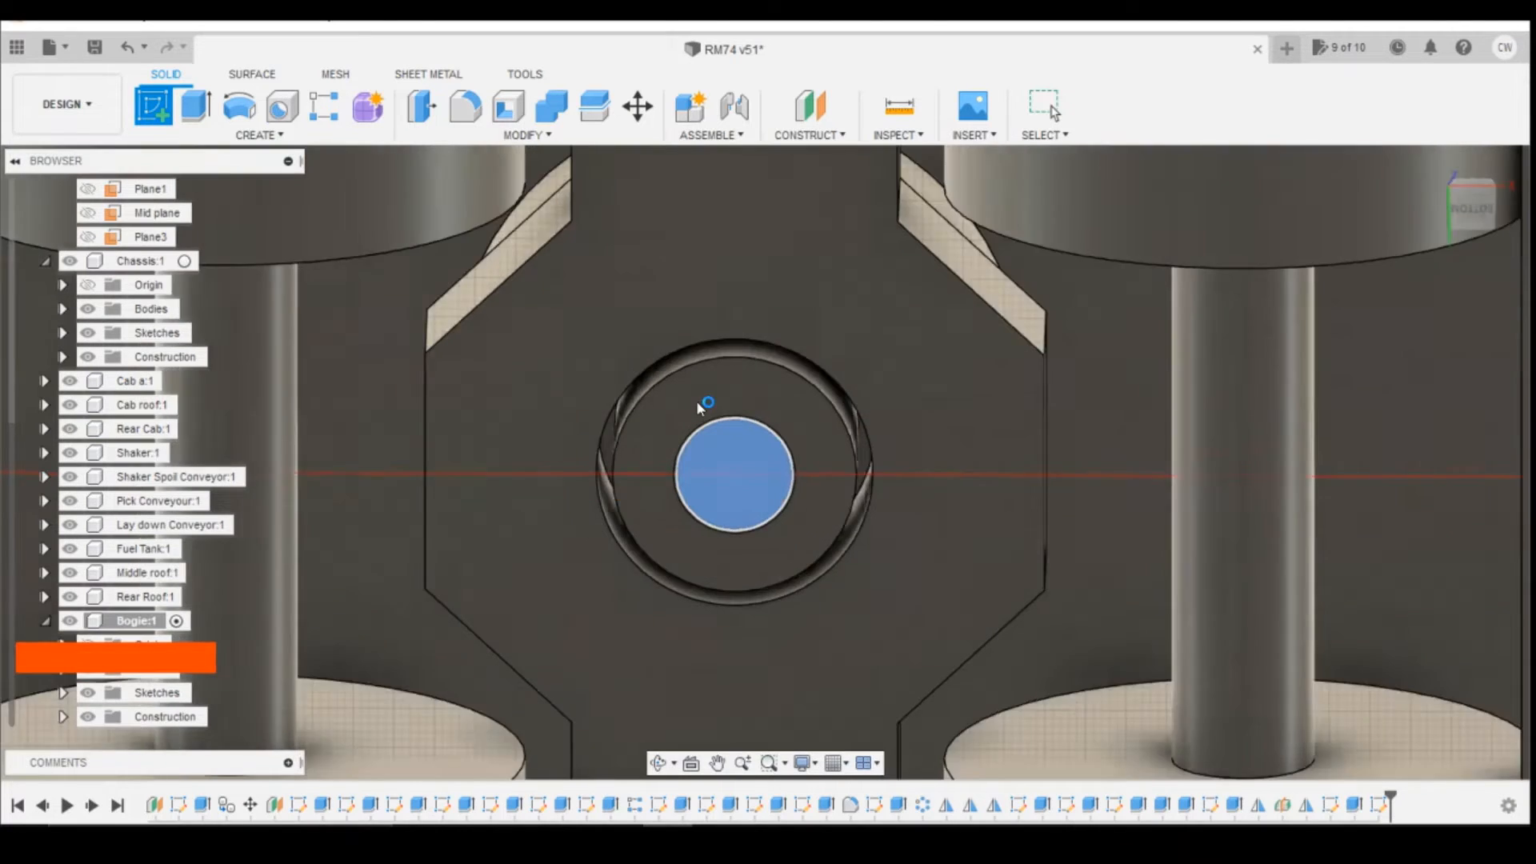
key("c")
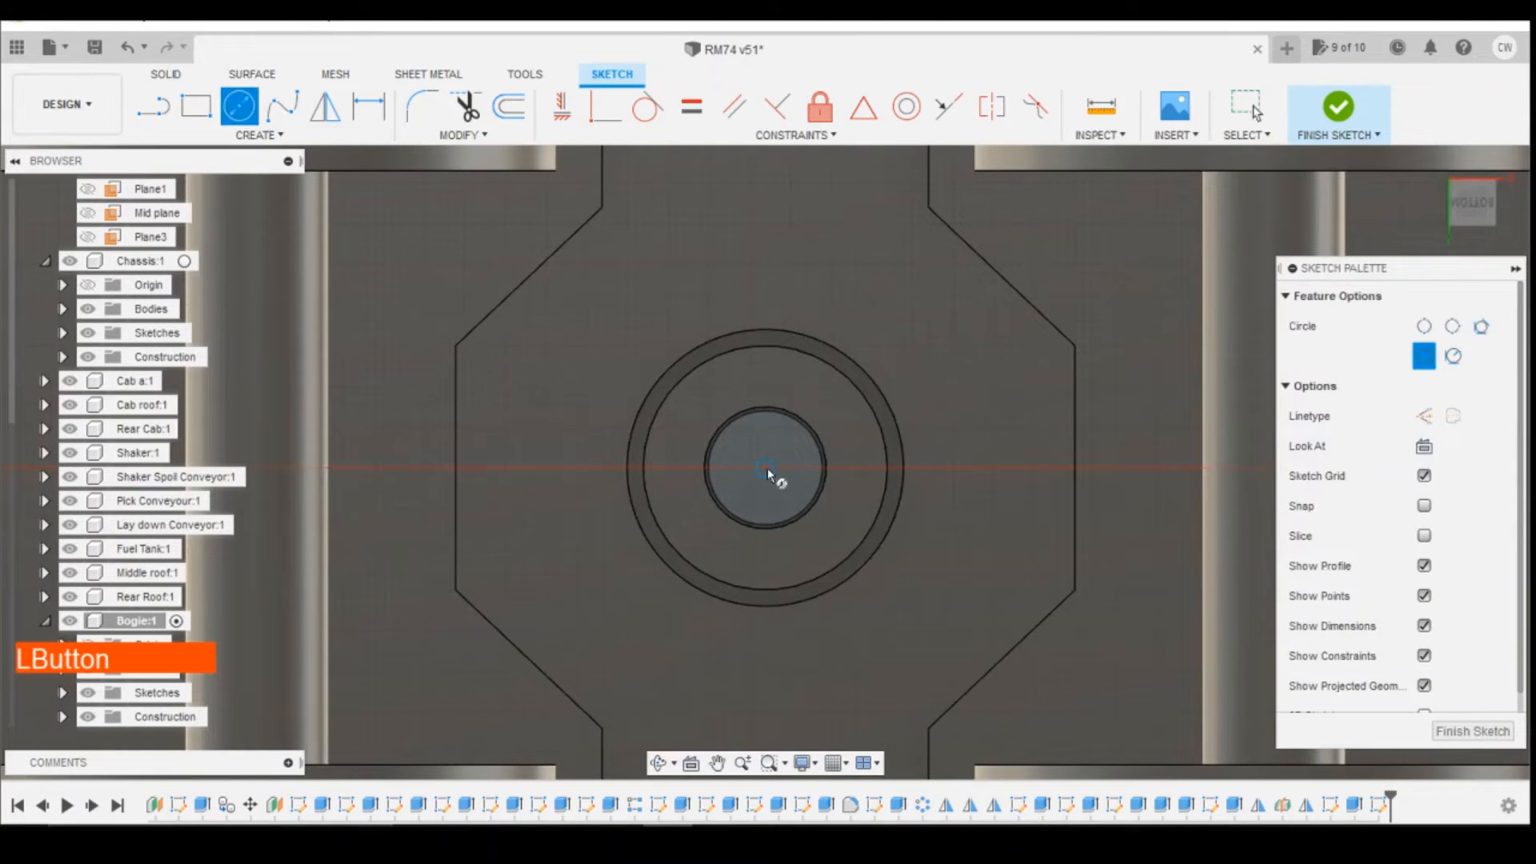
left_click(766, 468)
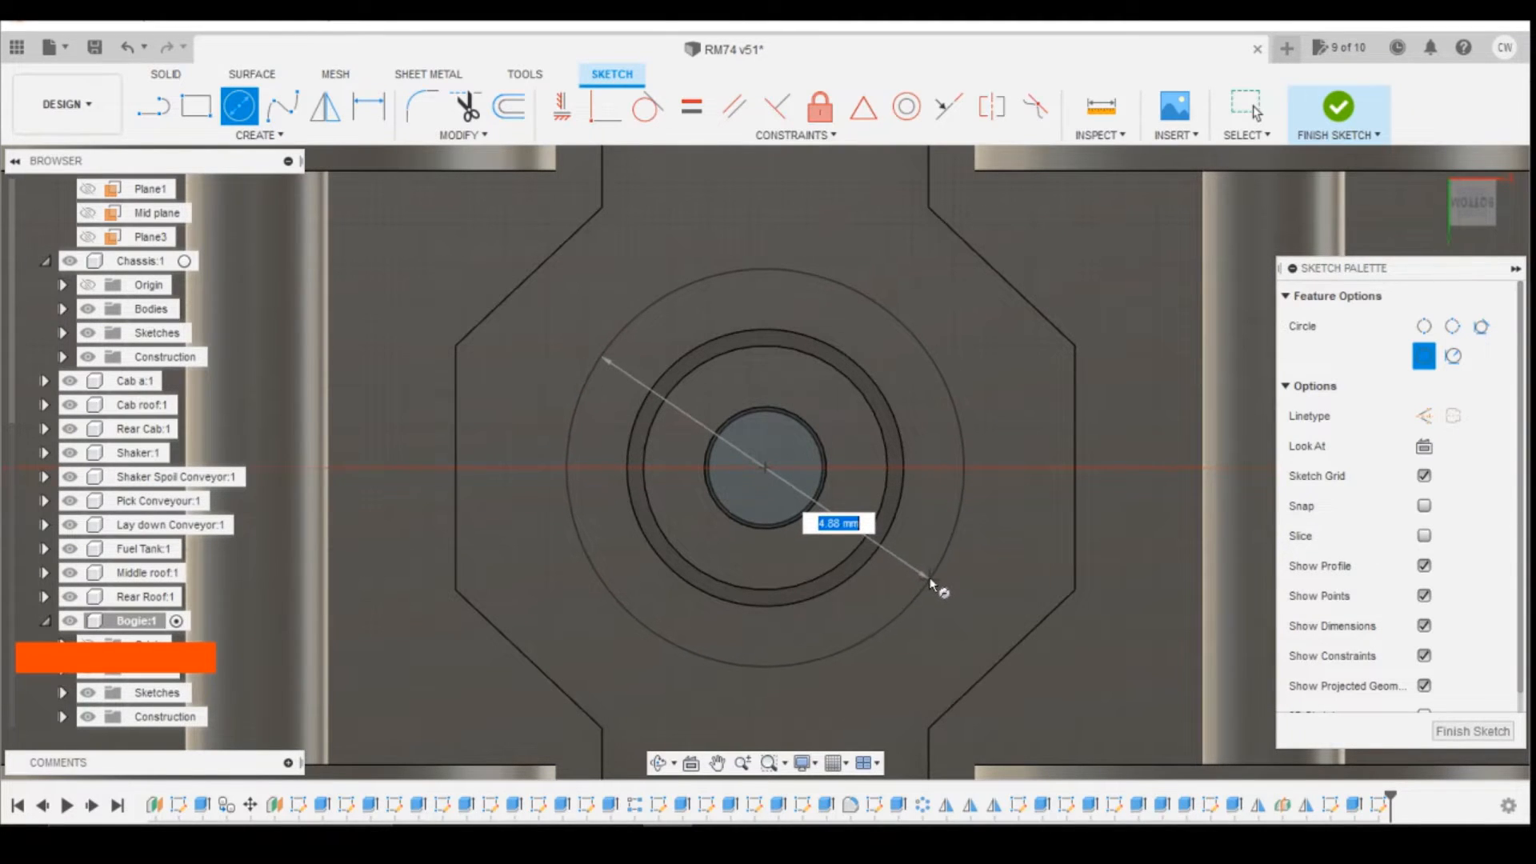
type("5")
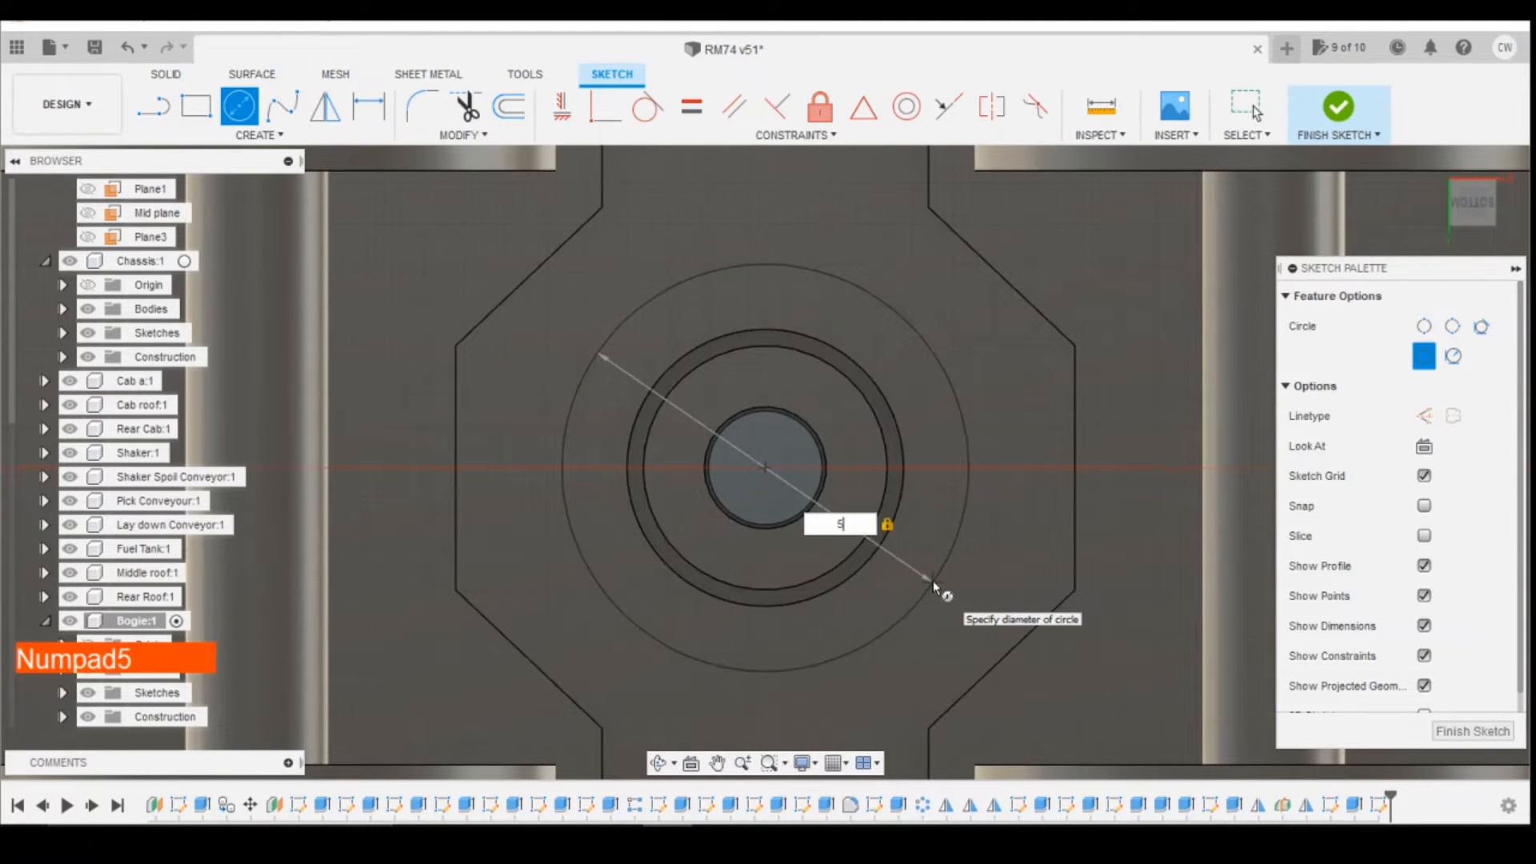
key("Return")
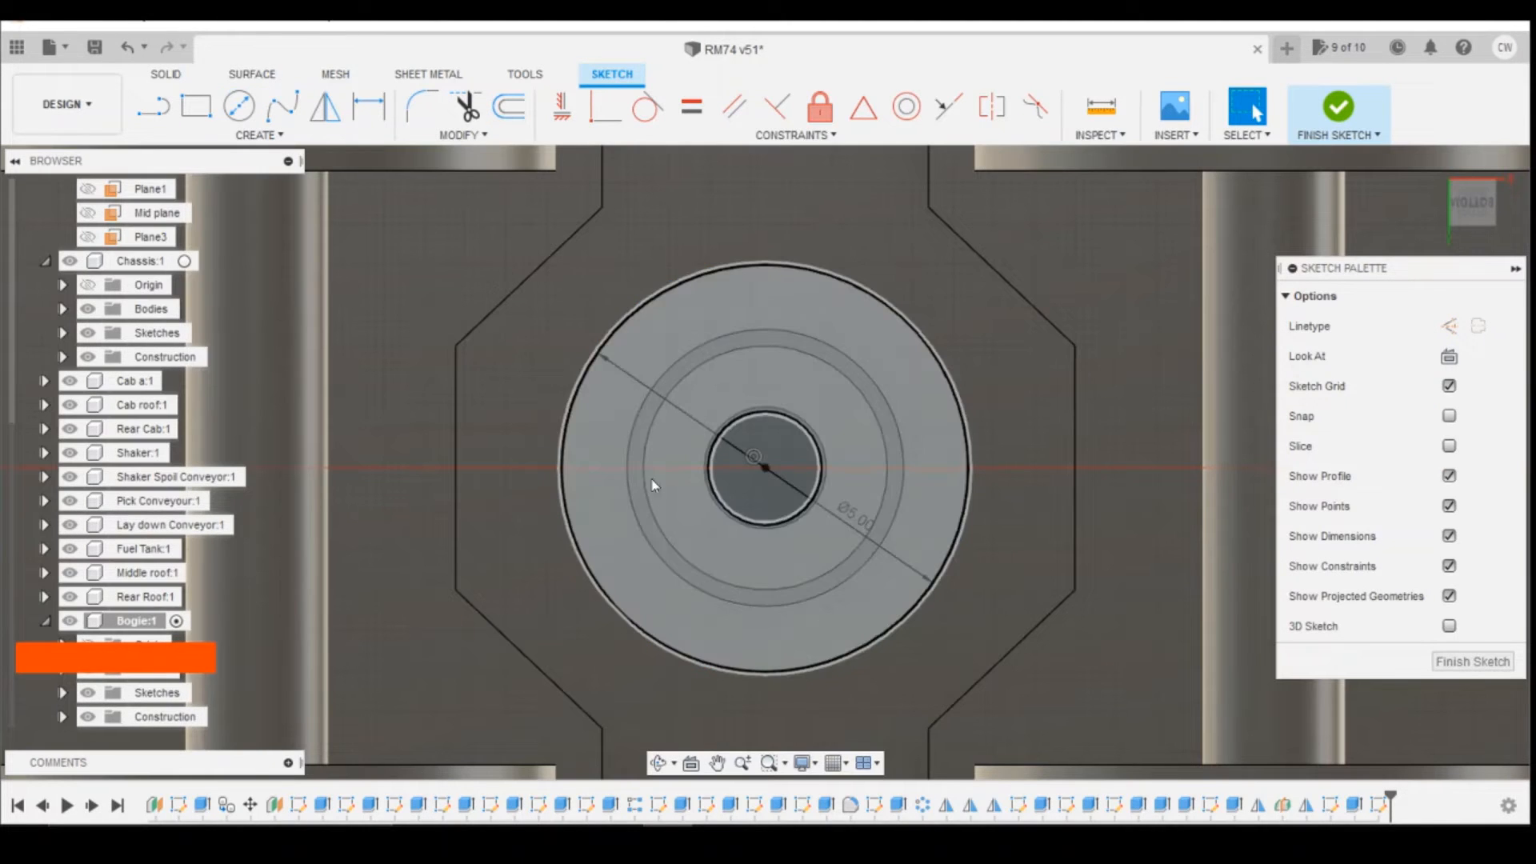
Step: Extrude both the ring and inner circle profiles 0.70 mm outward from the cross member as a new body
left_click(915, 456, "shift")
left_click(780, 460, "shift")
right_click(784, 455)
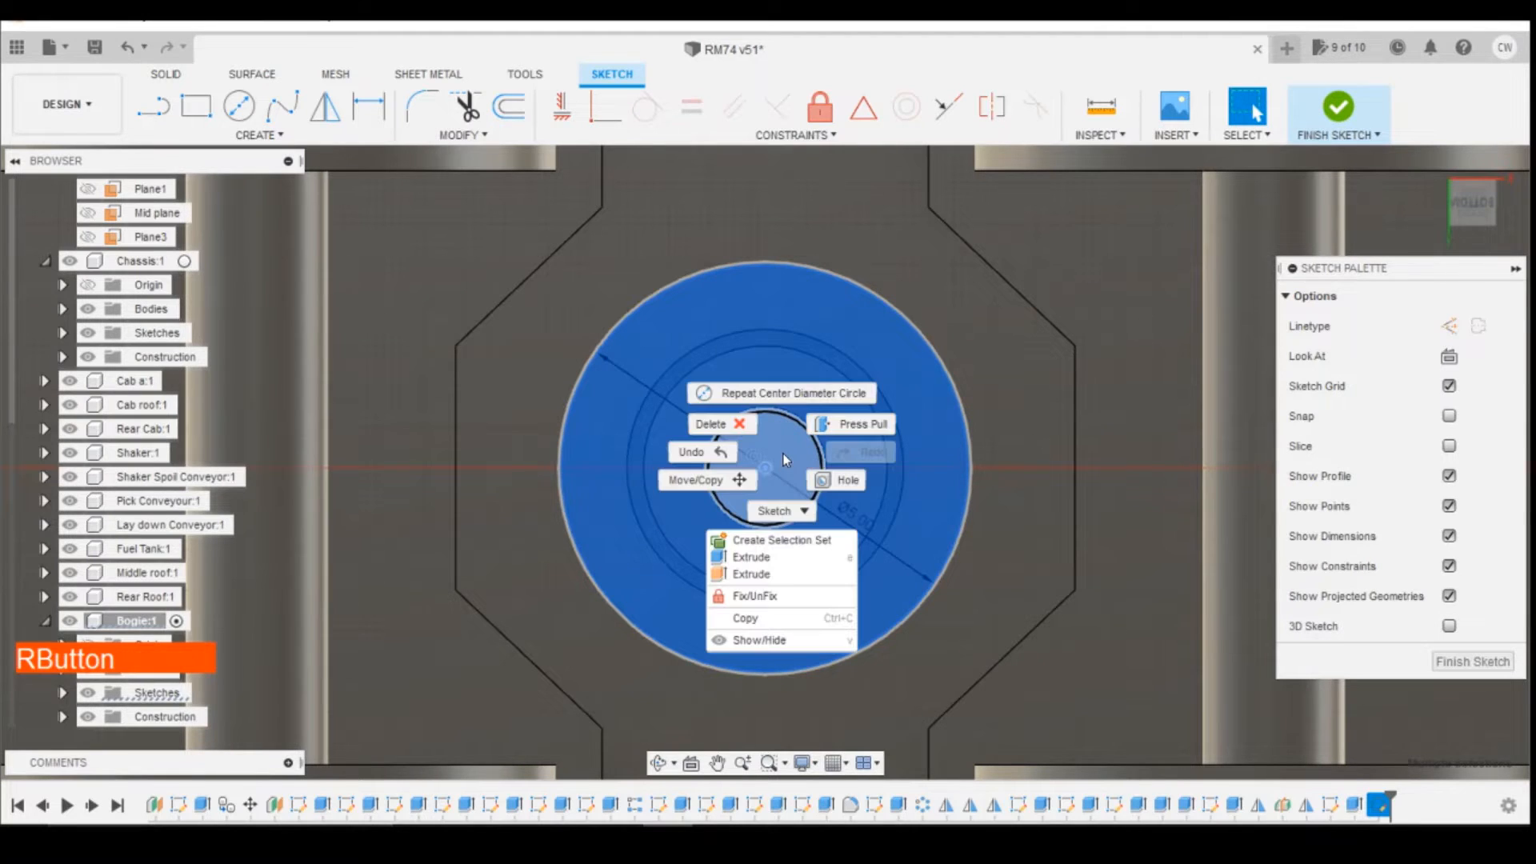
left_click(783, 558)
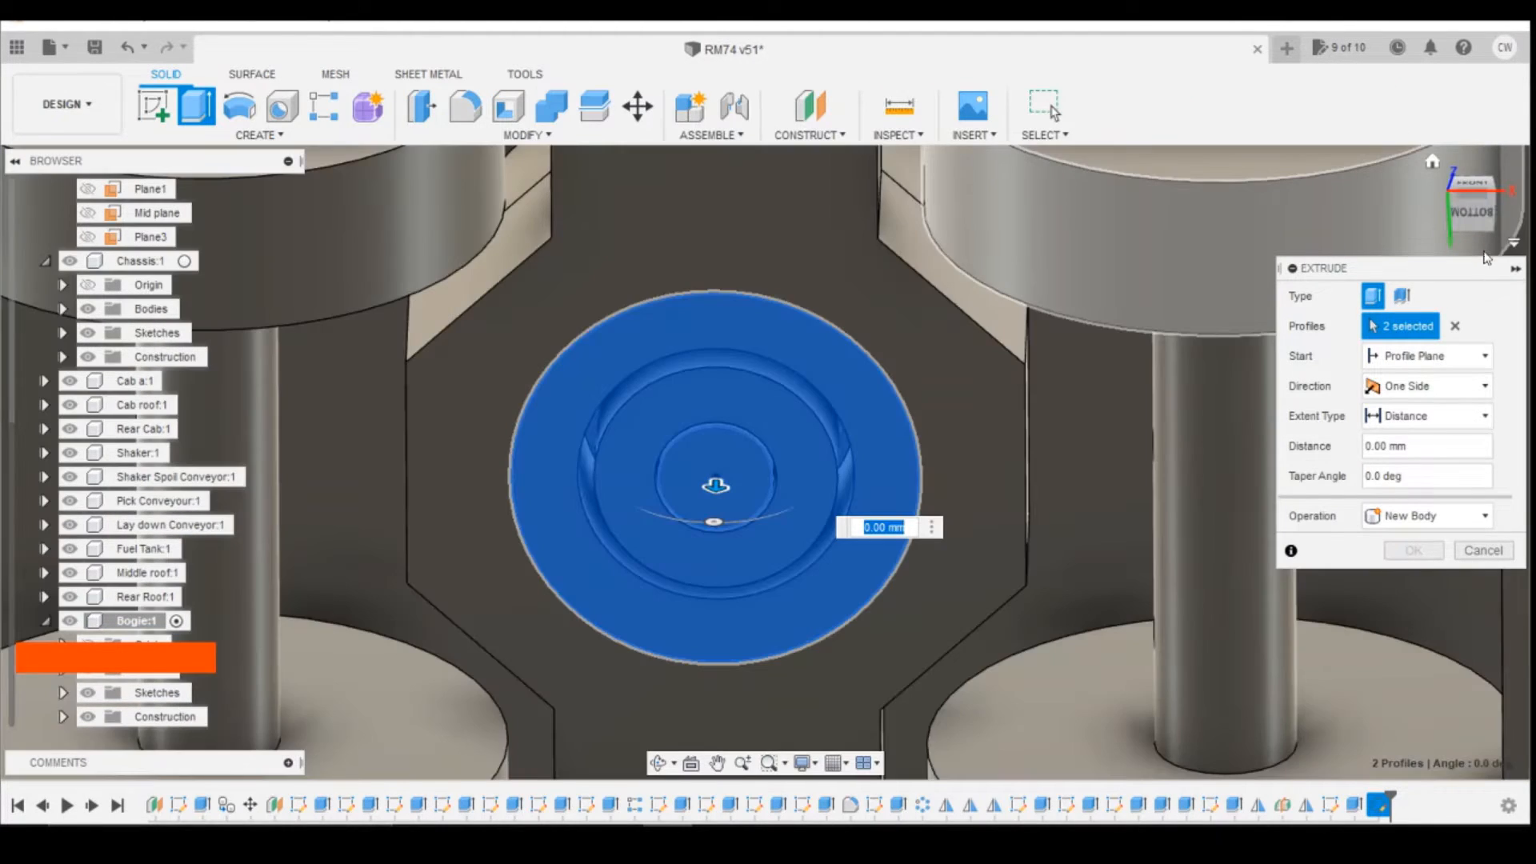
mouse_move(1480, 210)
left_mouse_down()
mouse_move(1468, 286)
mouse_move(1450, 245)
left_mouse_up()
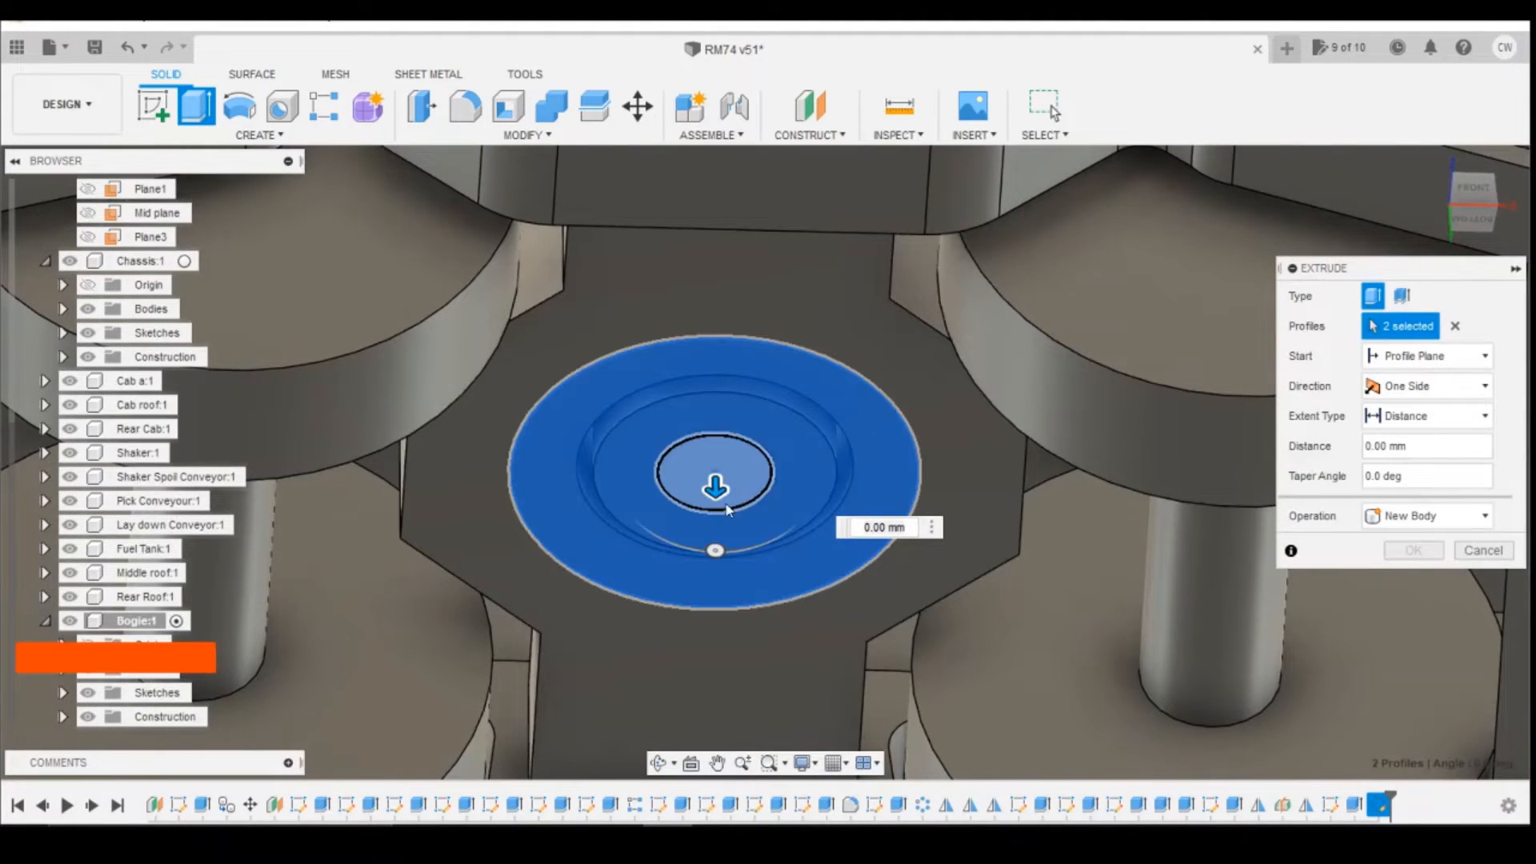
left_click_drag(715, 489, 714, 530)
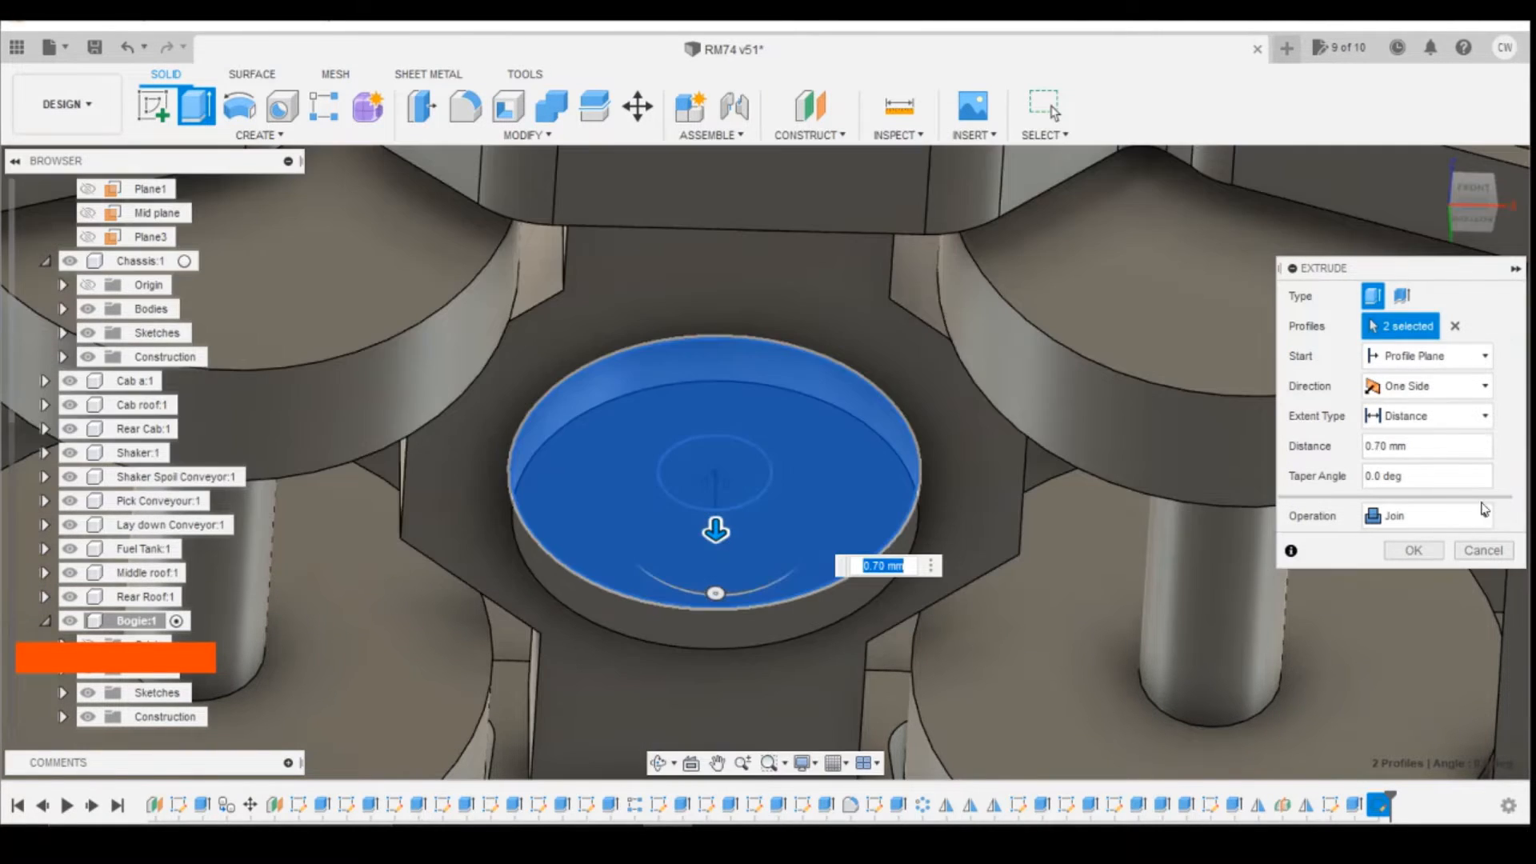
left_click(1424, 516)
left_click(1408, 605)
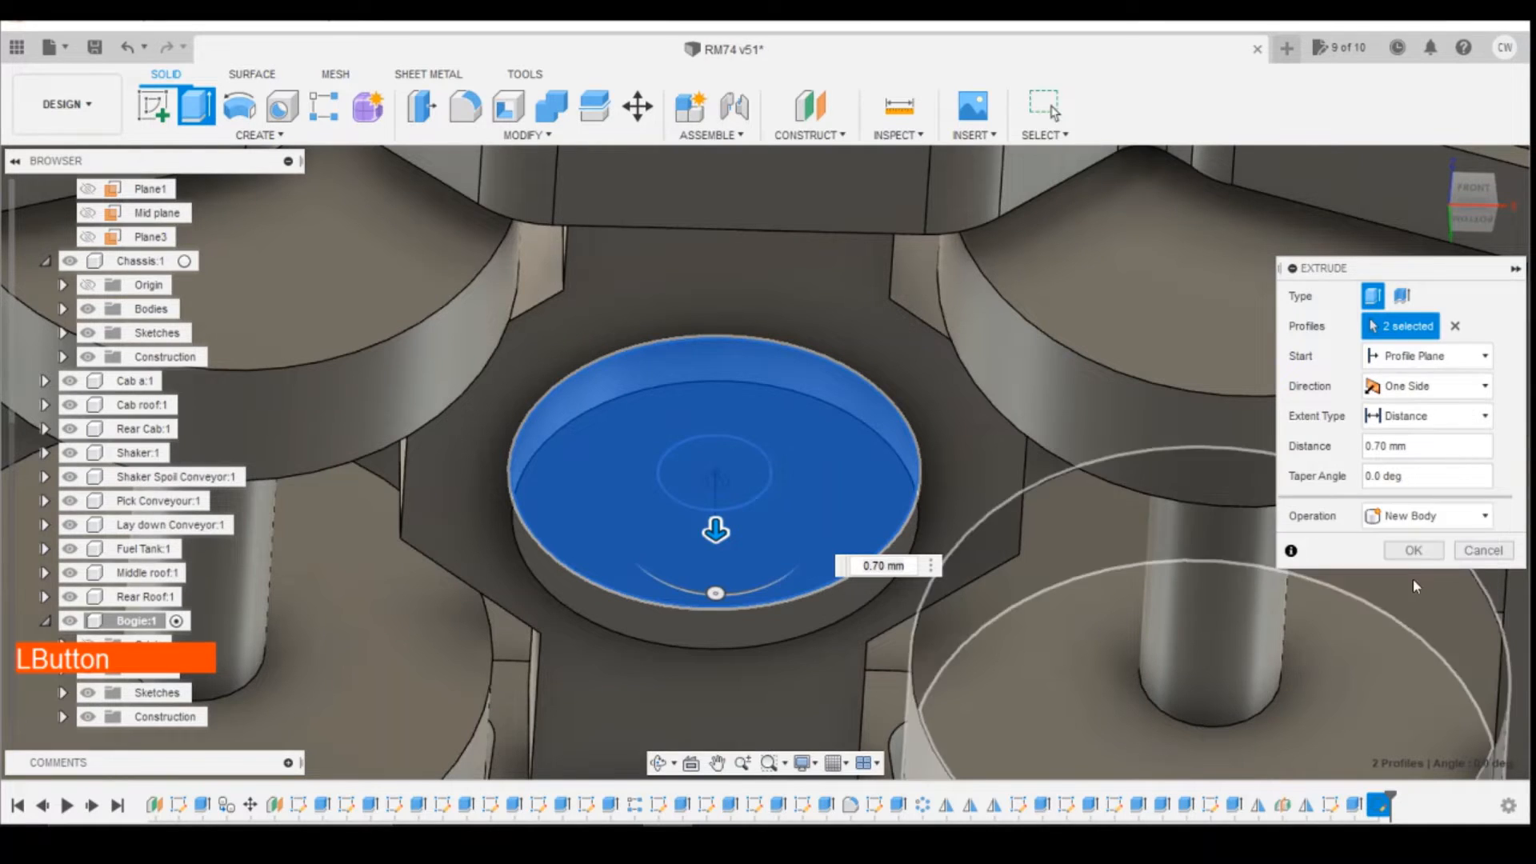
left_click(1411, 551)
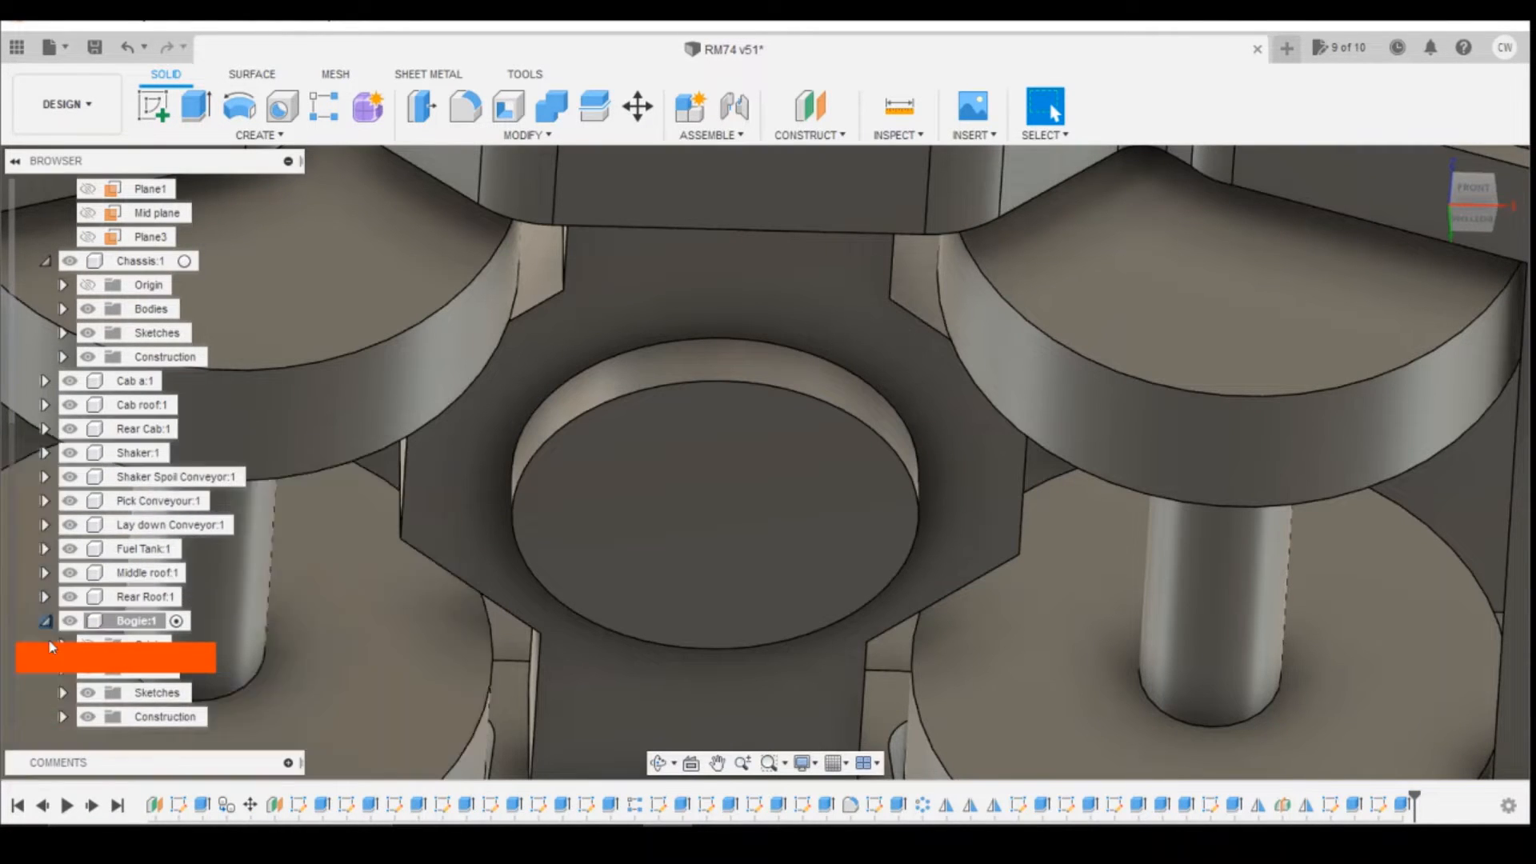
Step: Combine the small cylinder Body9 with the disc Body10 using the Join operation
left_click(68, 526)
left_click(62, 669)
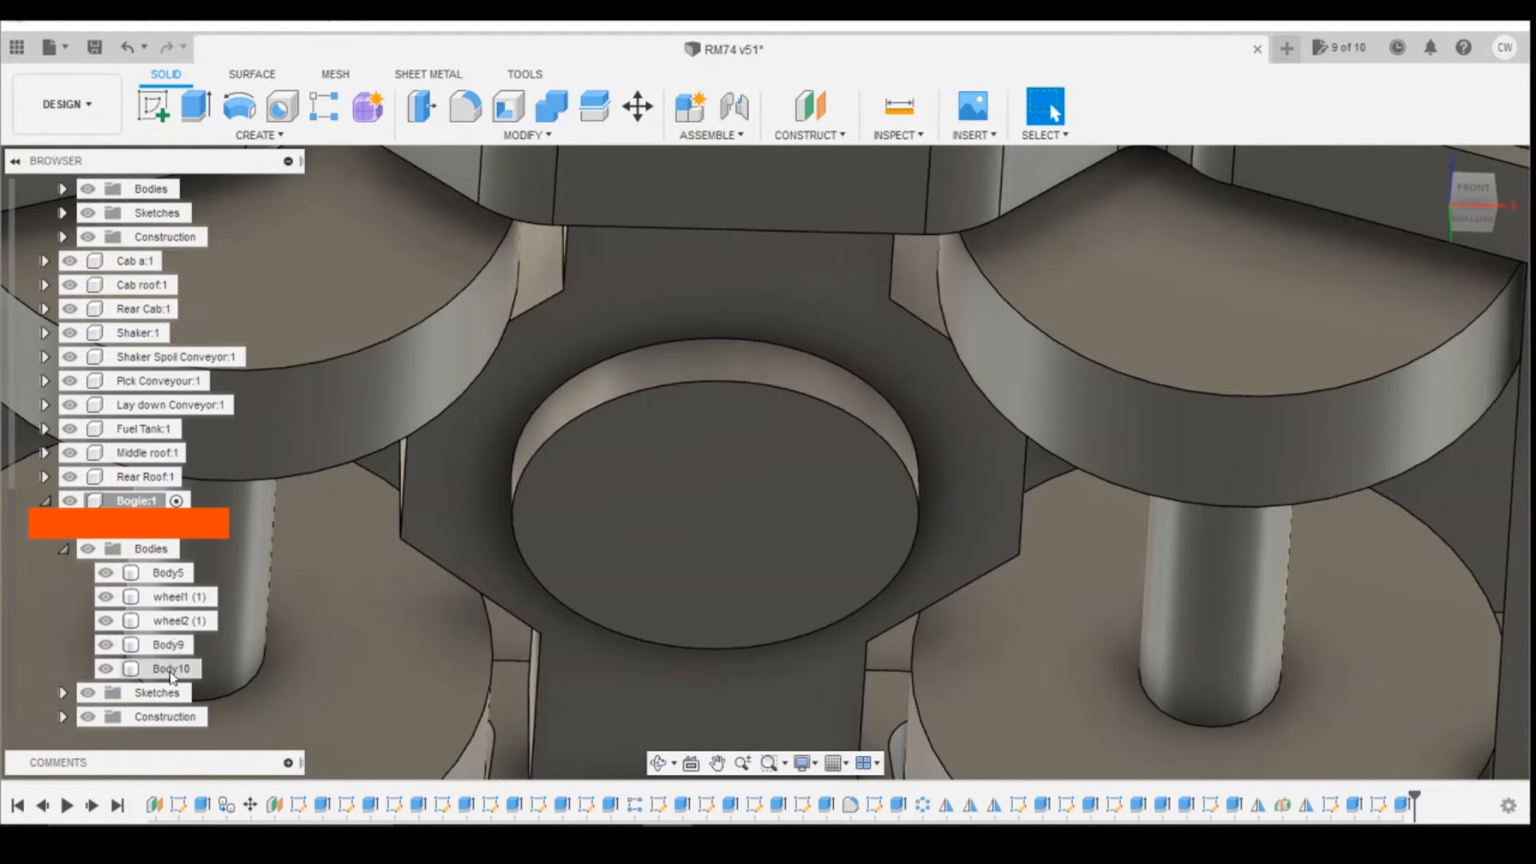
left_click(561, 106)
left_click(152, 642, "shift")
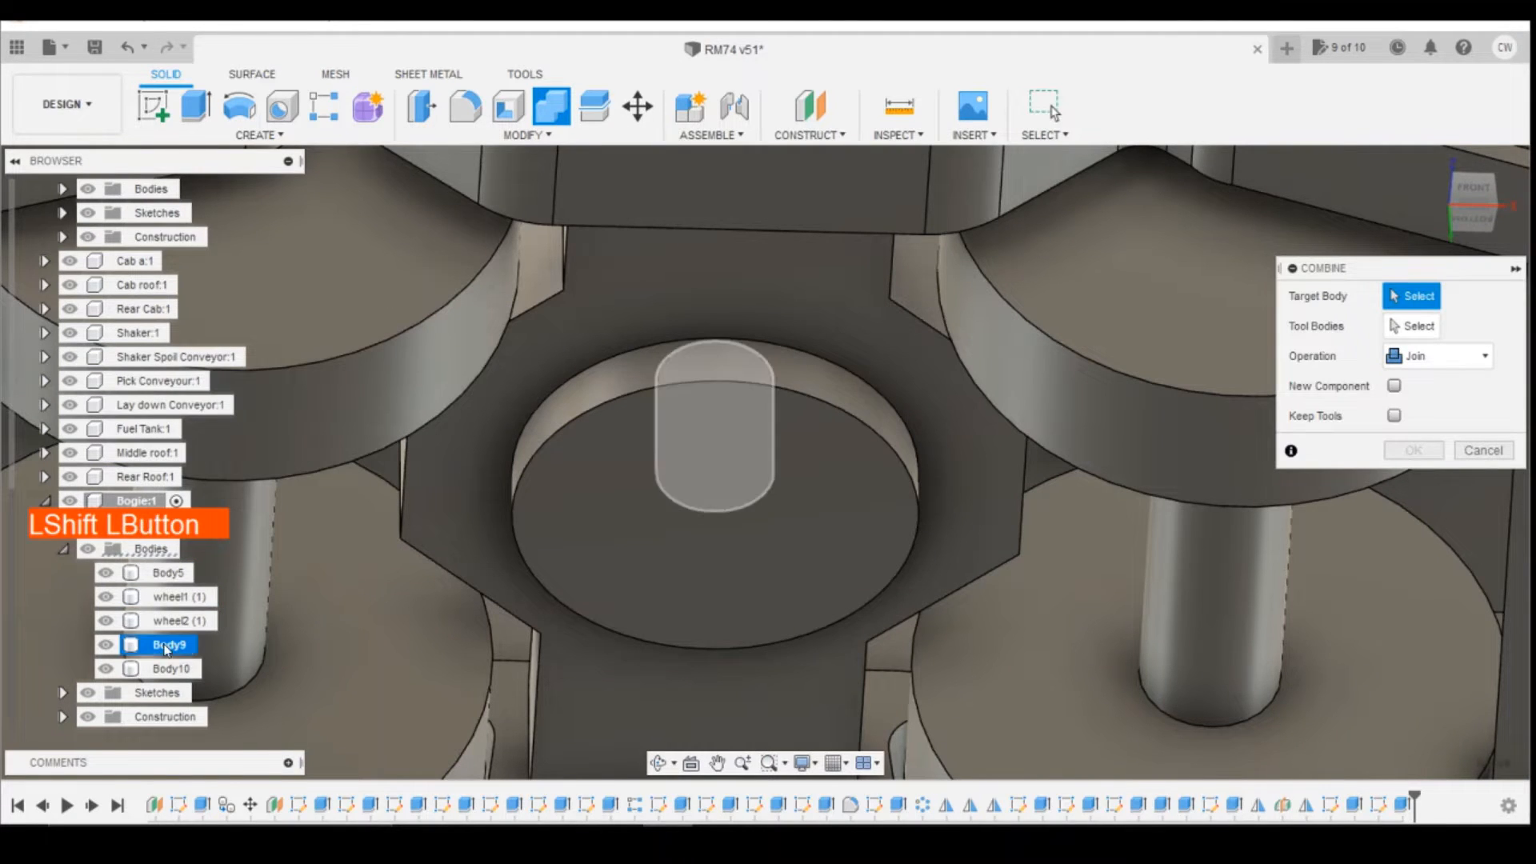
left_click(172, 668, "shift")
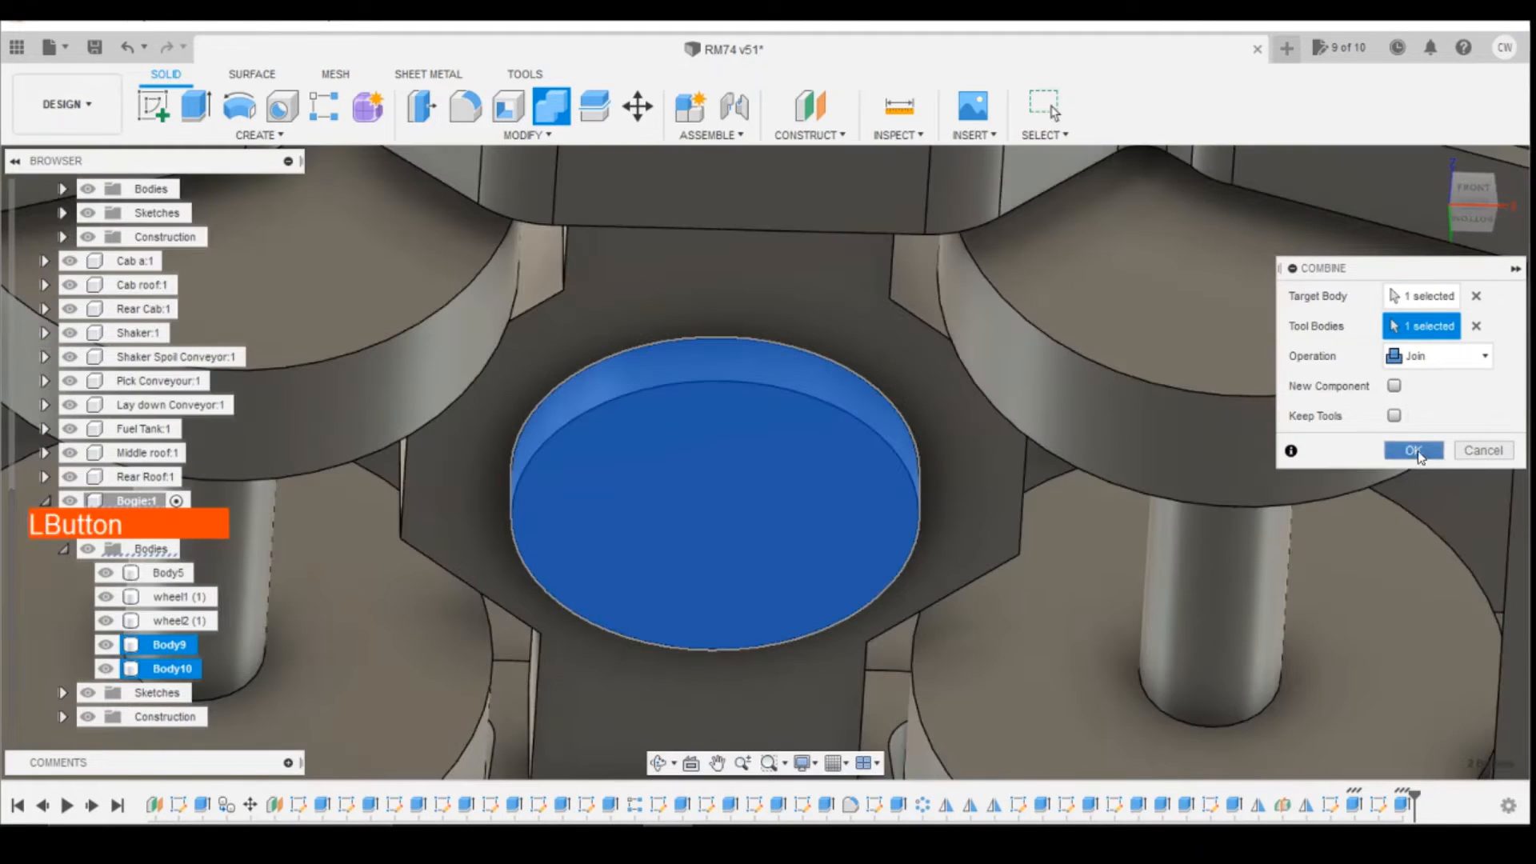
left_click(1414, 451)
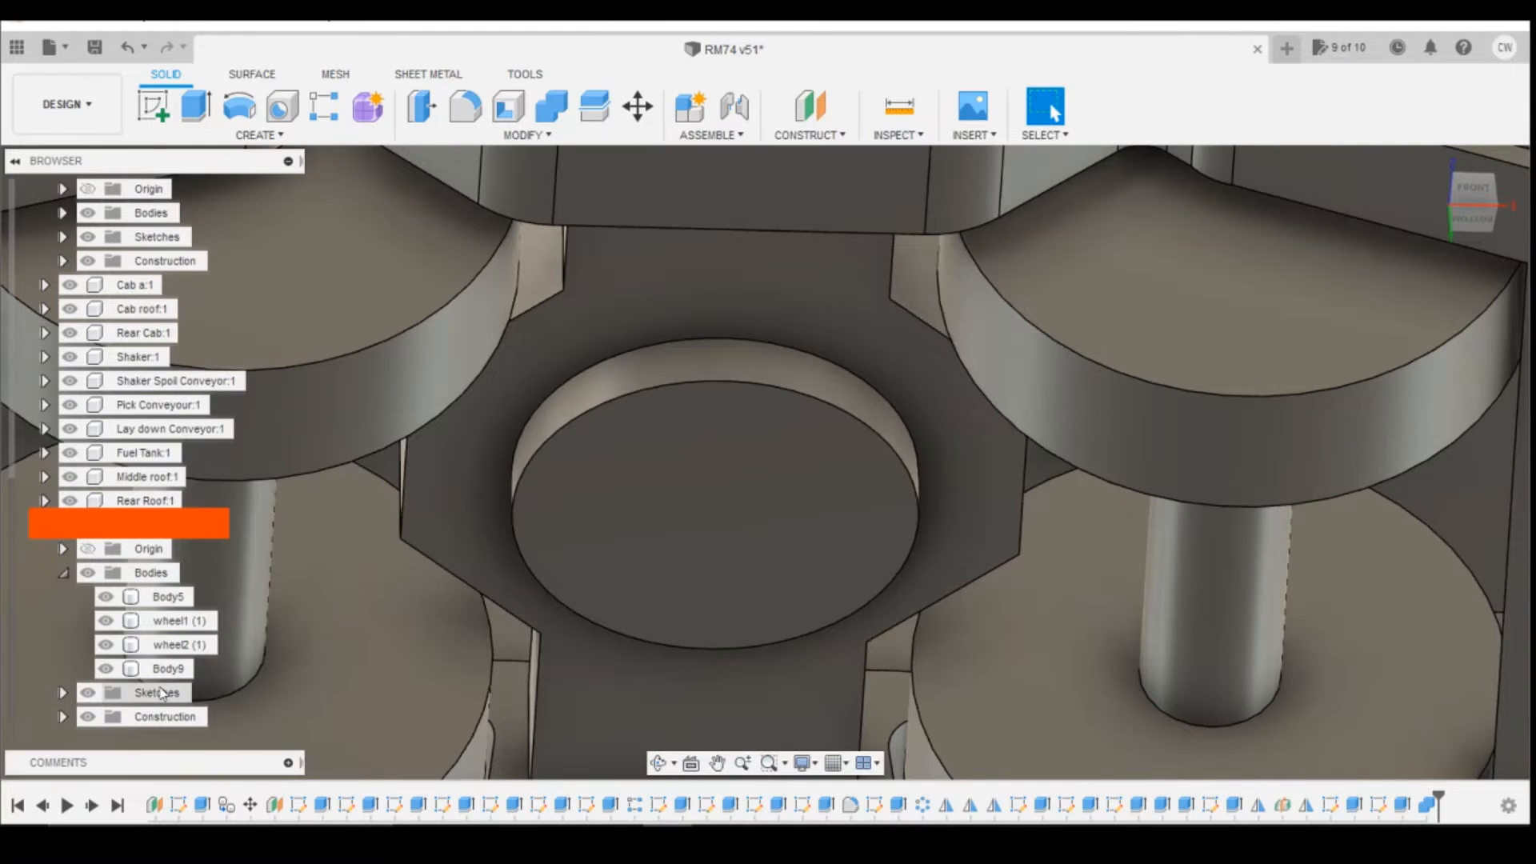
Step: Rename the combined pin body to Bogie pin
left_click(168, 670)
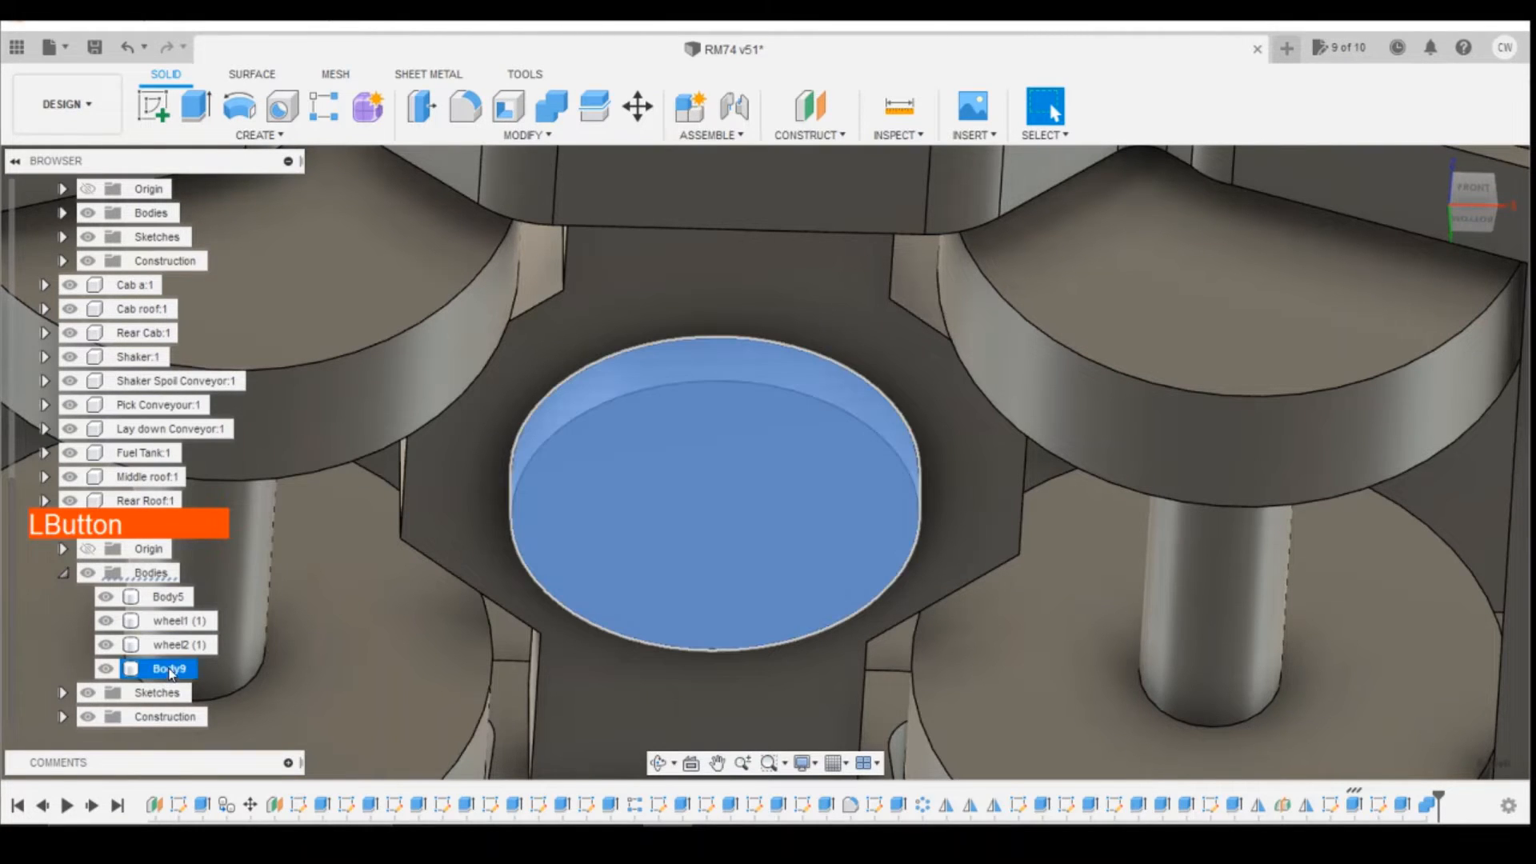
double_click(172, 669)
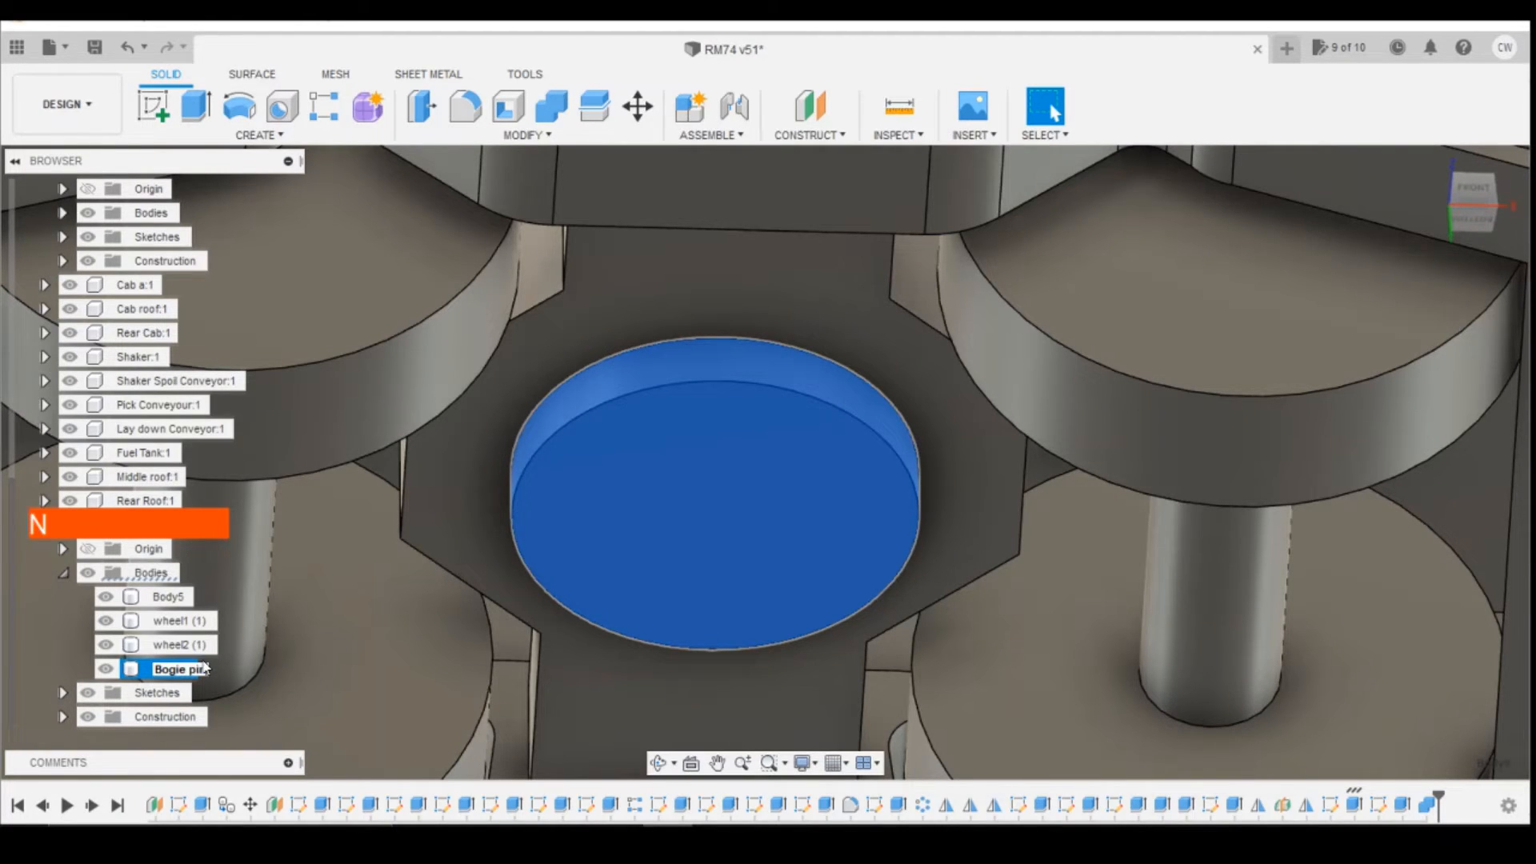
type("Bogie pin")
key("Return")
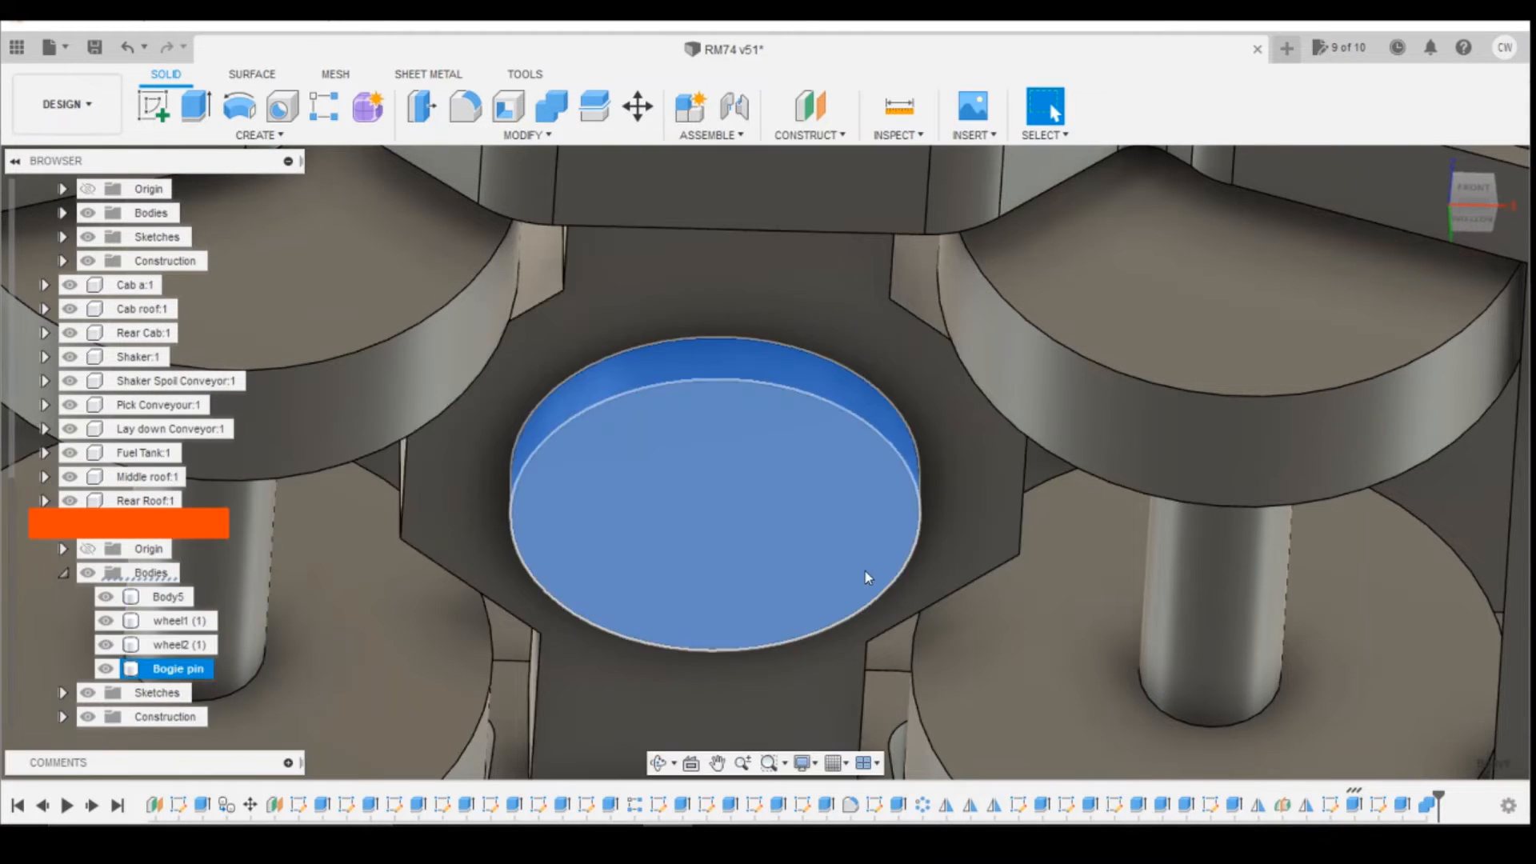
Step: Examine the bogie pin and its fit in the bogie's cross member from below, the side and the back
scroll(867, 577, "down", 6)
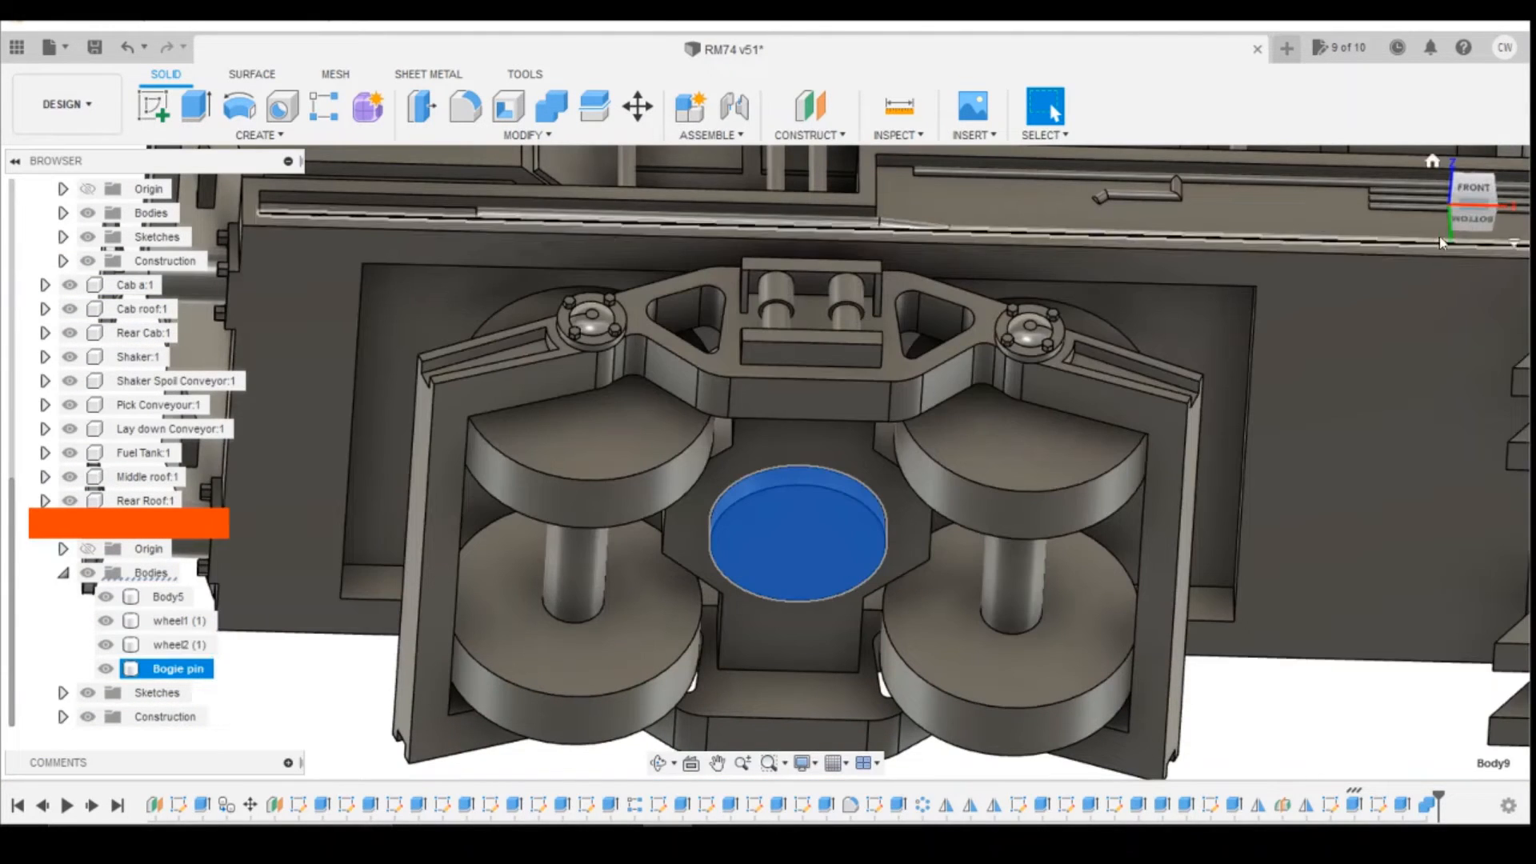
left_click(1467, 216)
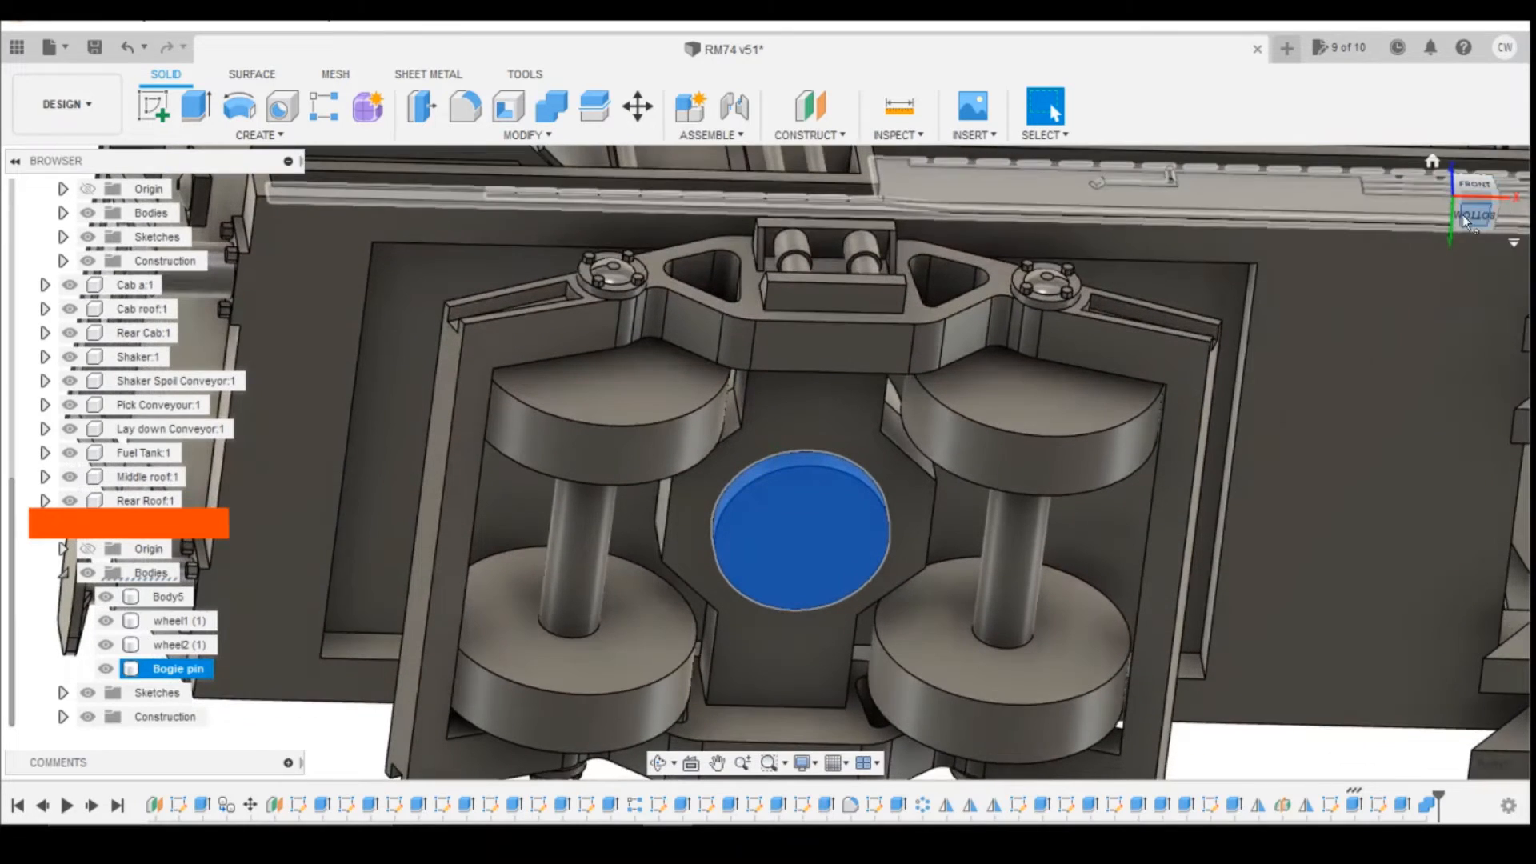
left_click(1464, 215)
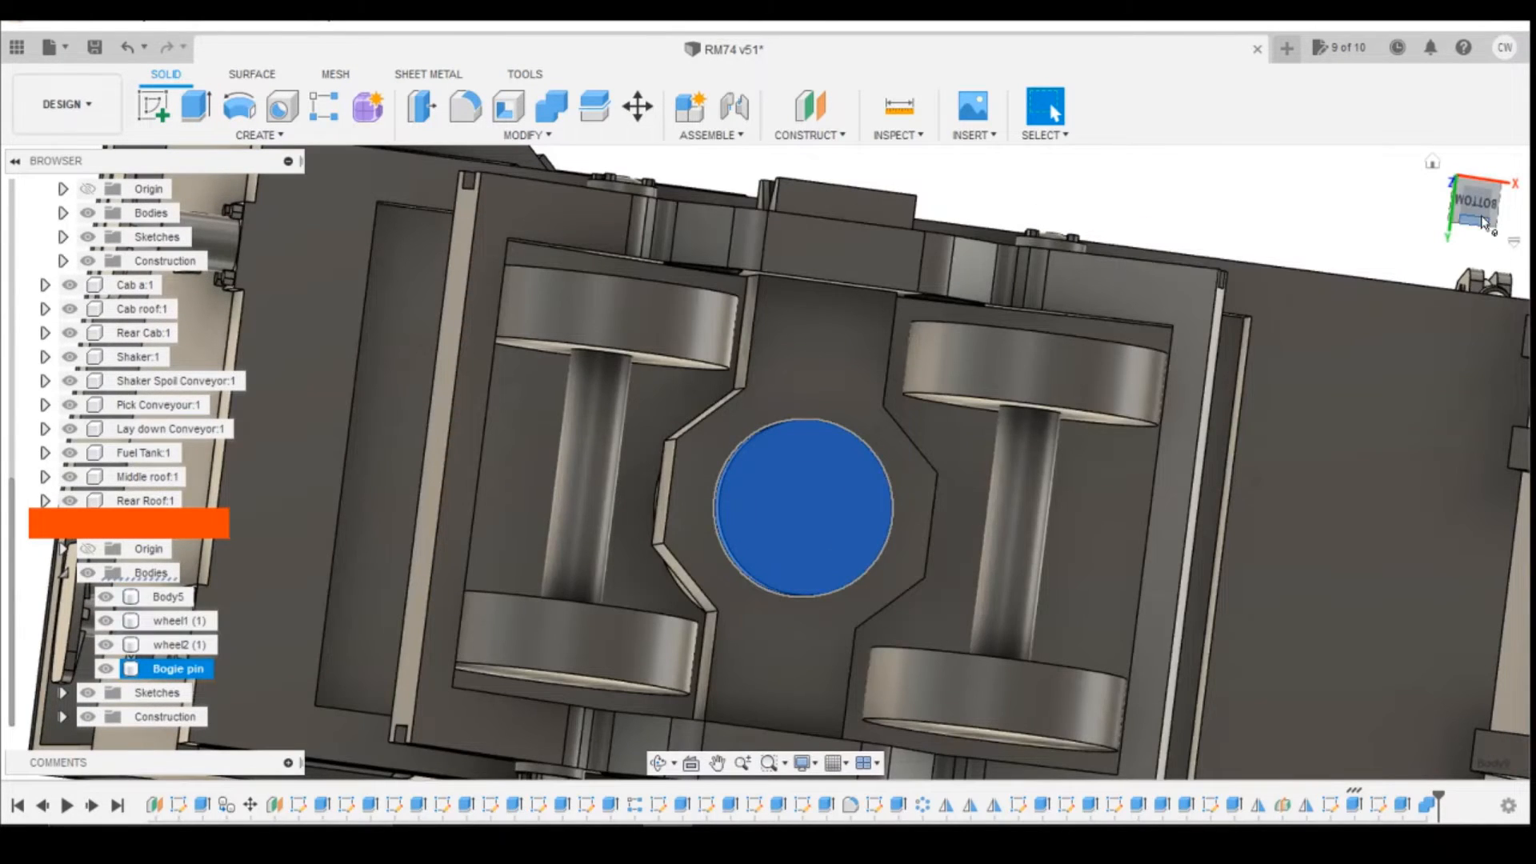
left_click_drag(1485, 222, 1529, 280)
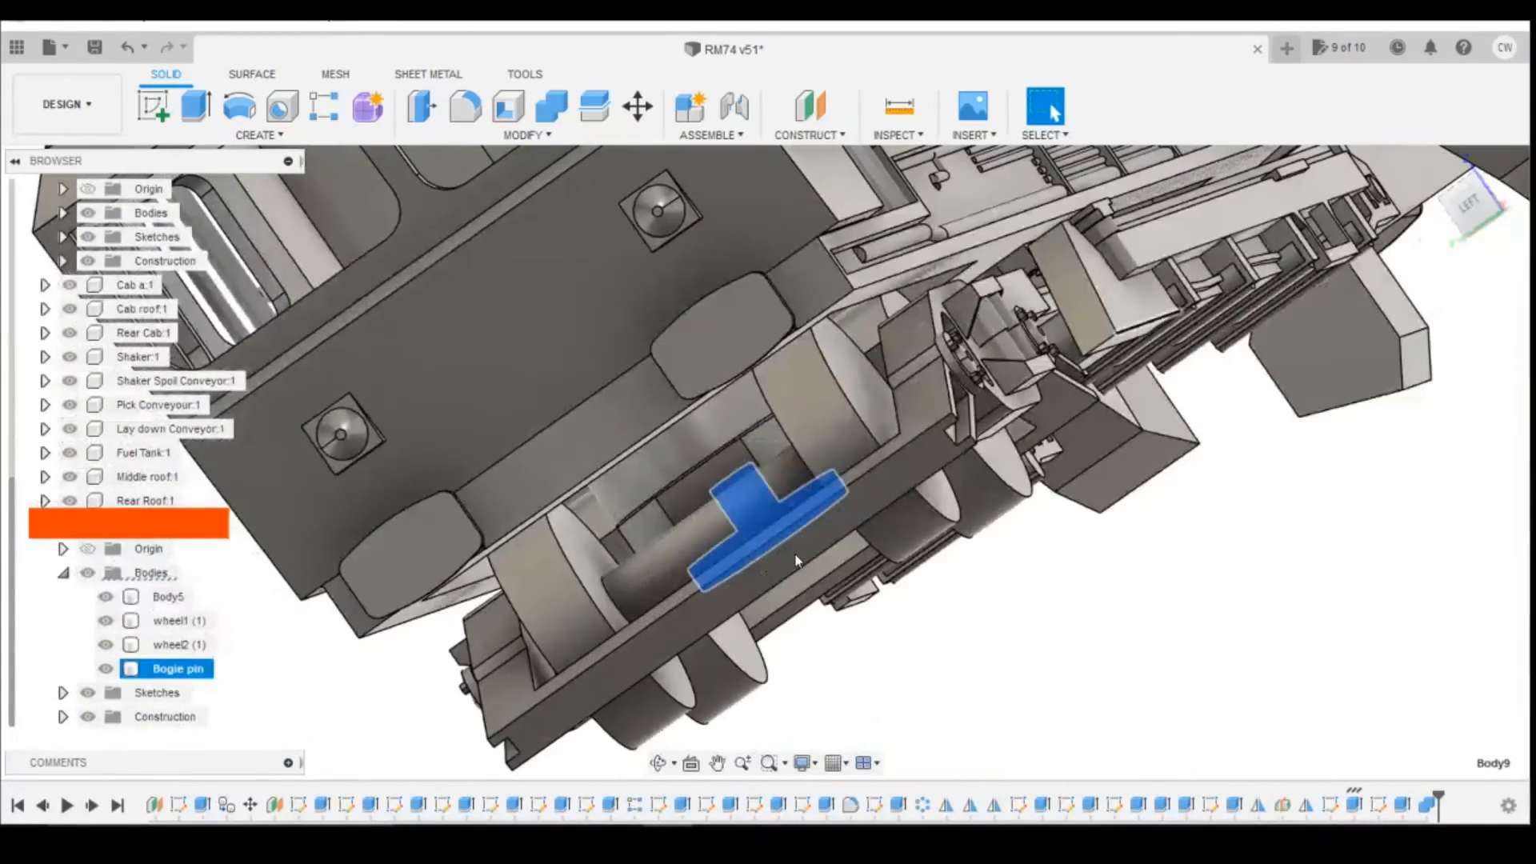
left_click(720, 547, "ctrl")
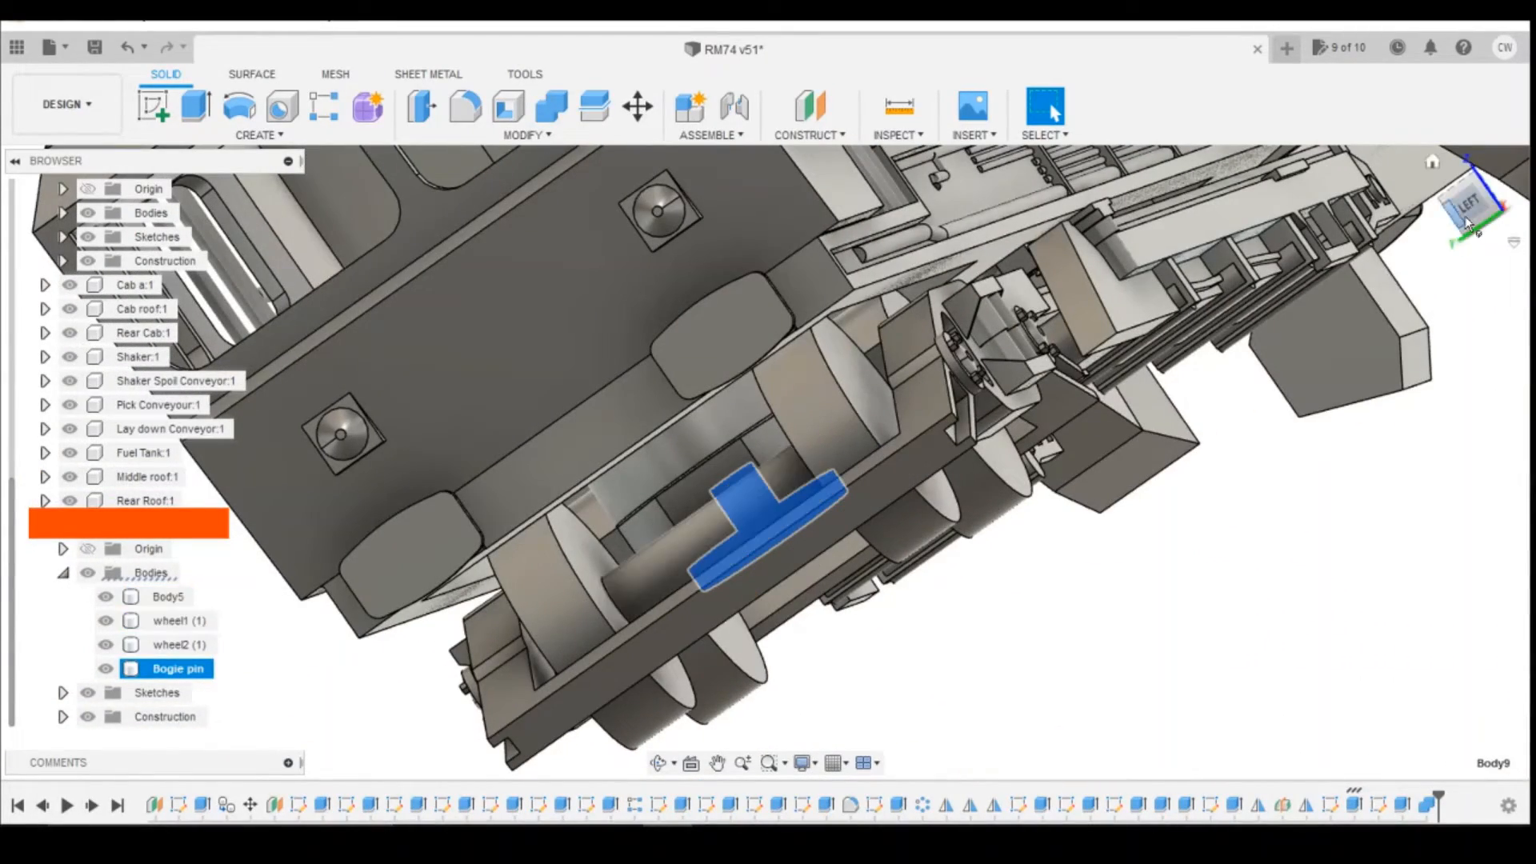
left_click_drag(1475, 216, 1503, 180)
mouse_move(784, 480)
middle_mouse_down("shift")
mouse_move(748, 500)
mouse_move(744, 536)
mouse_move(752, 424)
middle_mouse_up("shift")
key("ctrl+z")
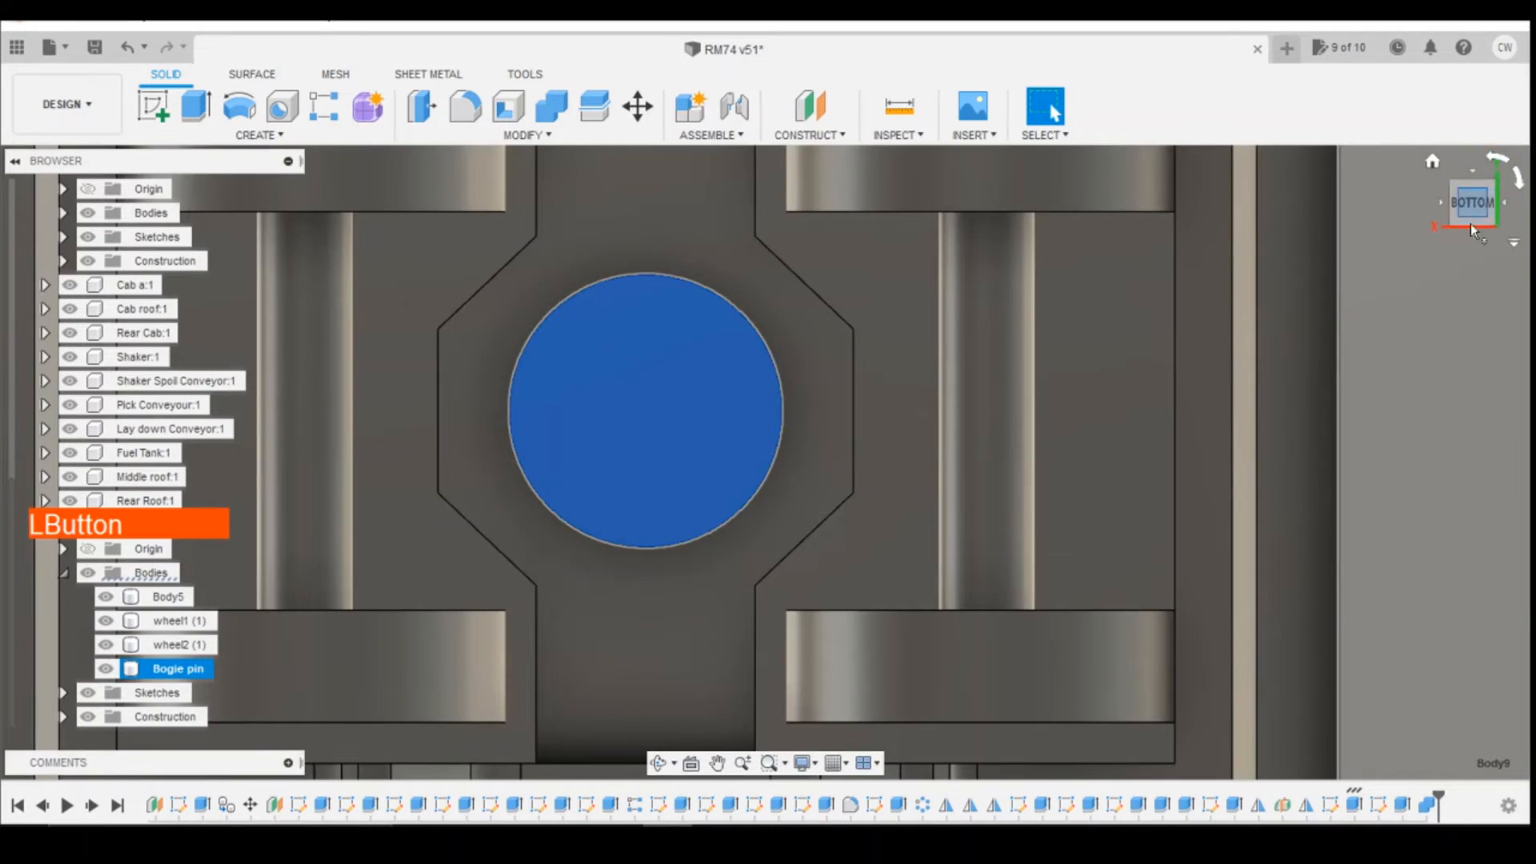
left_click_drag(1471, 223, 1447, 372)
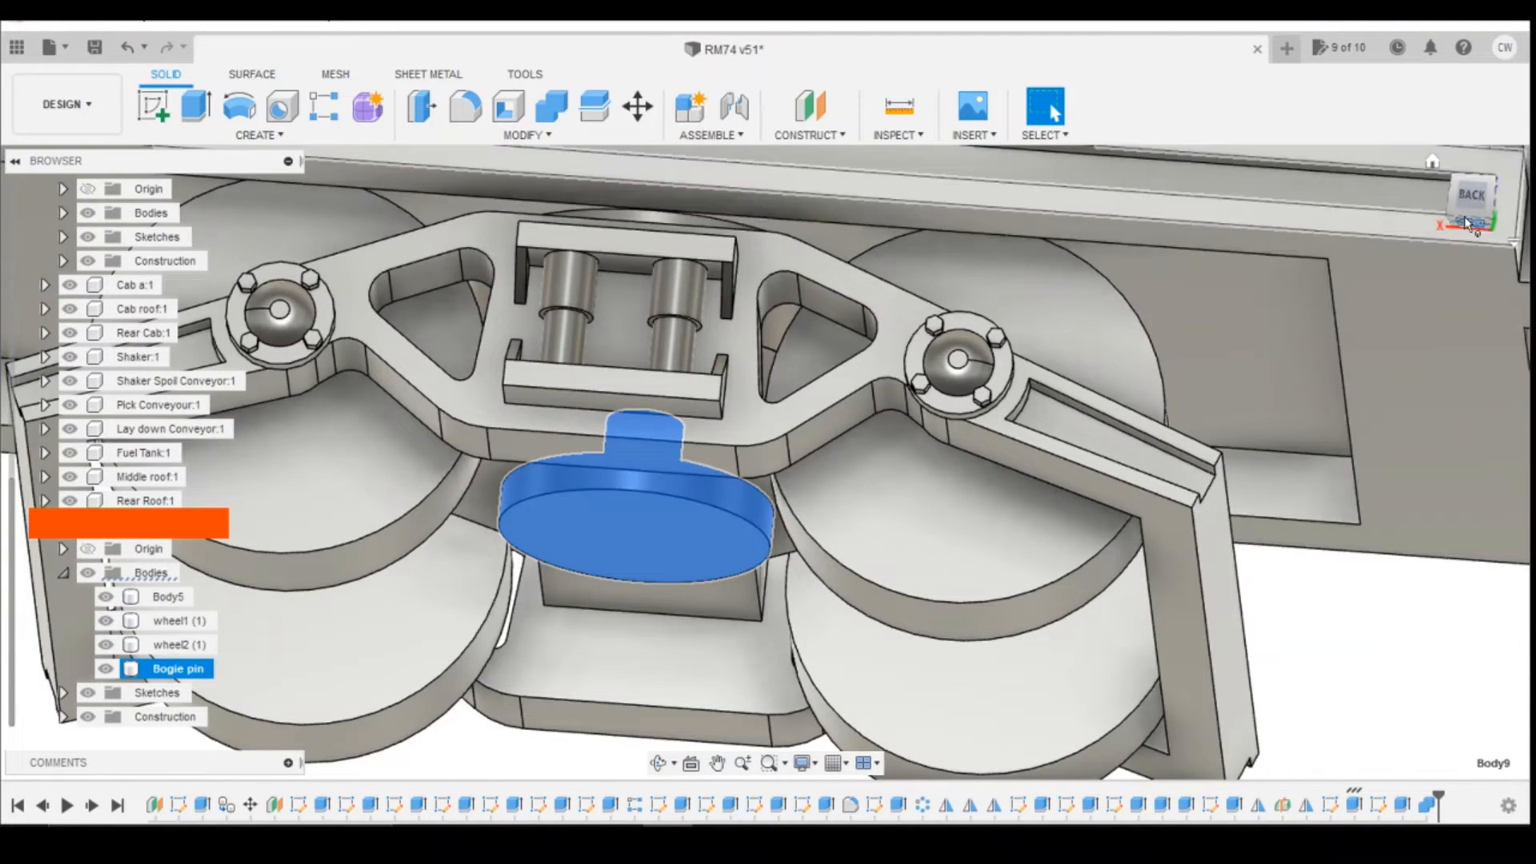
left_click(1480, 180)
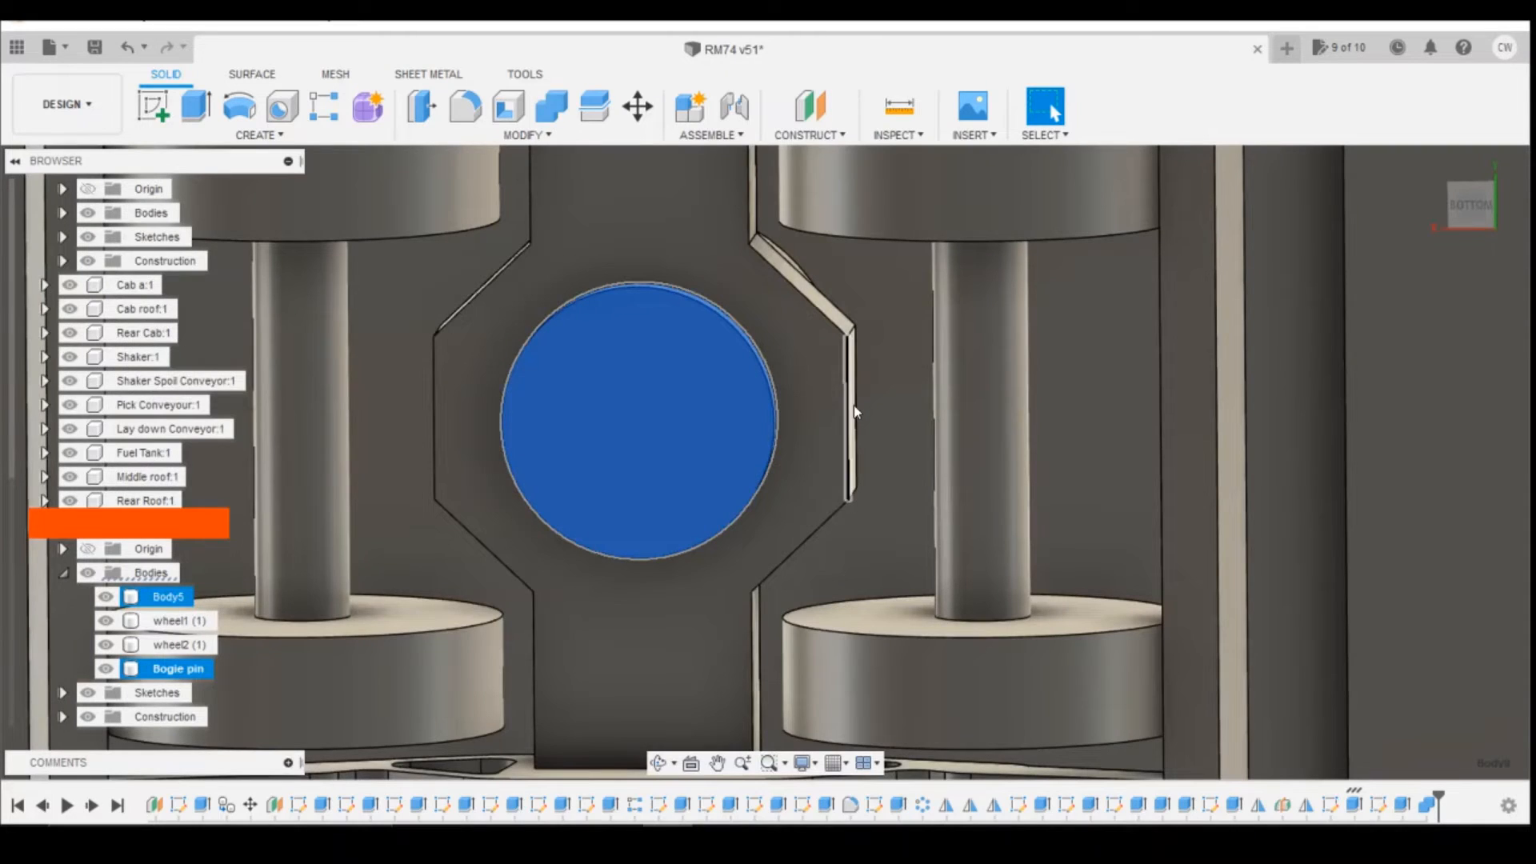
Step: Extrude the flat side face of the octagonal cross member beside the pin 1.00 mm outward, joined to the body
left_click(853, 406)
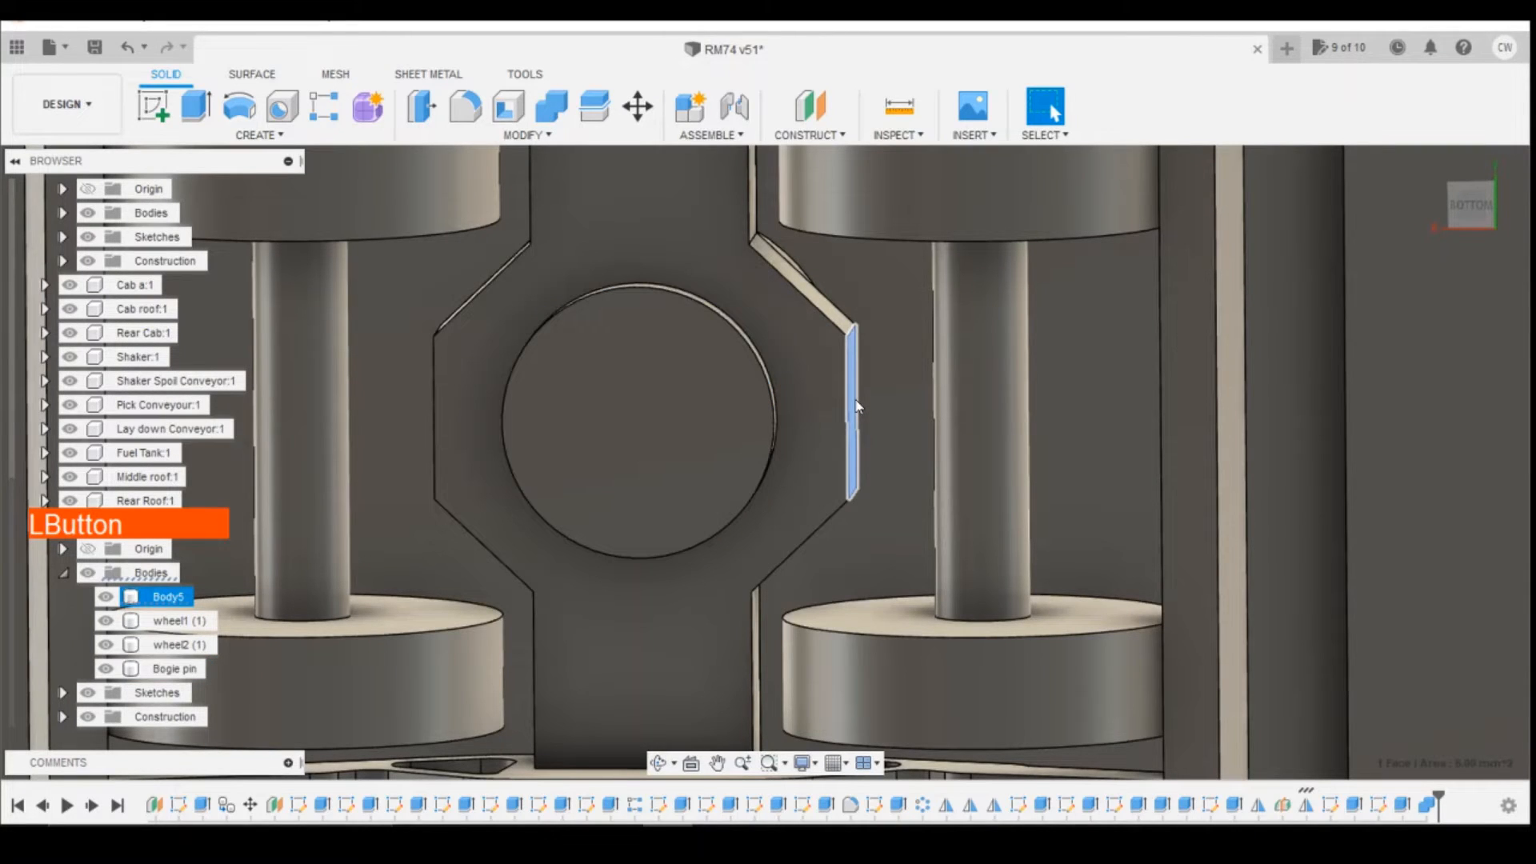
right_click(855, 407)
left_click(867, 512)
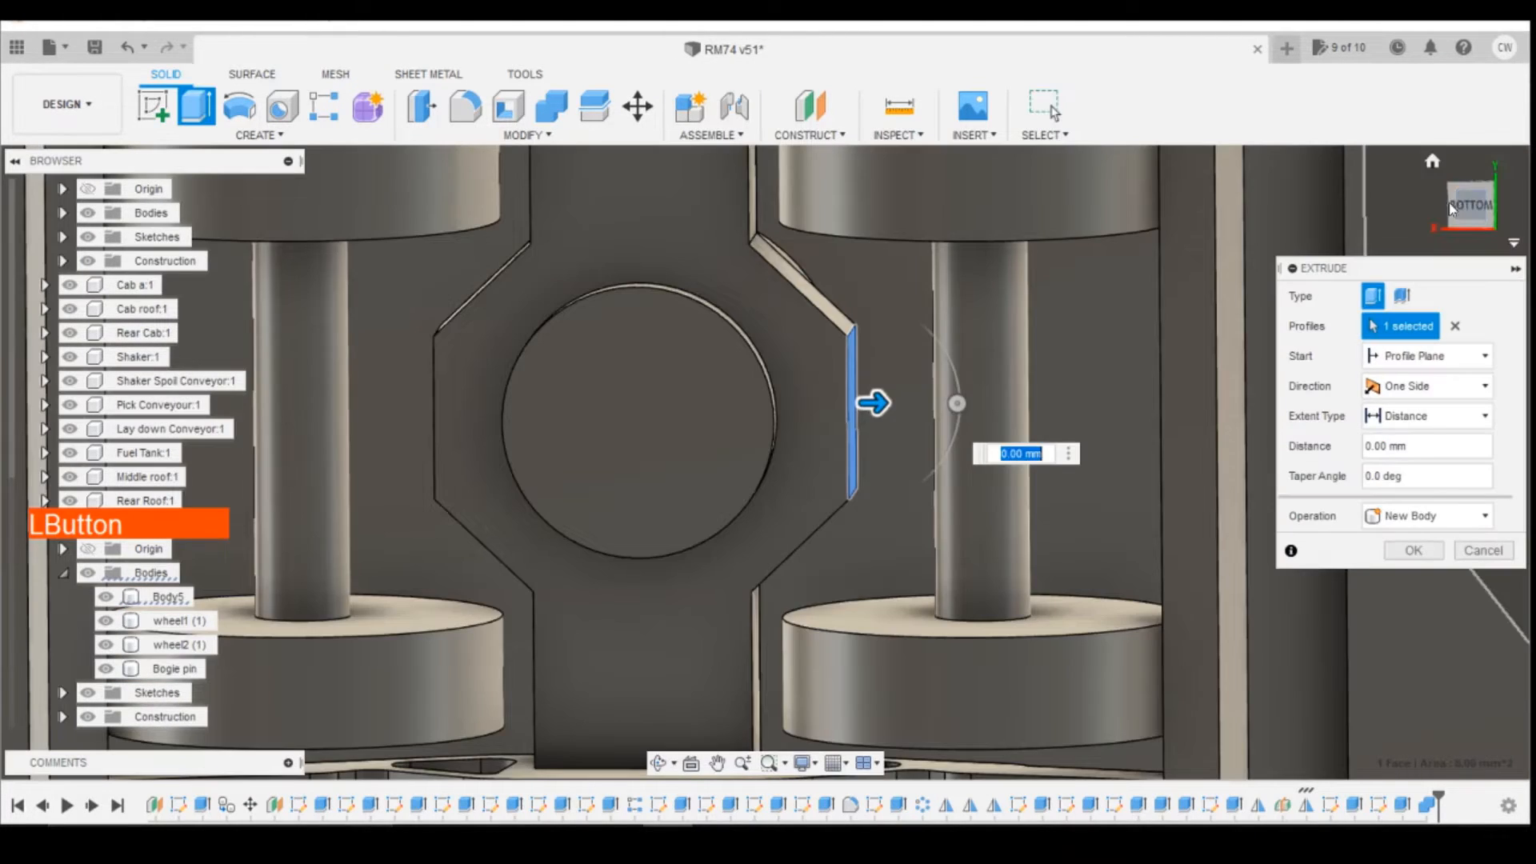
left_click(1448, 203)
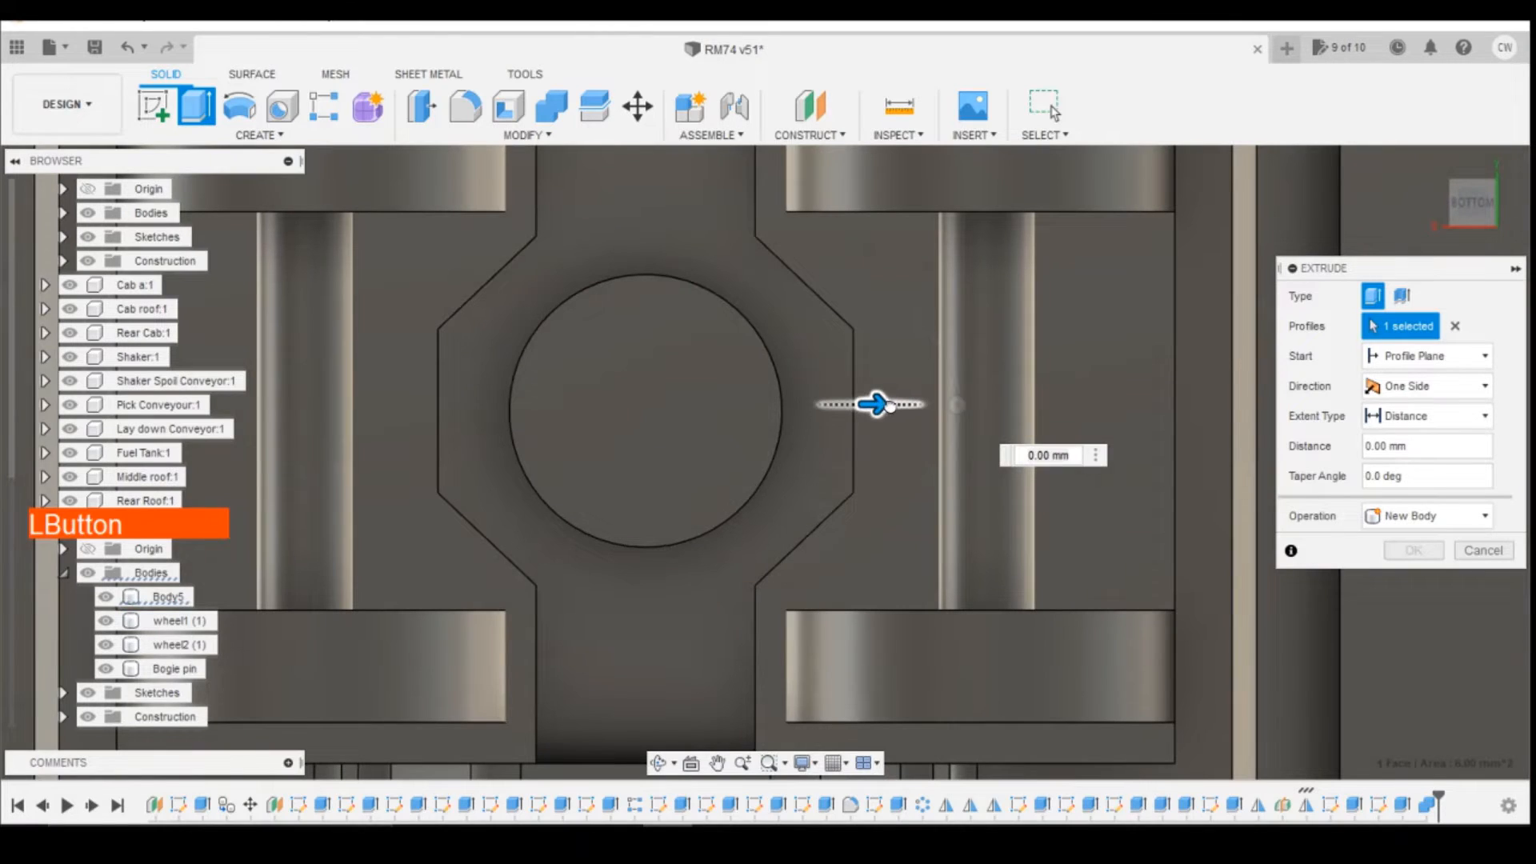
left_click_drag(890, 406, 925, 402)
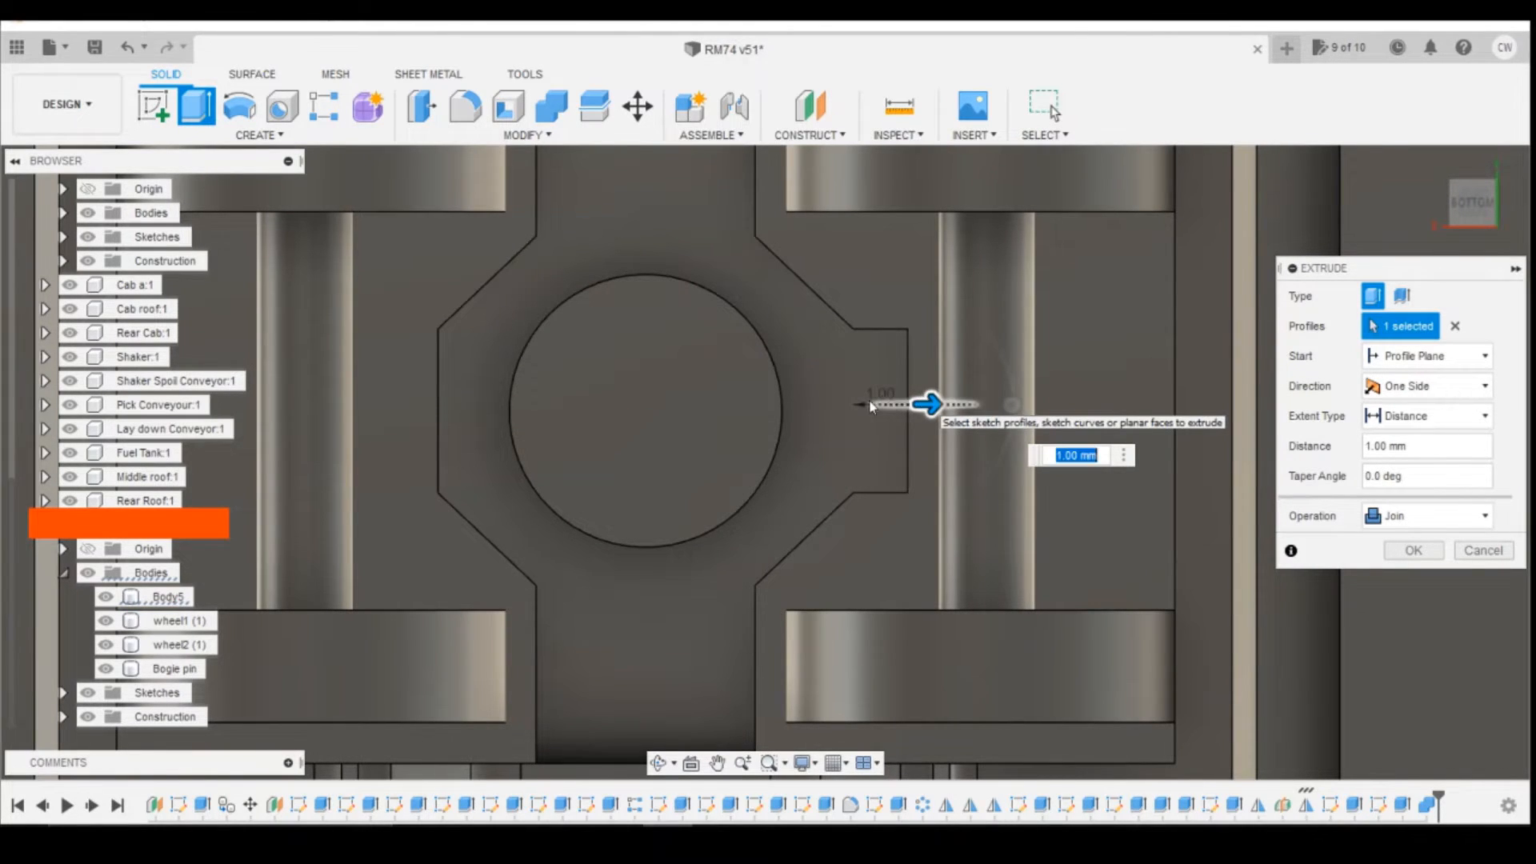
left_click(1415, 551)
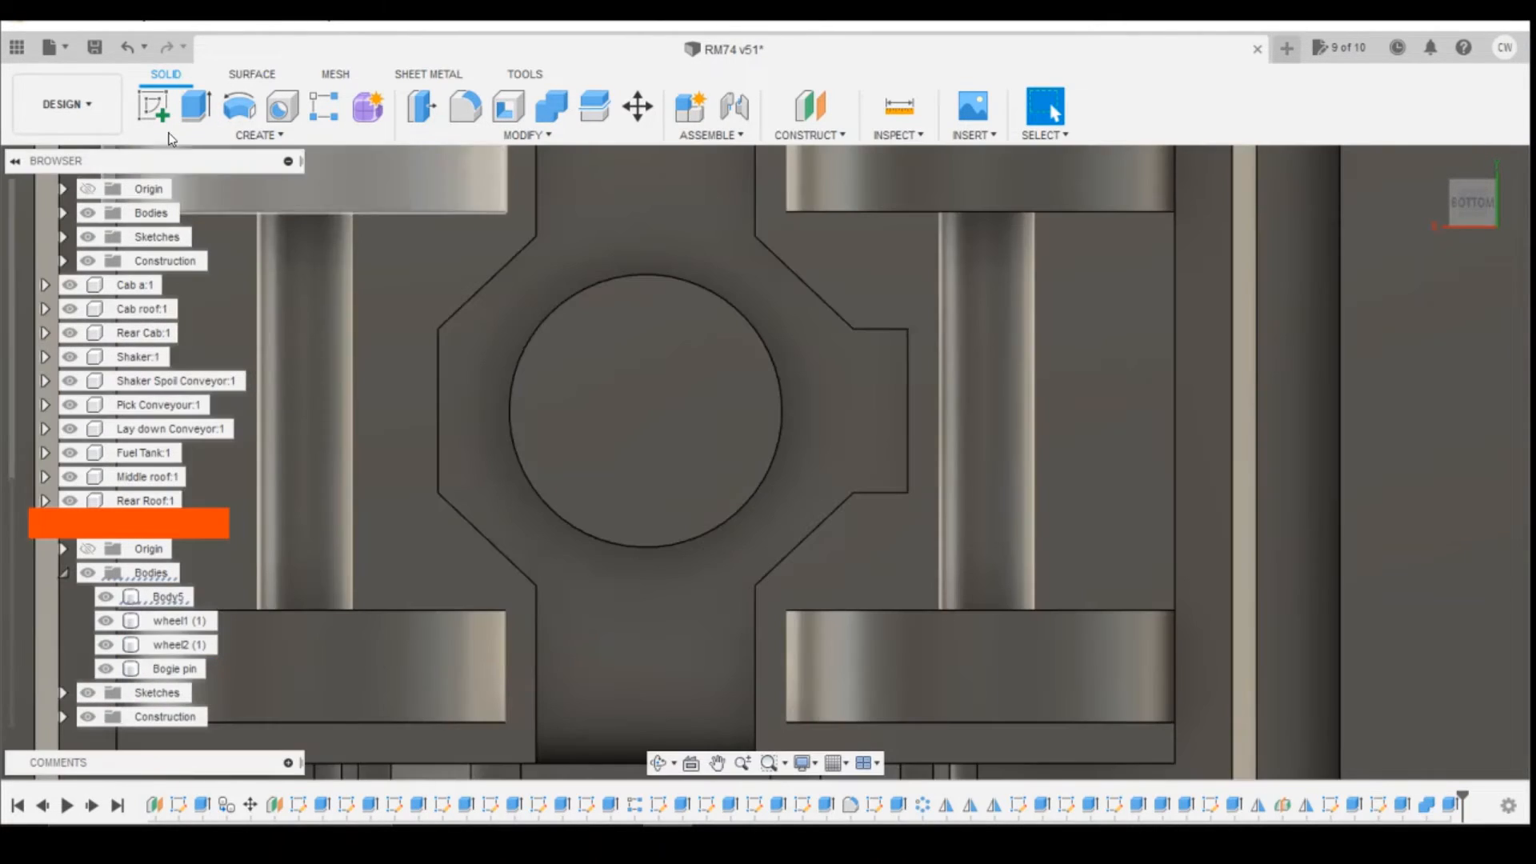
Step: Sketch a 1.75 by 3.00 mm rectangle on the underside of the cross member's side tab, starting at its outer corner
left_click(154, 106)
left_click(881, 394)
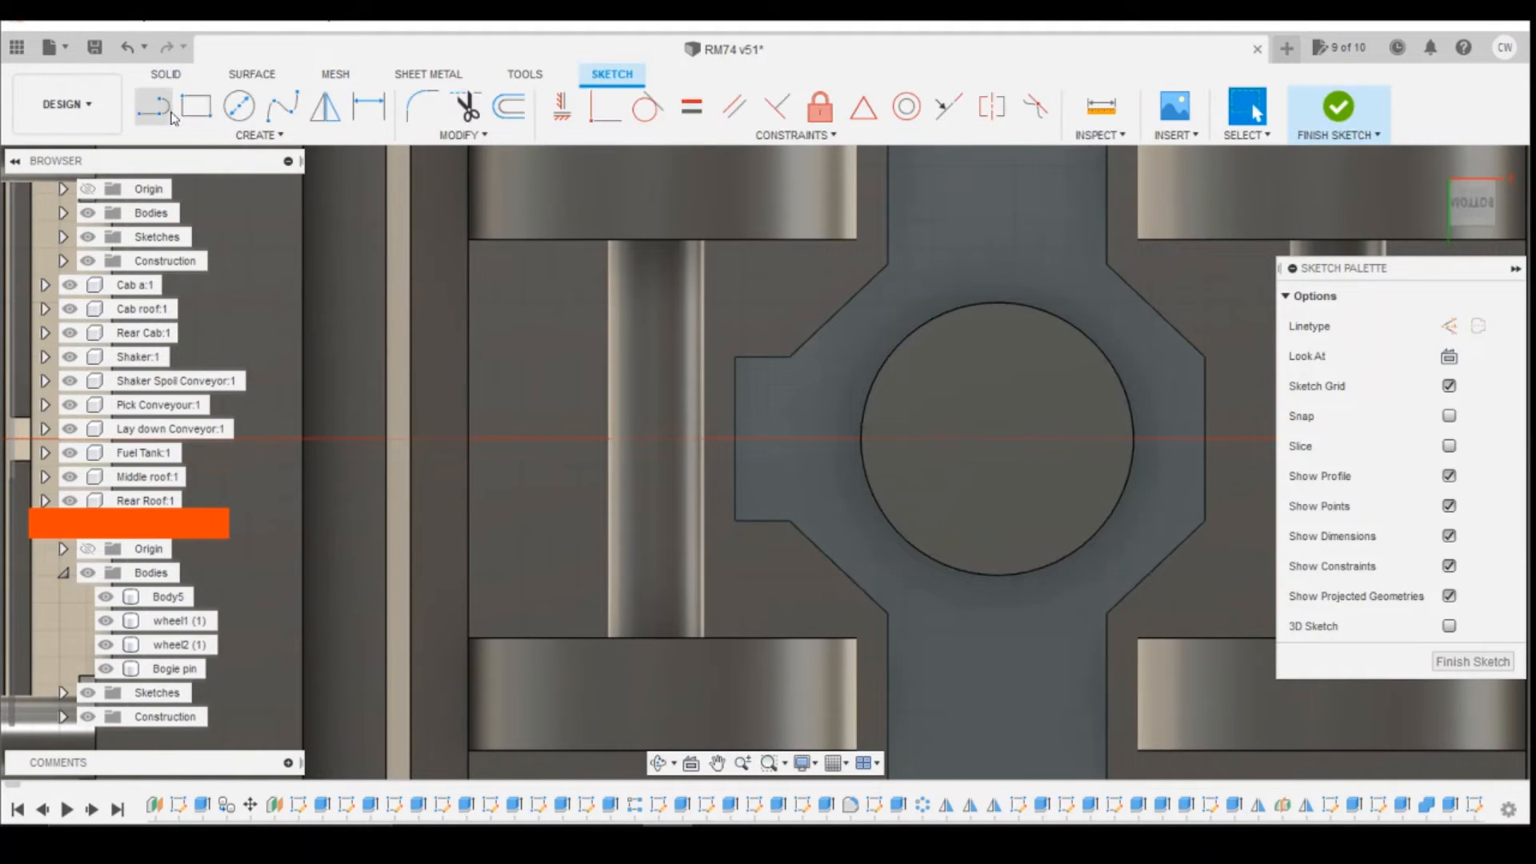
left_click(196, 107)
scroll(837, 360, "down", 5)
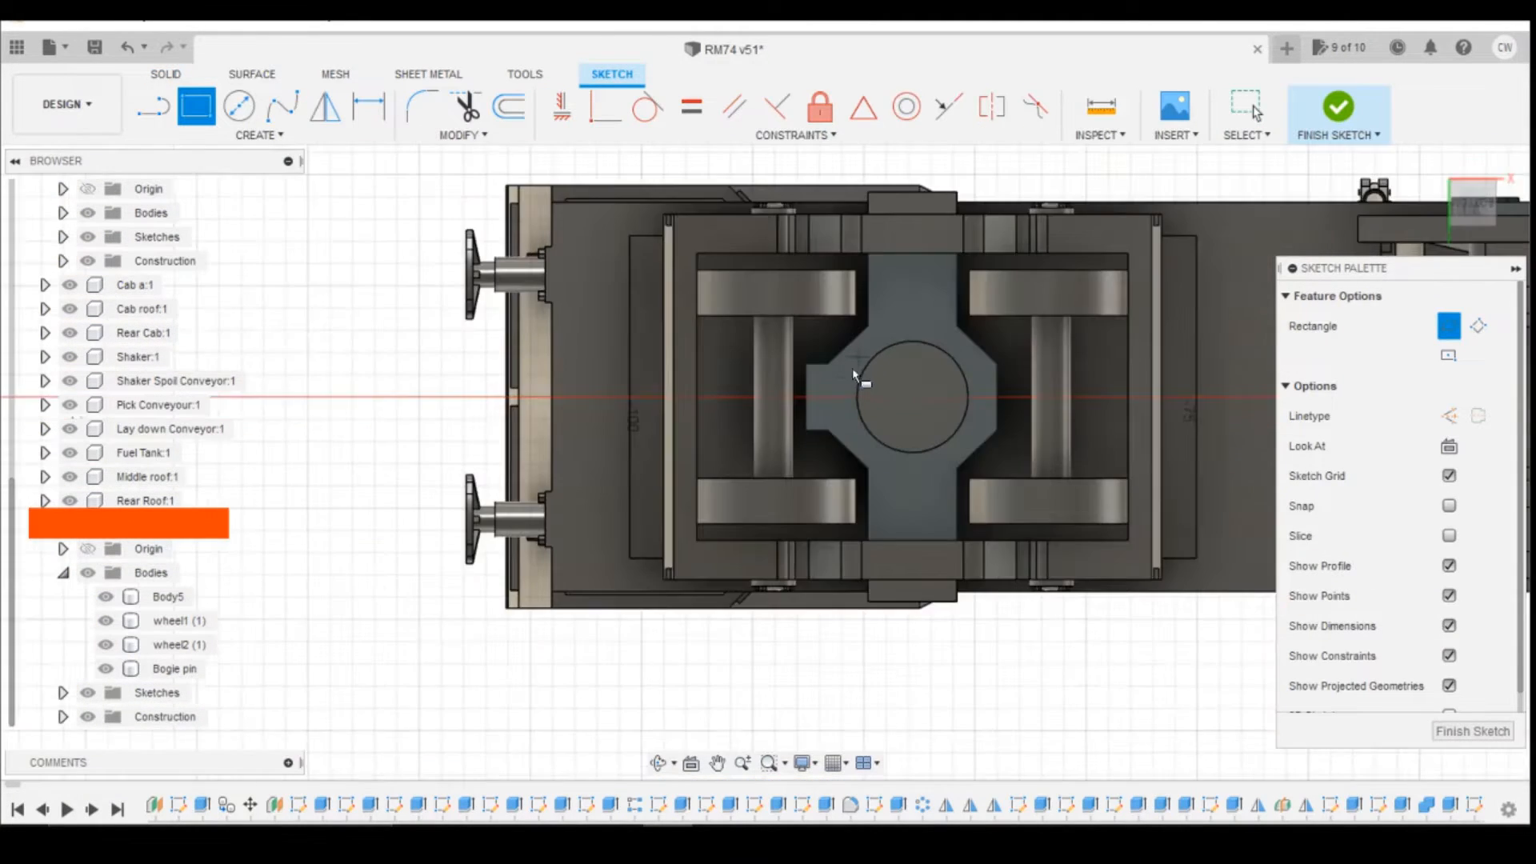
scroll(845, 374, "up", 3)
left_click(783, 357)
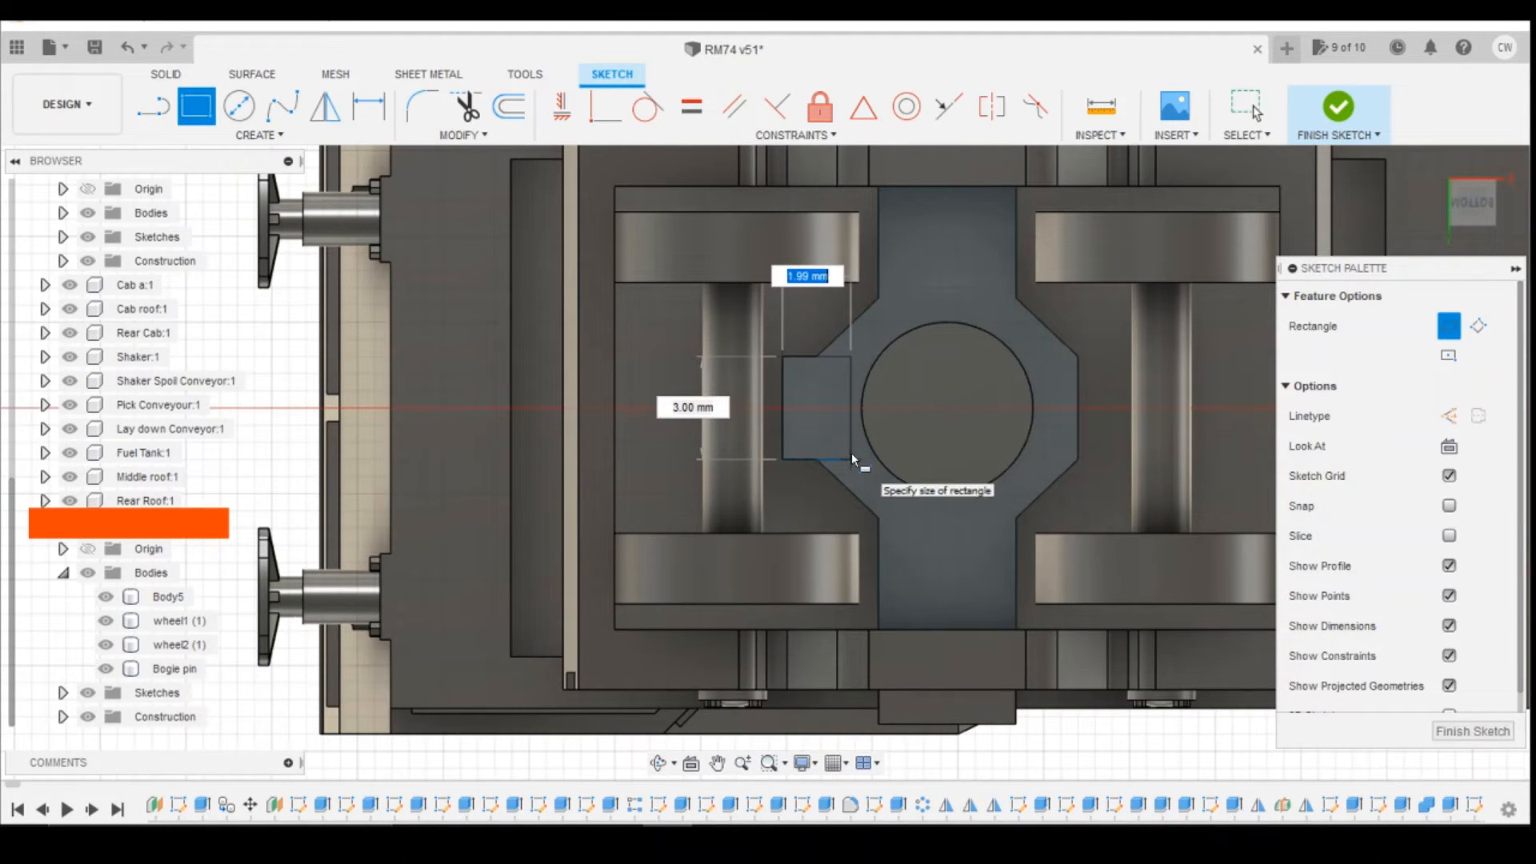
type("1.75")
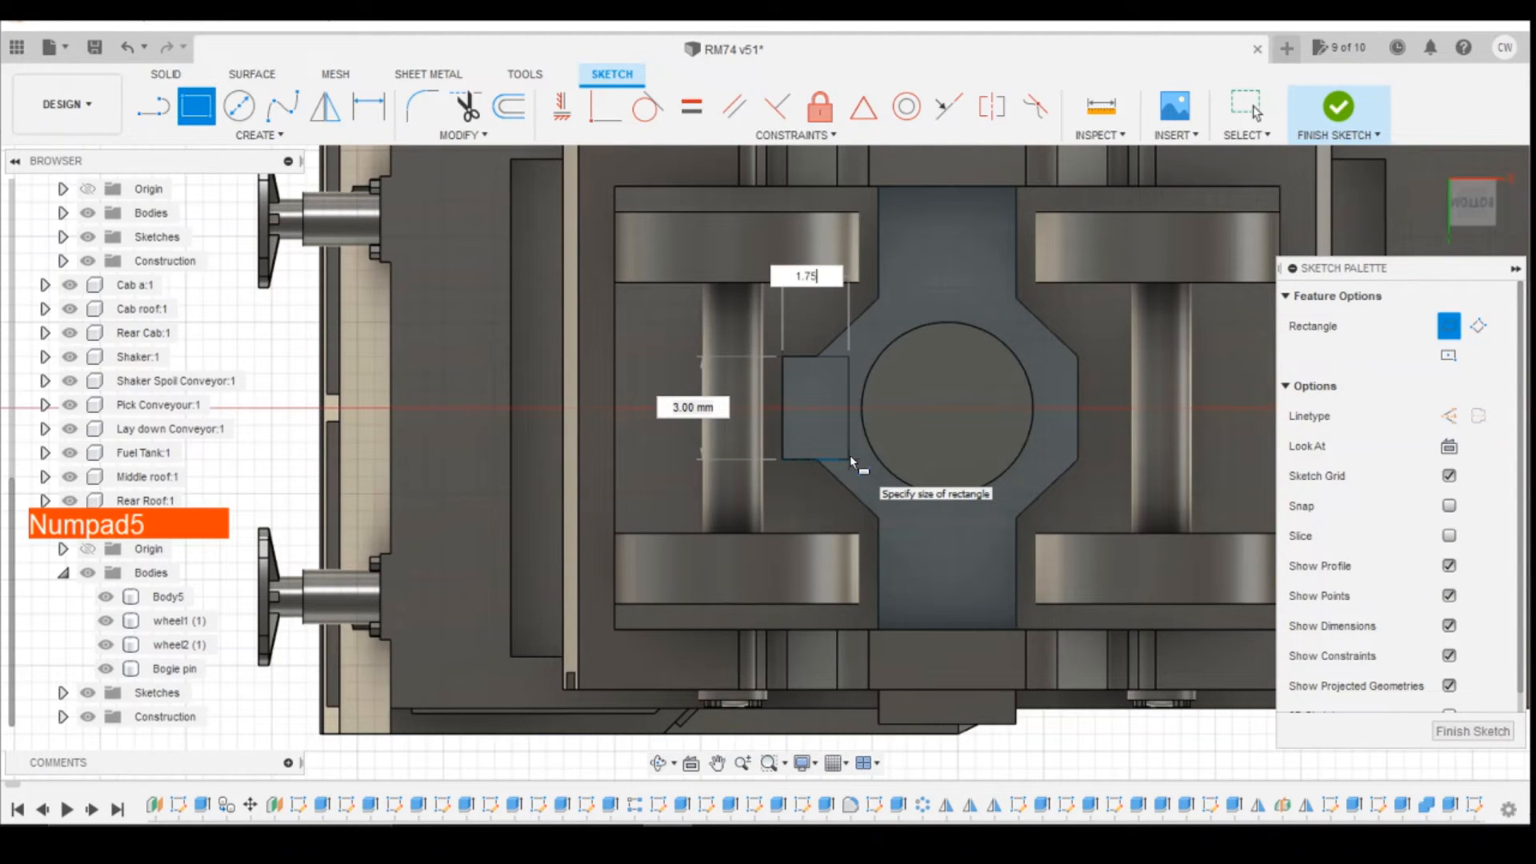
key("Return")
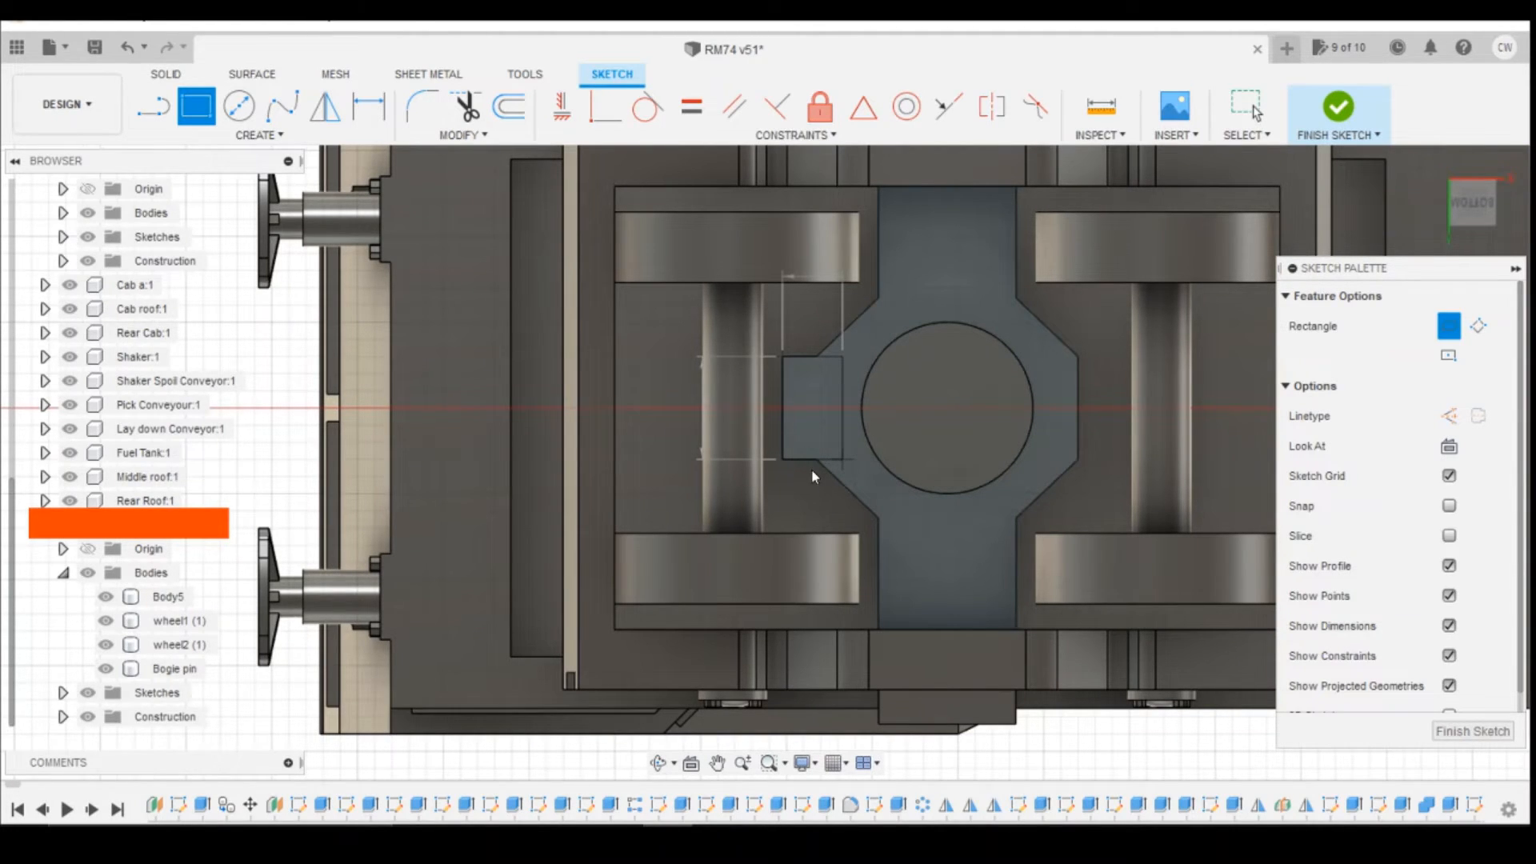
key("shift+z")
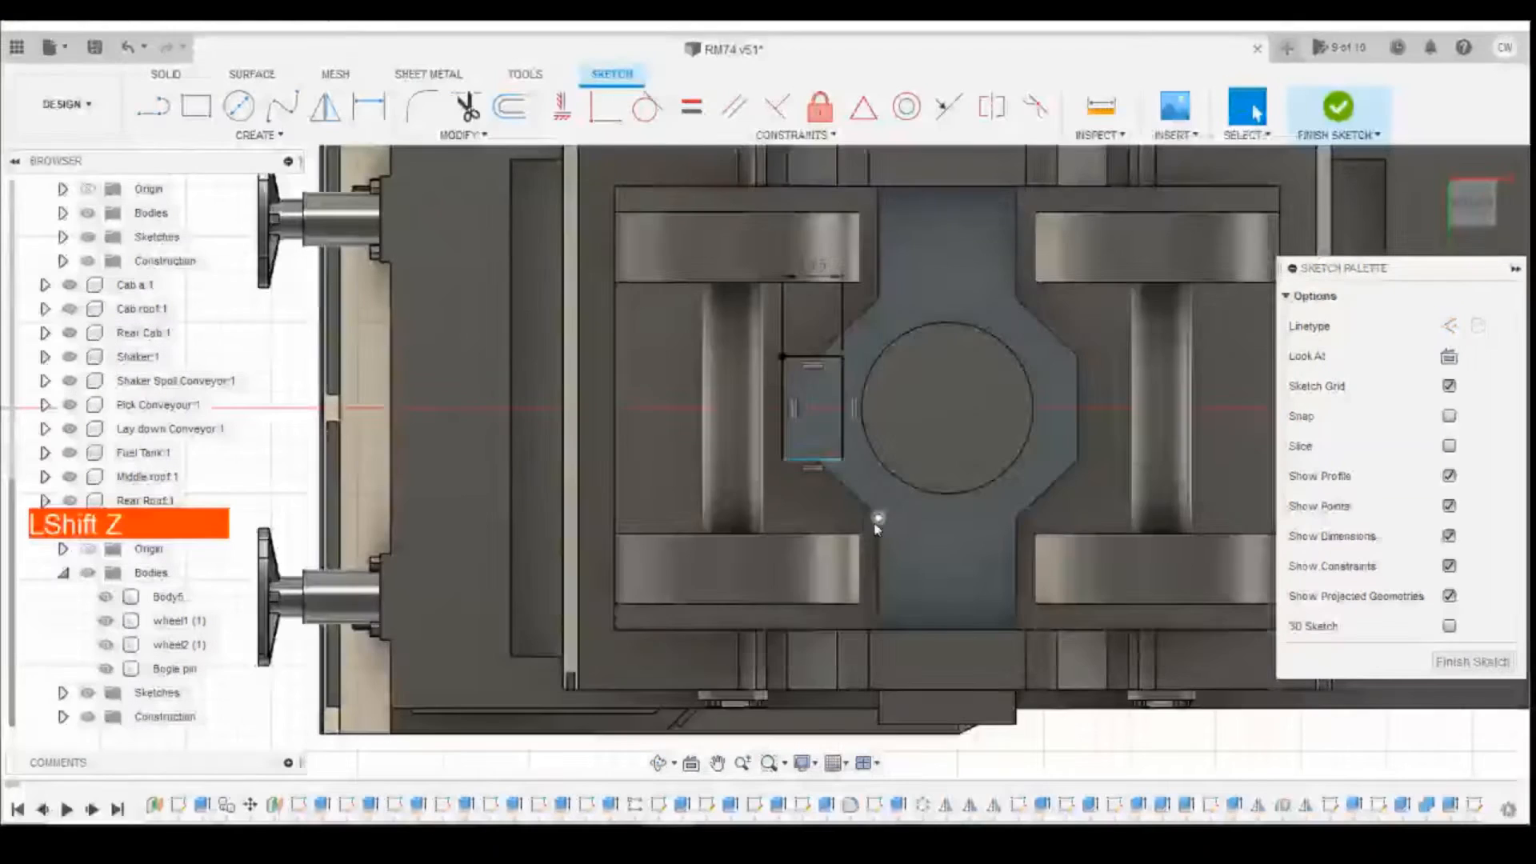
Step: Extrude the rectangular profile under the side tab 2.20 mm downward as a new body
right_click(809, 427)
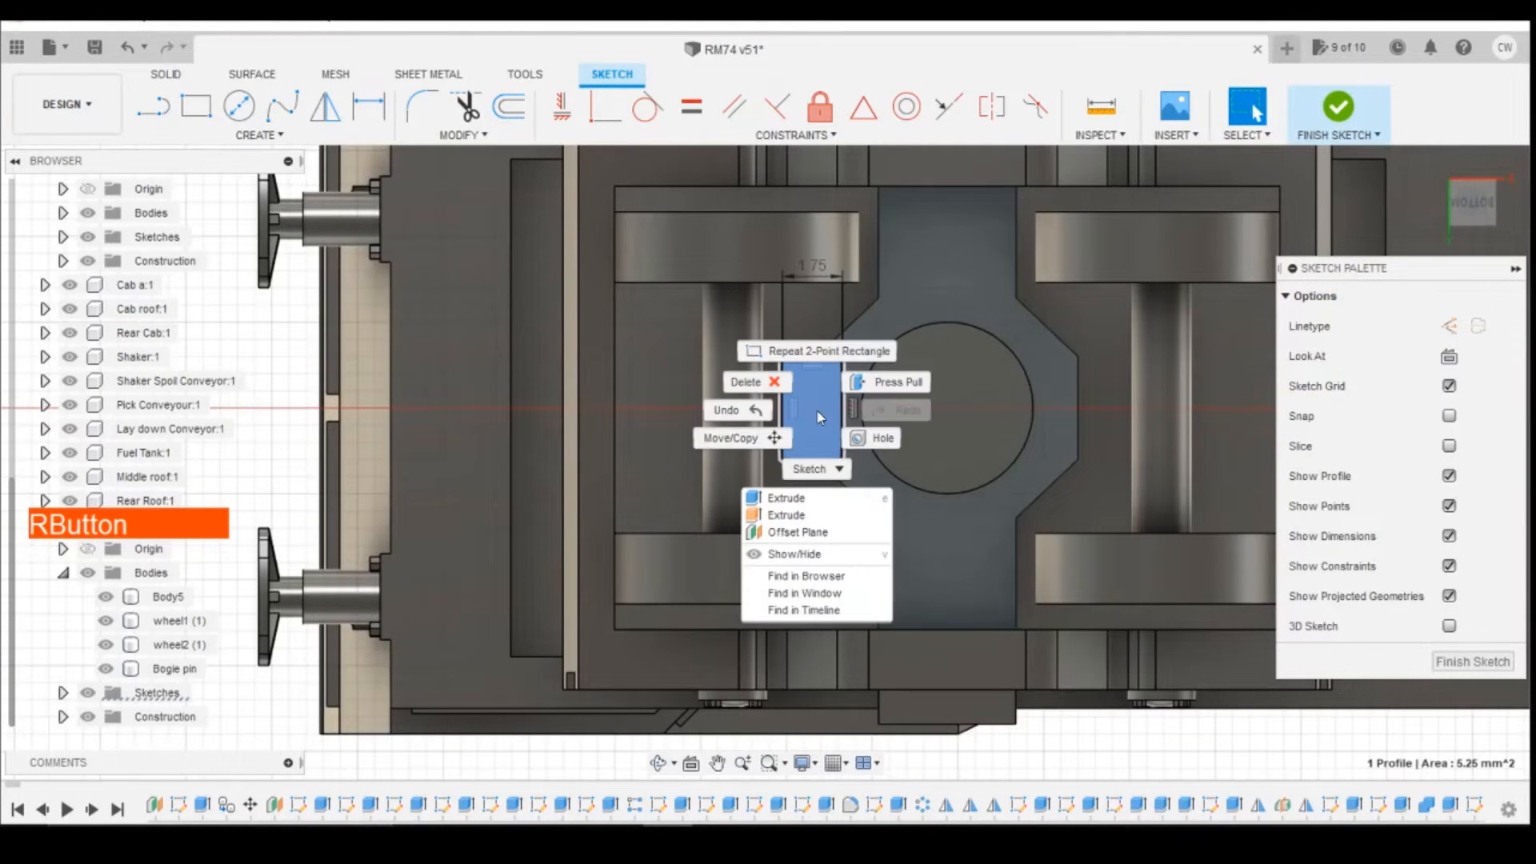
left_click(789, 498)
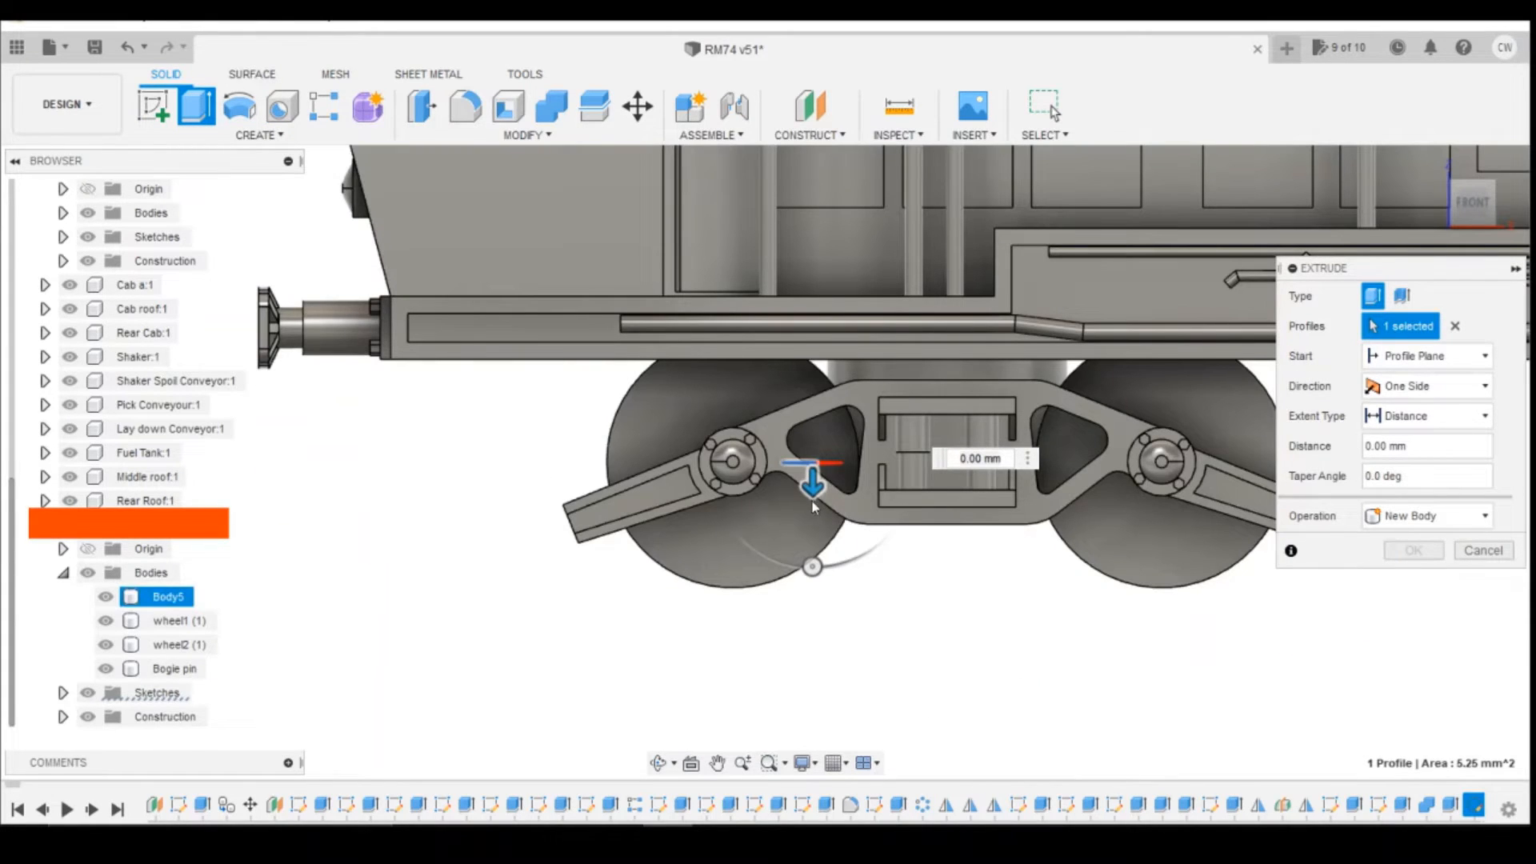
left_click_drag(813, 501, 813, 536)
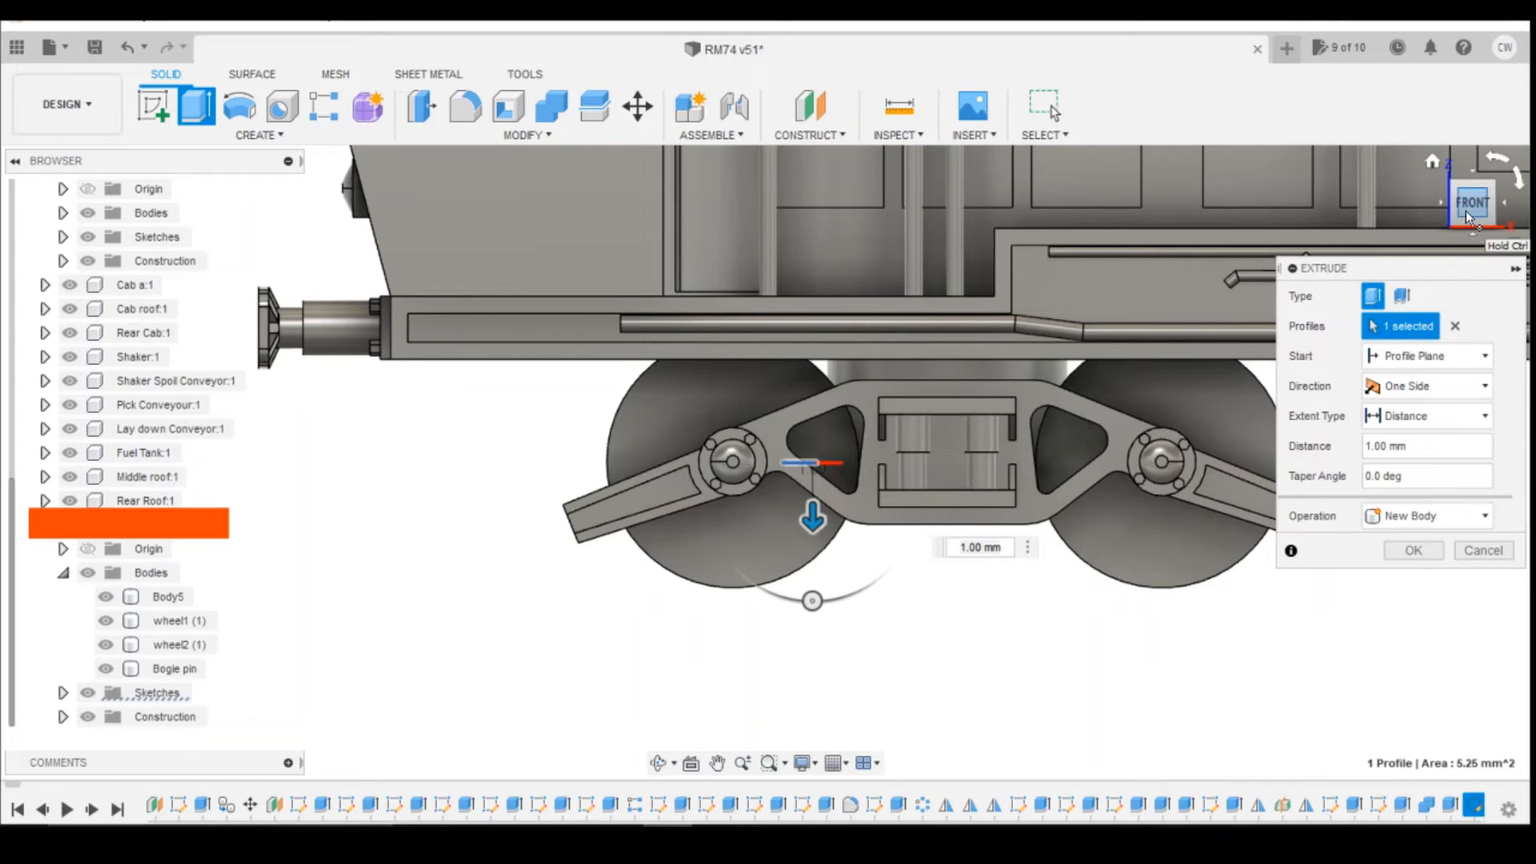
left_click(1441, 208)
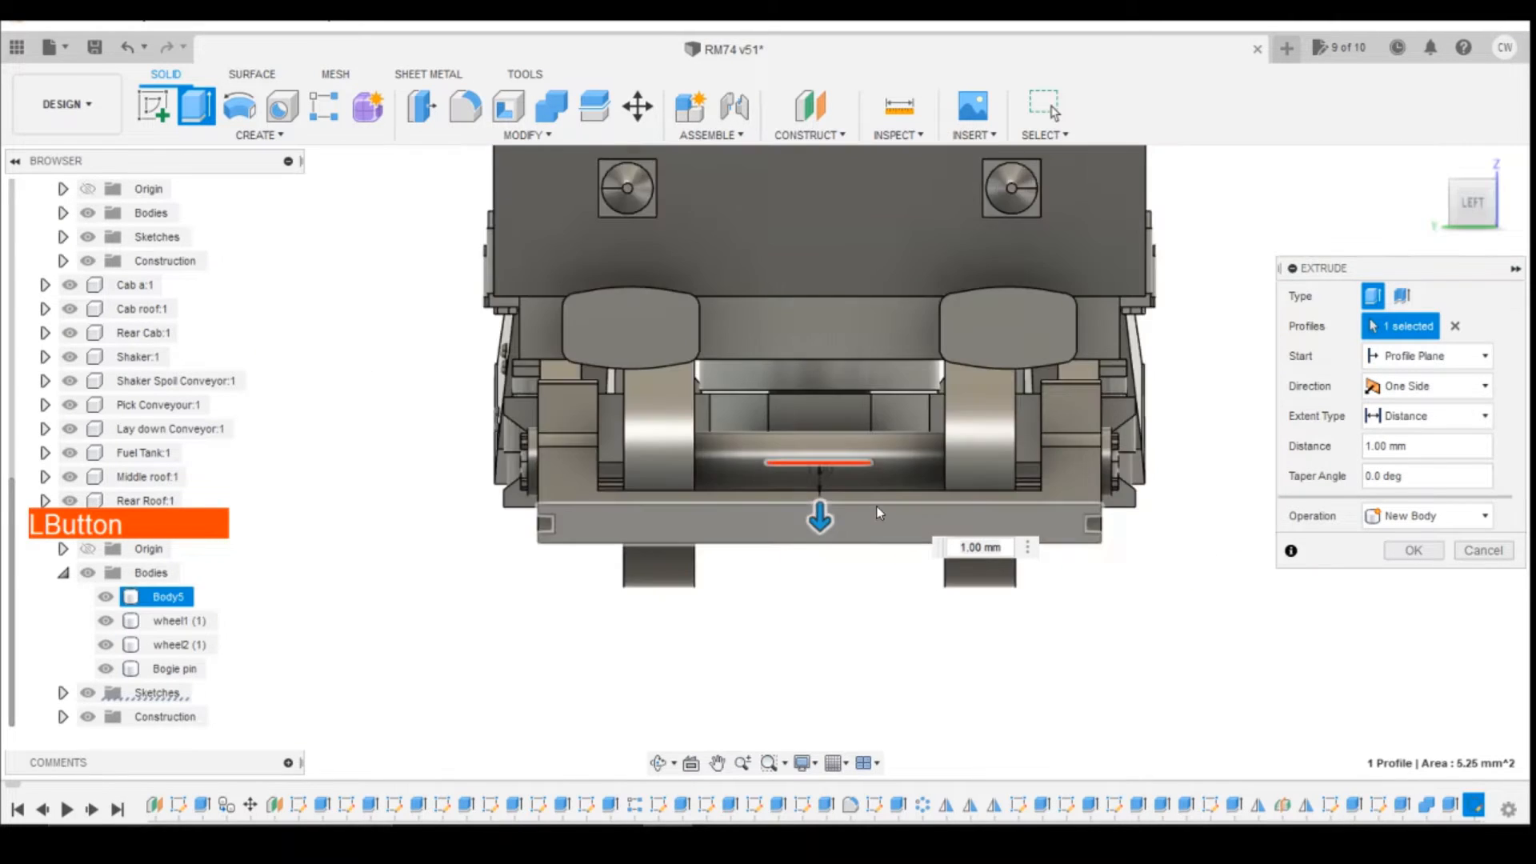
mouse_move(1485, 211)
left_mouse_down()
mouse_move(1486, 168)
mouse_move(1492, 220)
left_mouse_up()
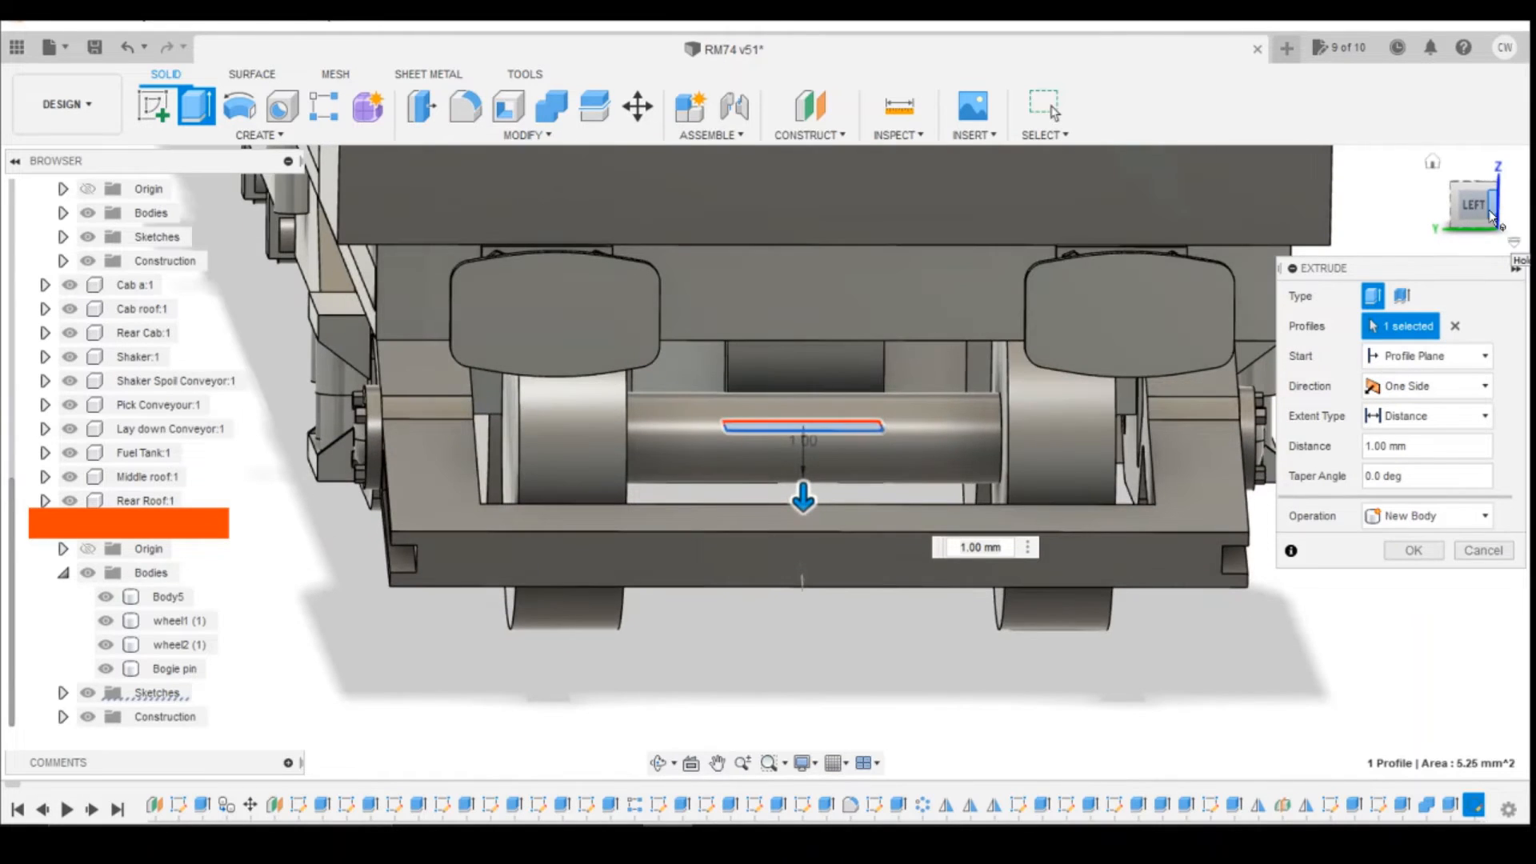
left_click_drag(806, 507, 812, 524)
mouse_move(1479, 222)
left_mouse_down()
mouse_move(1524, 182)
mouse_move(1535, 192)
mouse_move(1498, 186)
mouse_move(1474, 120)
mouse_move(1388, 148)
mouse_move(1488, 164)
mouse_move(1477, 197)
left_mouse_up()
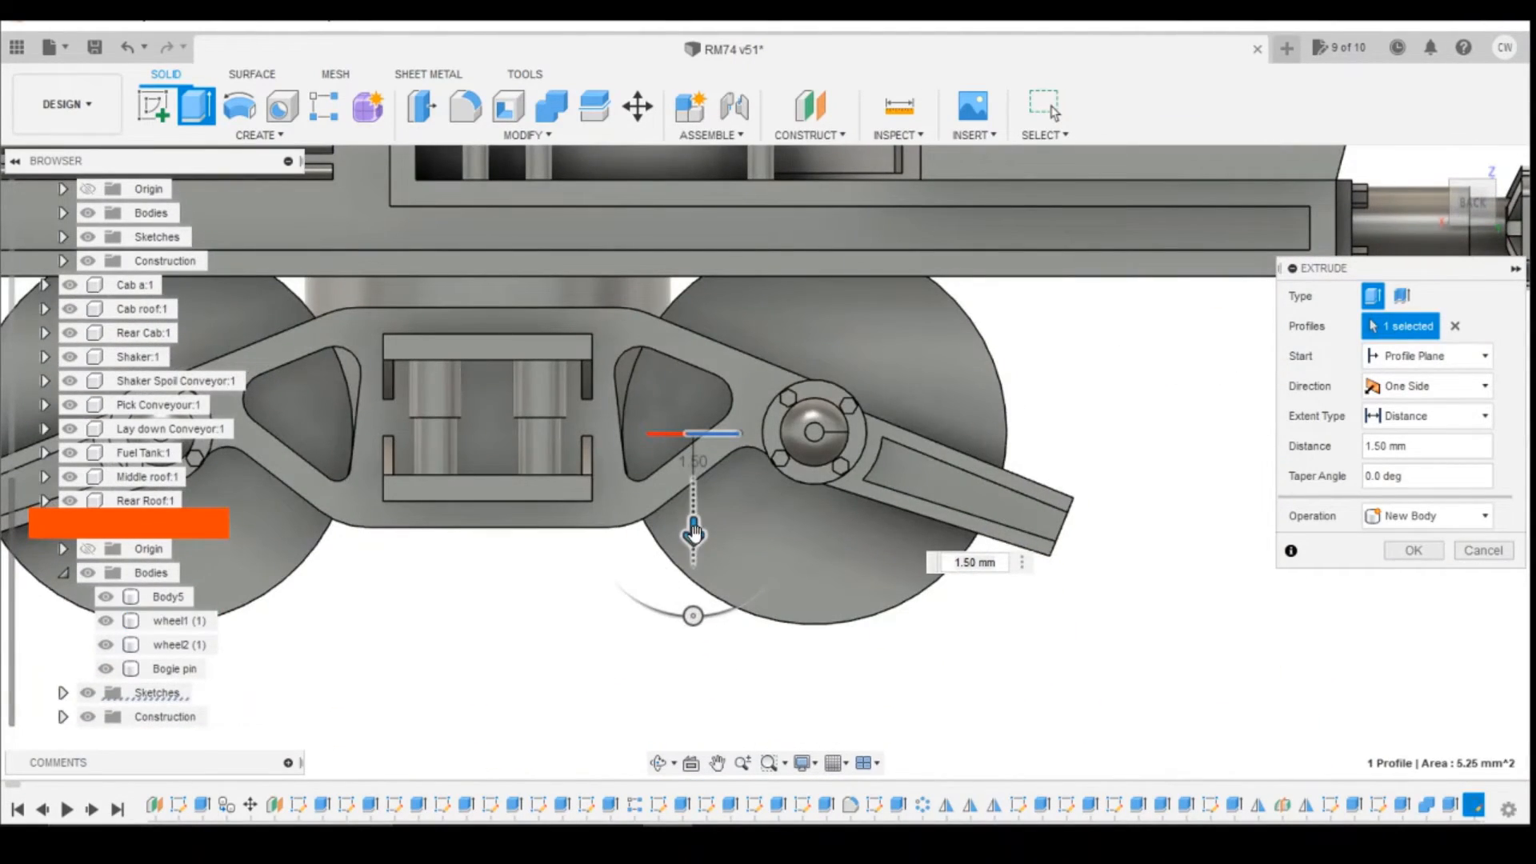
left_click_drag(693, 532, 693, 558)
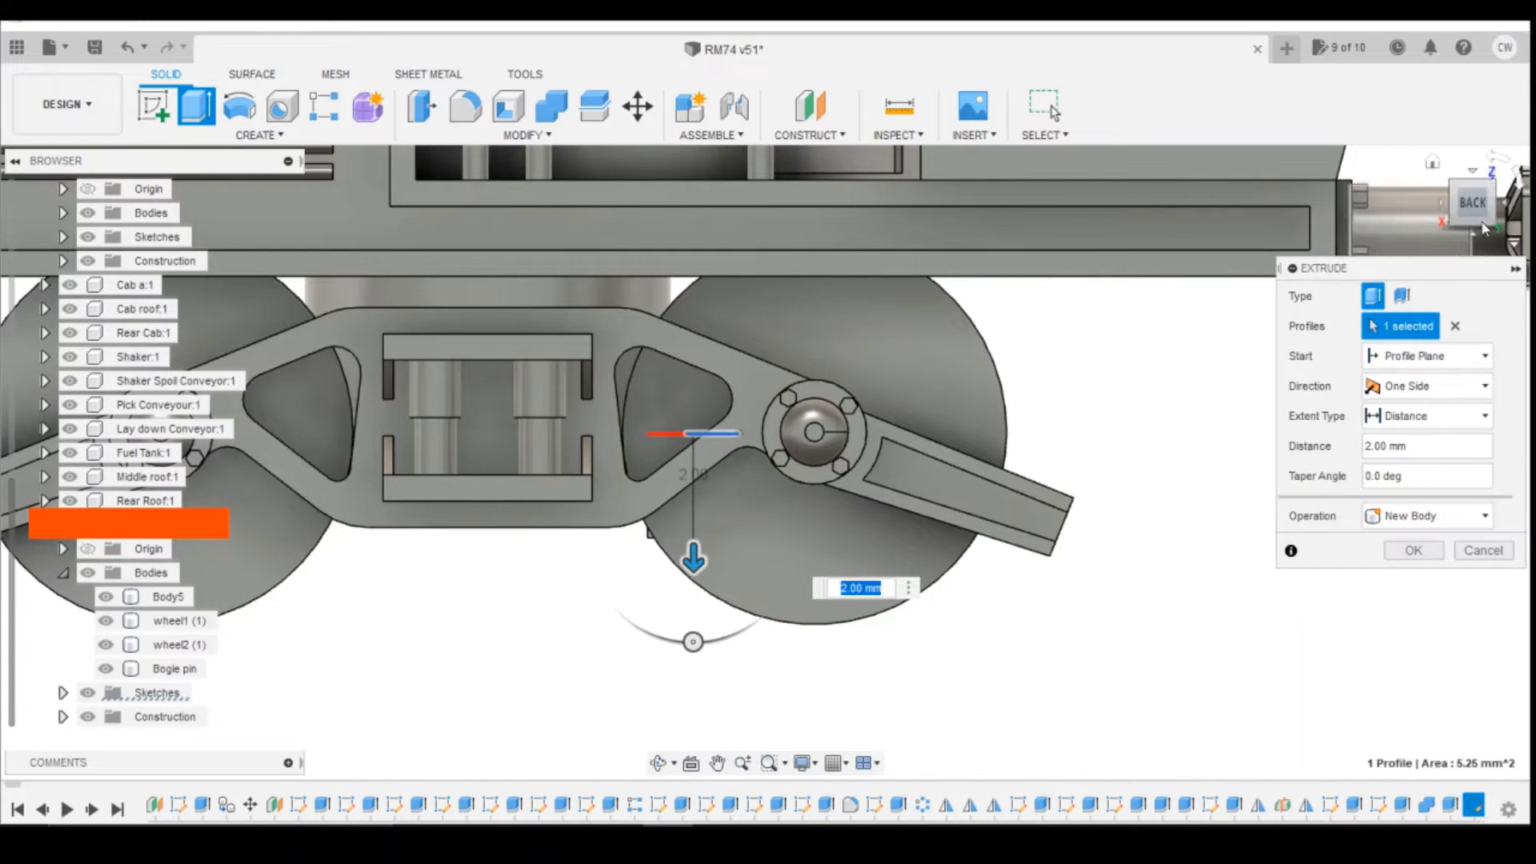
mouse_move(1480, 208)
left_mouse_down()
mouse_move(1464, 205)
mouse_move(1485, 189)
mouse_move(1466, 205)
mouse_move(1481, 210)
left_mouse_up()
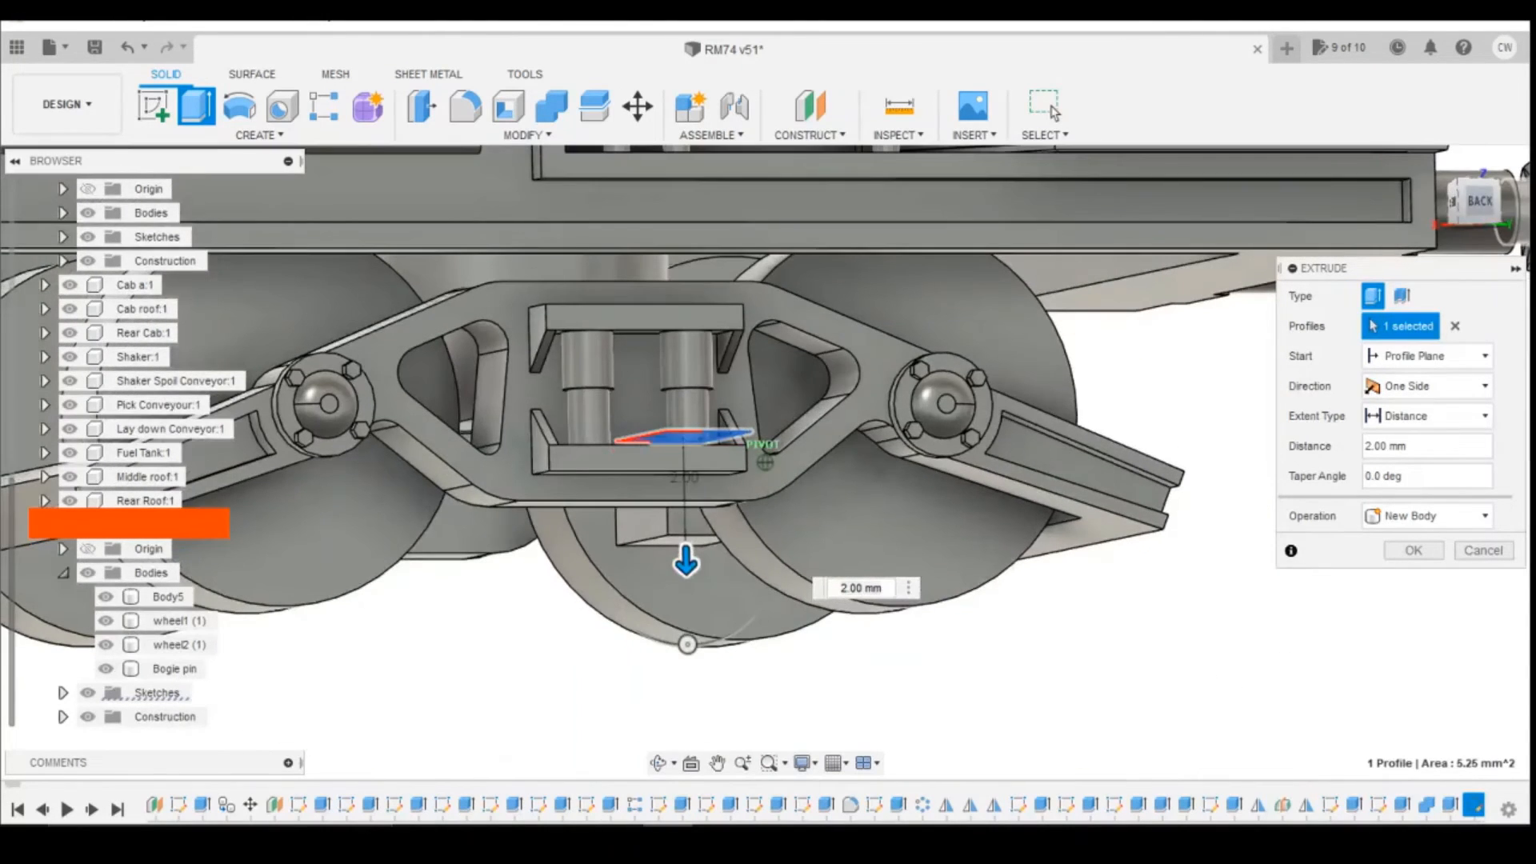
left_click(855, 586)
type("2")
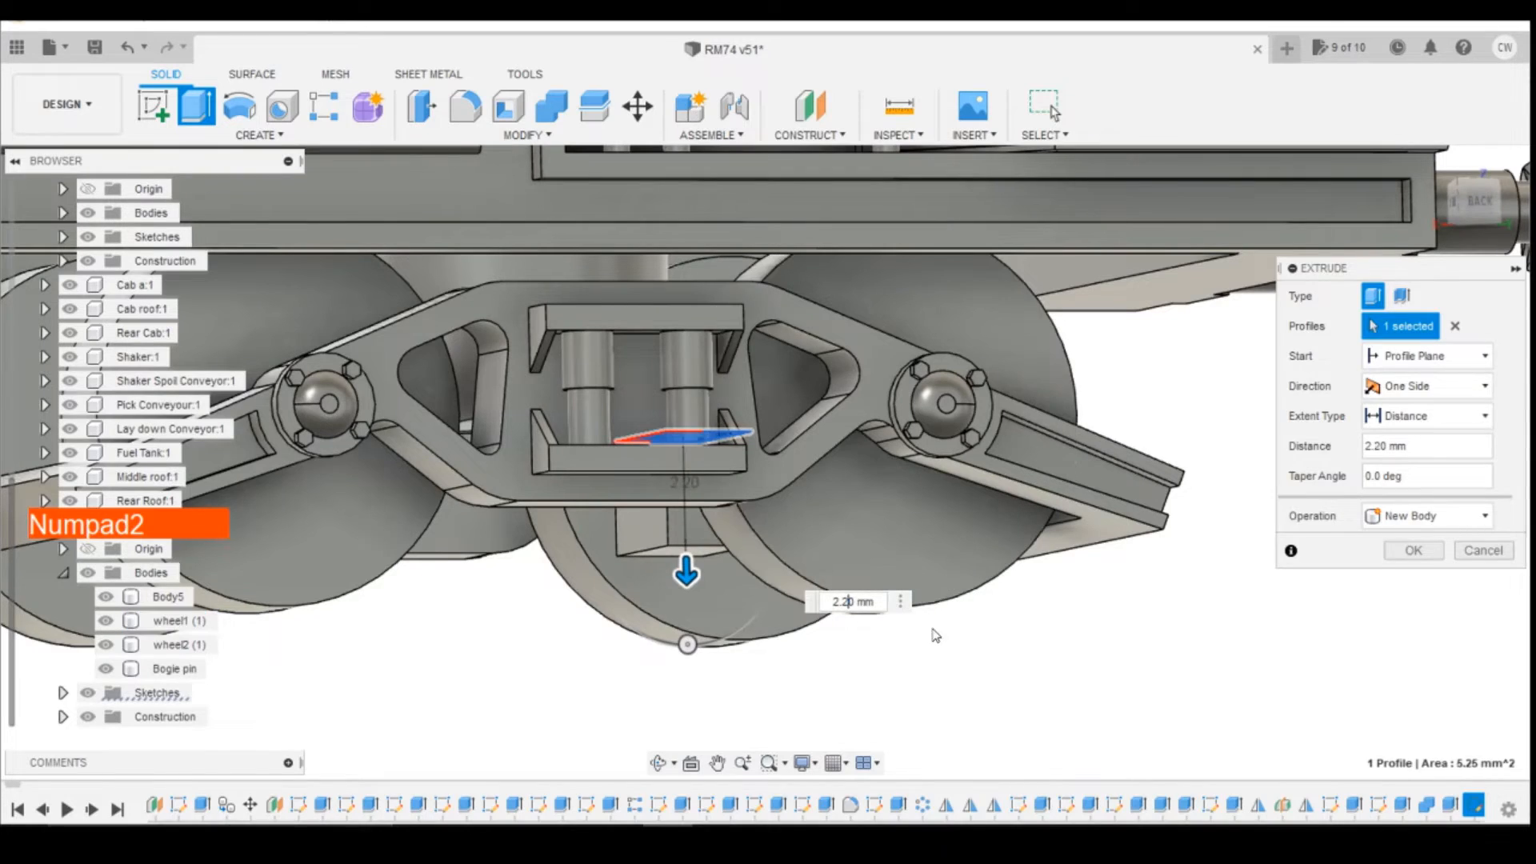
key("Return")
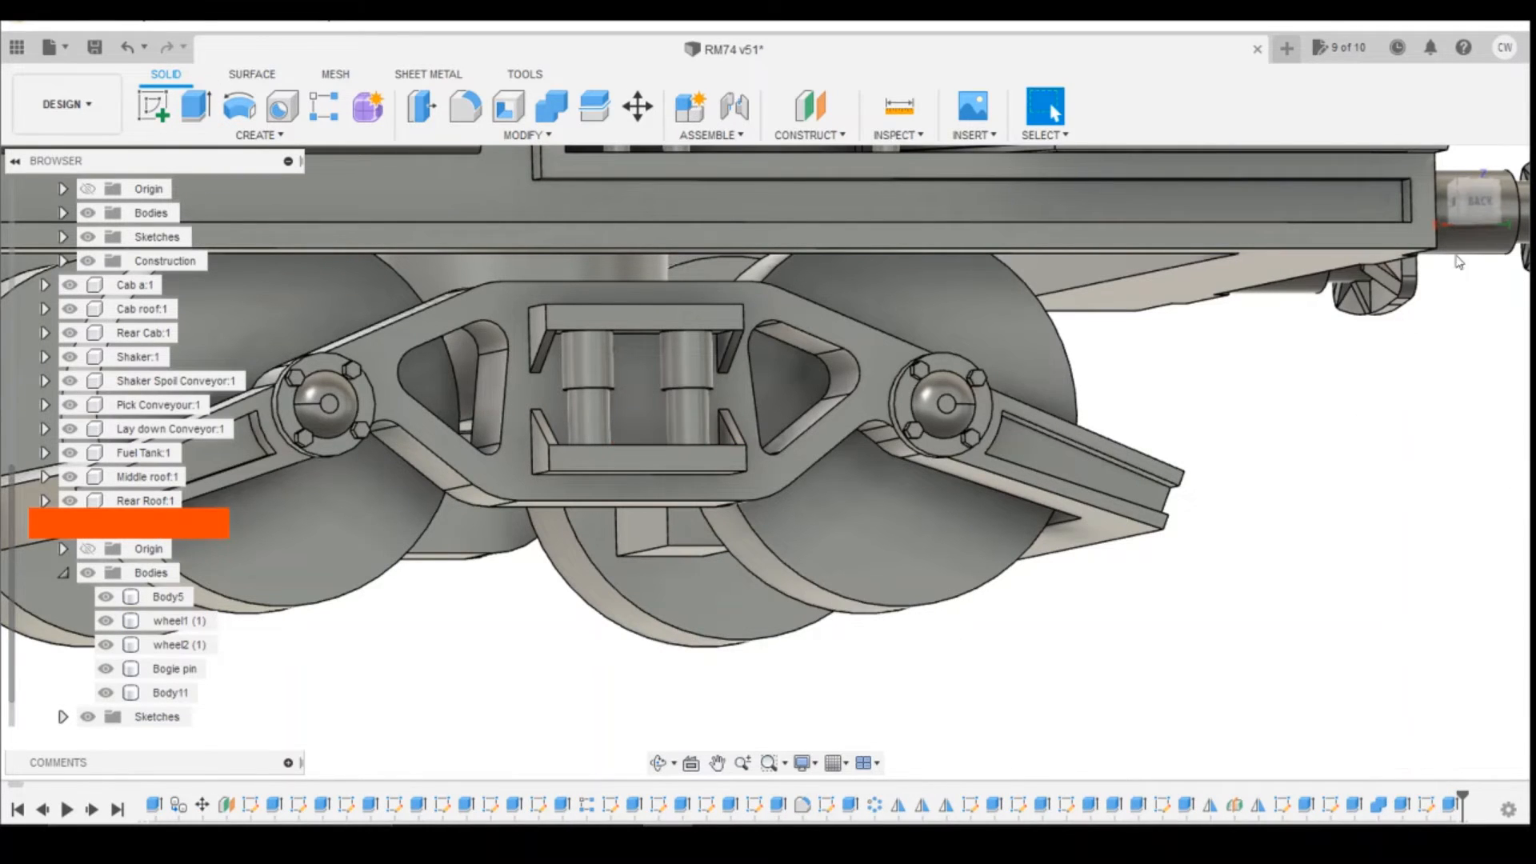
Step: Sketch a 3 by 1.3 mm rectangle on the block's outward end face, starting at its lower corner, with Slice enabled
mouse_move(1472, 200)
left_mouse_down()
mouse_move(1432, 120)
mouse_move(1397, 164)
mouse_move(1409, 200)
mouse_move(1432, 148)
mouse_move(1474, 201)
left_mouse_up()
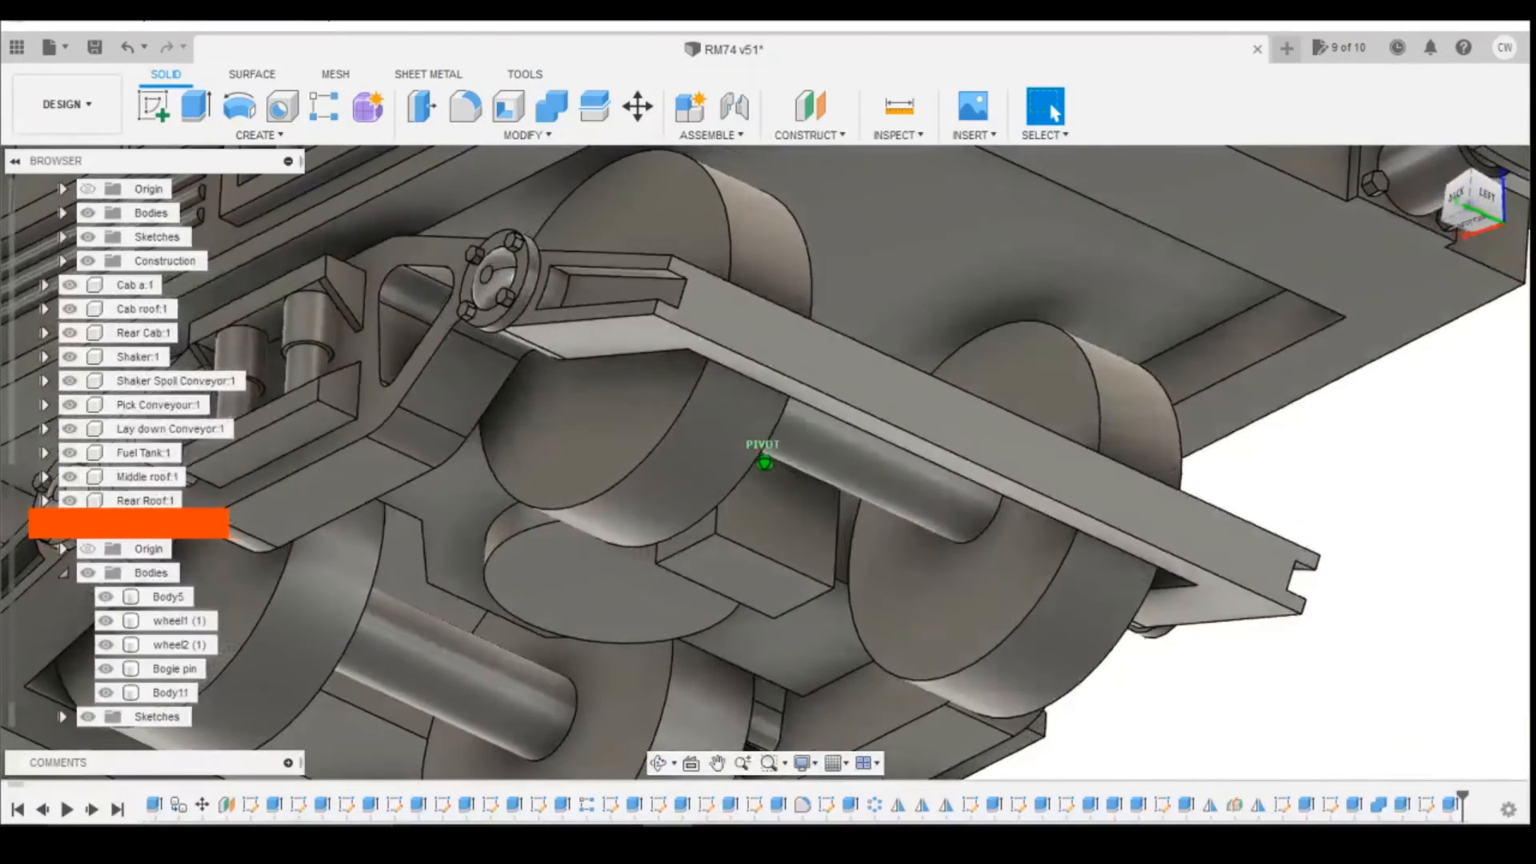
left_click(155, 106)
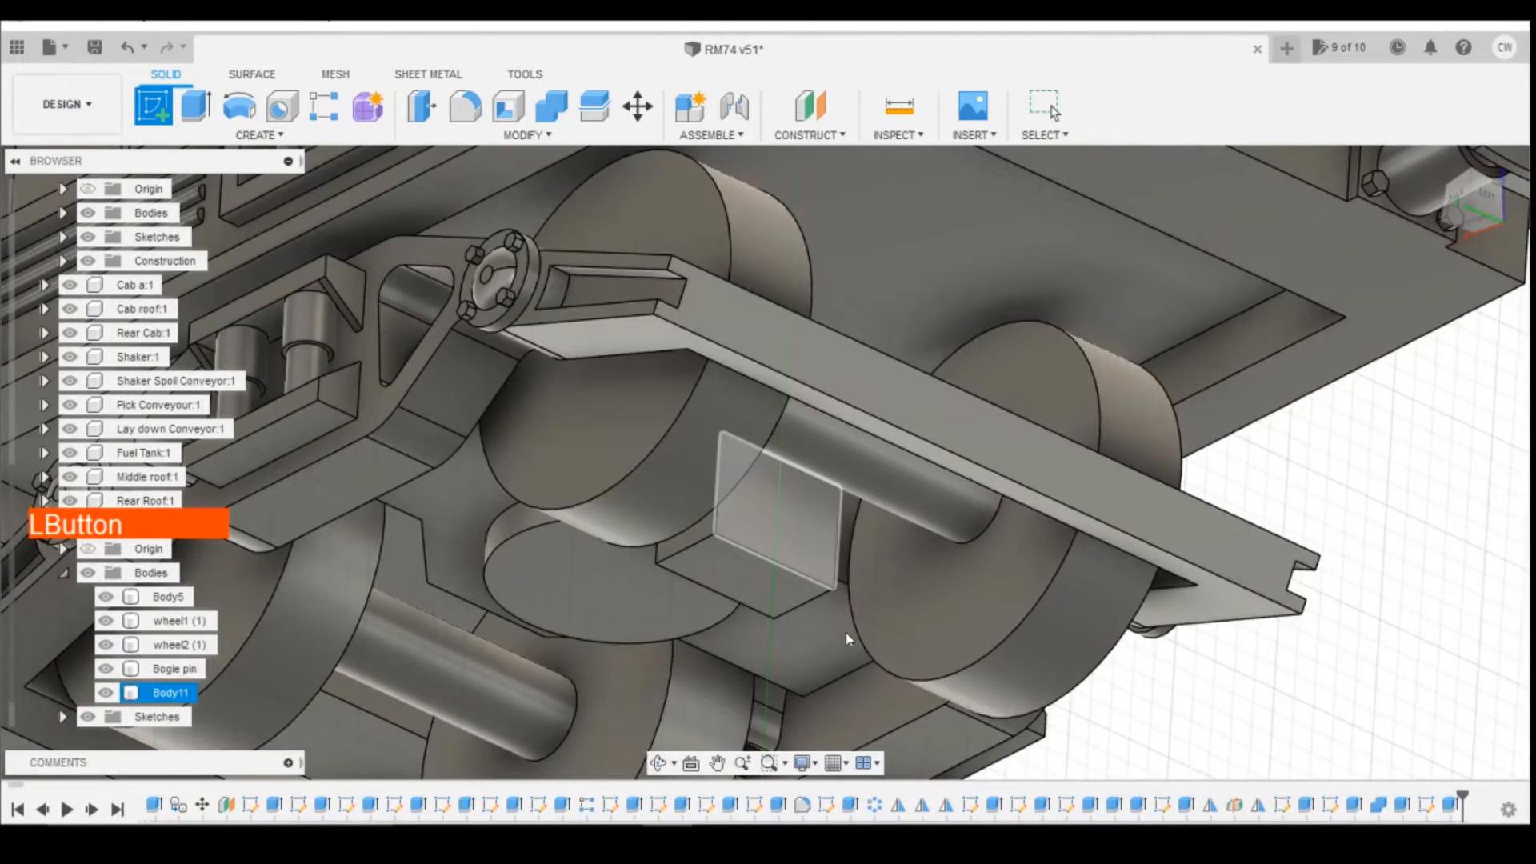
left_click(792, 615)
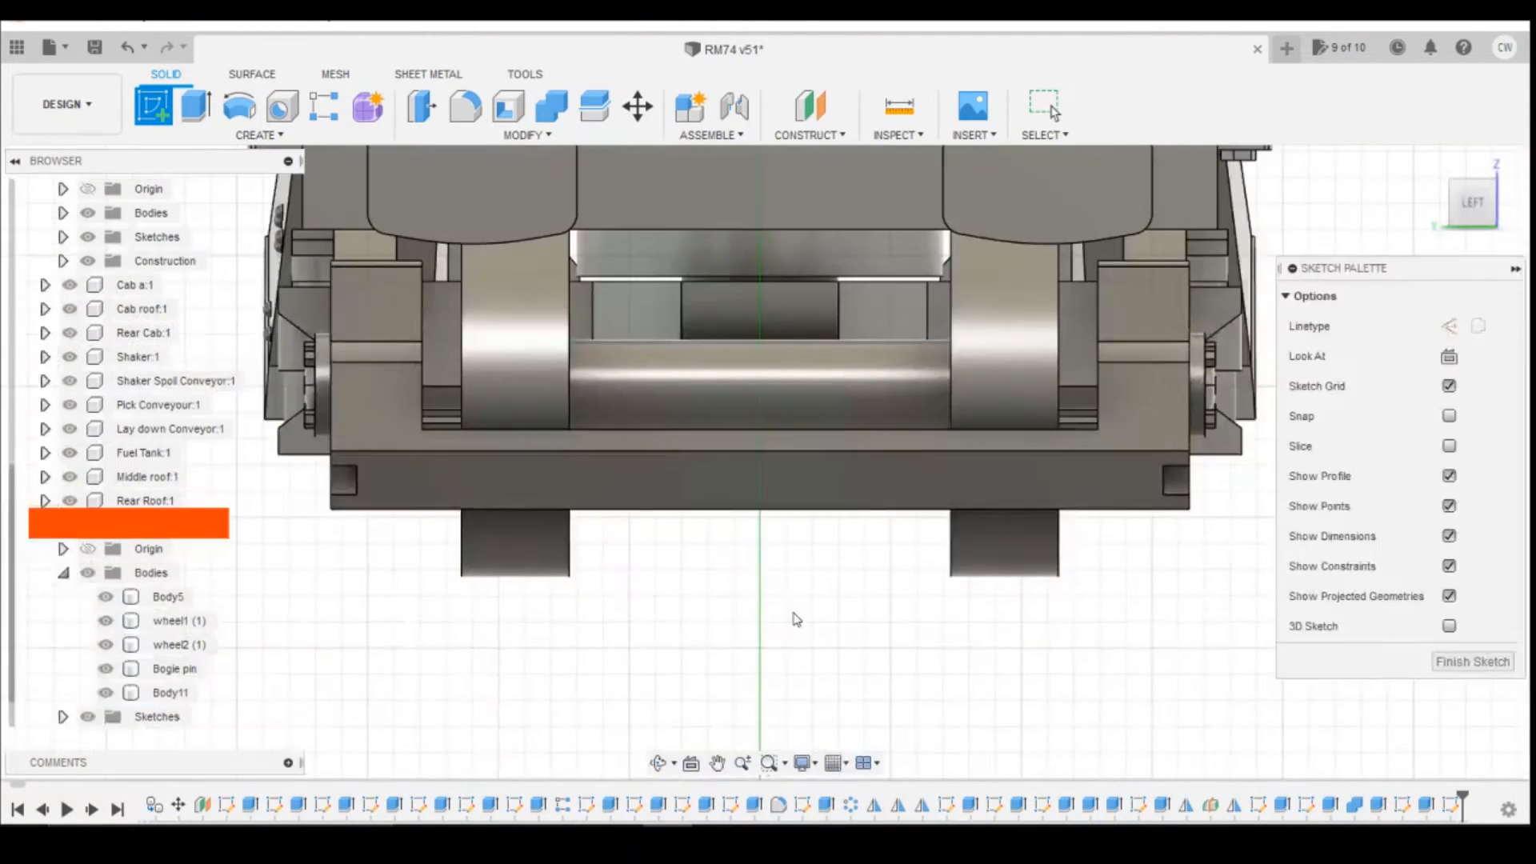
left_click(1449, 446)
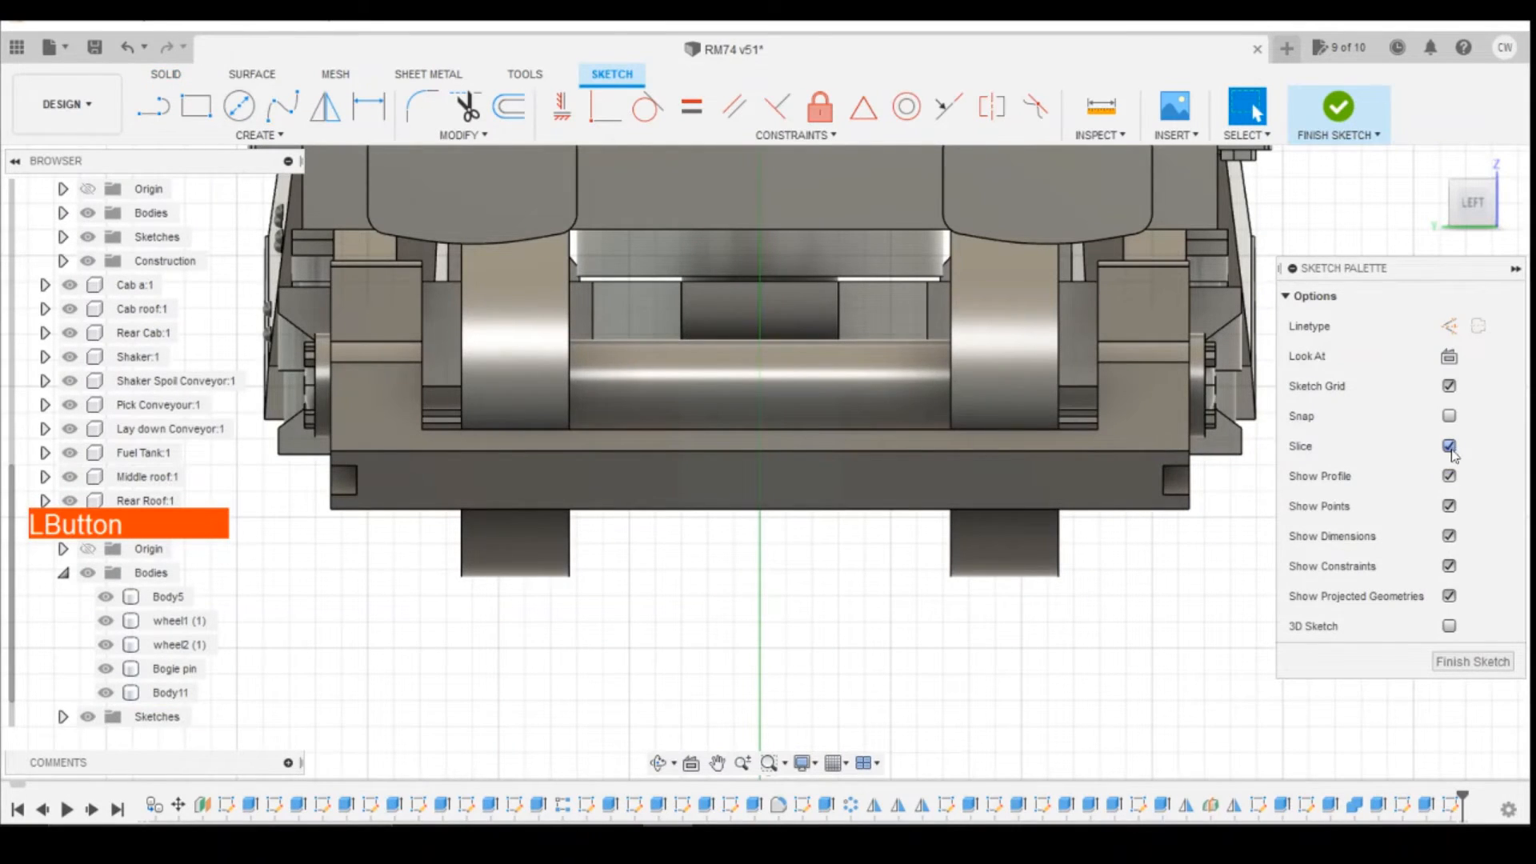
left_click(192, 100)
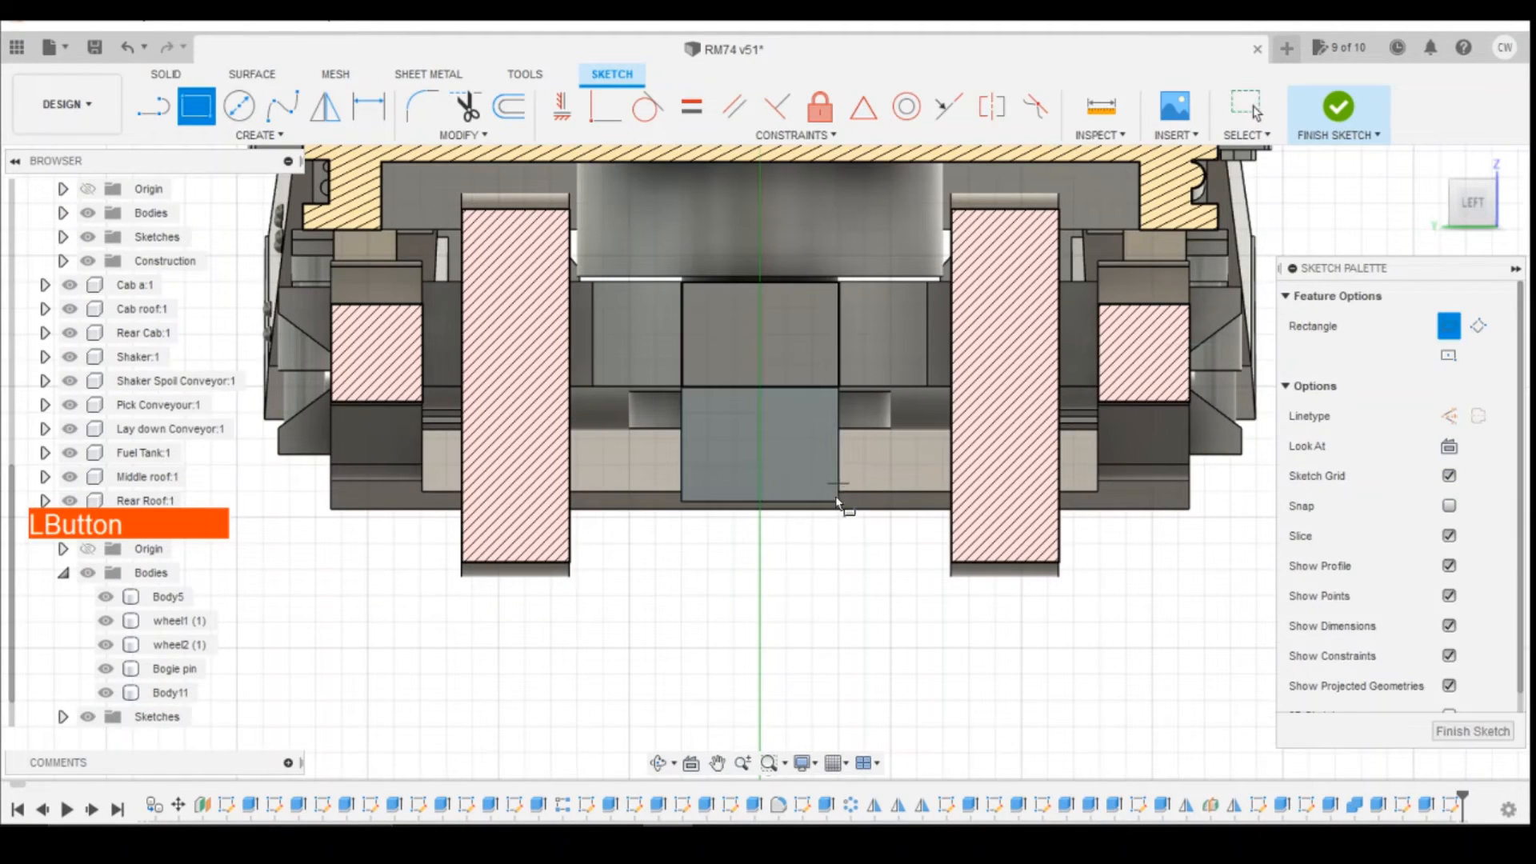
left_click(838, 502)
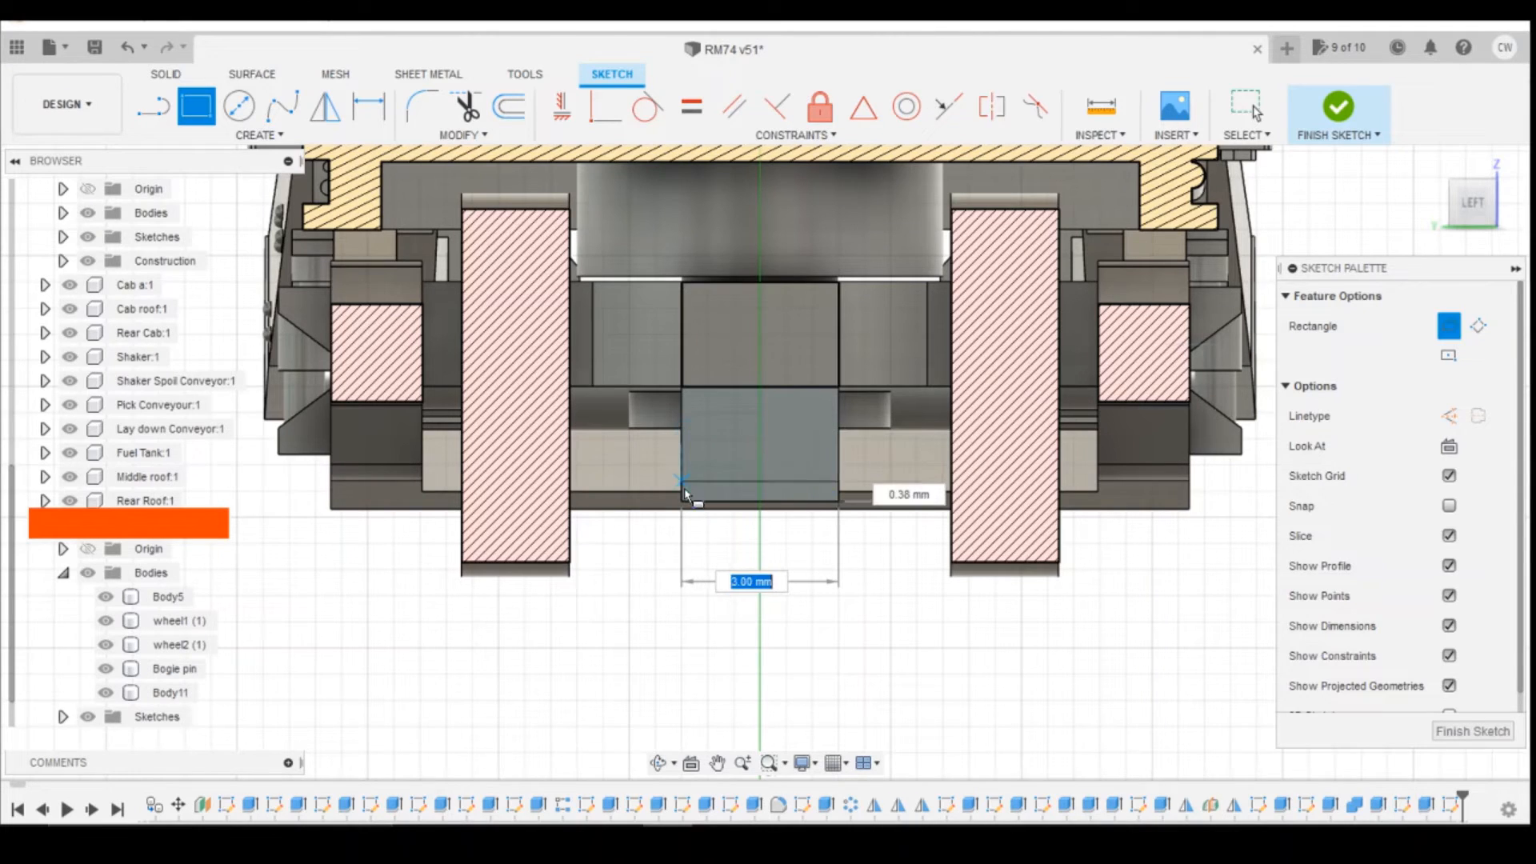
type("3")
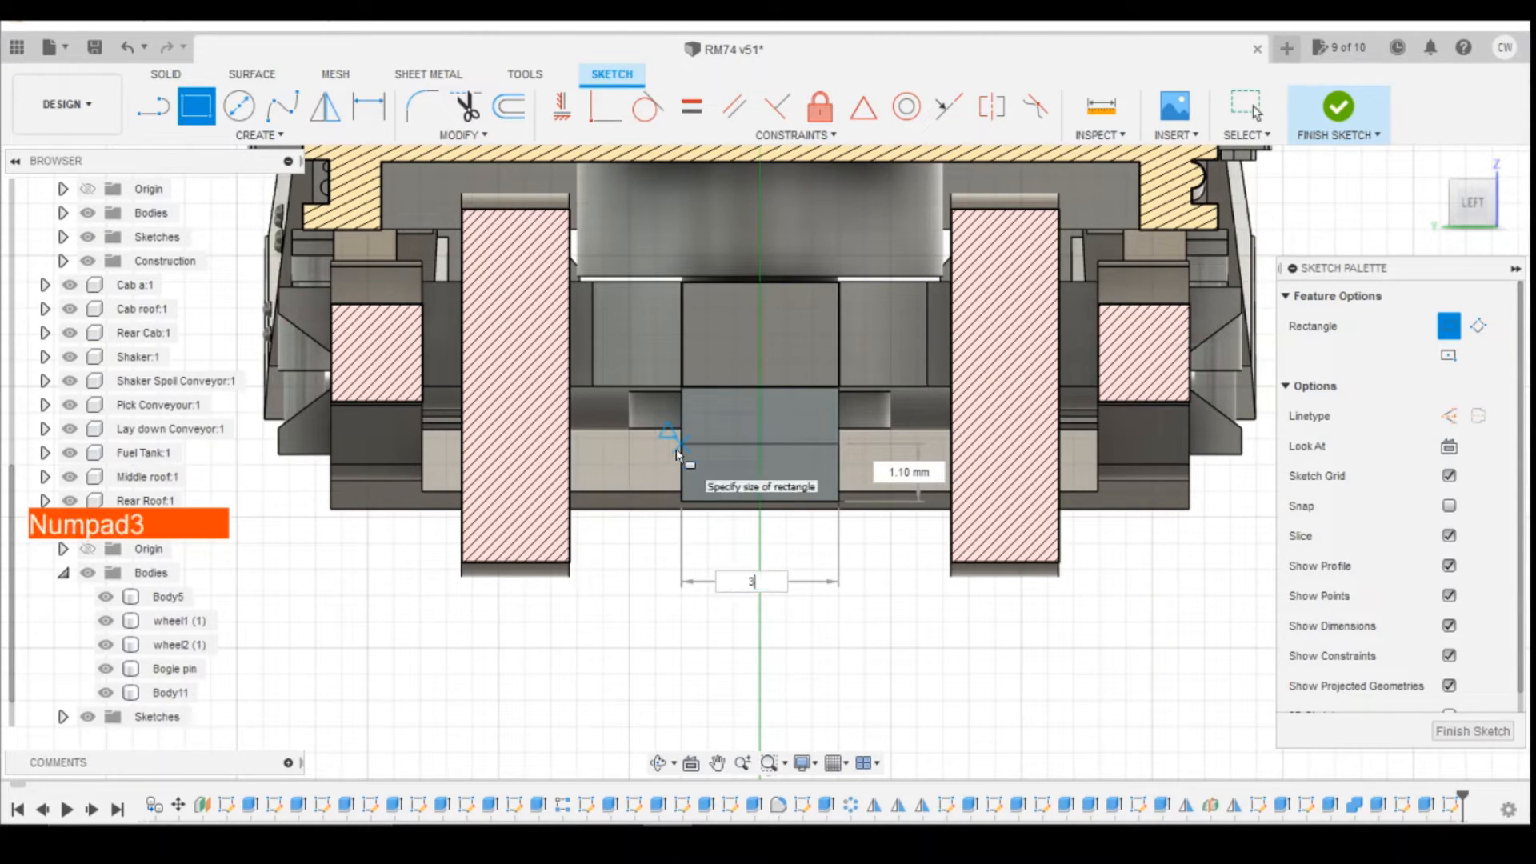
key("Tab")
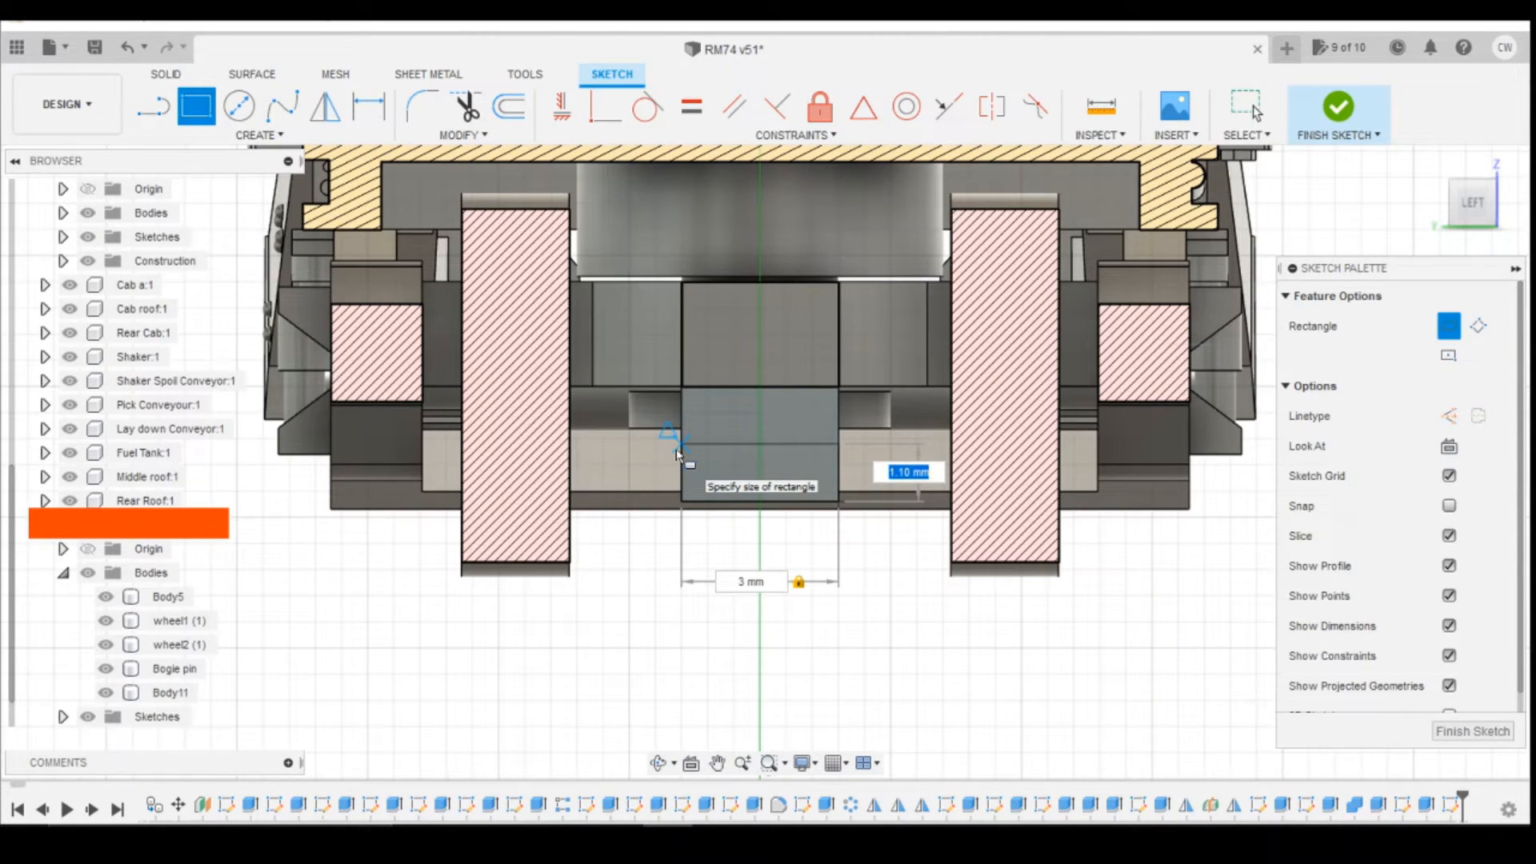
type("1.3")
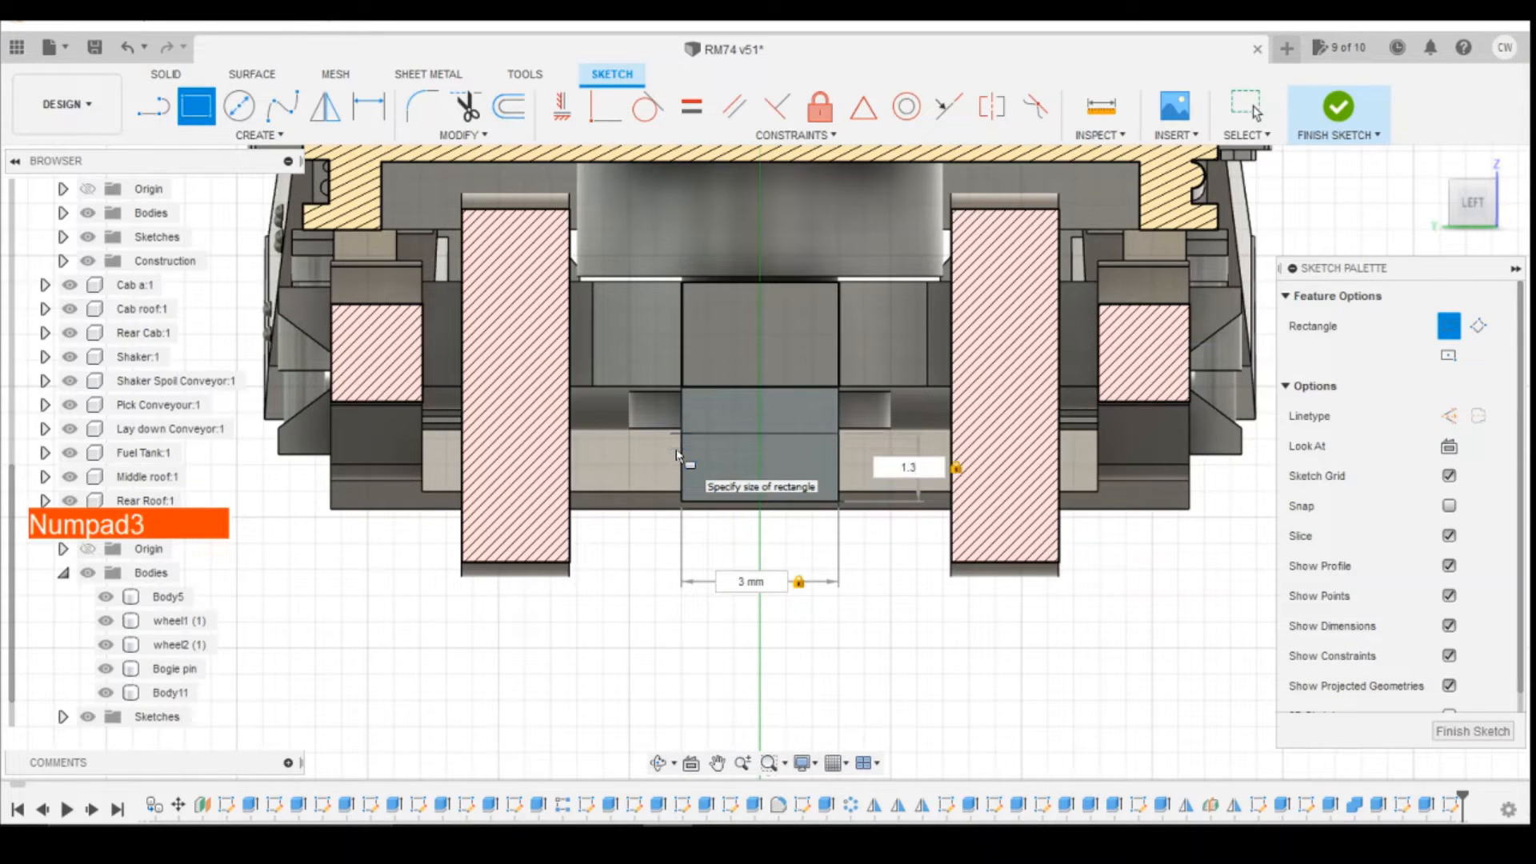
key("Return")
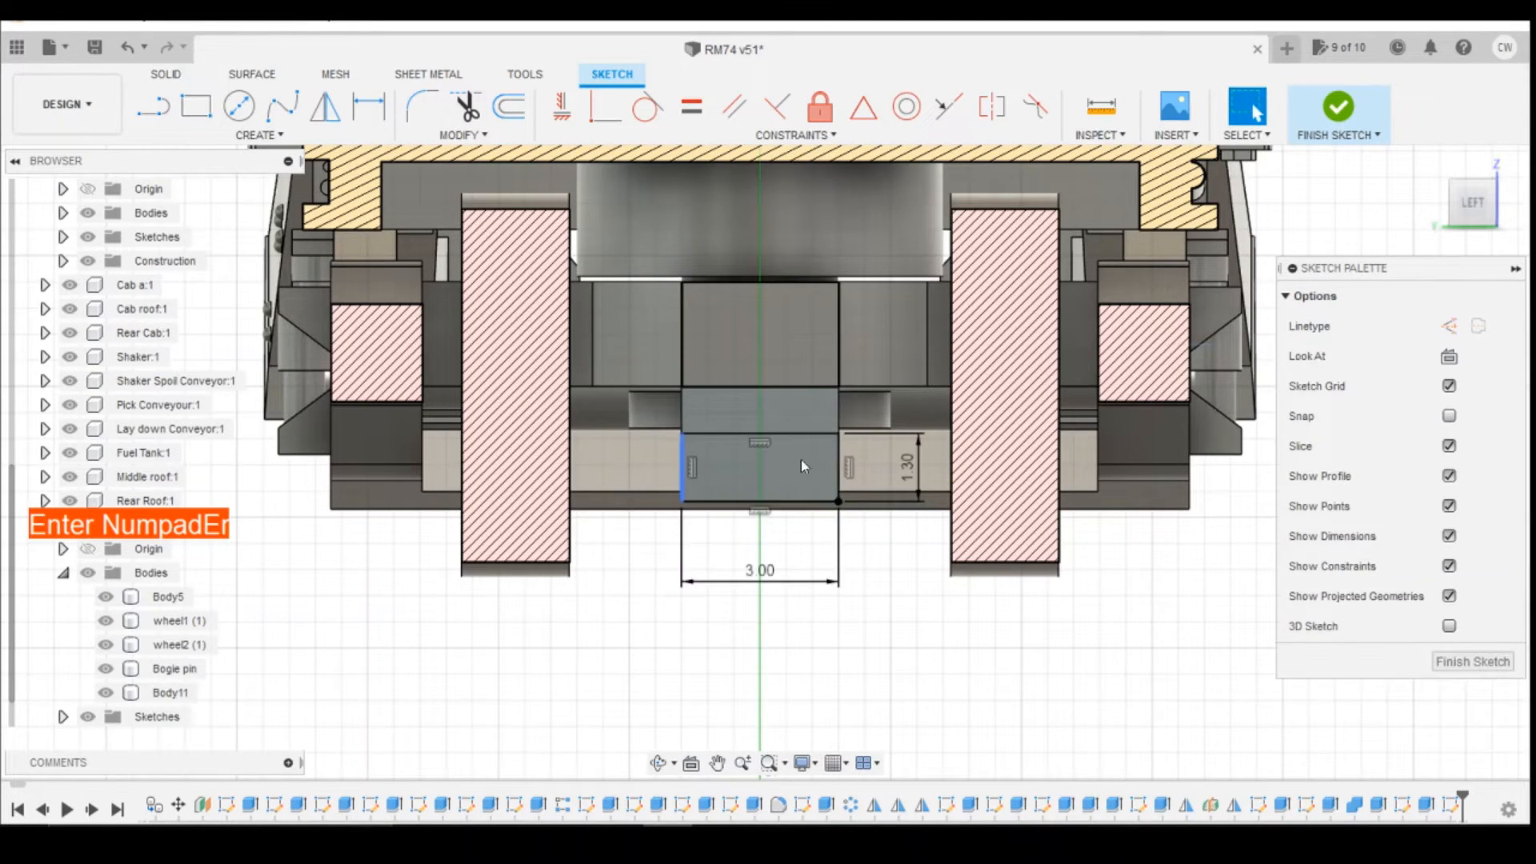
Step: Extrude the rectangular profile on the block's end face 2.00 mm outward, joined to the block
right_click(812, 477)
left_click(783, 557)
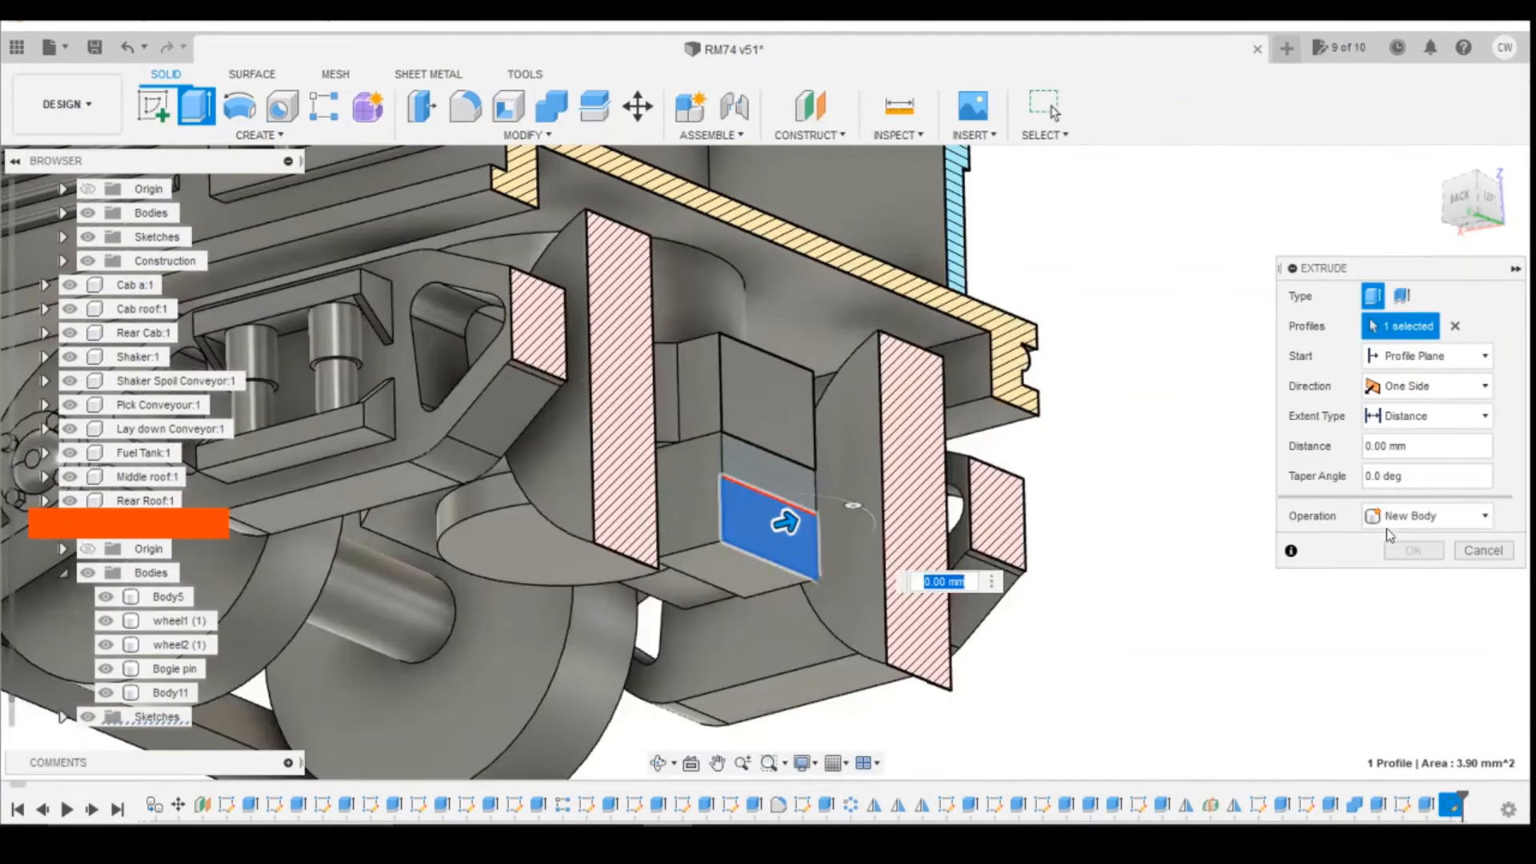
left_click_drag(793, 539, 876, 502)
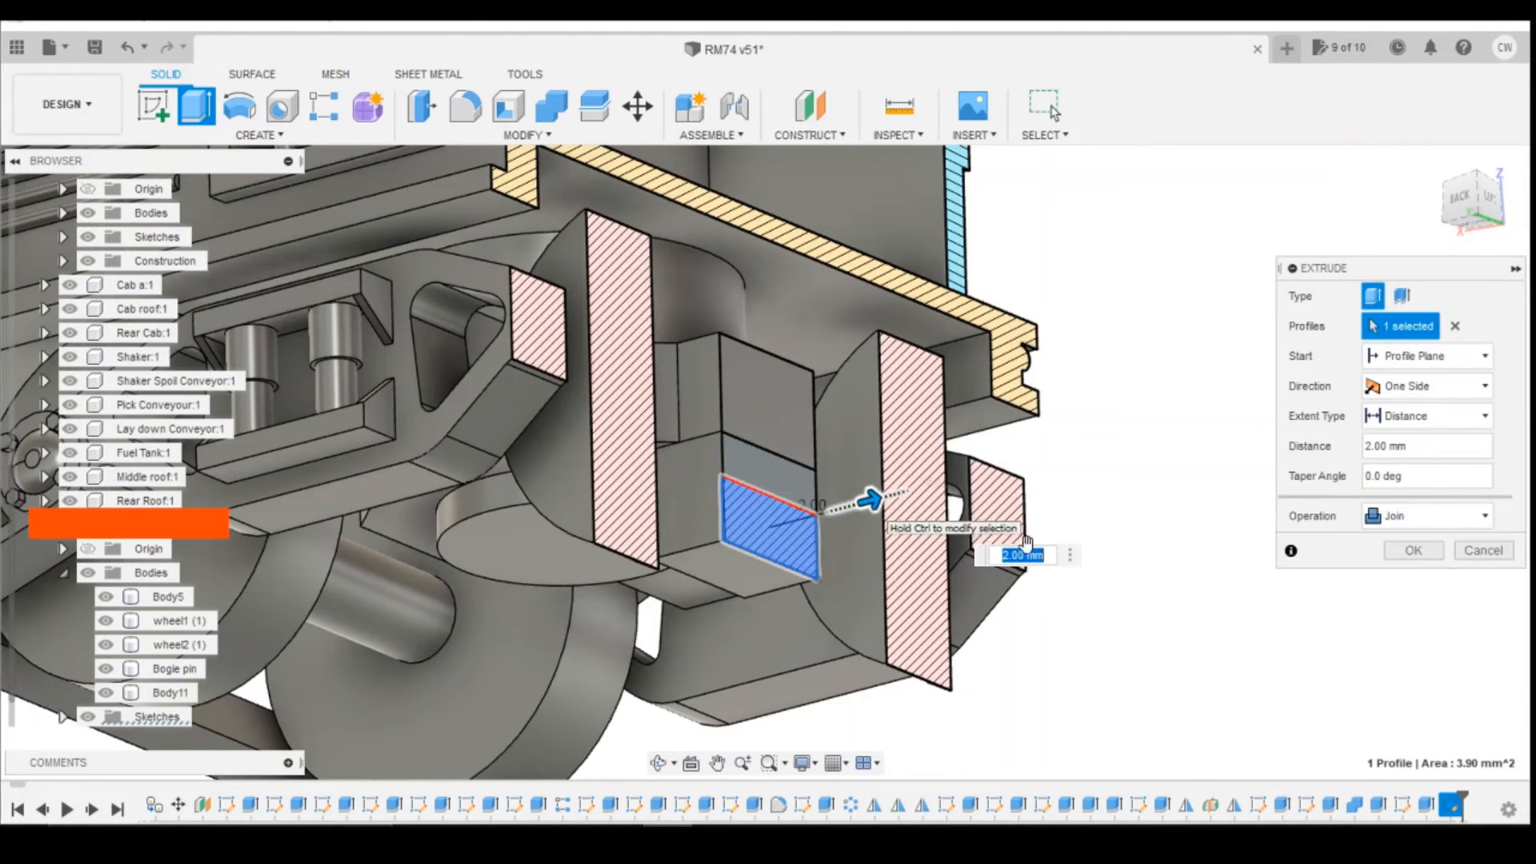
left_click(1393, 553)
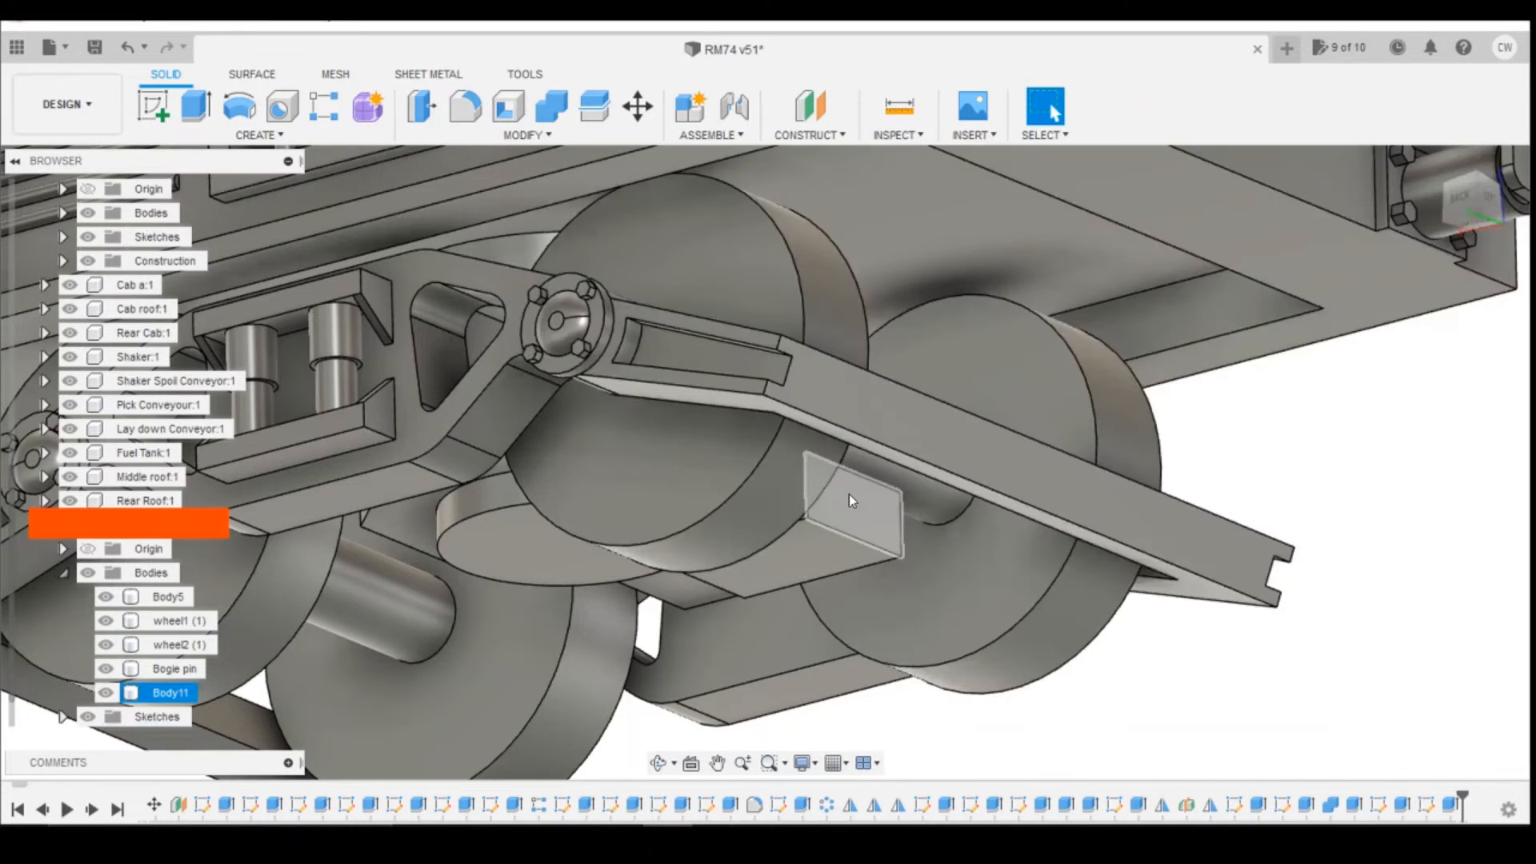
mouse_move(1474, 201)
left_mouse_down()
mouse_move(1292, 248)
mouse_move(1329, 222)
mouse_move(1286, 263)
mouse_move(1314, 207)
left_mouse_up()
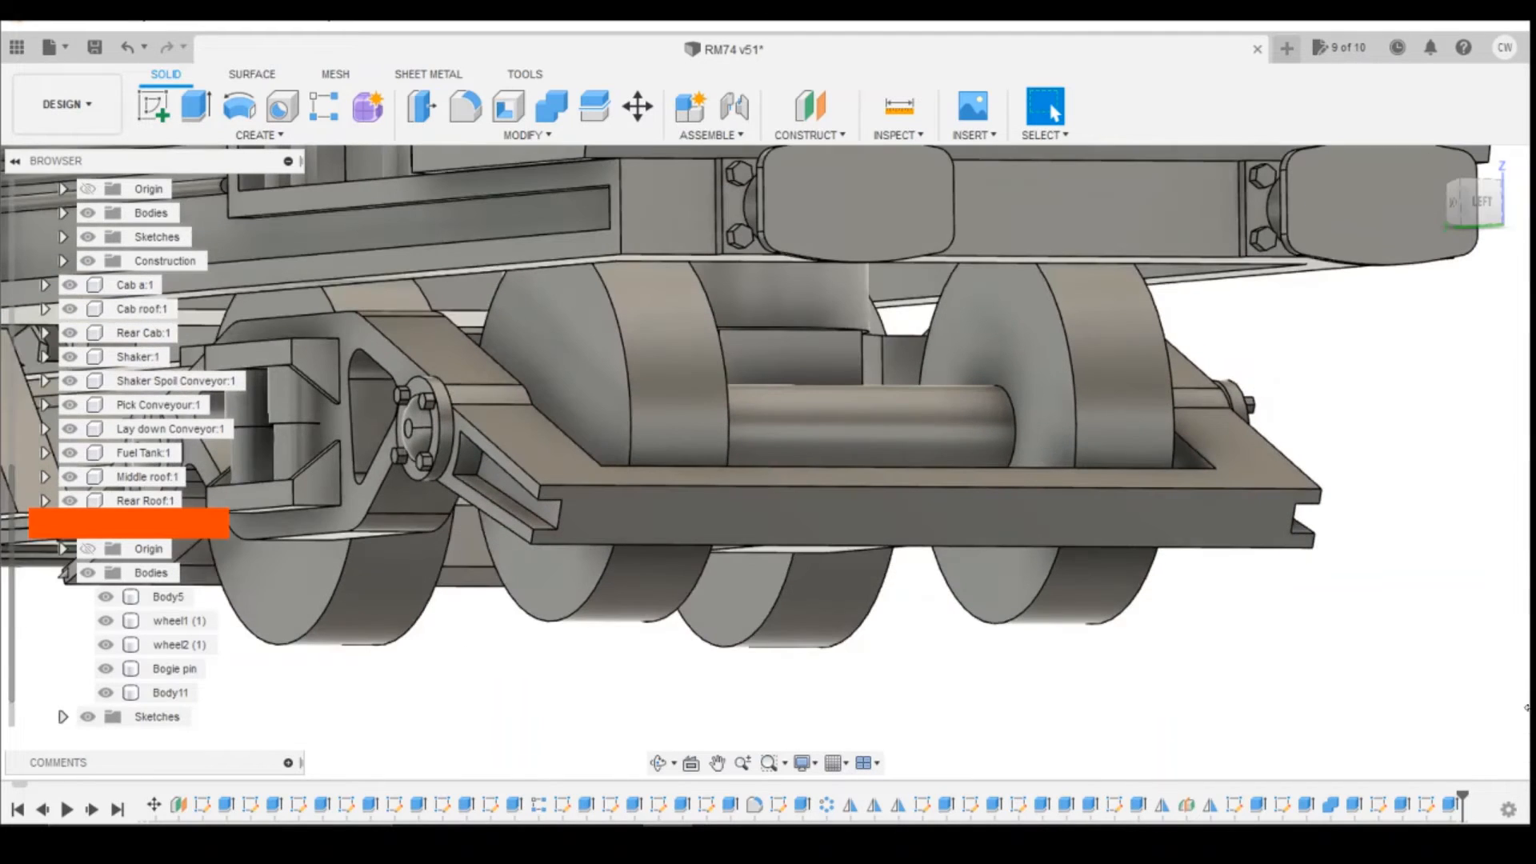
right_click(1425, 814)
left_click(1416, 605)
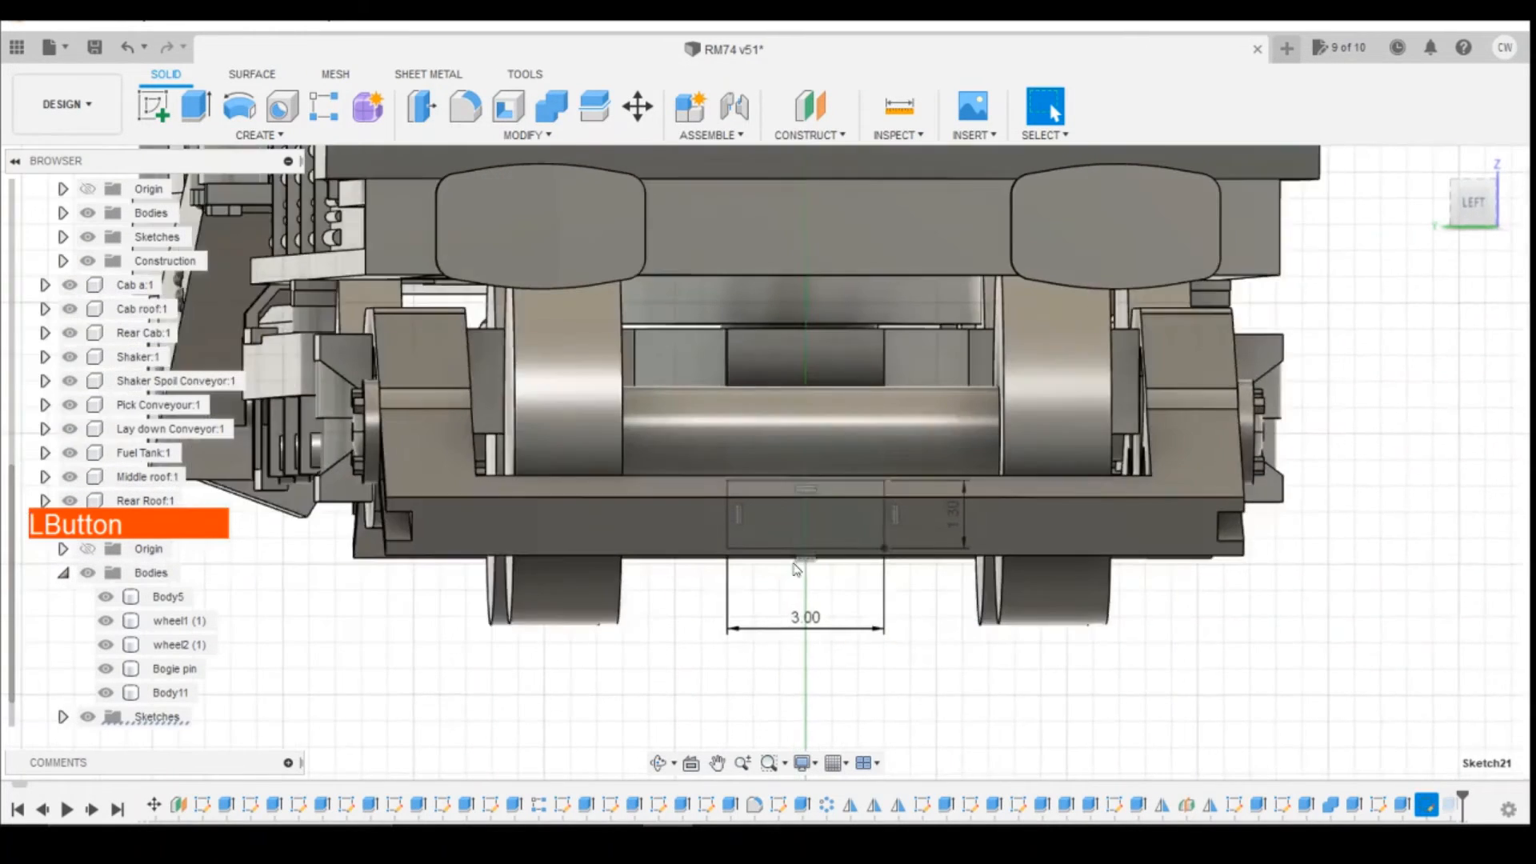
double_click(949, 517)
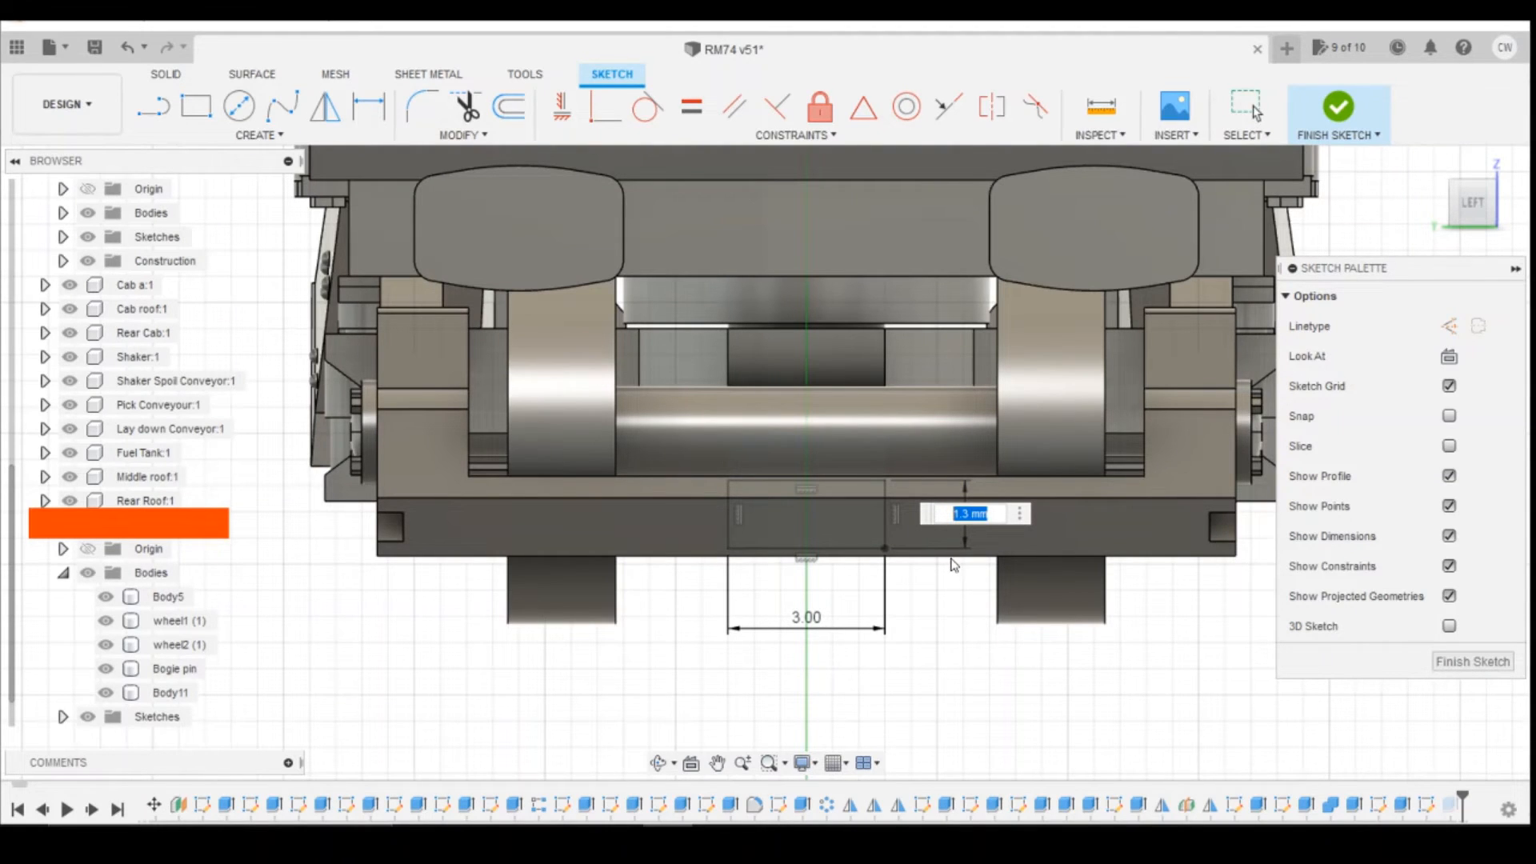
left_click(1473, 664)
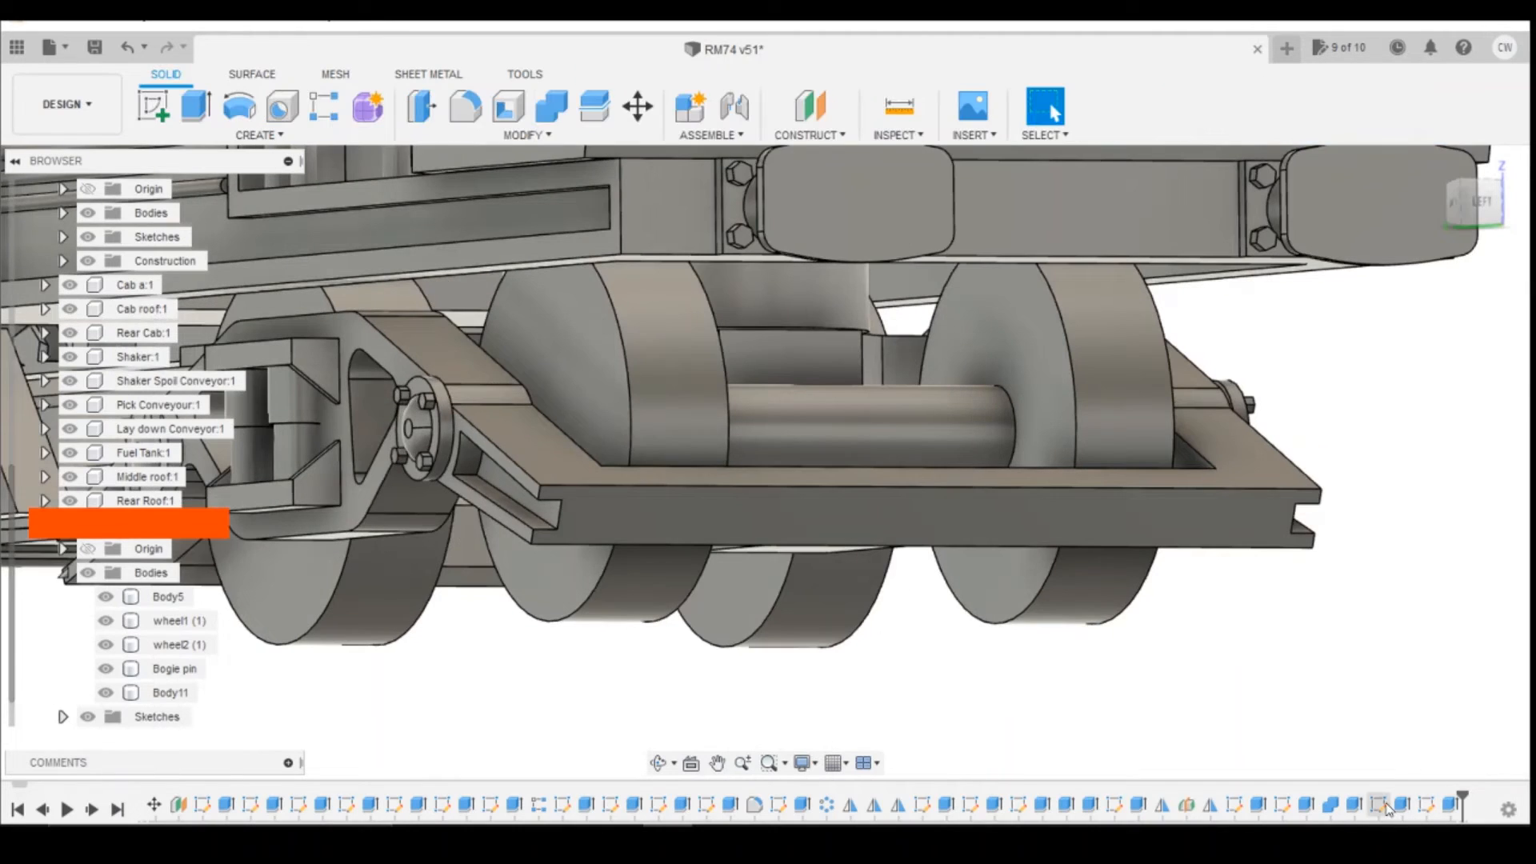
Step: Set the downward extrusion distance of the block under the cross member's tab to 2.40 mm
right_click(1402, 804)
left_click(1408, 597)
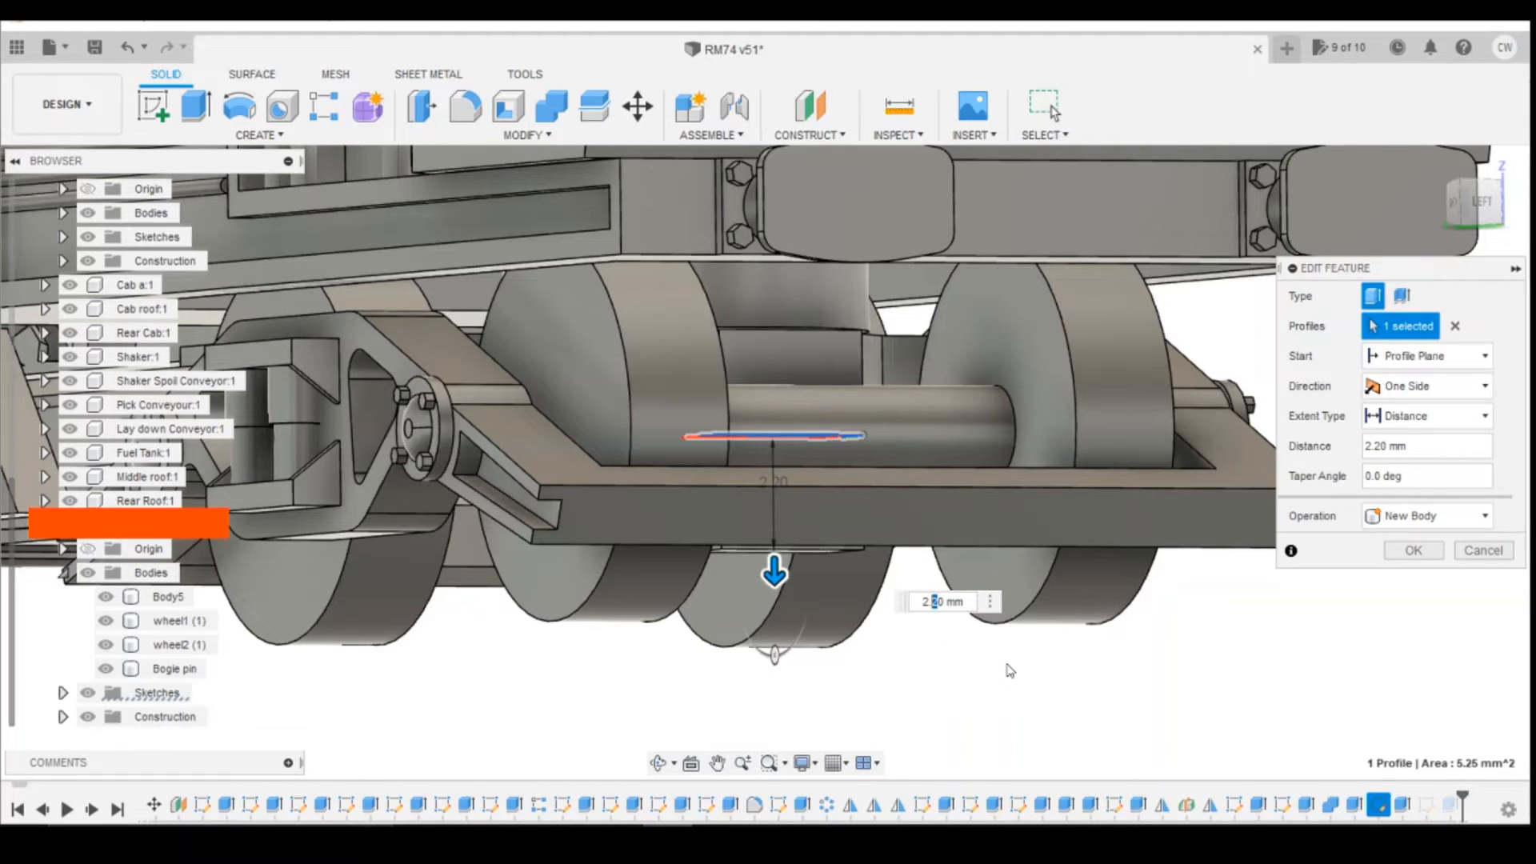
type("4")
key("Return")
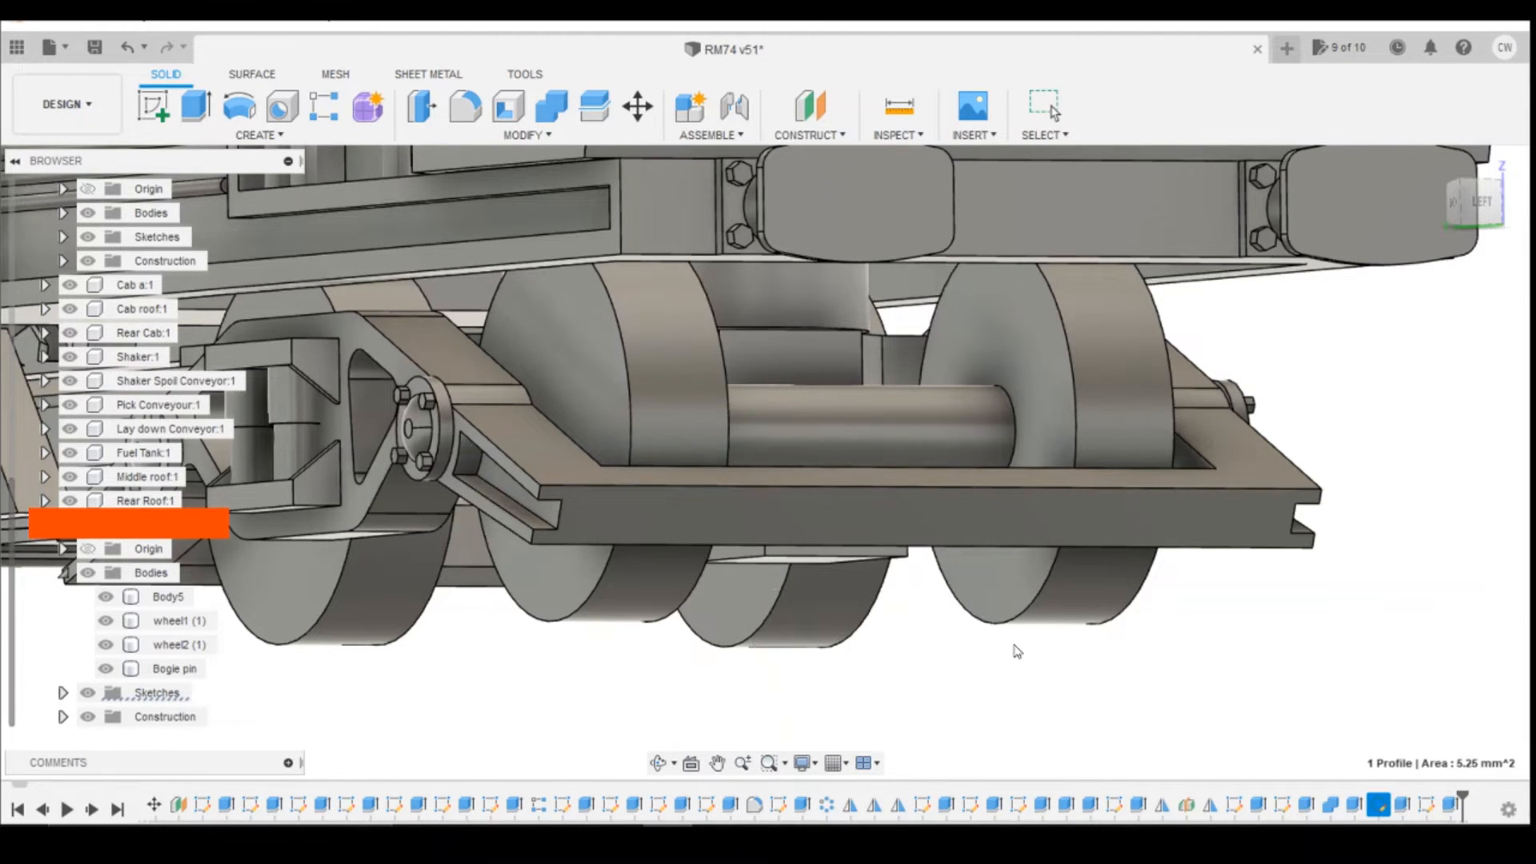
Step: Examine the extended block's depth and reach beneath the bogie from the end, from below and from the front
left_click(1471, 218)
left_click_drag(1472, 219, 1413, 240)
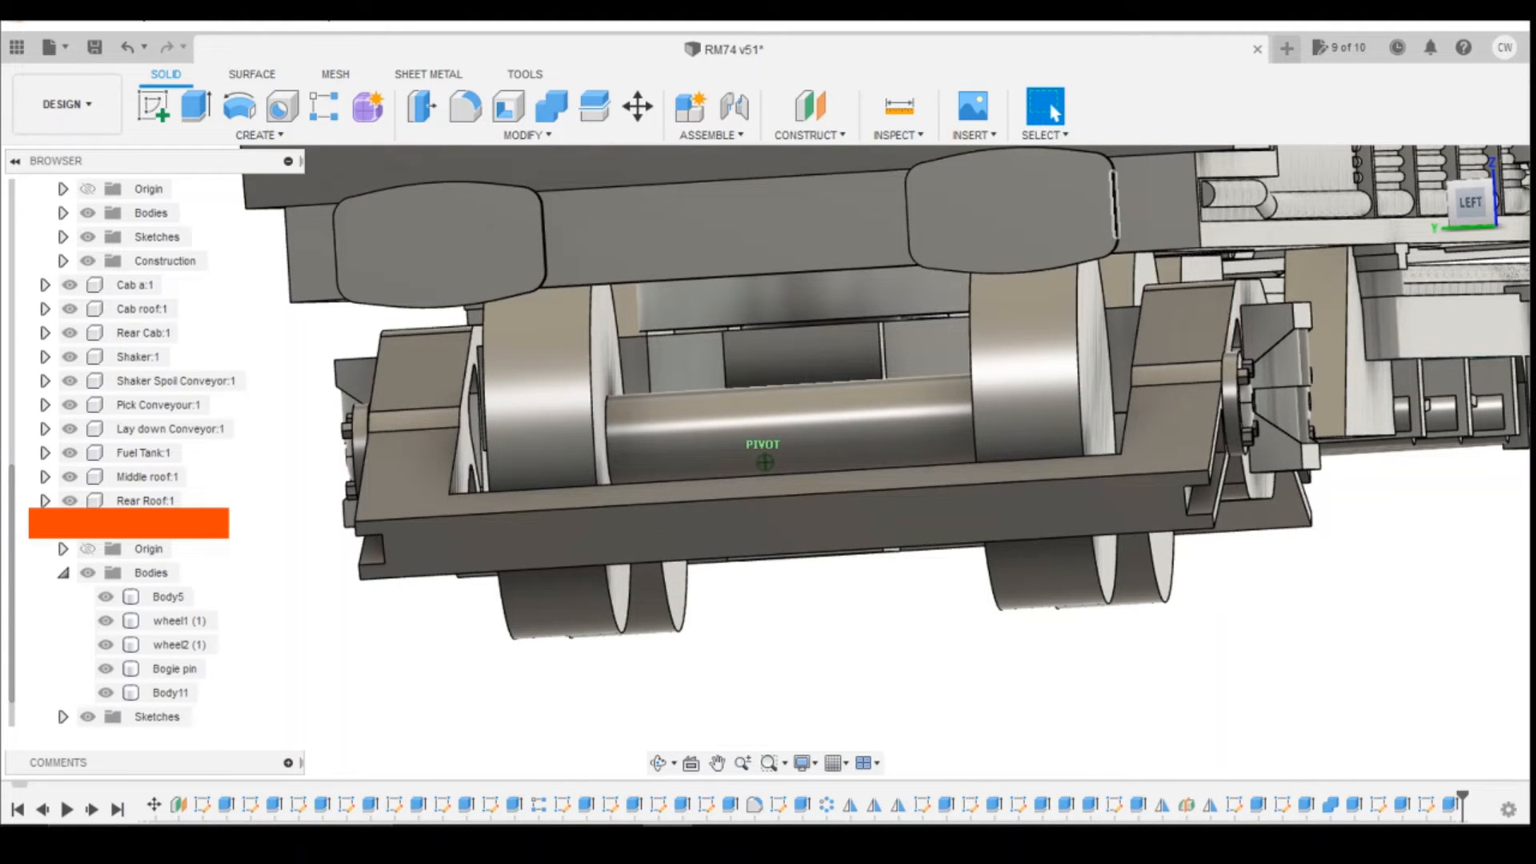
middle_click_drag(766, 462, 766, 434, "shift")
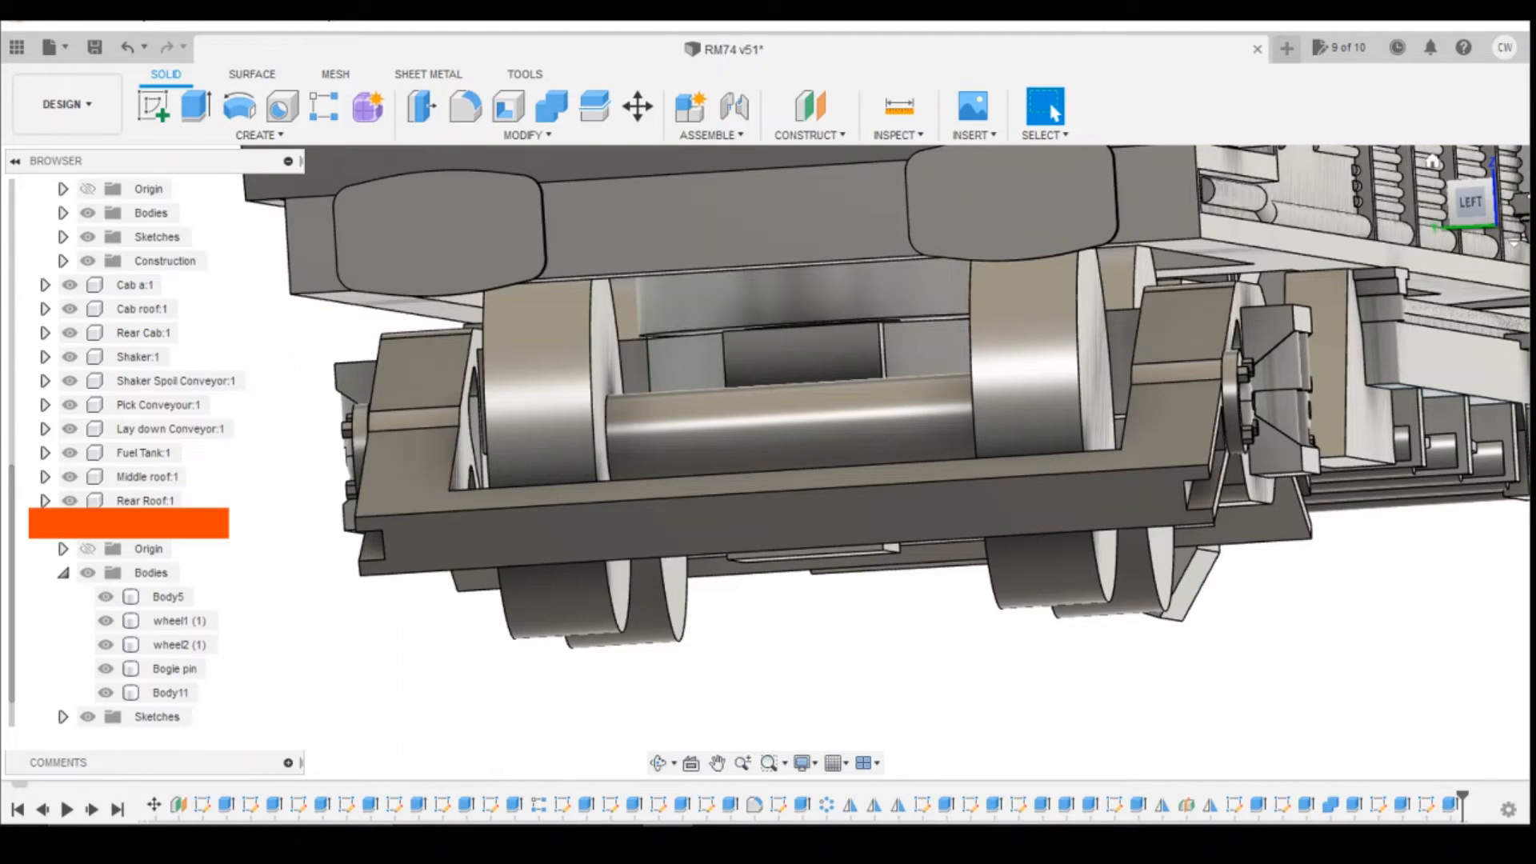
mouse_move(1486, 213)
left_mouse_down()
mouse_move(1514, 206)
mouse_move(1530, 239)
mouse_move(1527, 220)
left_mouse_up()
mouse_move(766, 463)
middle_mouse_down("shift")
mouse_move(704, 440)
mouse_move(676, 388)
mouse_move(677, 188)
mouse_move(808, 204)
mouse_move(880, 395)
middle_mouse_up("shift")
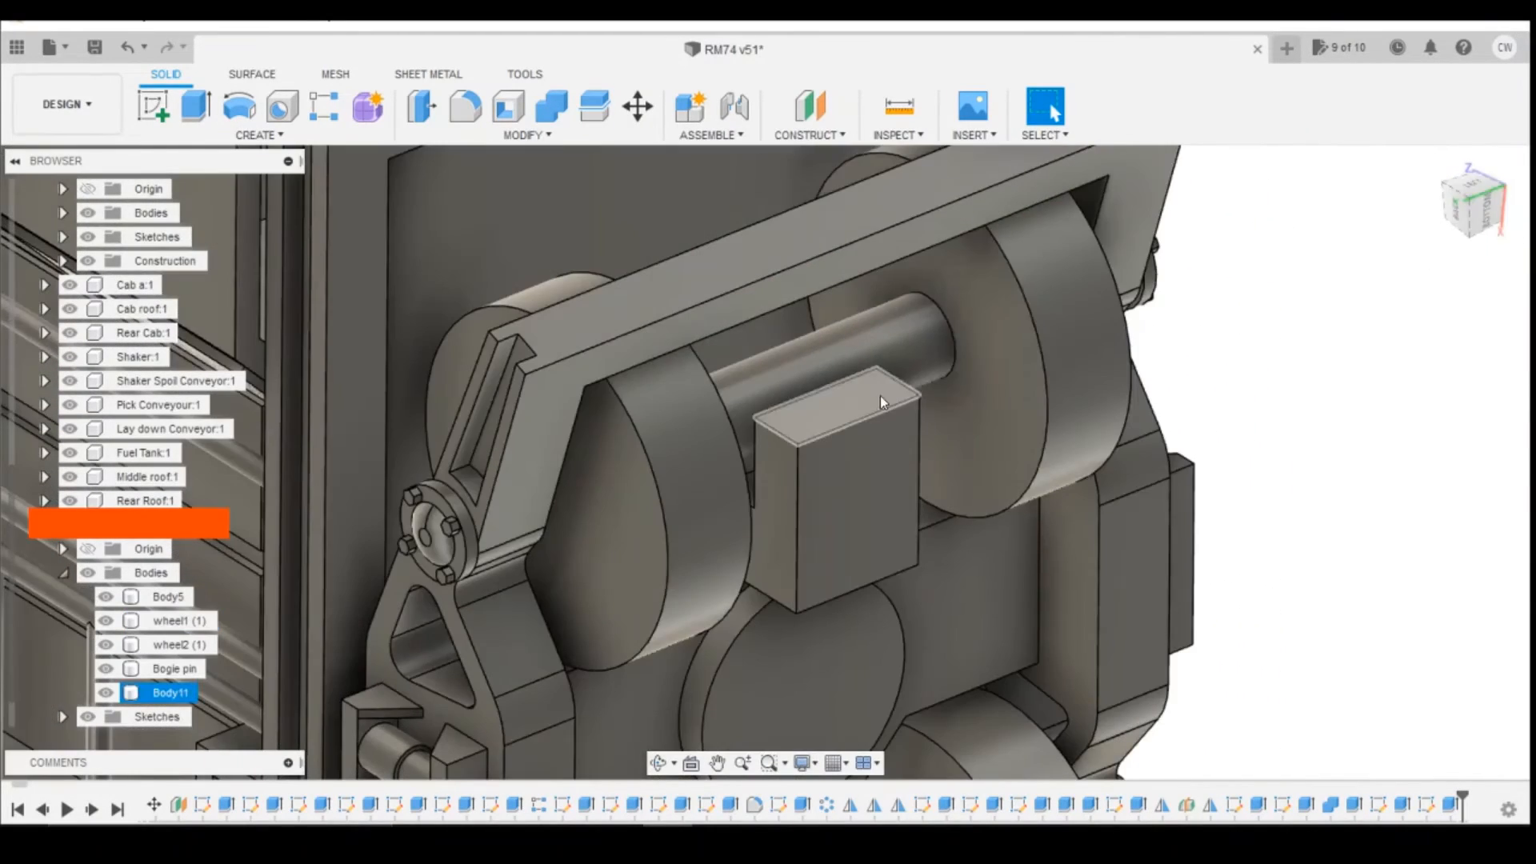
left_click(1463, 201)
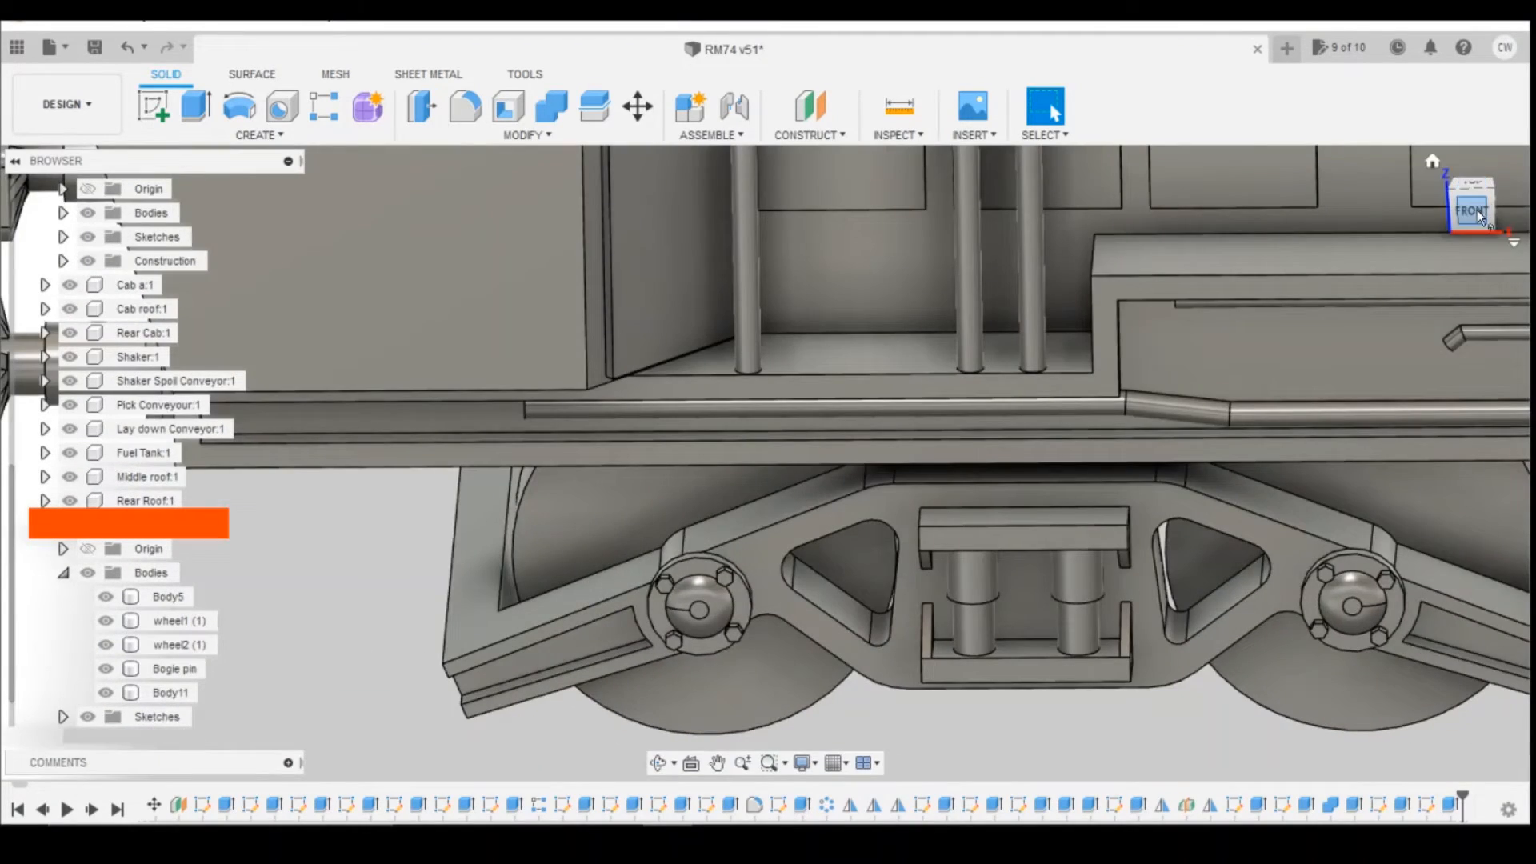
left_click(1478, 212)
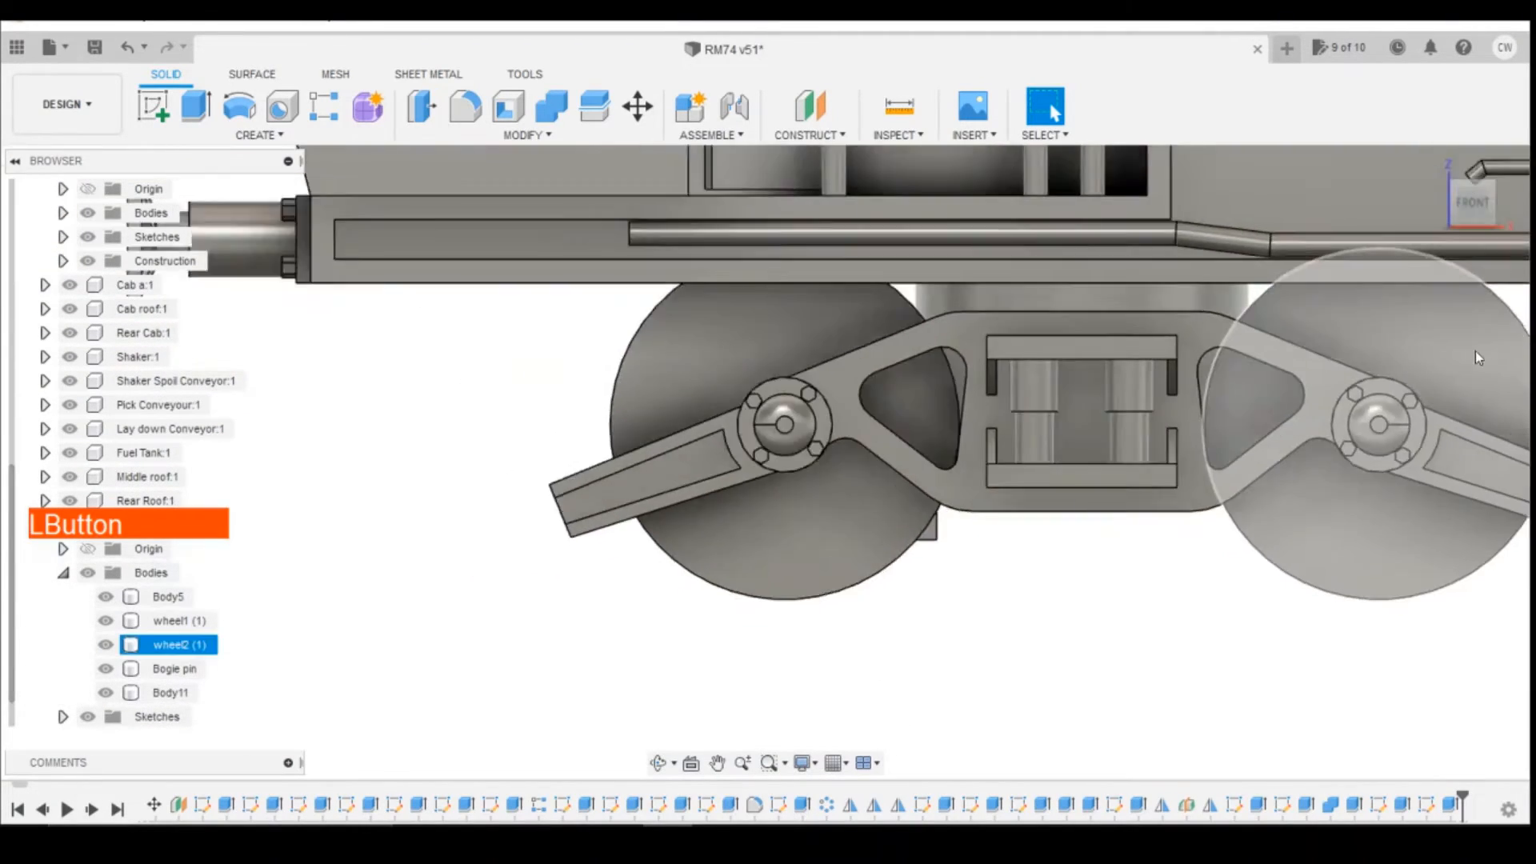
mouse_move(1496, 201)
left_mouse_down()
mouse_move(1519, 197)
mouse_move(1534, 160)
mouse_move(1490, 162)
mouse_move(1466, 206)
left_mouse_up()
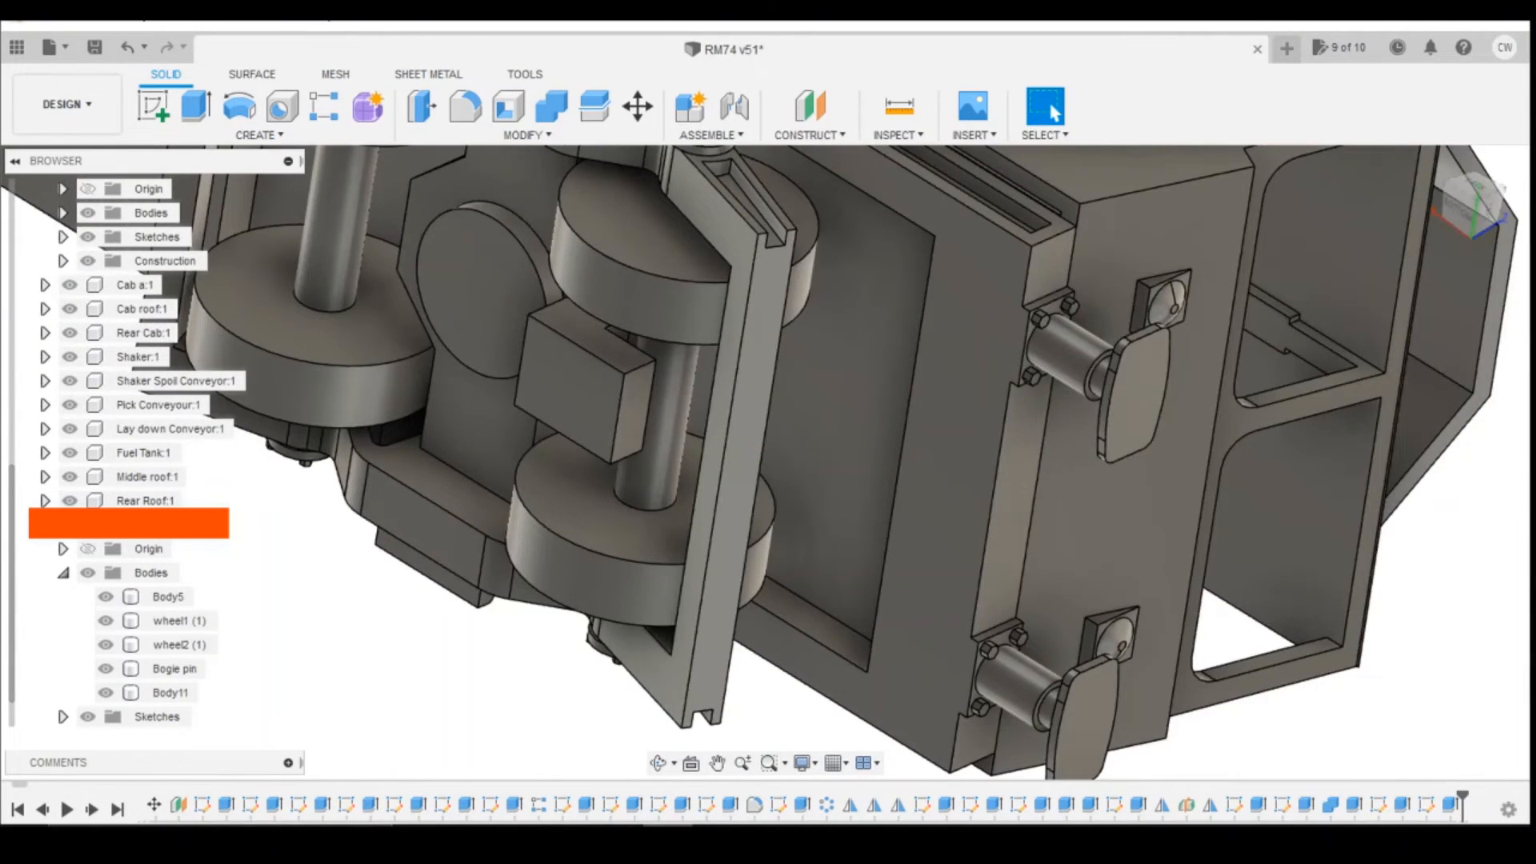
Step: Set the outward extrusion distance of the block's extension toward the bogie end to 2.5 mm
right_click(1450, 804)
left_click(1442, 671)
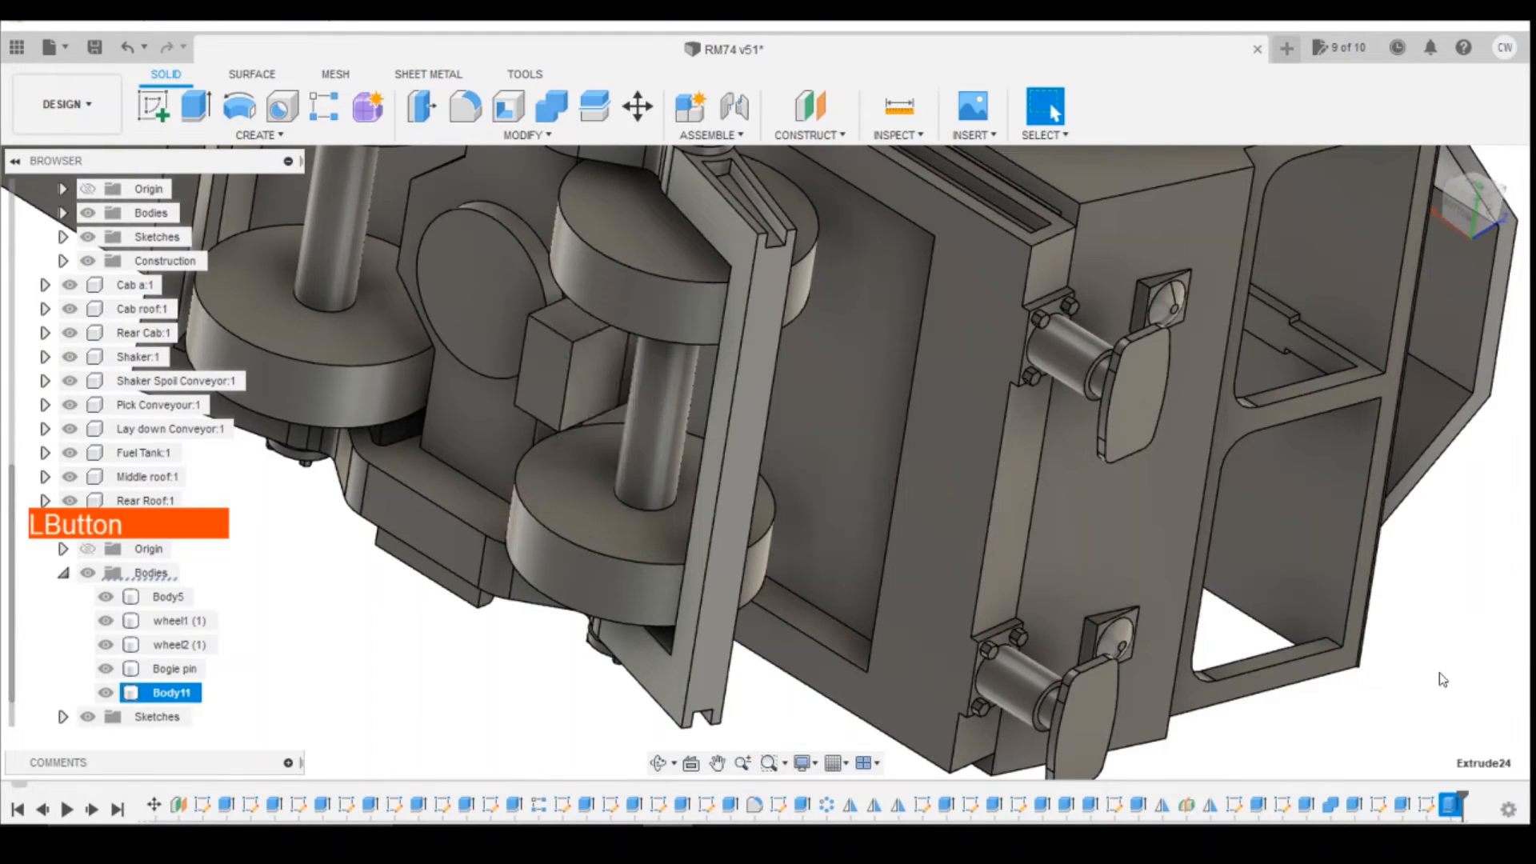
type("2.5")
key("Return")
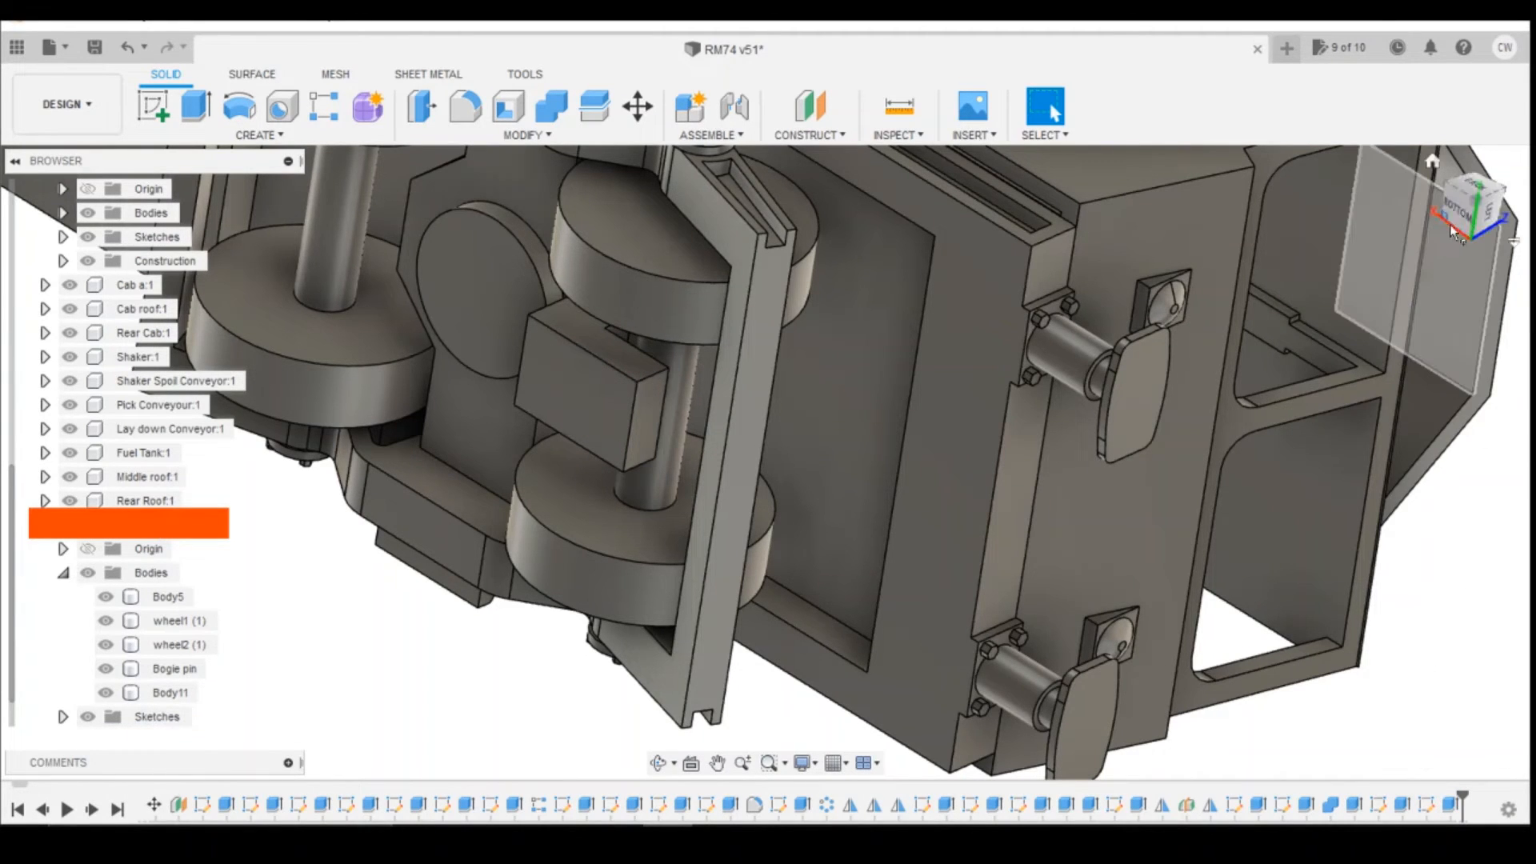
mouse_move(1471, 214)
left_mouse_down()
mouse_move(1524, 227)
mouse_move(1506, 188)
mouse_move(1413, 196)
mouse_move(1441, 116)
mouse_move(1453, 157)
mouse_move(1522, 180)
mouse_move(1512, 196)
mouse_move(1460, 168)
mouse_move(1439, 120)
mouse_move(1458, 214)
left_mouse_up()
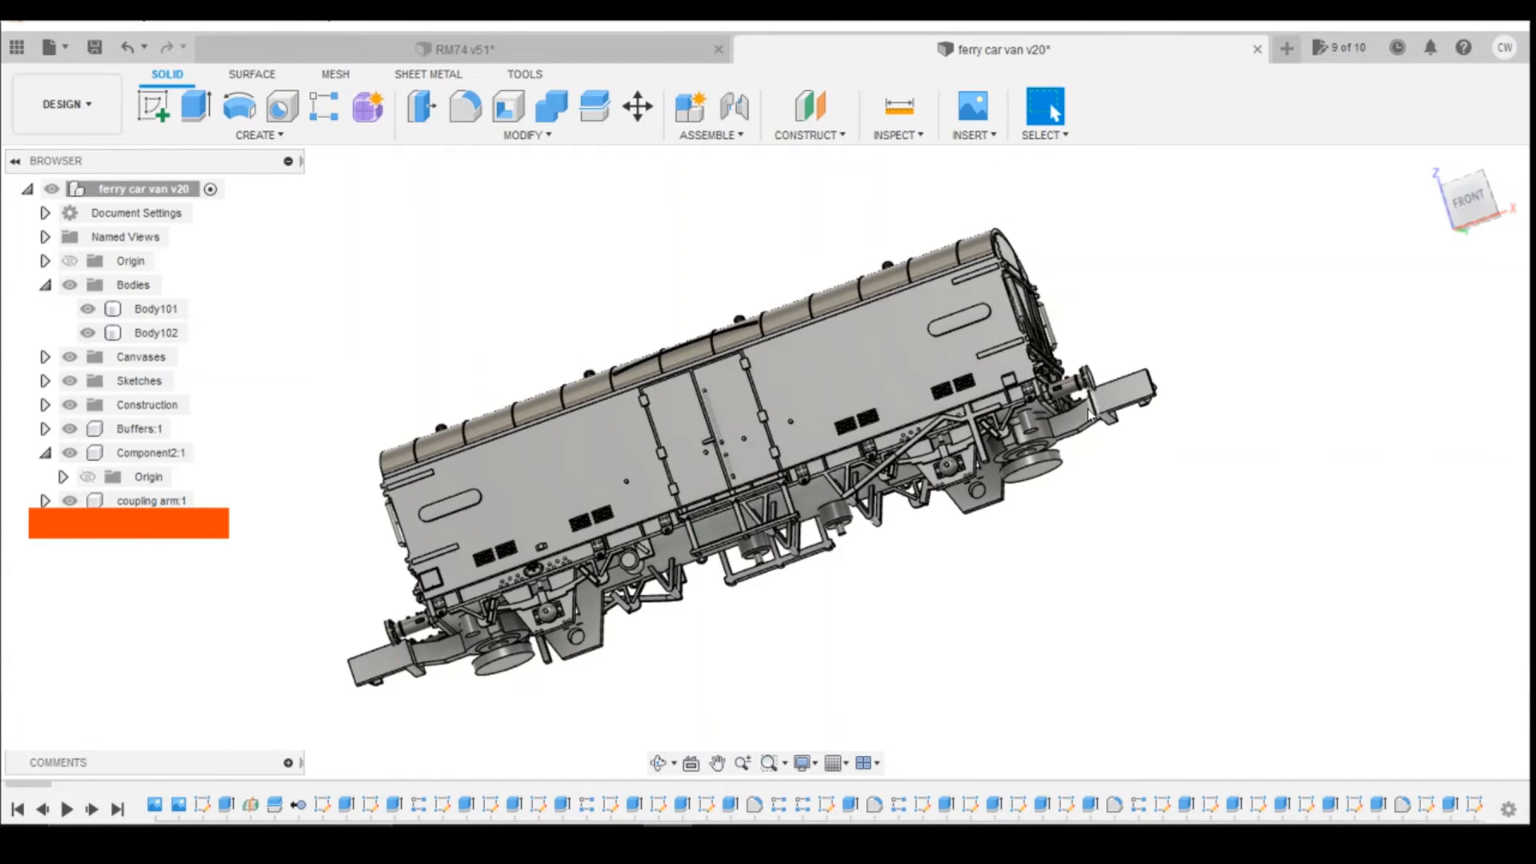
Step: In the ferry car van design, create a component from the body coupling arm (1) (1)
left_click(46, 450)
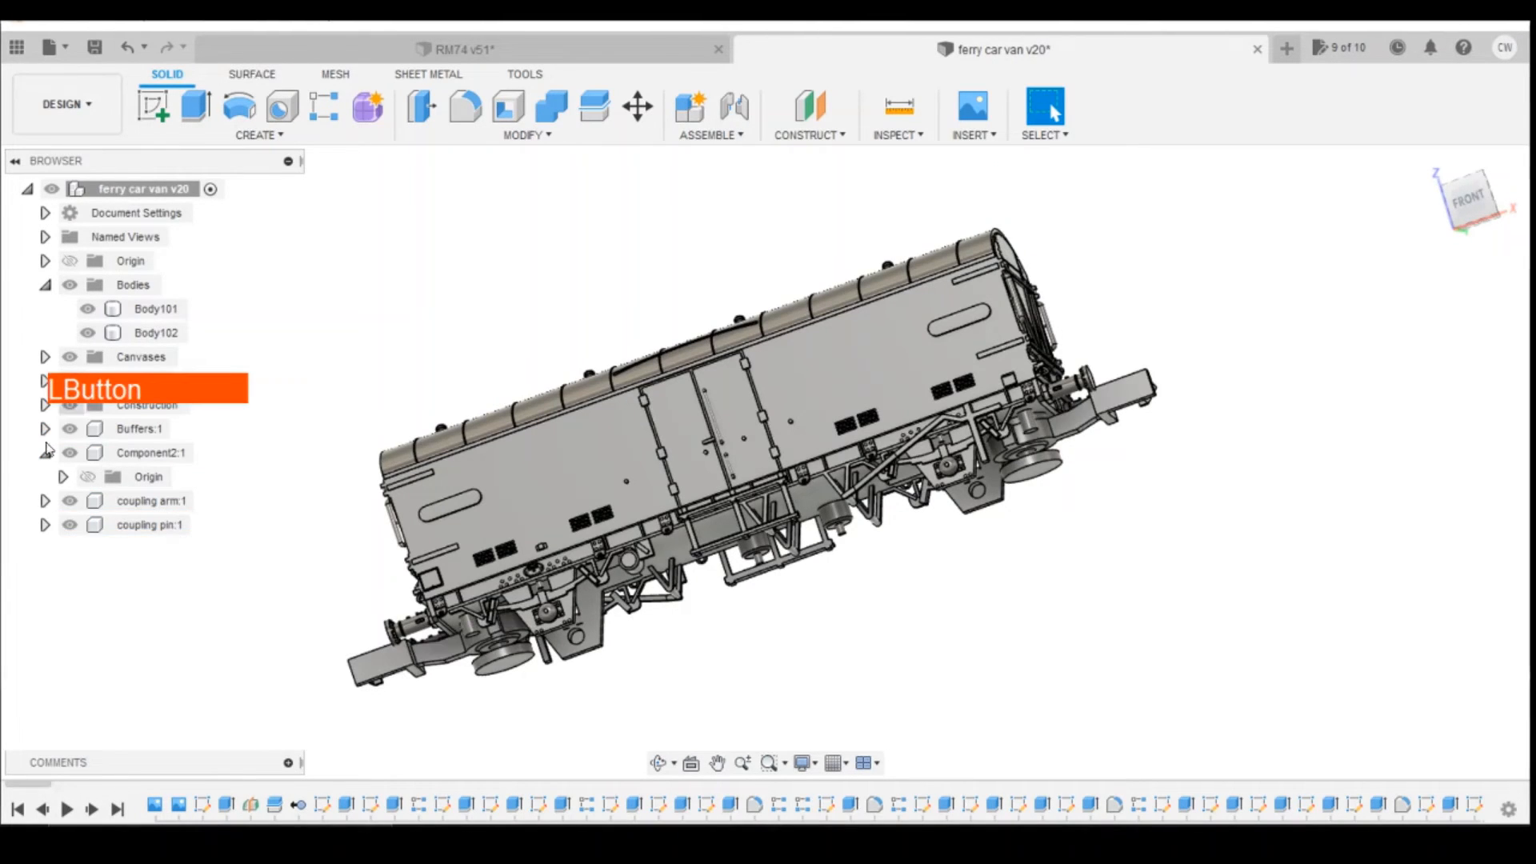
left_click(45, 502)
left_click(62, 549)
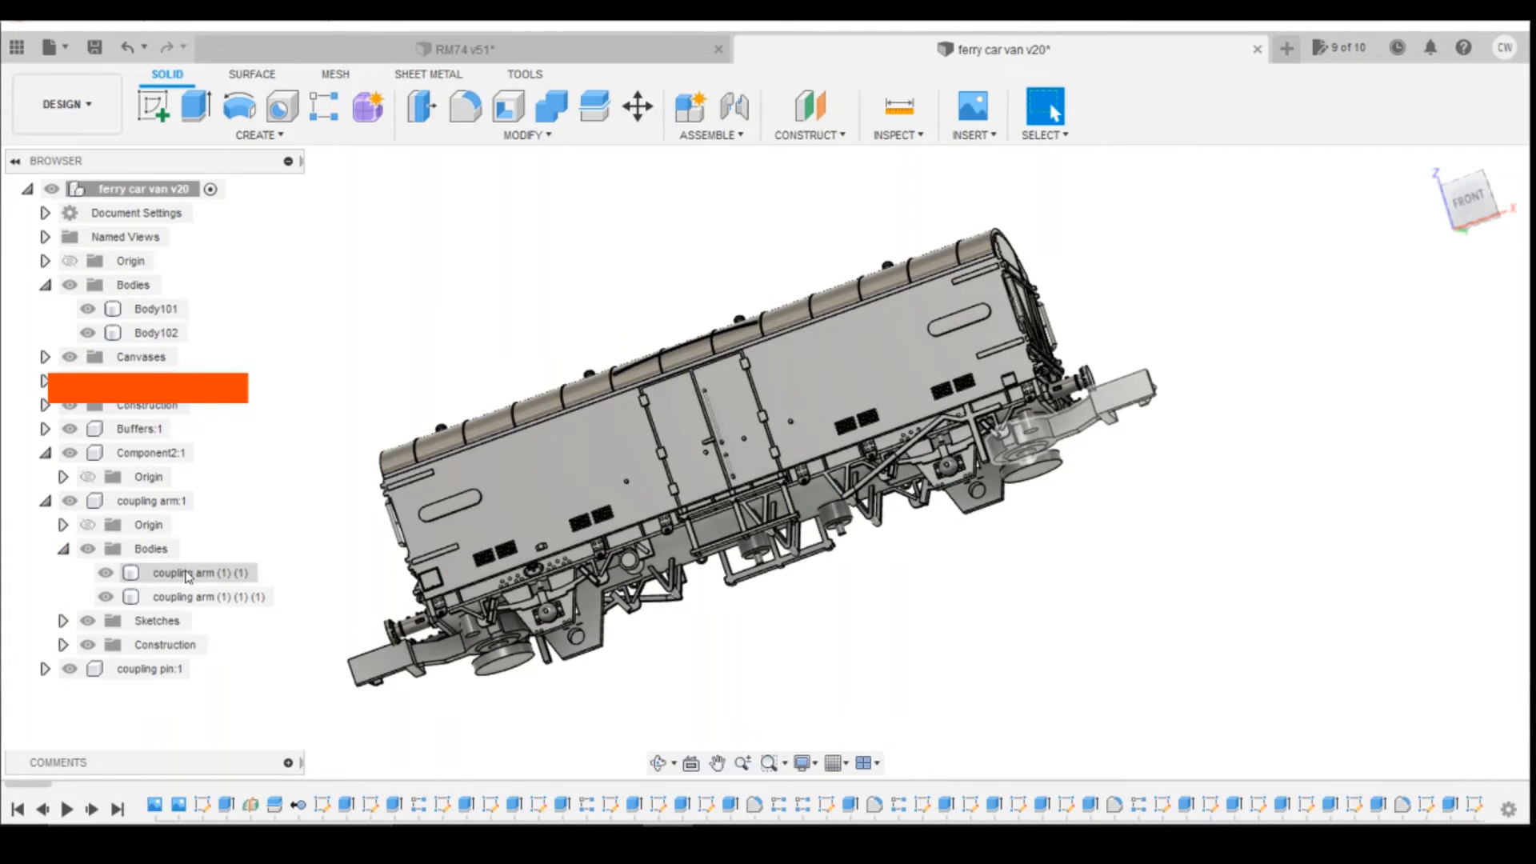
left_click(187, 574)
right_click(228, 576)
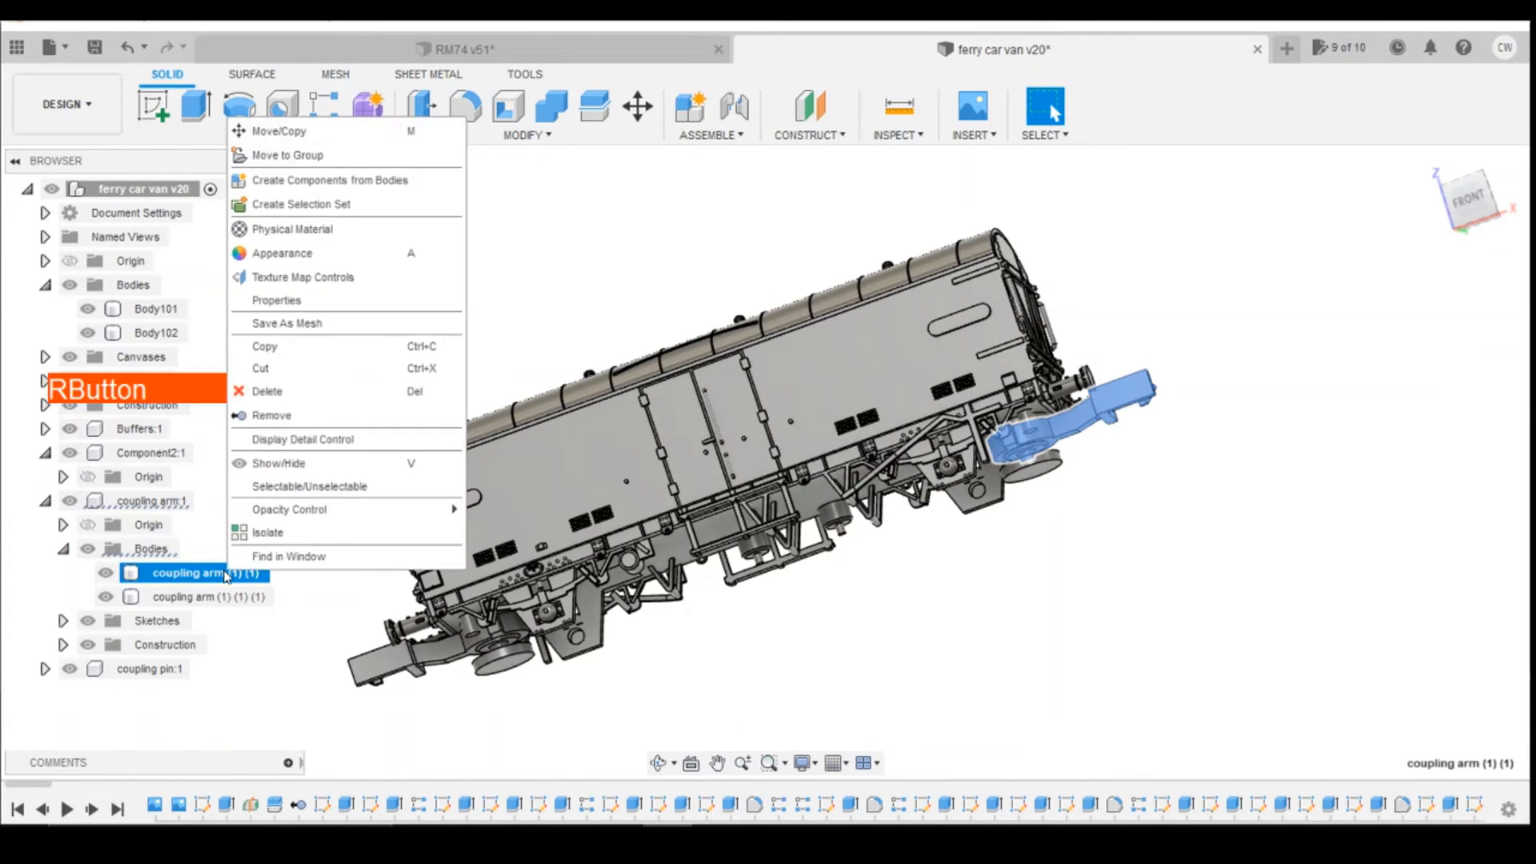
left_click(369, 191)
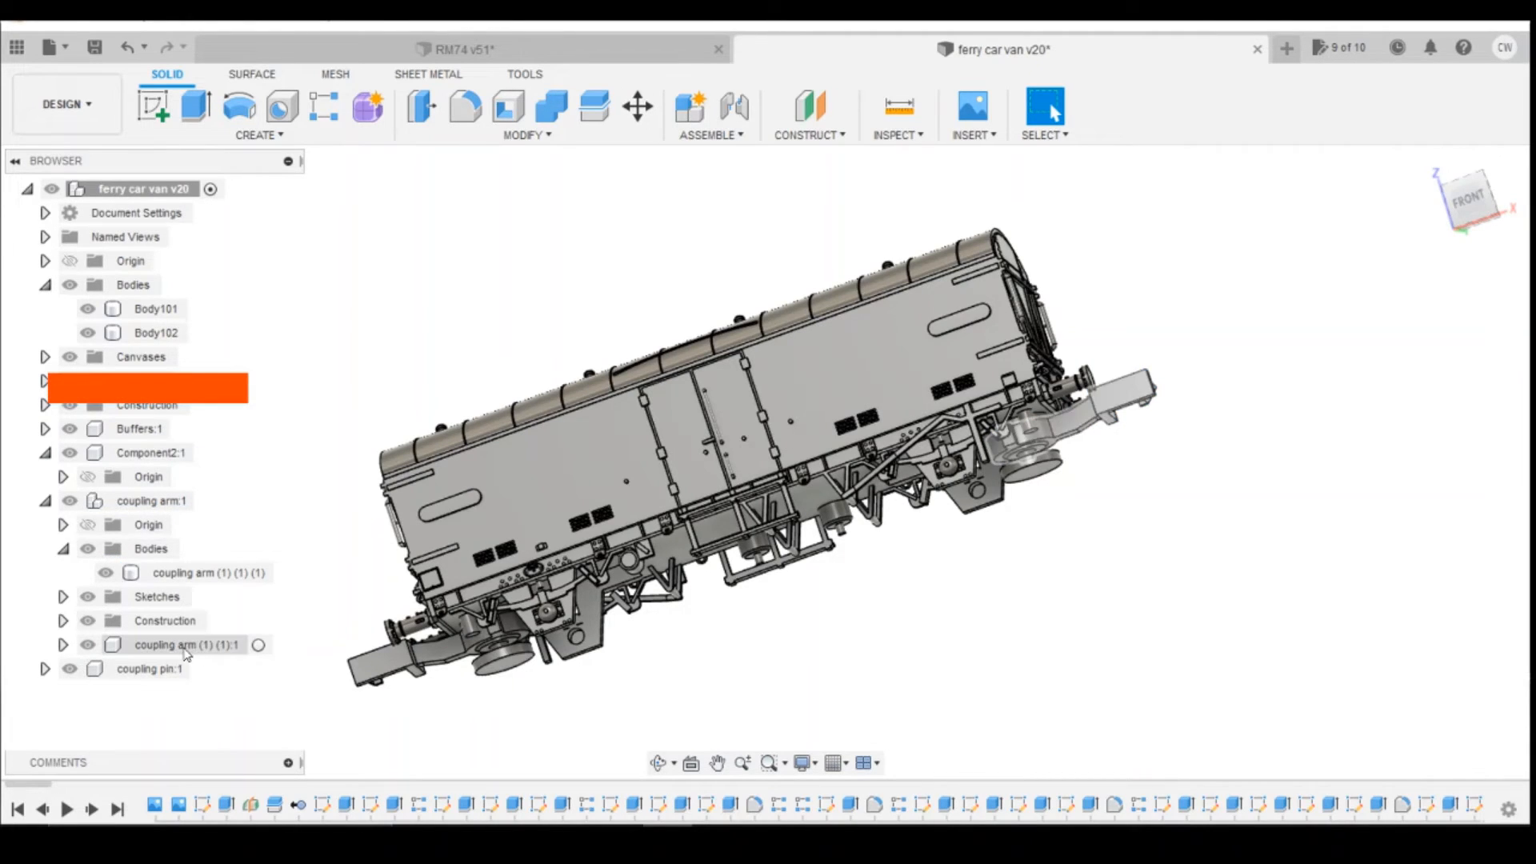
Step: Copy the new coupling arm (1) (1) component and switch back to the RM74 design
left_click(189, 645)
right_click(187, 645)
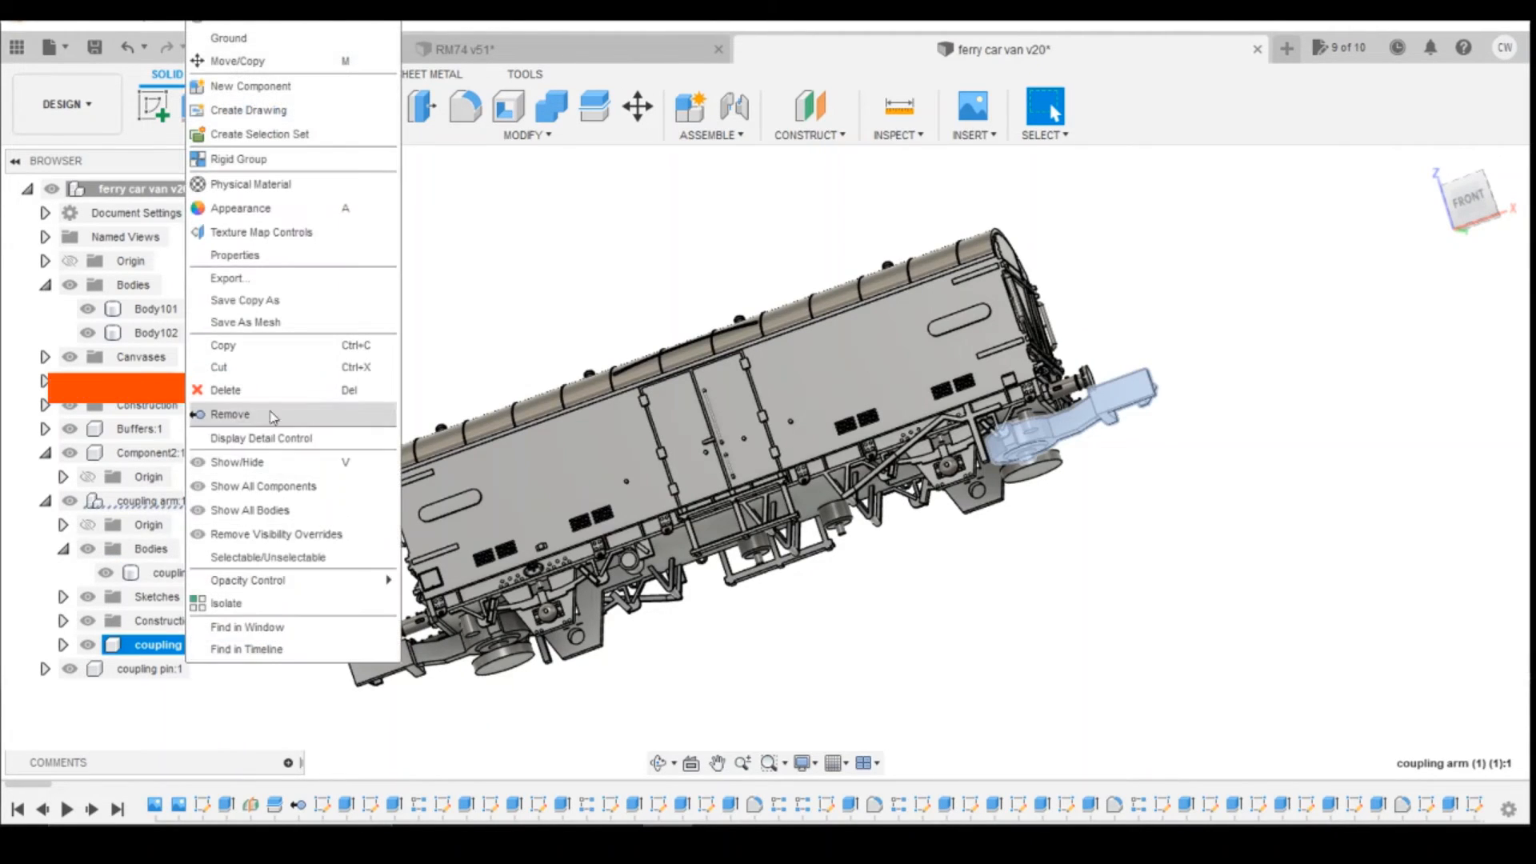
left_click(240, 345)
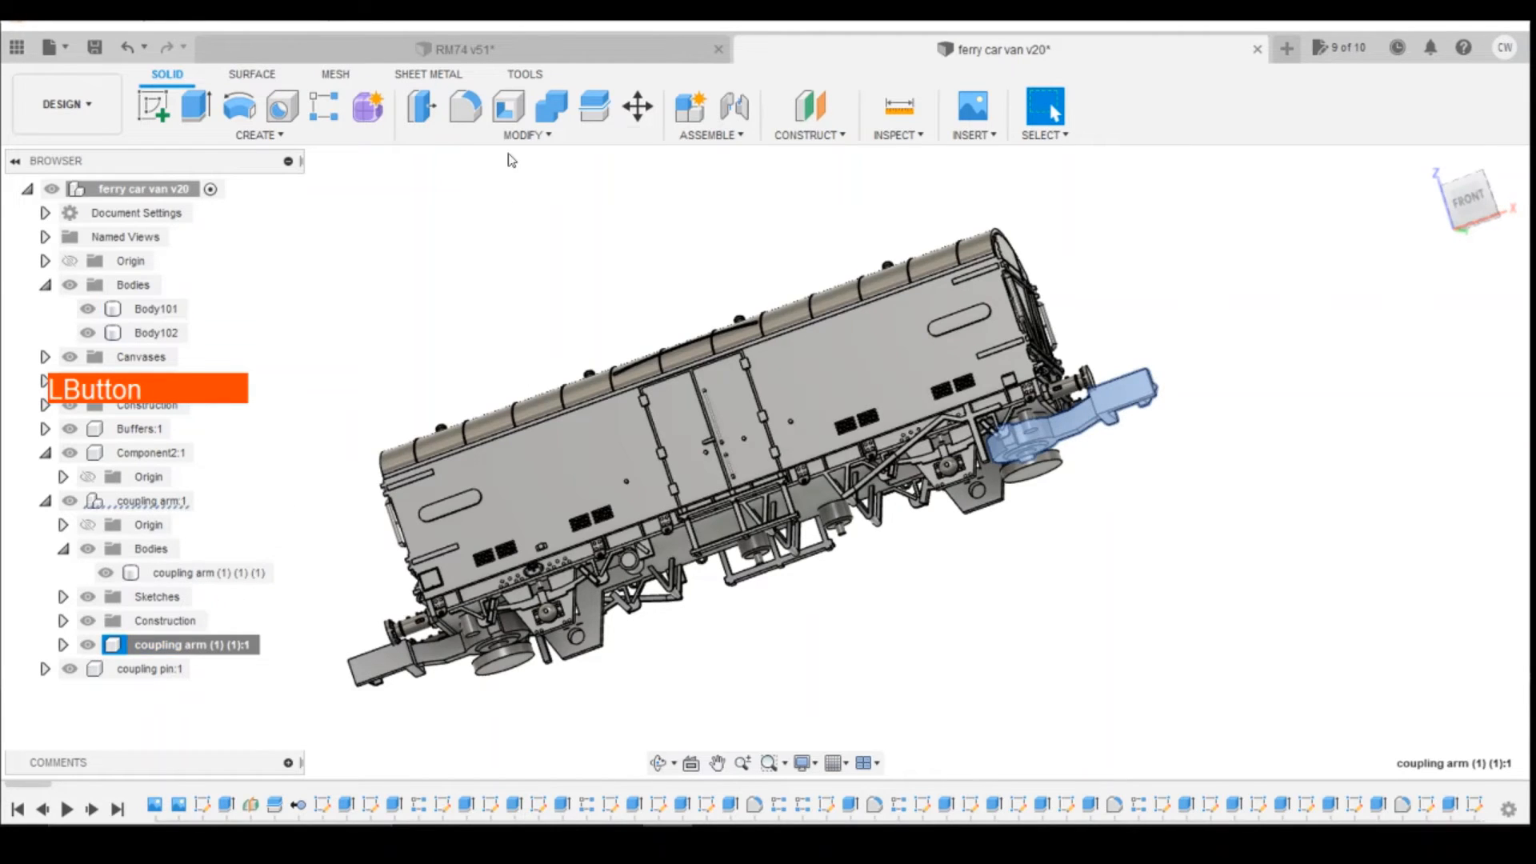
left_click(462, 50)
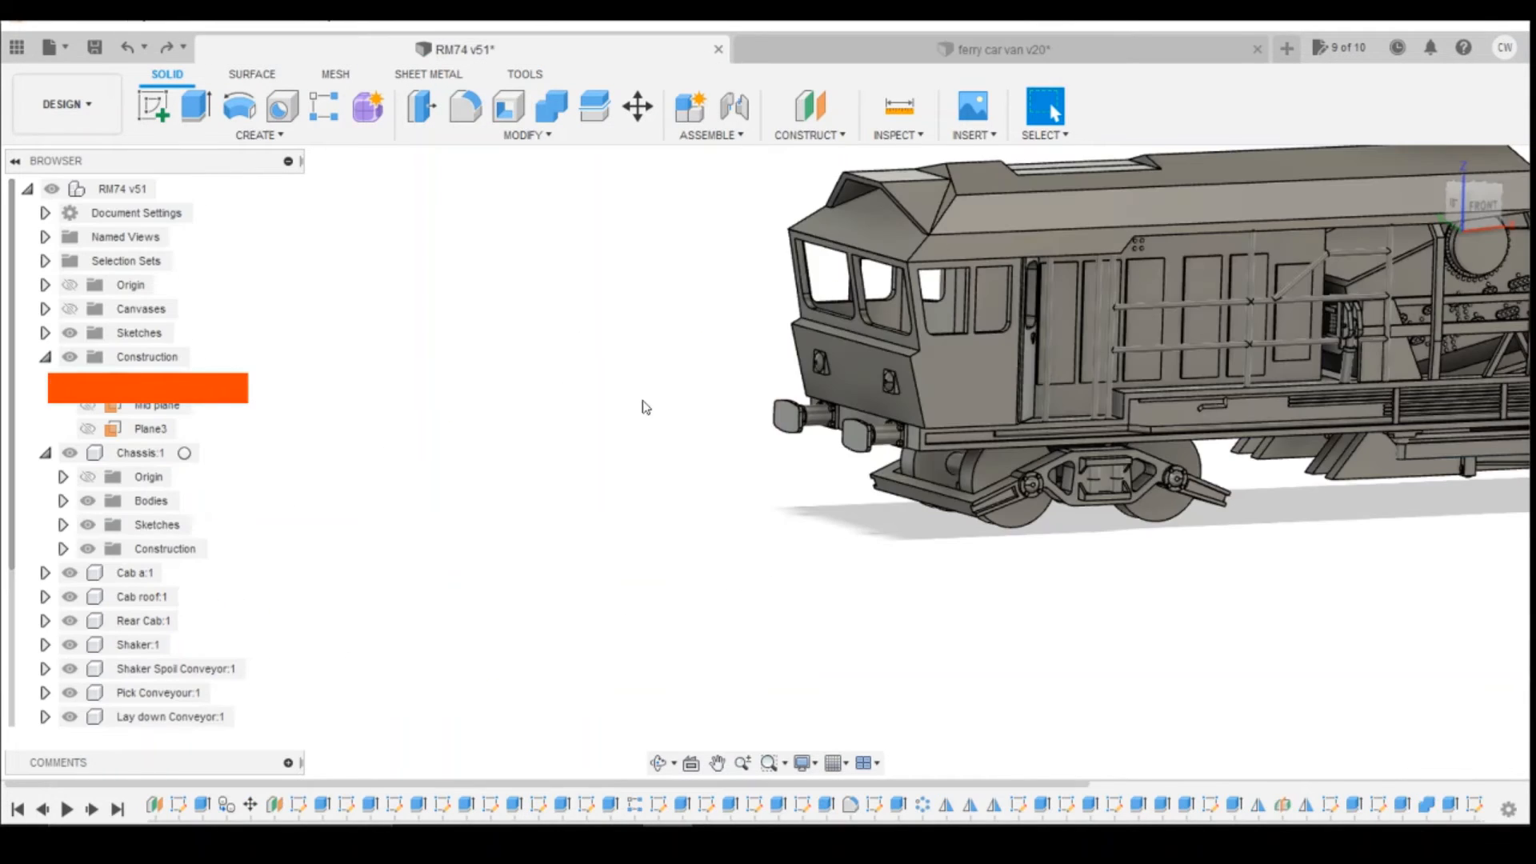
Step: Paste the coupling arm as a new component and move it beneath the cab end by -182.90 mm in X and 61.56 mm in Z
right_click(122, 189)
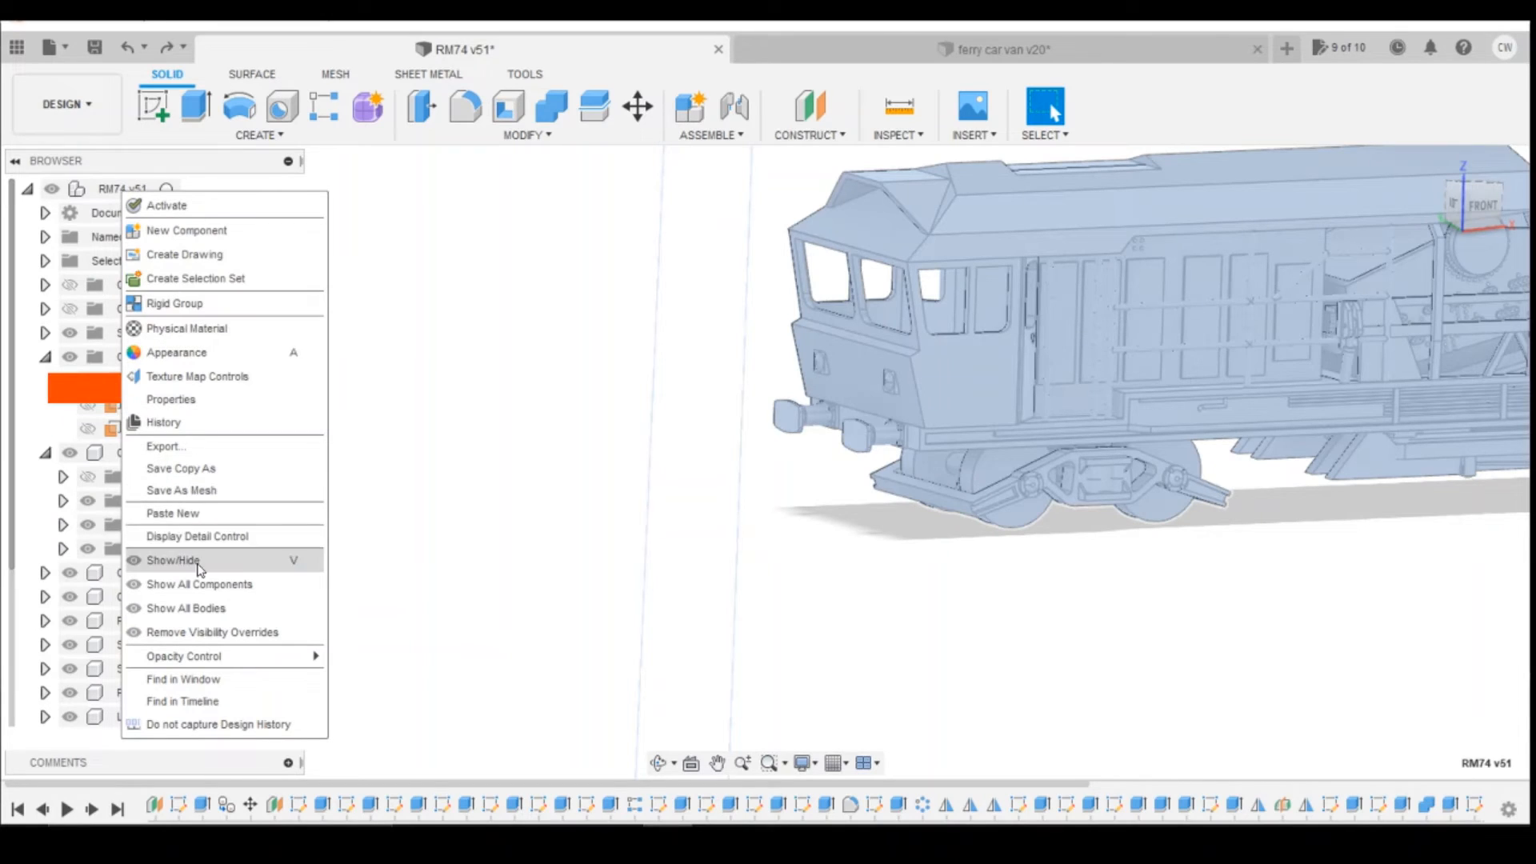
left_click(206, 515)
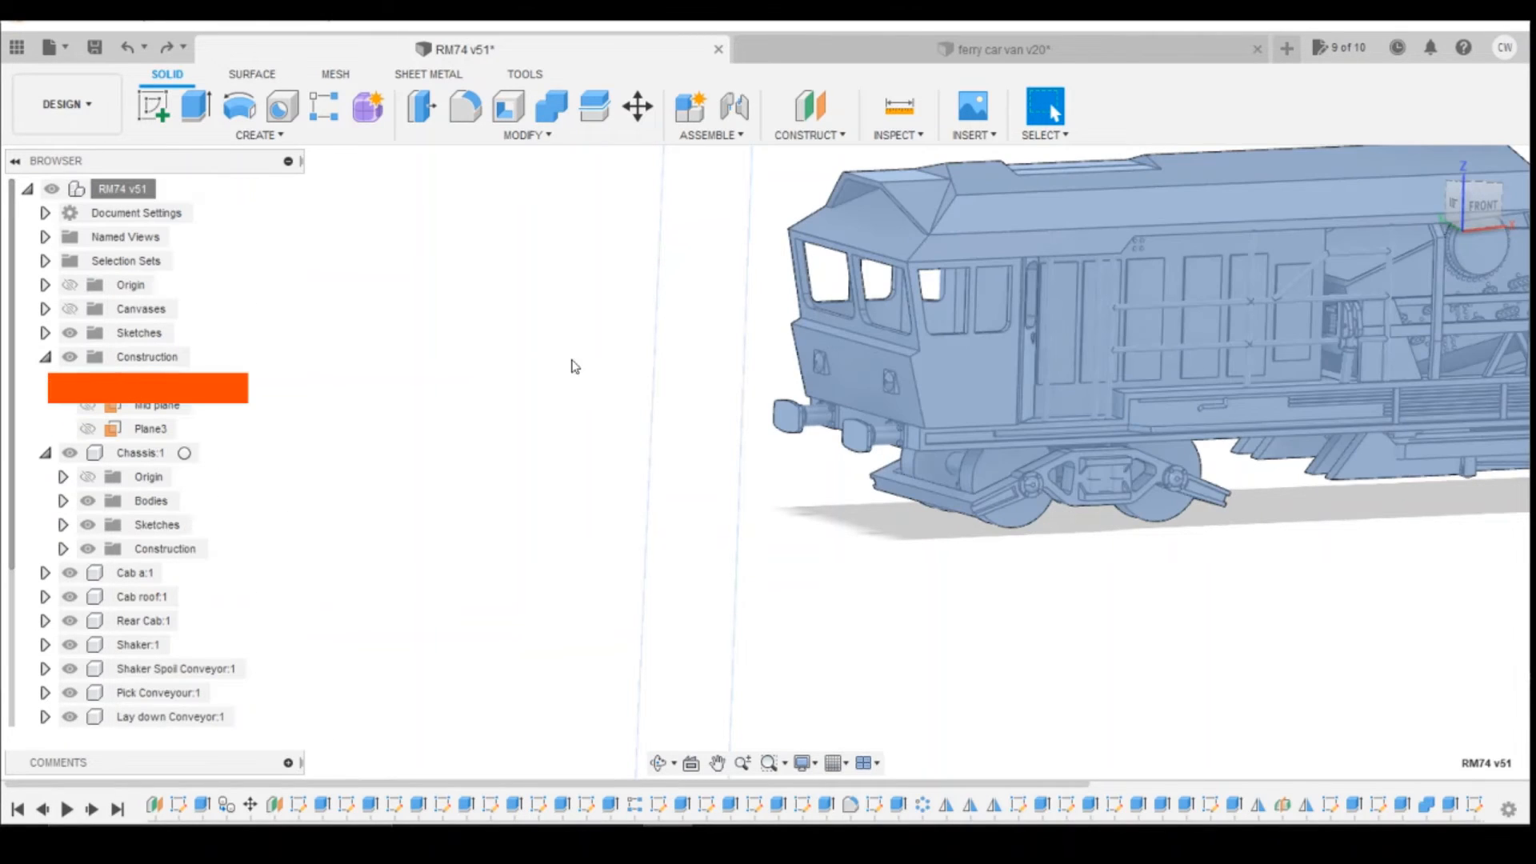
scroll(1208, 610, "up", 4)
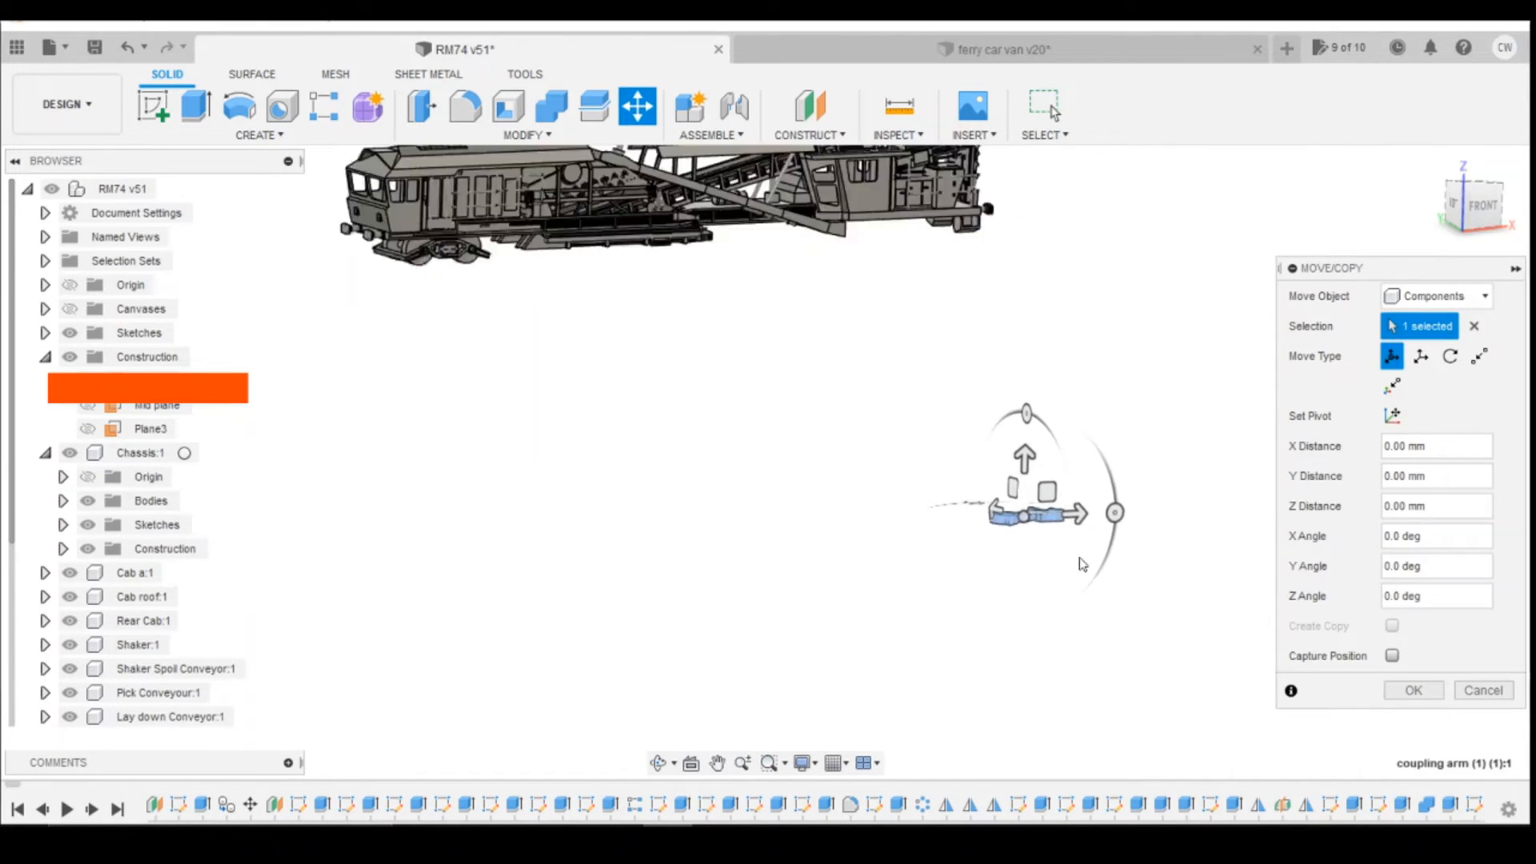
scroll(1033, 514, "down", 3)
left_click(1481, 210)
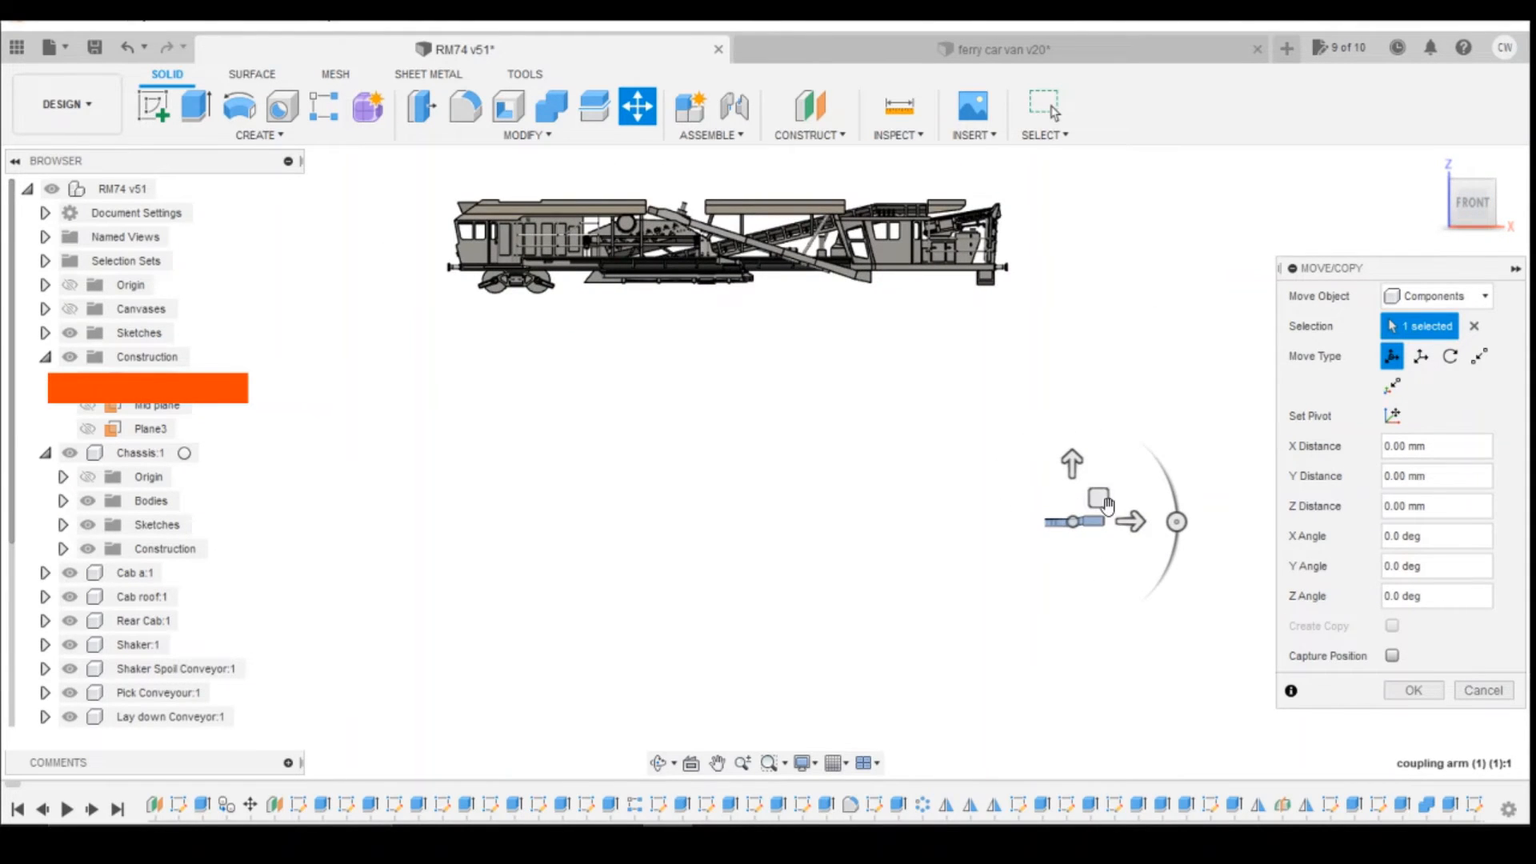
left_click_drag(1107, 505, 486, 294)
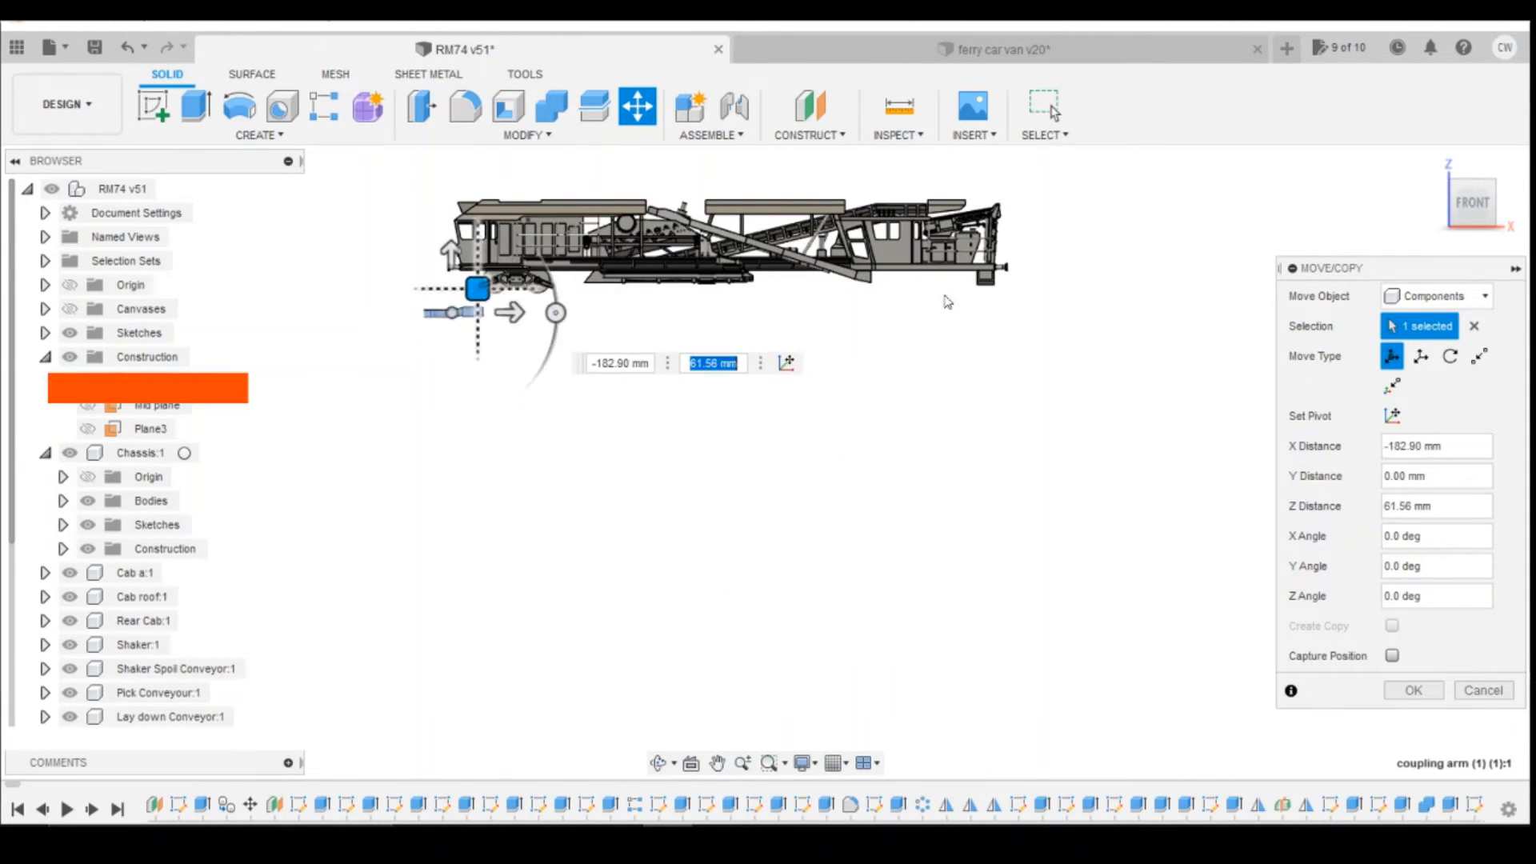
Step: Rotate the pasted coupling arm 180 degrees about the Z axis so its hook end faces away from the vehicle
left_click(1477, 178)
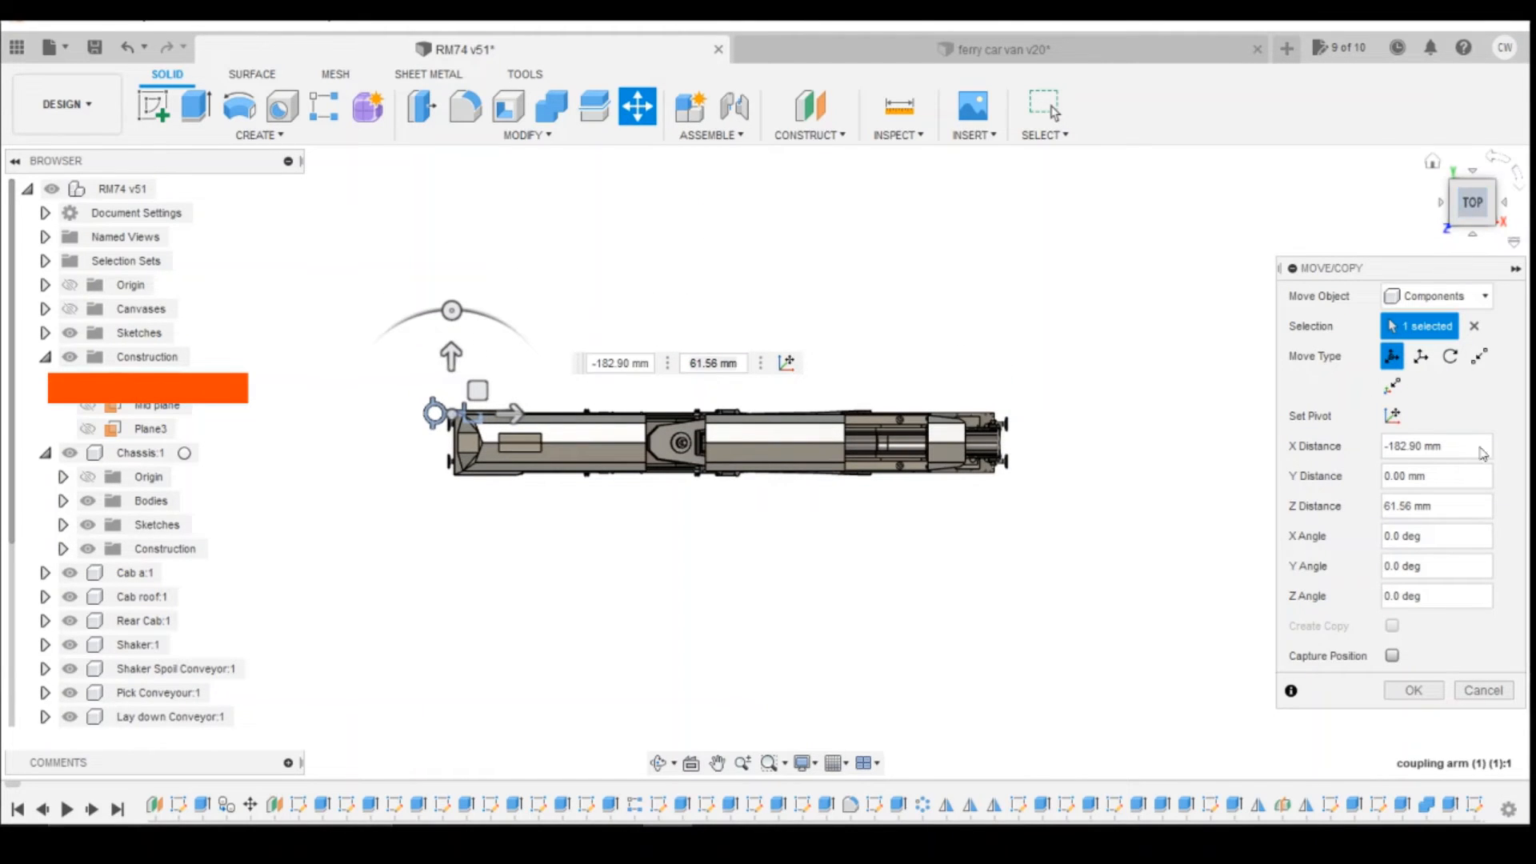
left_click(1469, 230)
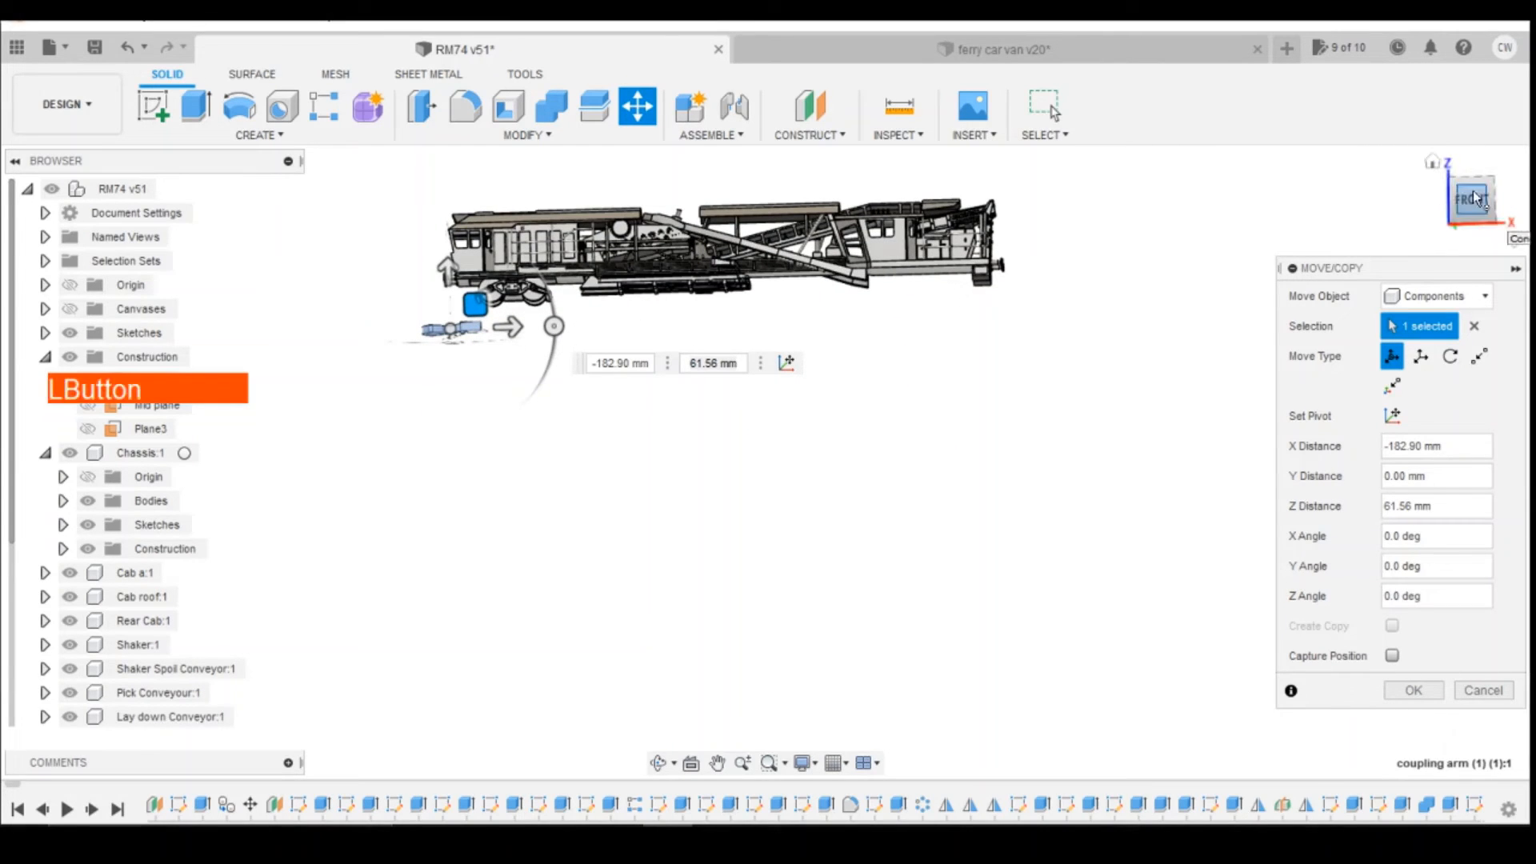
left_click(1472, 167)
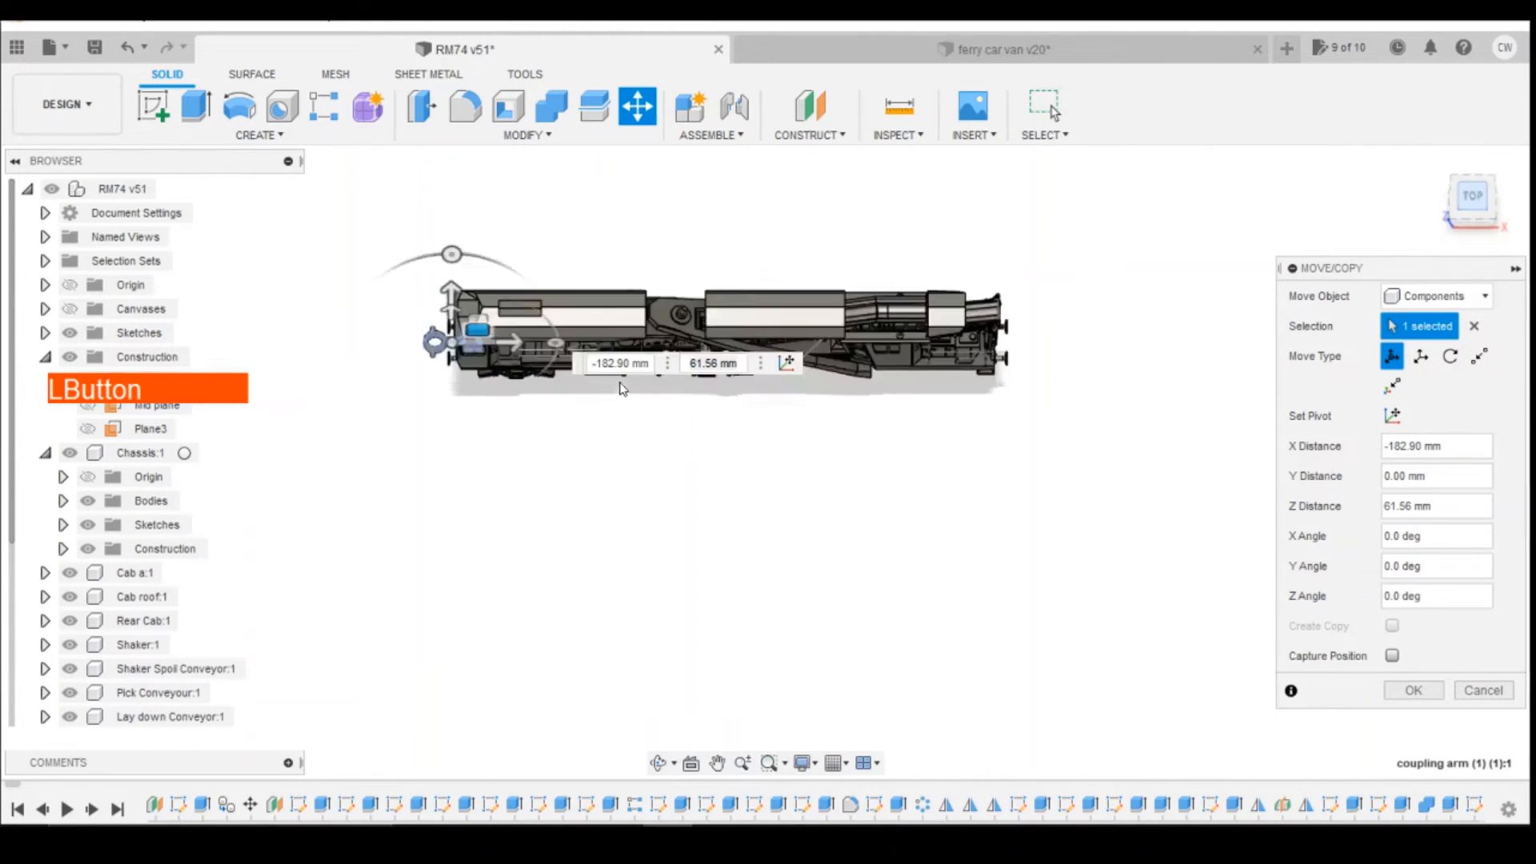
left_click_drag(453, 306, 453, 480)
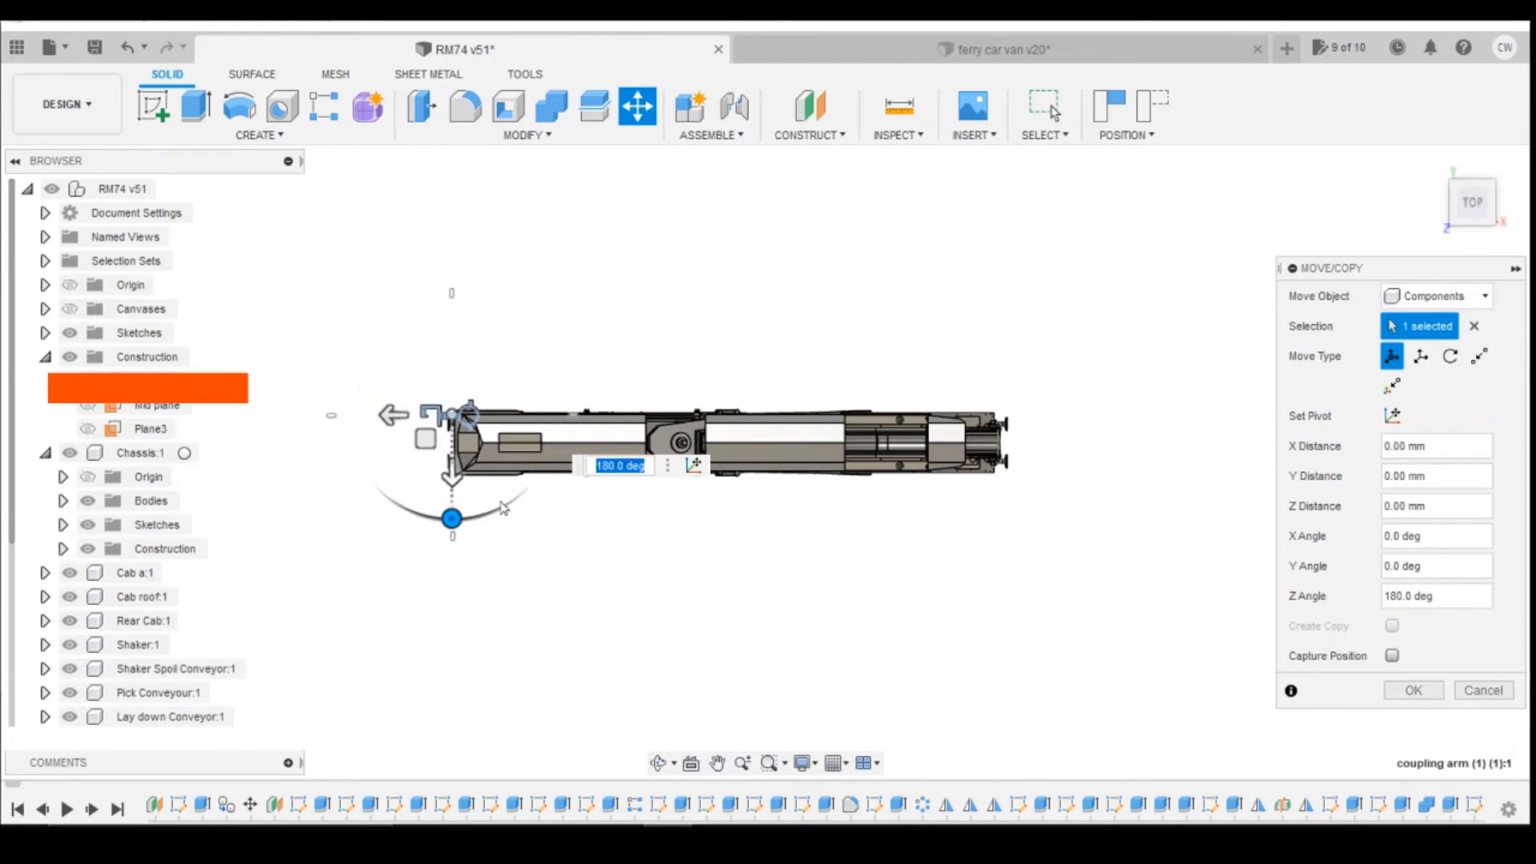
left_click(1469, 693)
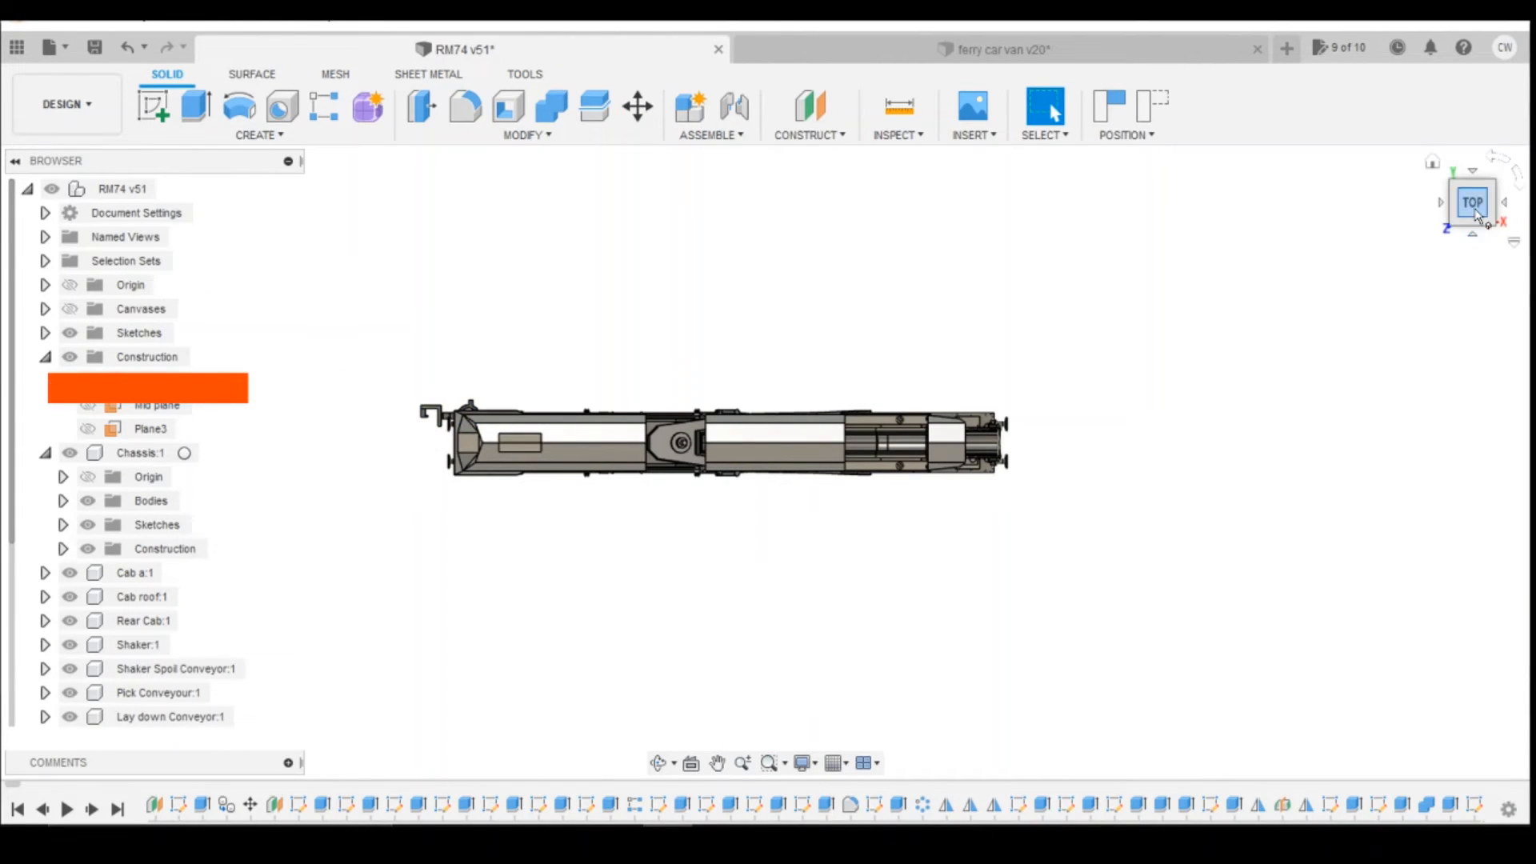
Step: Capture the coupling arm's position and split its body along the hook block's end face where the shank begins
left_click_drag(1476, 215, 1452, 102)
scroll(403, 441, "up", 5)
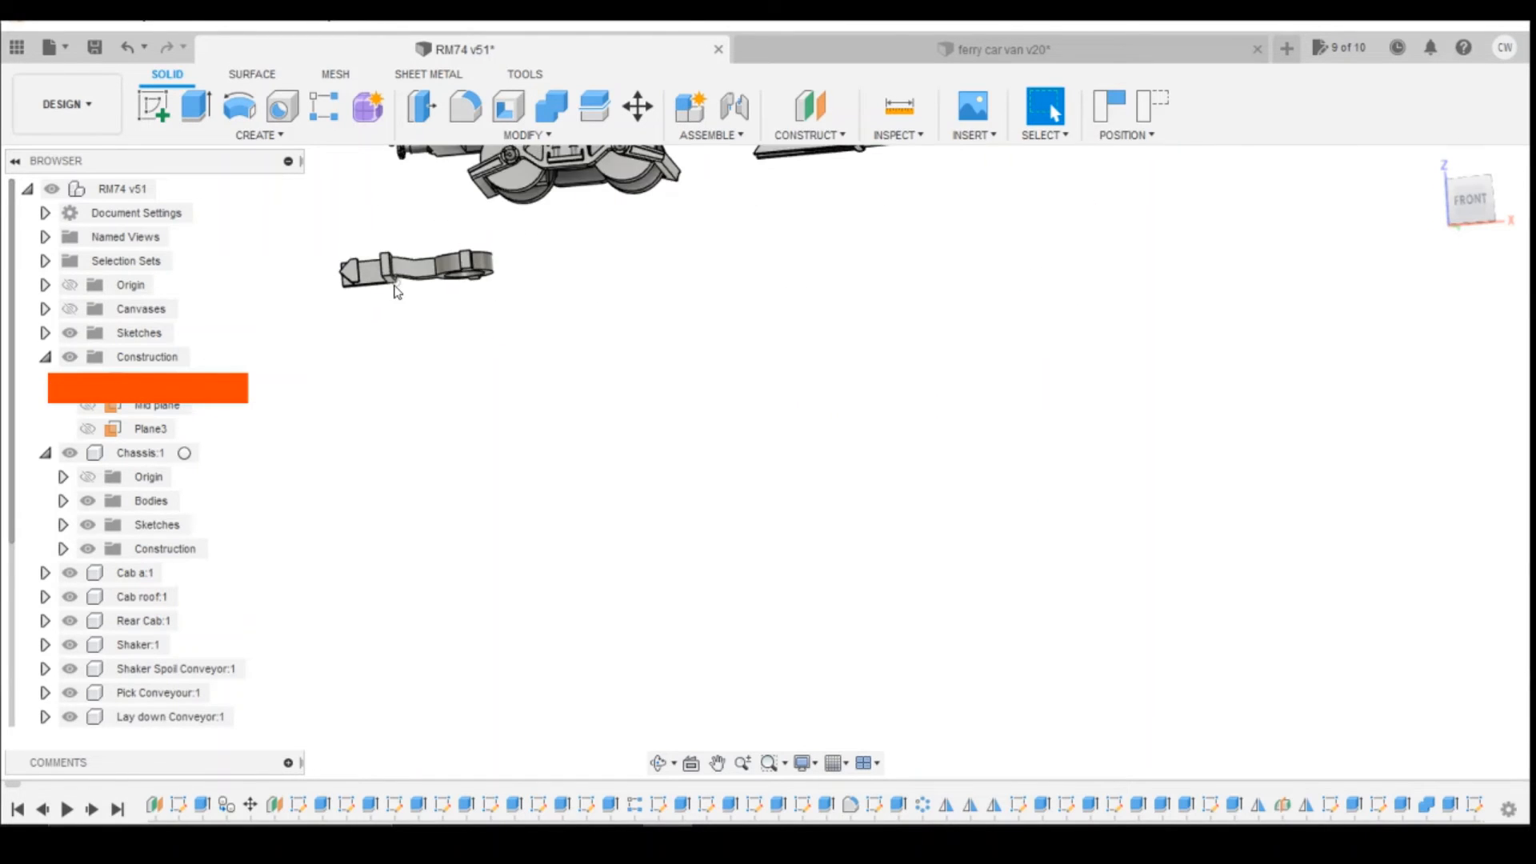
scroll(397, 293, "up", 2)
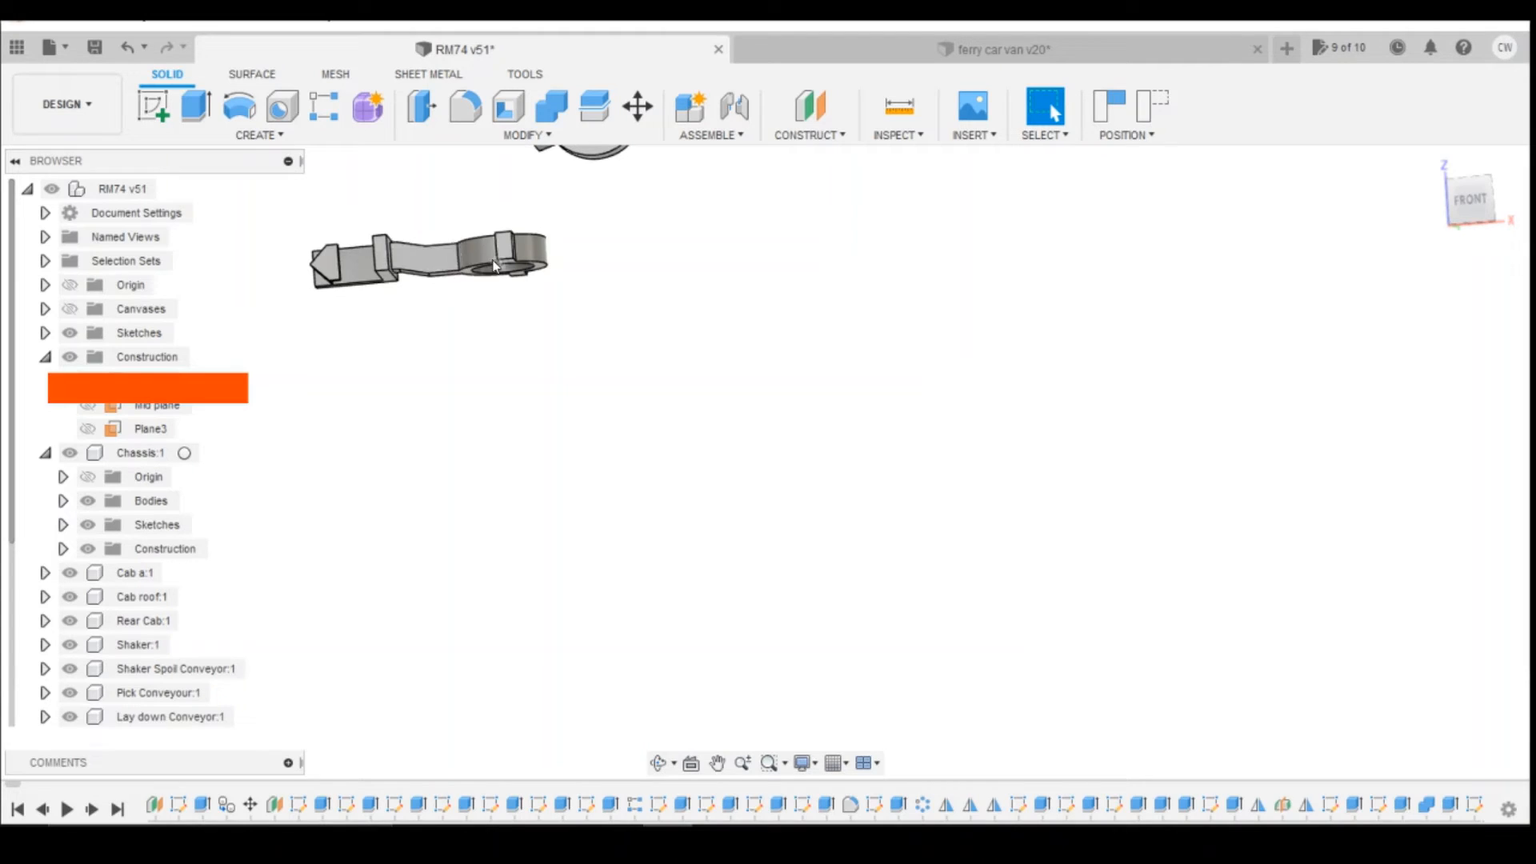
scroll(405, 261, "up", 4)
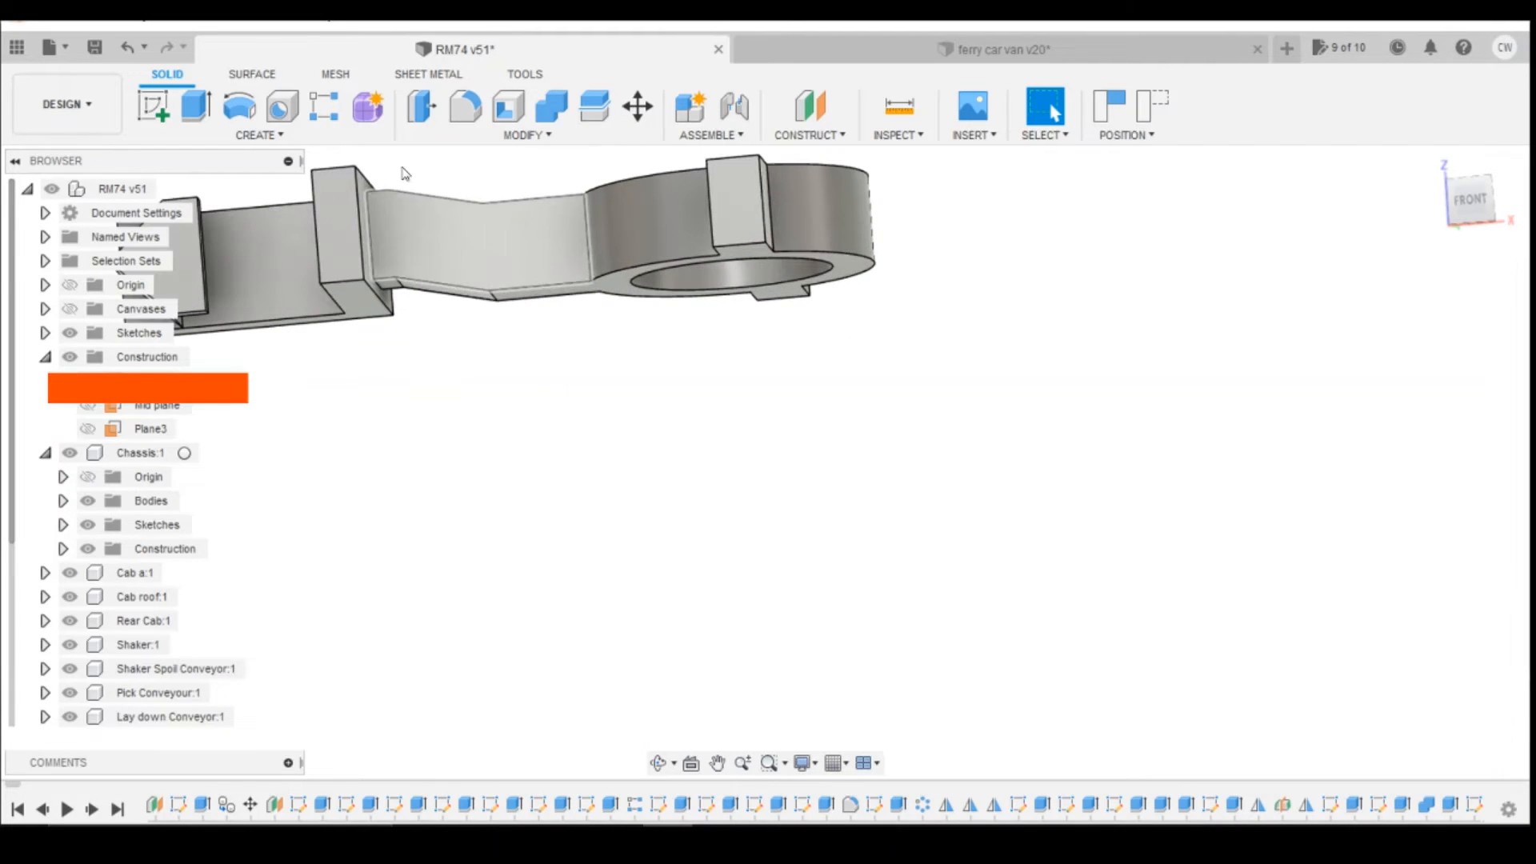
left_click(594, 107)
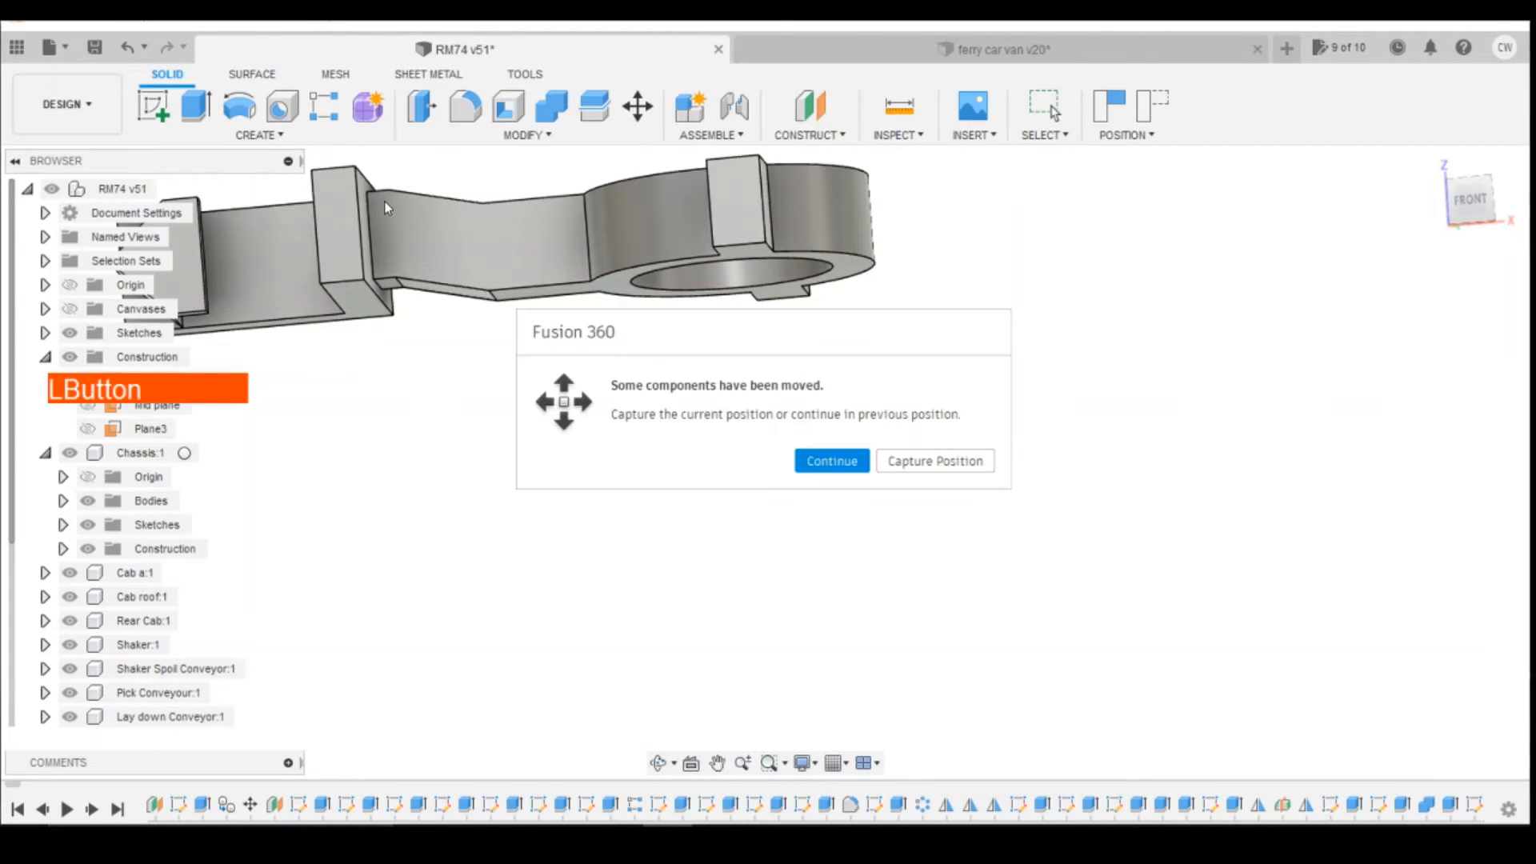
left_click(925, 462)
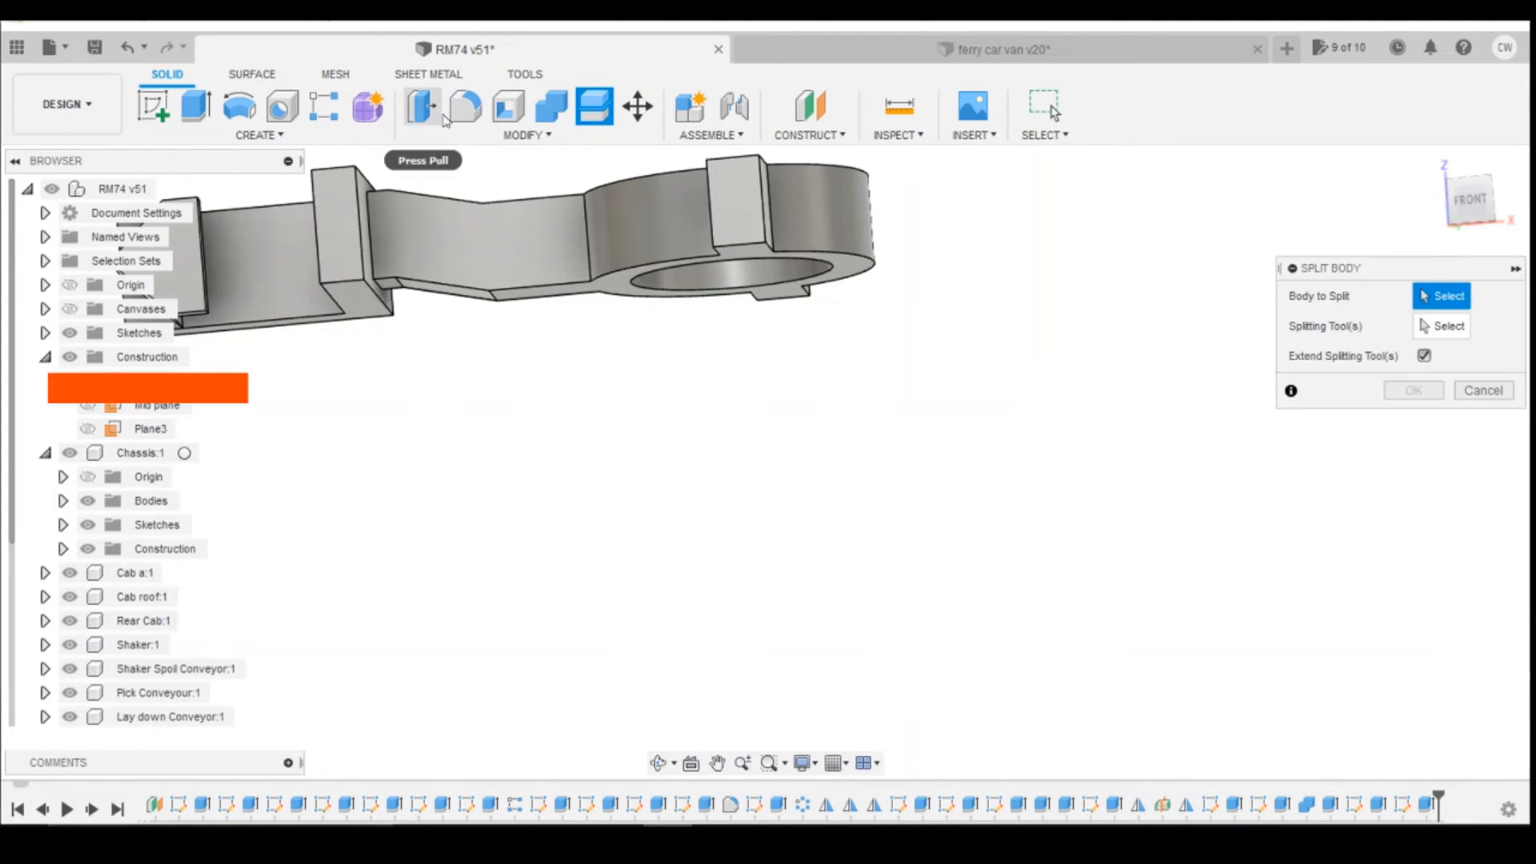
left_click(380, 231)
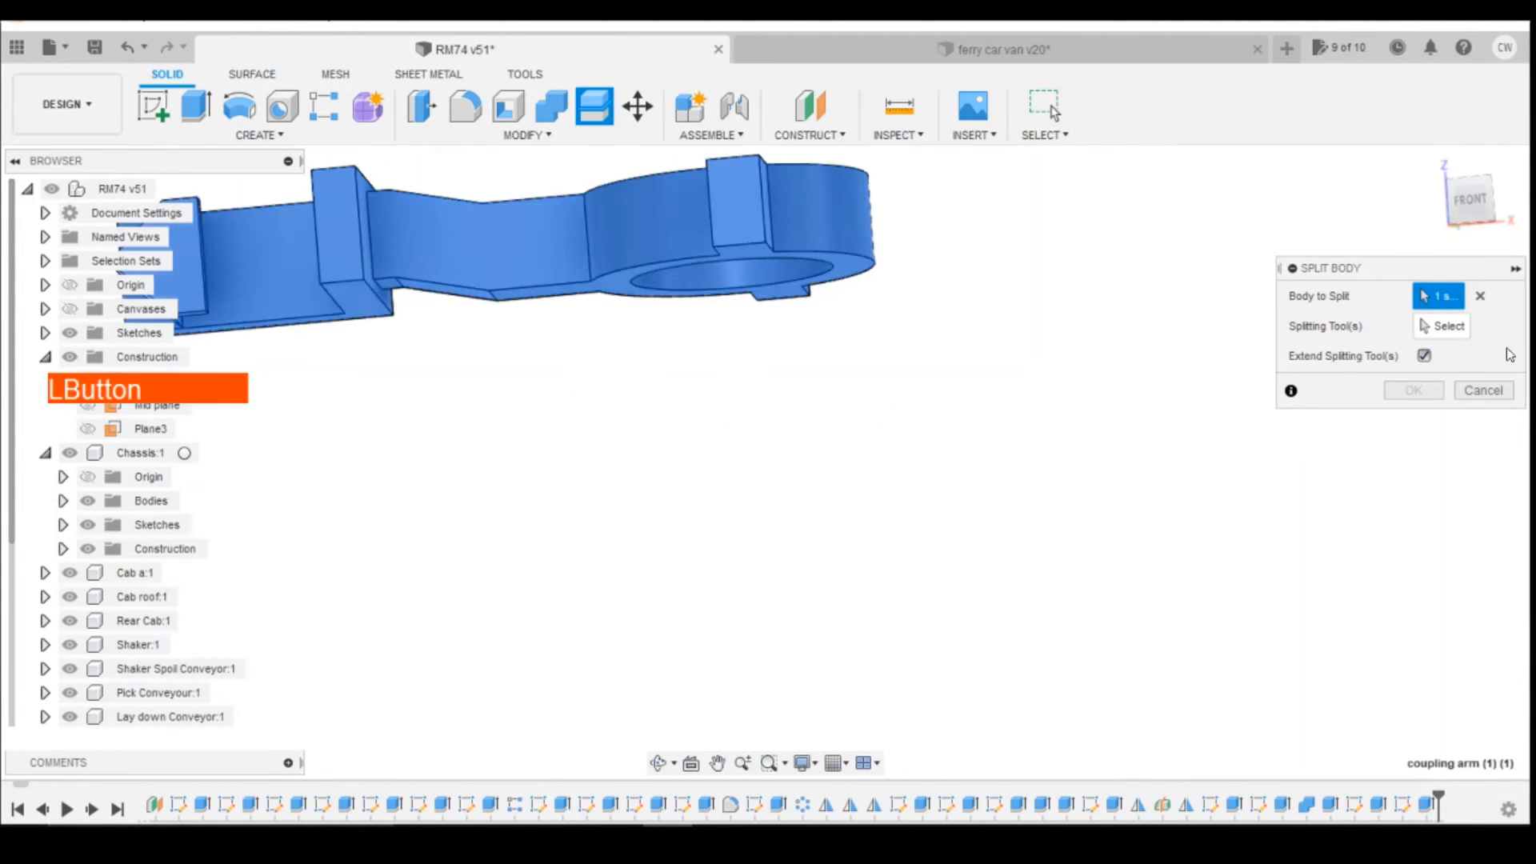
left_click(1424, 332)
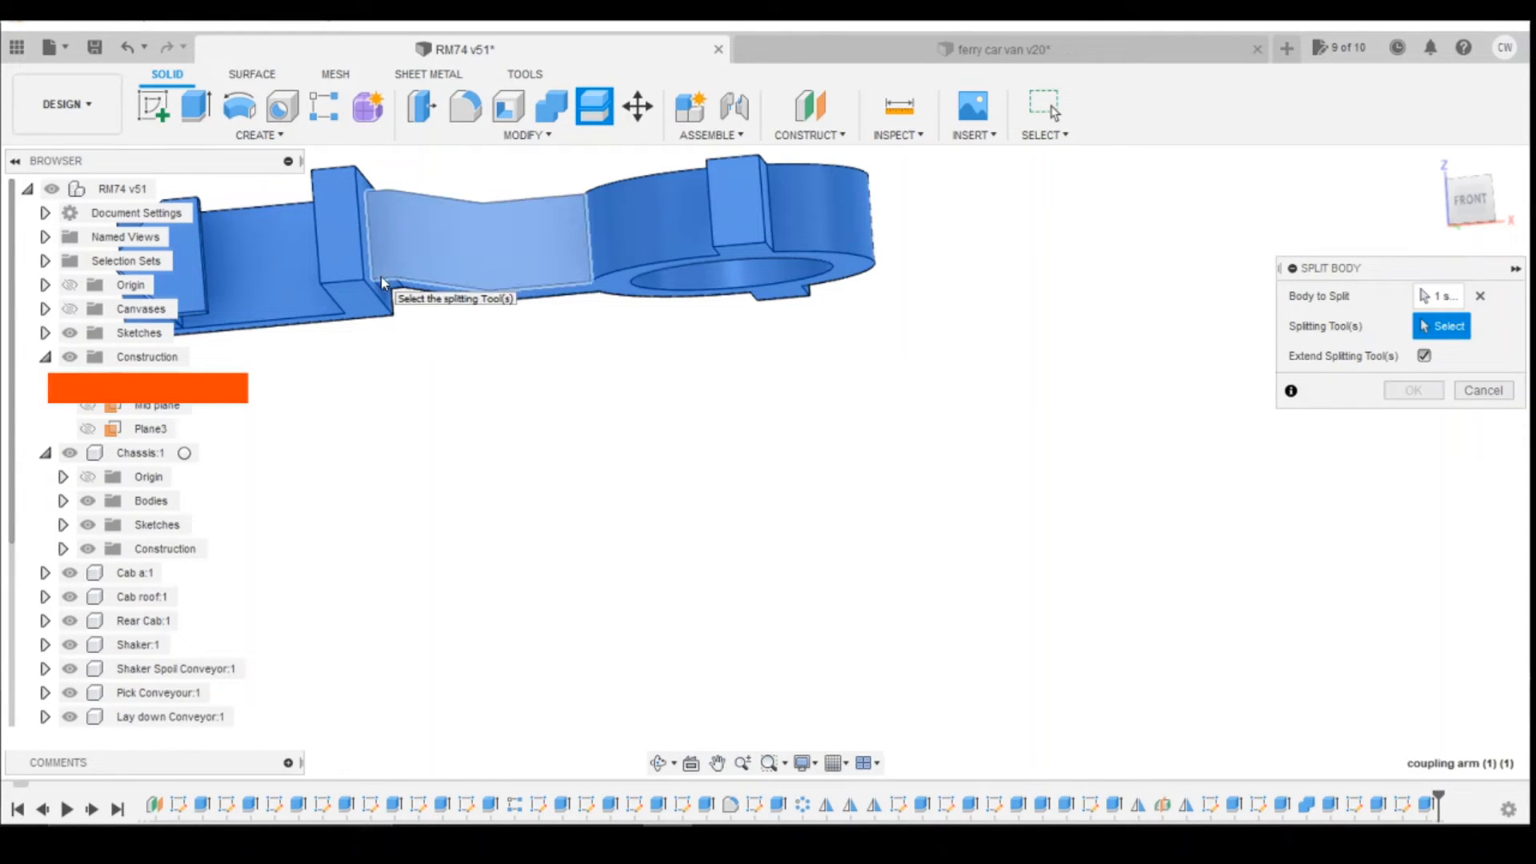
left_click(371, 237)
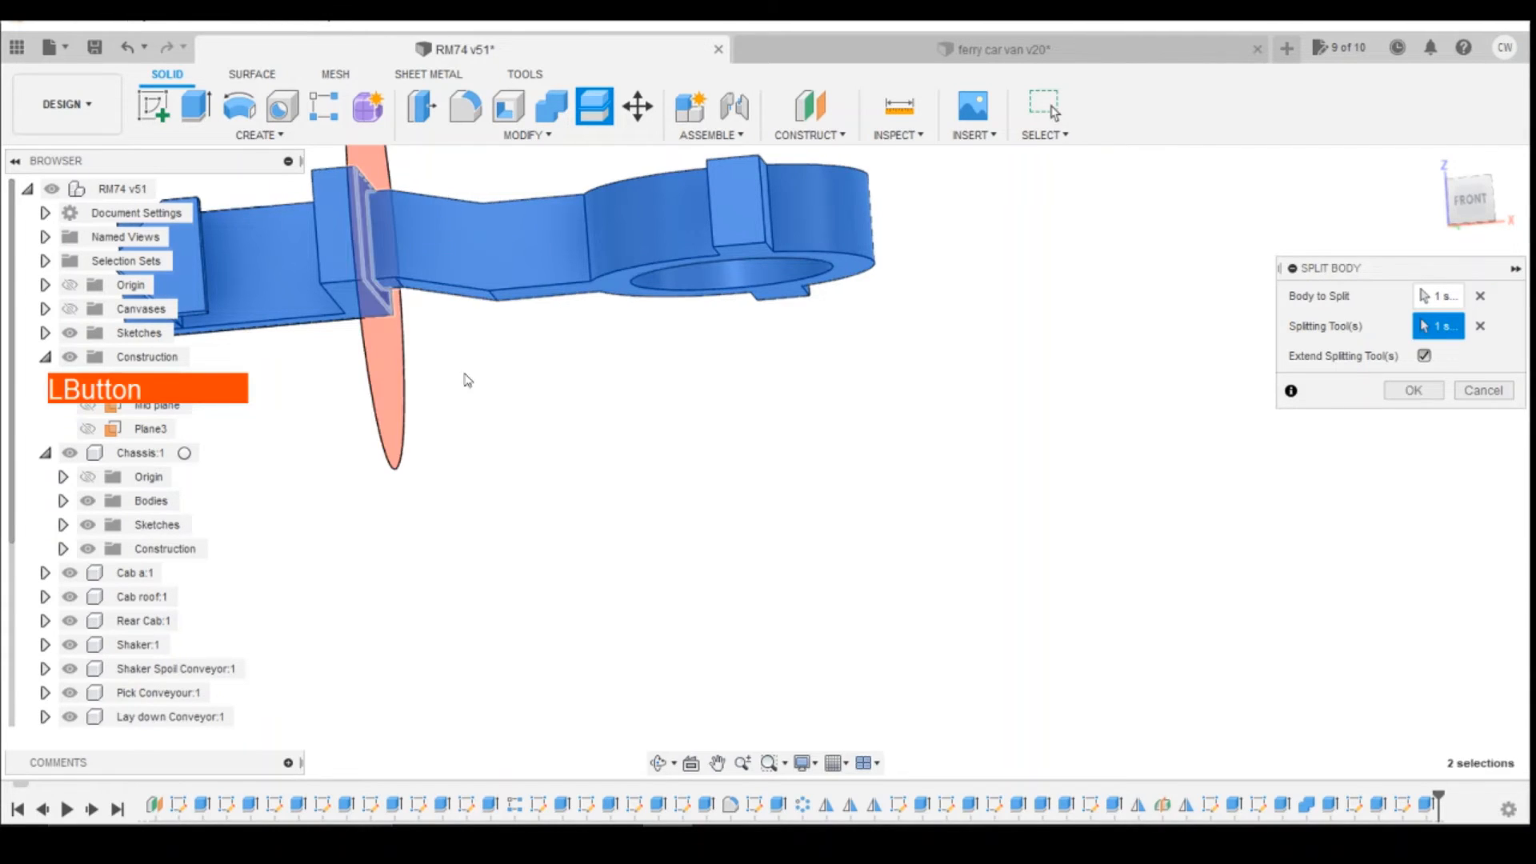
left_click(1408, 393)
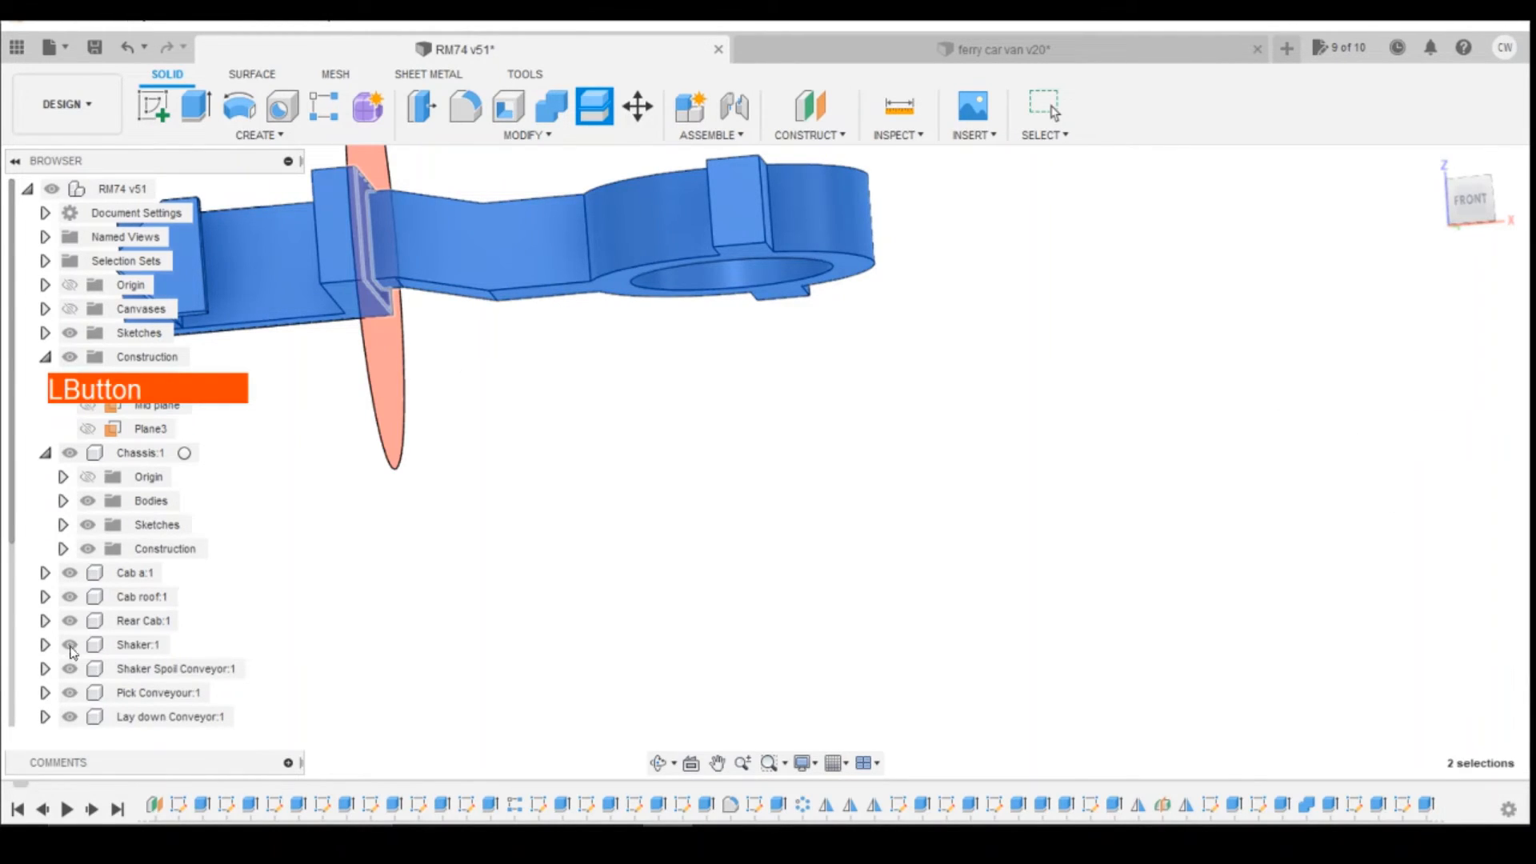
Step: Activate the coupling arm (1) (1) component and remove its split-off shank and ring body, coupling arm (1) (1) (1)
scroll(104, 680, "down", 5)
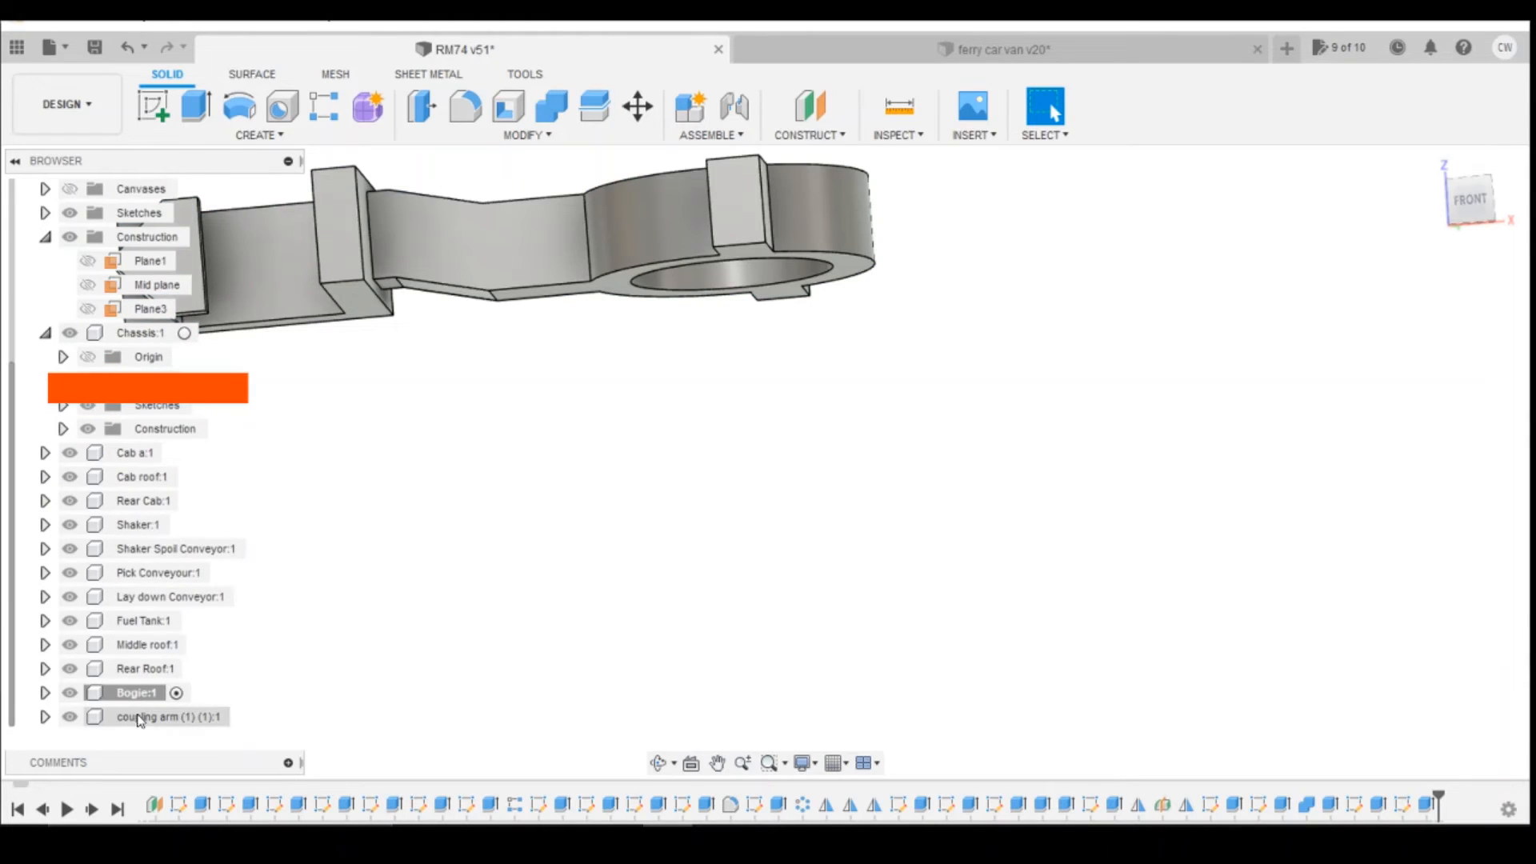
left_click(230, 720)
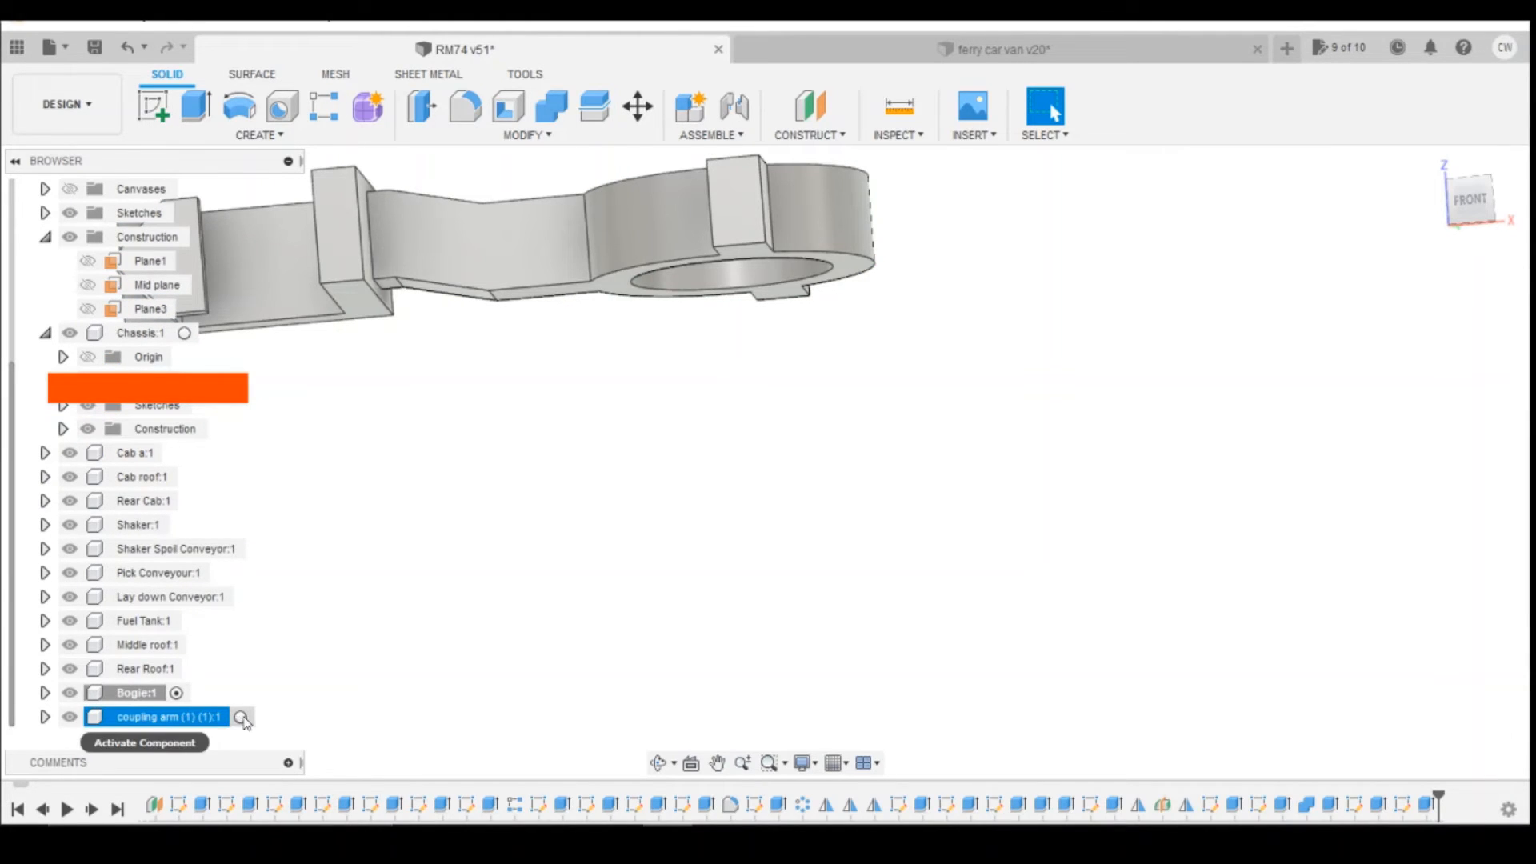
left_click(241, 718)
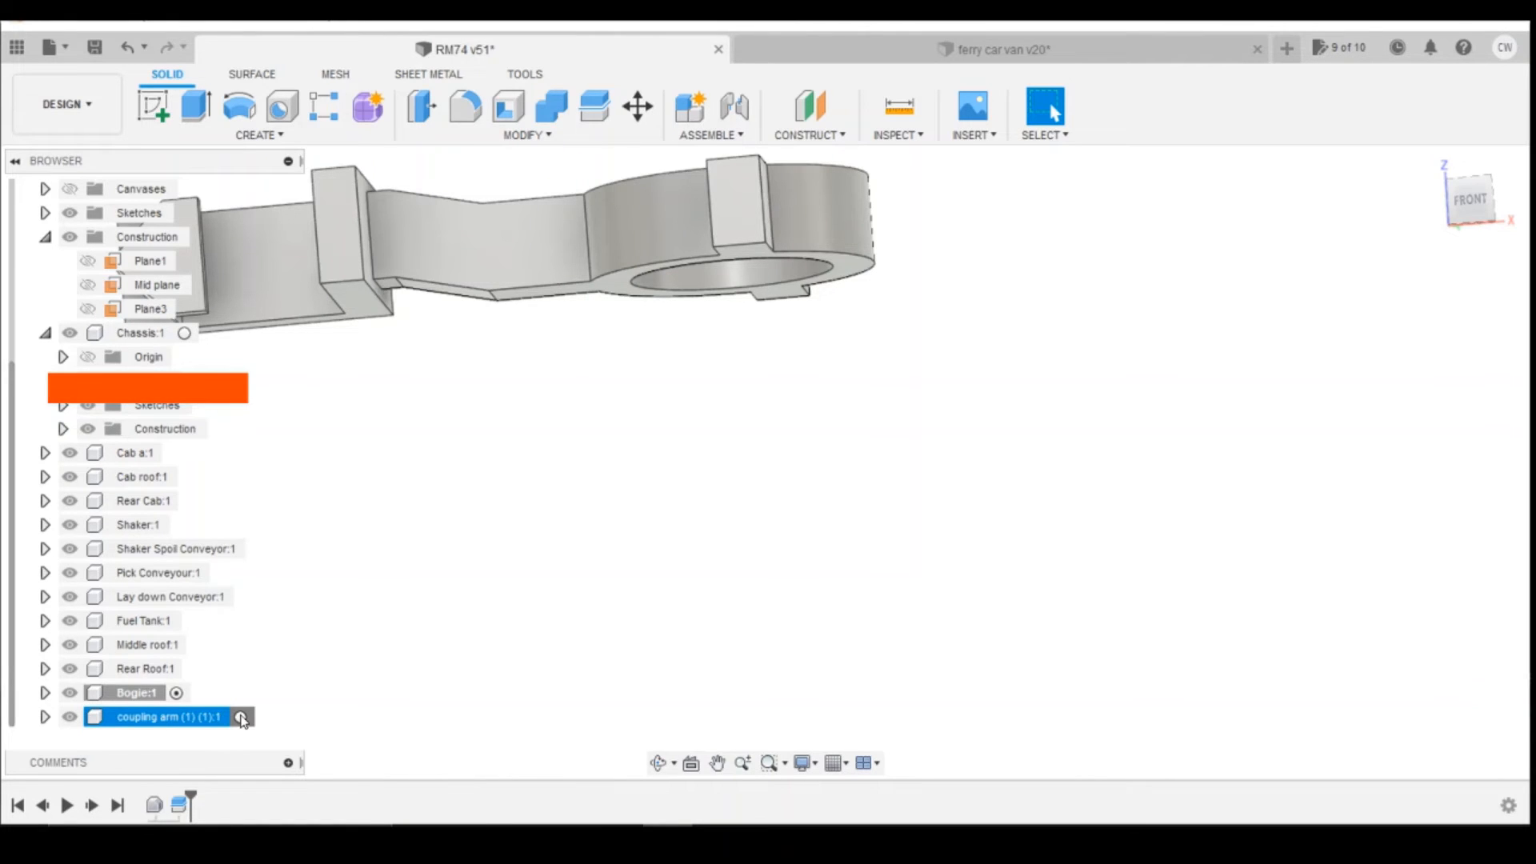
left_click(45, 720)
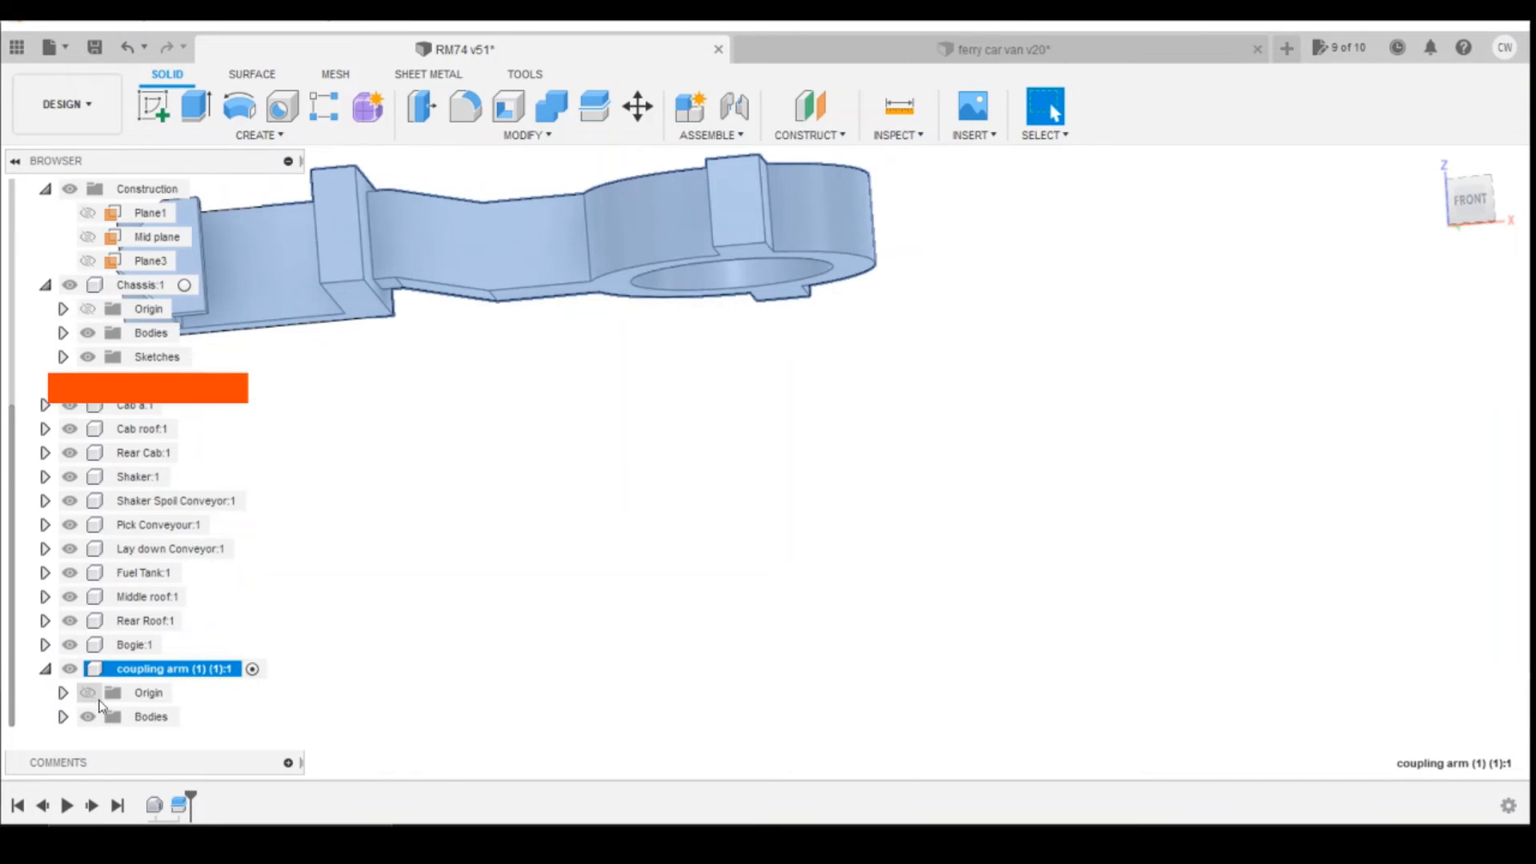
left_click(63, 717)
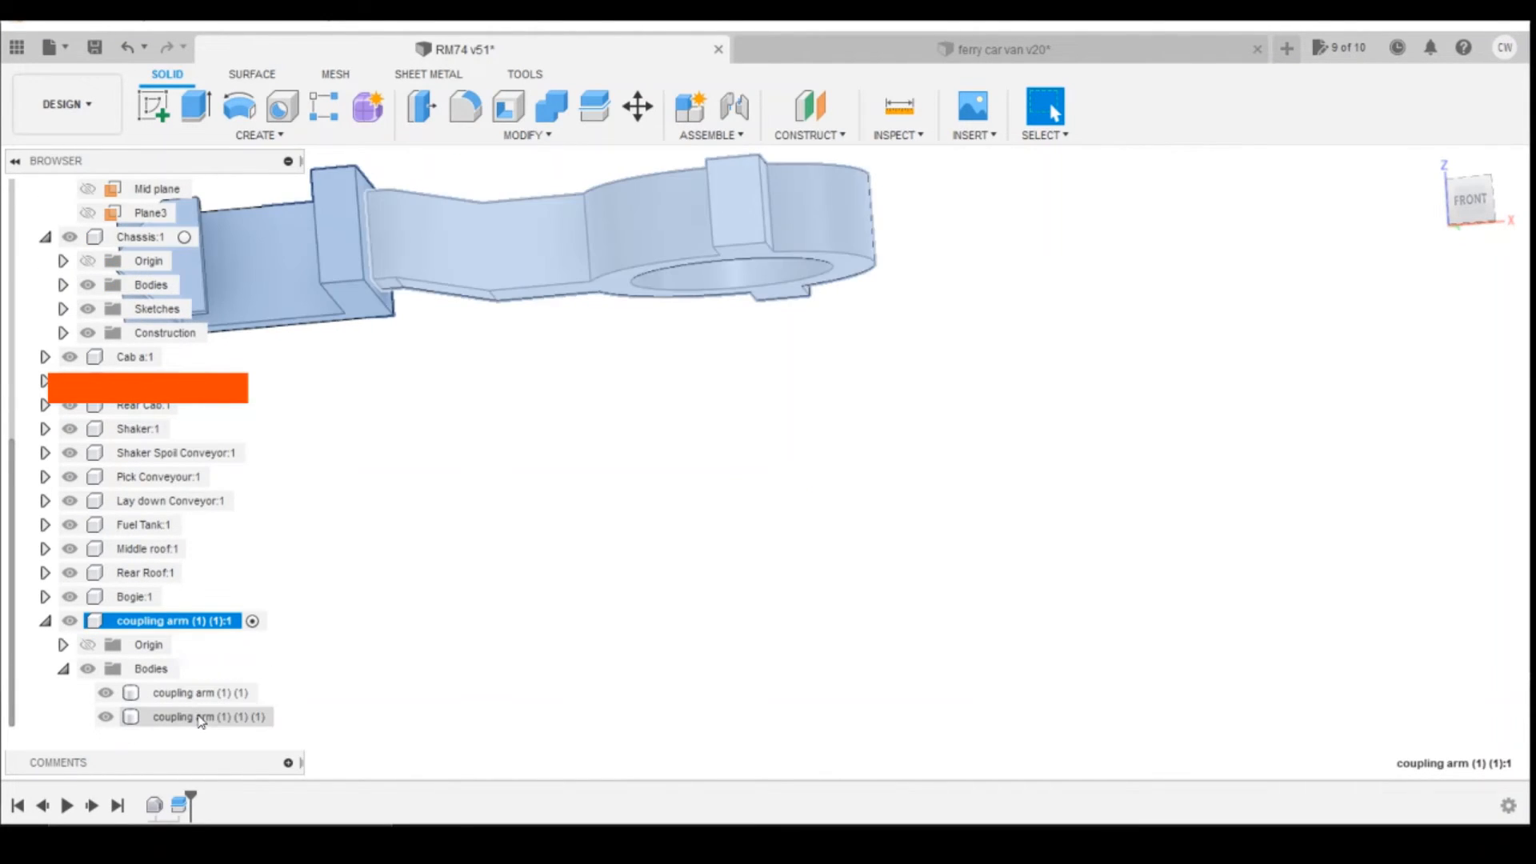
right_click(202, 716)
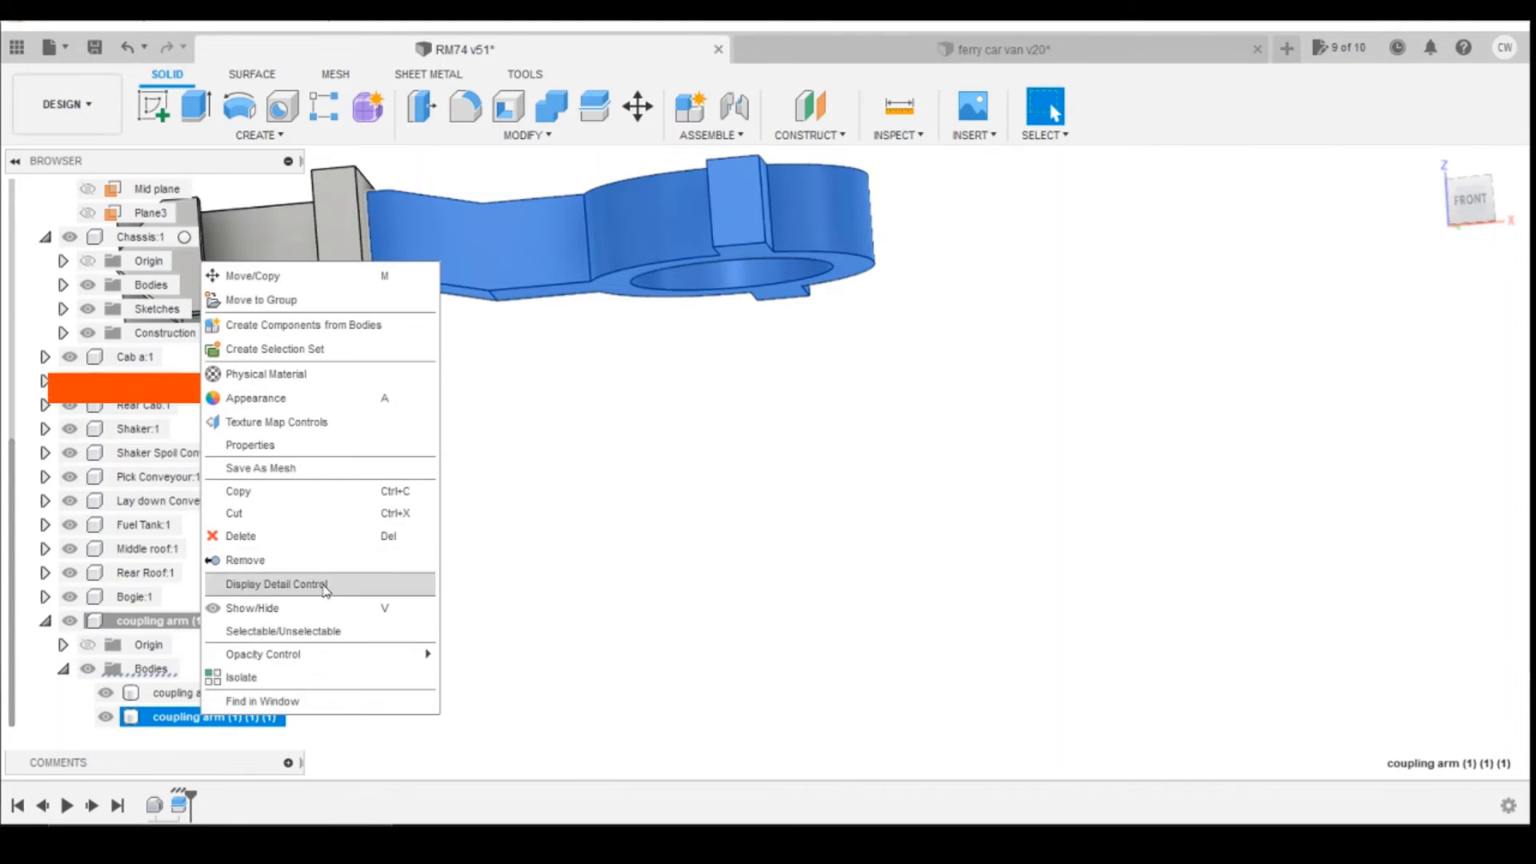
left_click(310, 560)
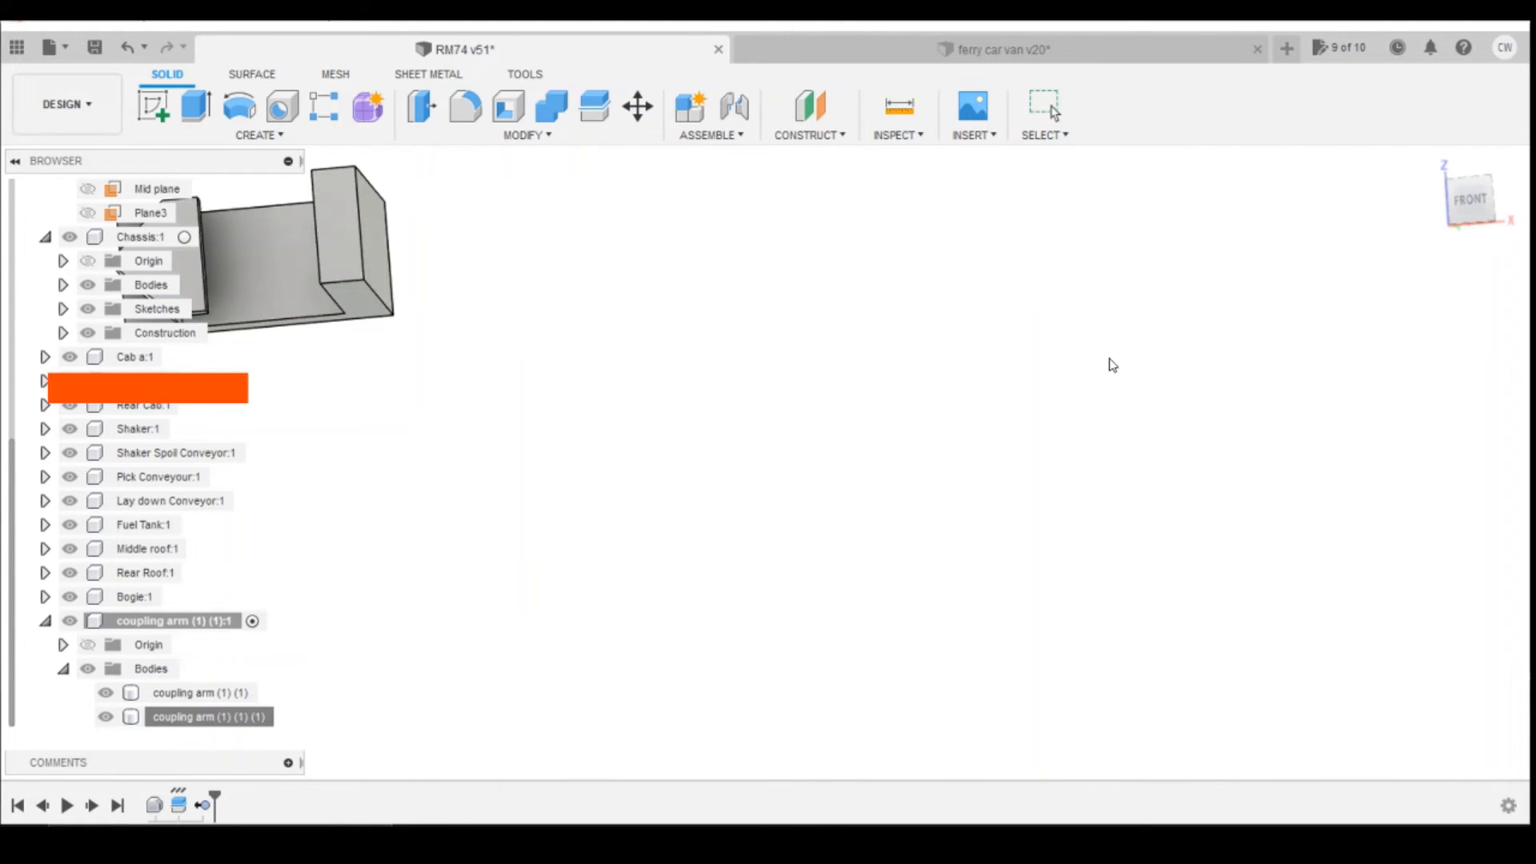
Step: Examine the remaining coupling hook's position relative to the bogie and its mount block from below and from the front
scroll(1097, 521, "down", 4)
left_click(1470, 201)
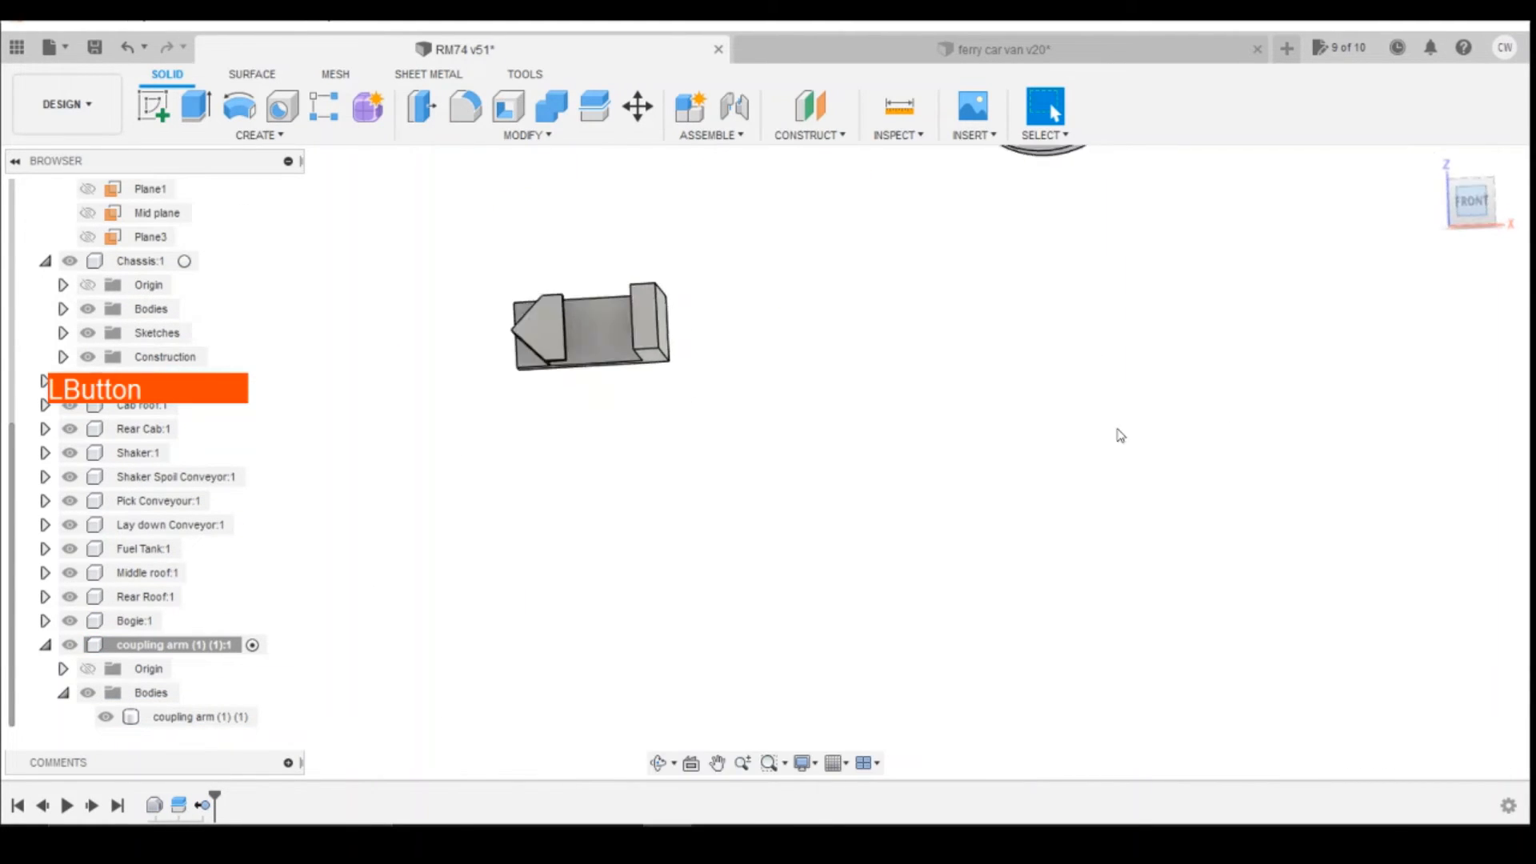
mouse_move(1473, 209)
left_mouse_down()
mouse_move(1517, 194)
mouse_move(1526, 163)
left_mouse_up()
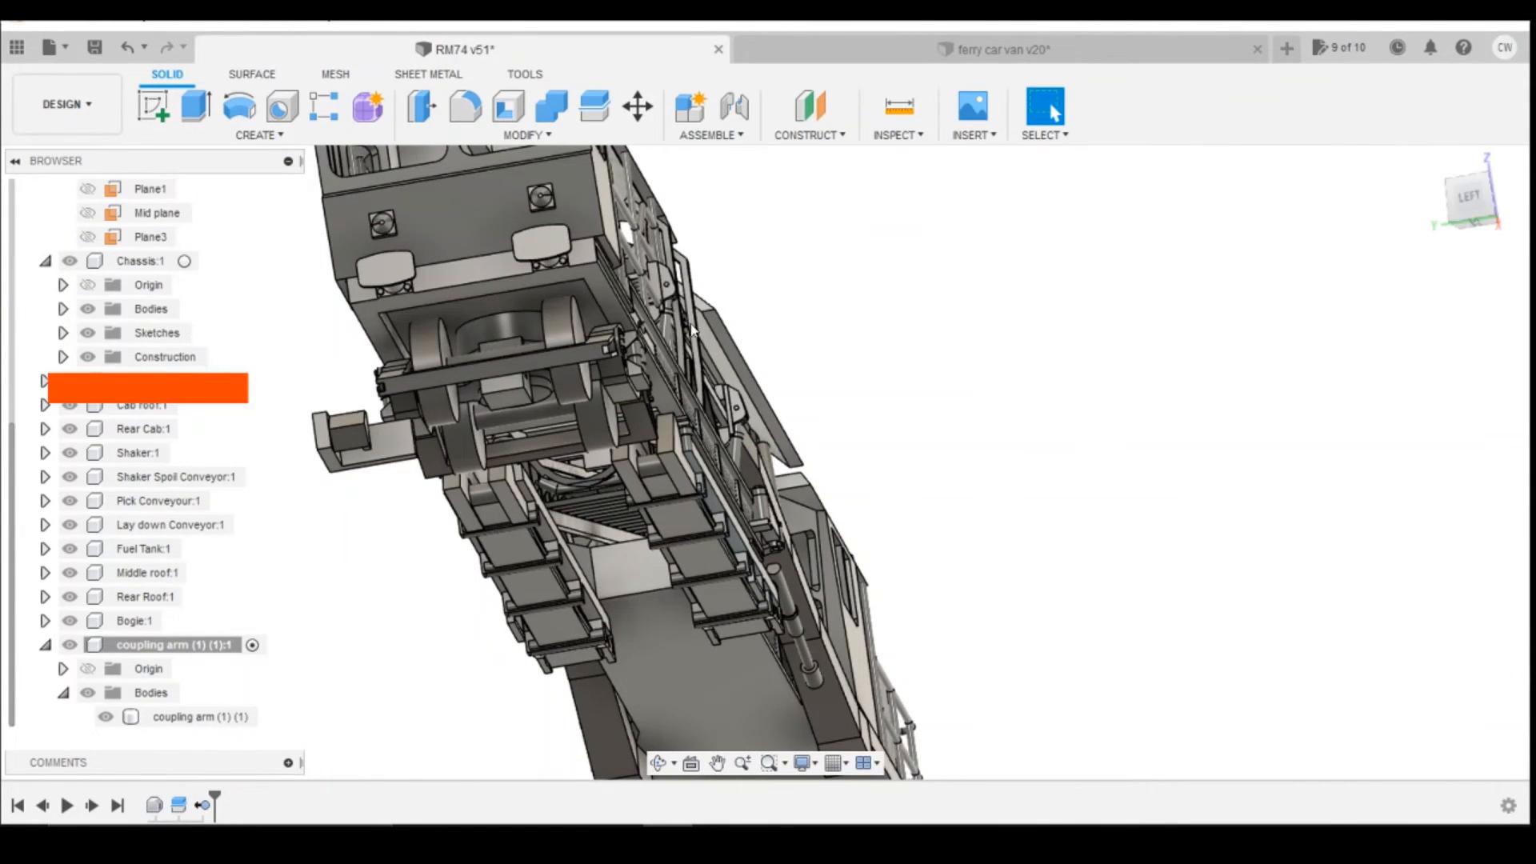
scroll(589, 392, "up", 3)
scroll(542, 445, "up", 2)
scroll(494, 416, "down", 3)
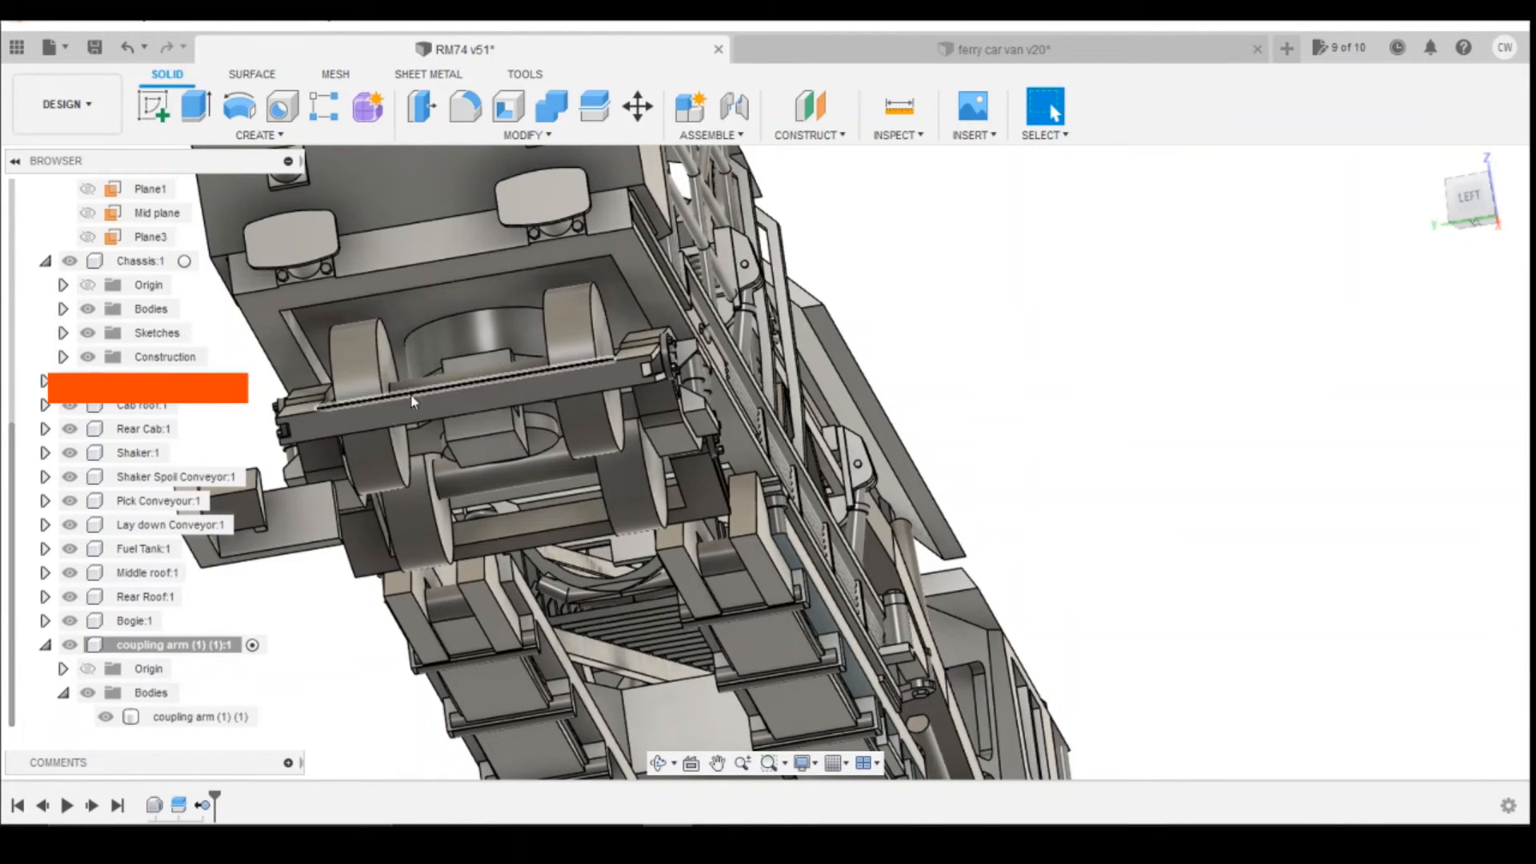
left_click_drag(1395, 206, 1330, 227)
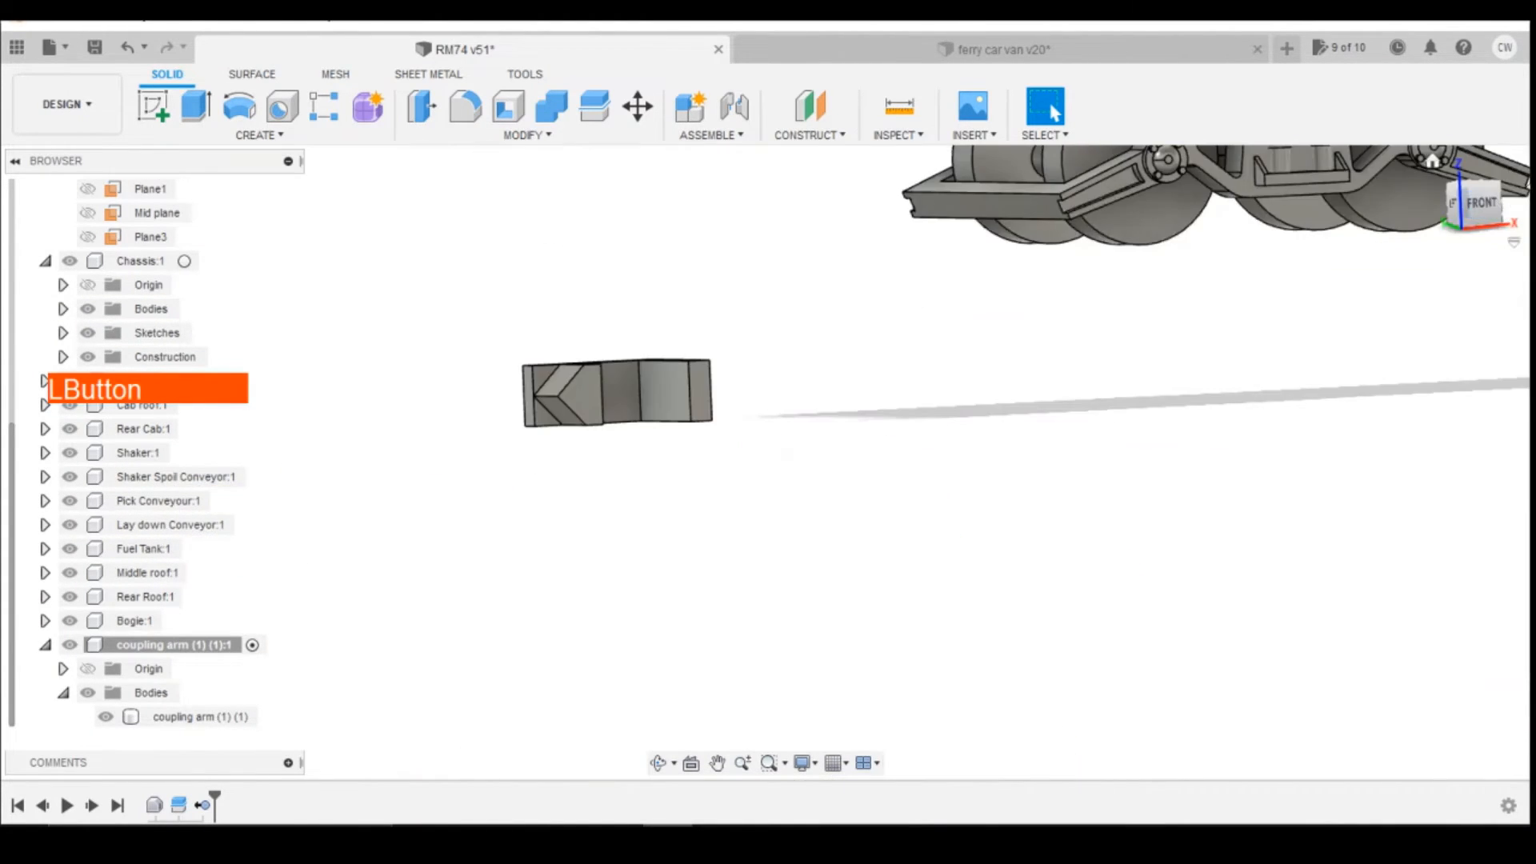
left_click(1493, 206)
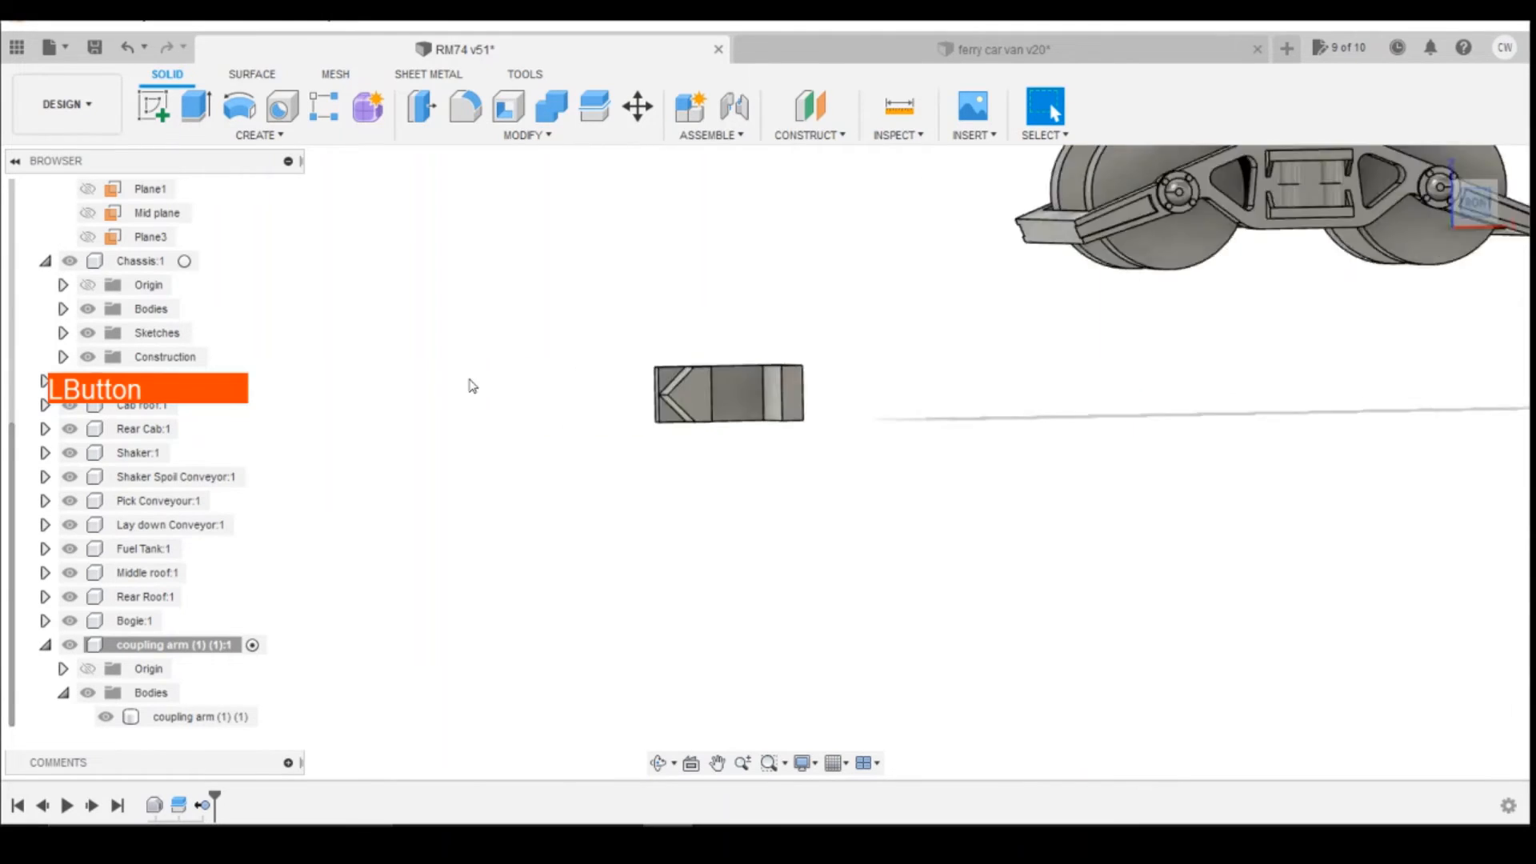
Step: Move the remaining coupling hook body, coupling arm (1) (1), straight up to about the bogie's height
left_click(752, 406)
right_click(228, 717)
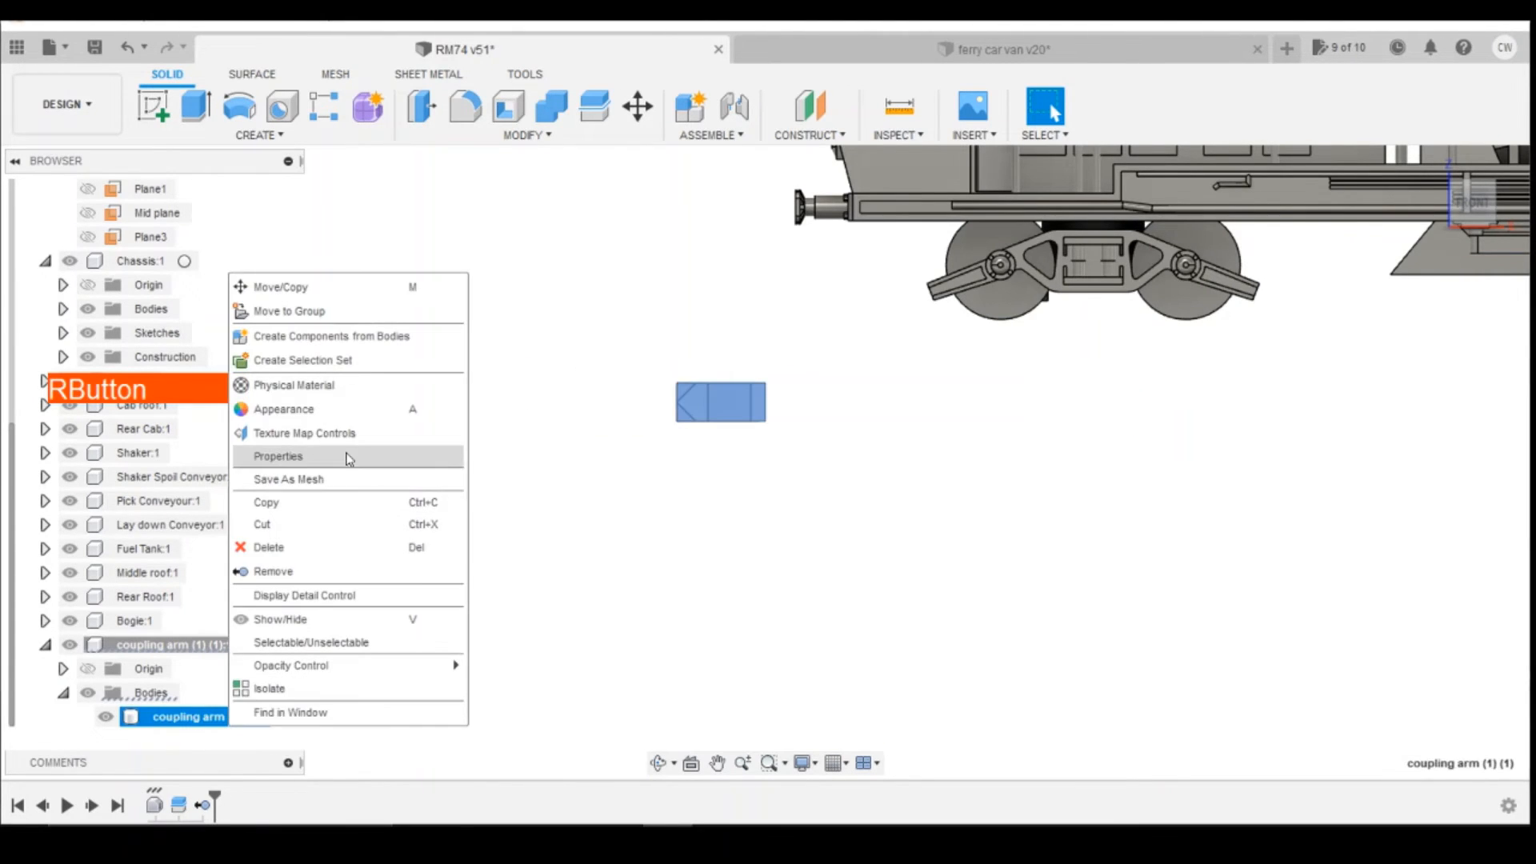
left_click(360, 290)
left_click_drag(766, 372, 770, 233)
Step: Switch to the ferry car van design and examine the coupling arm's height relative to the buffer from the front
left_click(880, 49)
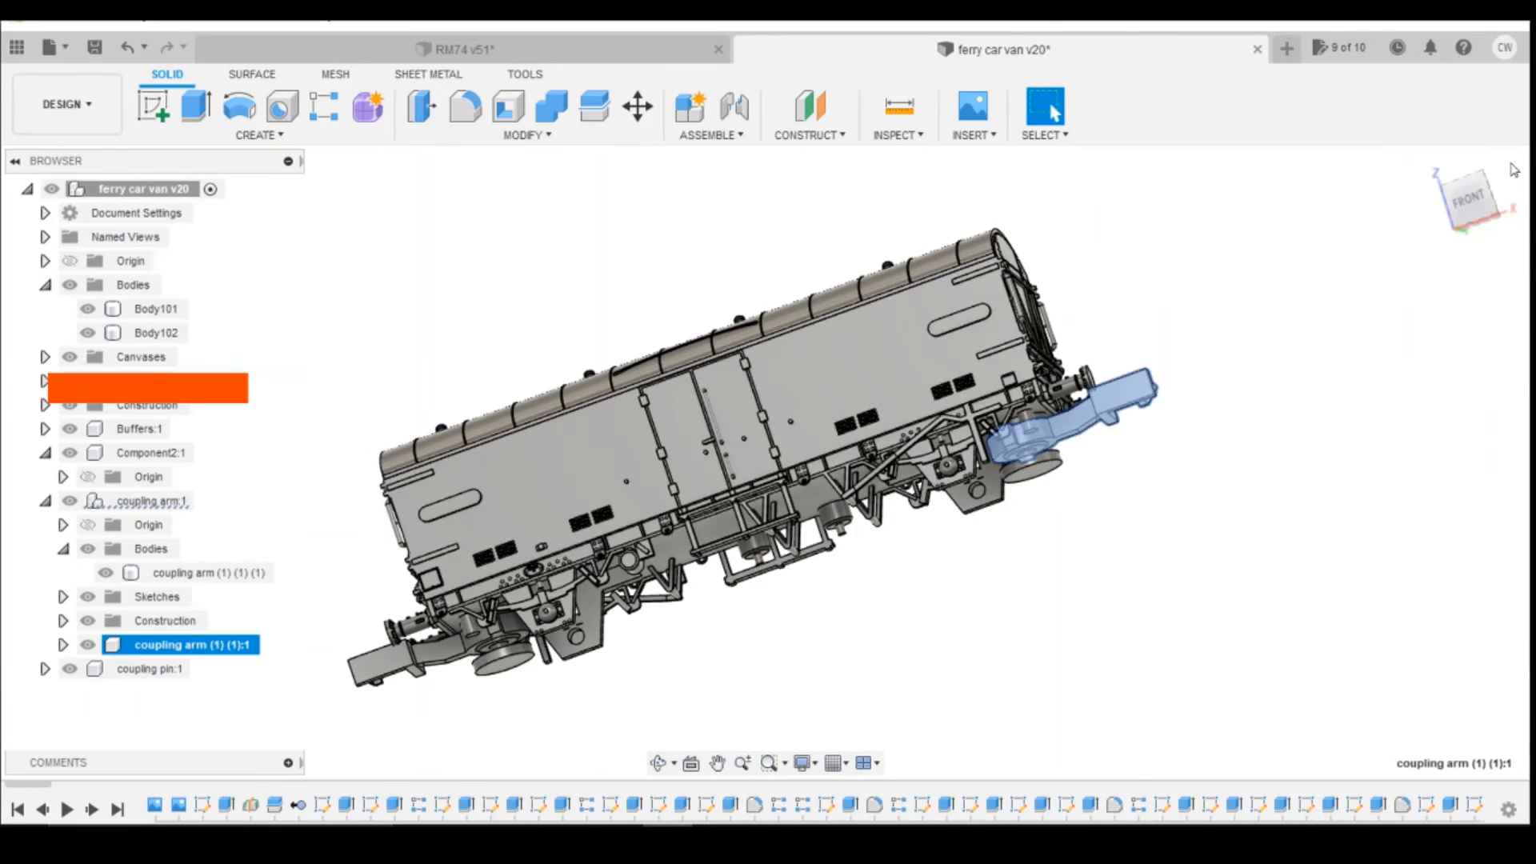
left_click(1469, 199)
scroll(1131, 496, "up", 4)
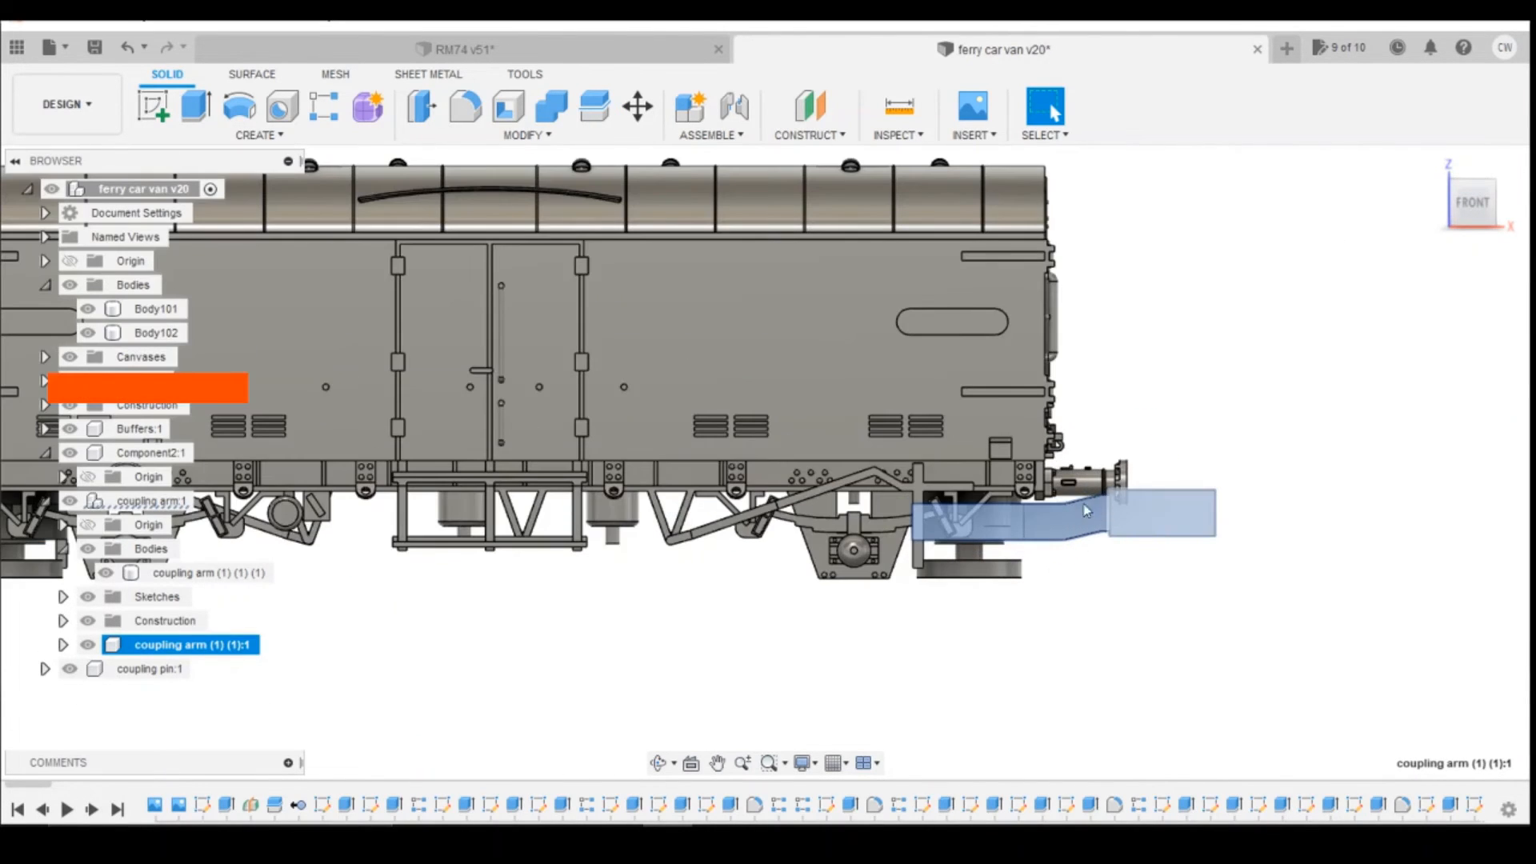
left_click(1122, 503)
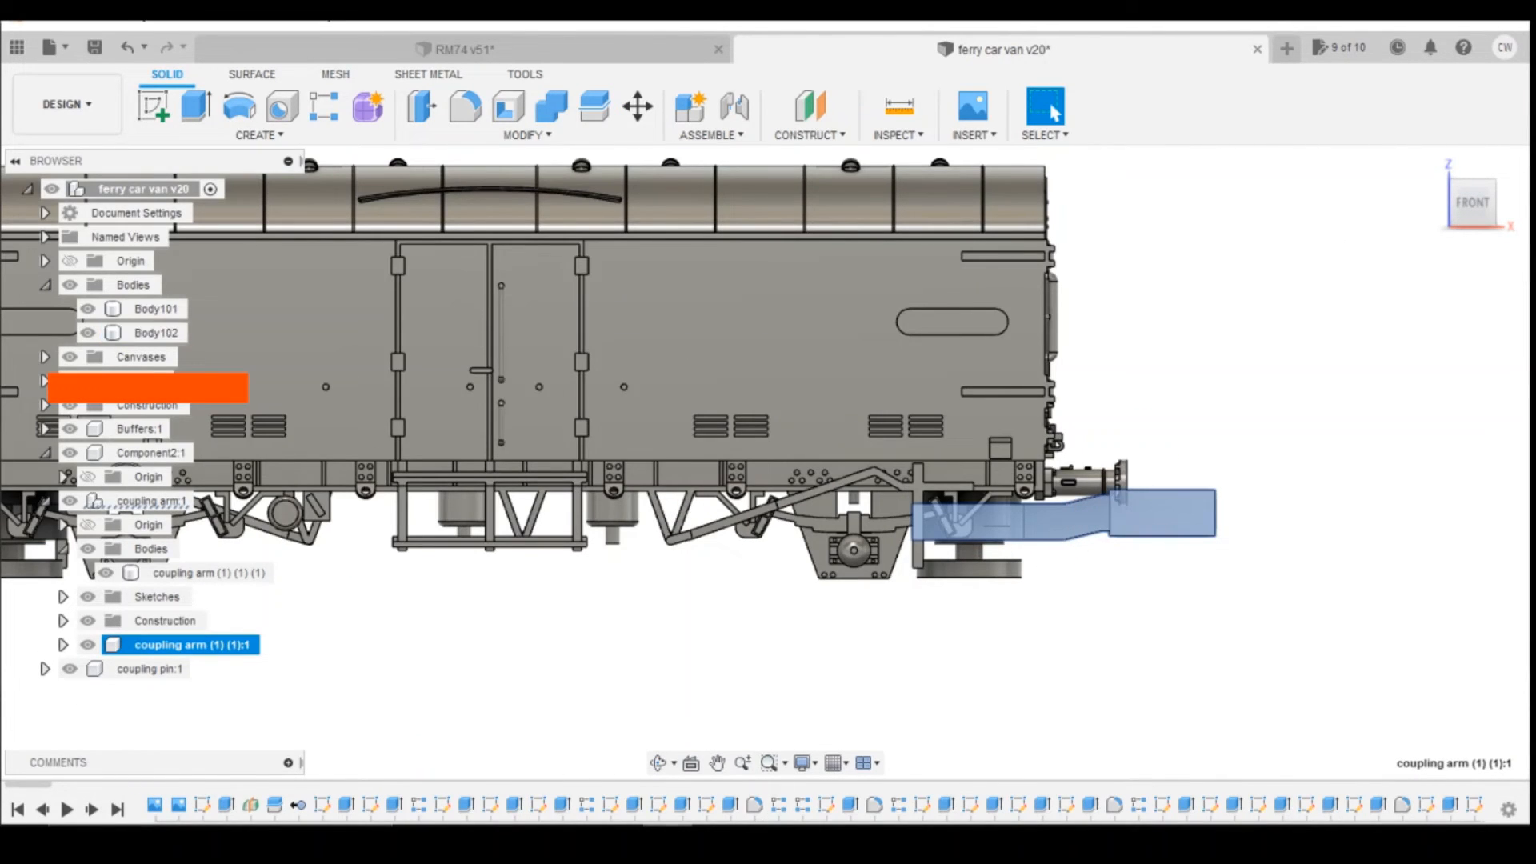
Step: Switch to the RM74 design and move the coupling hook body up 2 mm, then about -2.94 mm in X and -0.76 mm in Z
left_click(460, 49)
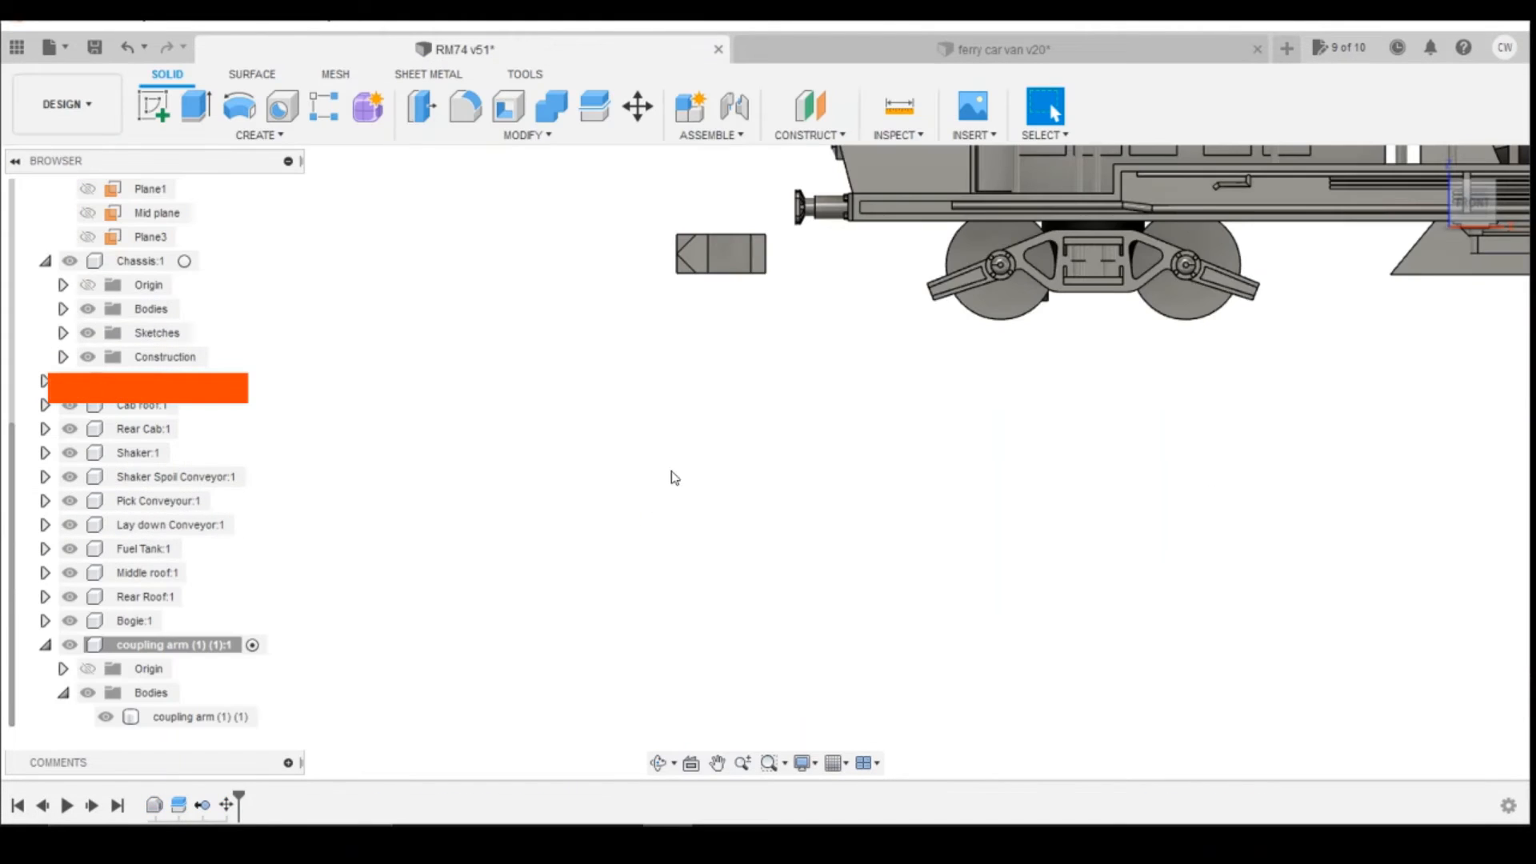
left_click(762, 274)
right_click(243, 716)
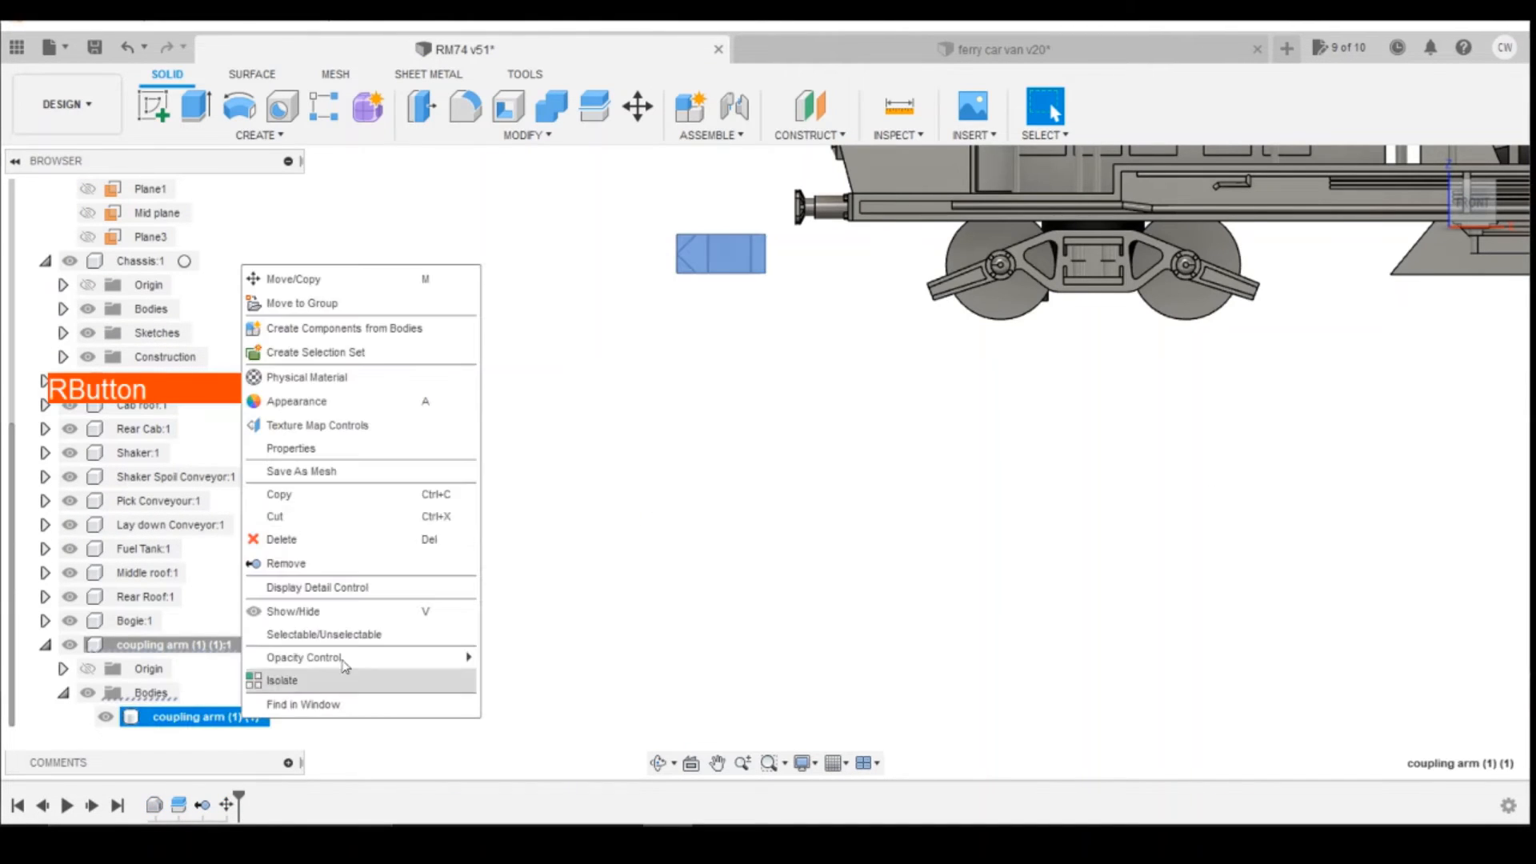
left_click(463, 278)
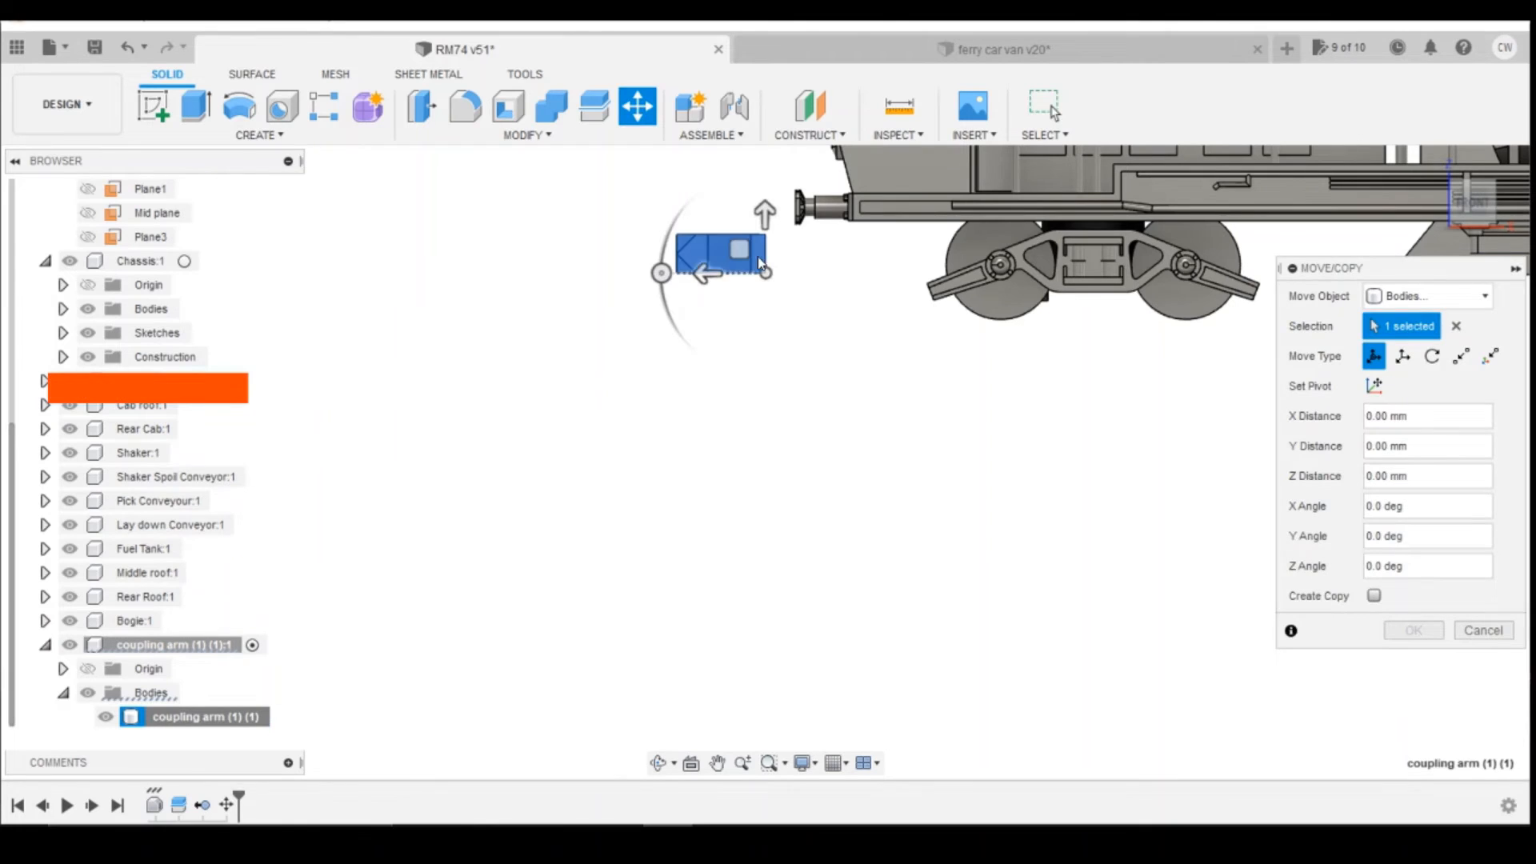
left_click_drag(766, 218, 764, 188)
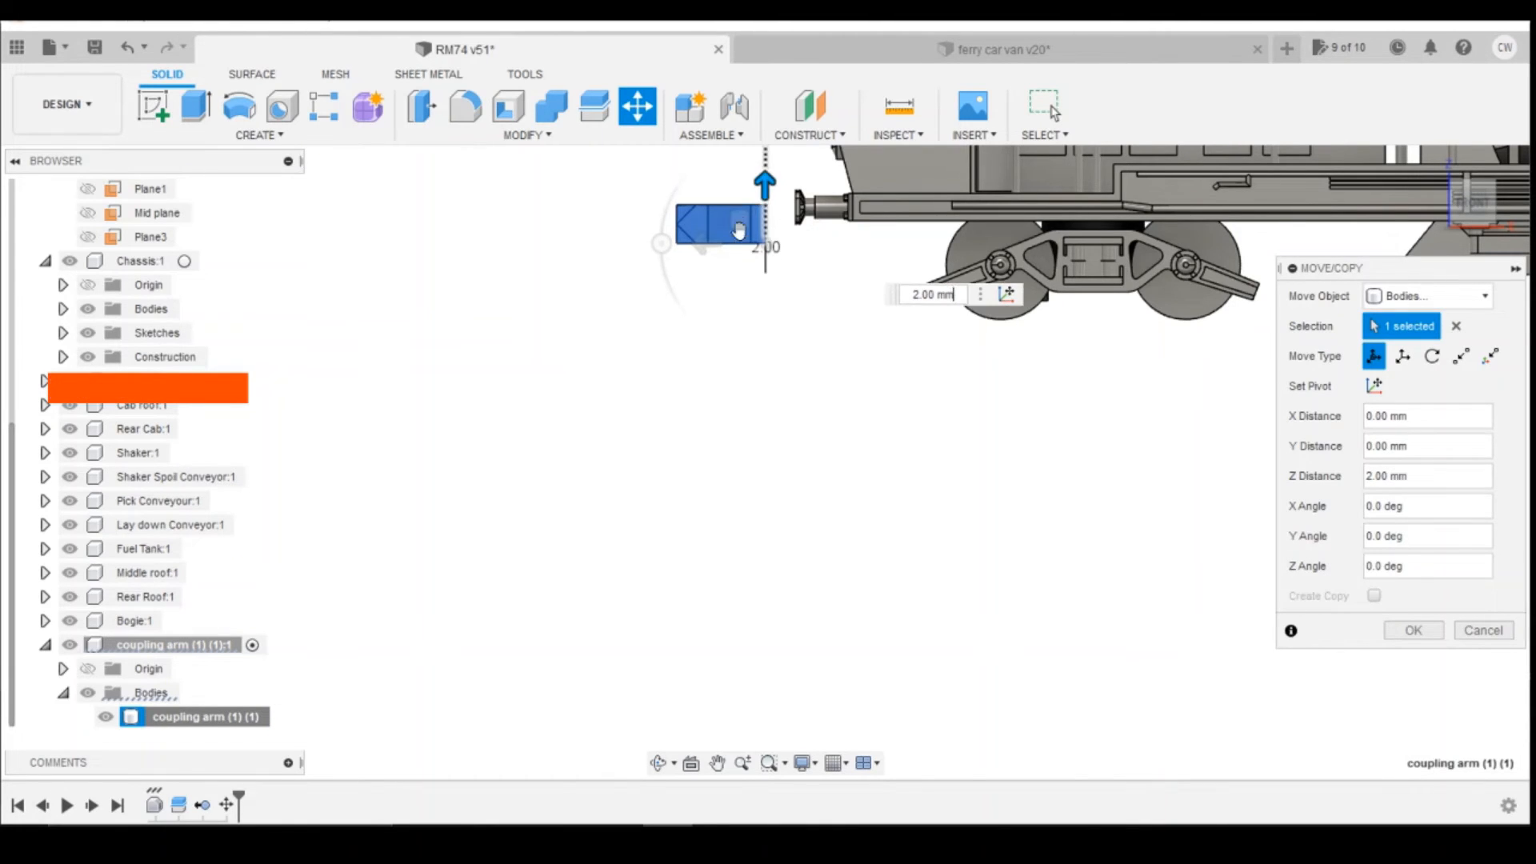
scroll(742, 239, "up", 4)
scroll(839, 356, "down", 2)
scroll(818, 219, "up", 3)
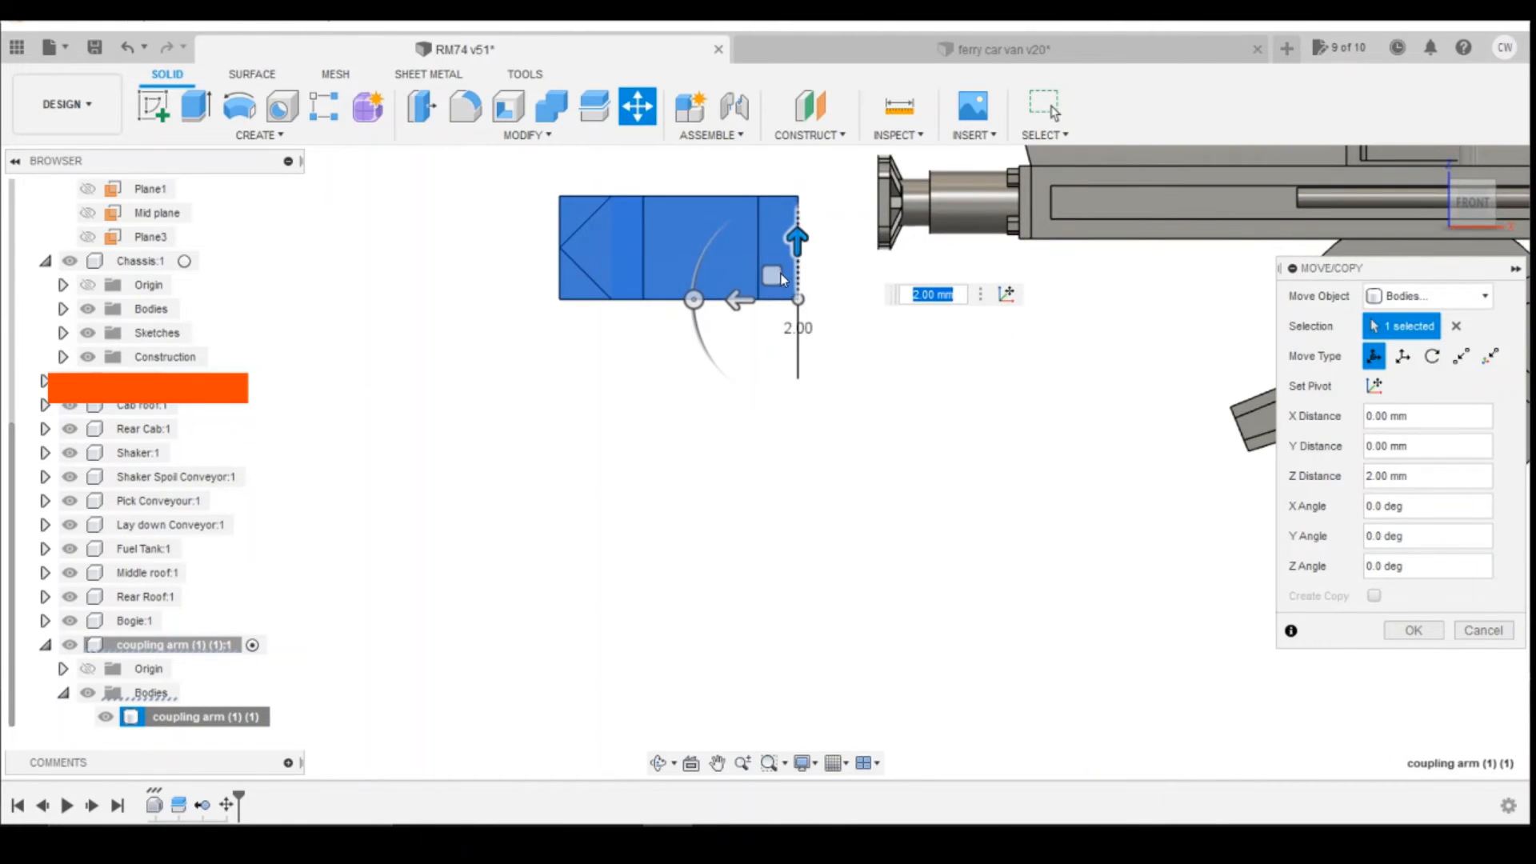
left_click_drag(781, 274, 890, 305)
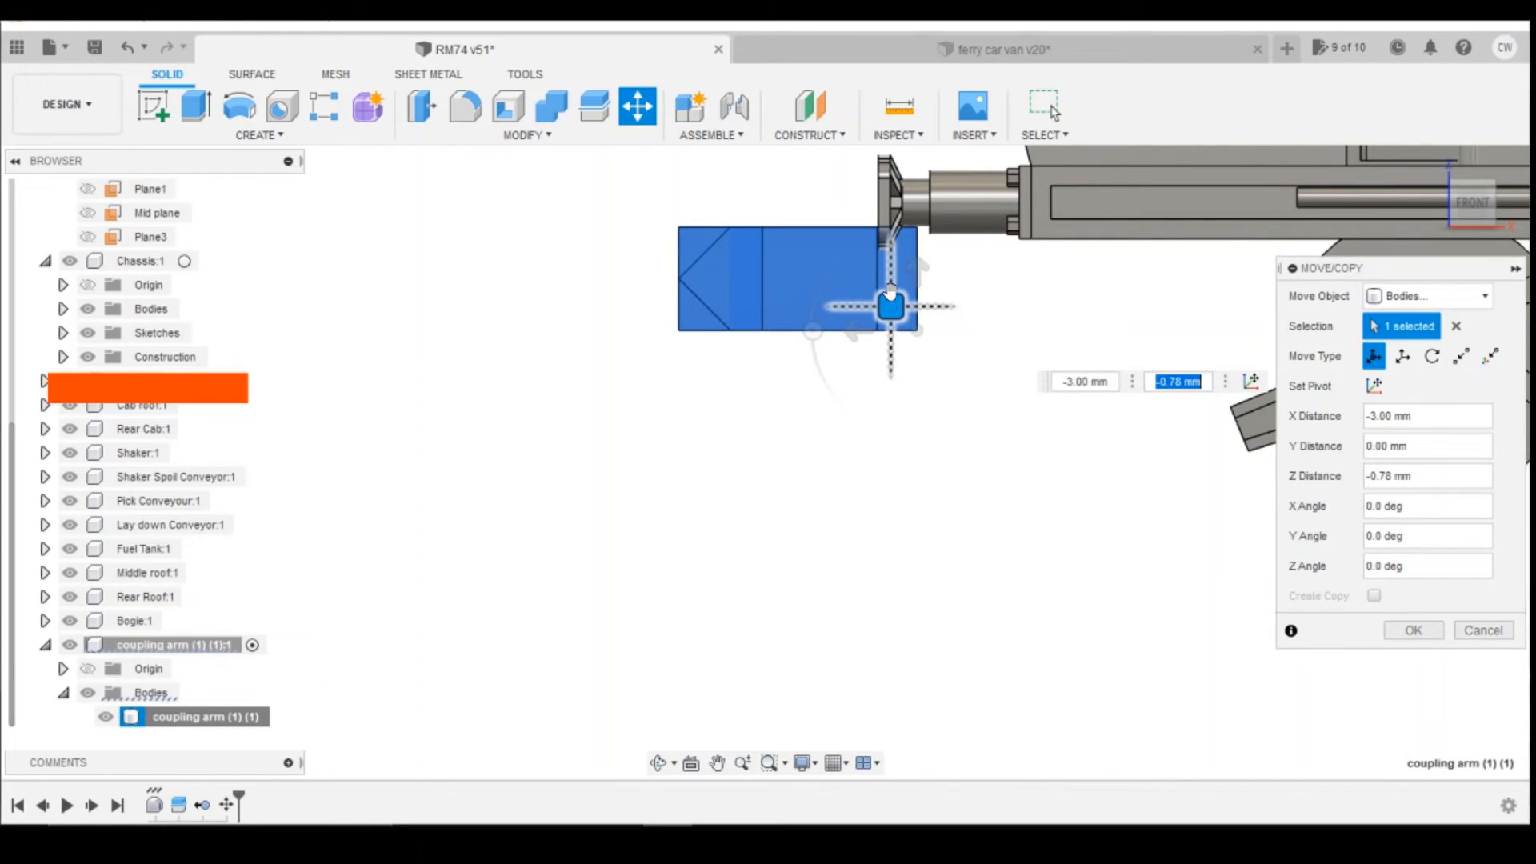
scroll(889, 268, "up", 5)
left_click_drag(926, 382, 920, 377)
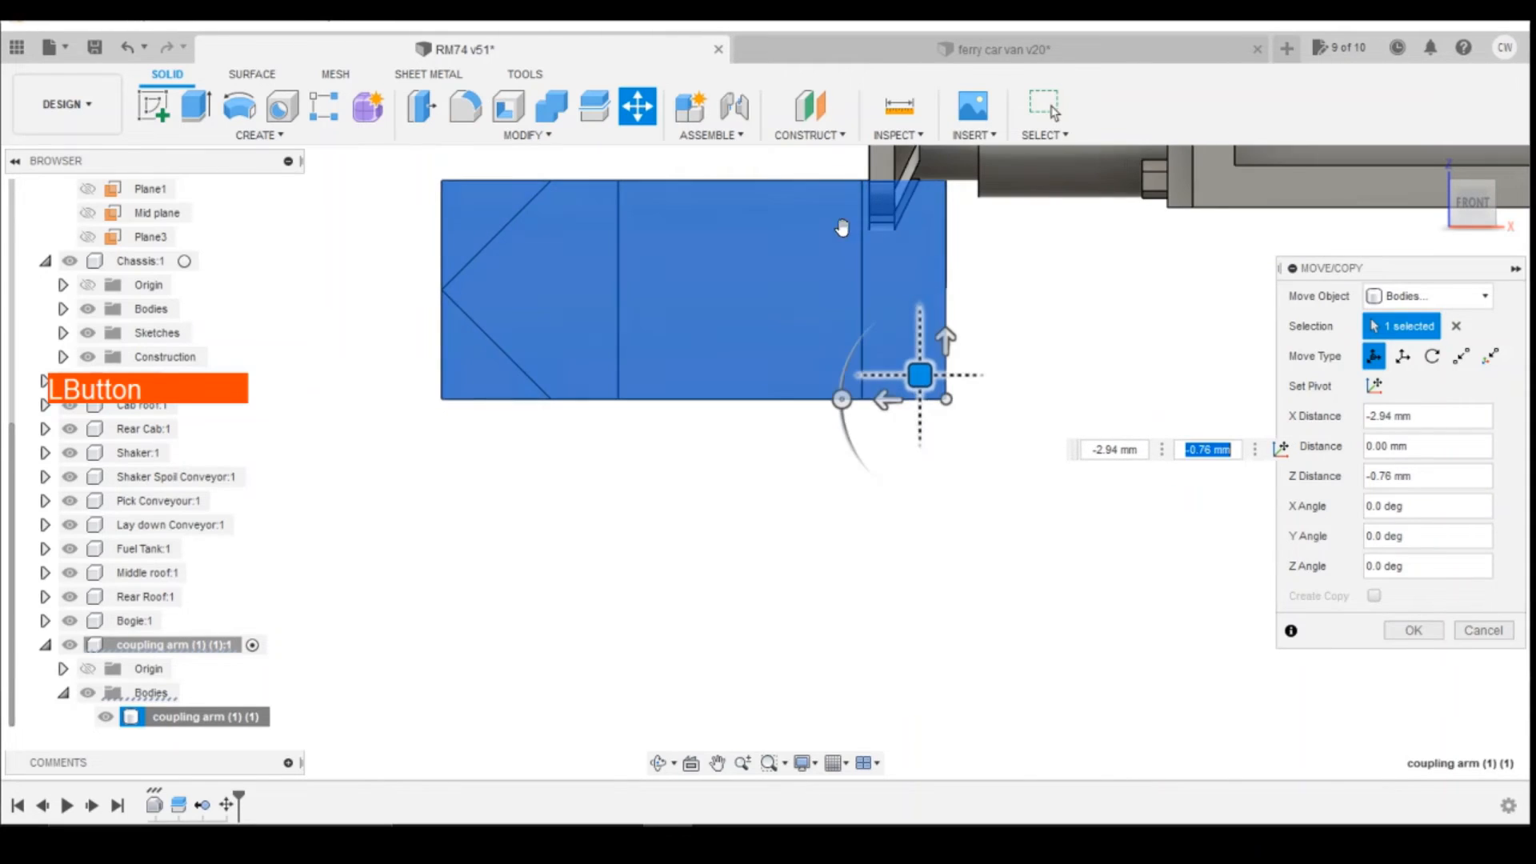
Step: Shift the coupling hook body 7.9 mm along Y to centre it between the two buffers
left_click_drag(1474, 202, 1503, 212)
scroll(744, 429, "down", 3)
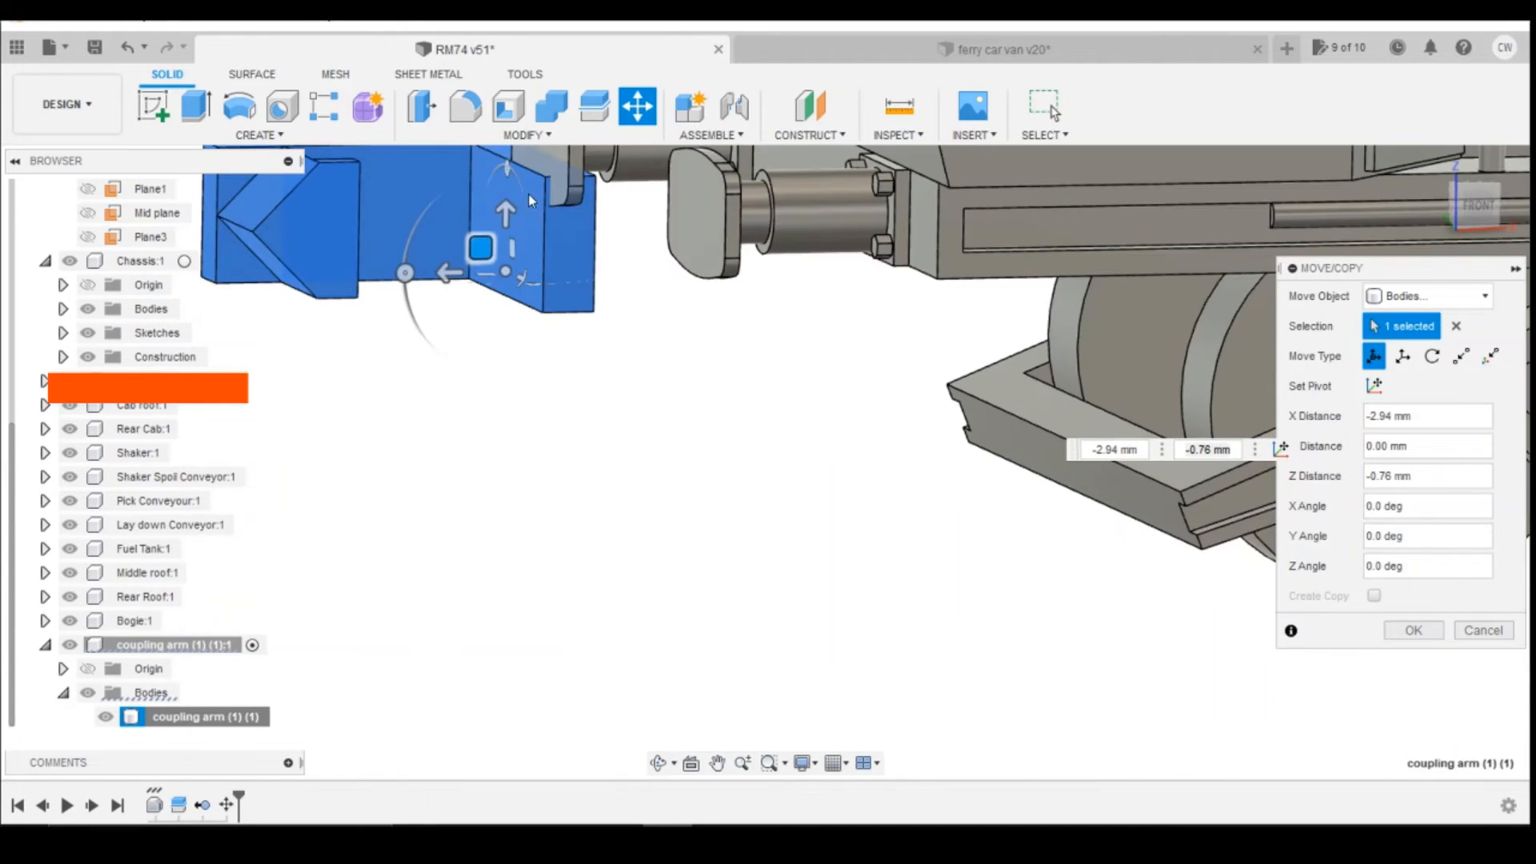
scroll(650, 350, "down", 2)
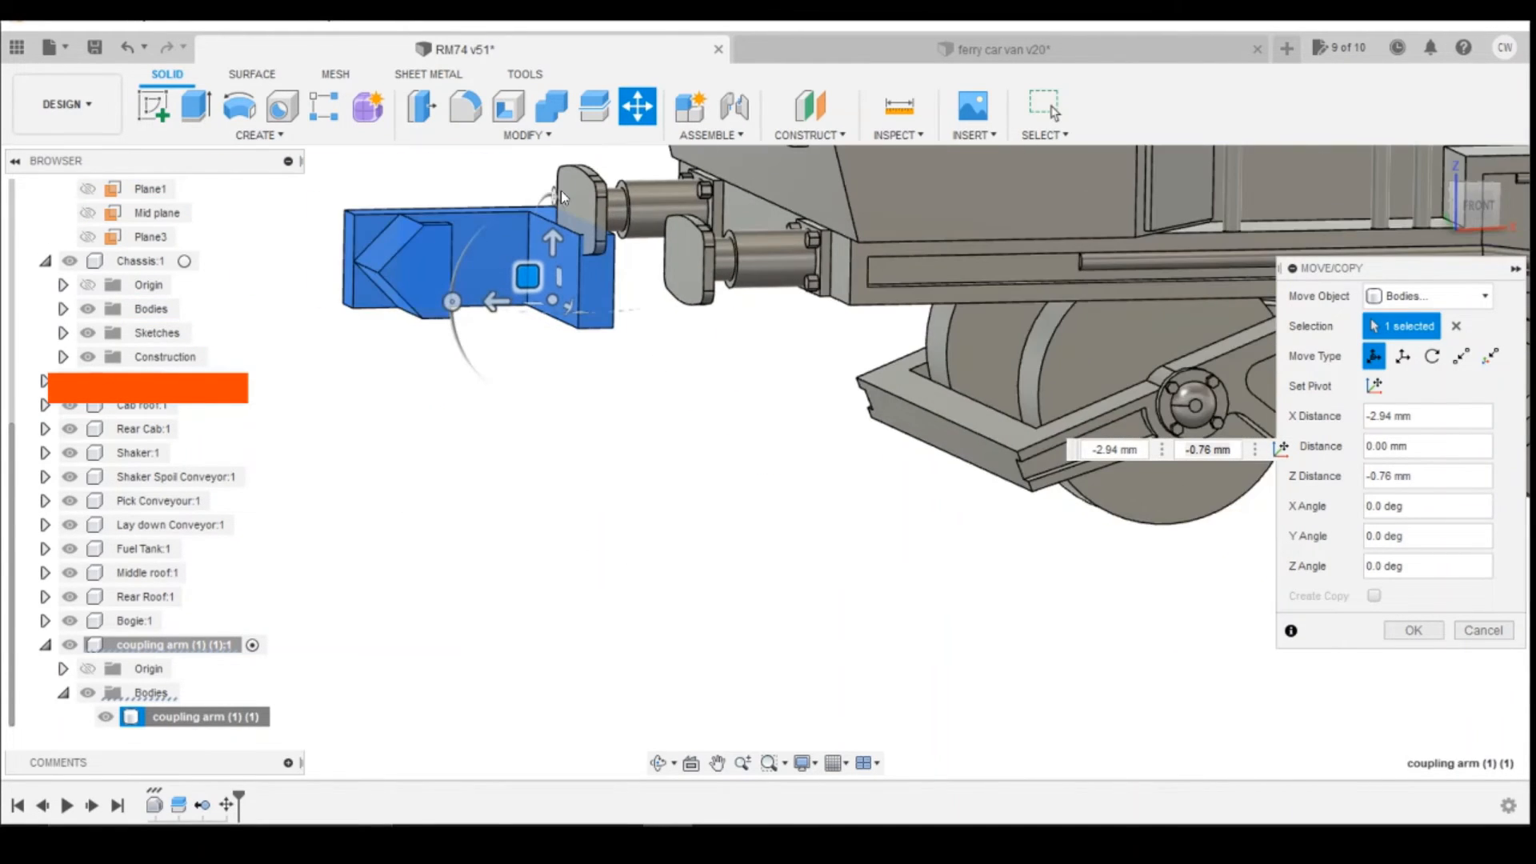
left_click(1477, 210)
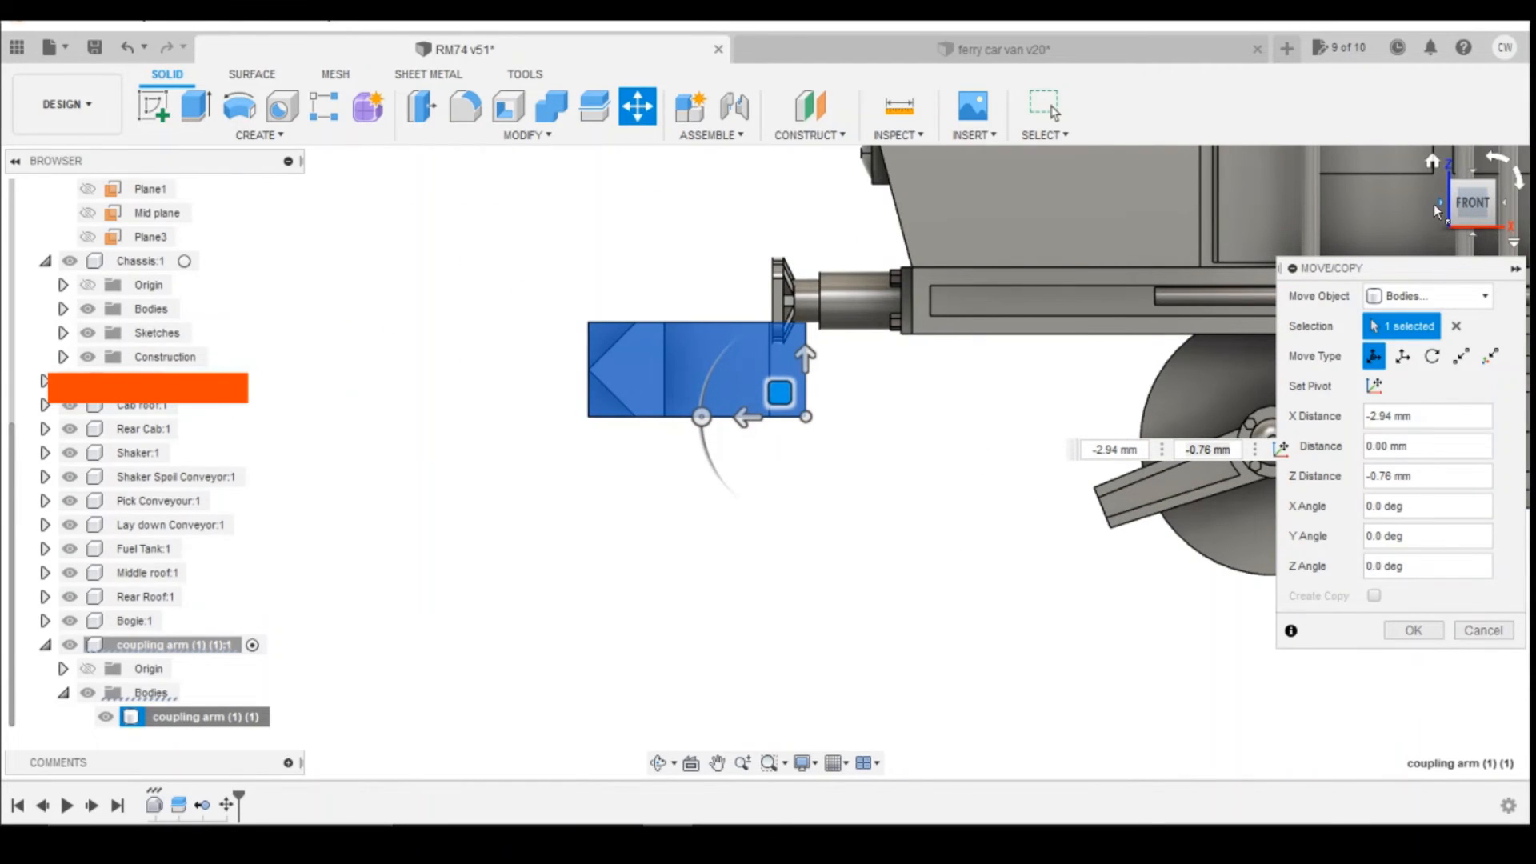
left_click(1434, 207)
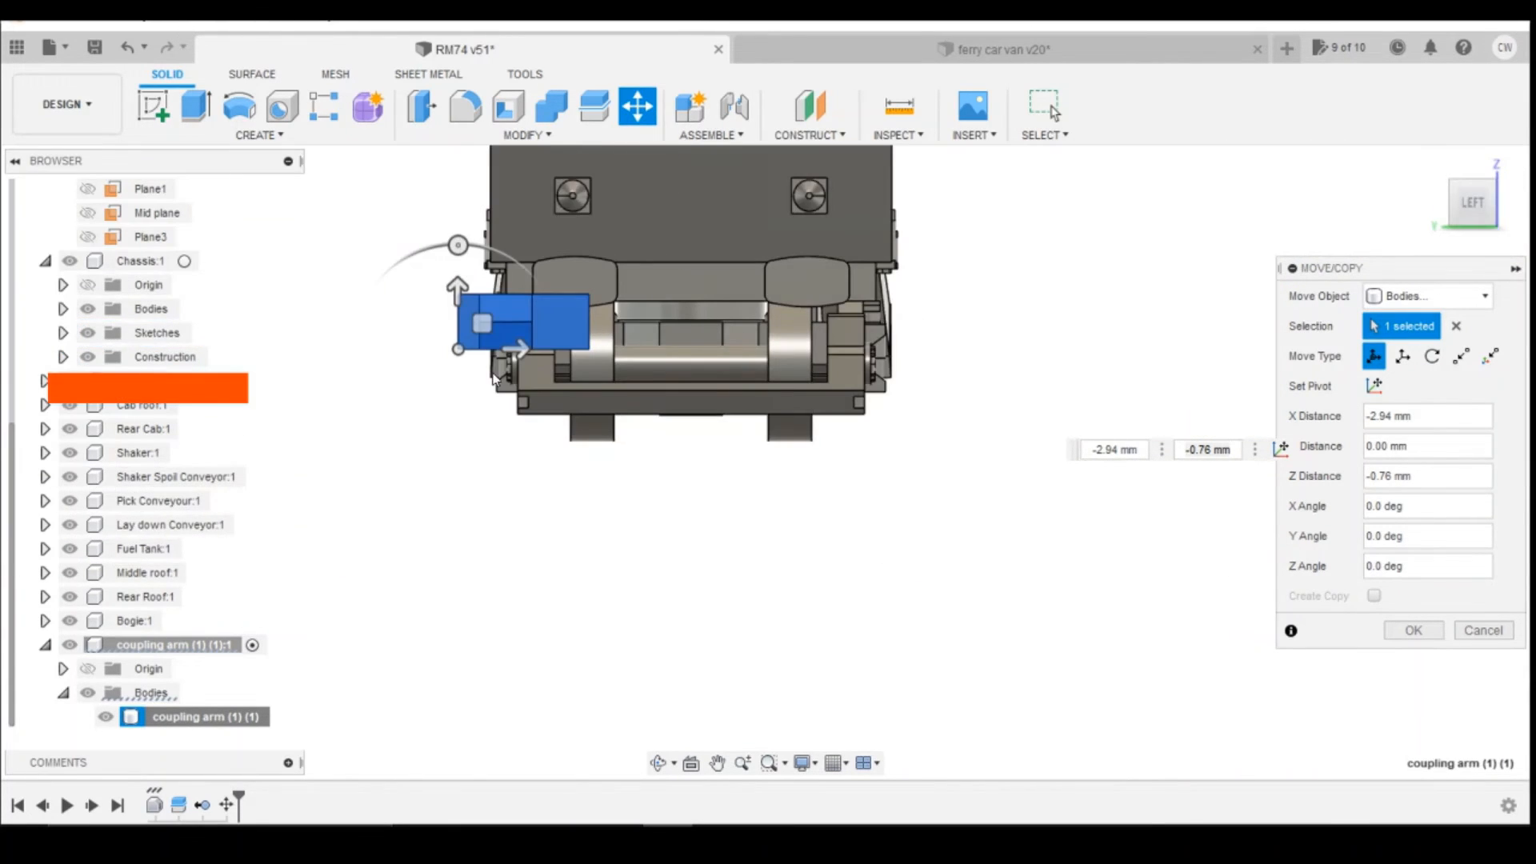
left_click_drag(517, 348, 681, 346)
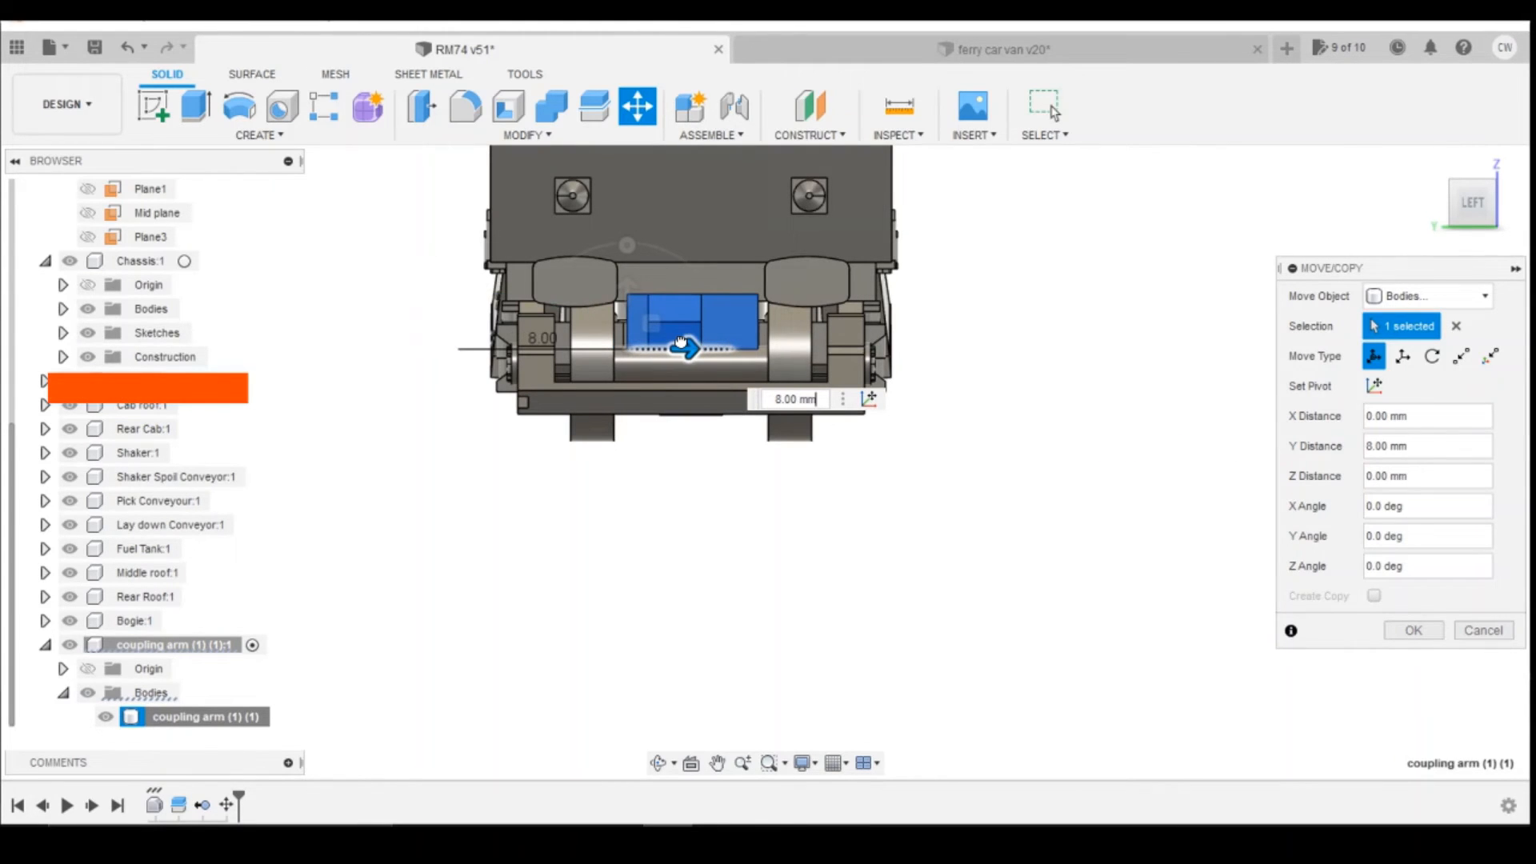
scroll(681, 345, "up", 5)
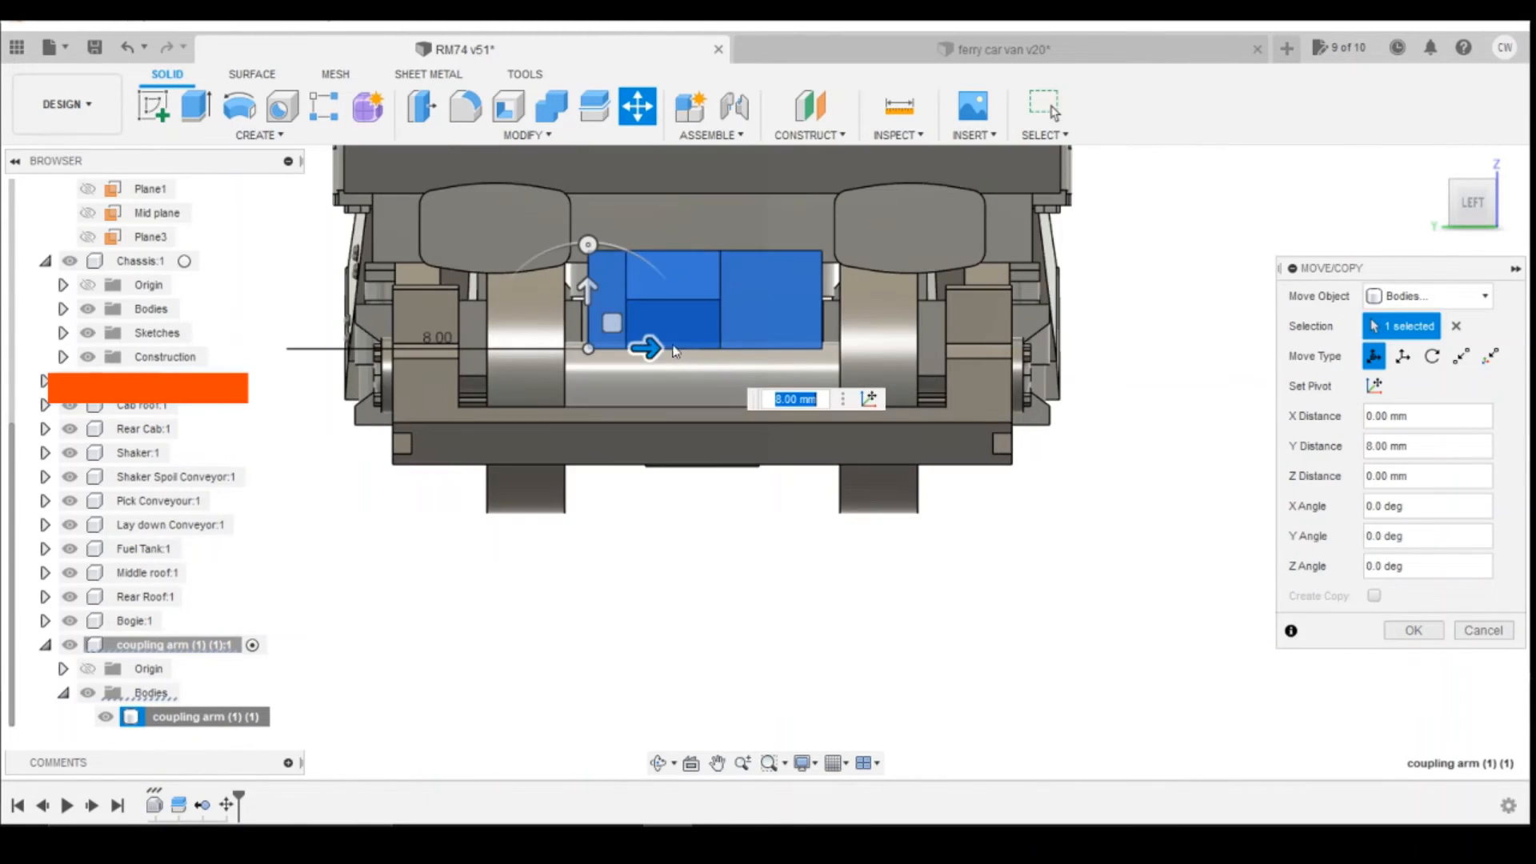
mouse_move(623, 349)
left_mouse_down()
mouse_move(593, 350)
mouse_move(613, 349)
left_mouse_up()
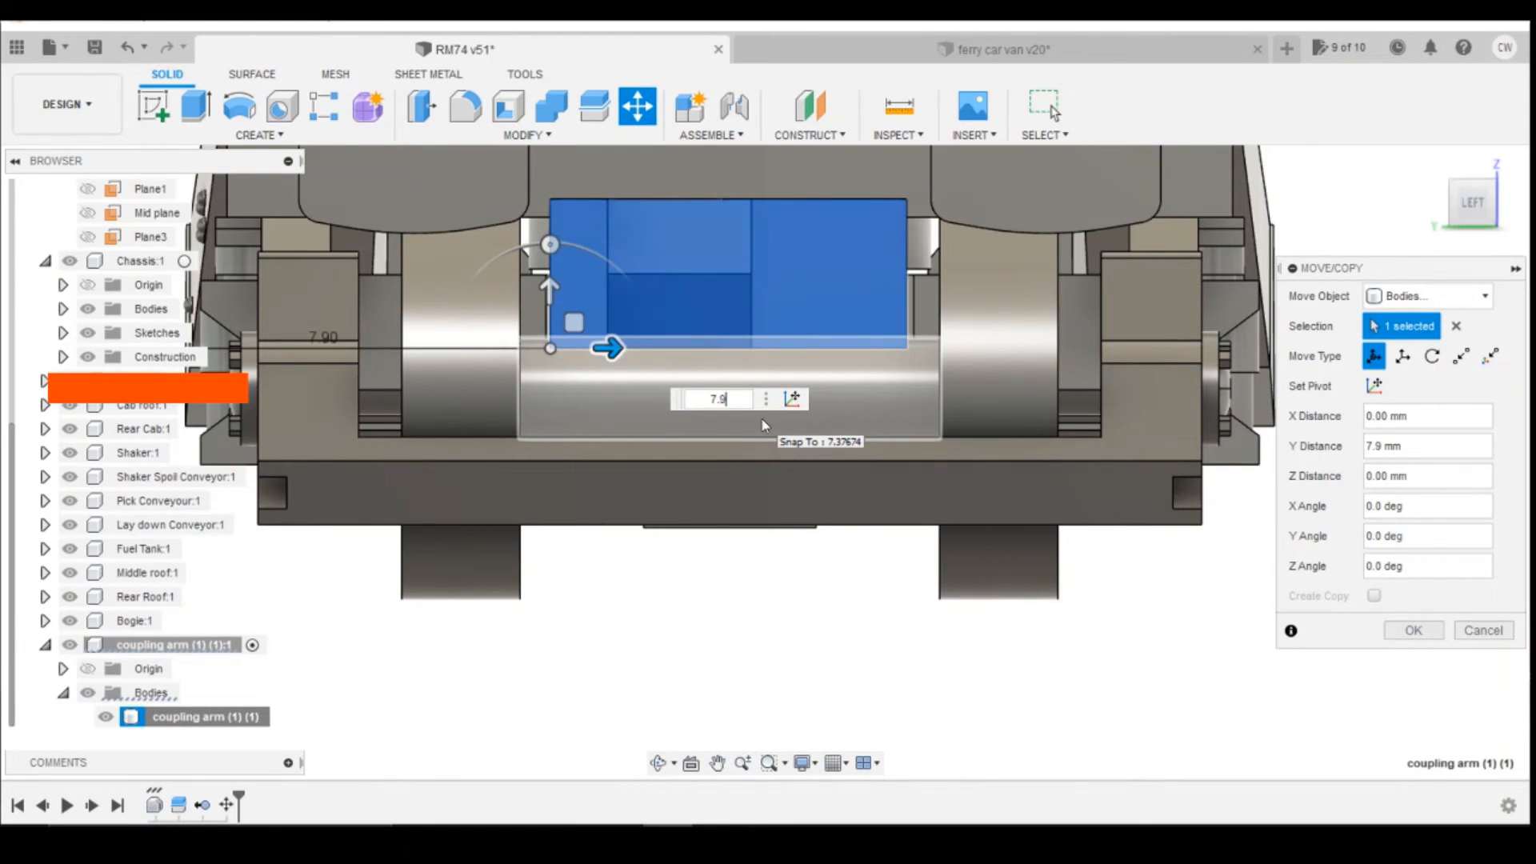
key("Return")
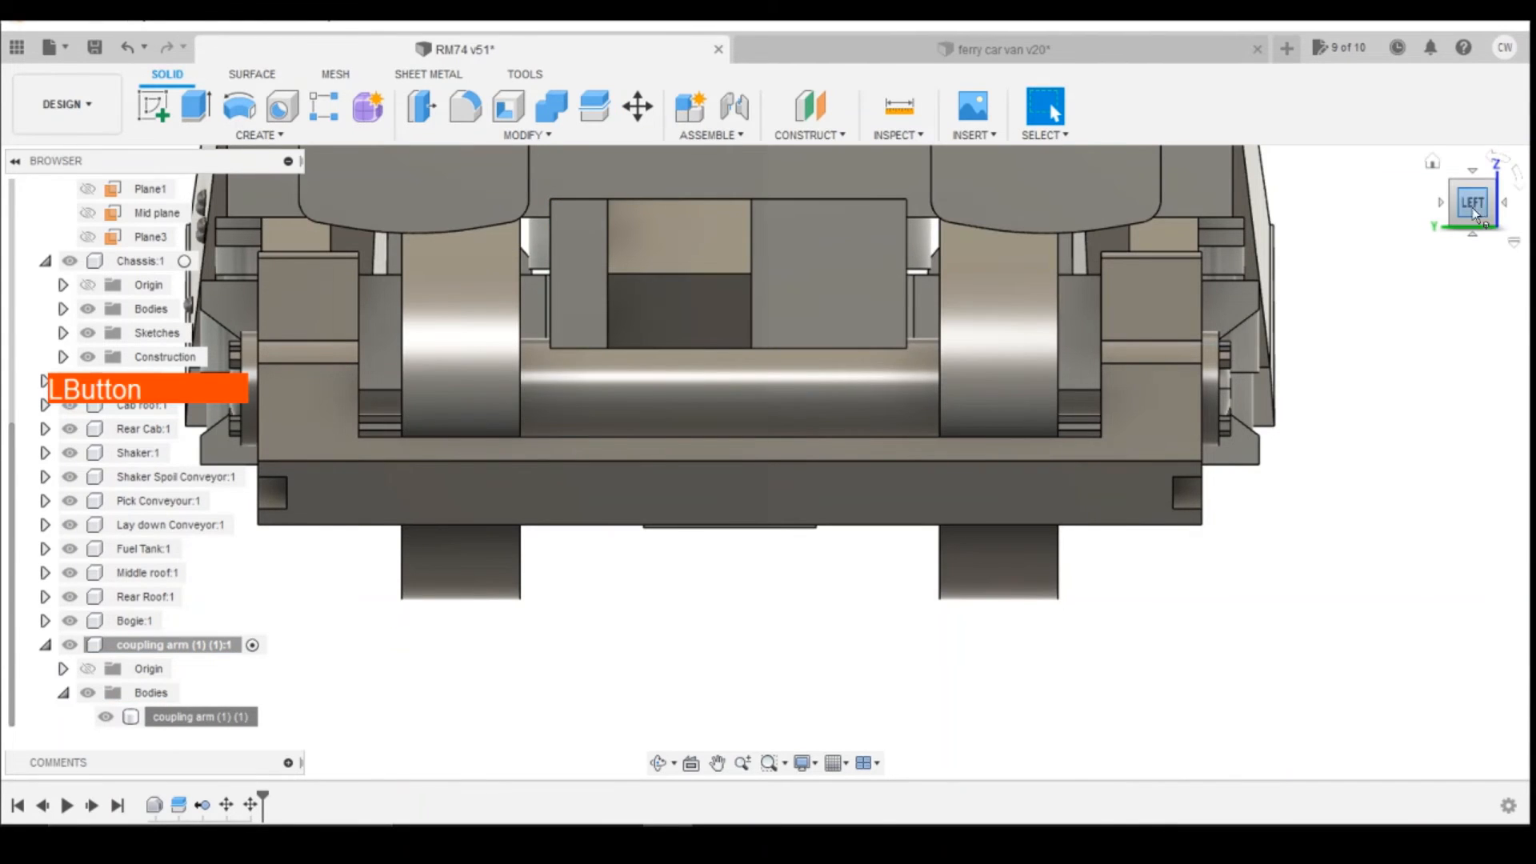
Step: On the coupling hook's bogie-facing end face, sketch a sliced-view rectangle about 1.1 mm high sitting on the lower edge
mouse_move(1472, 209)
left_mouse_down()
mouse_move(1324, 214)
mouse_move(1466, 213)
mouse_move(1346, 205)
left_mouse_up()
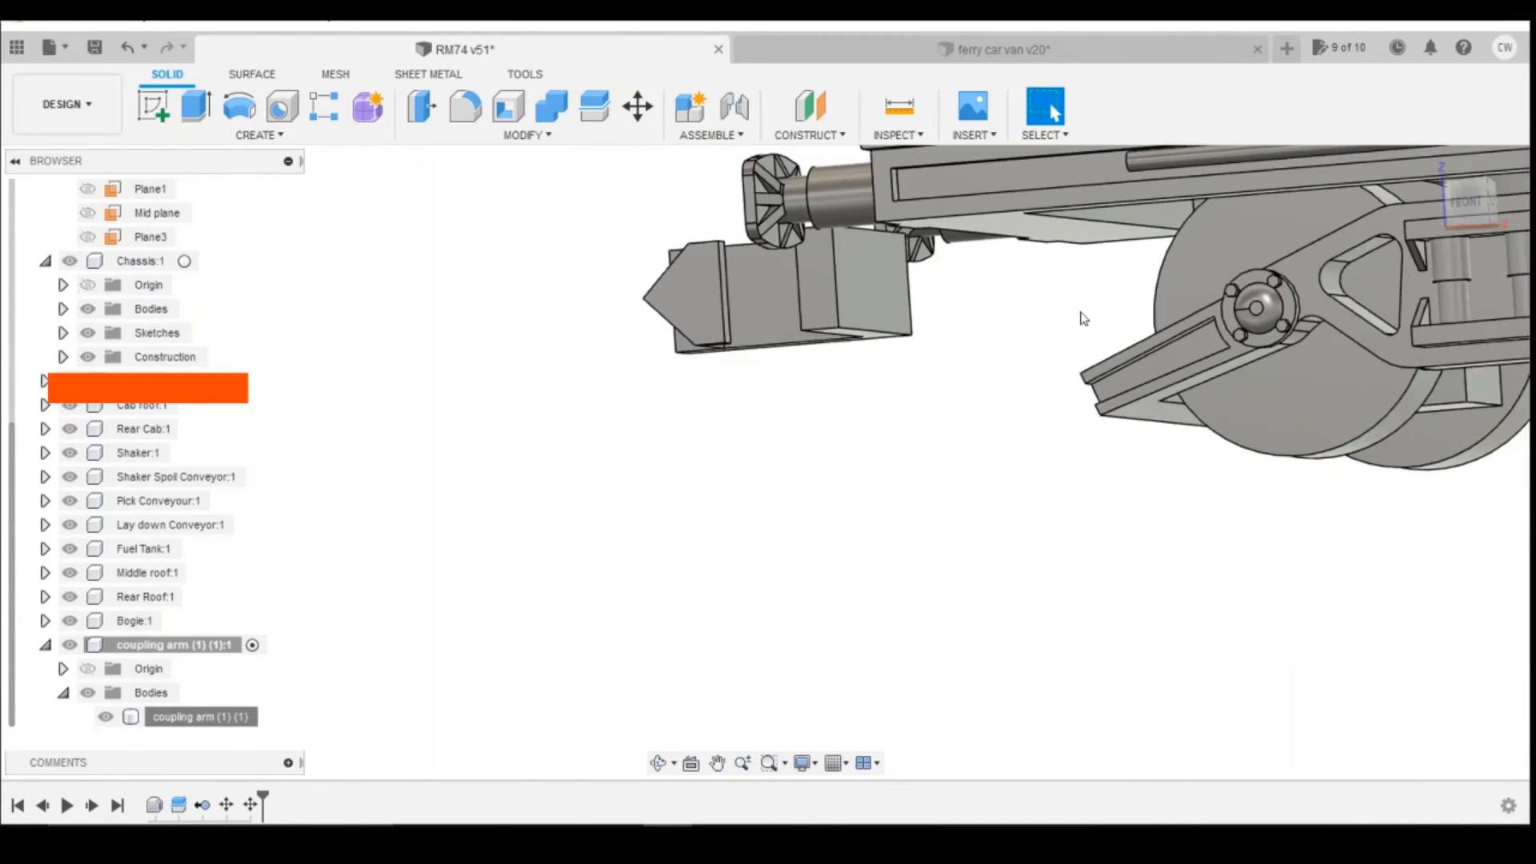
left_click(1468, 192)
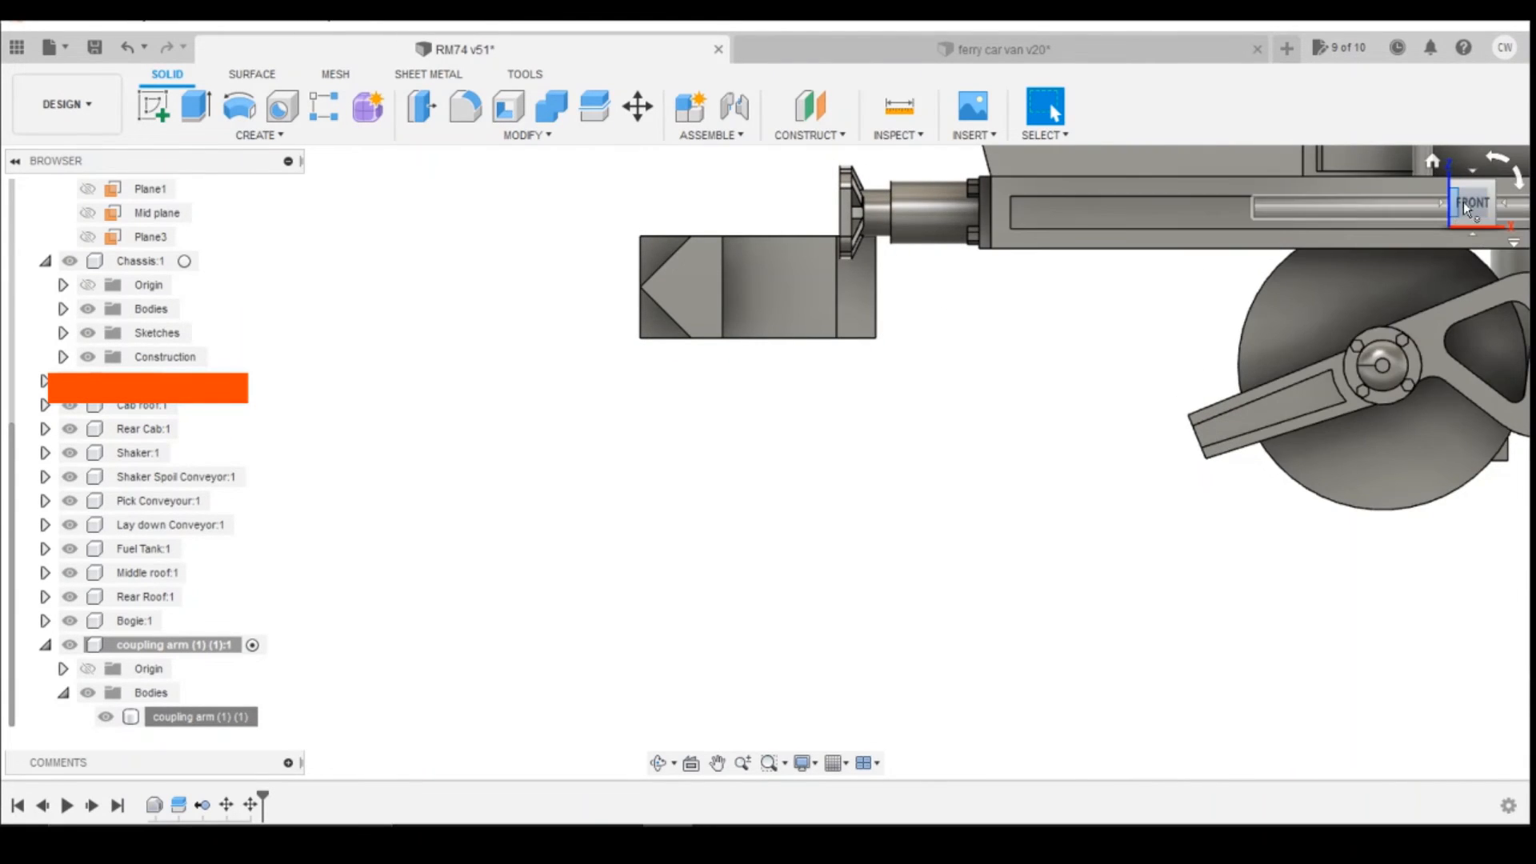
left_click_drag(1464, 203, 1447, 193)
left_click(151, 104)
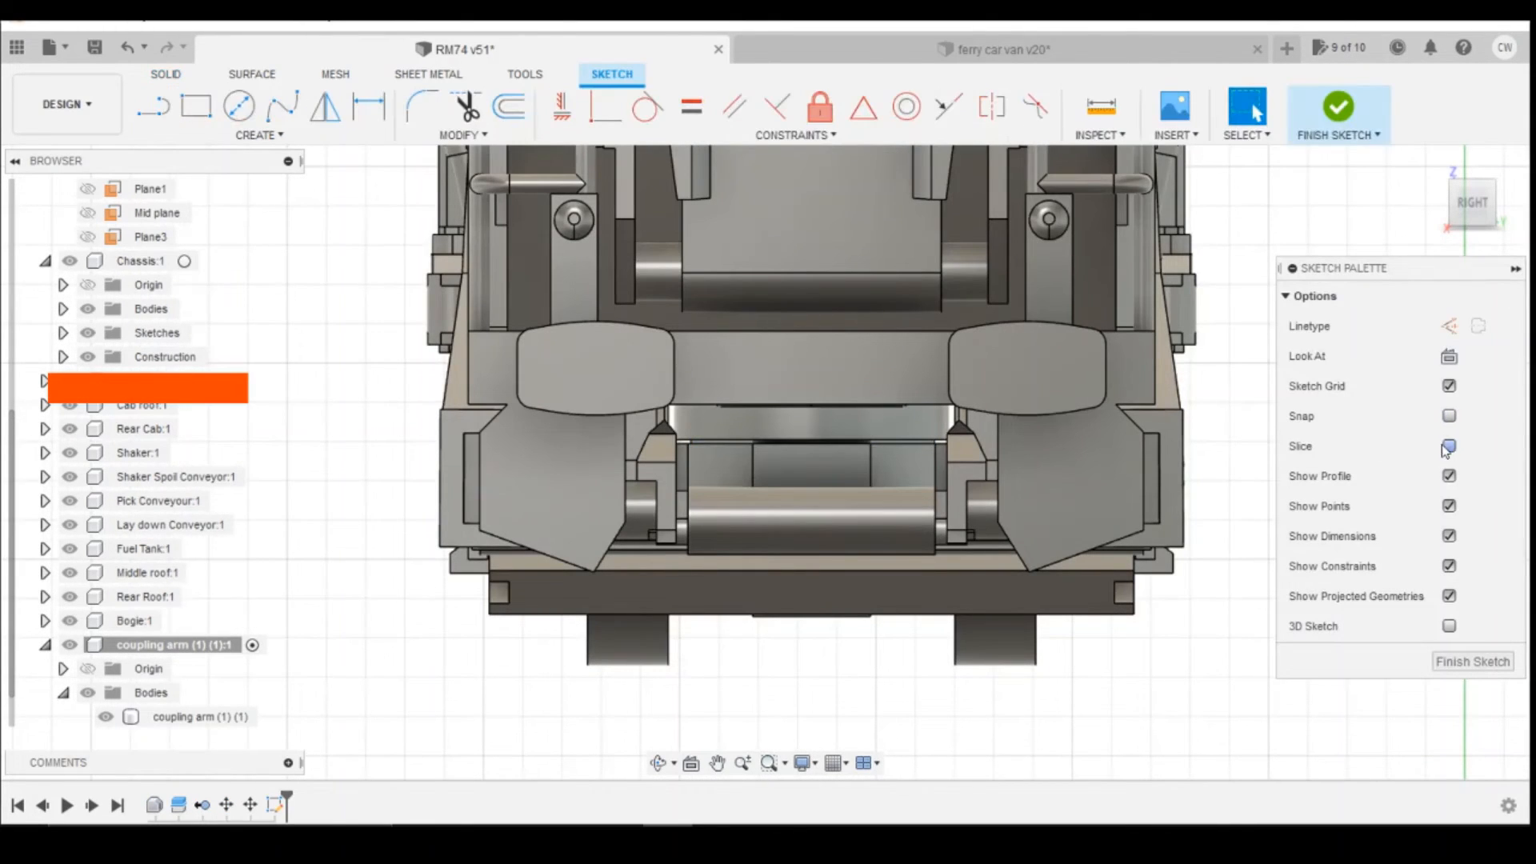
left_click(1449, 446)
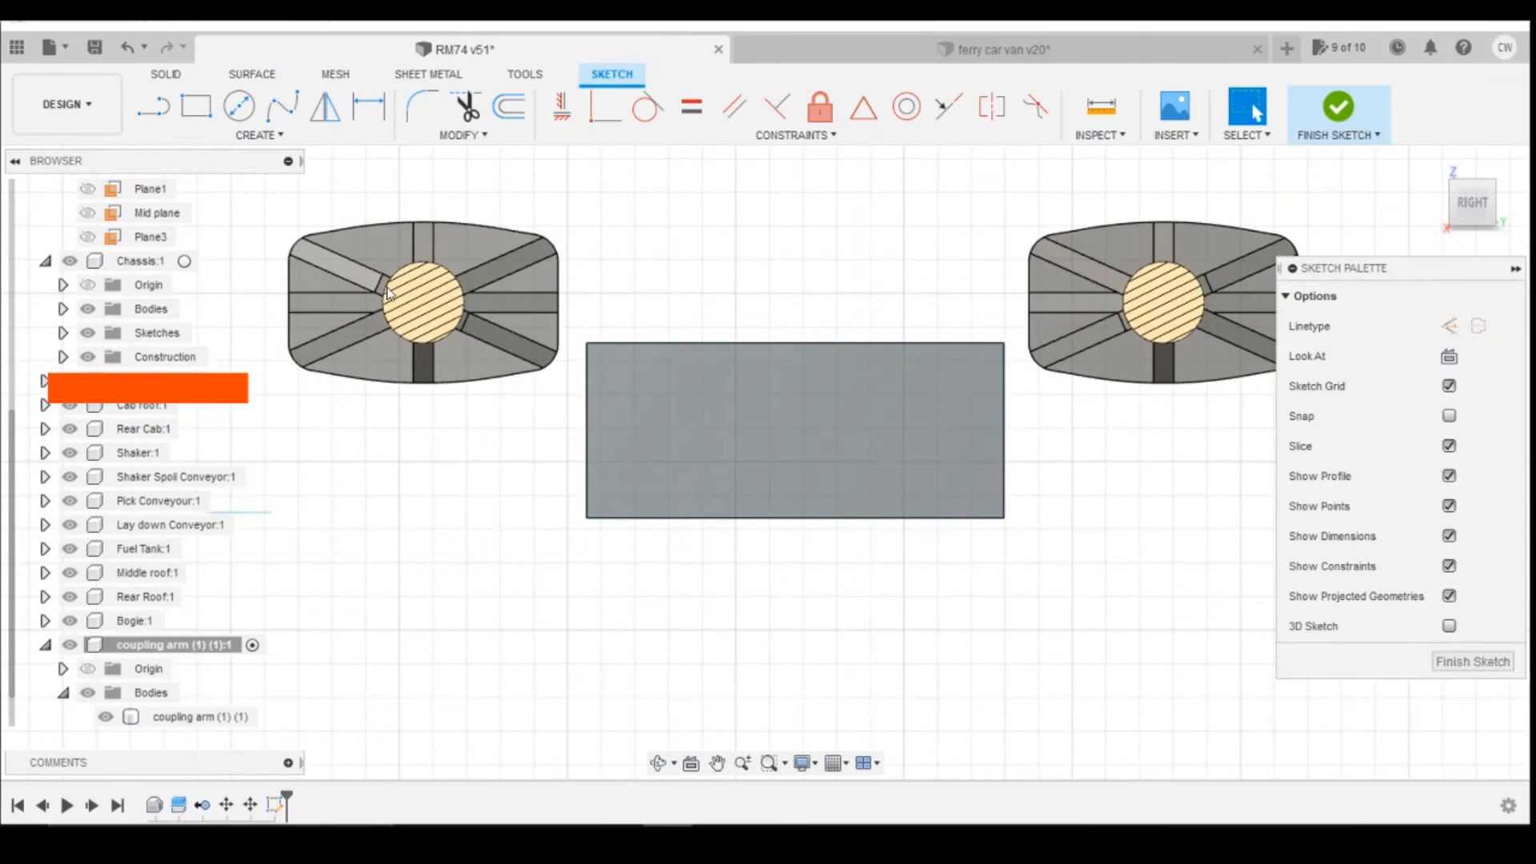
key("r")
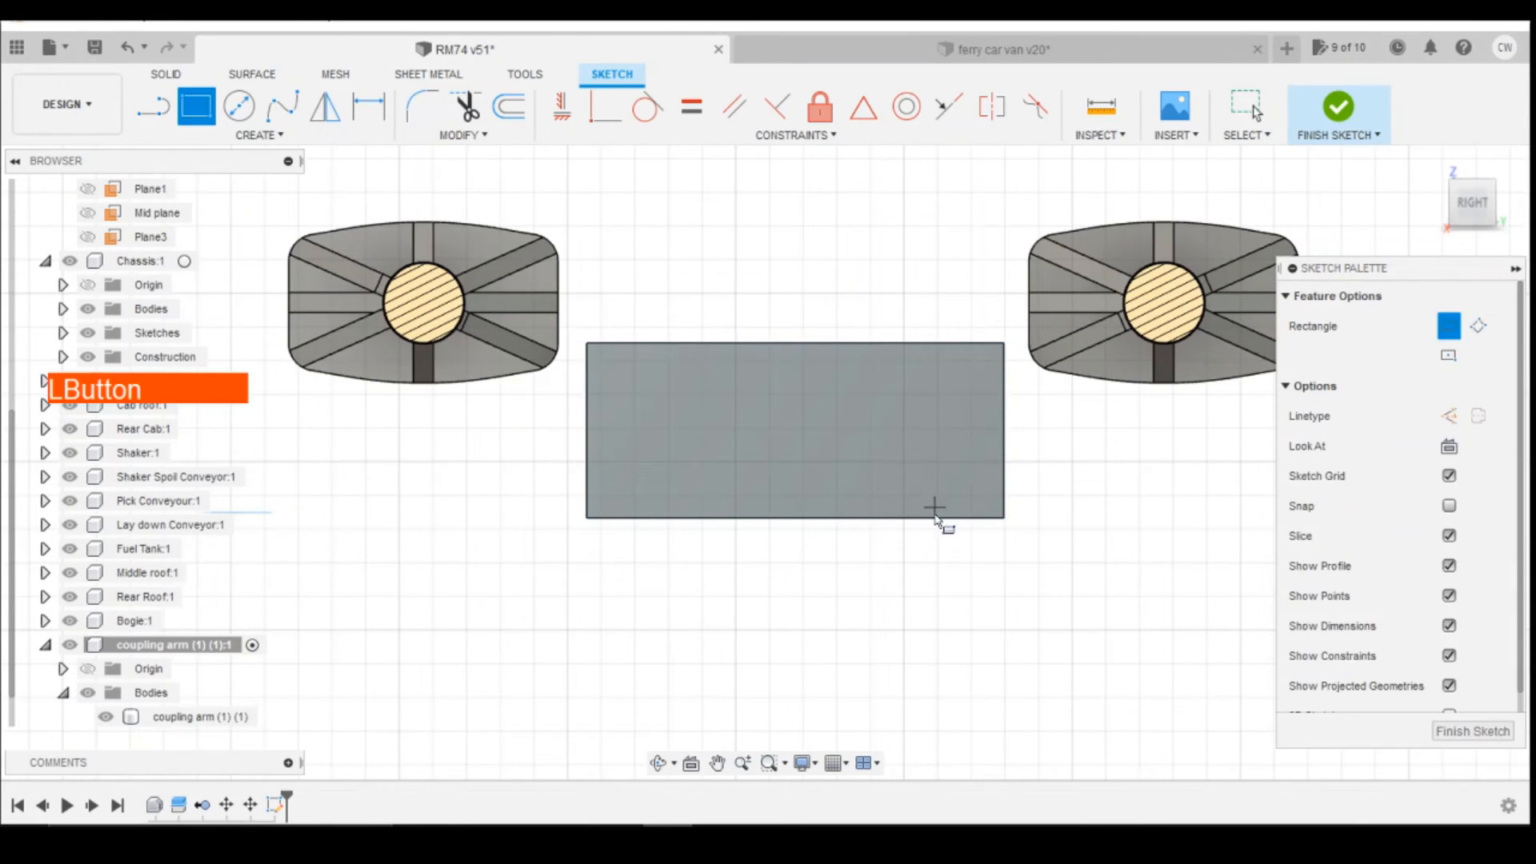
left_click(649, 446)
key("Escape")
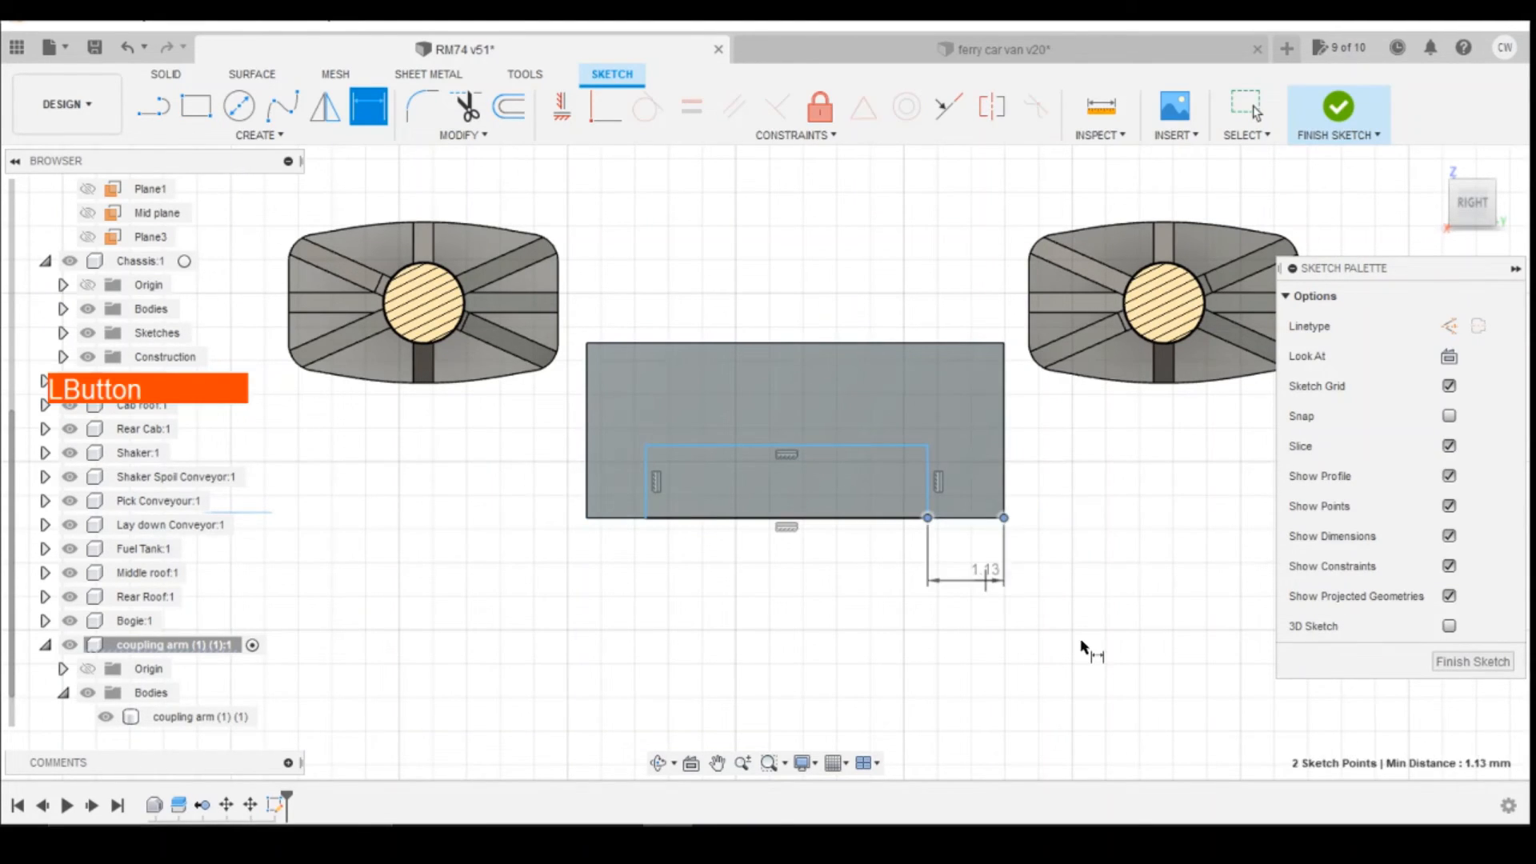
Step: Dimension the rectangle 1 mm from each side edge of the face and 1.2 mm high, and finish the sketch
type("1")
key("Return")
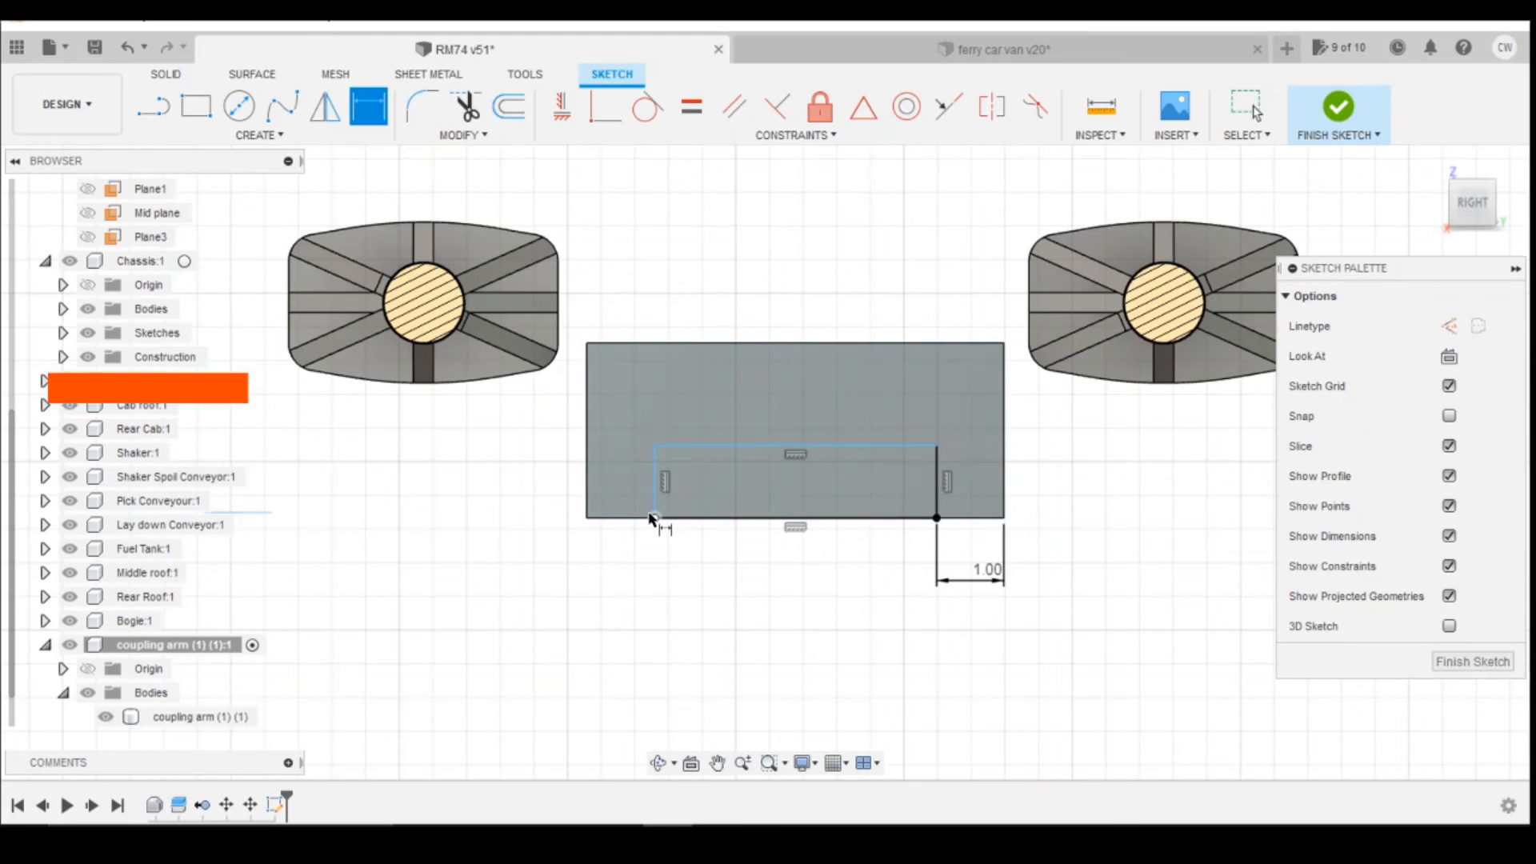
left_click(596, 520)
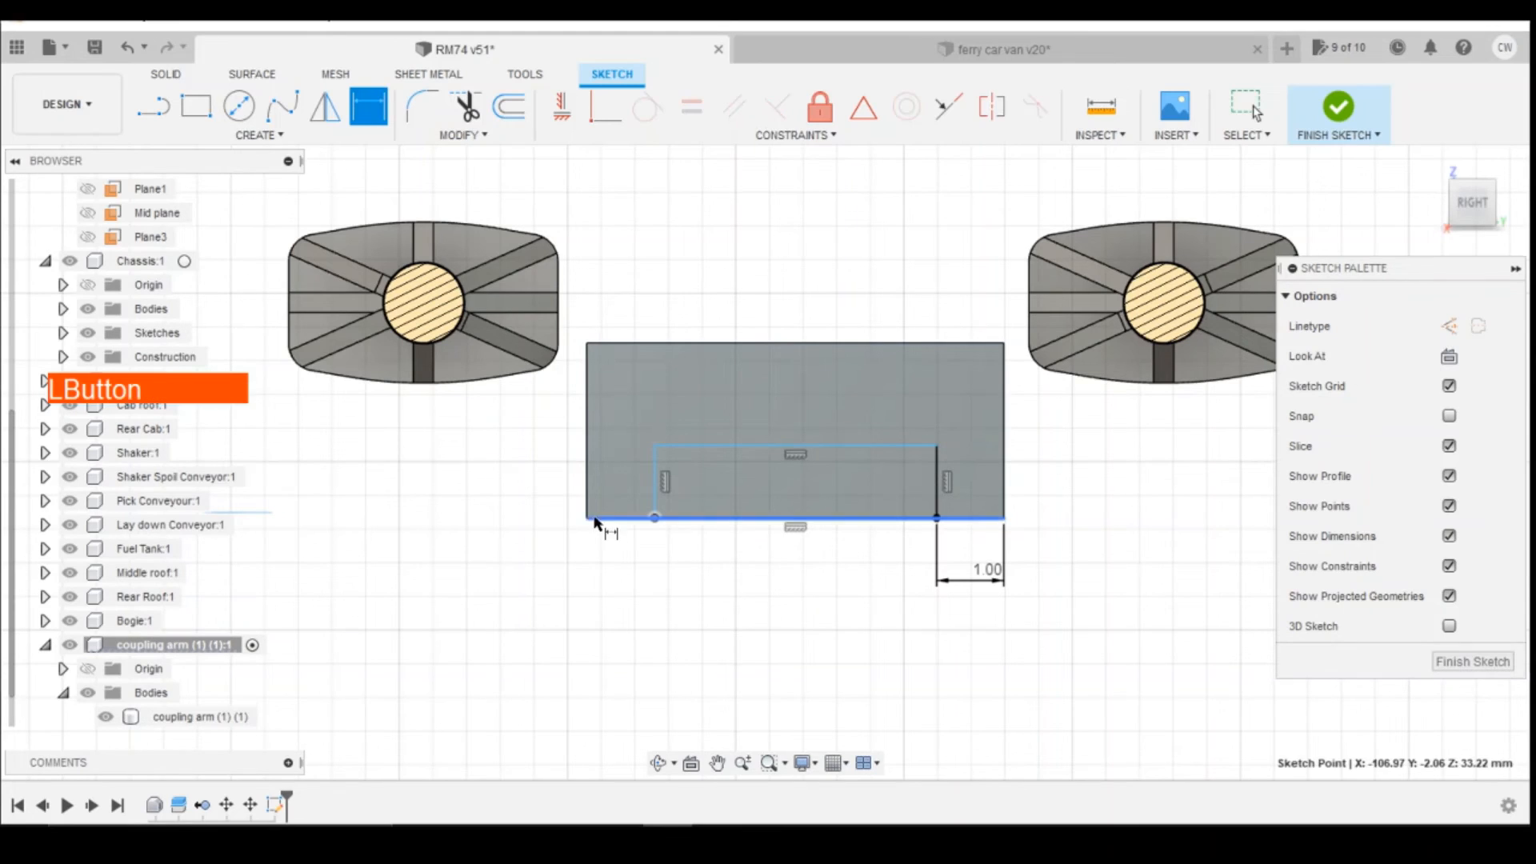
left_click(769, 593)
type("1")
key("Return")
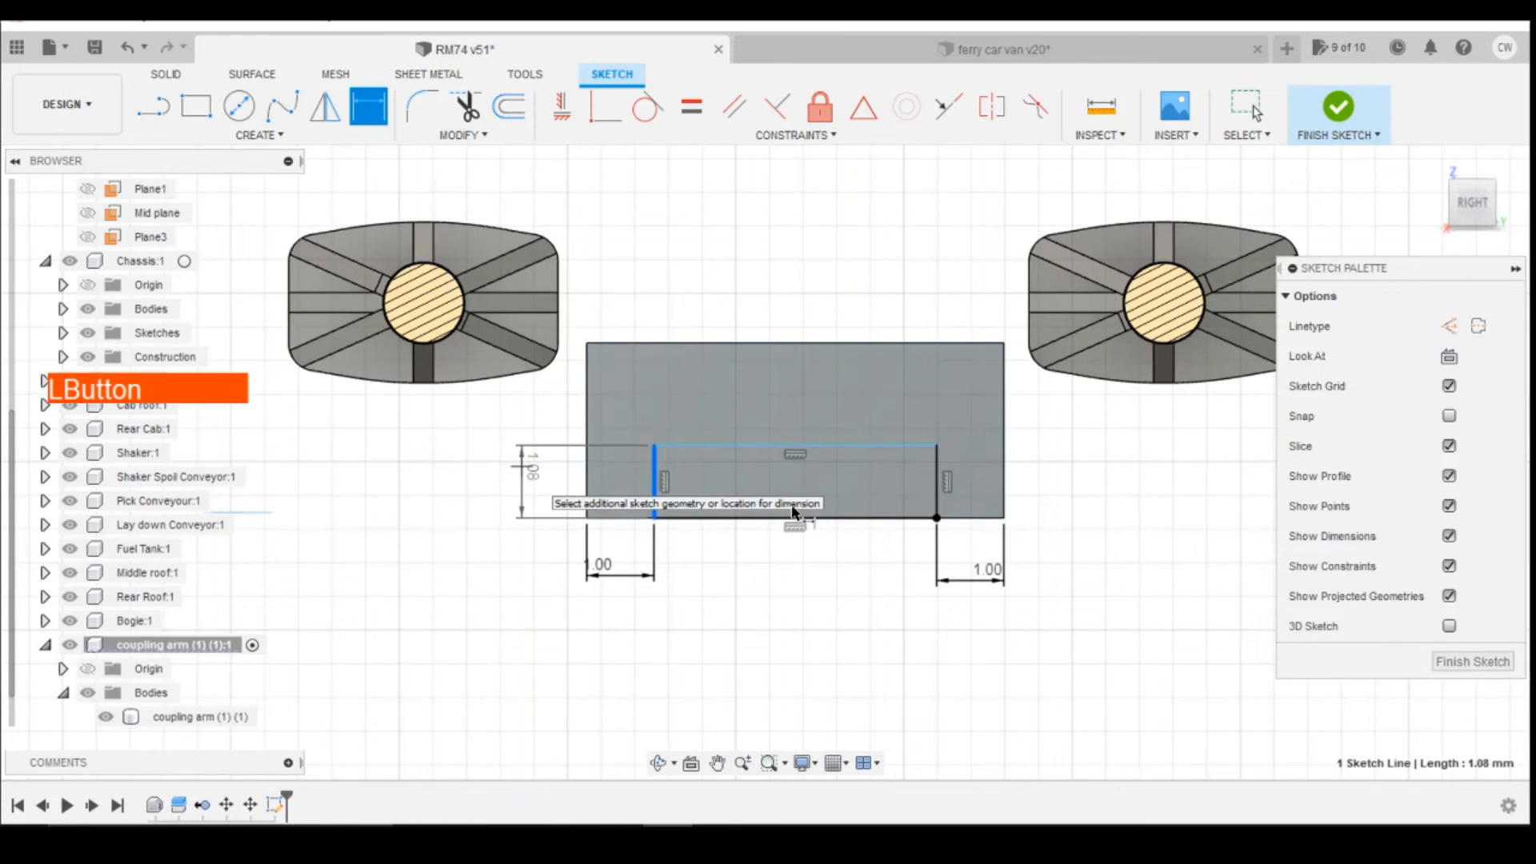
left_click(827, 503)
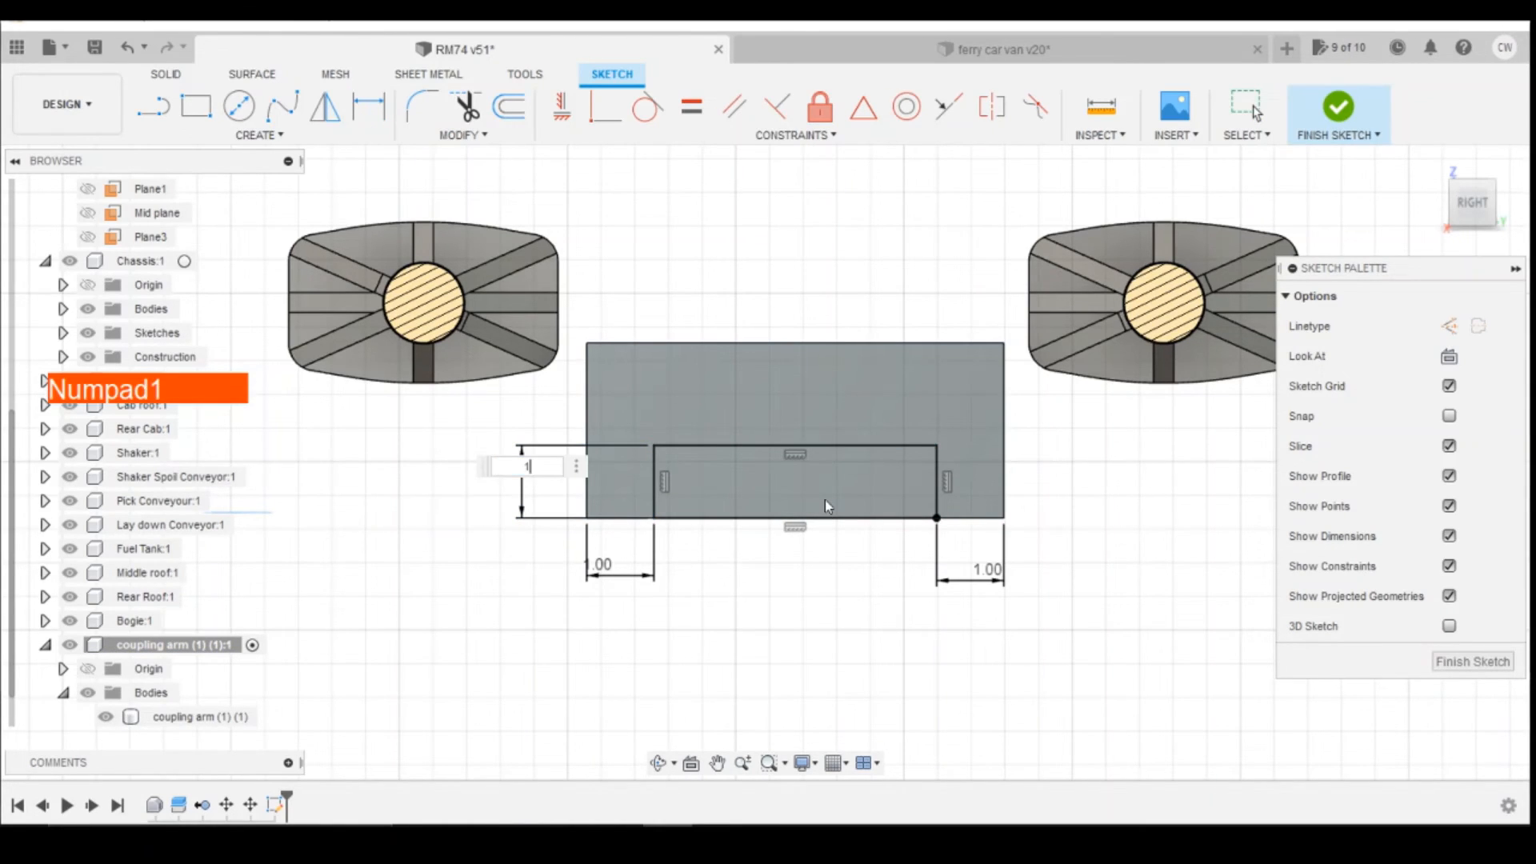
type("1.2")
key("Return")
left_click(1338, 105)
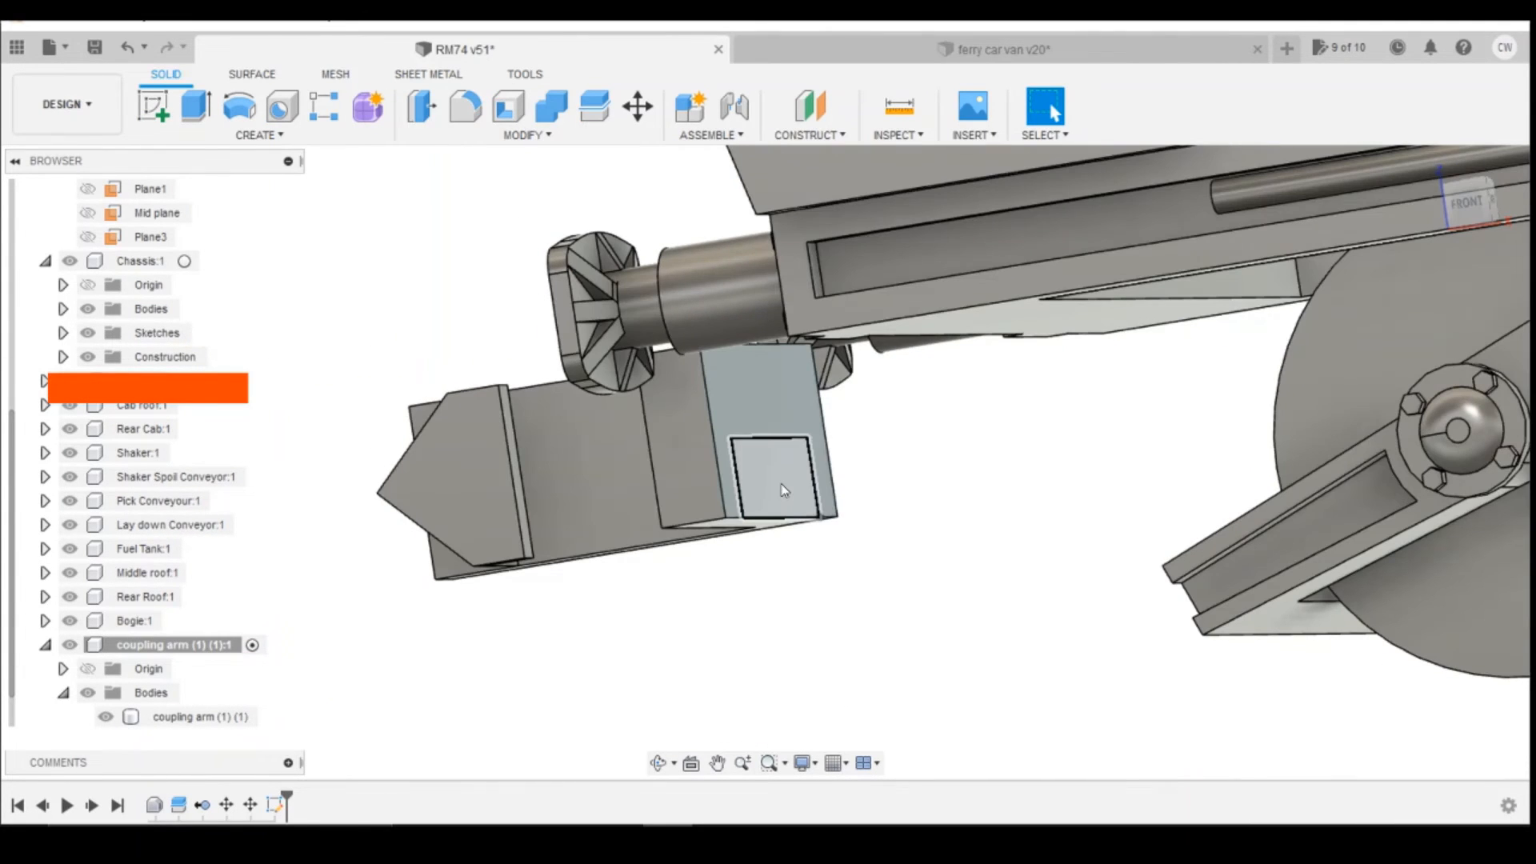
Step: Extrude the rectangle 5.5 mm from the coupling hook towards the bogie, joined to the hook body
right_click(784, 488)
left_click(788, 538)
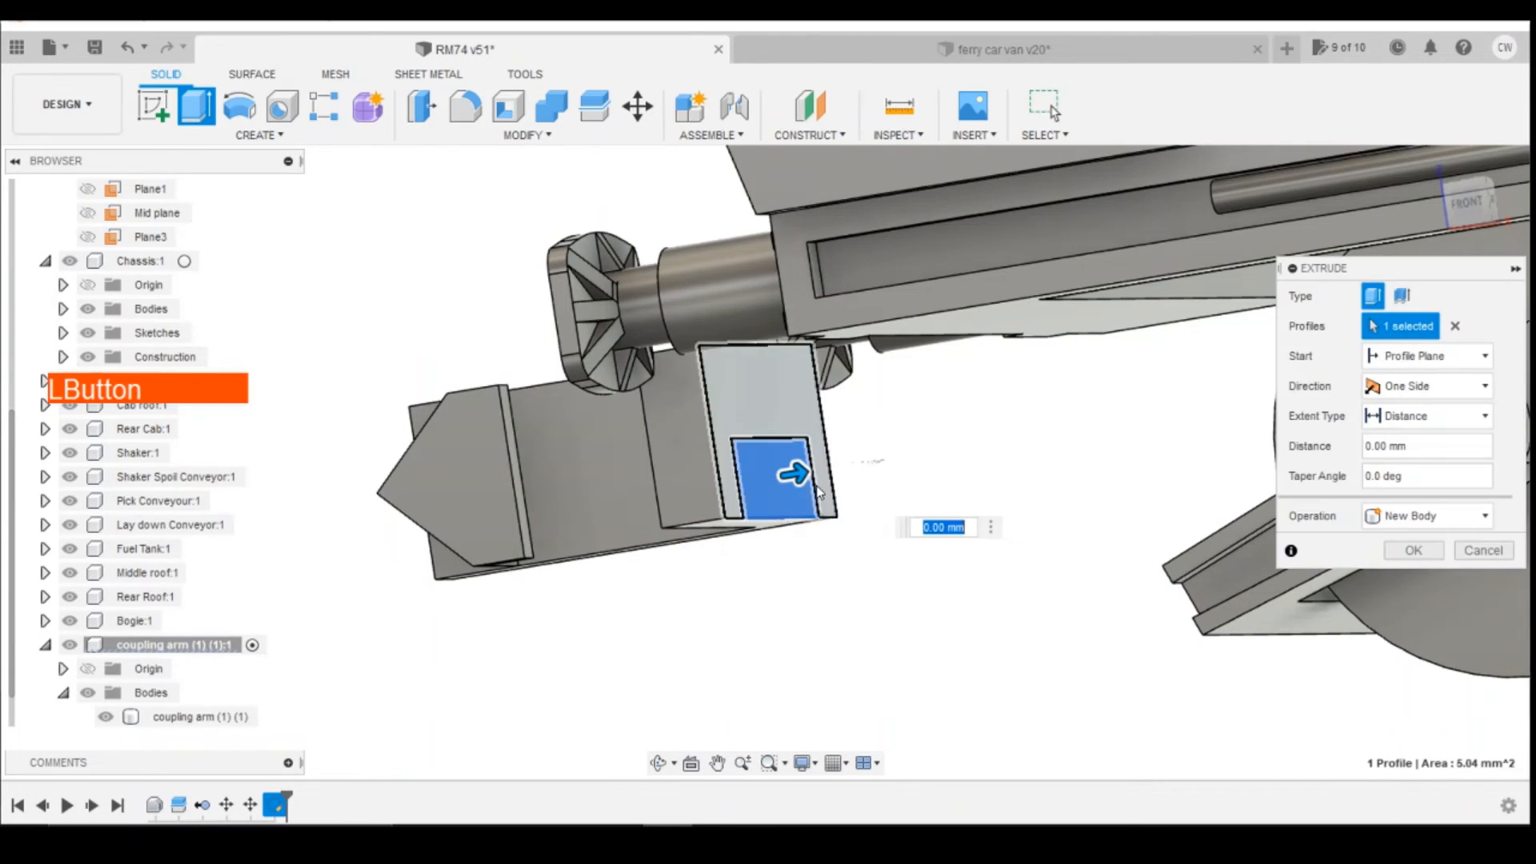
left_click_drag(829, 473, 1157, 477)
left_click(1466, 201)
scroll(741, 474, "down", 3)
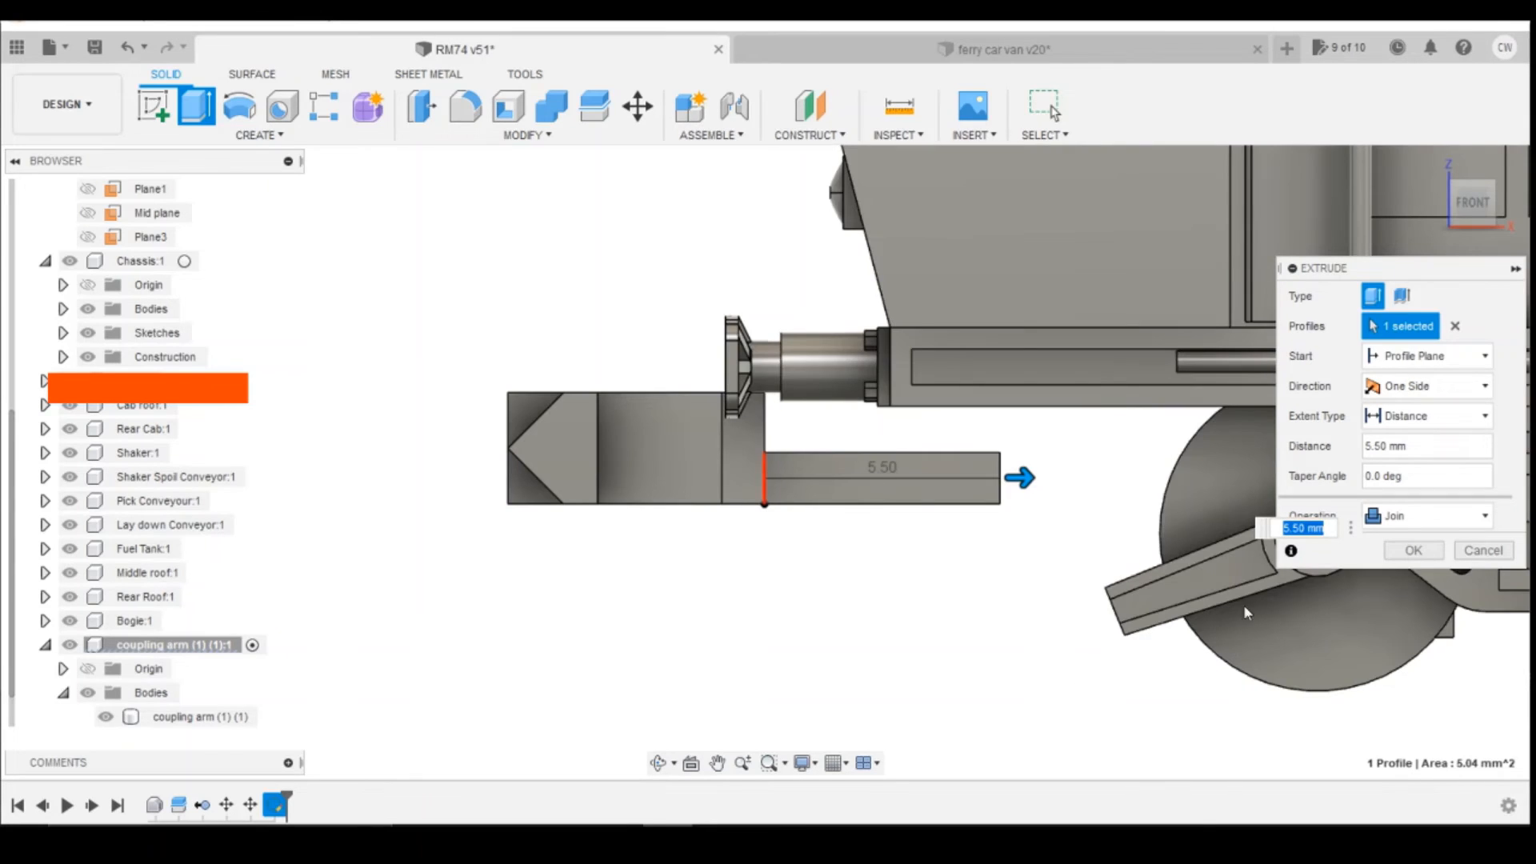
left_click(1401, 554)
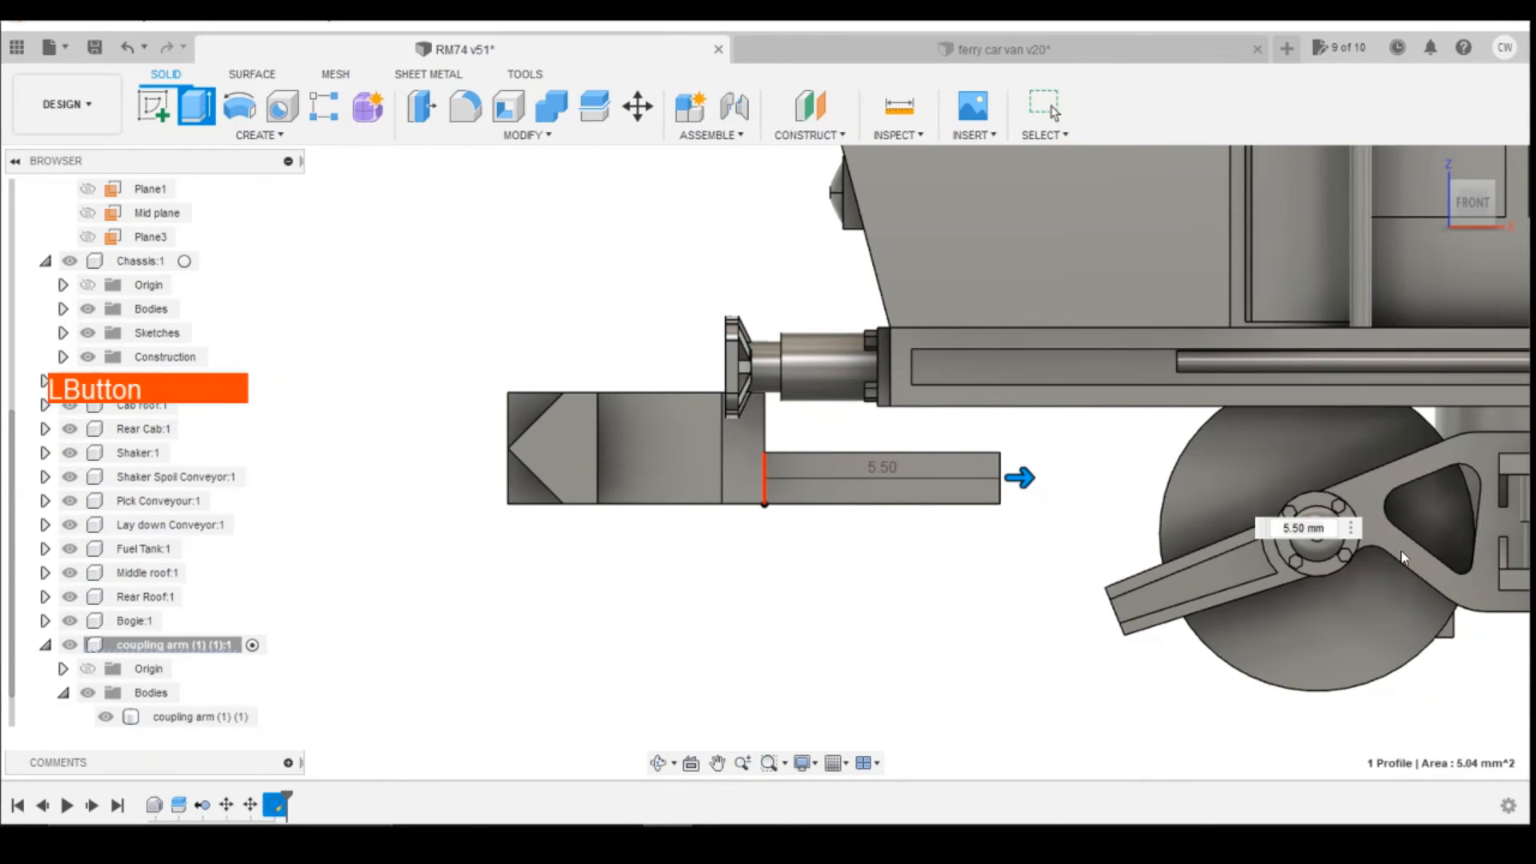
Step: Set up a loft from the bogie mount block's sloped front face to the end face of the coupling shank
scroll(1109, 524, "up", 2)
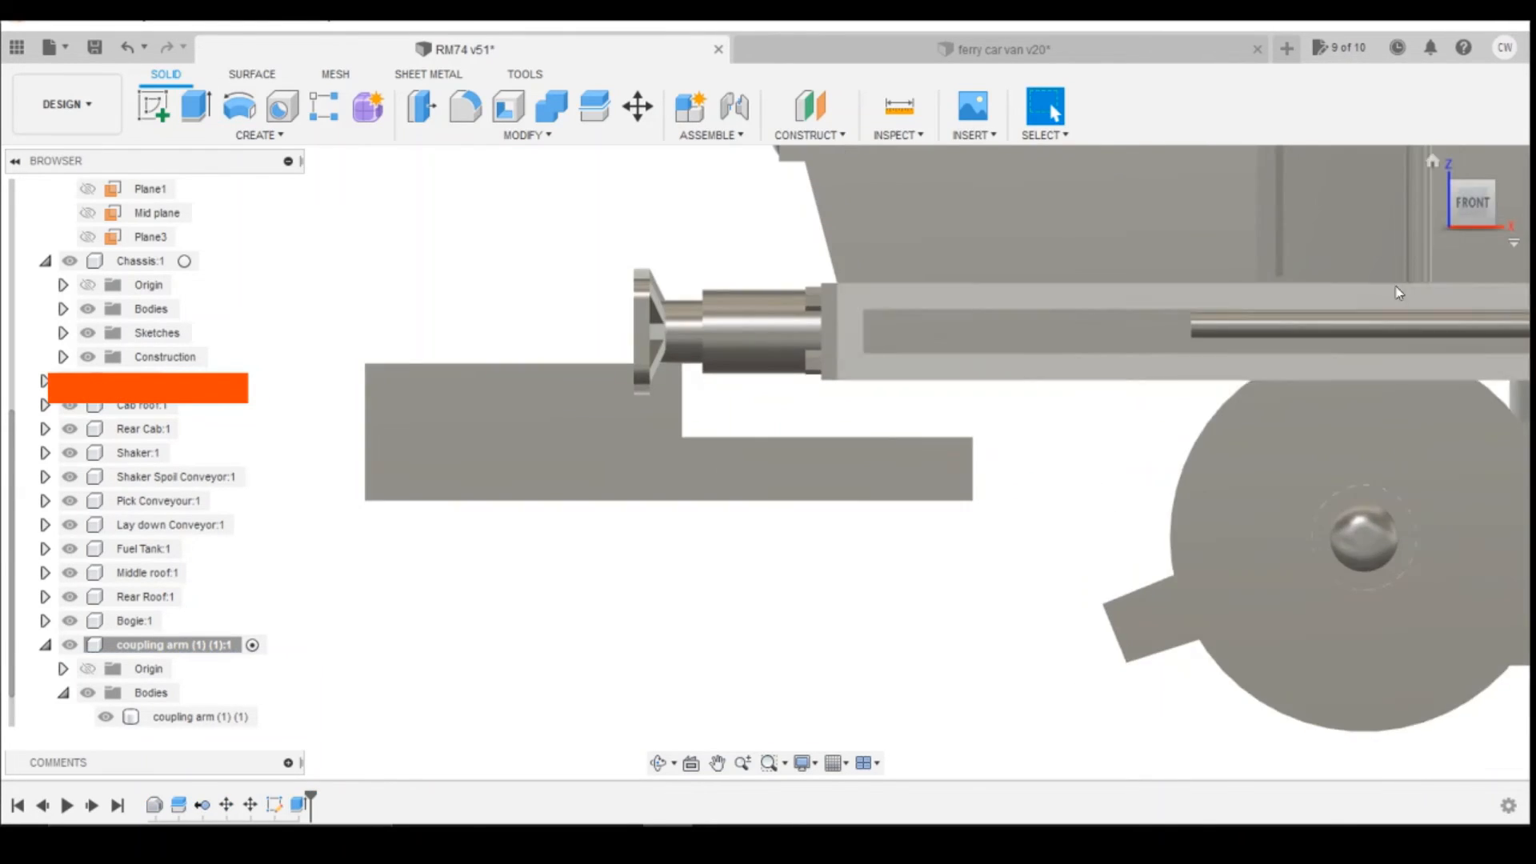
mouse_move(1474, 203)
left_mouse_down()
mouse_move(1526, 198)
mouse_move(1535, 212)
mouse_move(1535, 178)
mouse_move(1520, 210)
left_mouse_up()
left_click(242, 134)
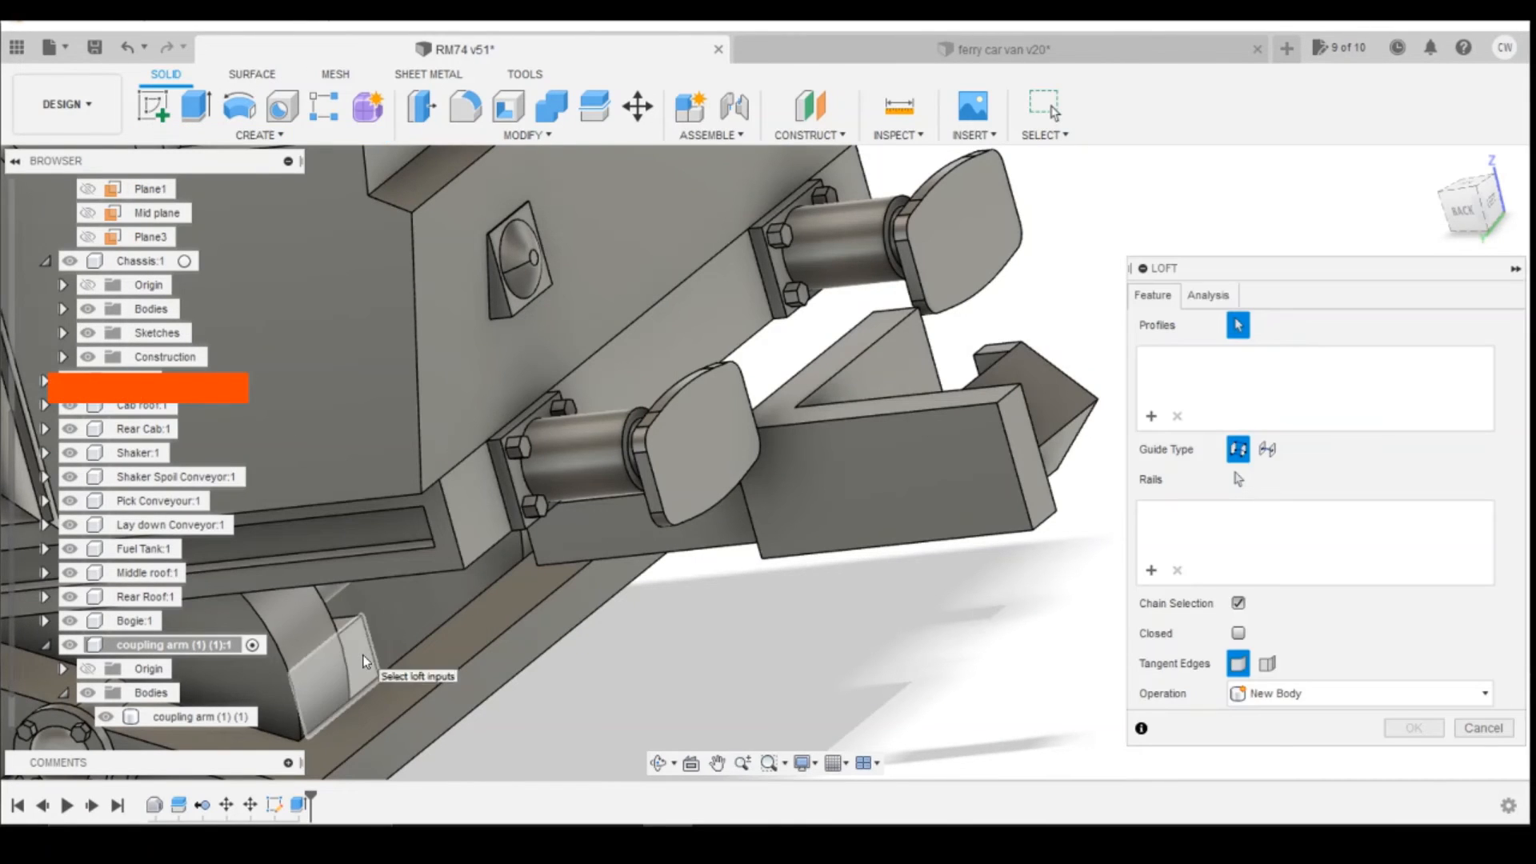
left_click(335, 670)
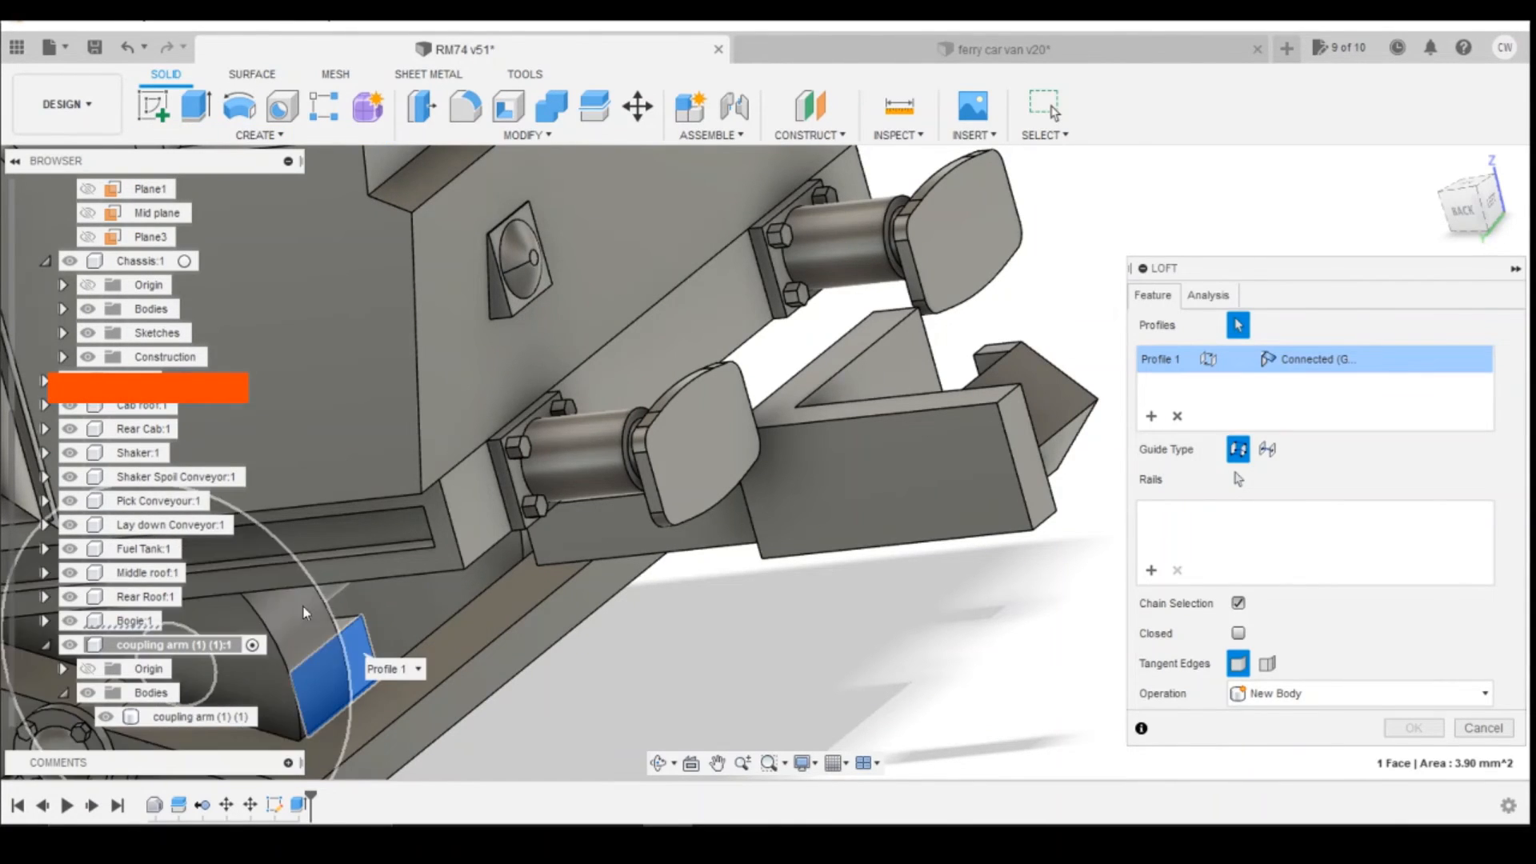
left_click_drag(1469, 216, 1440, 230)
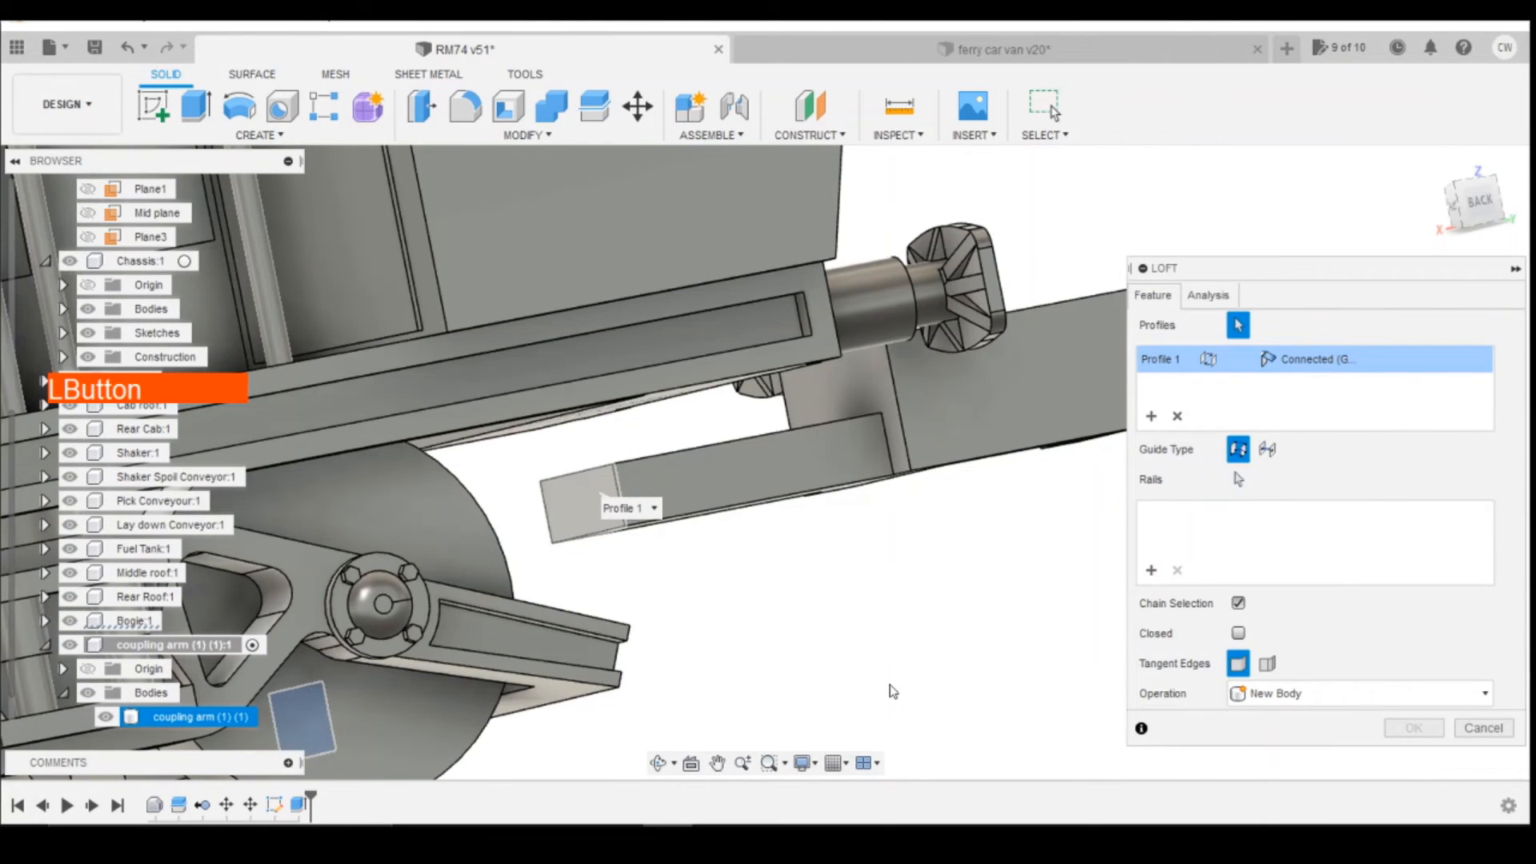
Step: Check the loft preview from the back and underneath, and complete the loft as a Join with the coupling arm
left_click(1477, 200)
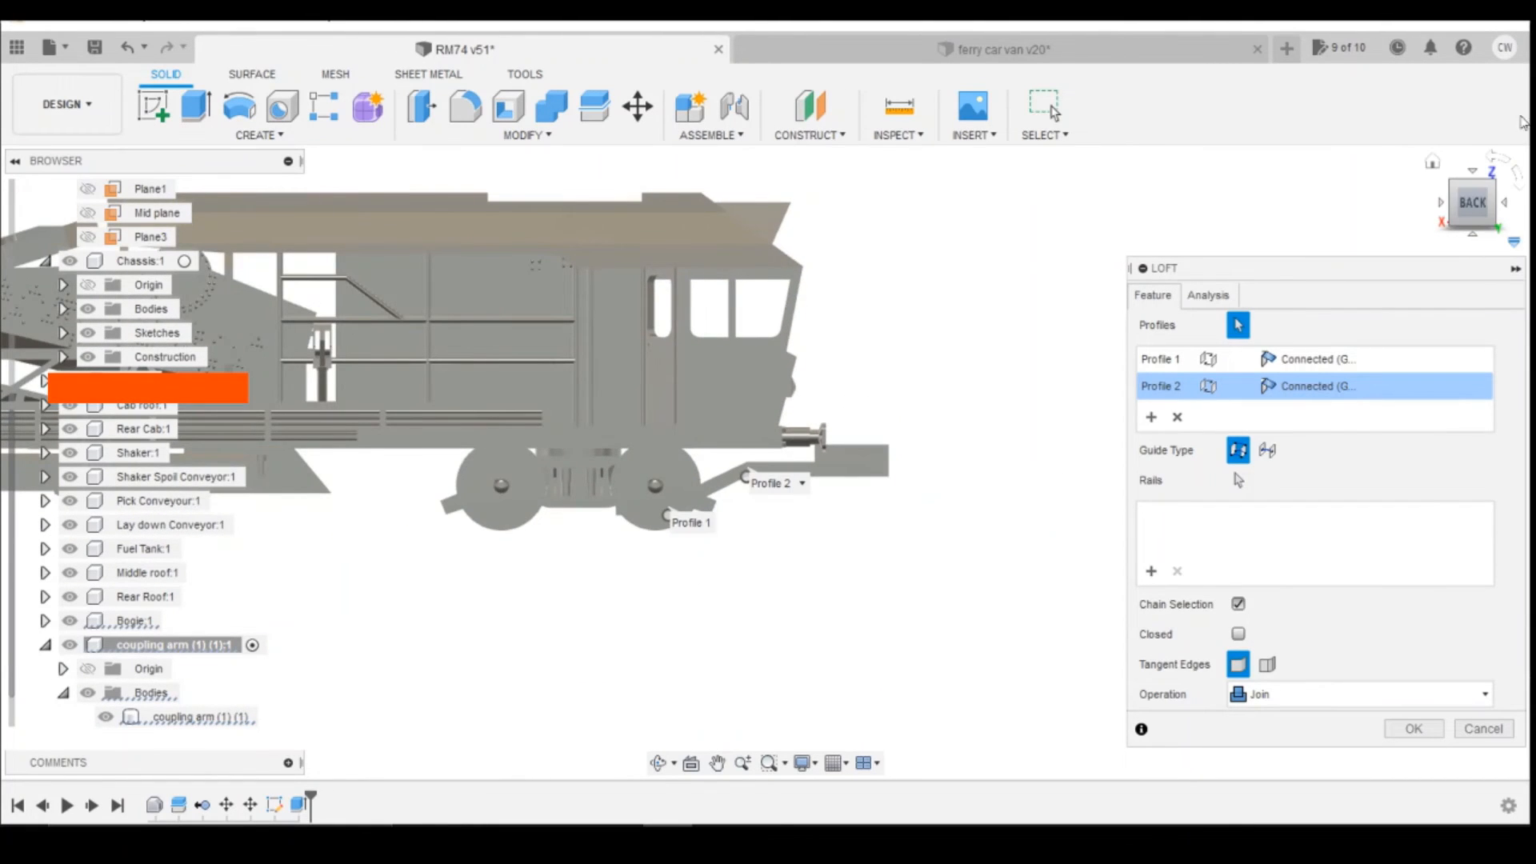
mouse_move(1474, 202)
left_mouse_down()
mouse_move(1449, 172)
mouse_move(1480, 201)
left_mouse_up()
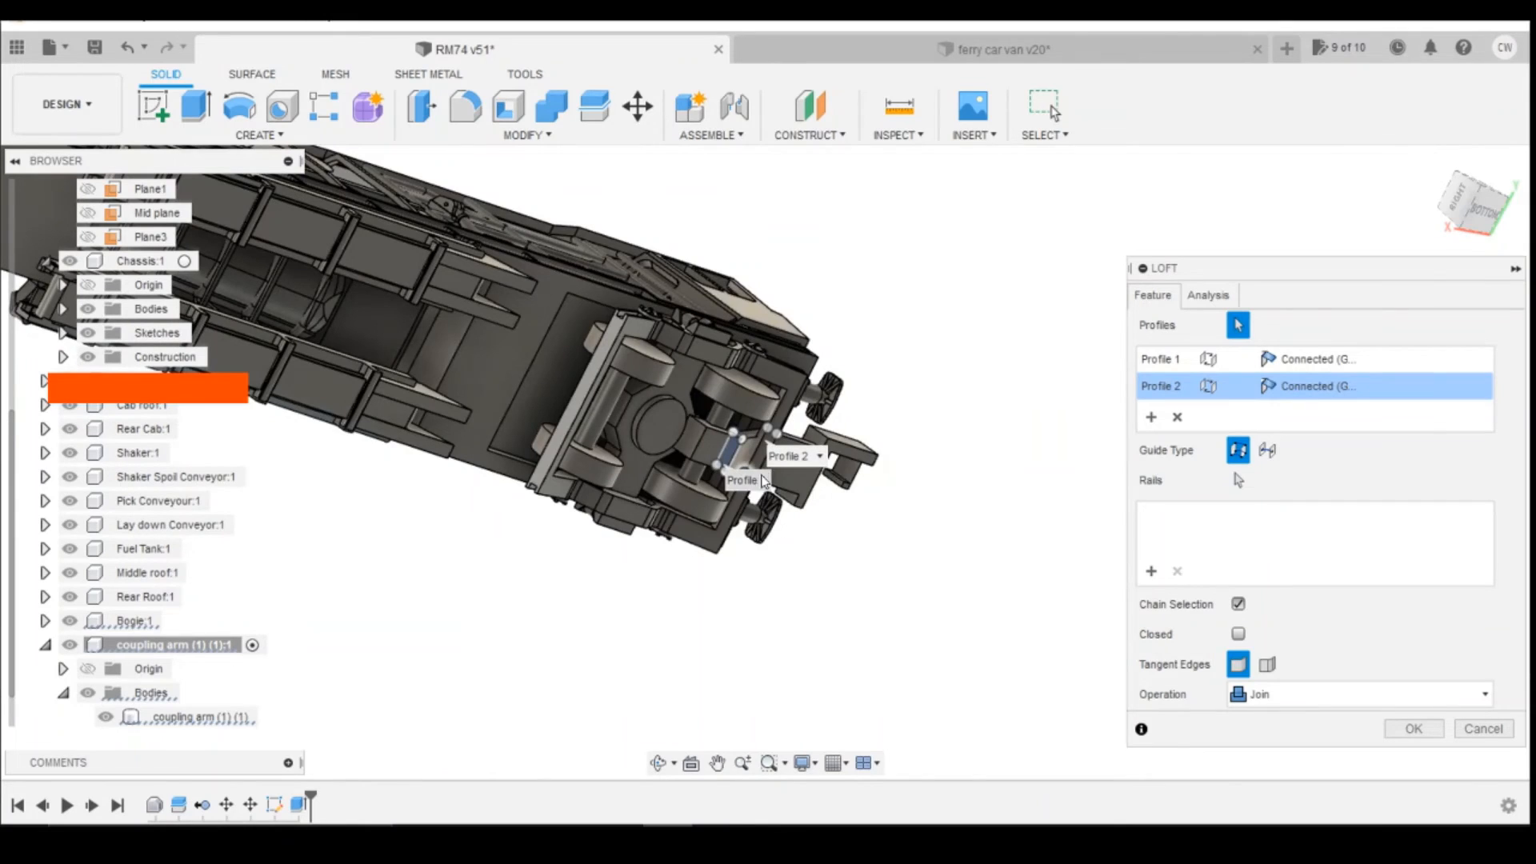
scroll(840, 492, "up", 5)
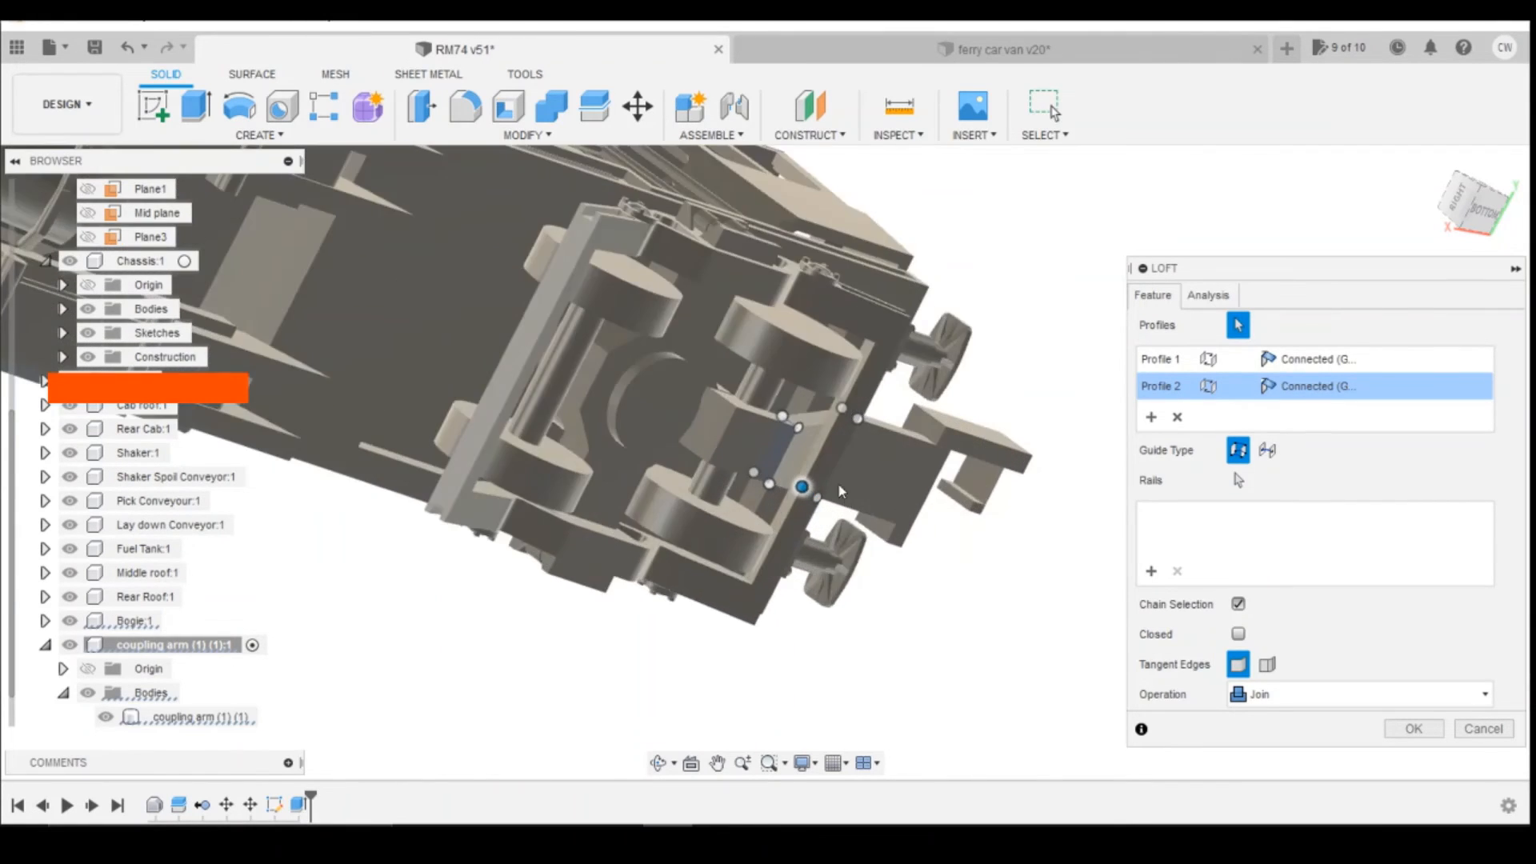
scroll(840, 492, "up", 5)
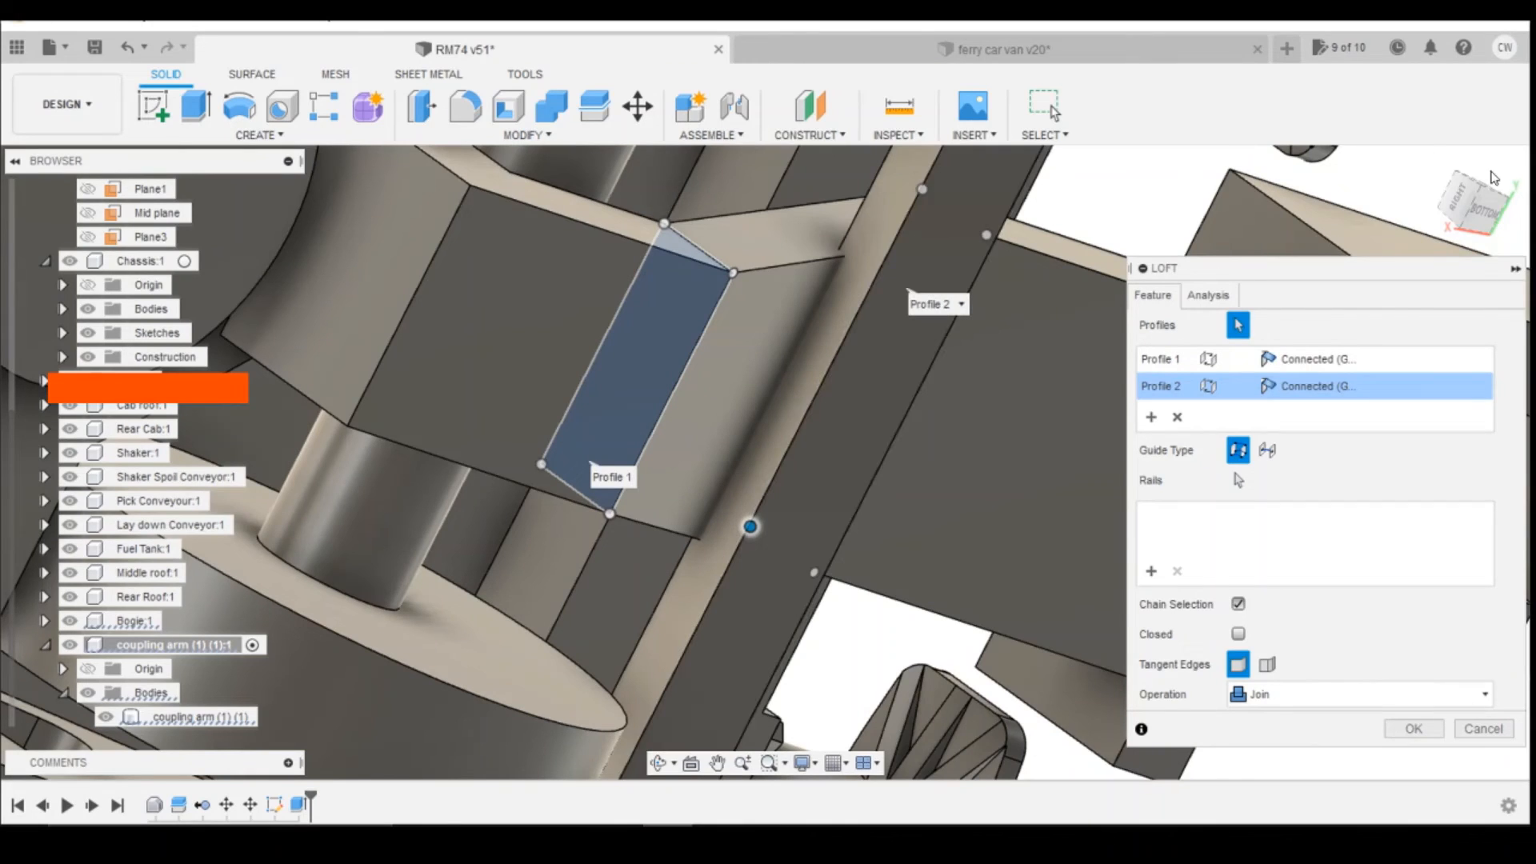
left_click(1484, 213)
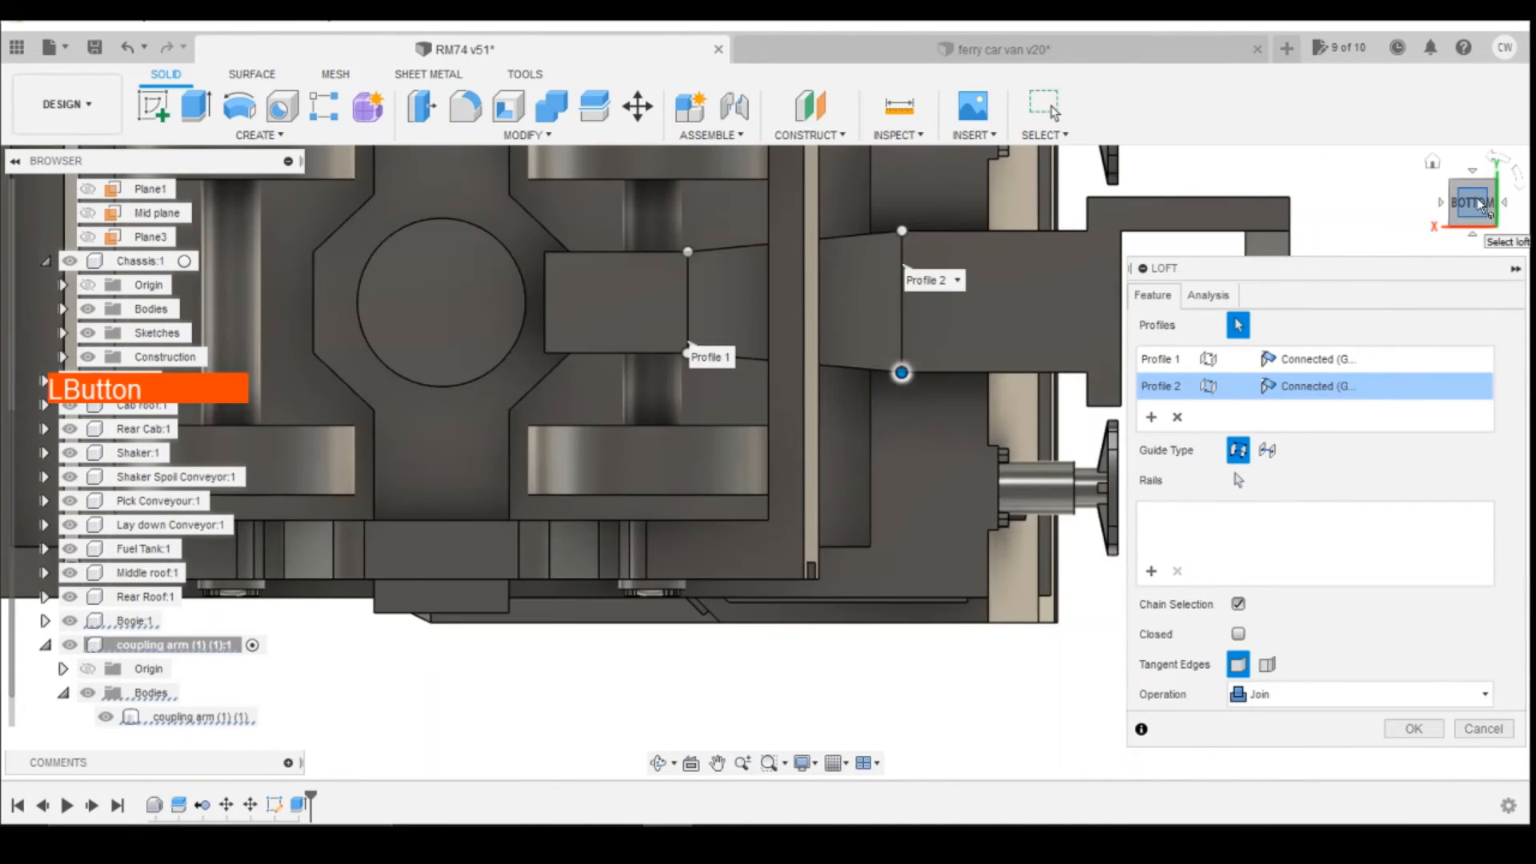
left_click_drag(1485, 206, 1471, 212)
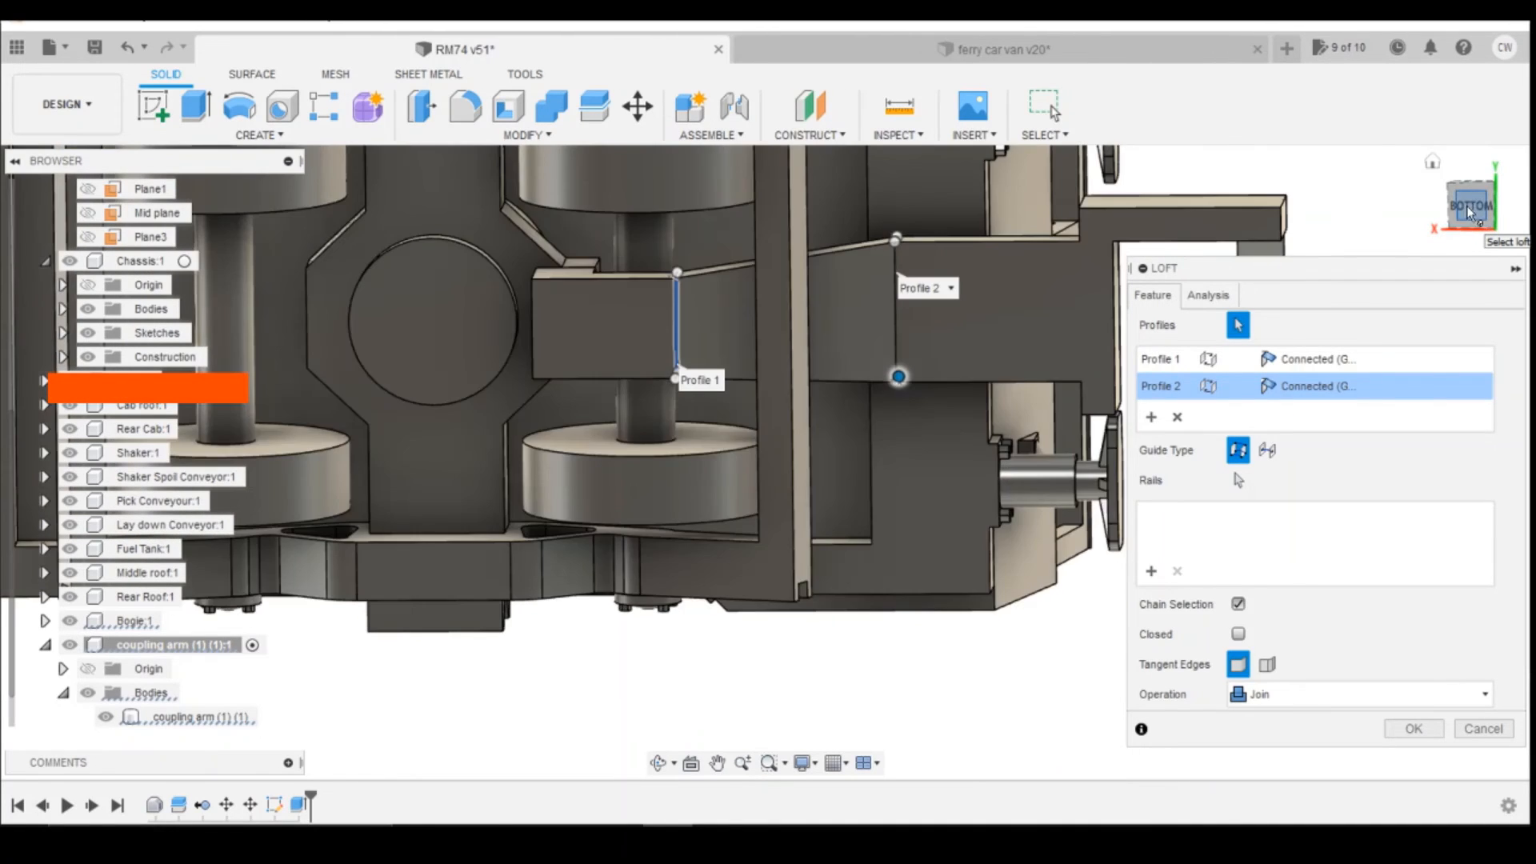
left_click(1469, 212)
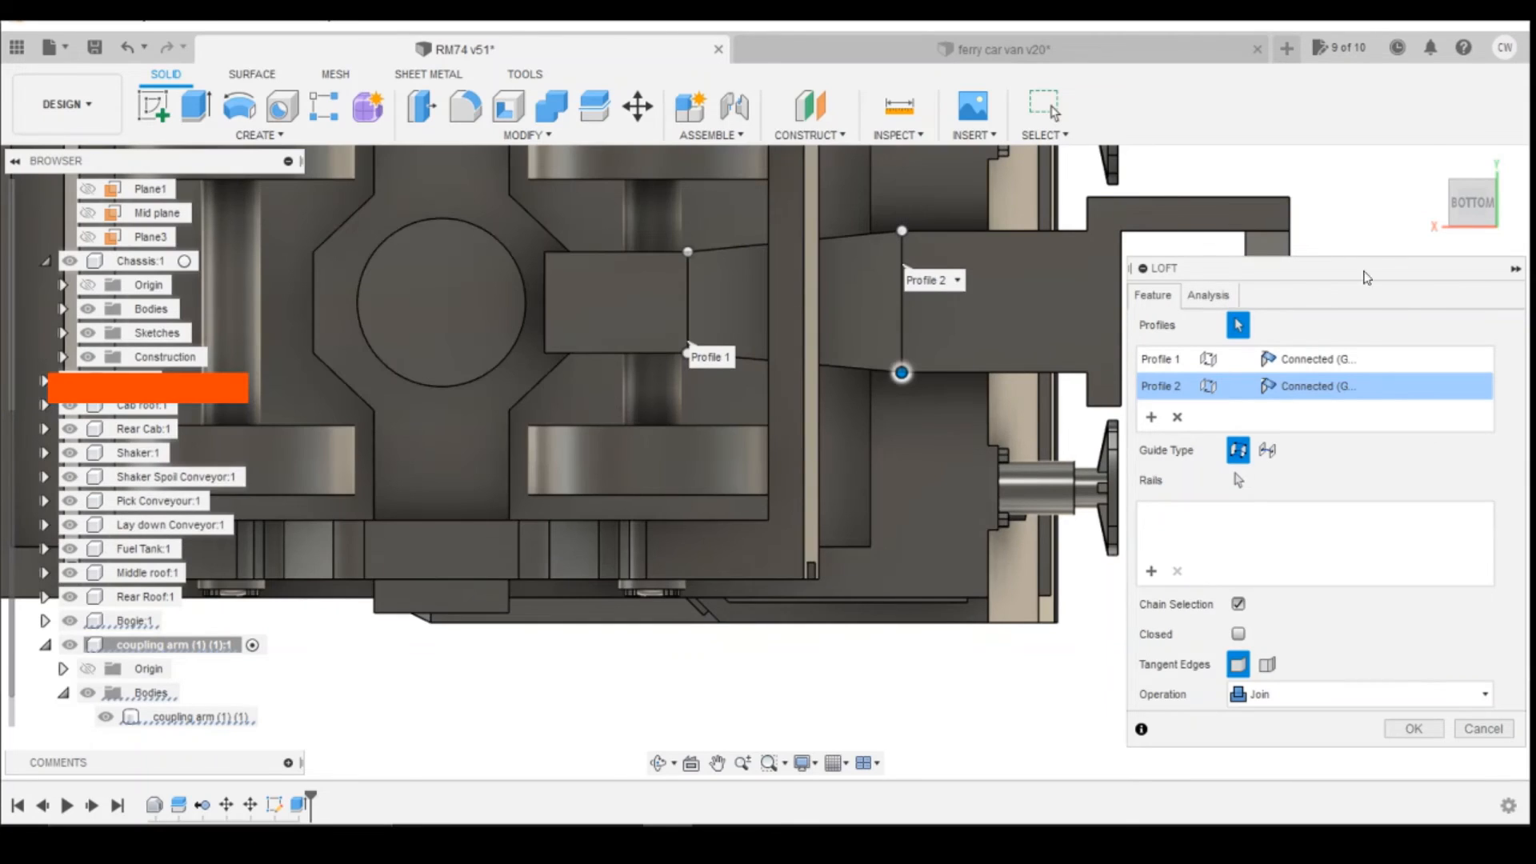
left_click_drag(1470, 209, 1465, 304)
left_click(1432, 730)
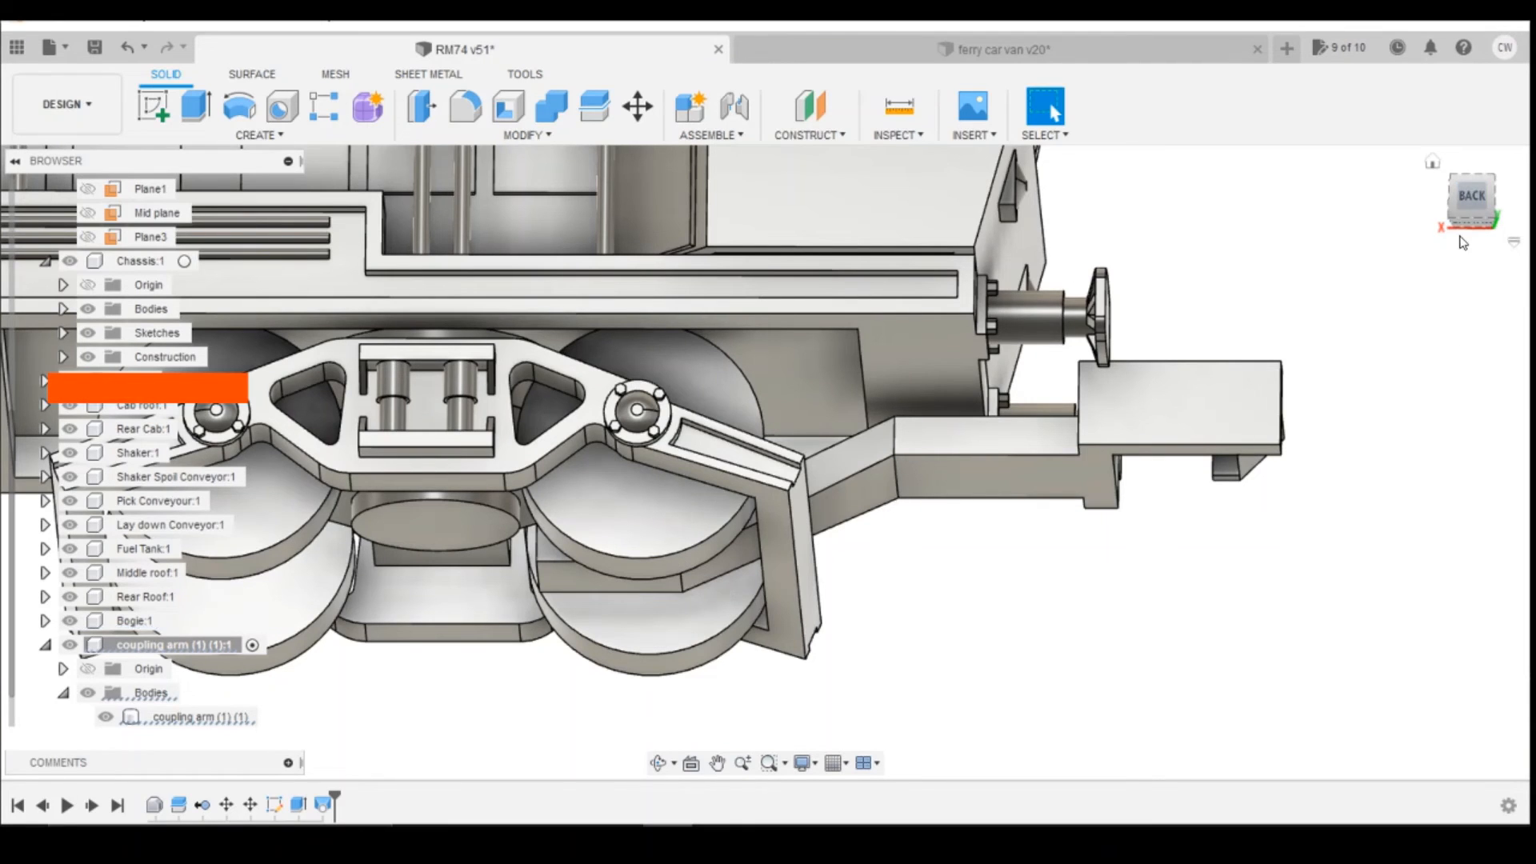
Step: Edit the shank's rectangle sketch to a height of 1.4 mm and finish the sketch
mouse_move(1461, 196)
left_mouse_down()
mouse_move(1427, 200)
mouse_move(1386, 253)
mouse_move(1446, 240)
mouse_move(1458, 206)
left_mouse_up()
left_click(1485, 199)
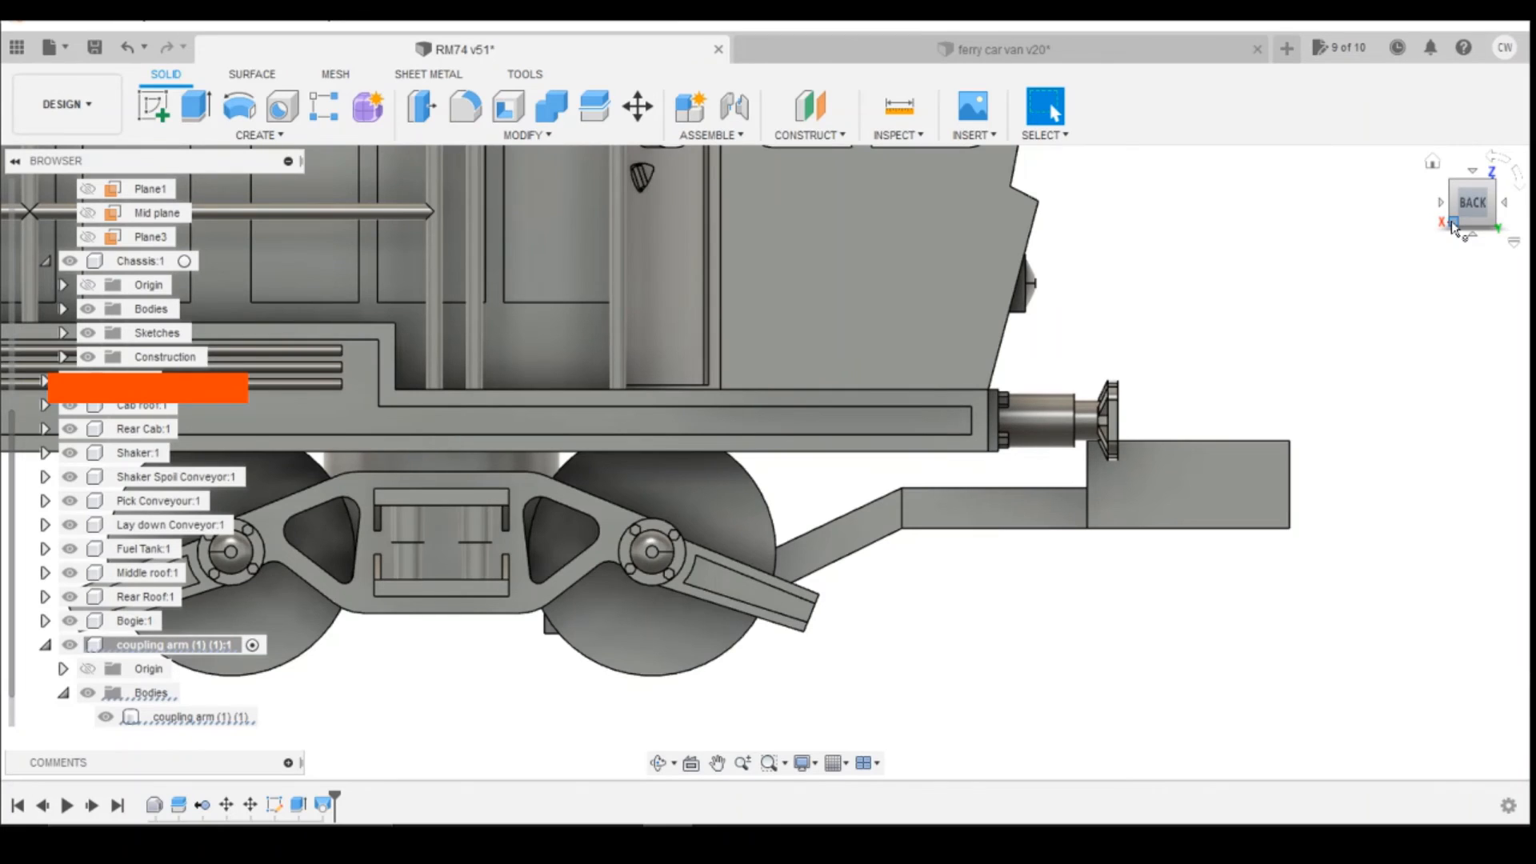
scroll(1342, 330, "down", 4)
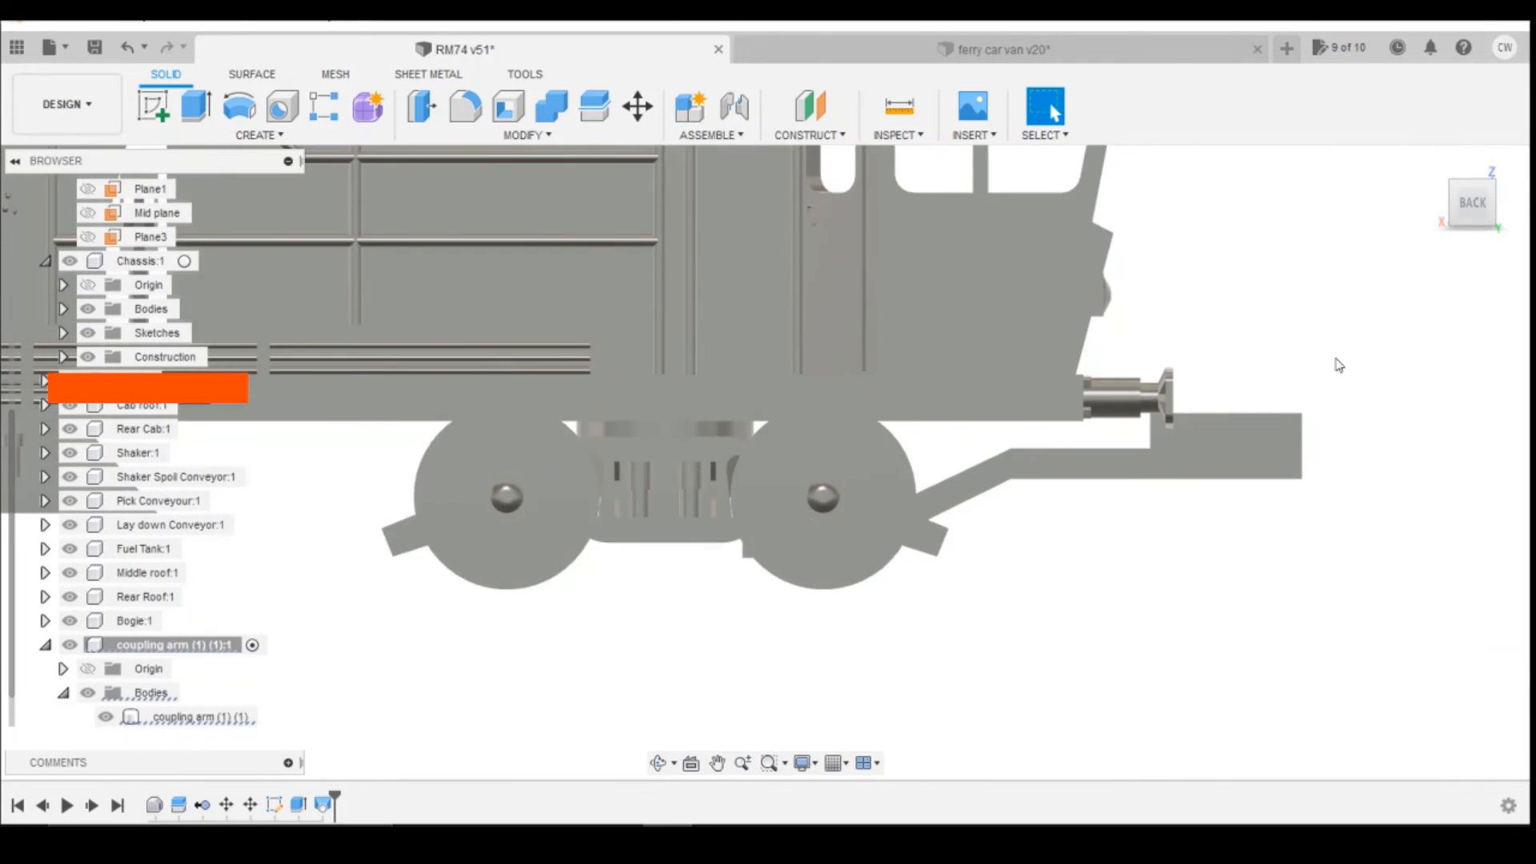
scroll(1338, 363, "up", 3)
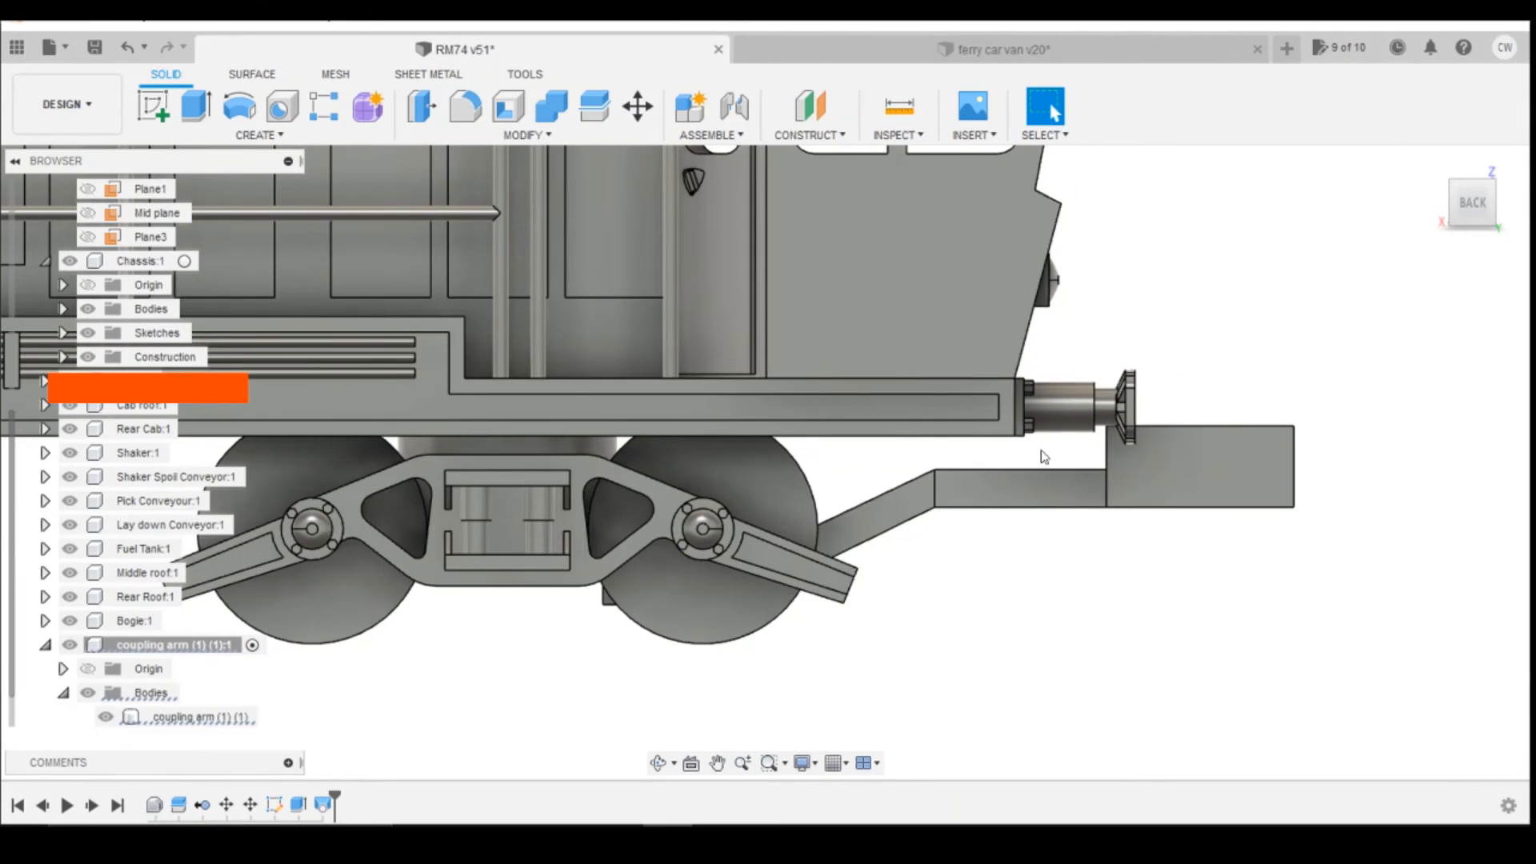
left_click(1469, 206)
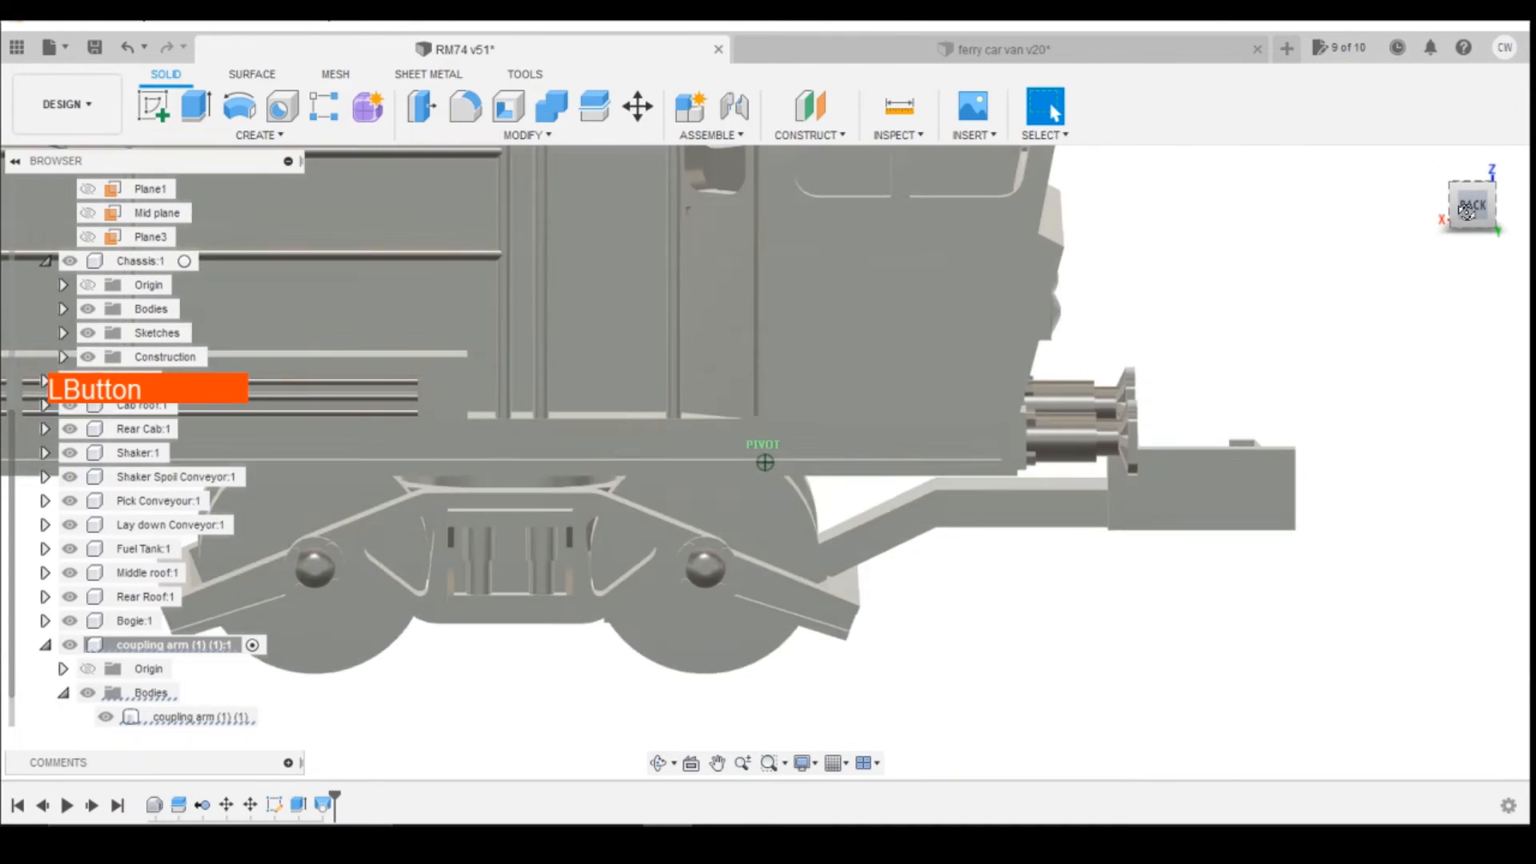
right_click(269, 808)
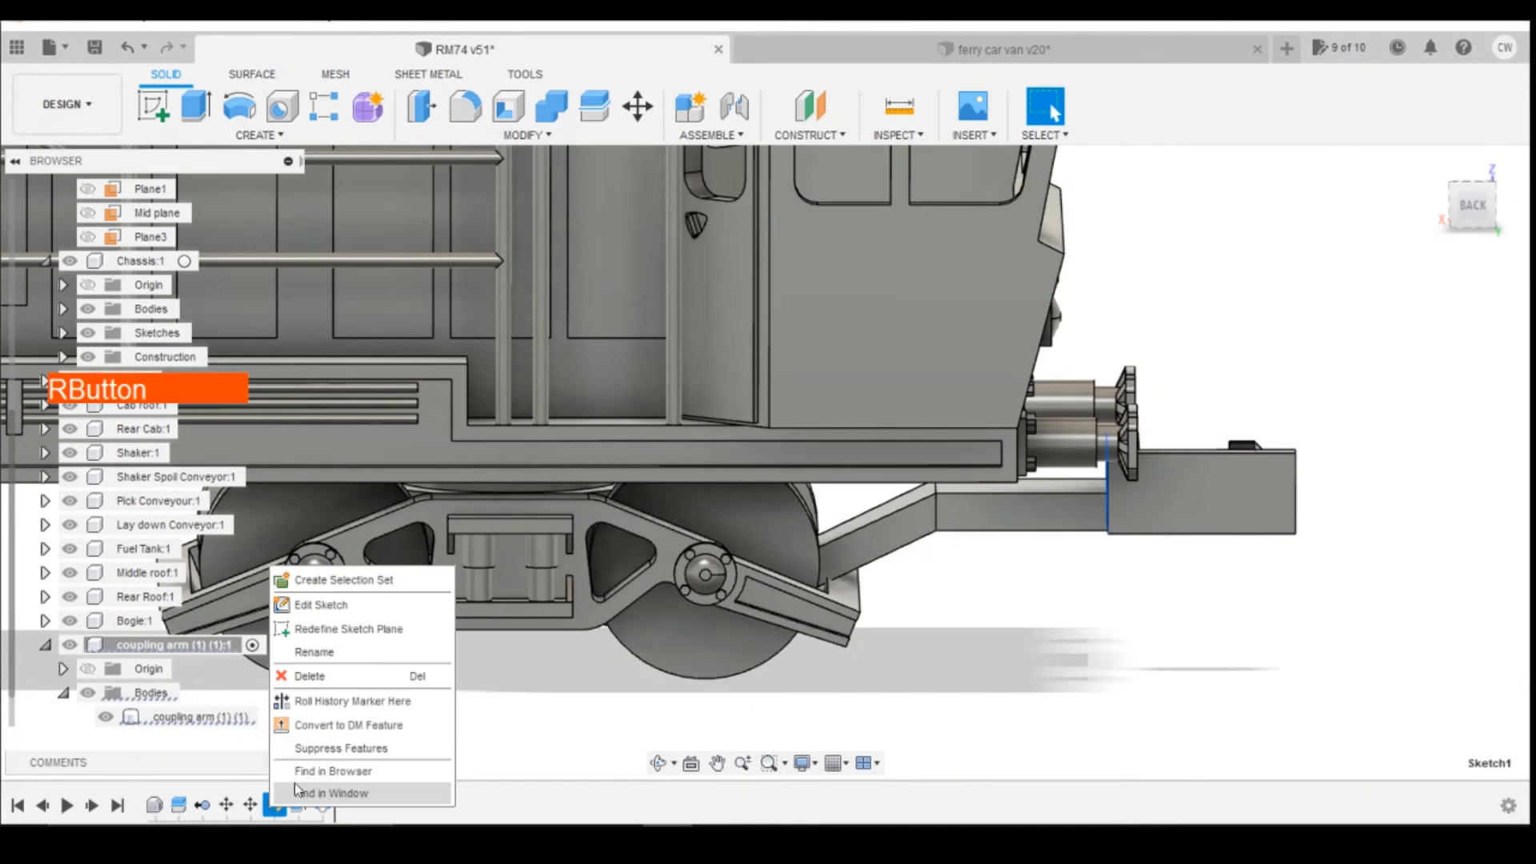
left_click(336, 605)
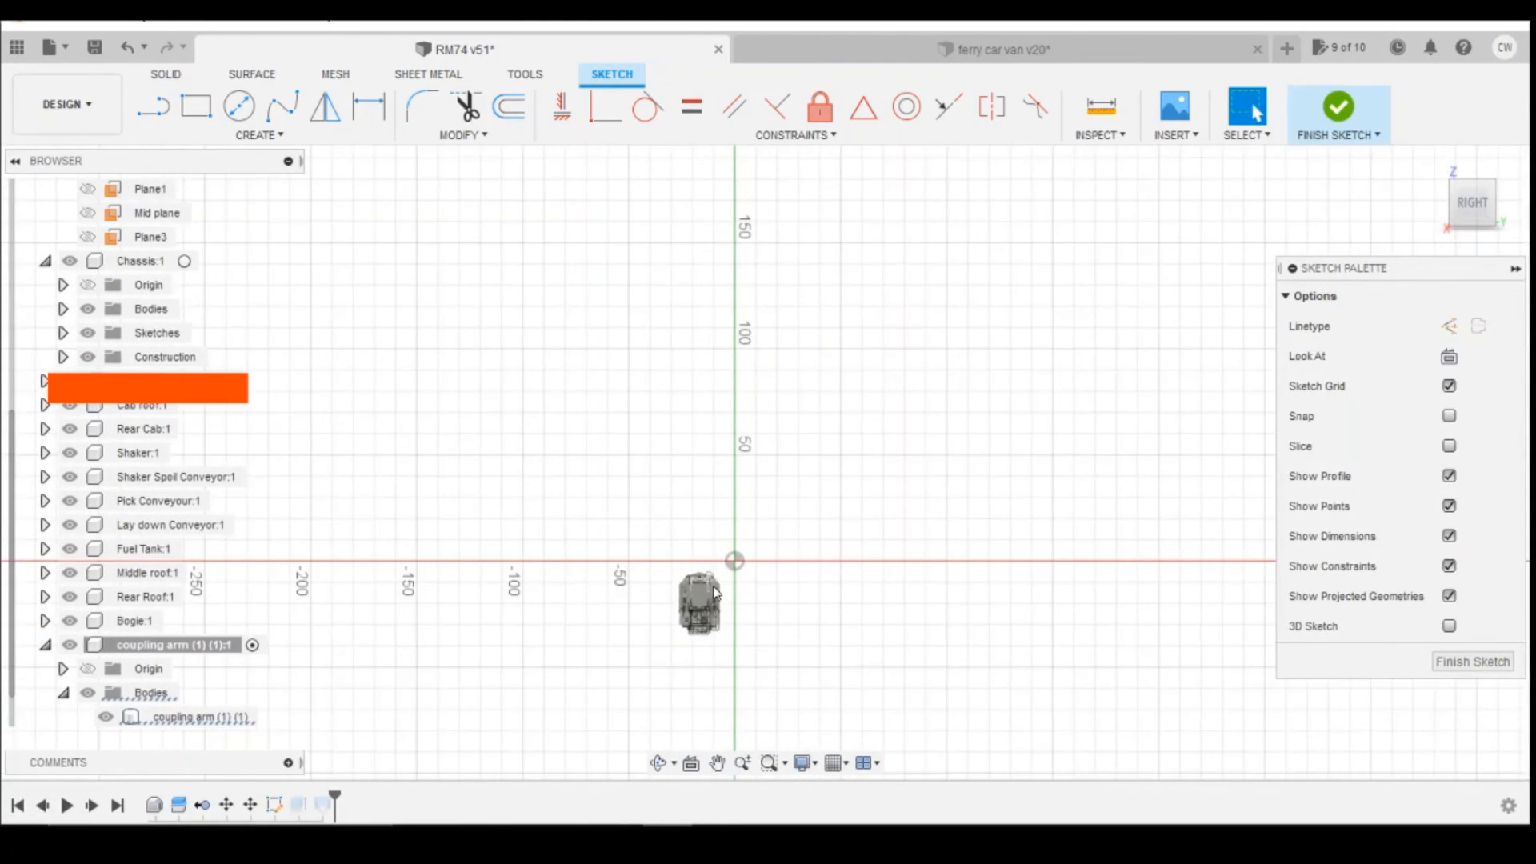
scroll(498, 627, "up", 5)
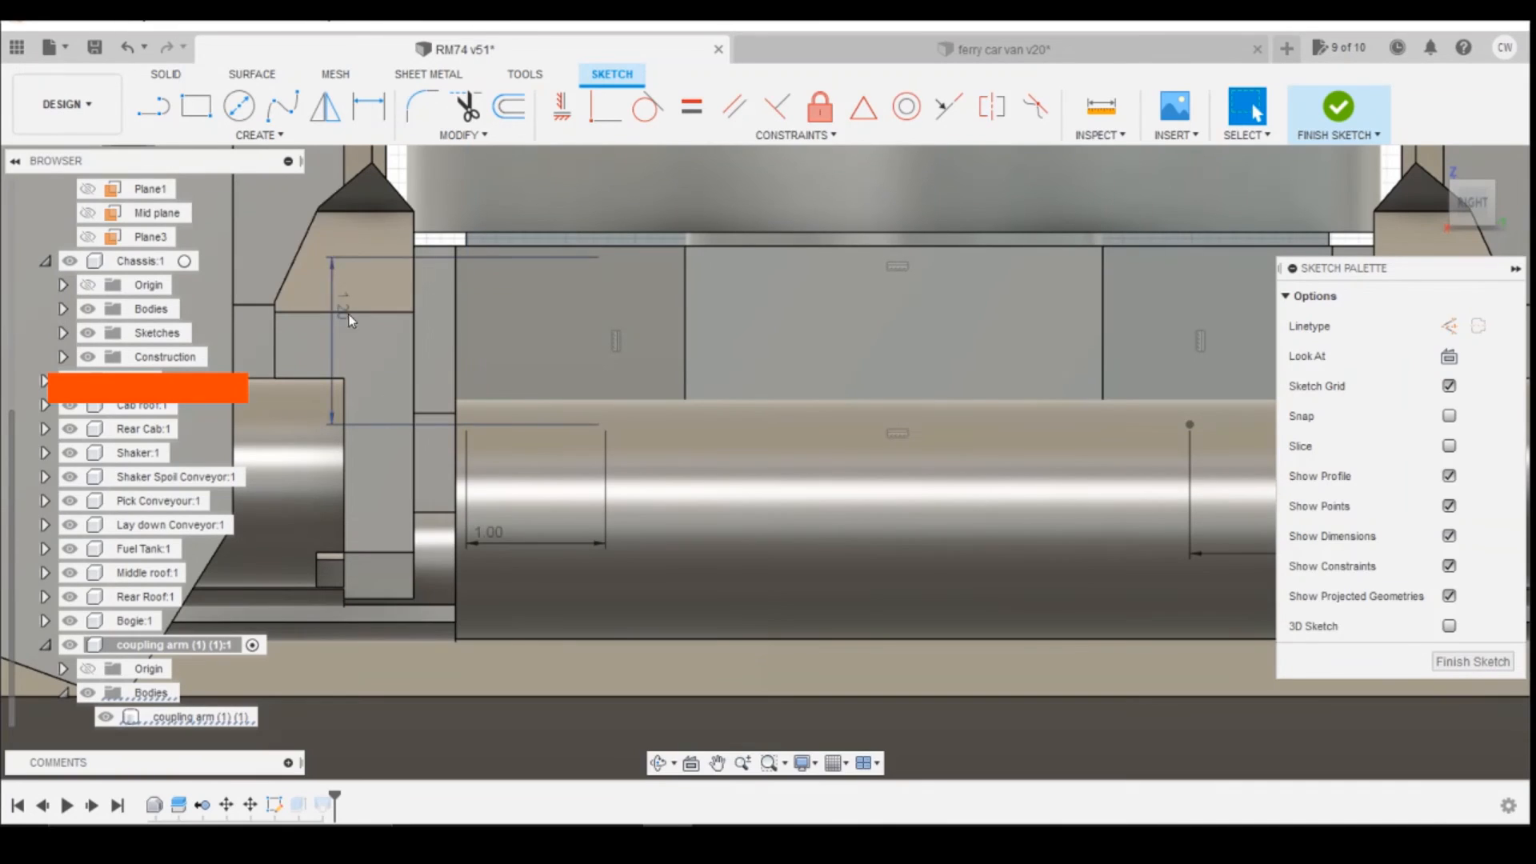
double_click(348, 314)
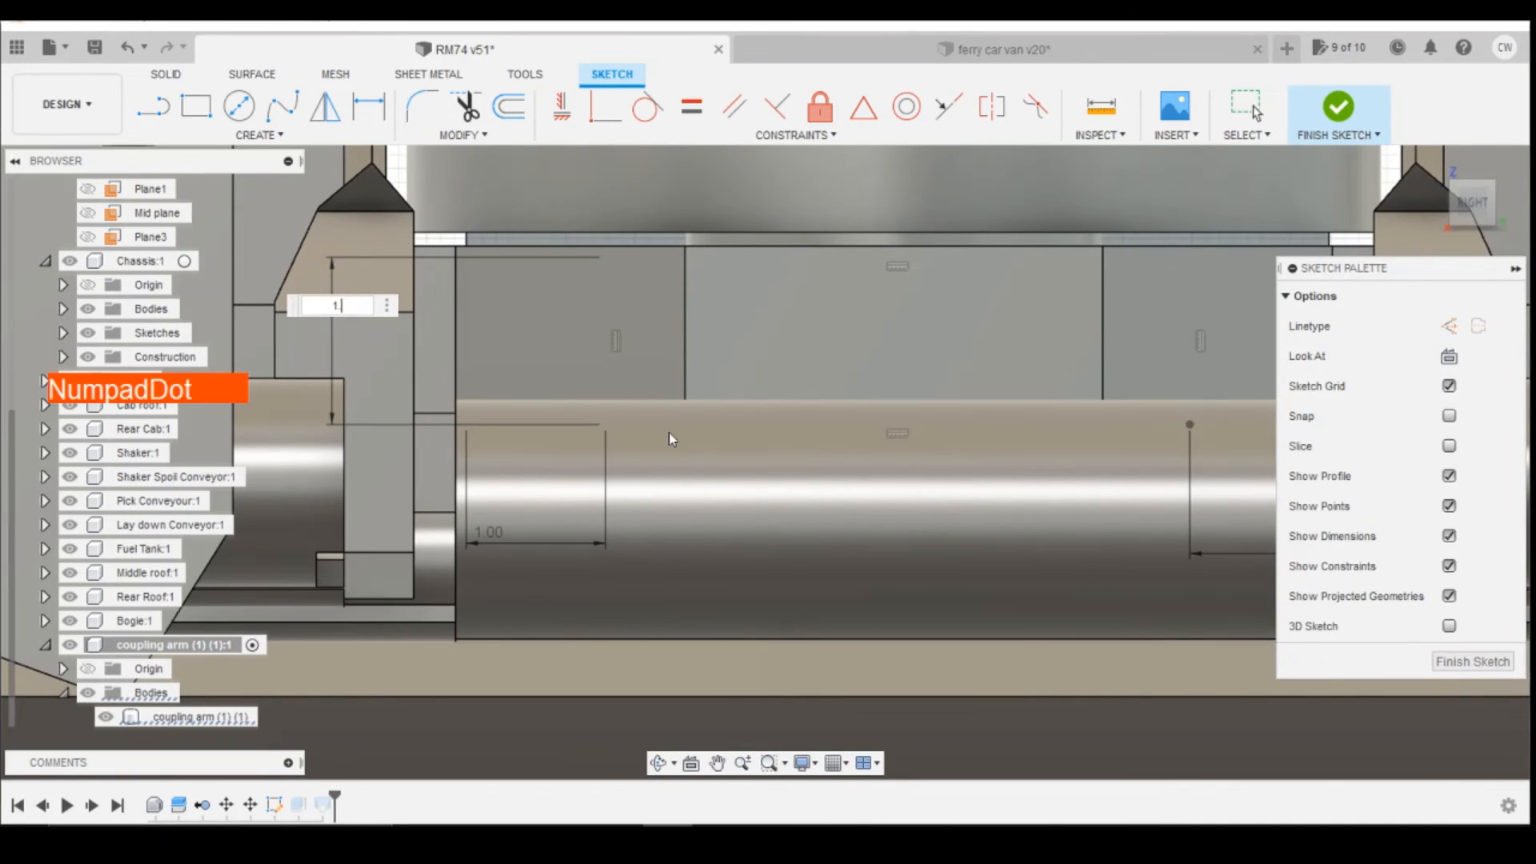
type("1.4")
key("Return")
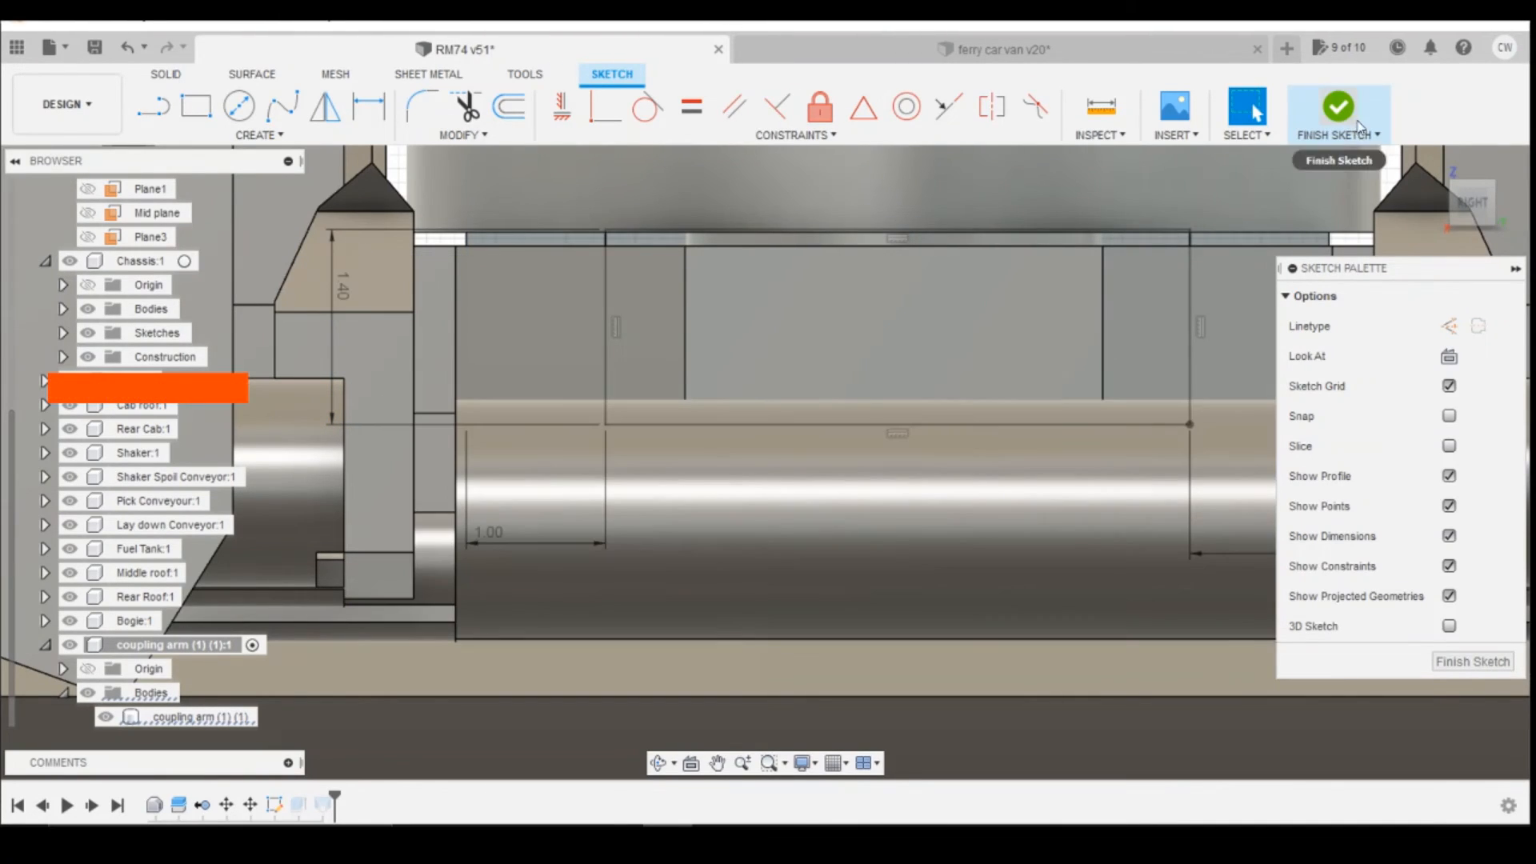
left_click(1345, 116)
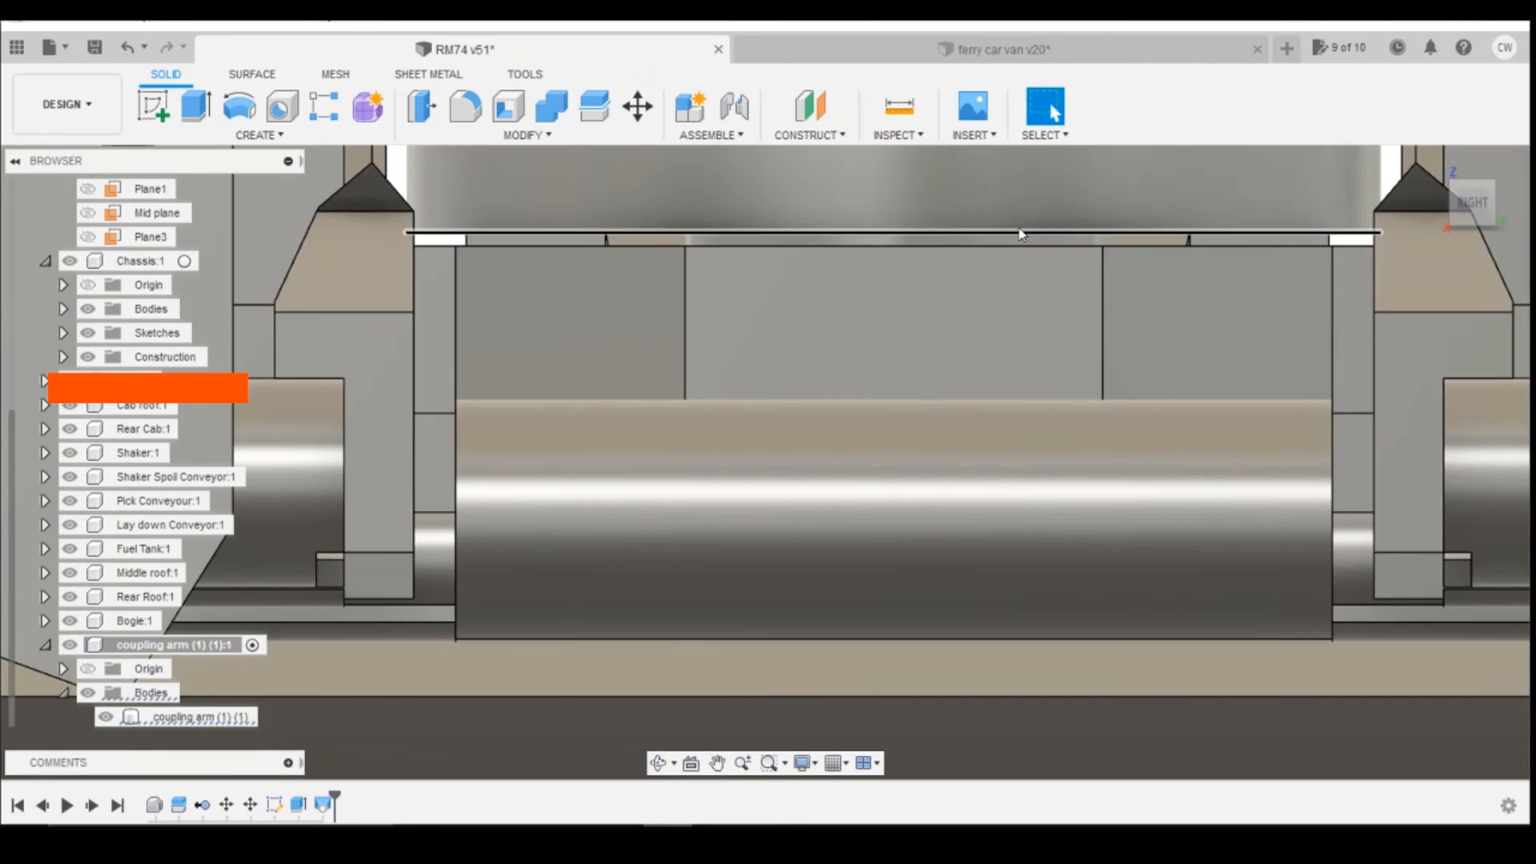
Step: Examine the thickened coupling shank, its loft to the bogie and the hook's clearance around the buffers from several angles
left_click(1477, 207)
left_click_drag(1479, 214, 1428, 206)
scroll(682, 367, "down", 3)
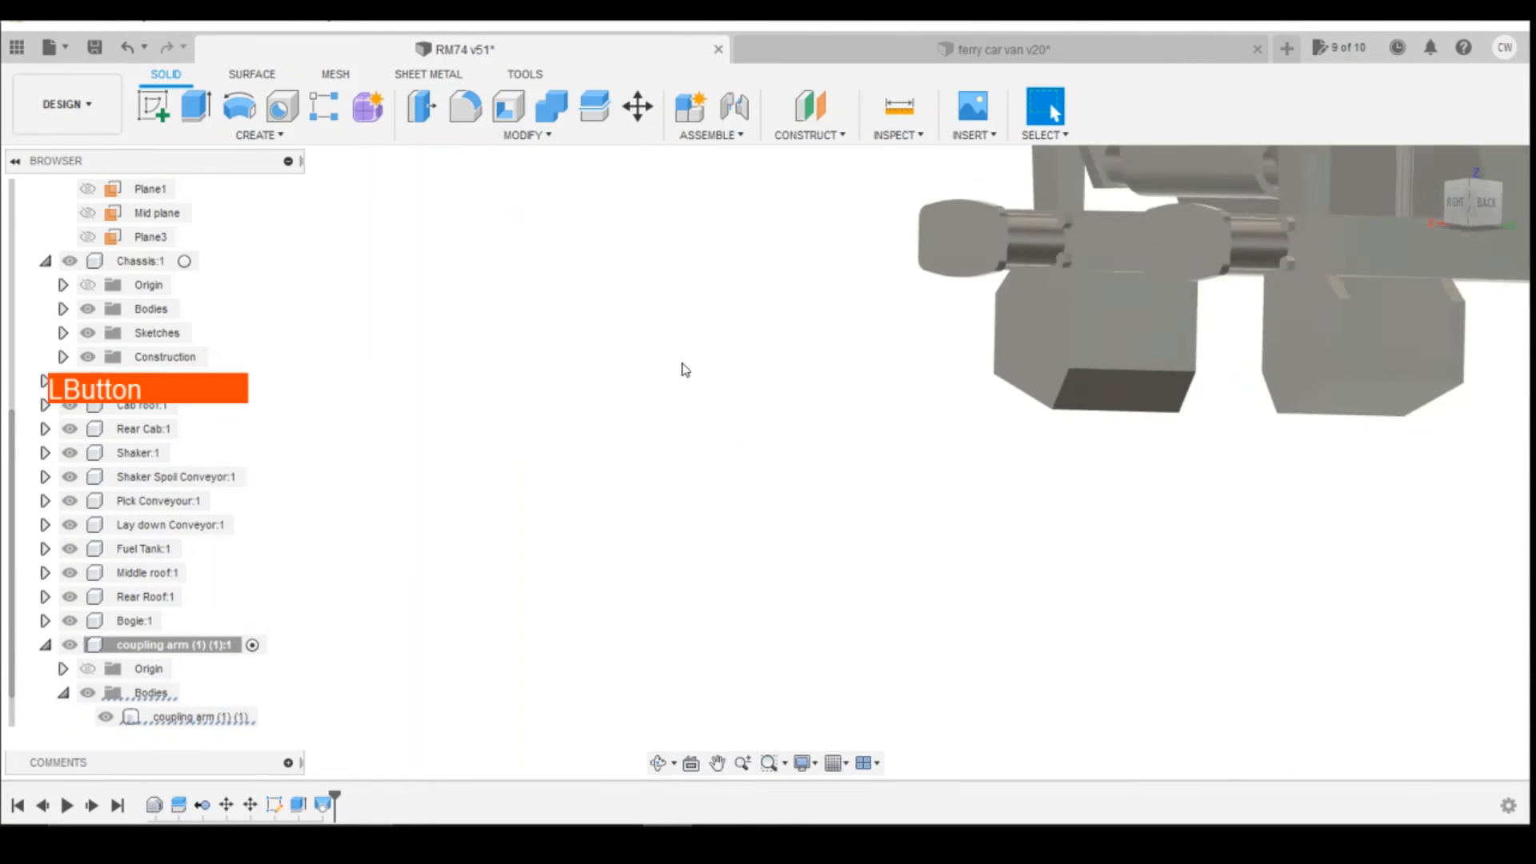
scroll(491, 381, "down", 4)
left_click(1486, 202)
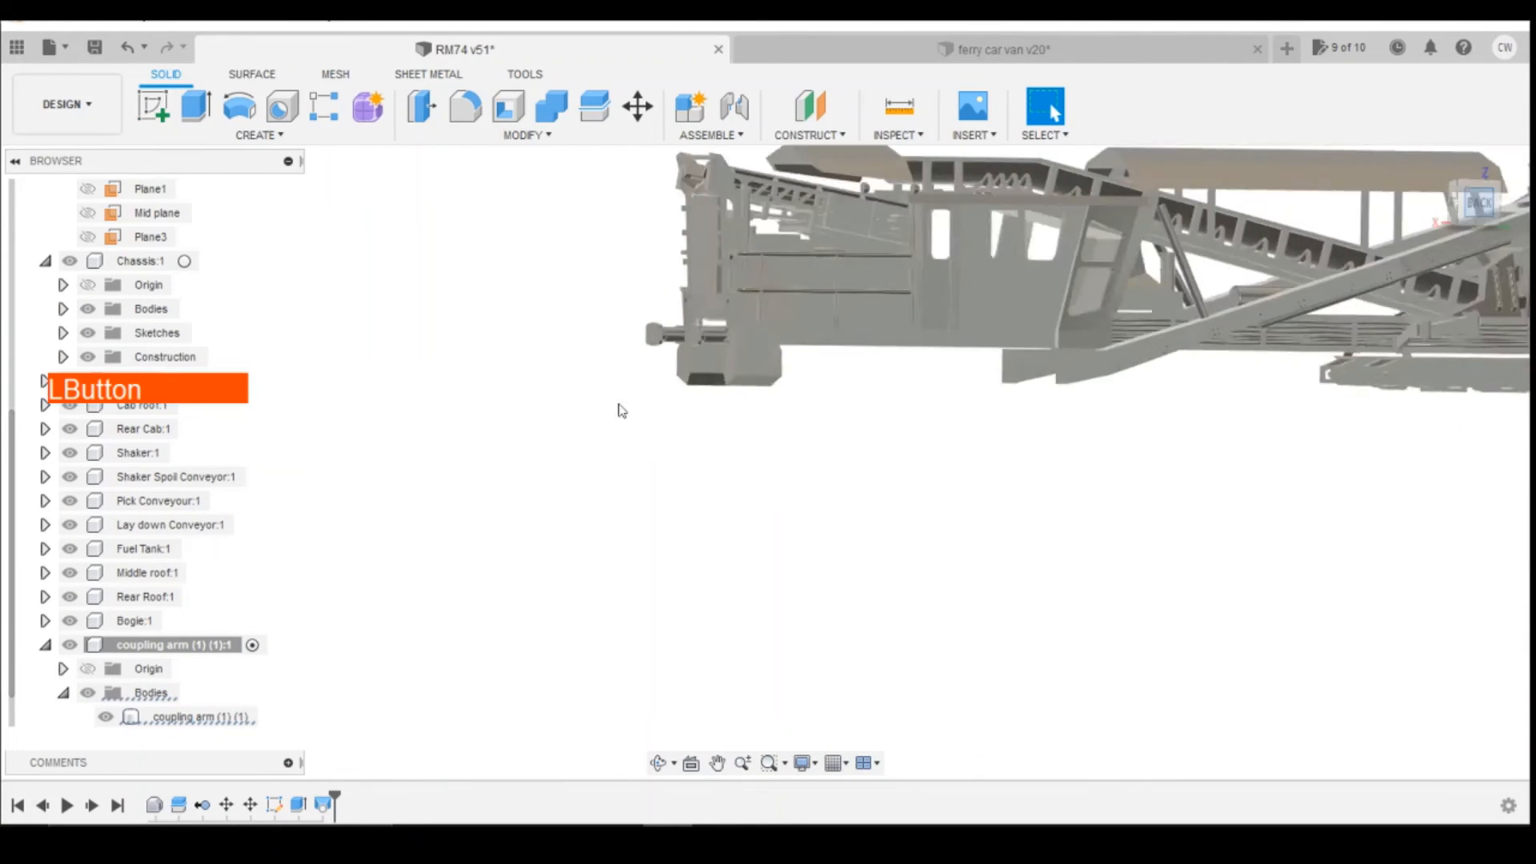
scroll(1222, 403, "up", 5)
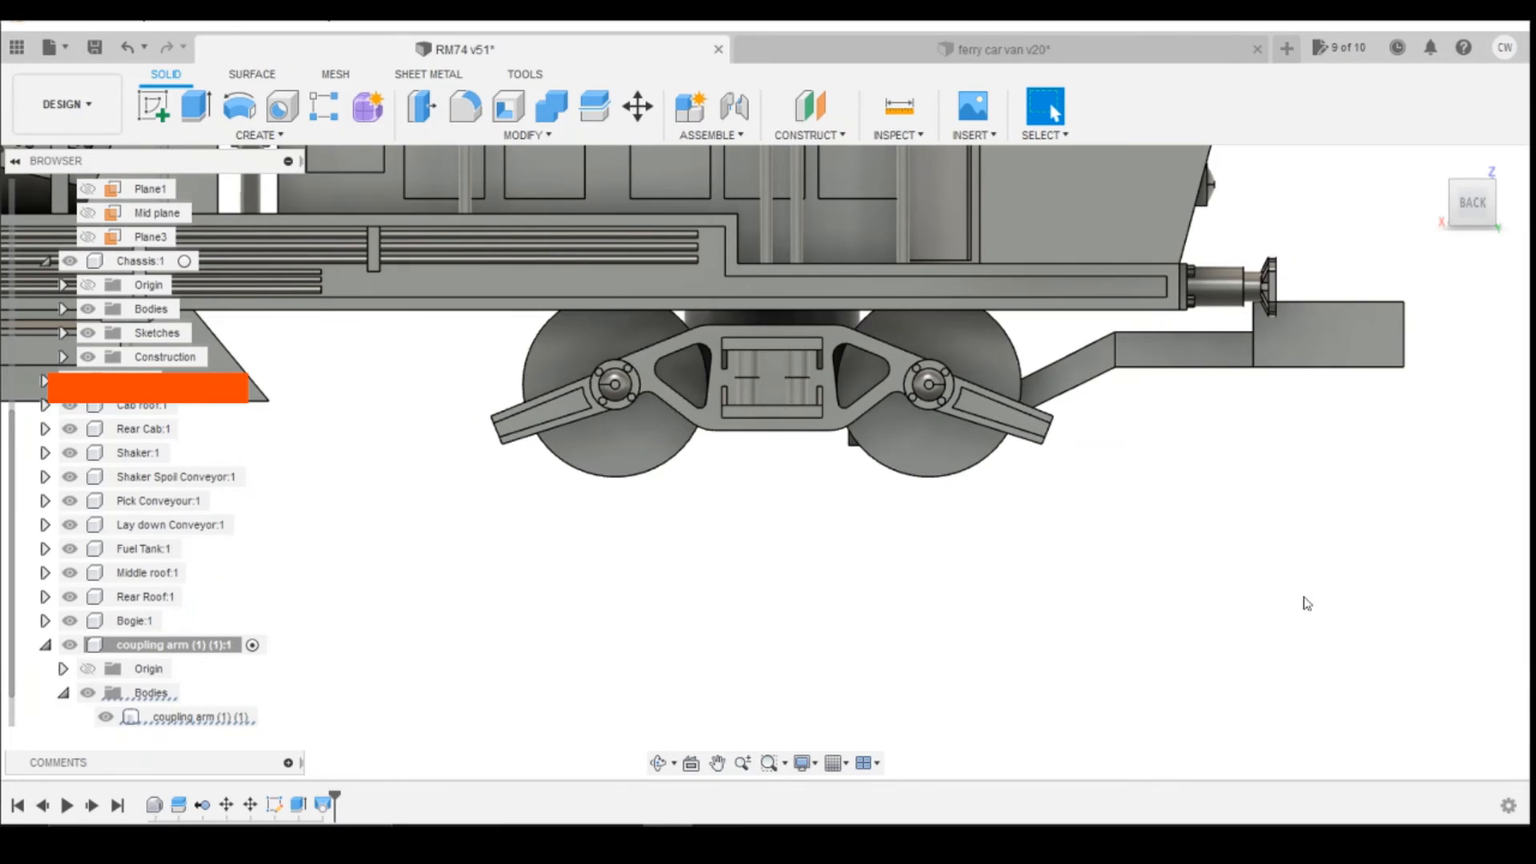
mouse_move(1469, 226)
left_mouse_down()
mouse_move(1445, 184)
mouse_move(1462, 157)
mouse_move(1423, 222)
mouse_move(1474, 206)
mouse_move(1373, 206)
mouse_move(1349, 268)
left_mouse_up()
scroll(487, 549, "up", 4)
scroll(512, 551, "down", 2)
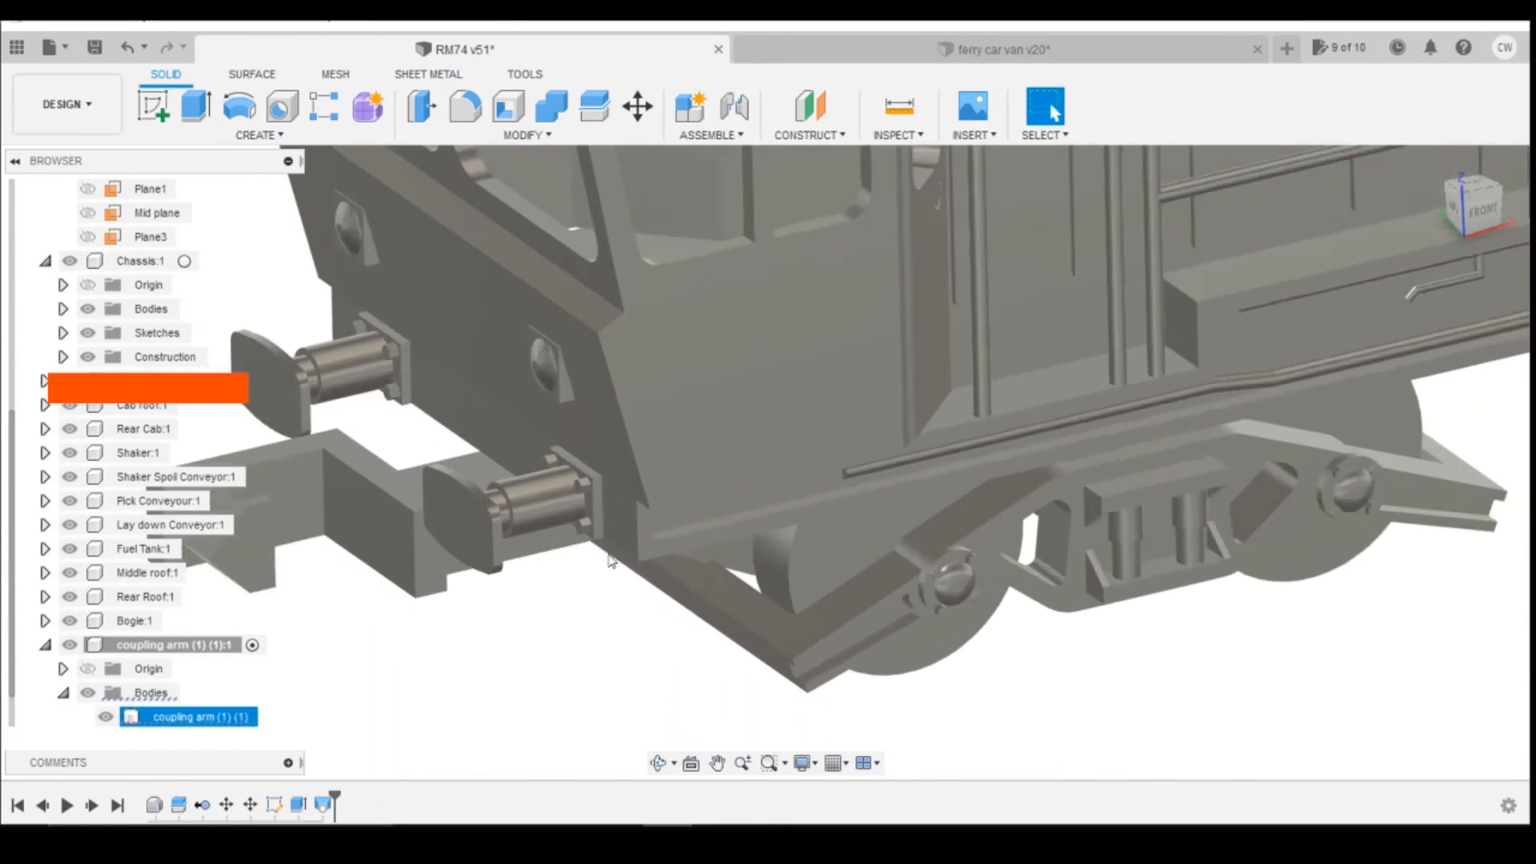
scroll(314, 532, "up", 3)
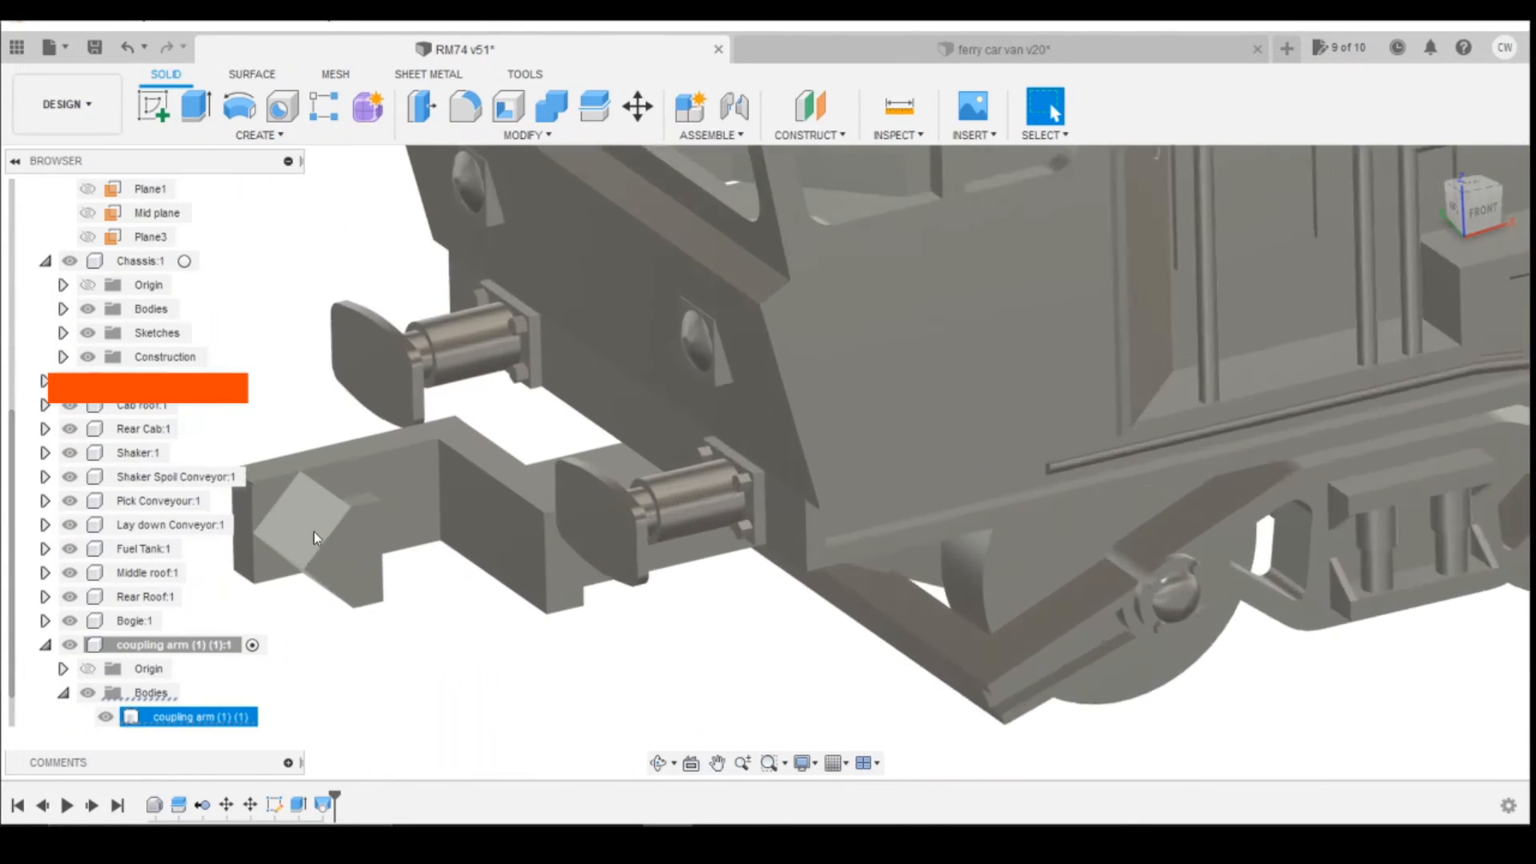
scroll(313, 532, "up", 1)
left_click_drag(1472, 210, 1436, 206)
scroll(521, 406, "down", 2)
middle_click_drag(528, 406, 764, 433)
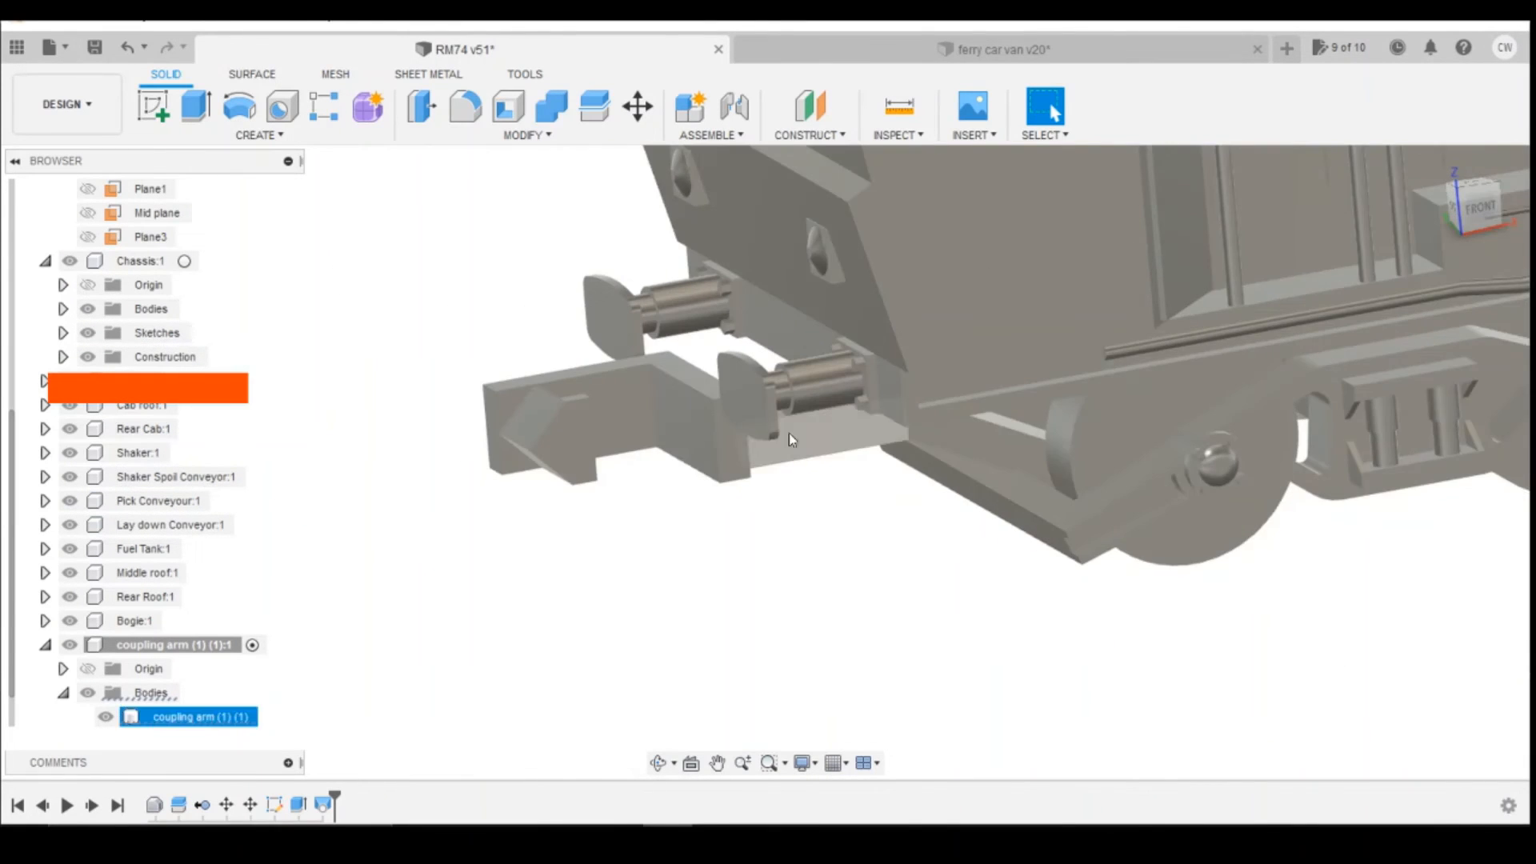
scroll(656, 468, "up", 2)
left_click_drag(1477, 209, 1394, 202)
scroll(1281, 346, "down", 2)
scroll(320, 344, "up", 4)
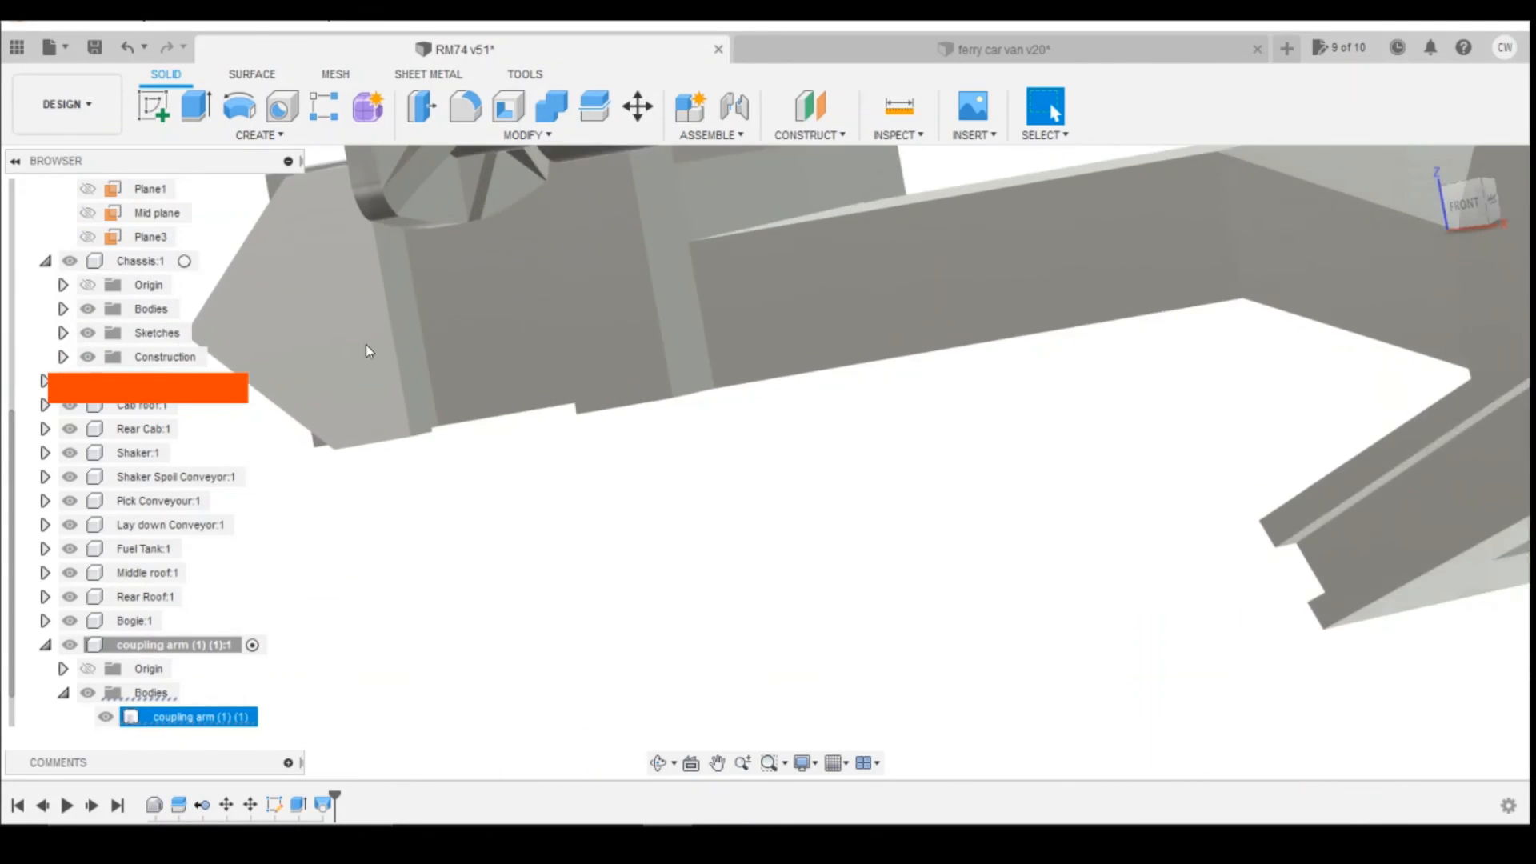
scroll(388, 340, "down", 2)
Step: Extrude the narrow rear face of the coupling's hook head by 0.2 mm
left_click(409, 328)
scroll(409, 329, "up", 3)
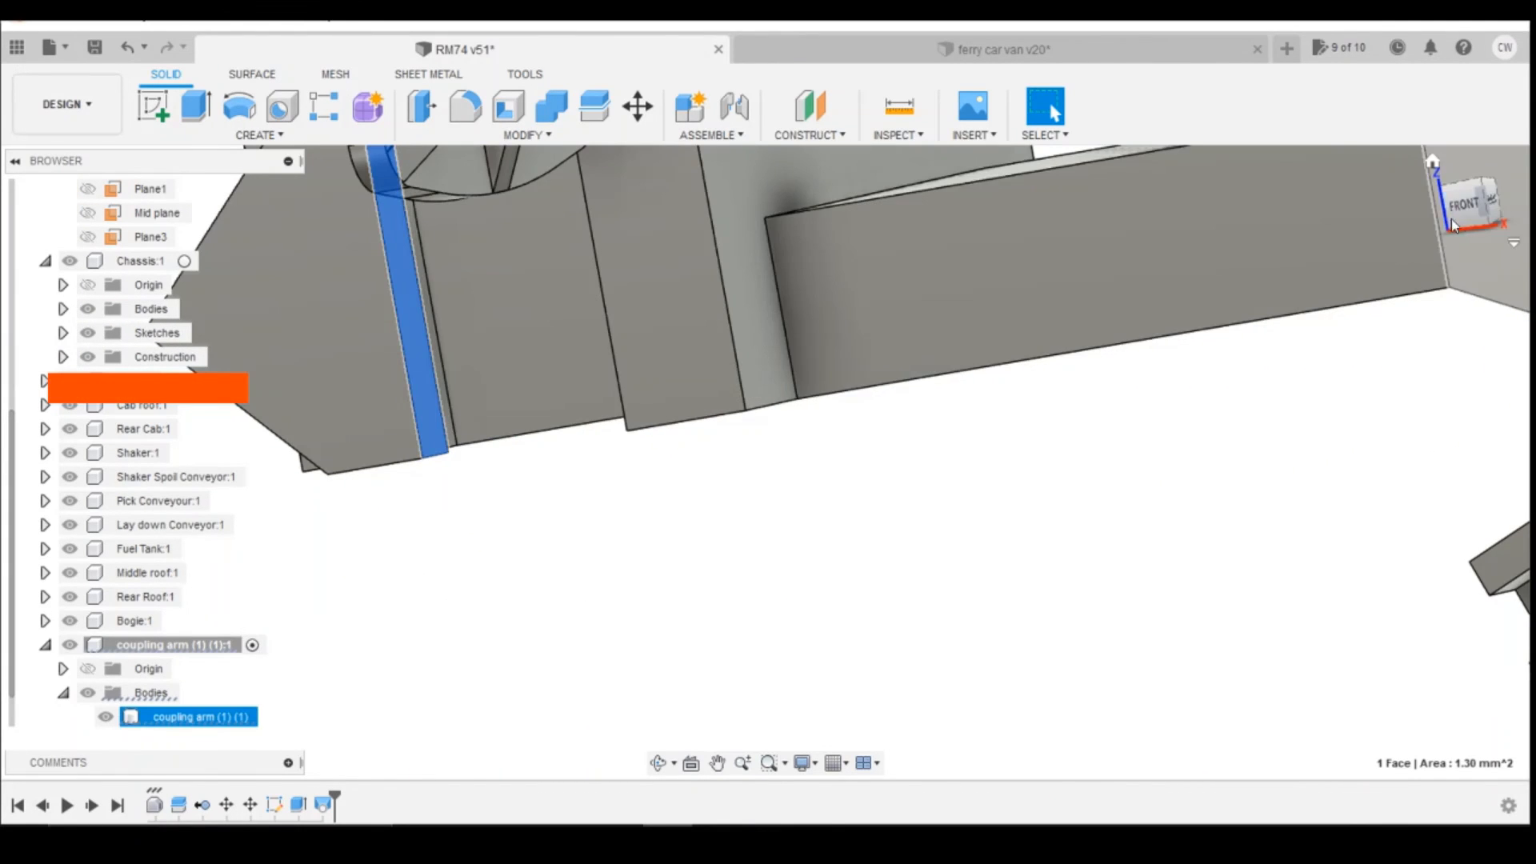
left_click_drag(1482, 222, 1489, 267)
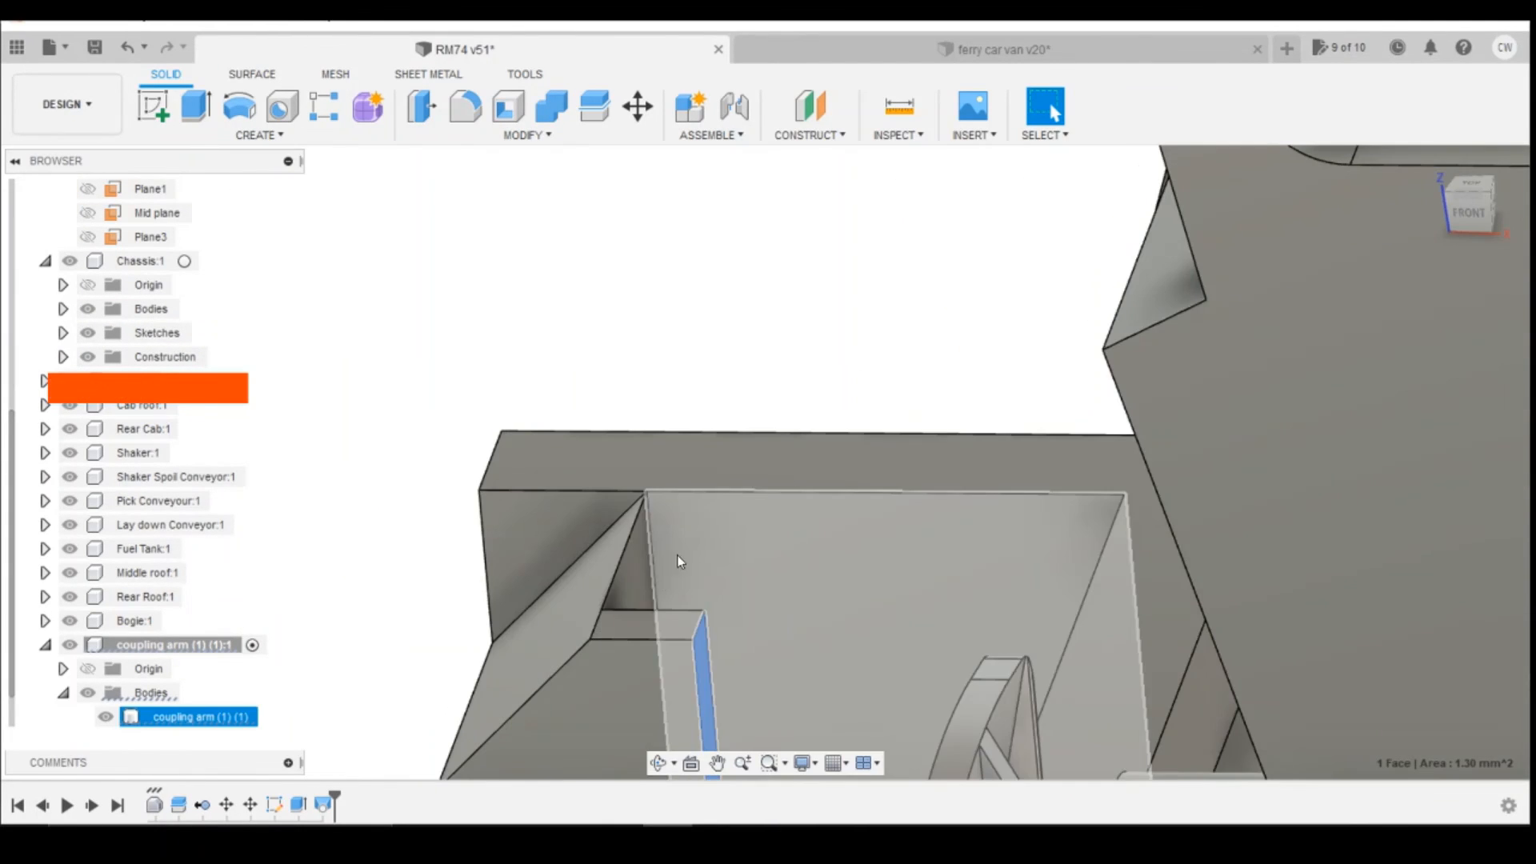
scroll(707, 336, "up", 2)
scroll(689, 268, "down", 4)
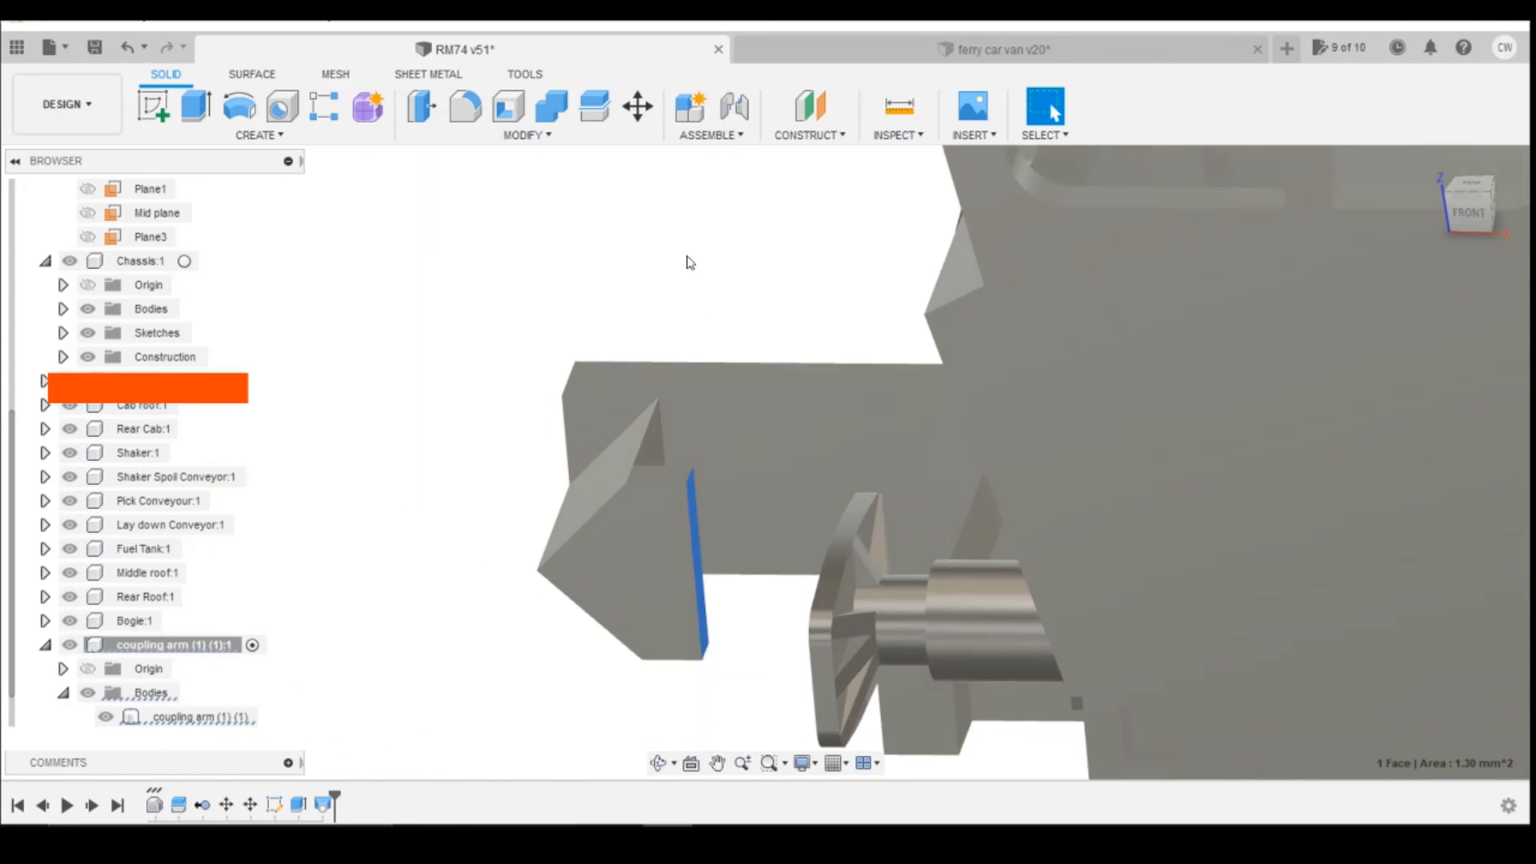
scroll(693, 578, "up", 3)
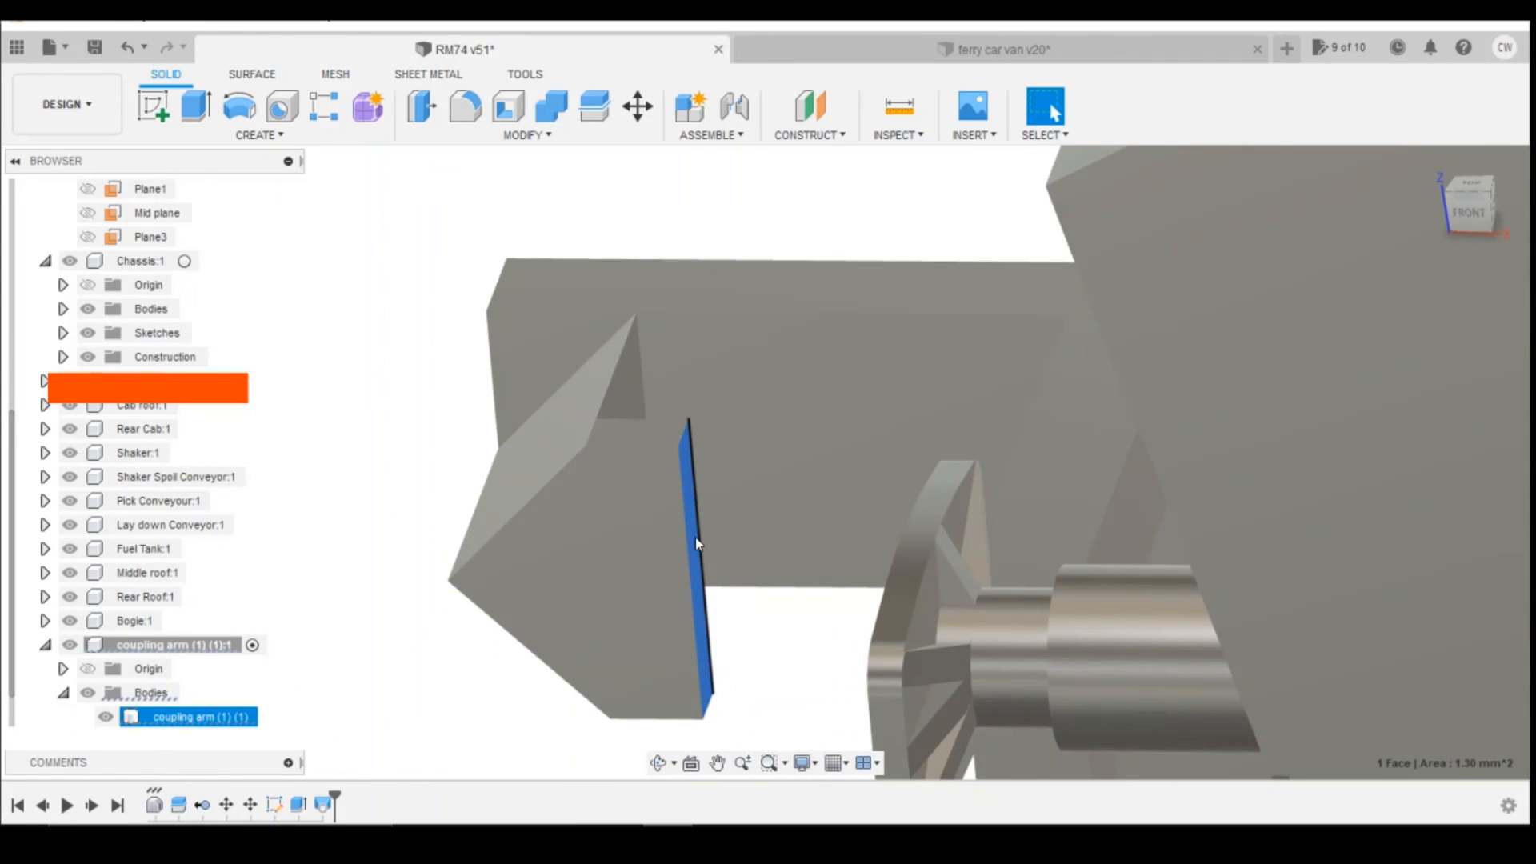
right_click(694, 541)
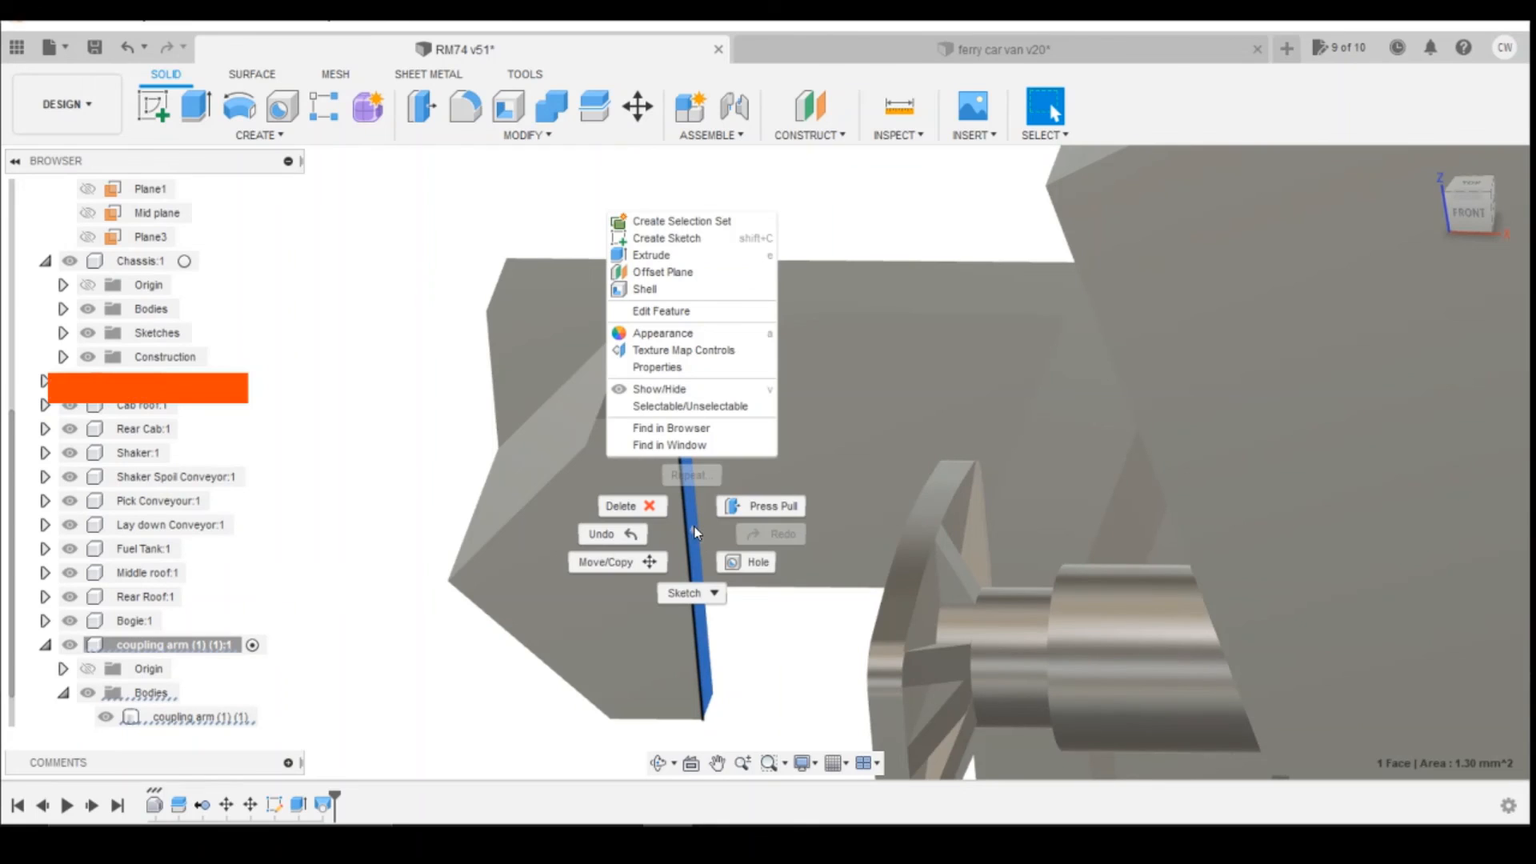
left_click(664, 255)
type("0.2")
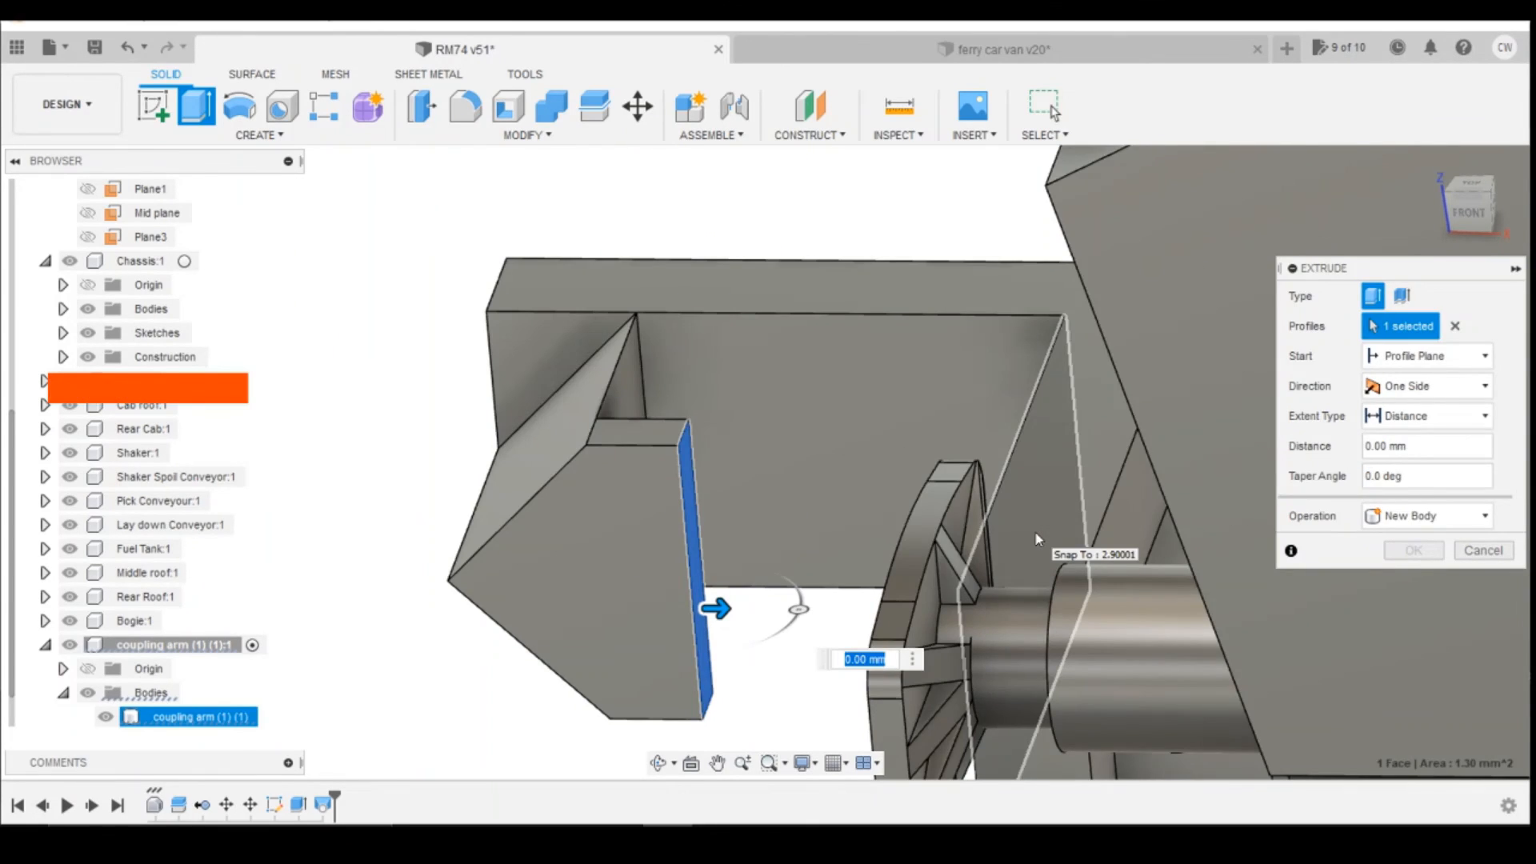
key("Return")
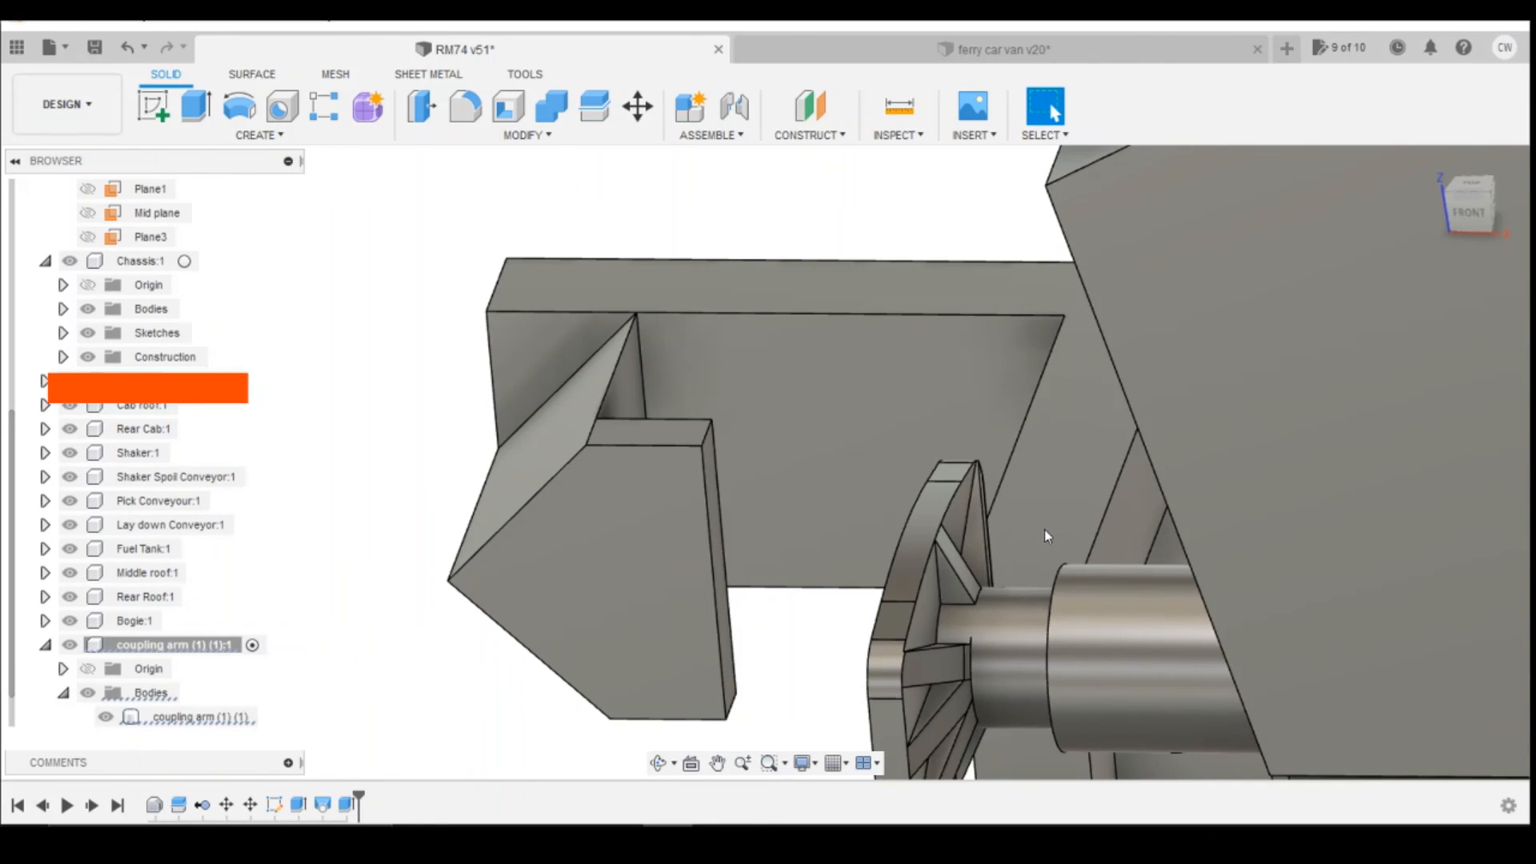
Step: Examine the extended hook head and its clearance to the buffers from the front and further out
scroll(752, 448, "up", 3)
scroll(656, 496, "down", 3)
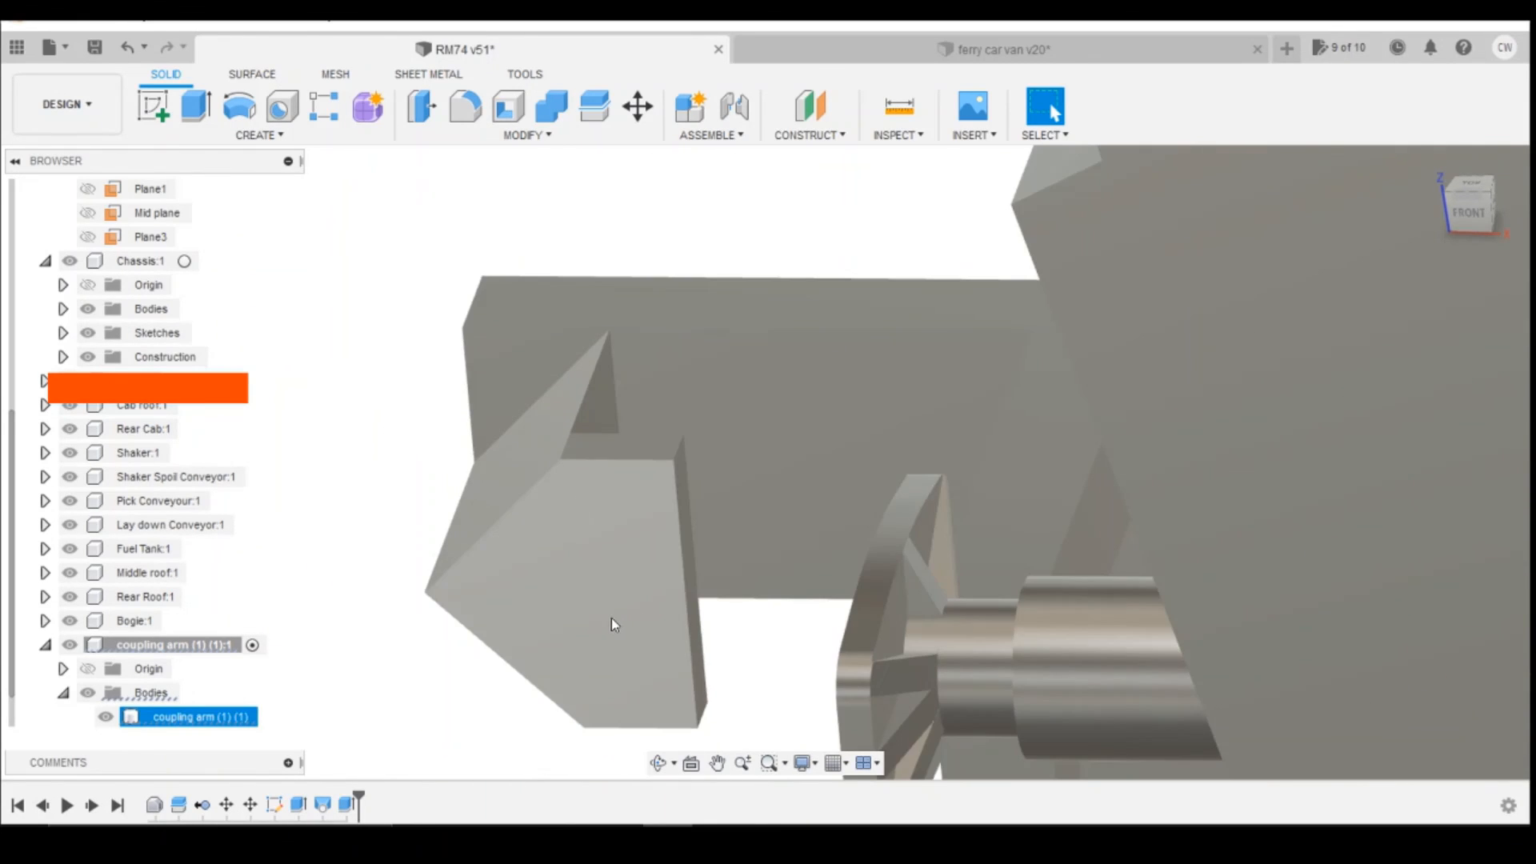
scroll(640, 604, "down", 2)
left_click_drag(1470, 211, 1470, 195)
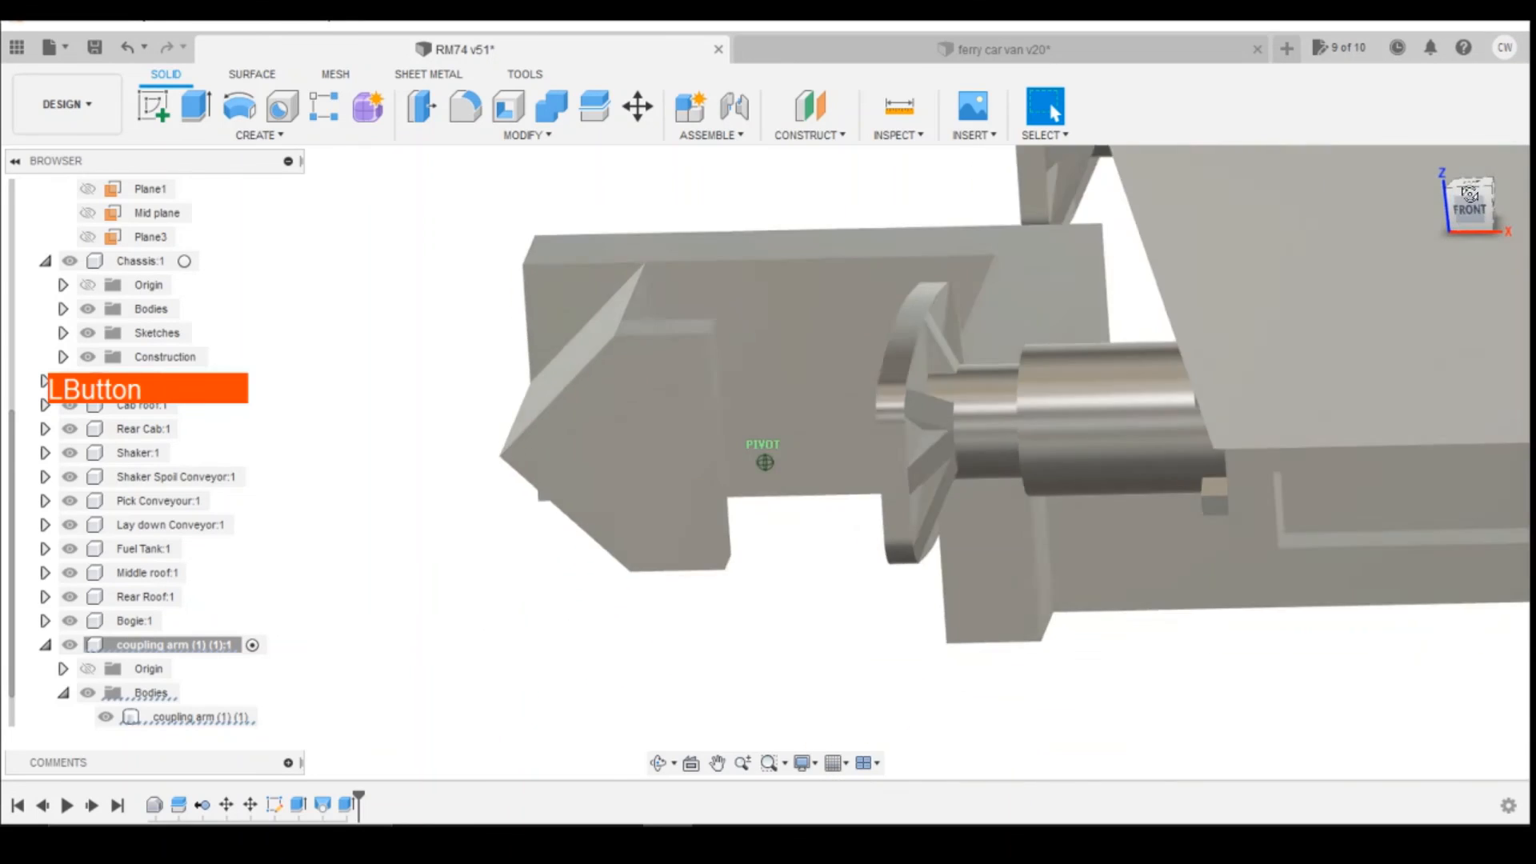
scroll(1010, 424, "down", 2)
scroll(995, 507, "down", 2)
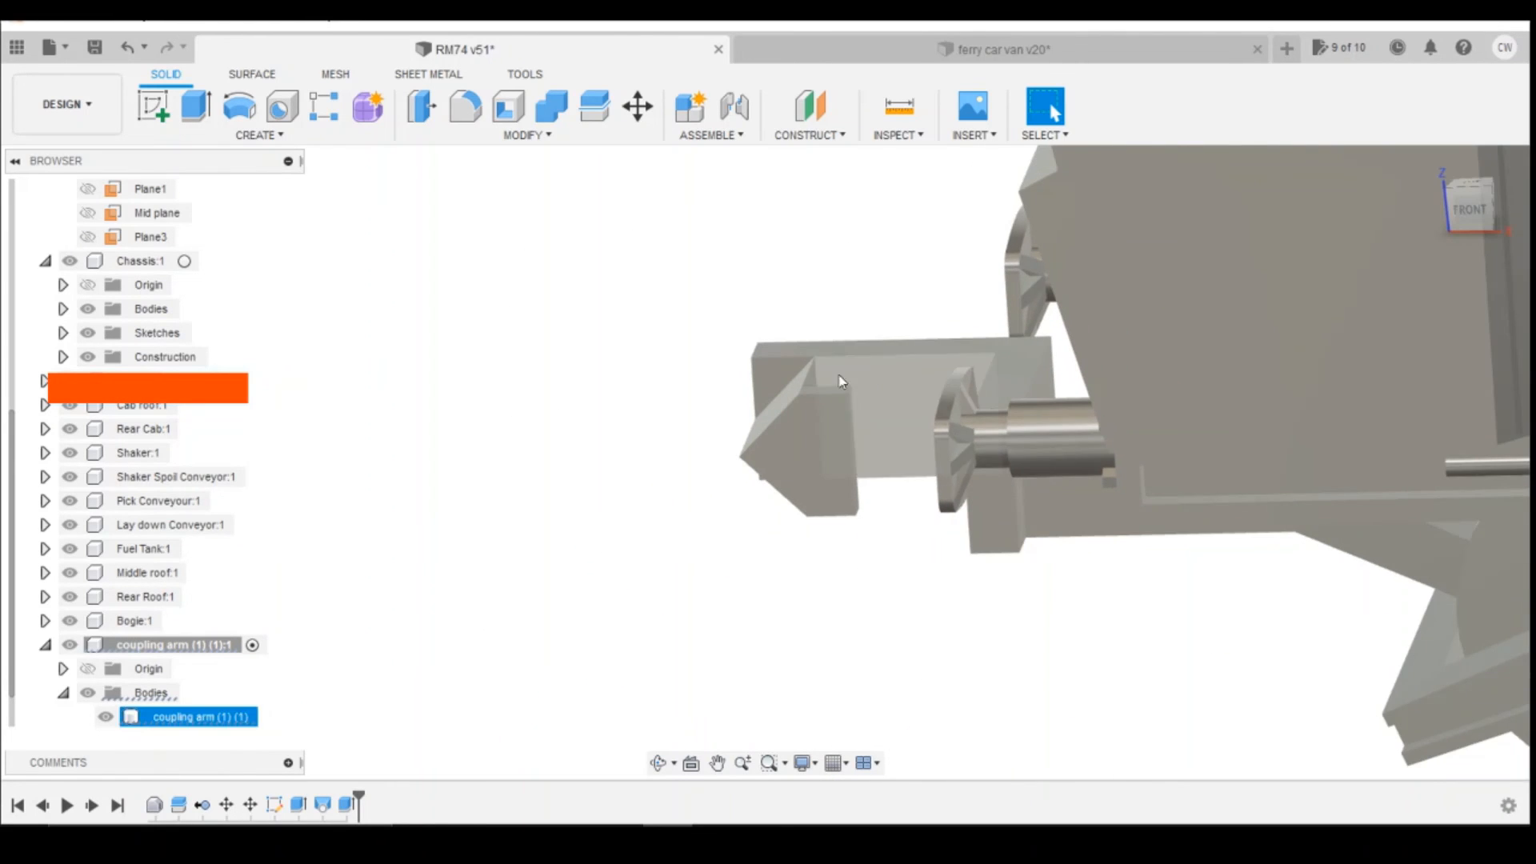
scroll(840, 382, "down", 2)
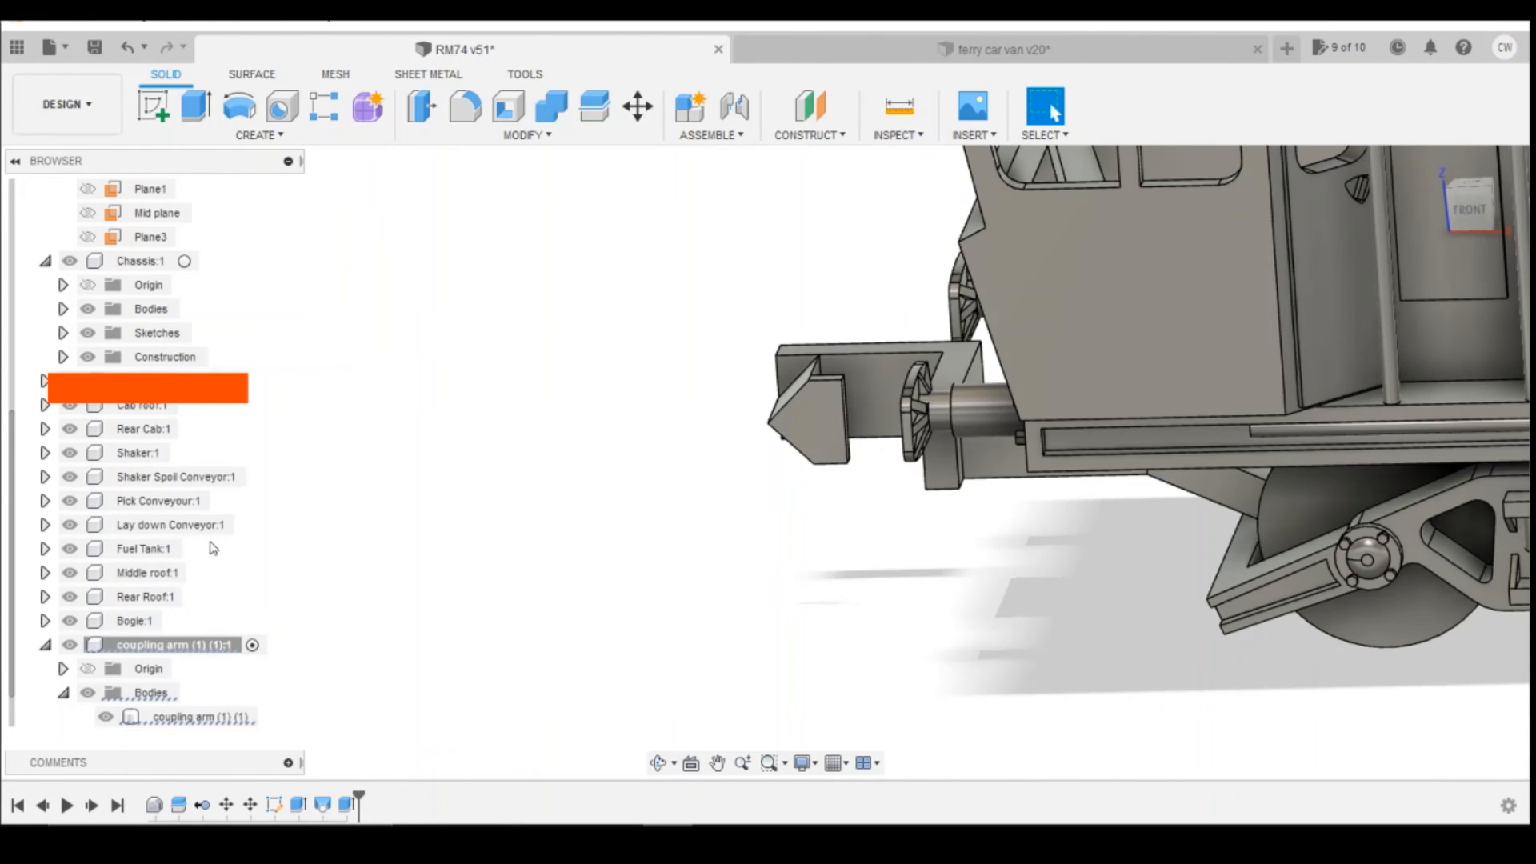
Step: Move the coupling arm body into the Bogie component's Bodies group
left_click(44, 621)
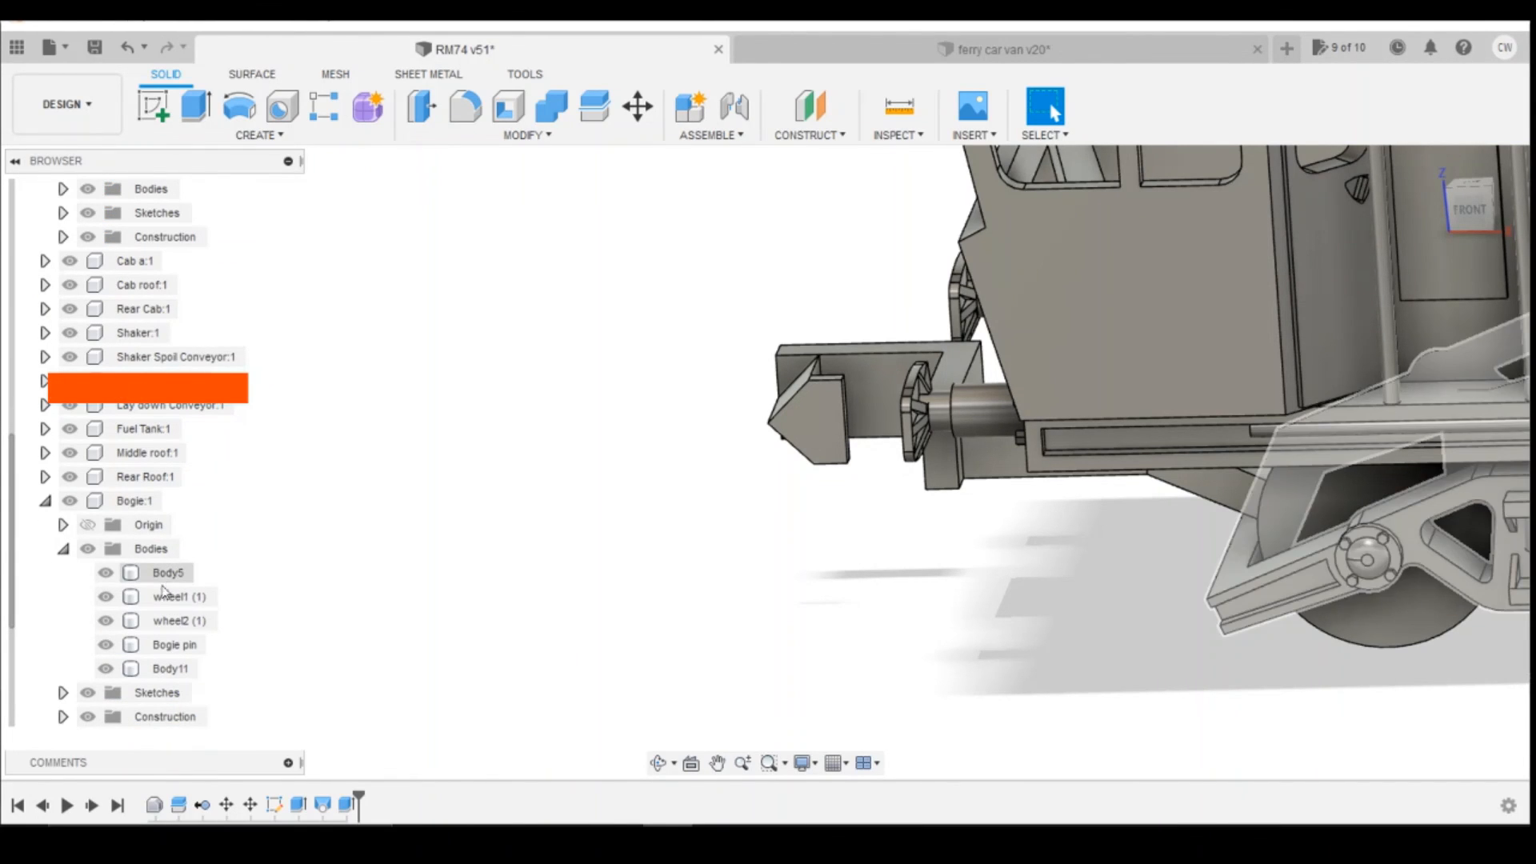
scroll(420, 291, "down", 3)
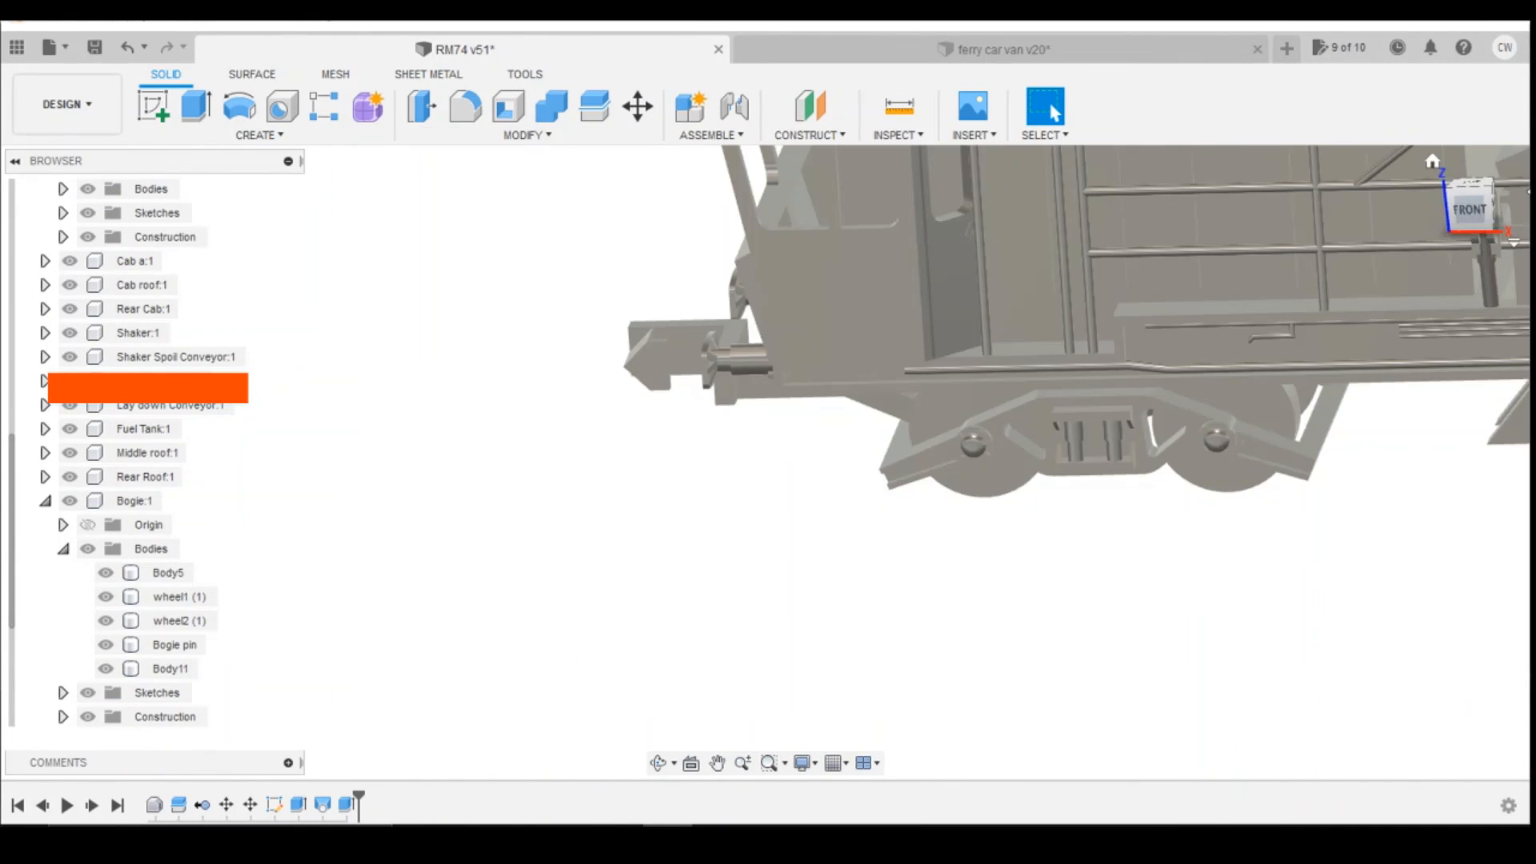
left_click_drag(1475, 210, 1477, 183)
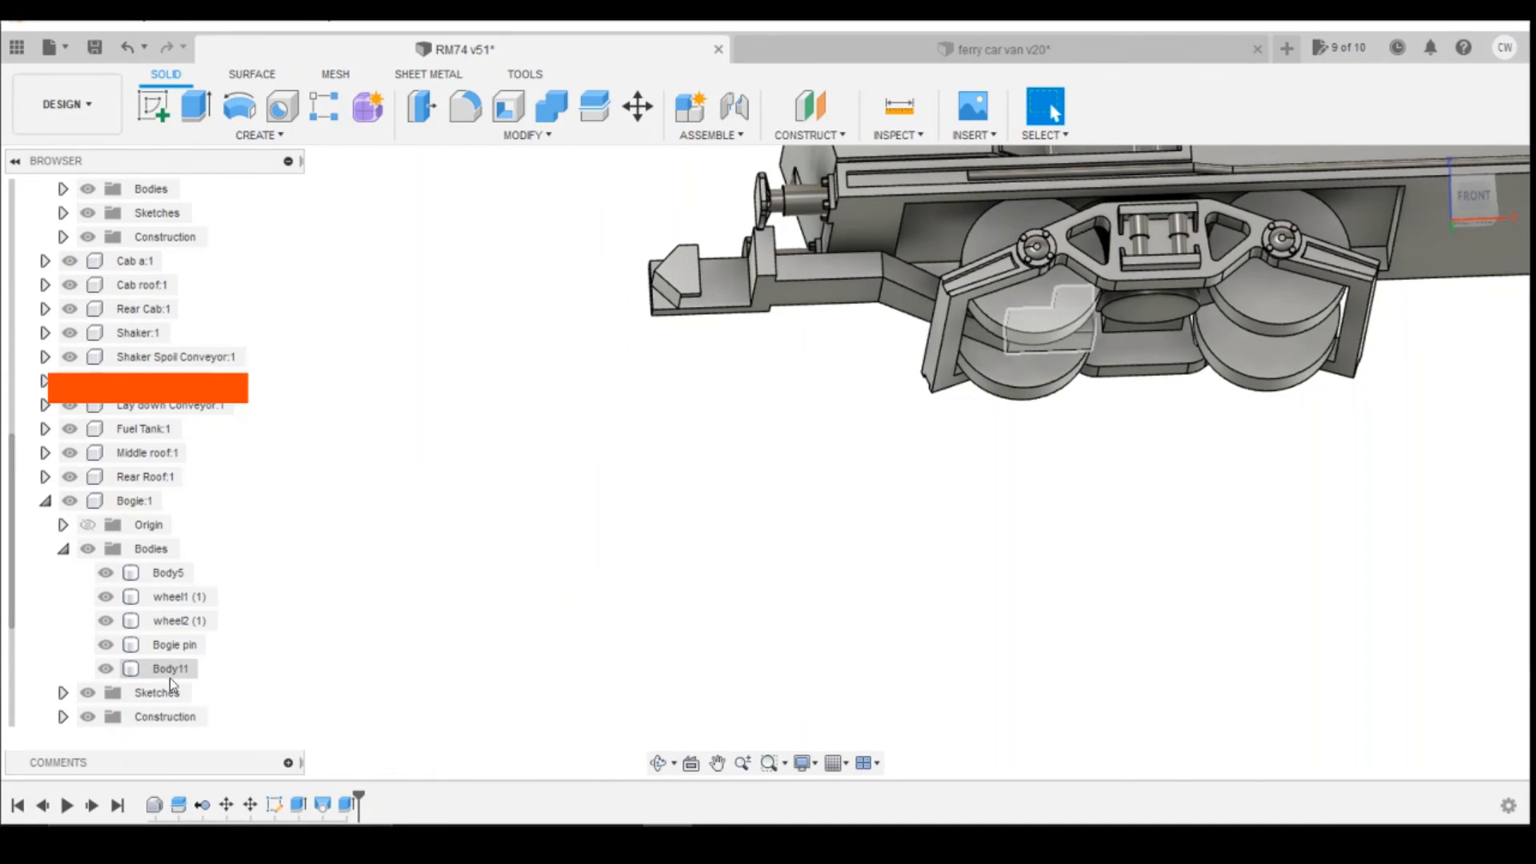
scroll(328, 569, "down", 2)
scroll(329, 366, "down", 1)
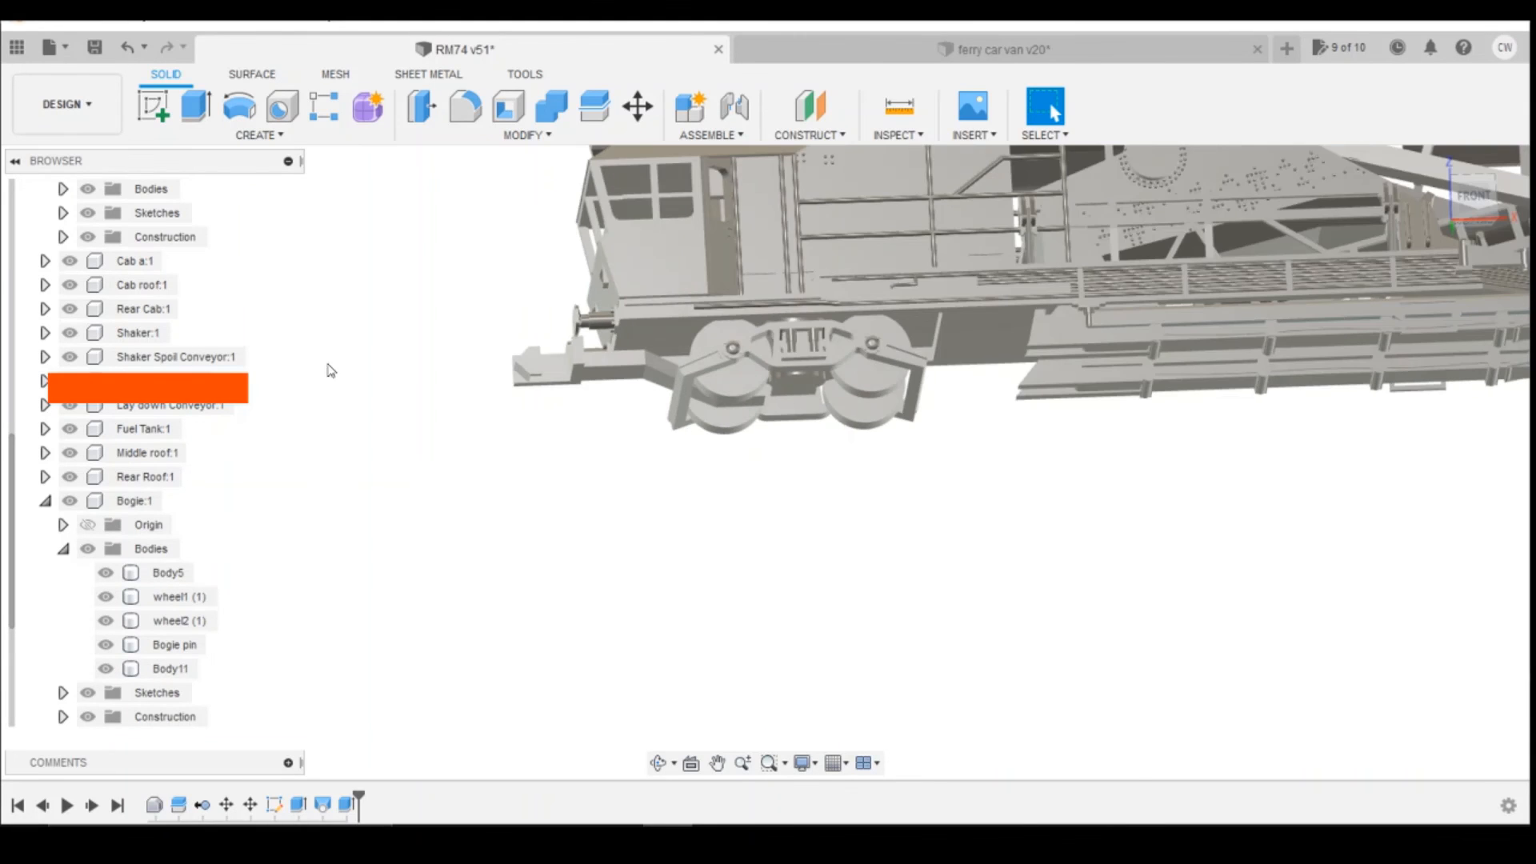
scroll(357, 413, "up", 2)
scroll(160, 717, "down", 5)
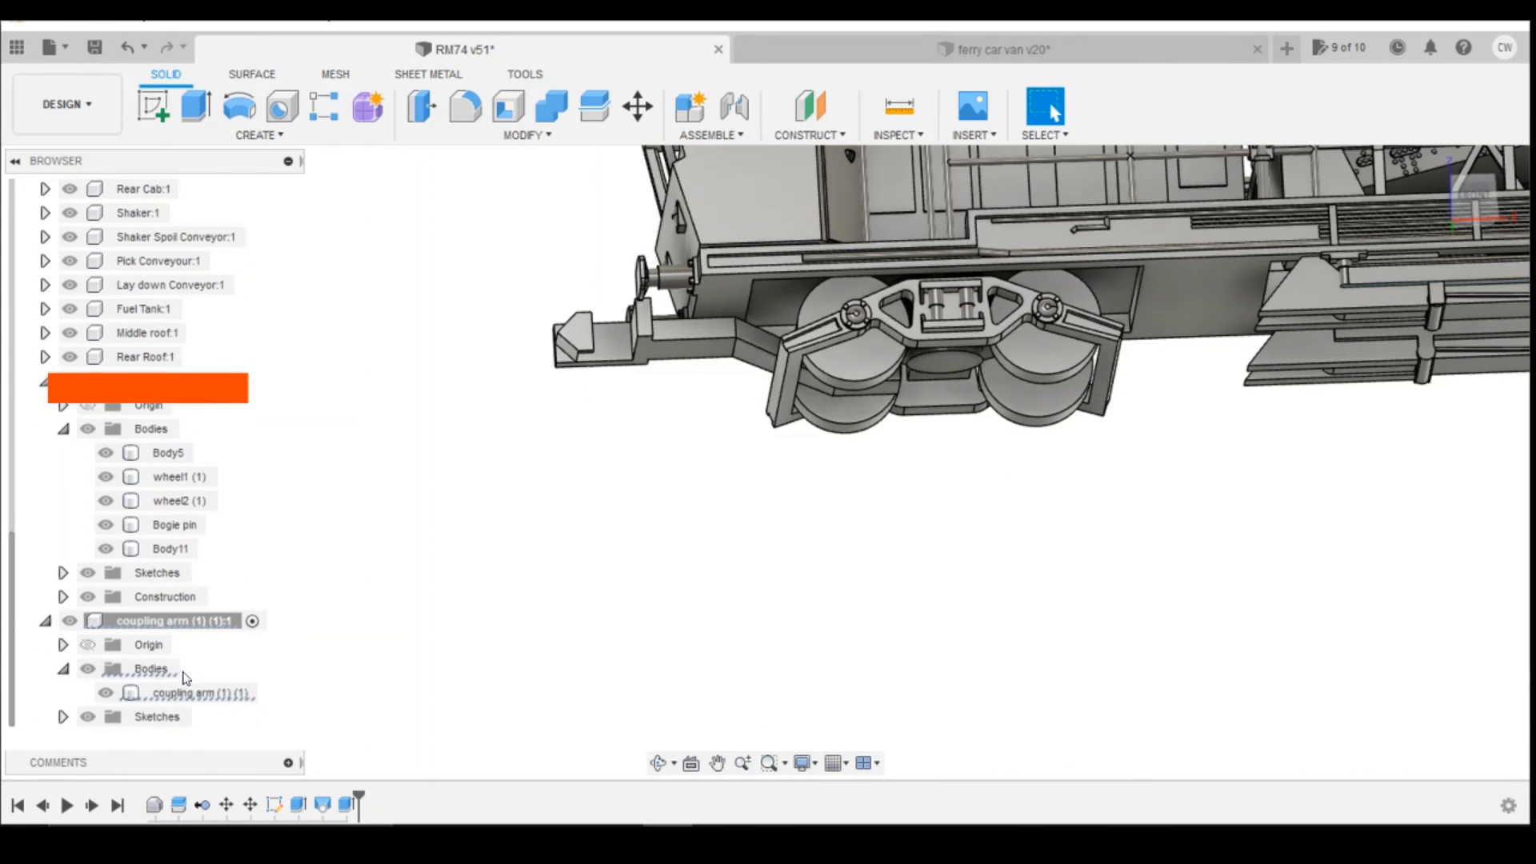
right_click(199, 693)
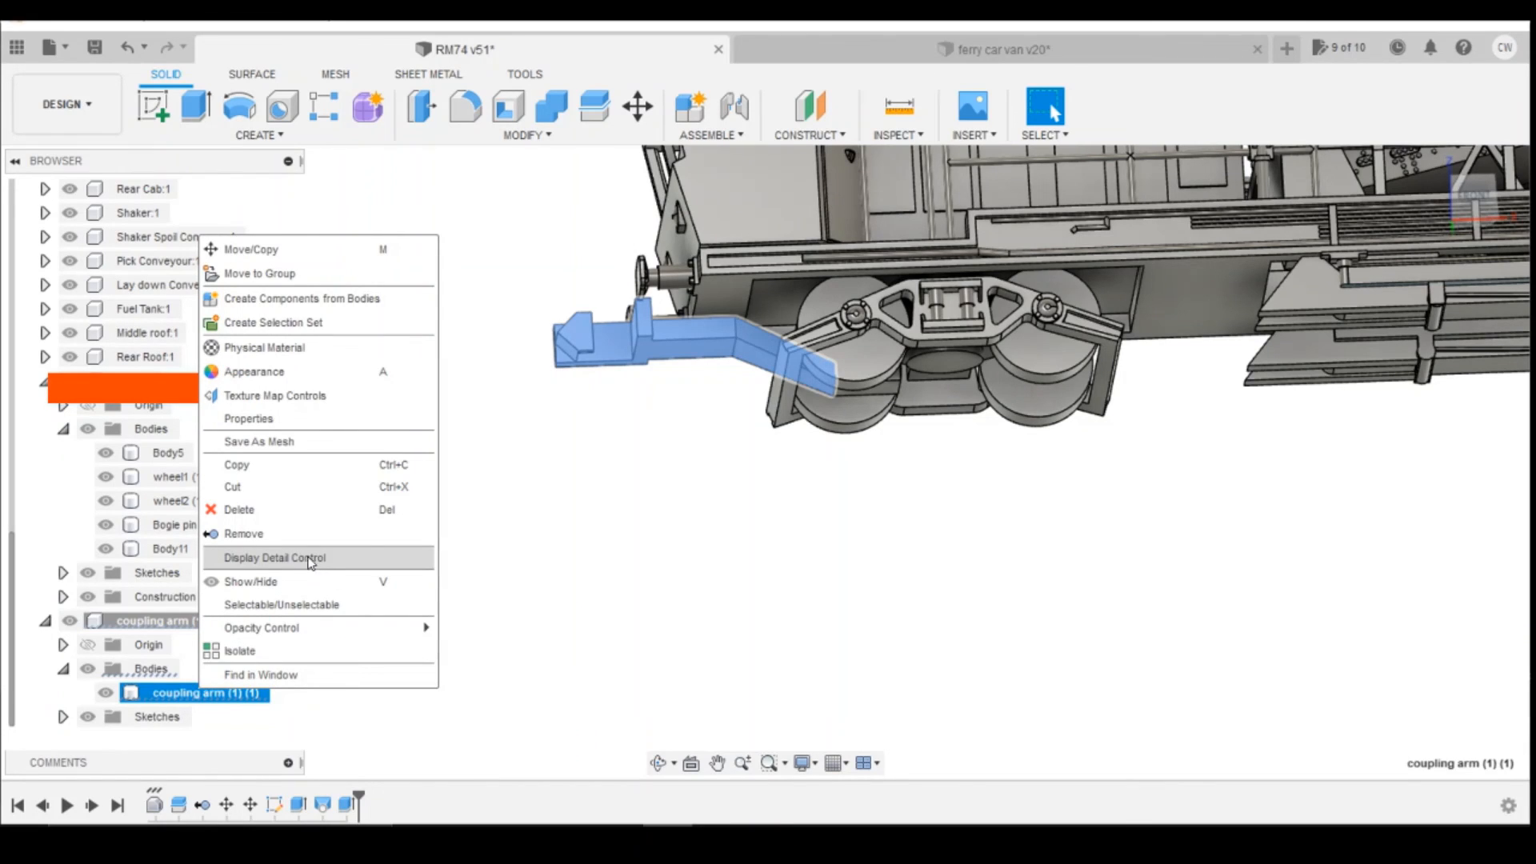
left_click(264, 273)
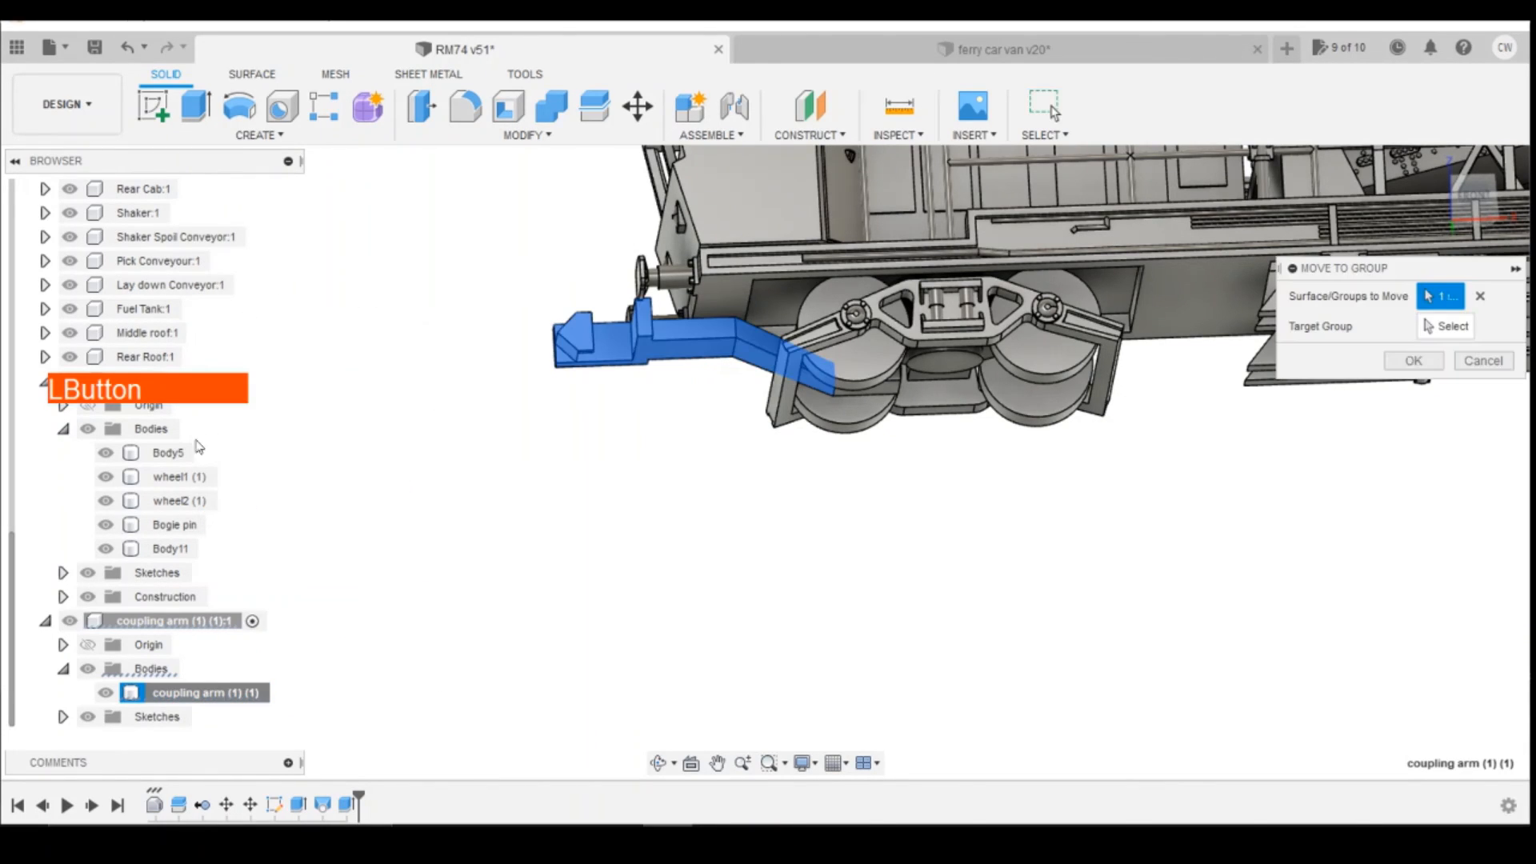
left_click(167, 436)
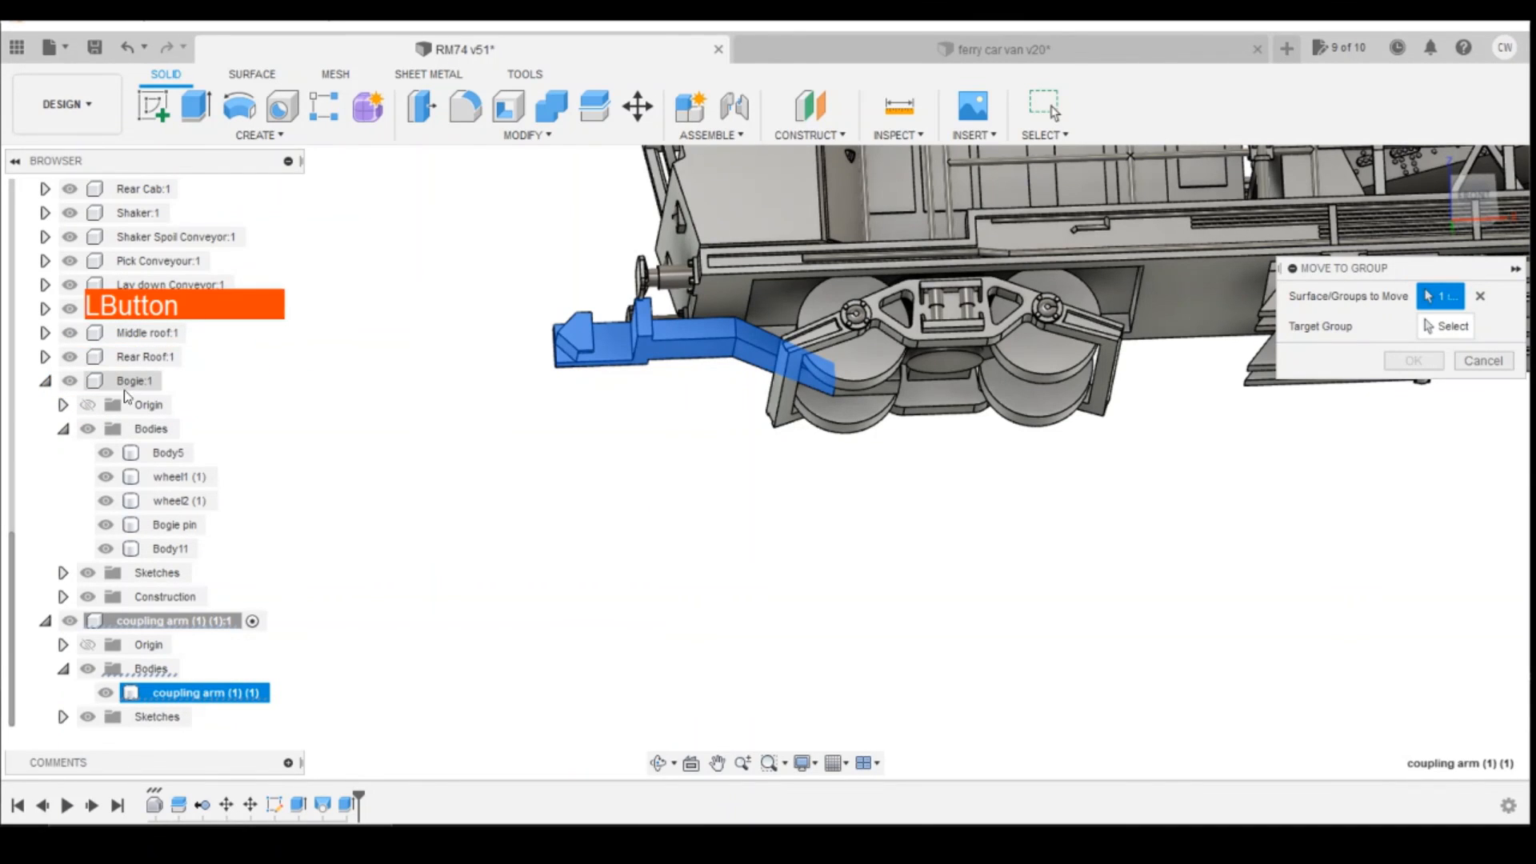
left_click(138, 383)
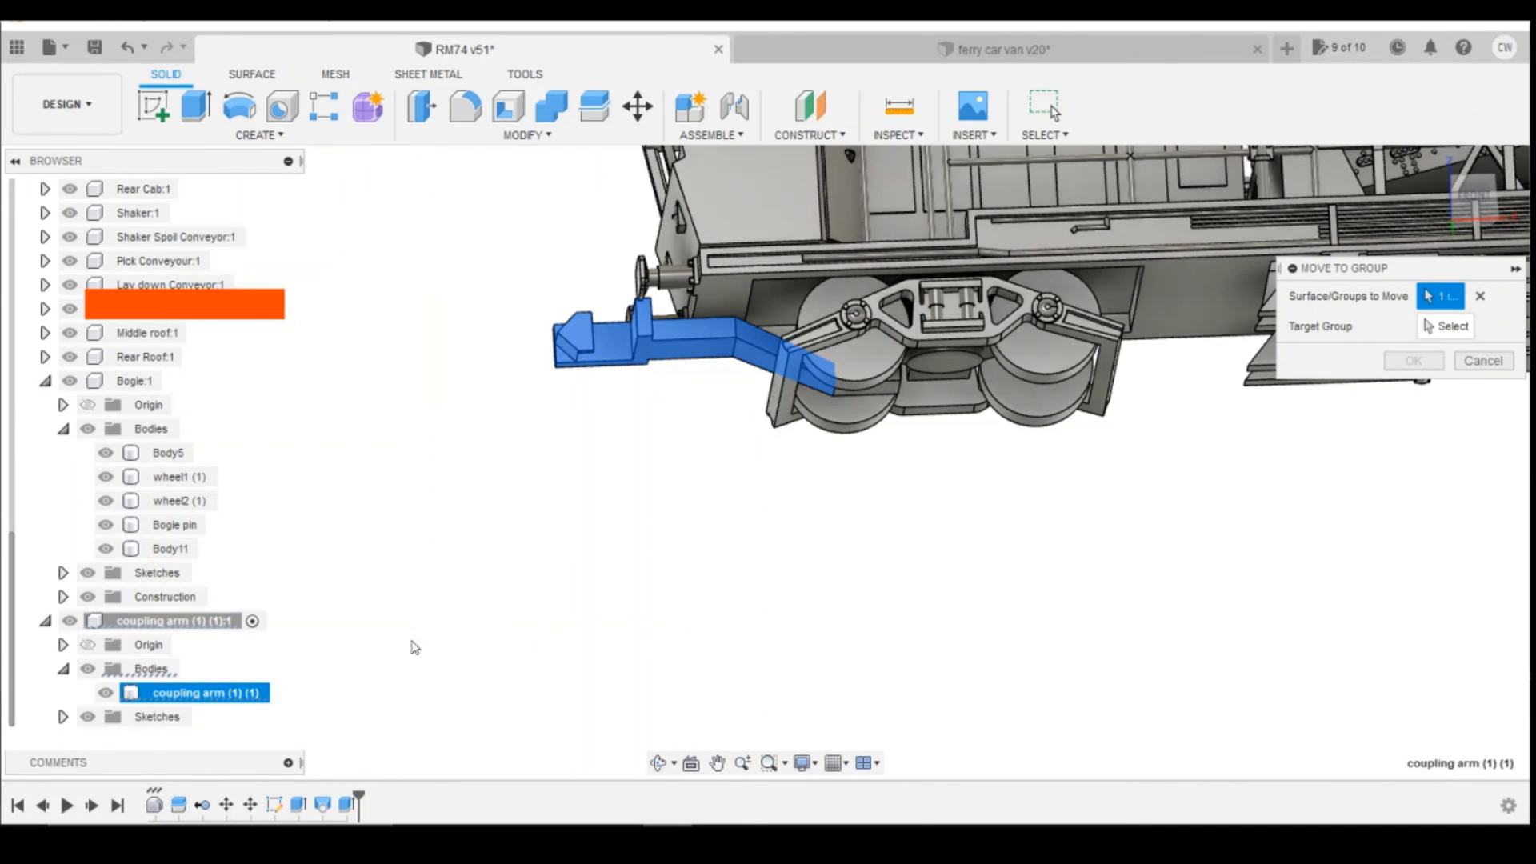
left_click(1447, 326)
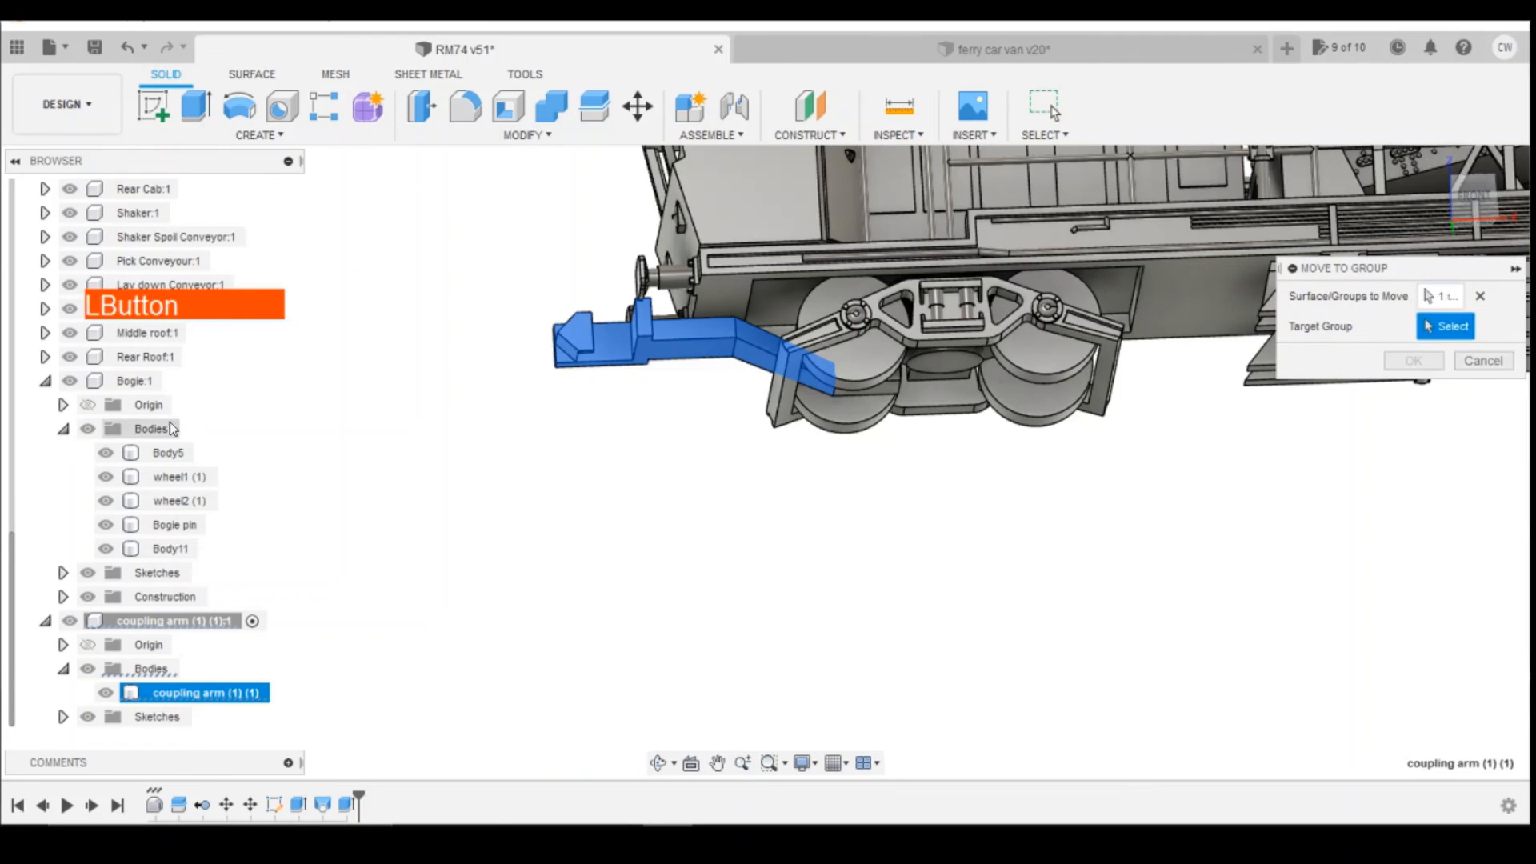
left_click(152, 429)
left_click(1430, 361)
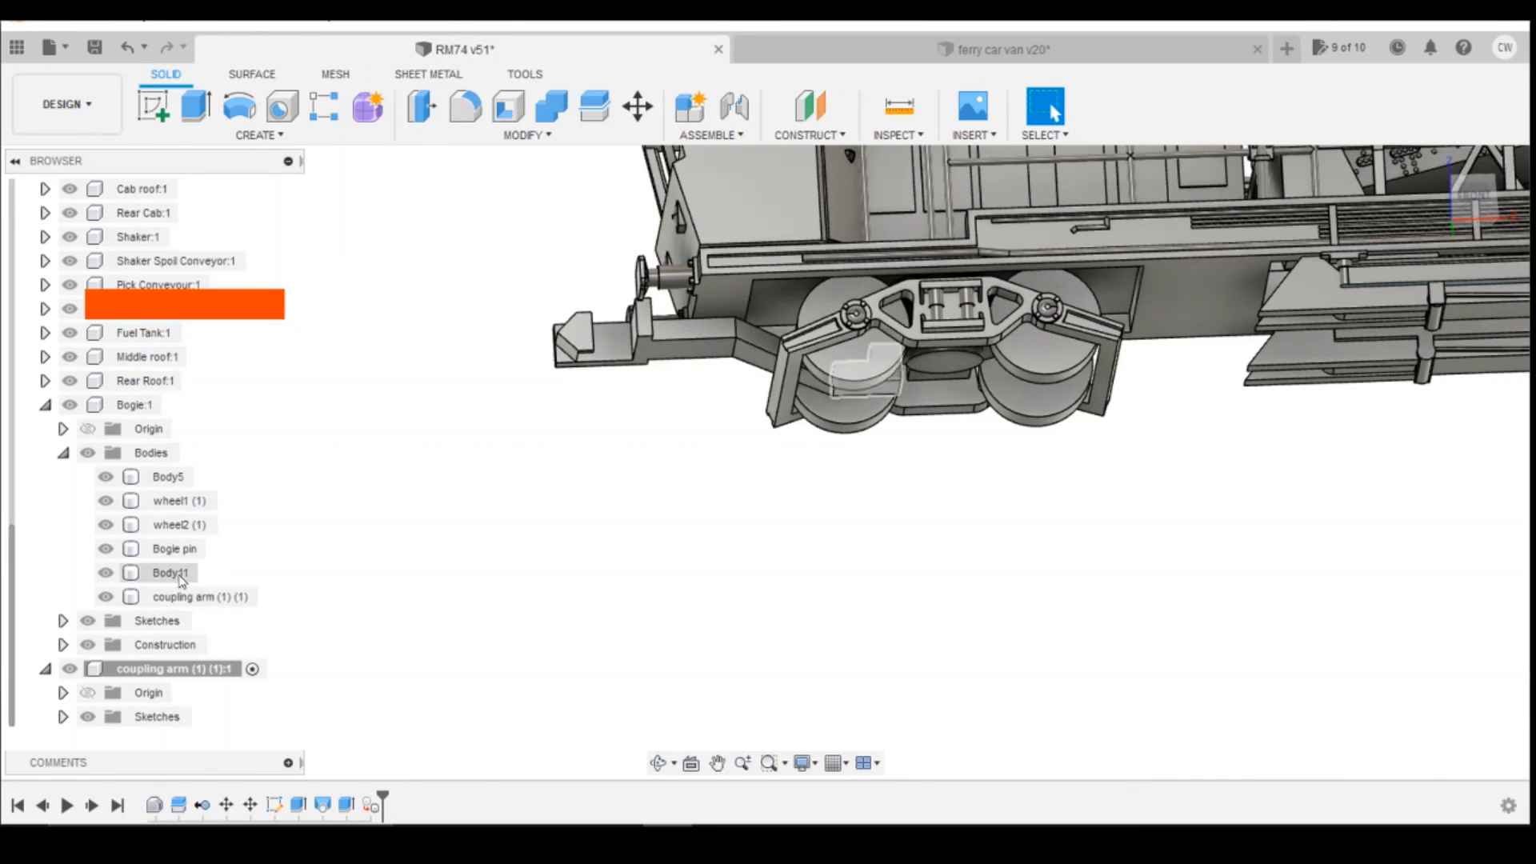
Step: Combine the bogie mount block (Body11) with the coupling arm and the bogie frame (Body5) as a Join
left_click(551, 106)
left_click(192, 573)
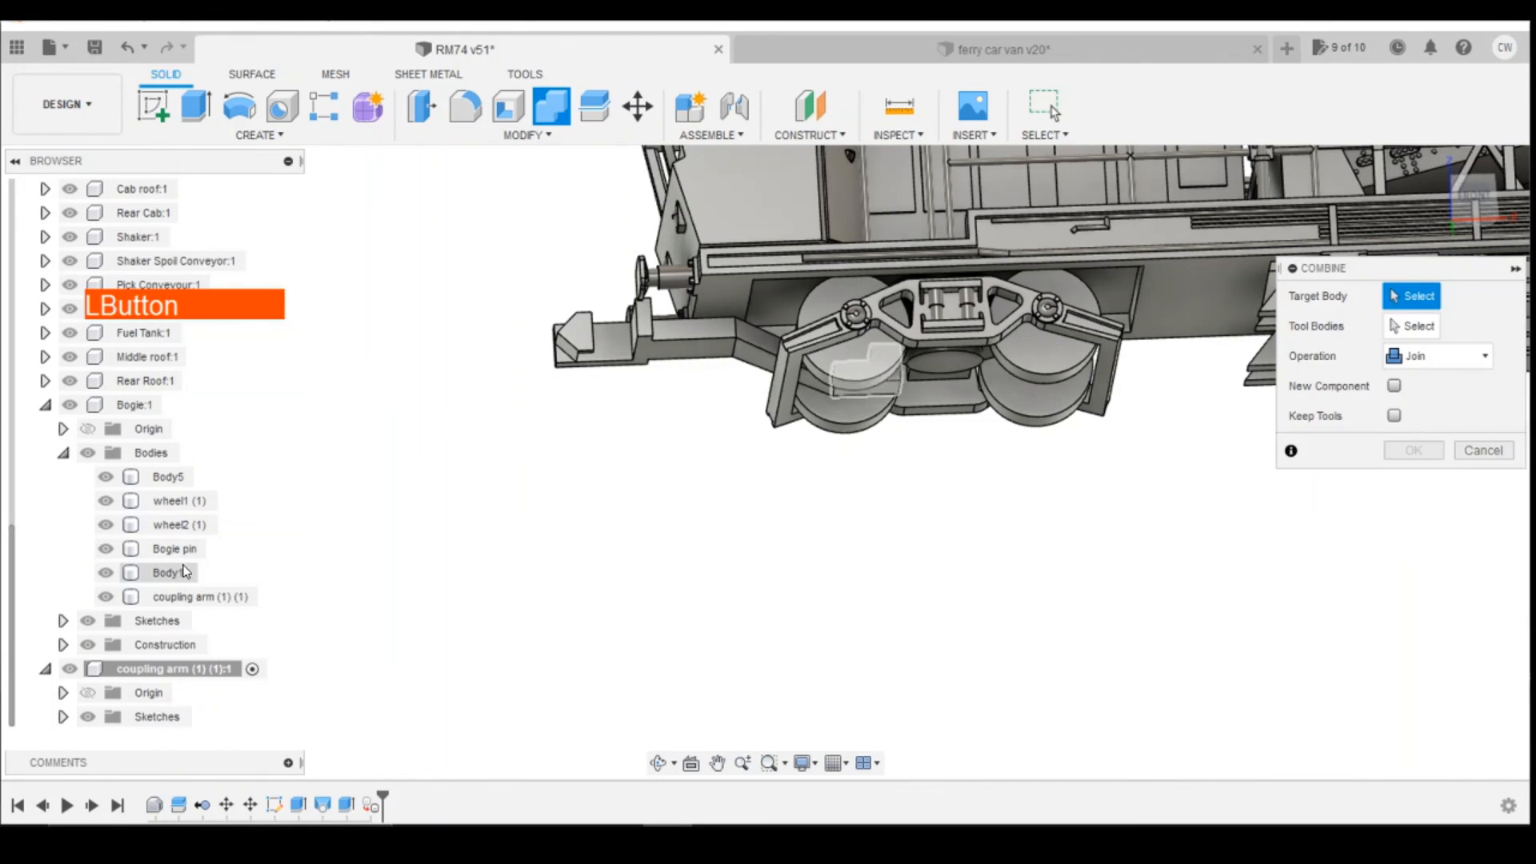
left_click(206, 598, "shift")
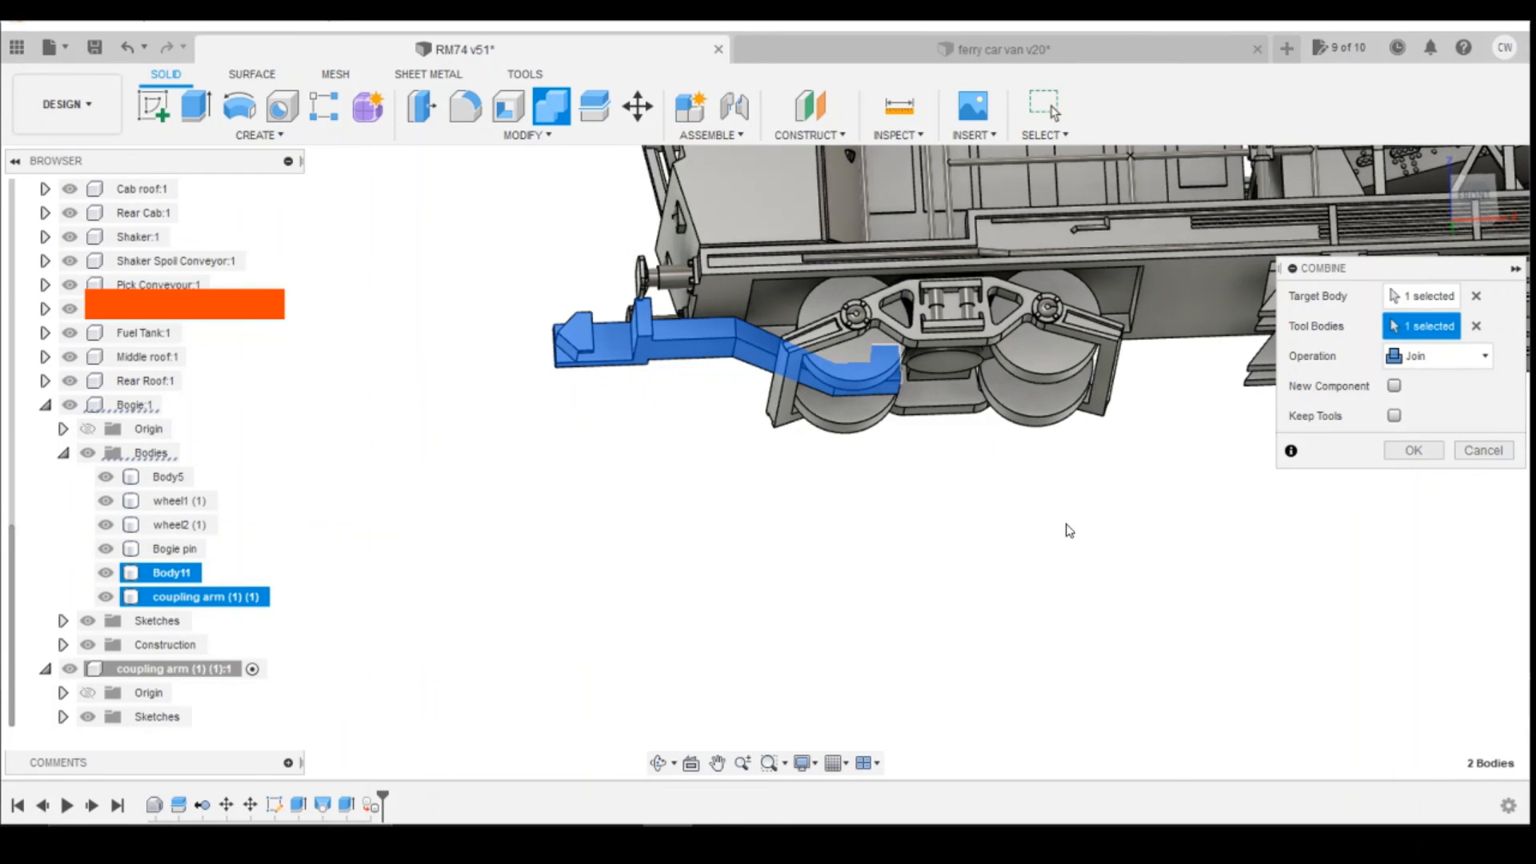
left_click(178, 478, "shift")
left_click(183, 485)
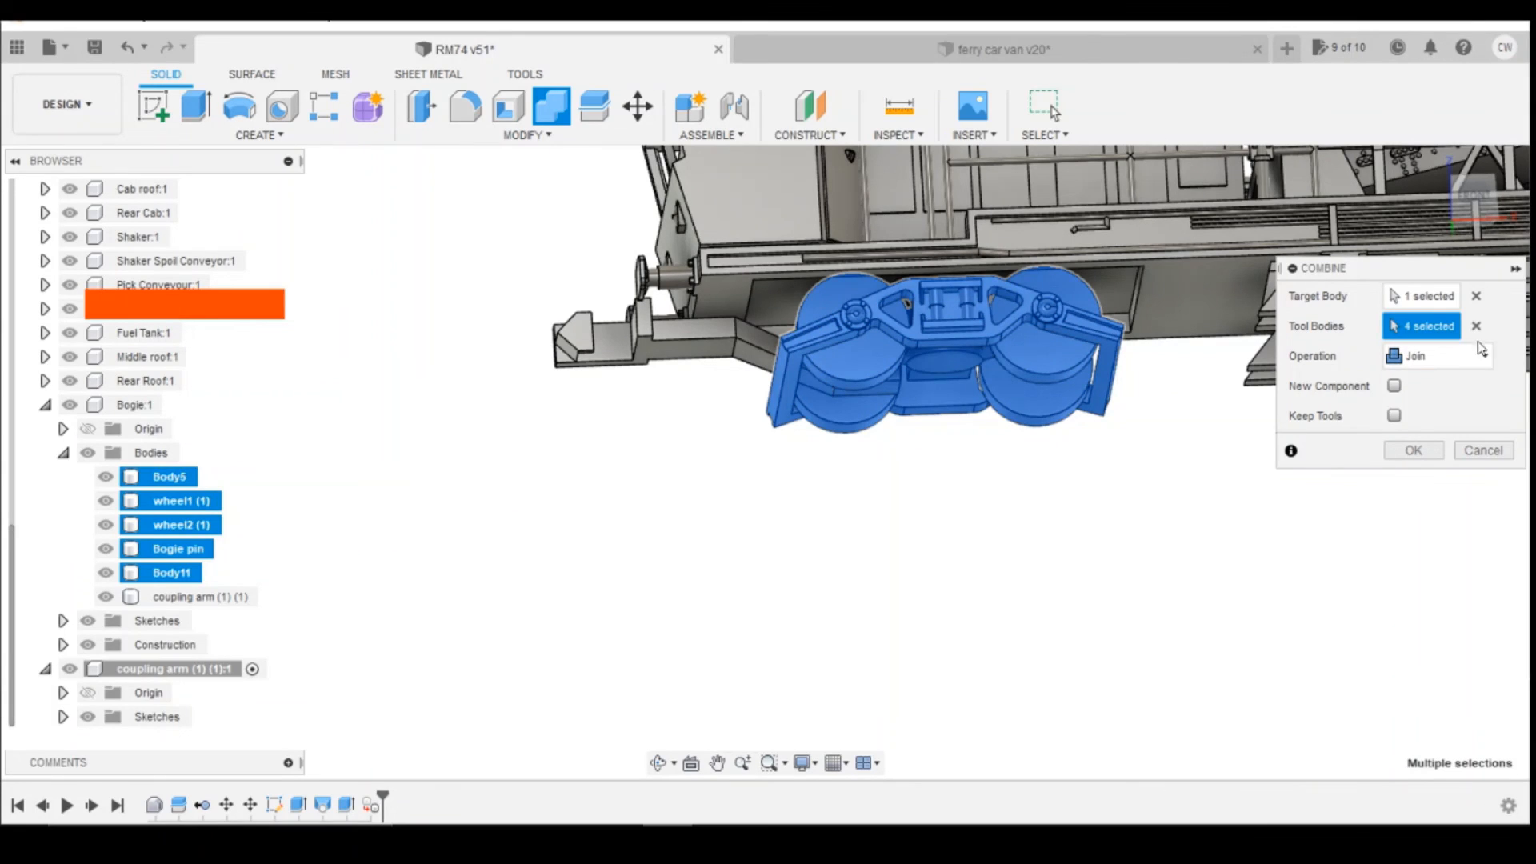
left_click(590, 477)
left_click(212, 603, "ctrl")
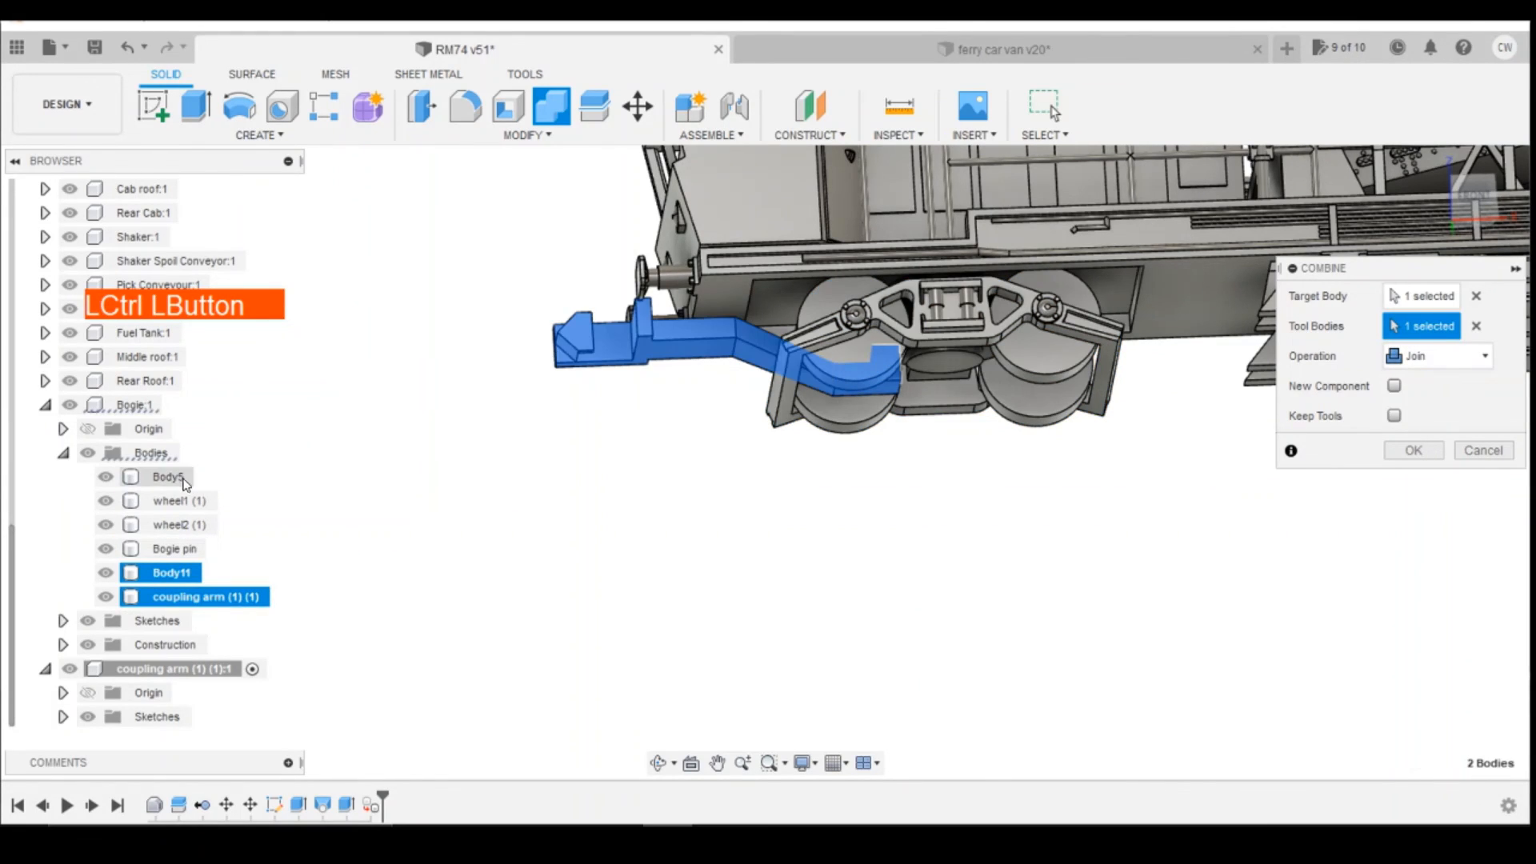
left_click(170, 478, "ctrl")
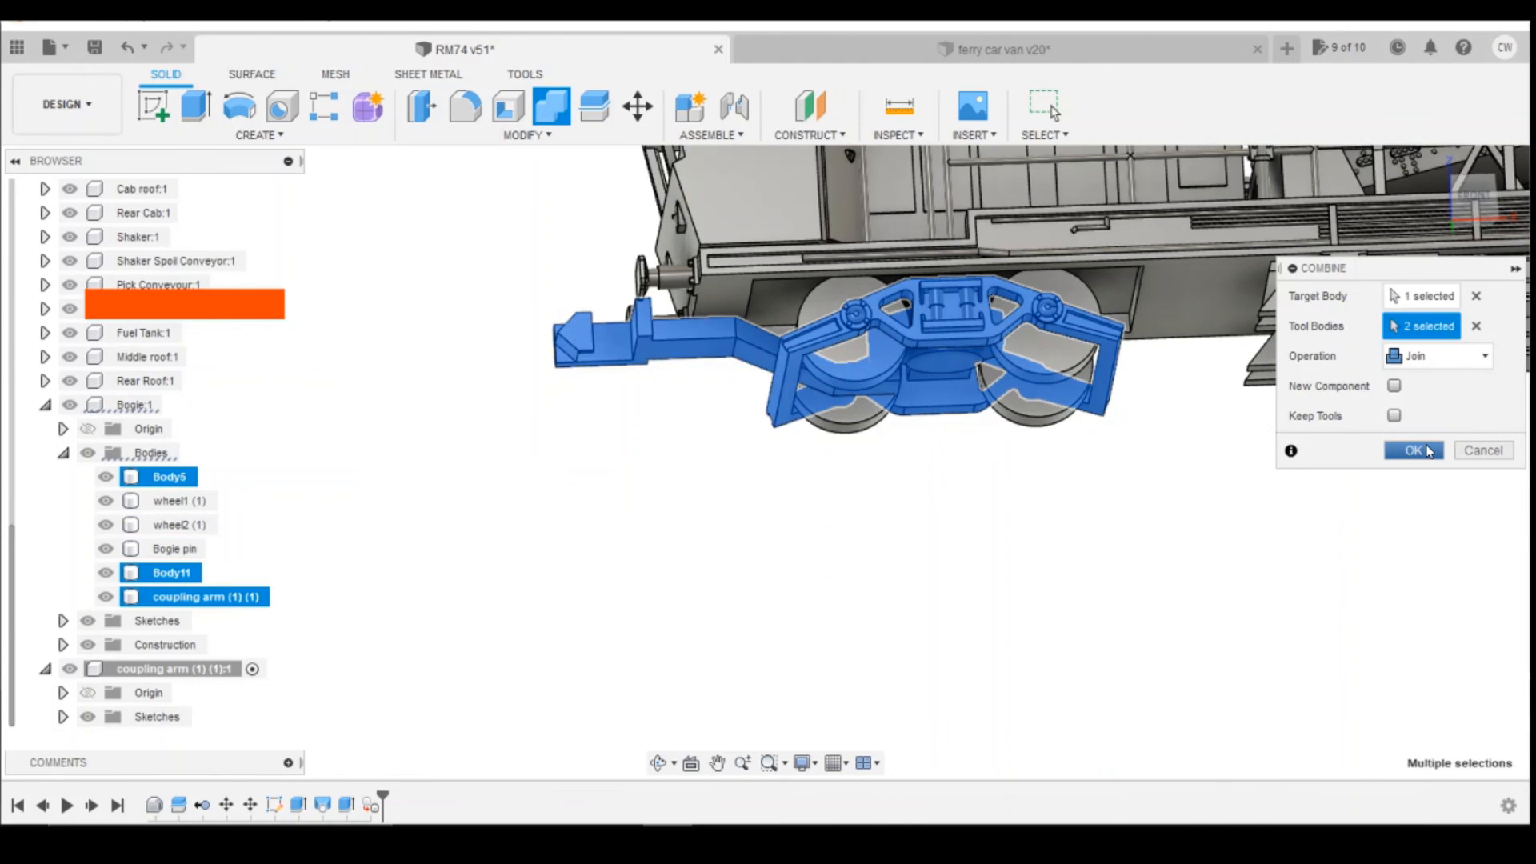
left_click(1414, 451)
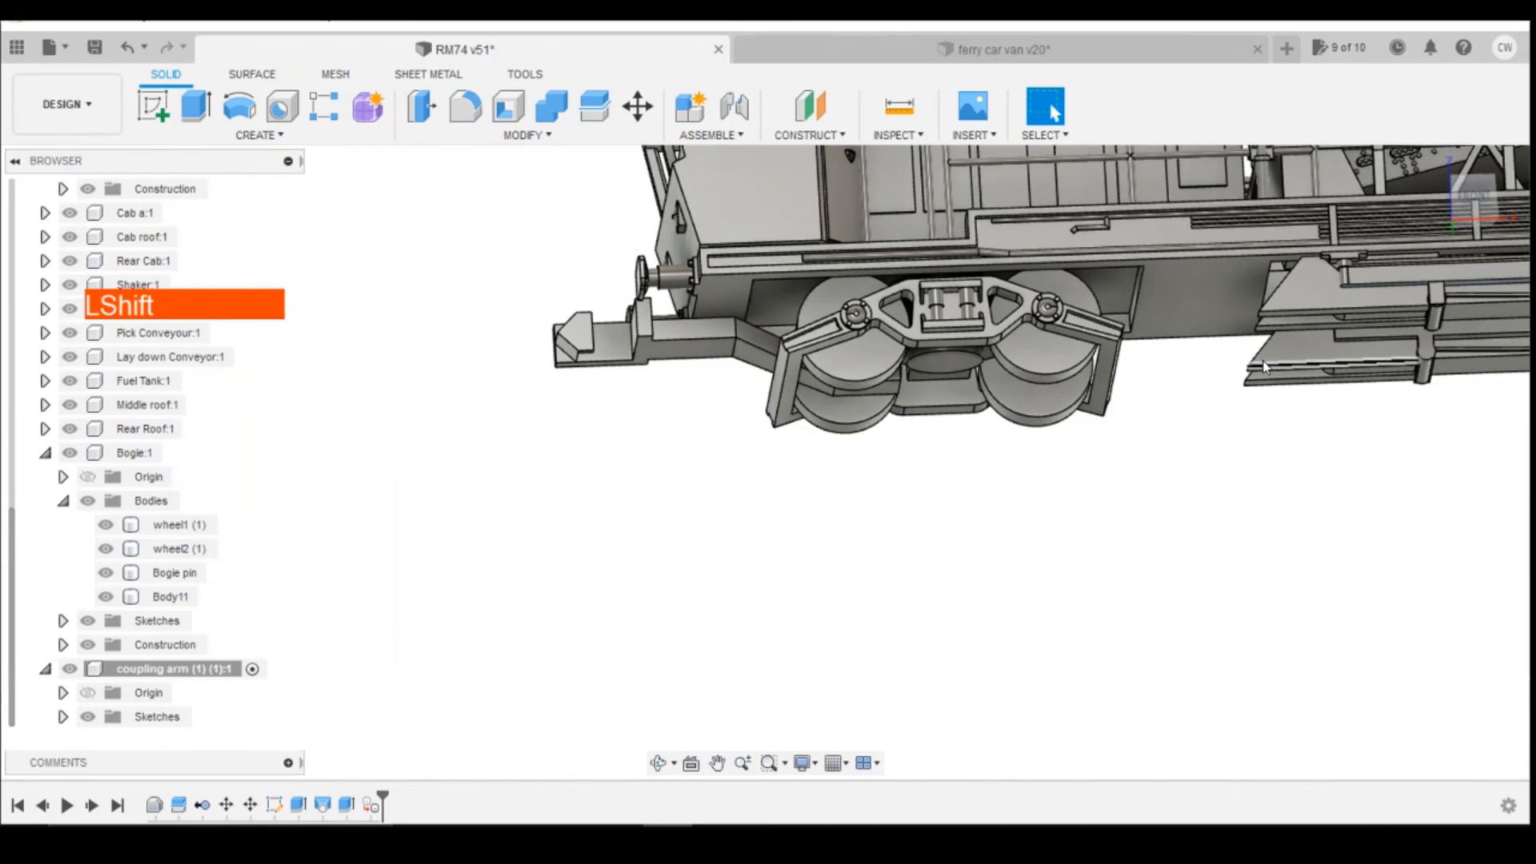
Step: Look over the complete RM74 model with its coupled bogie from the front left
key("shift+z")
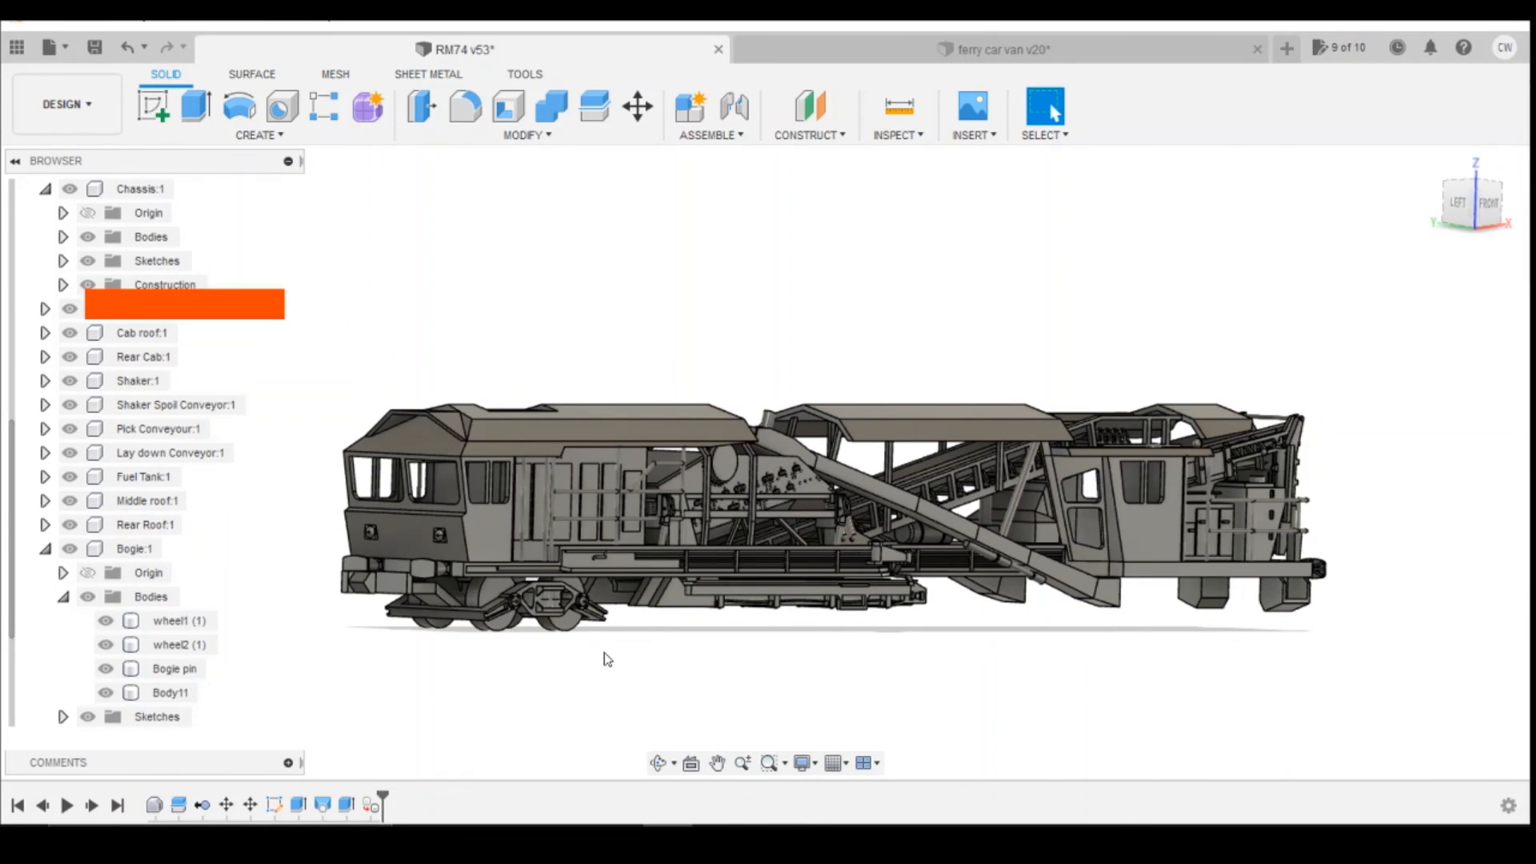
mouse_move(1480, 208)
left_mouse_down()
mouse_move(1449, 192)
mouse_move(1455, 88)
mouse_move(1486, 212)
mouse_move(1474, 200)
mouse_move(1447, 218)
left_mouse_up()
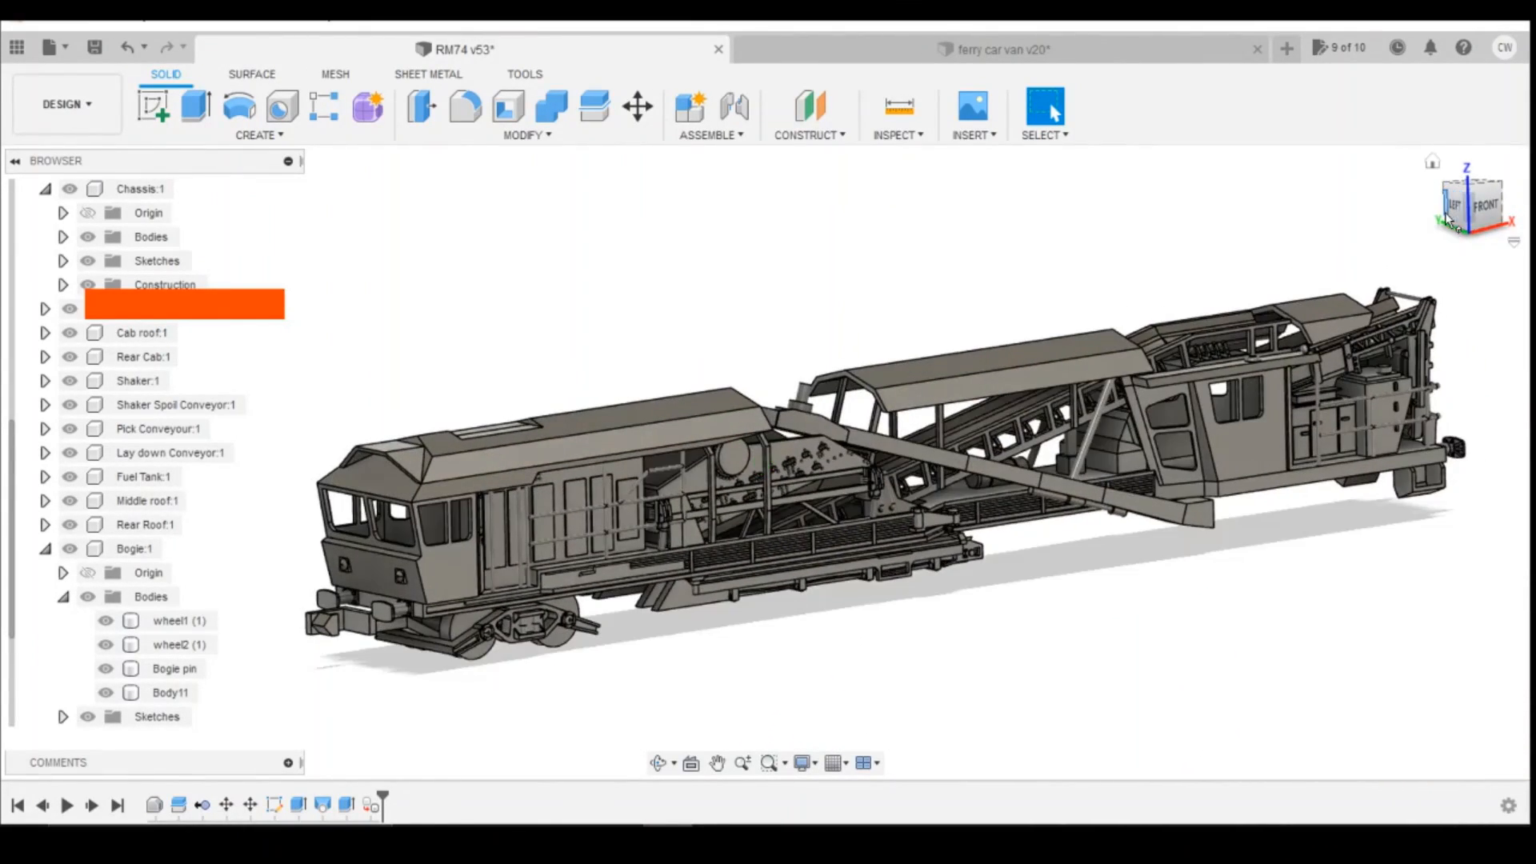
key("shift")
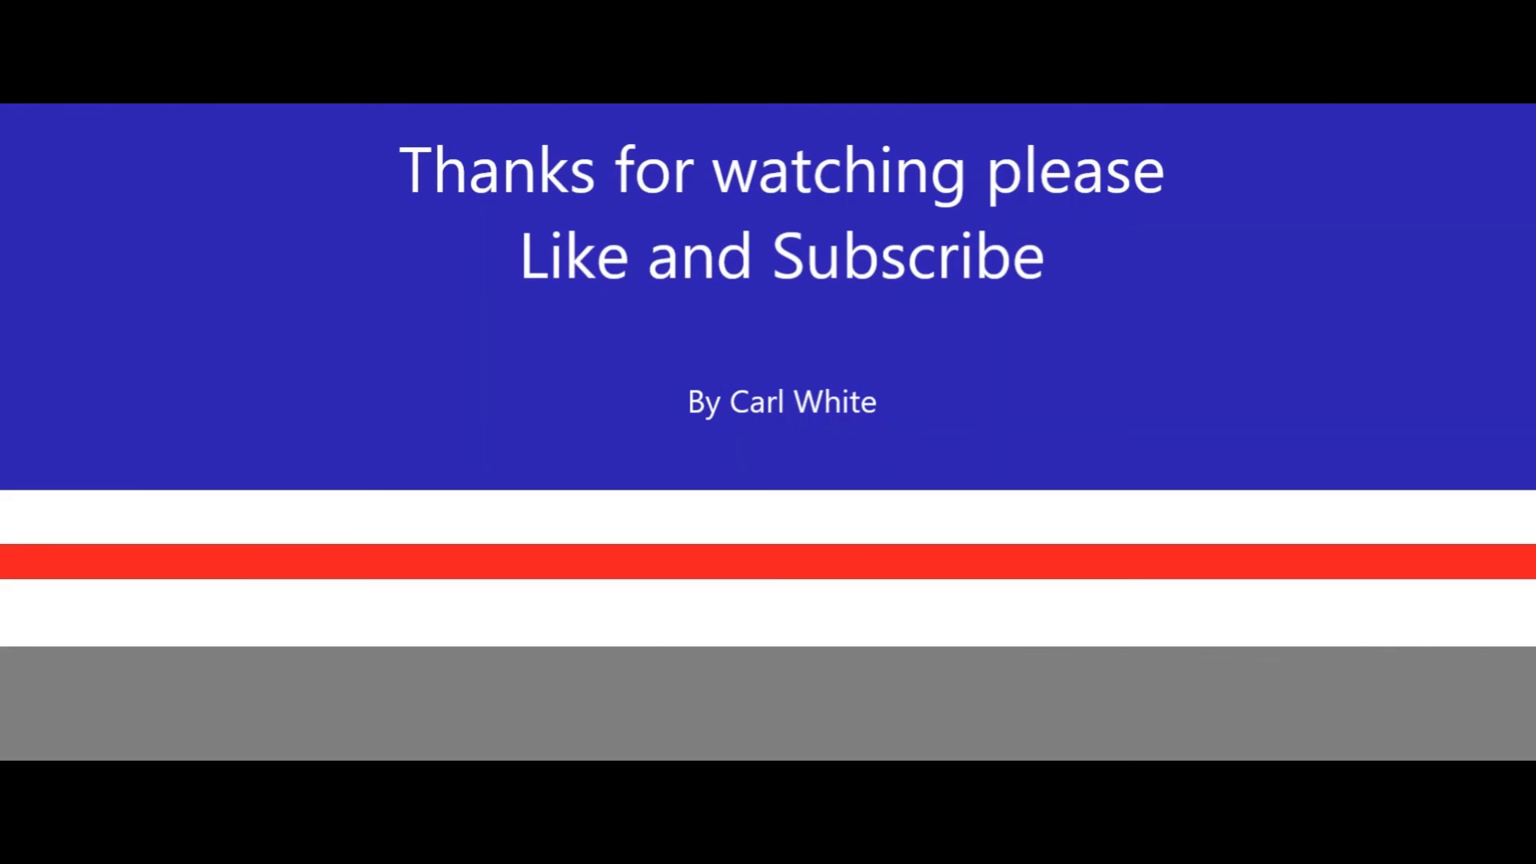